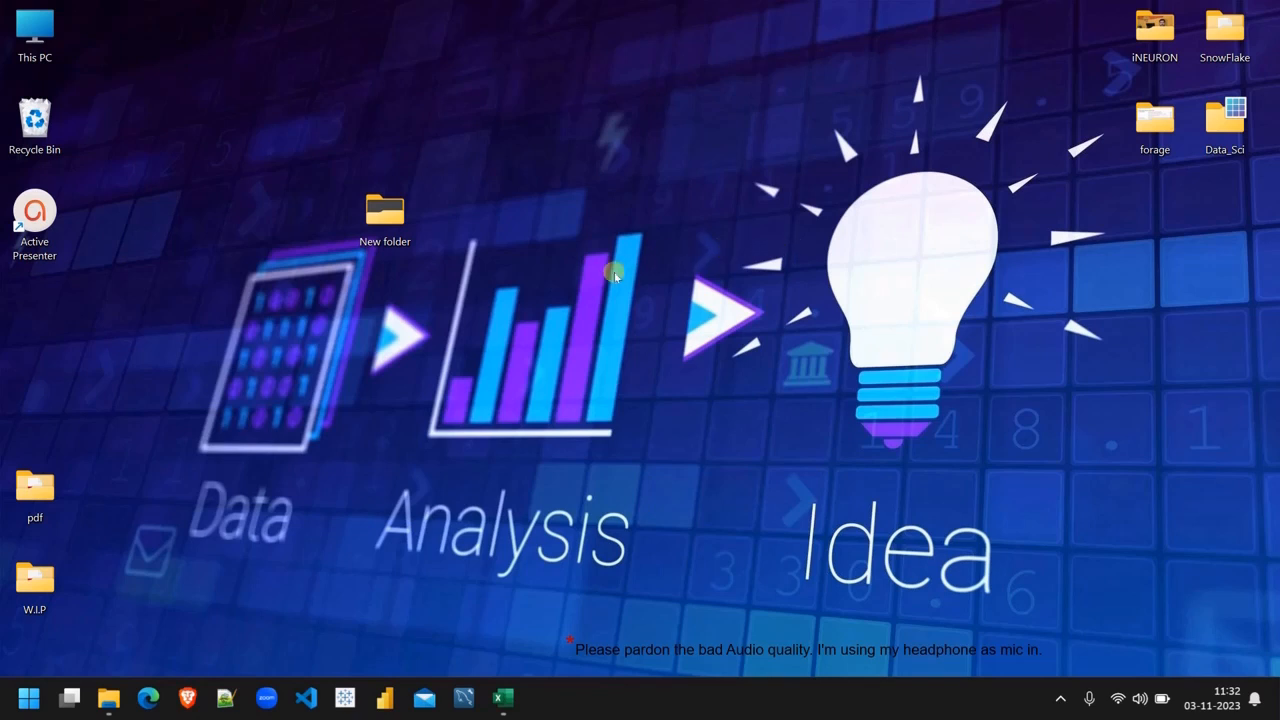
Step: Open the Periodic Table of Elements - Copy file from the desktop's New folder and check how far down the Type column's data runs
double_click(392, 218)
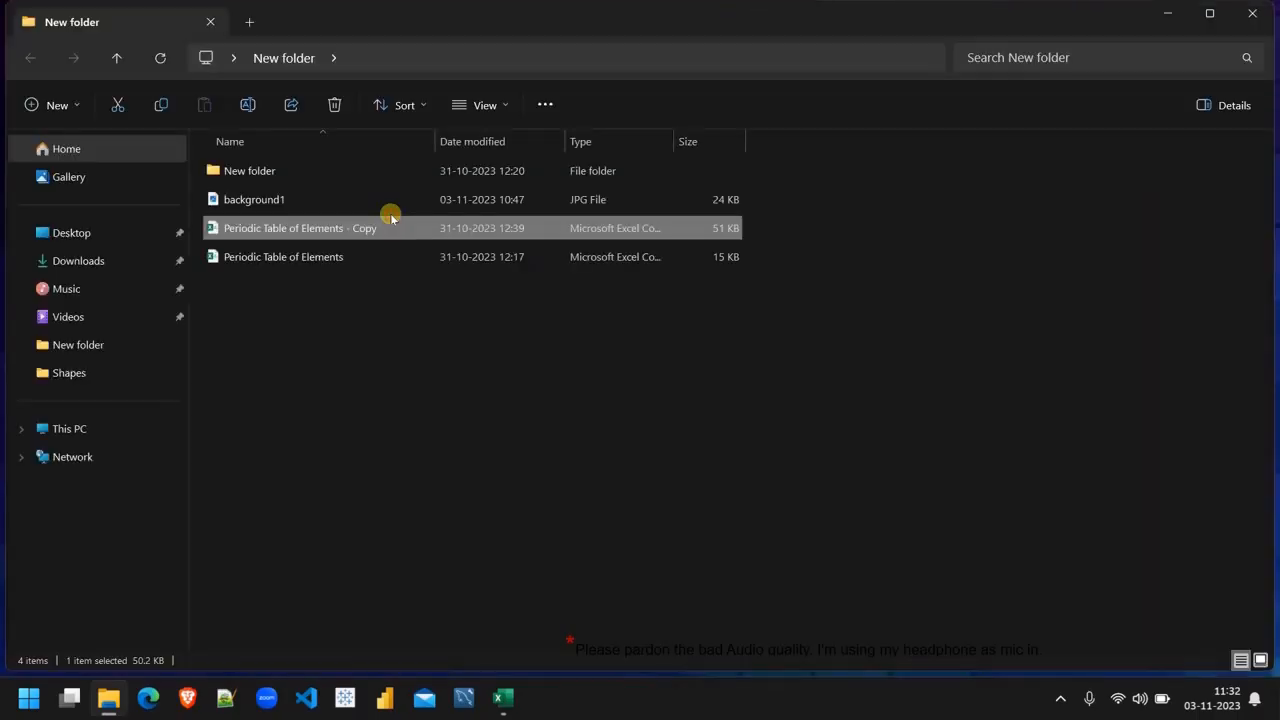
double_click(320, 228)
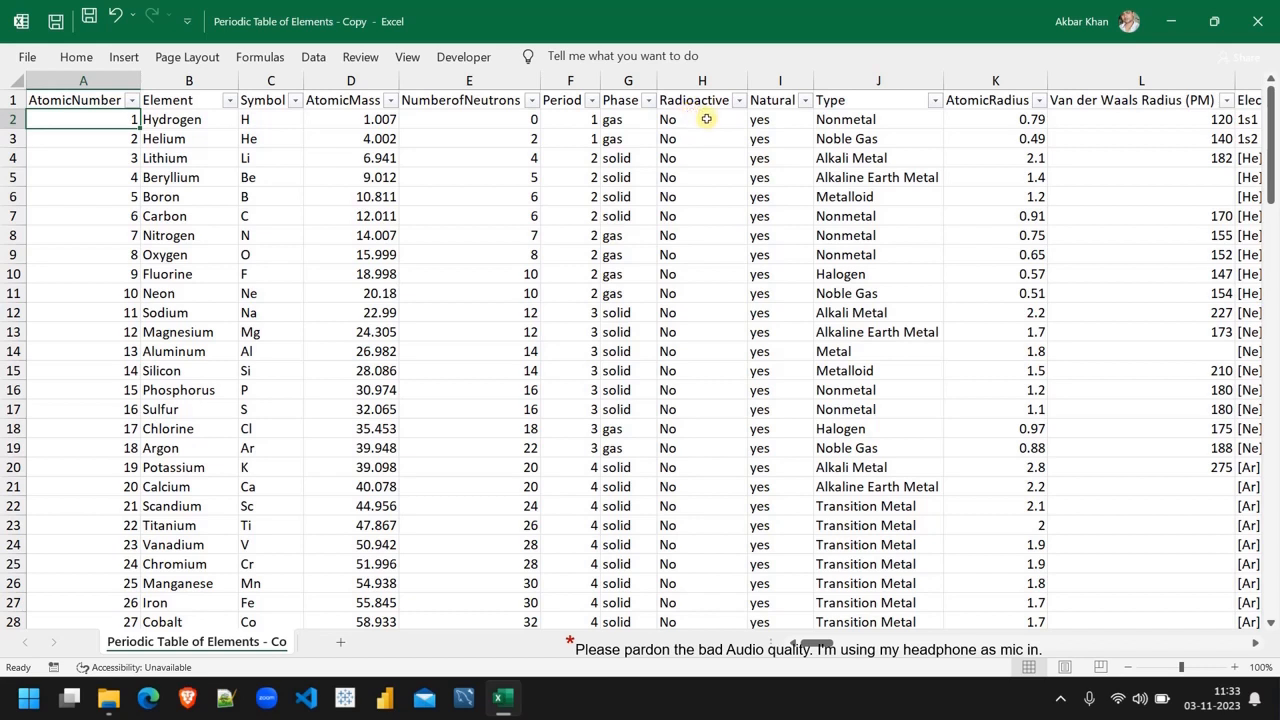
scroll(812, 147, right, 2)
click(812, 147)
key(ctrl+Down)
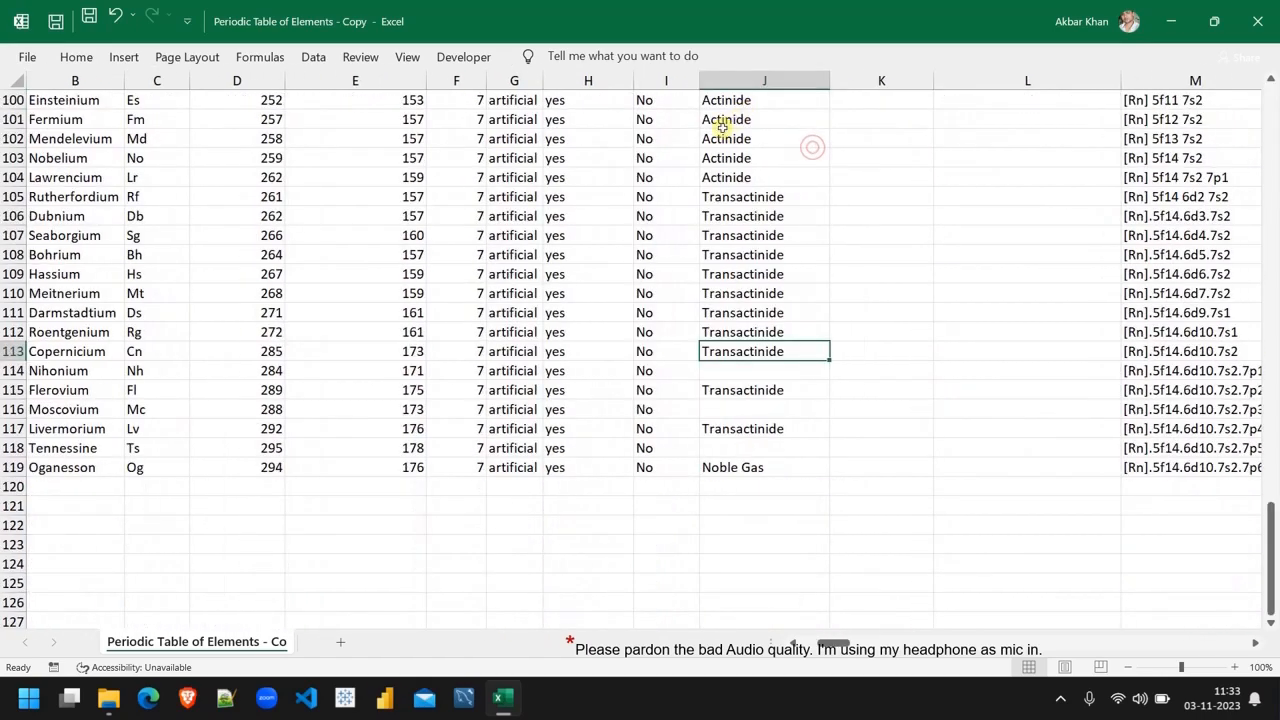
scroll(726, 160, up, 20)
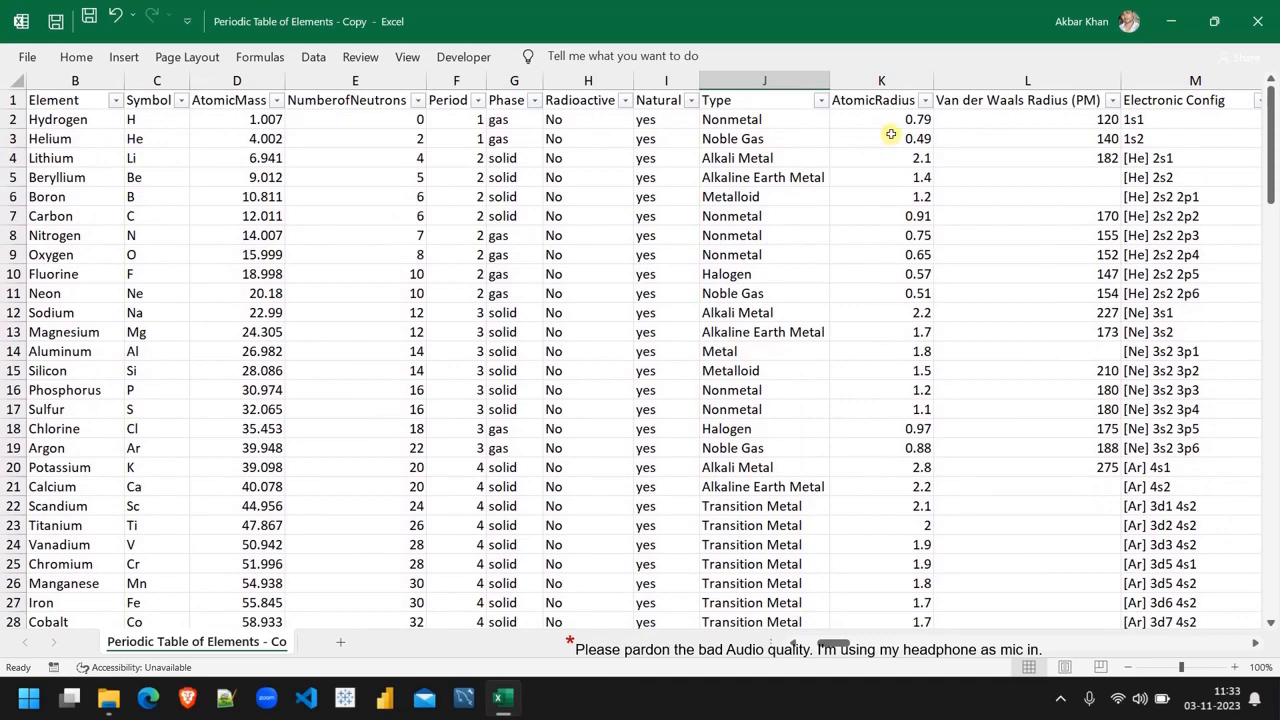
Step: Examine the dataset's columns from AtomicRadius through History, and widen the X and Y columns to inspect the coordinates
scroll(890, 134, right, 3)
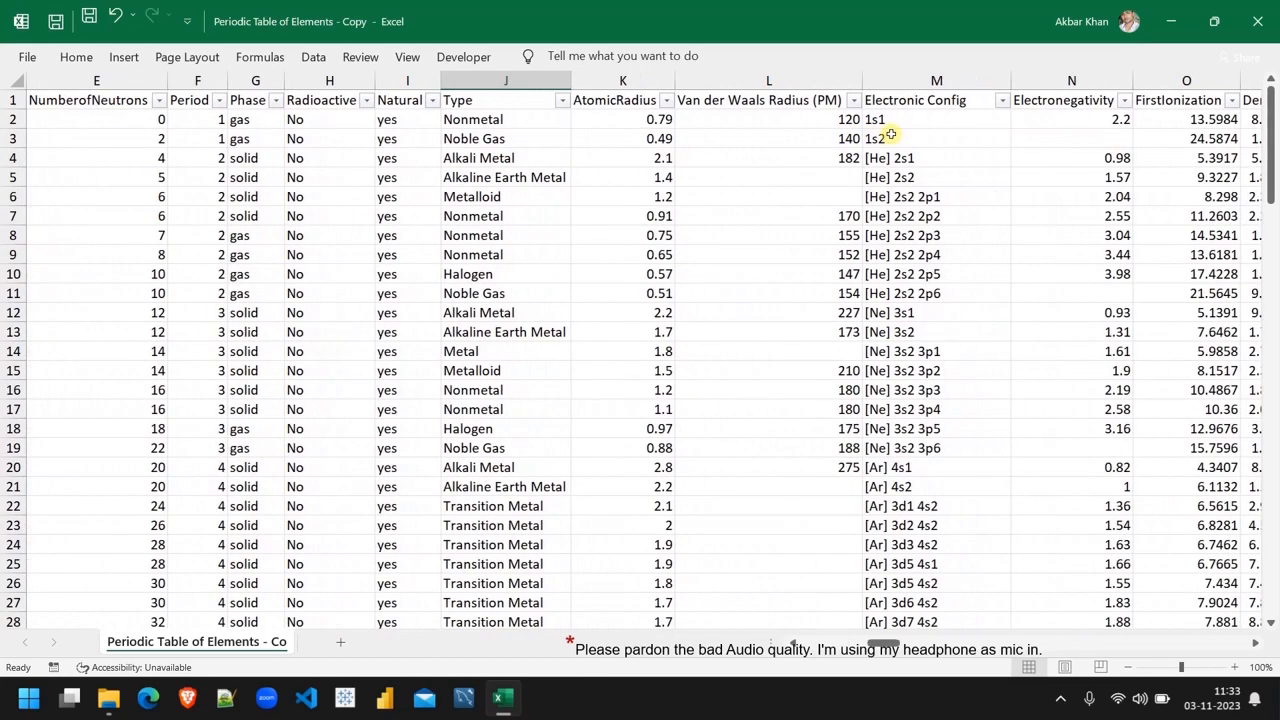
scroll(890, 134, right, 1)
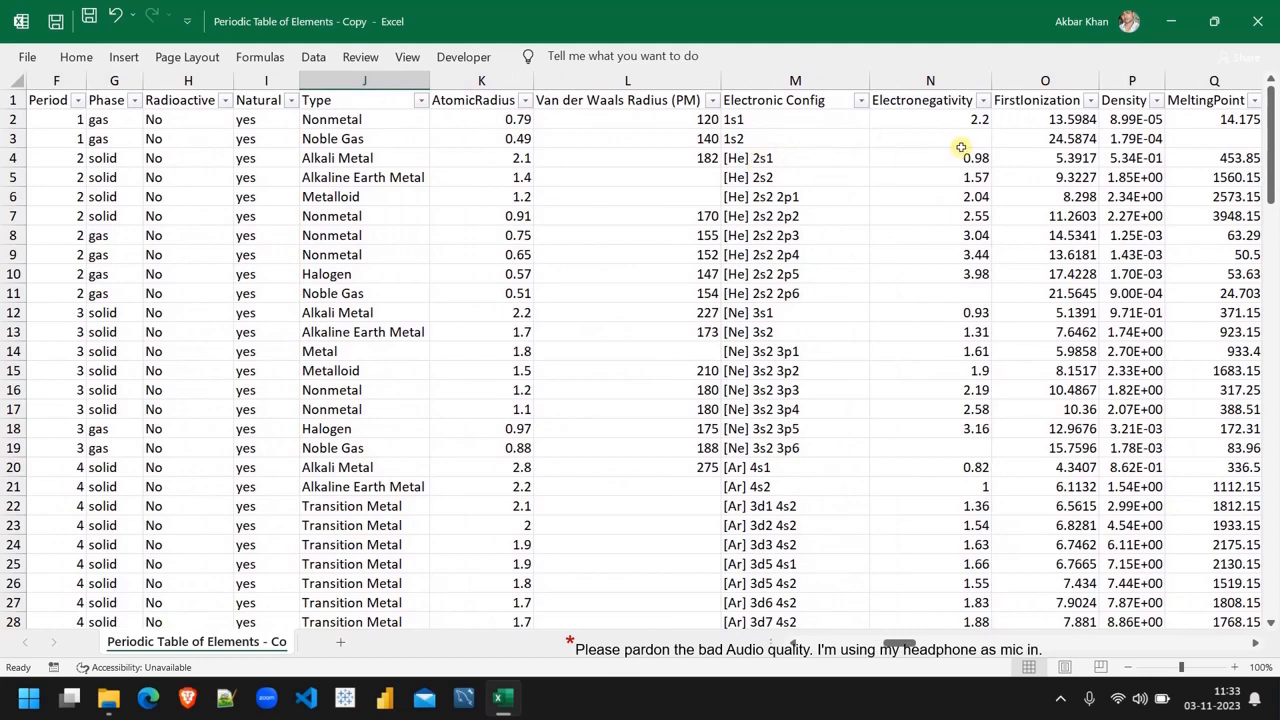
scroll(990, 139, right, 2)
scroll(990, 139, right, 1)
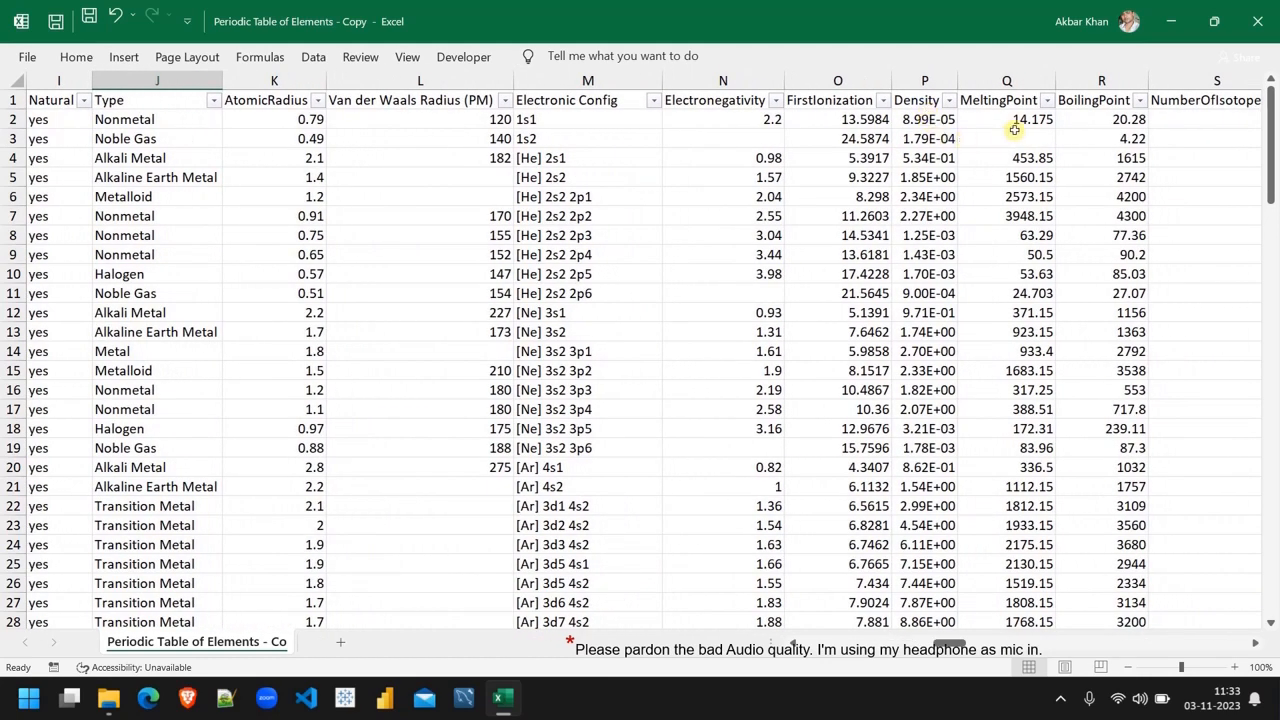
scroll(1101, 131, right, 3)
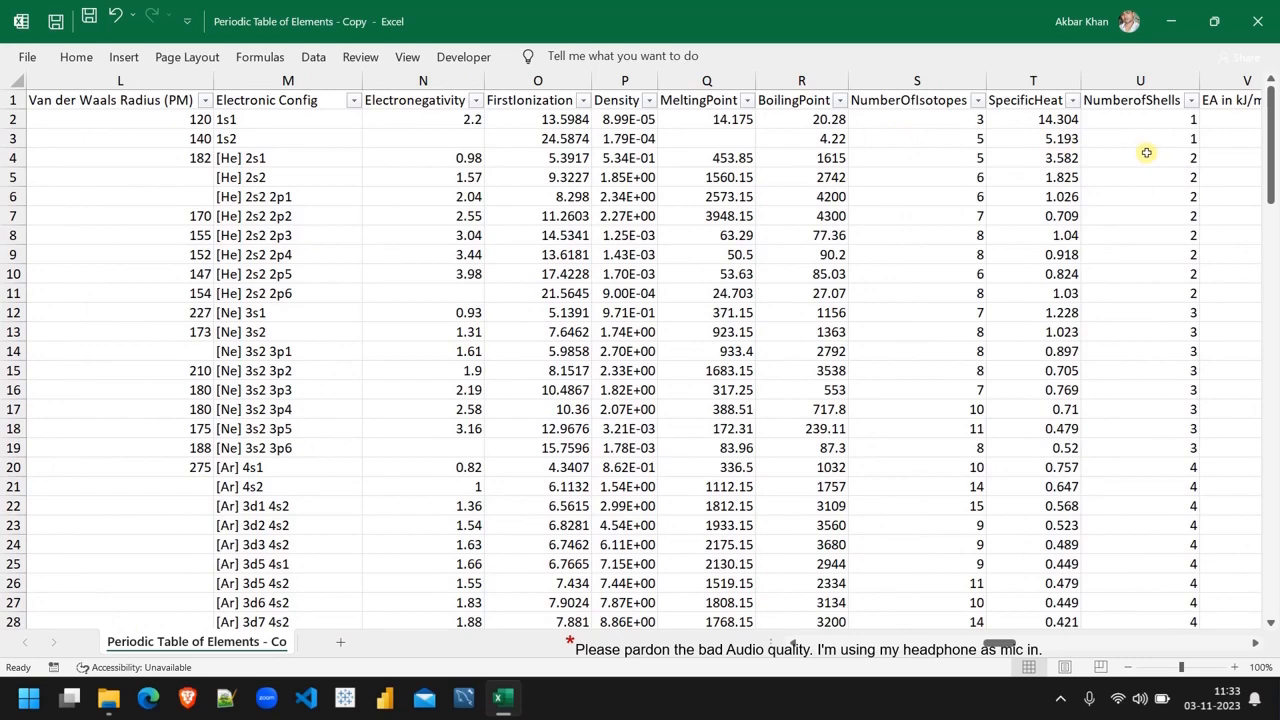
scroll(1146, 152, right, 2)
scroll(1146, 152, left, 1)
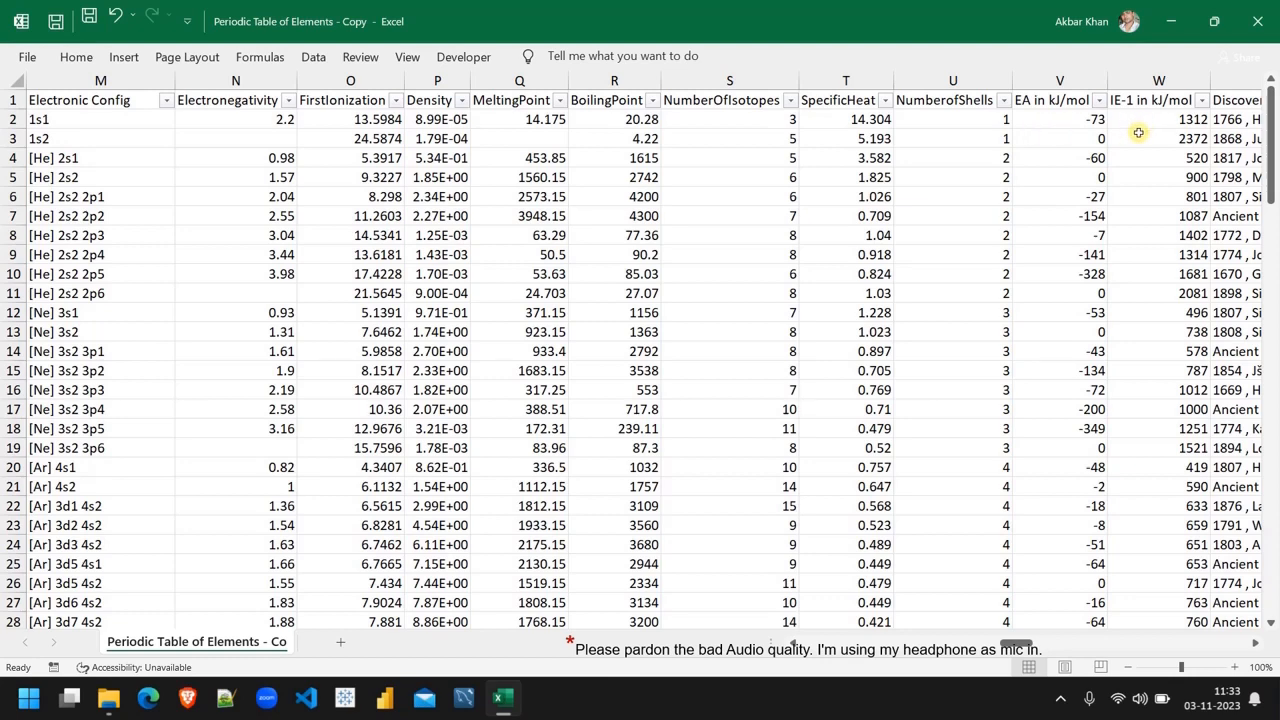
scroll(1138, 132, right, 1)
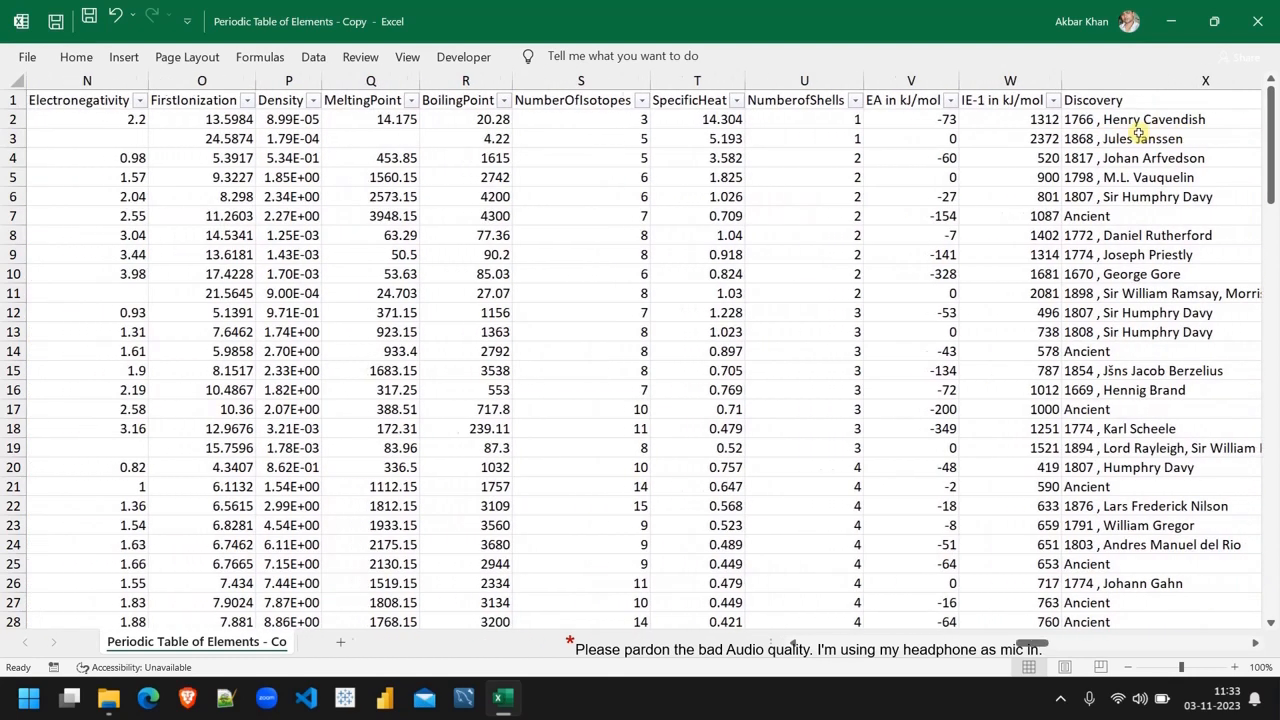
scroll(1138, 132, right, 5)
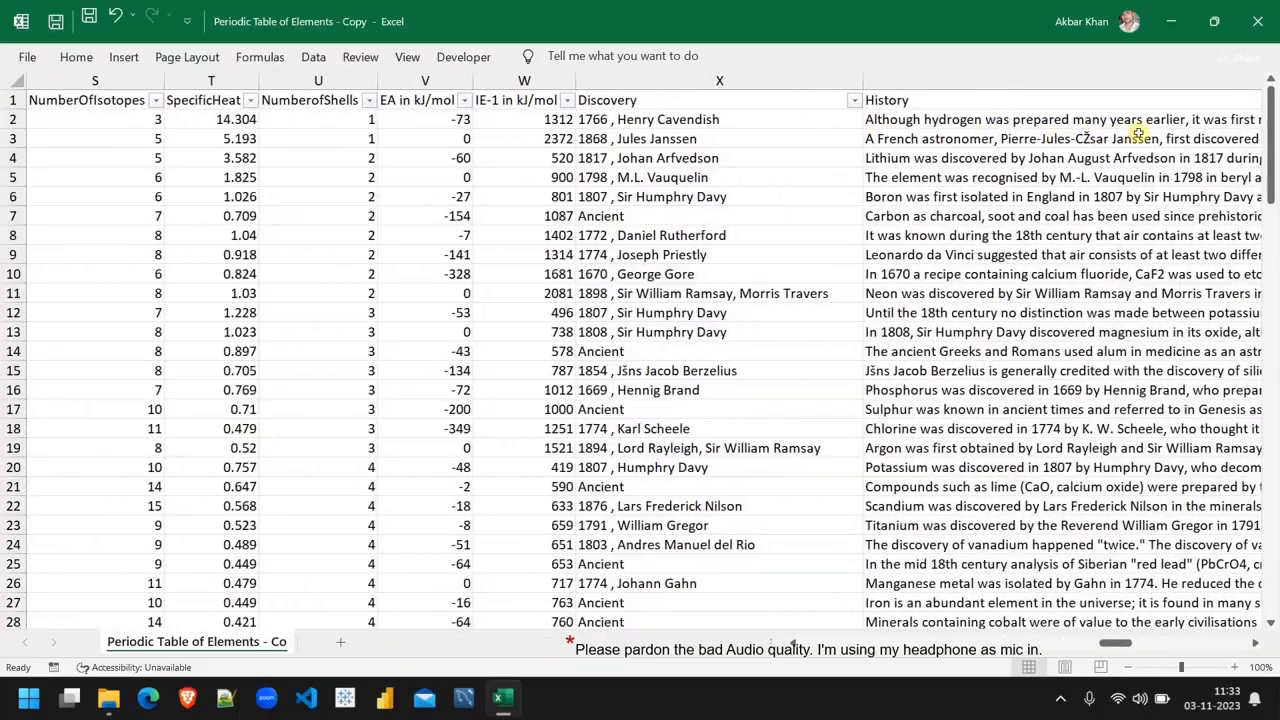
scroll(1138, 132, right, 7)
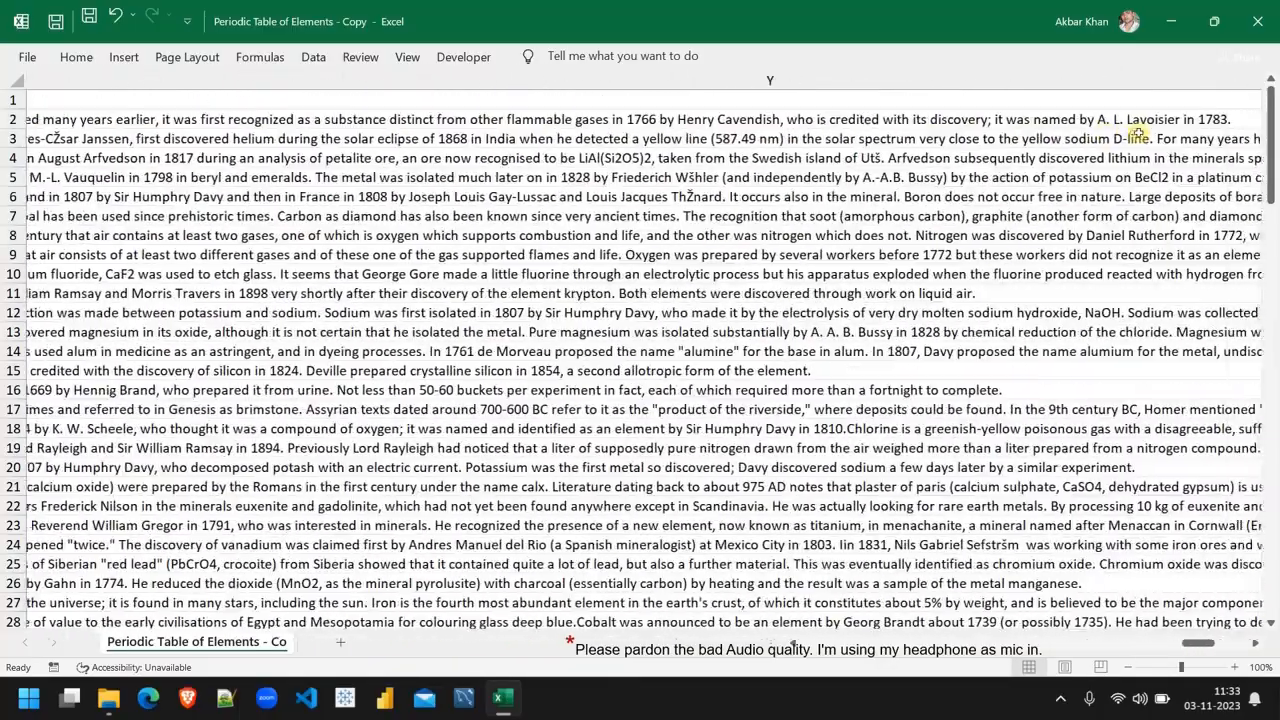
scroll(1138, 132, right, 6)
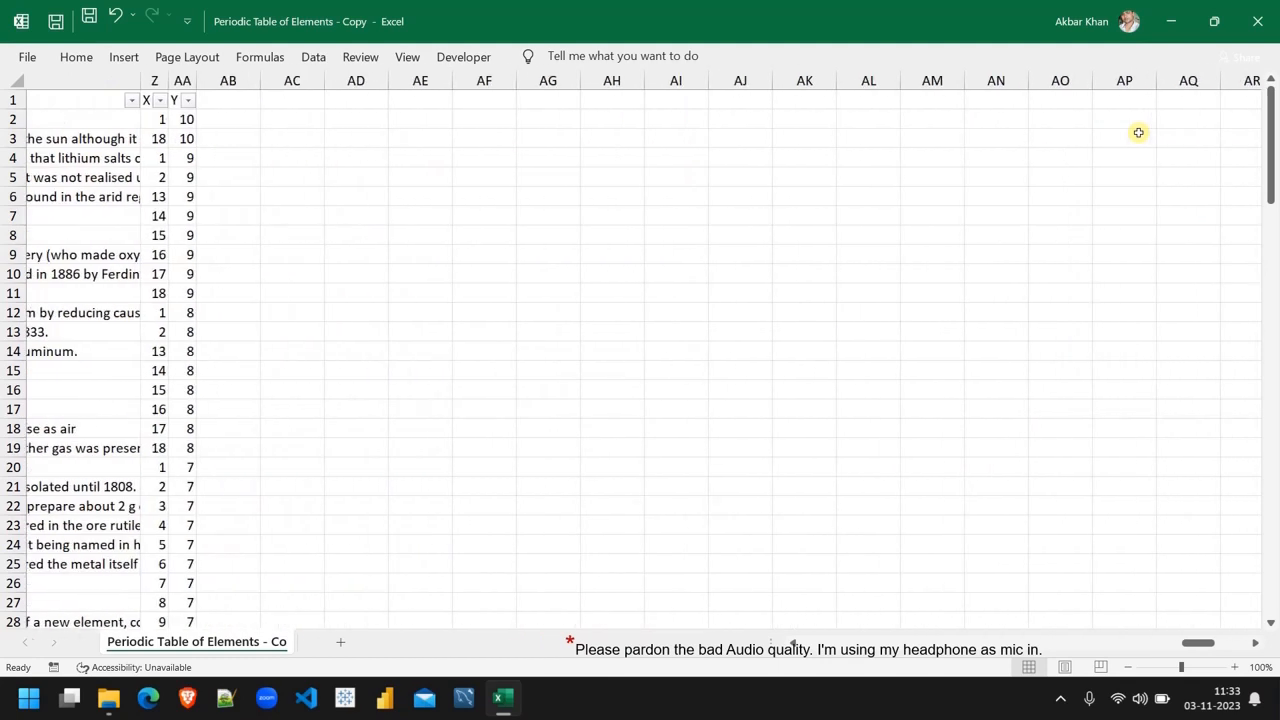
scroll(1138, 132, right, 3)
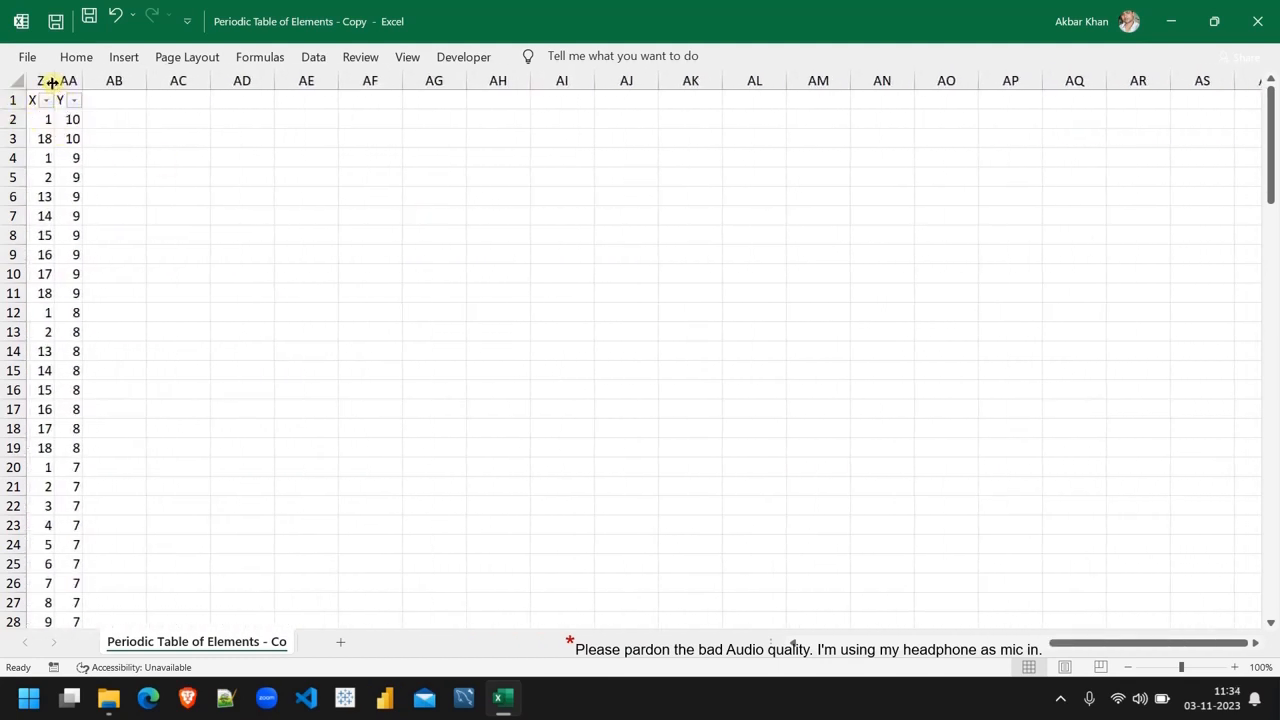
drag(52, 82, 196, 82)
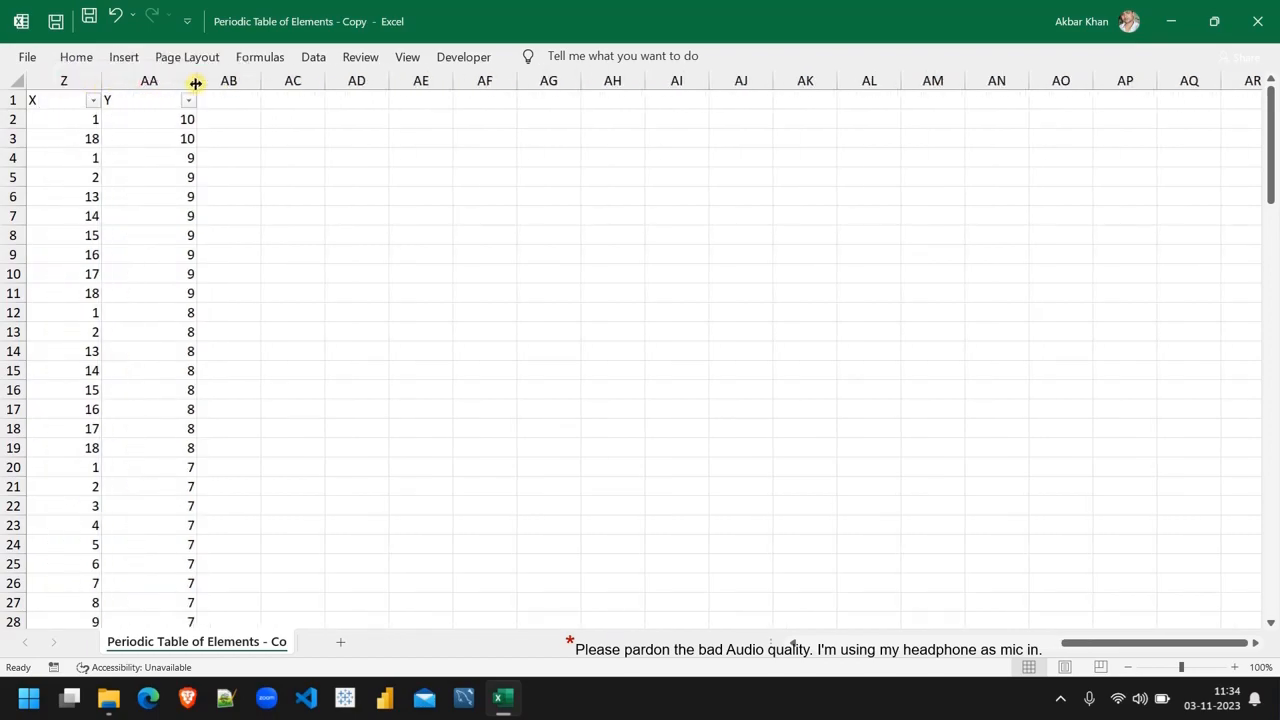
scroll(338, 177, left, 10)
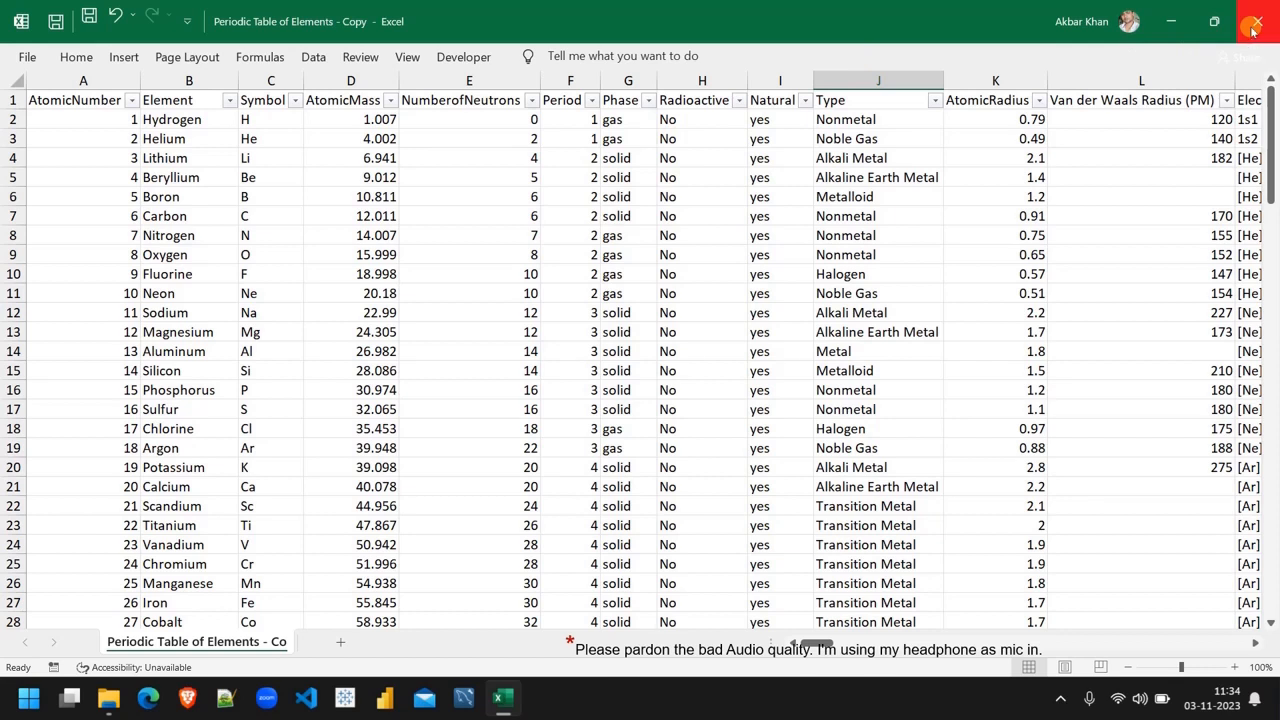
Step: Close the workbook without saving the changes and switch to Tableau Public
click(1253, 30)
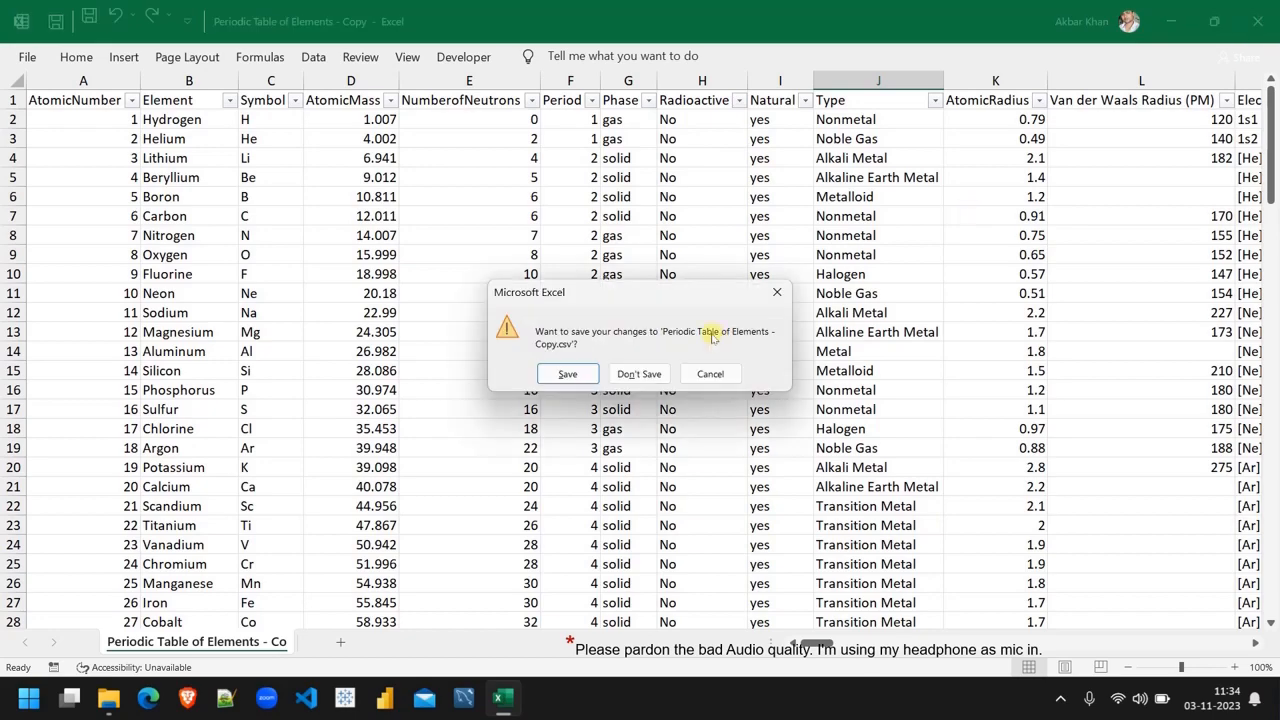
click(639, 372)
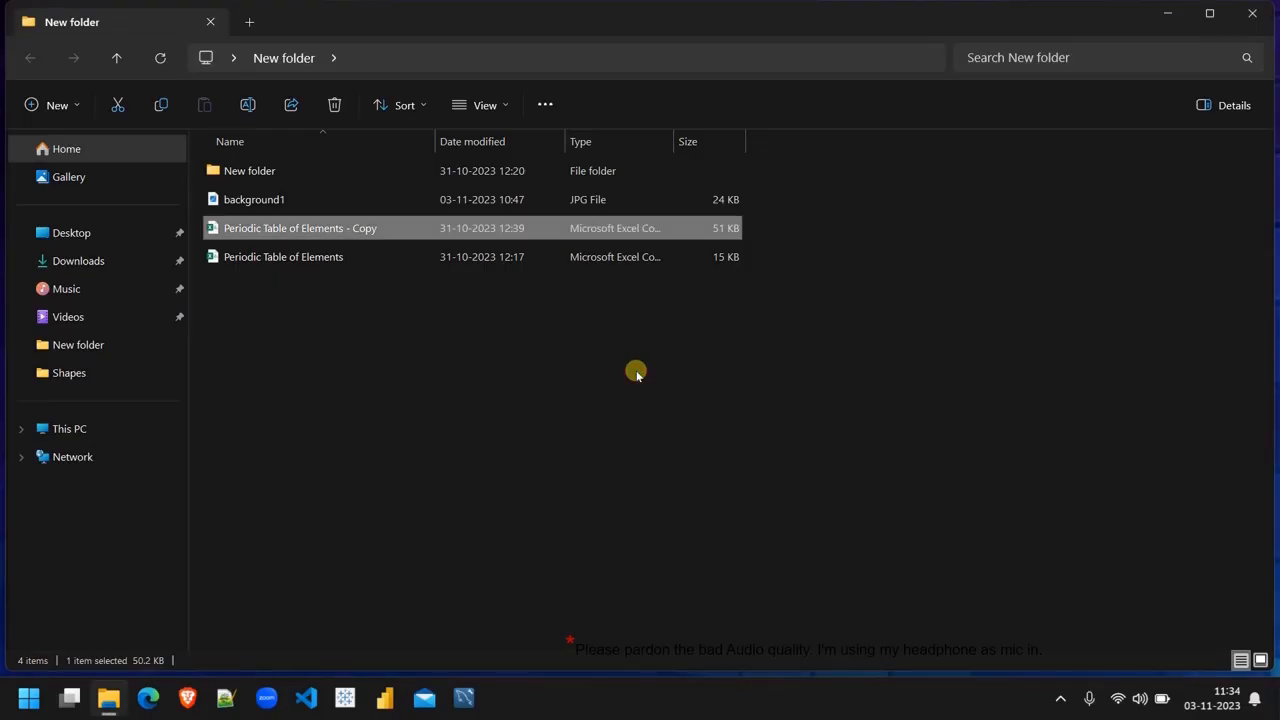
click(345, 698)
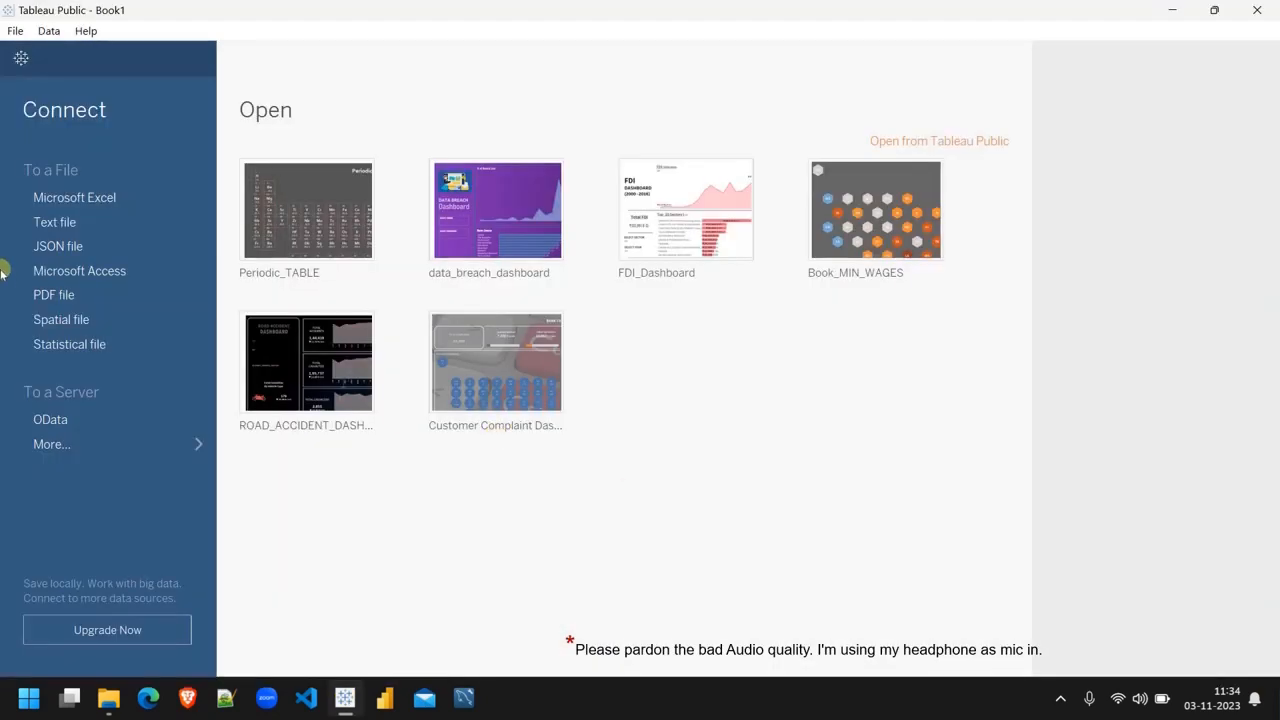
click(86, 199)
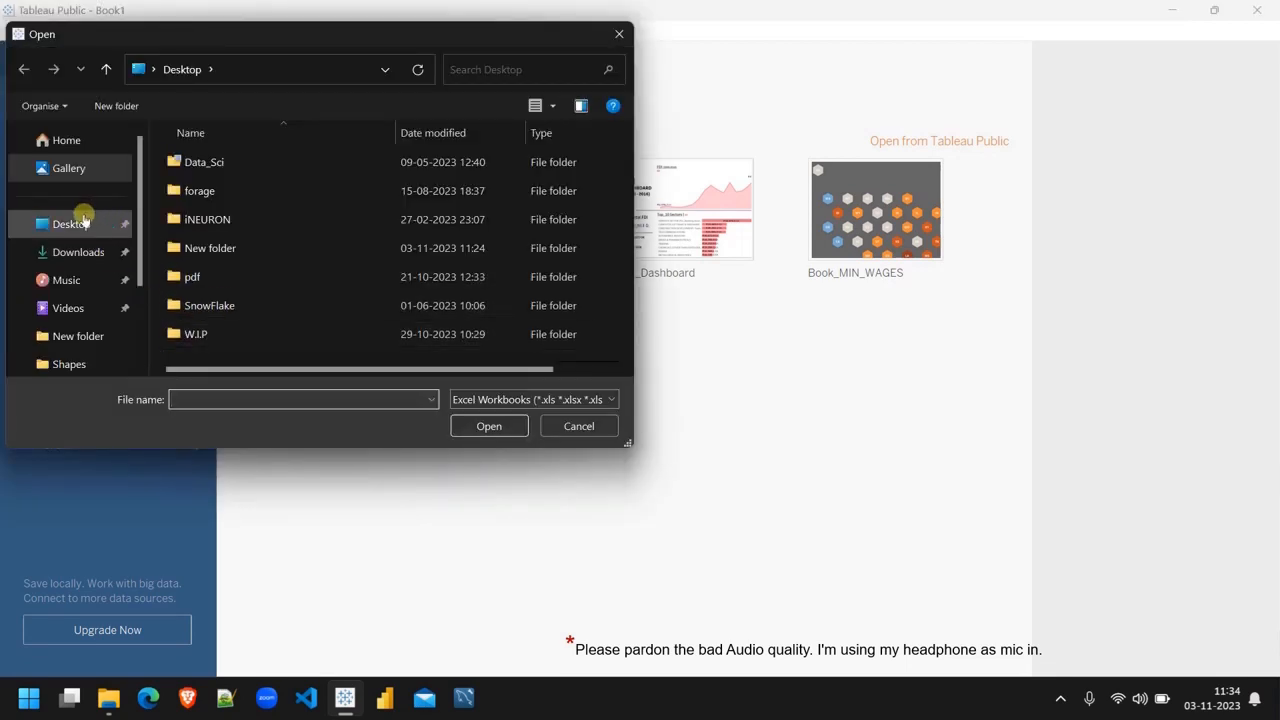
click(85, 222)
scroll(263, 249, right, 3)
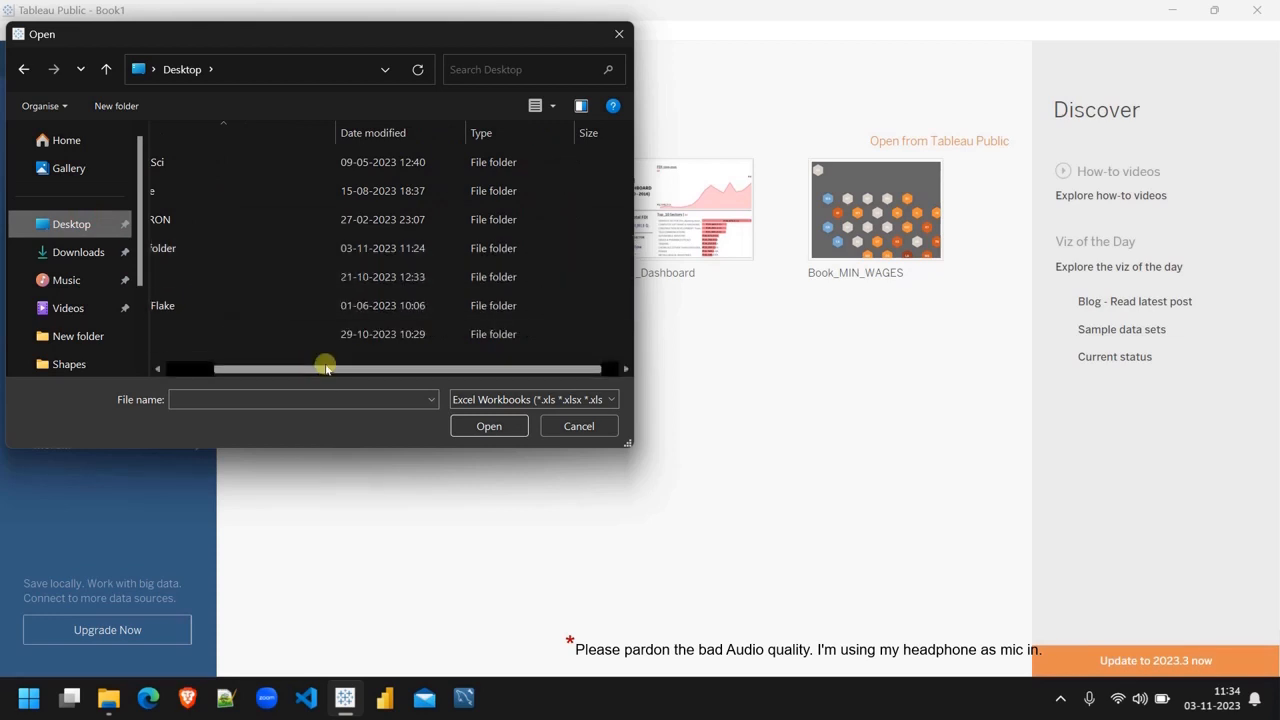
drag(323, 370, 196, 372)
scroll(268, 287, right, 2)
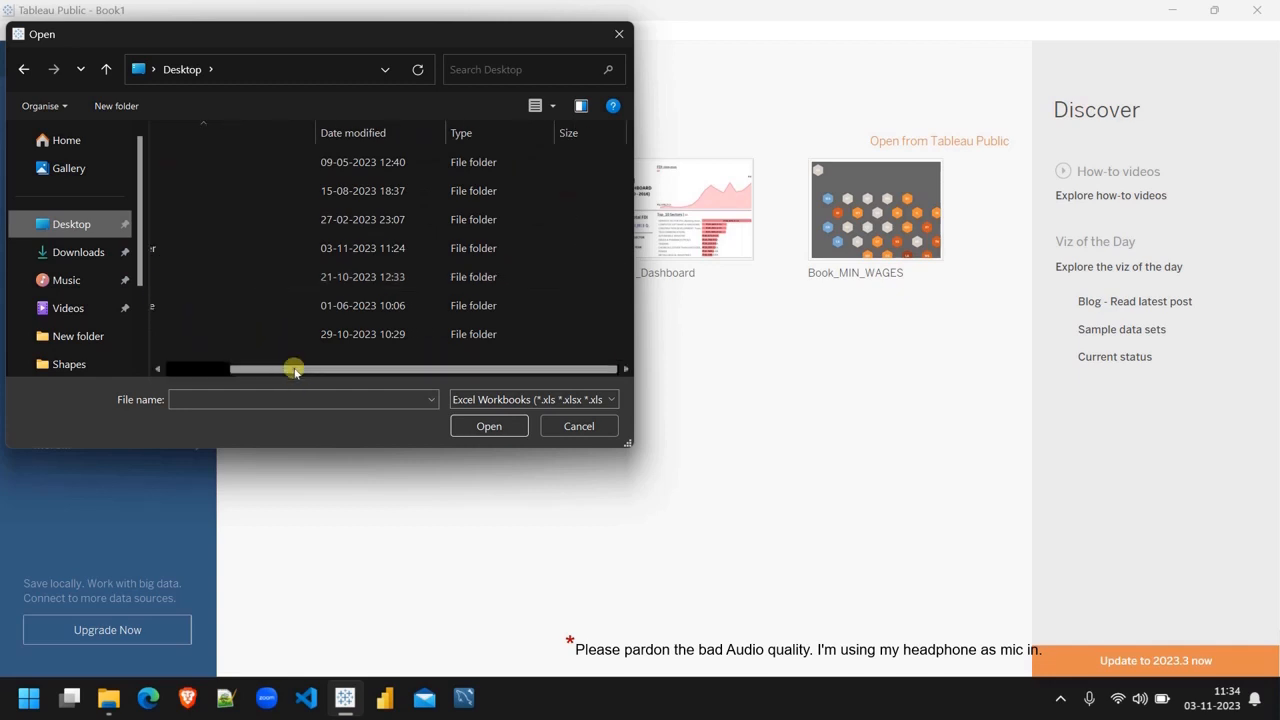
drag(295, 371, 163, 371)
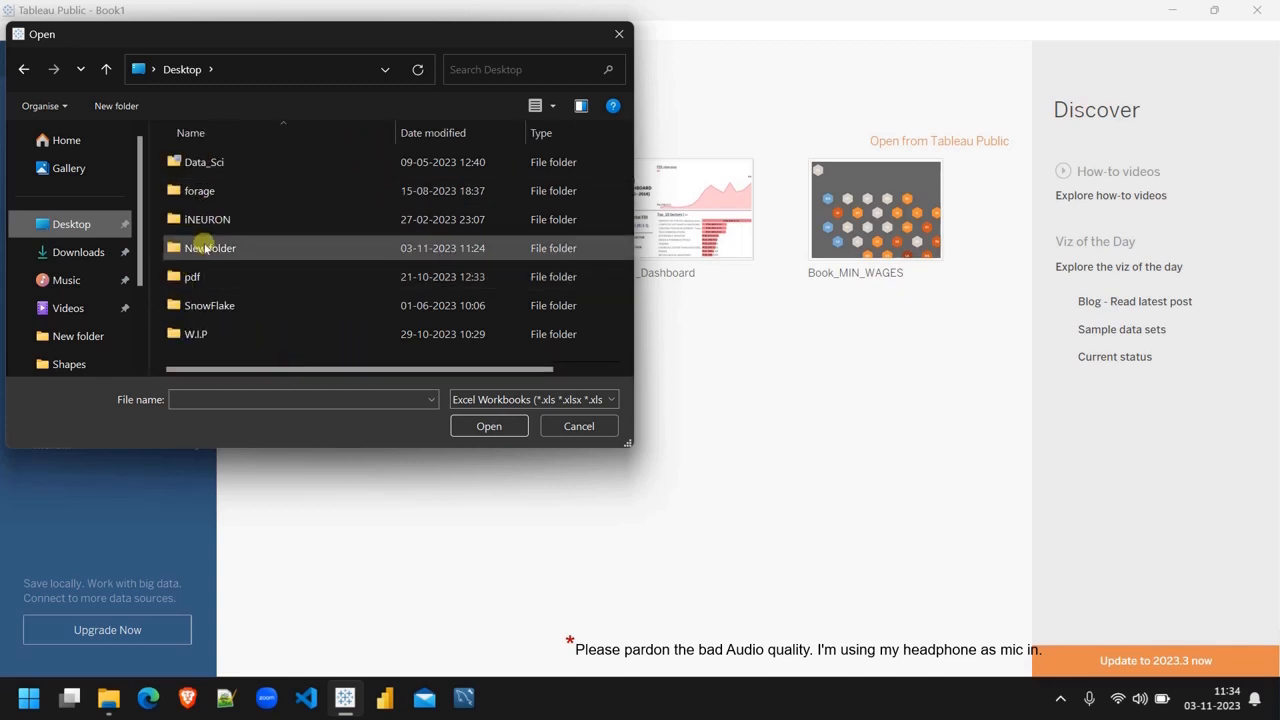
double_click(208, 248)
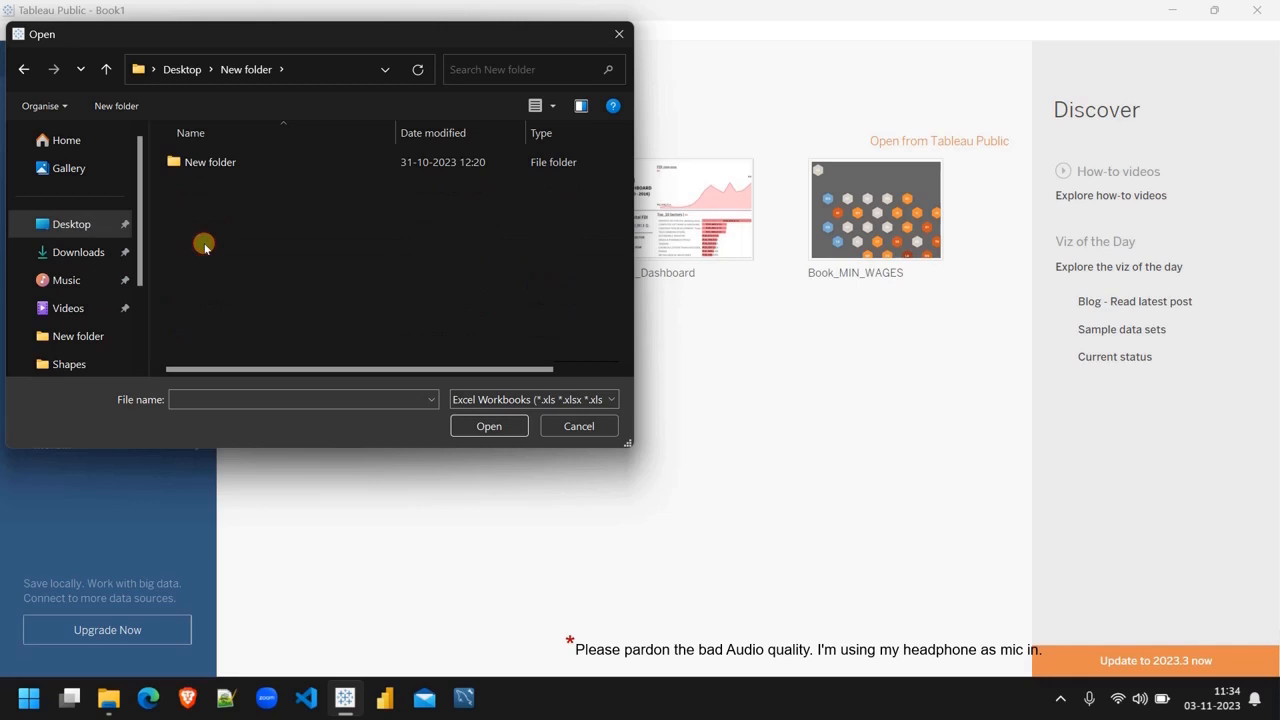
double_click(219, 161)
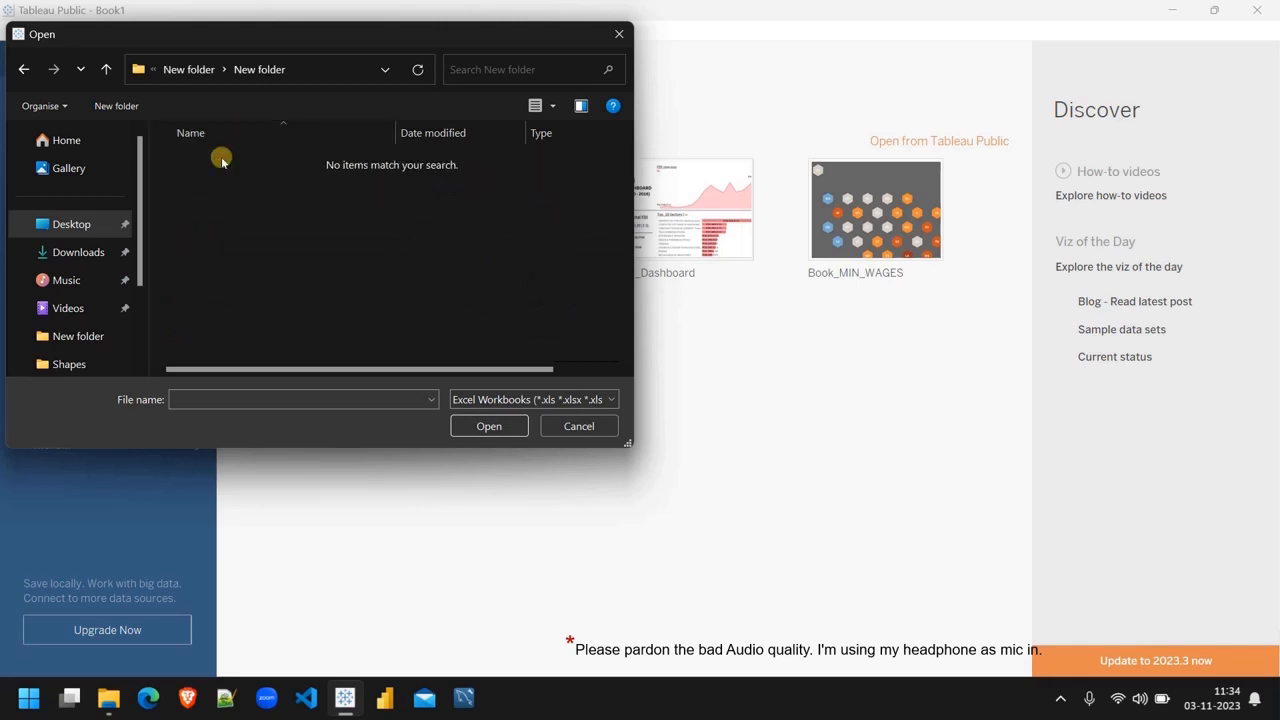
click(618, 33)
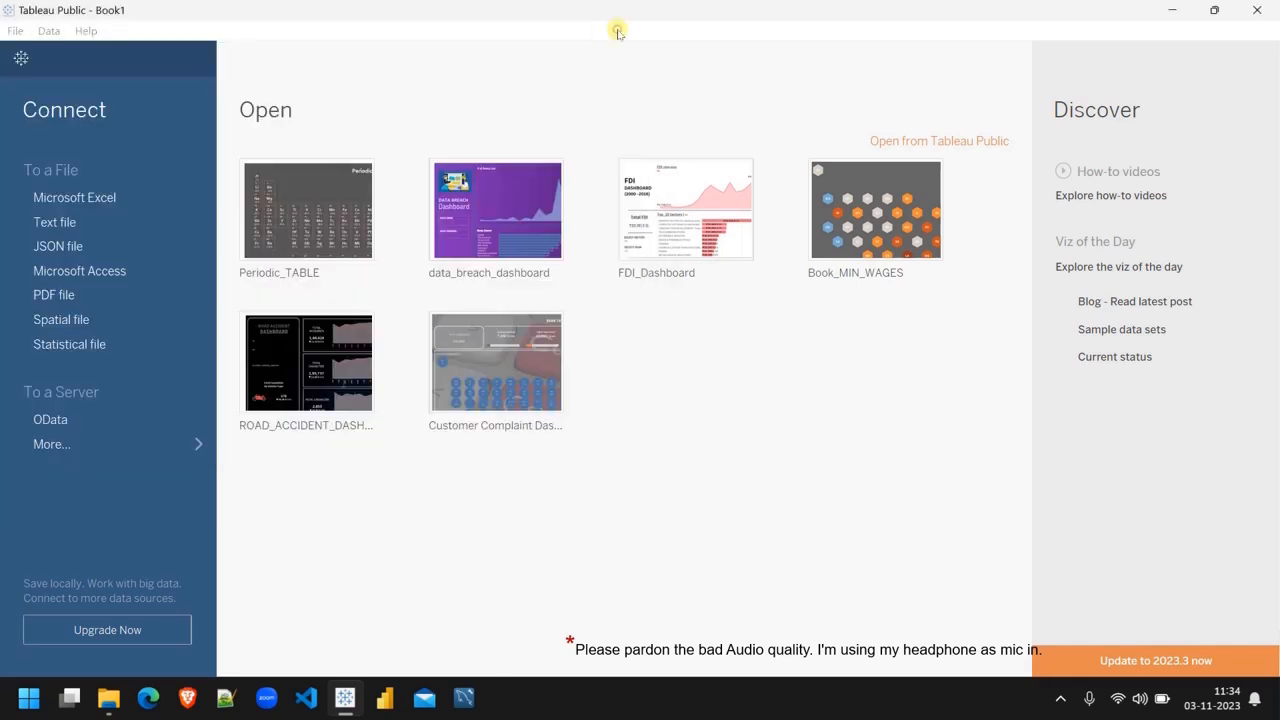
Step: Connect to the text file Periodic Table of Elements - Copy in the desktop's New folder
click(55, 222)
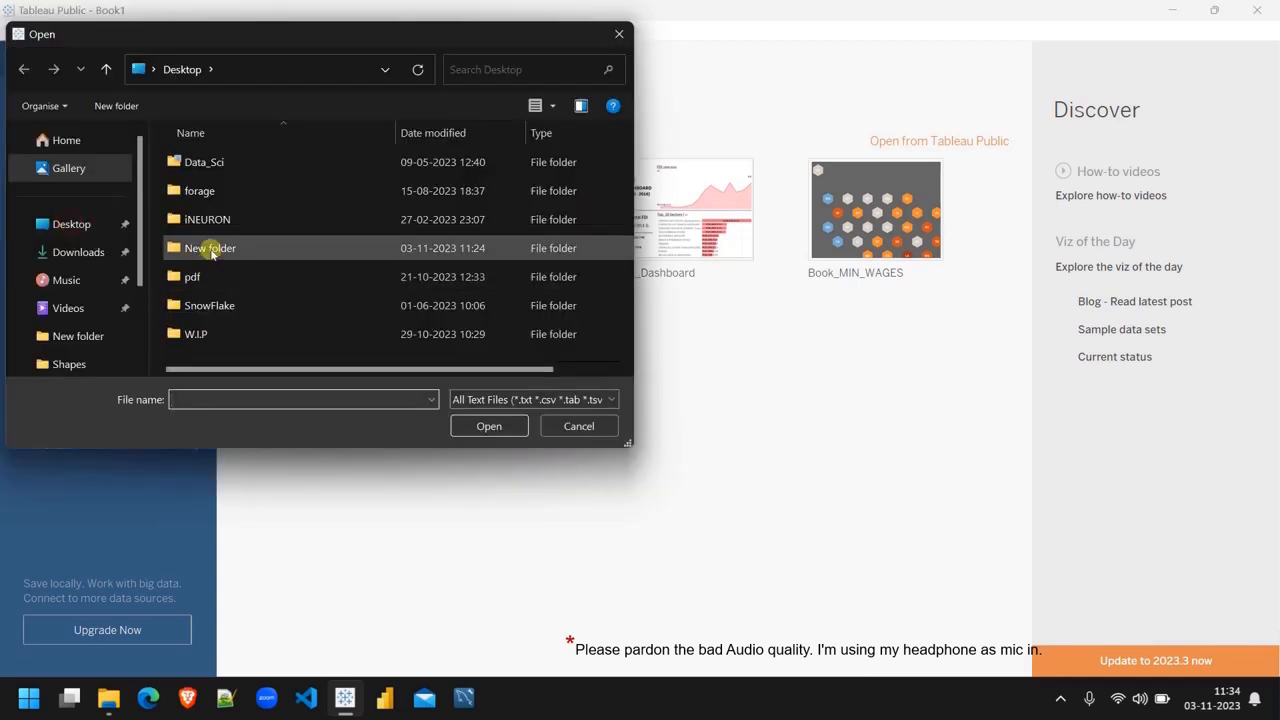
double_click(211, 249)
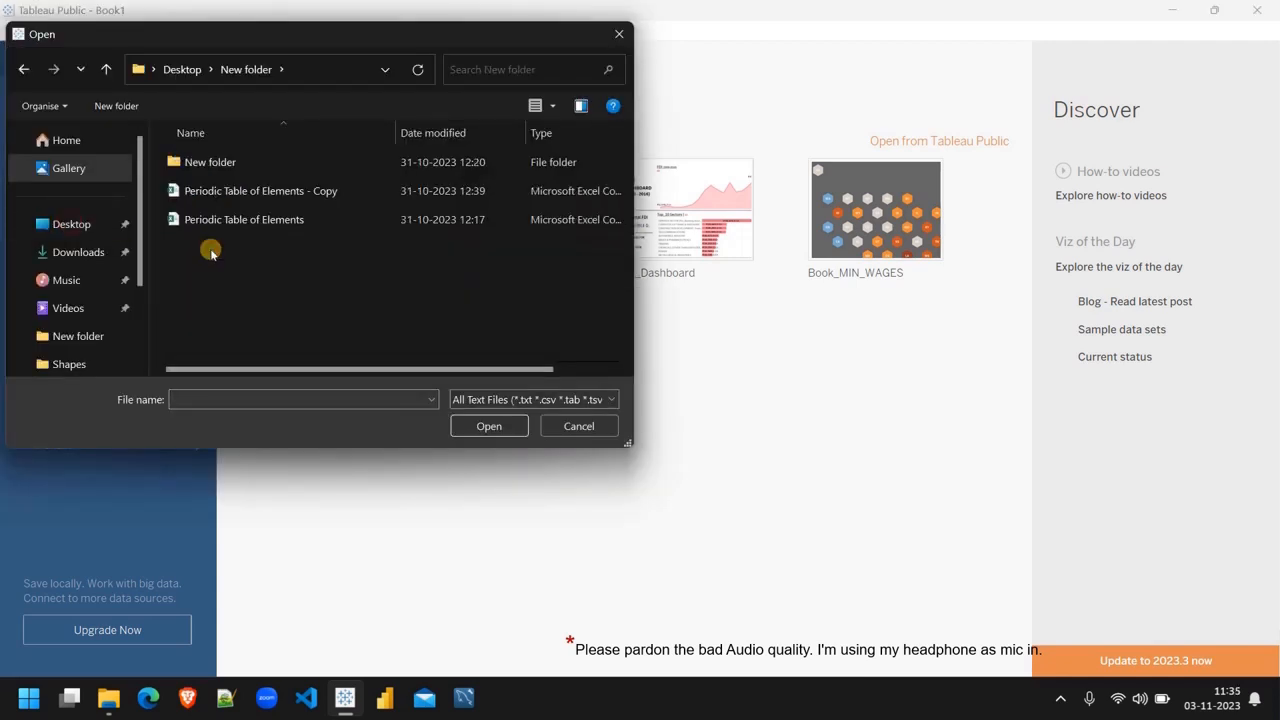
double_click(266, 192)
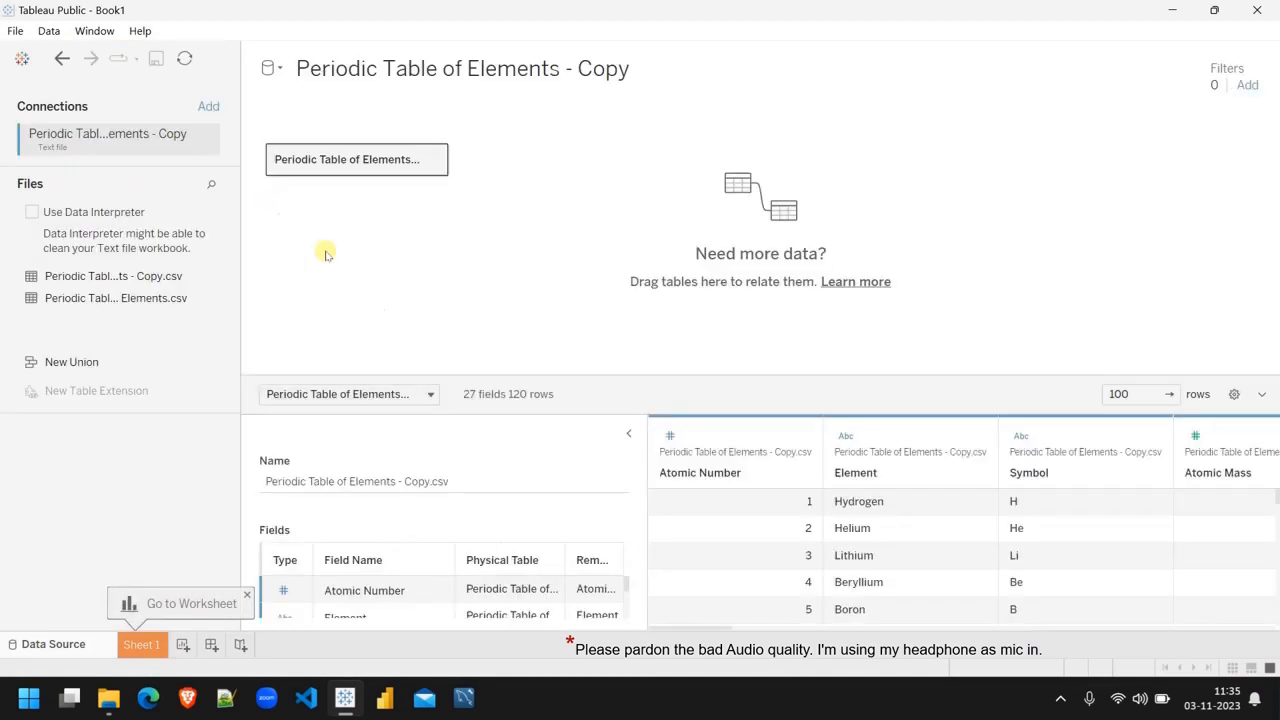
Step: Collapse the table details and look through the element rows in the data preview
click(628, 435)
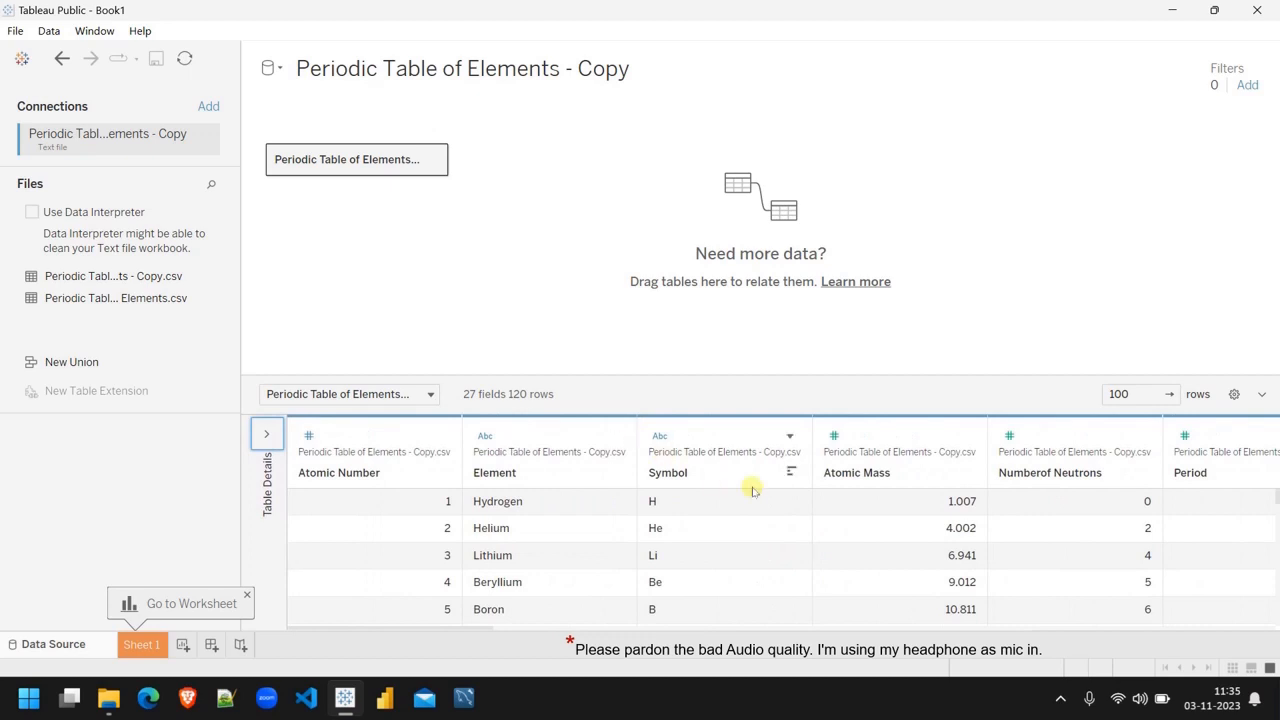
scroll(747, 543, down, 6)
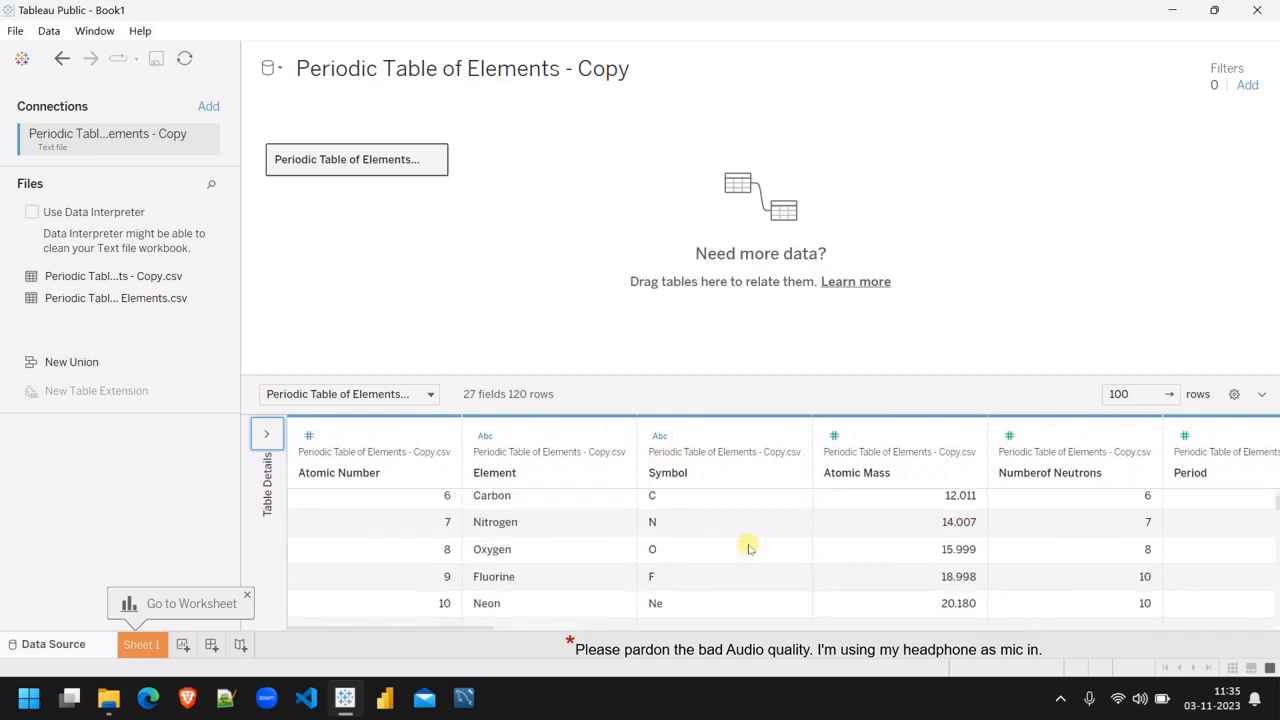
scroll(747, 545, down, 4)
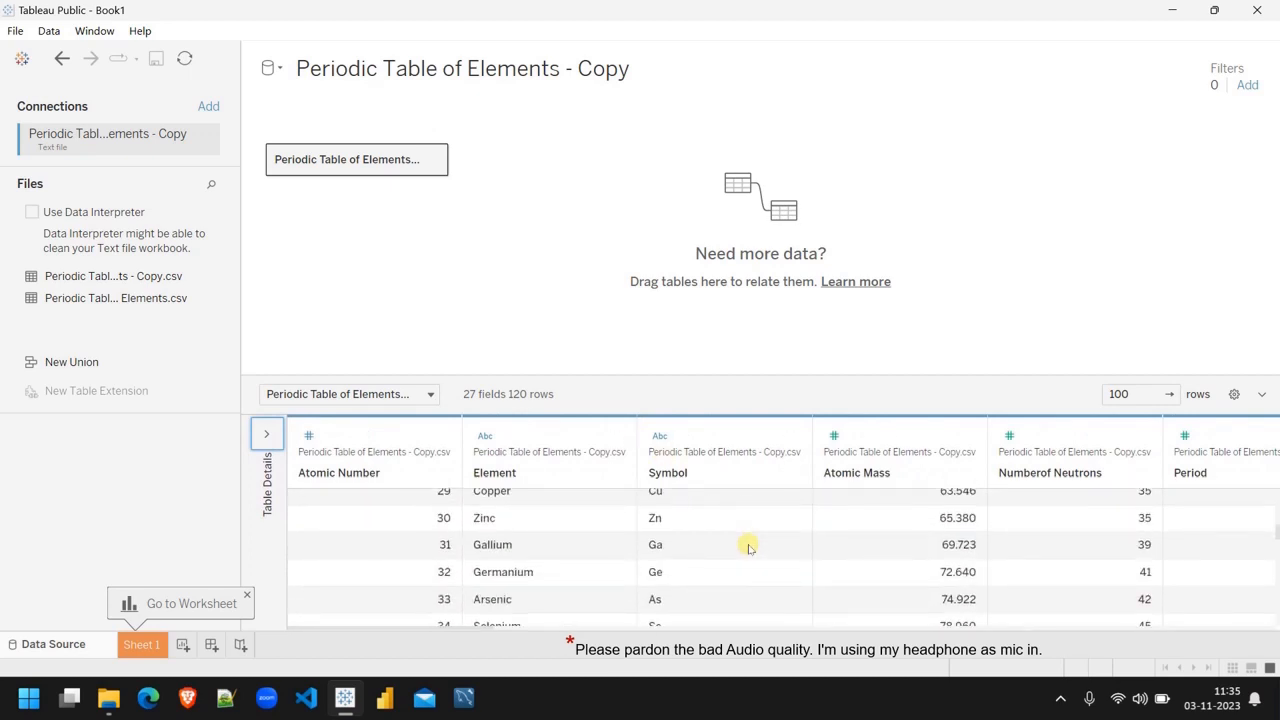
scroll(747, 545, up, 10)
Step: Go to Sheet 1 and place the X field on Columns
click(145, 645)
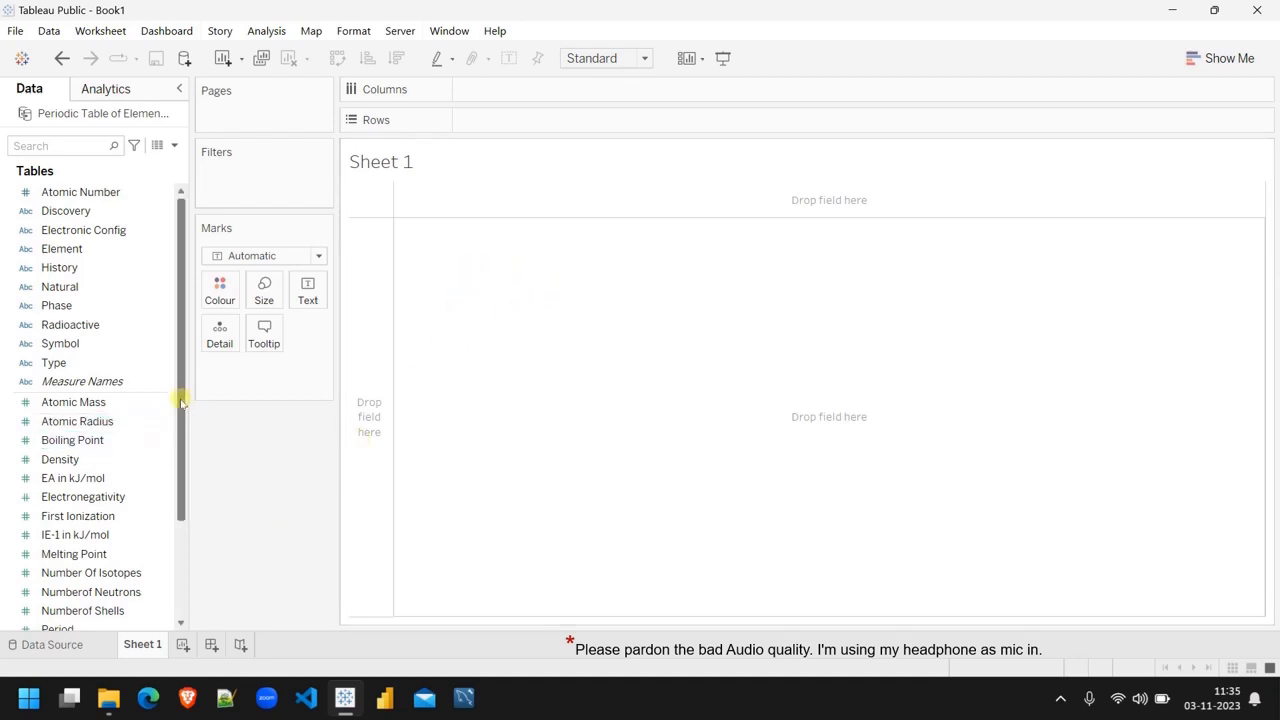
drag(181, 400, 177, 503)
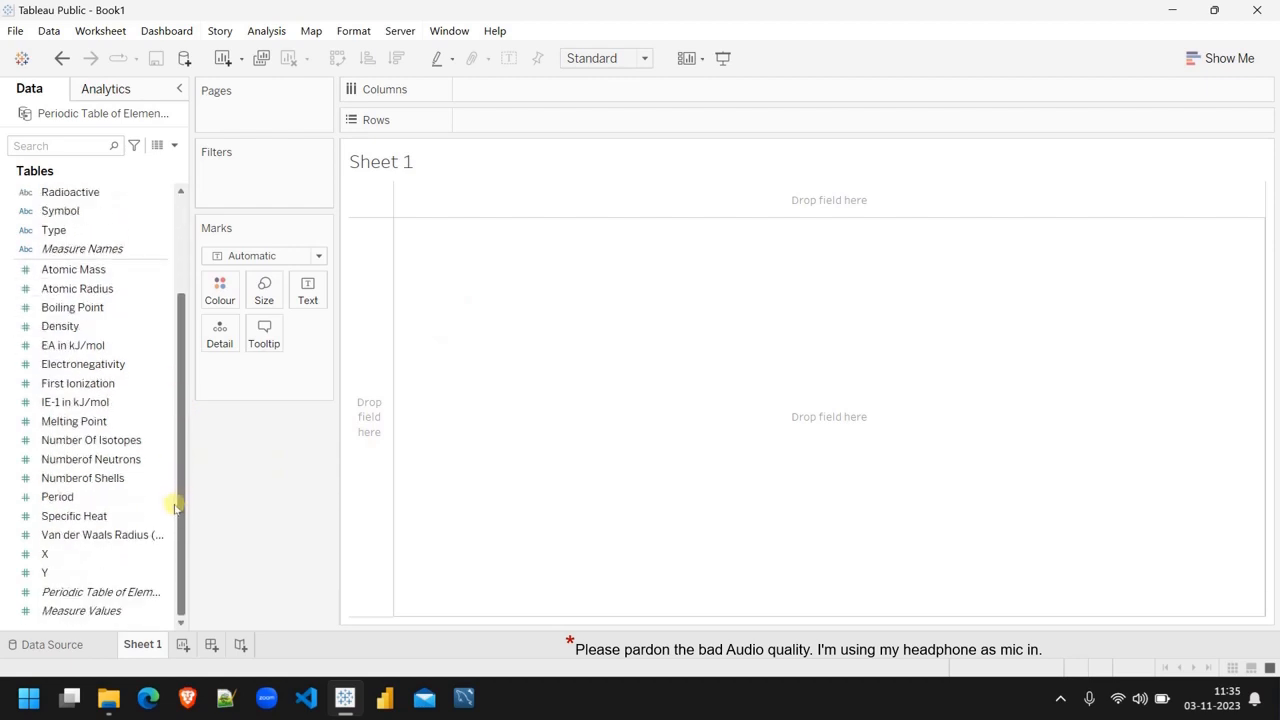
click(57, 558)
drag(57, 560, 481, 92)
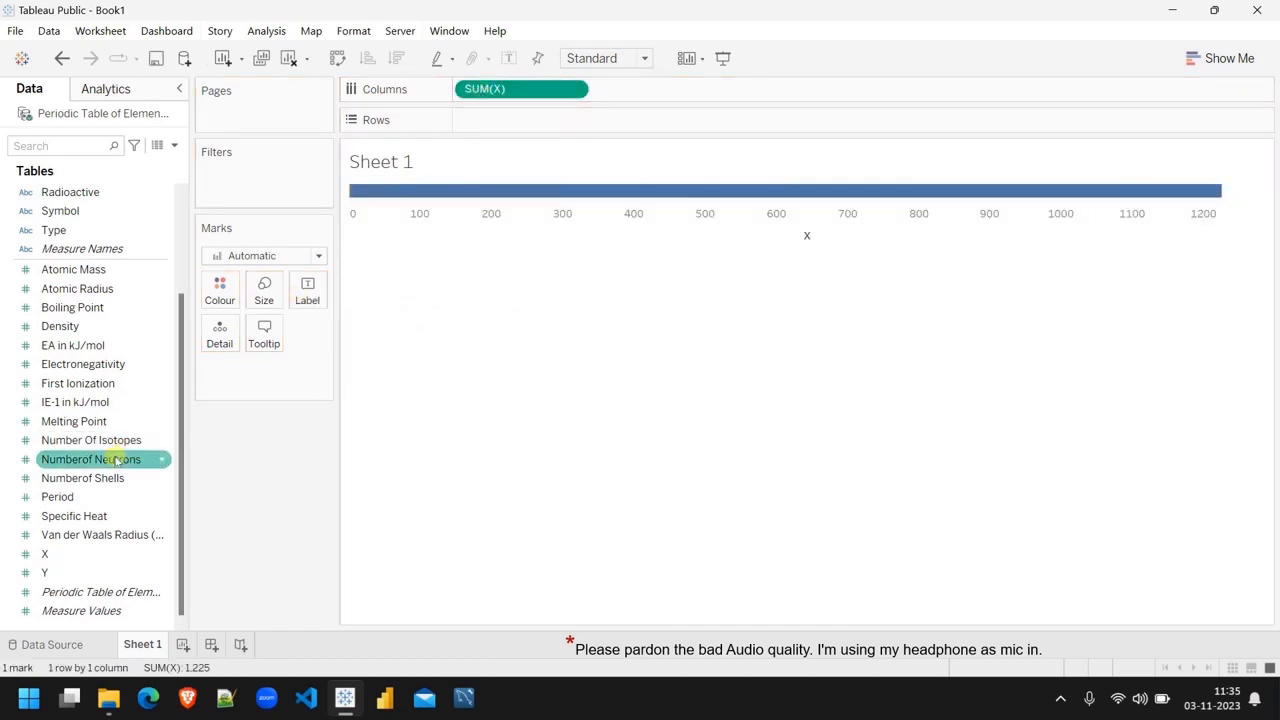
Step: Place the Y field on Rows and add Element to the marks as Detail
click(70, 576)
drag(70, 576, 501, 121)
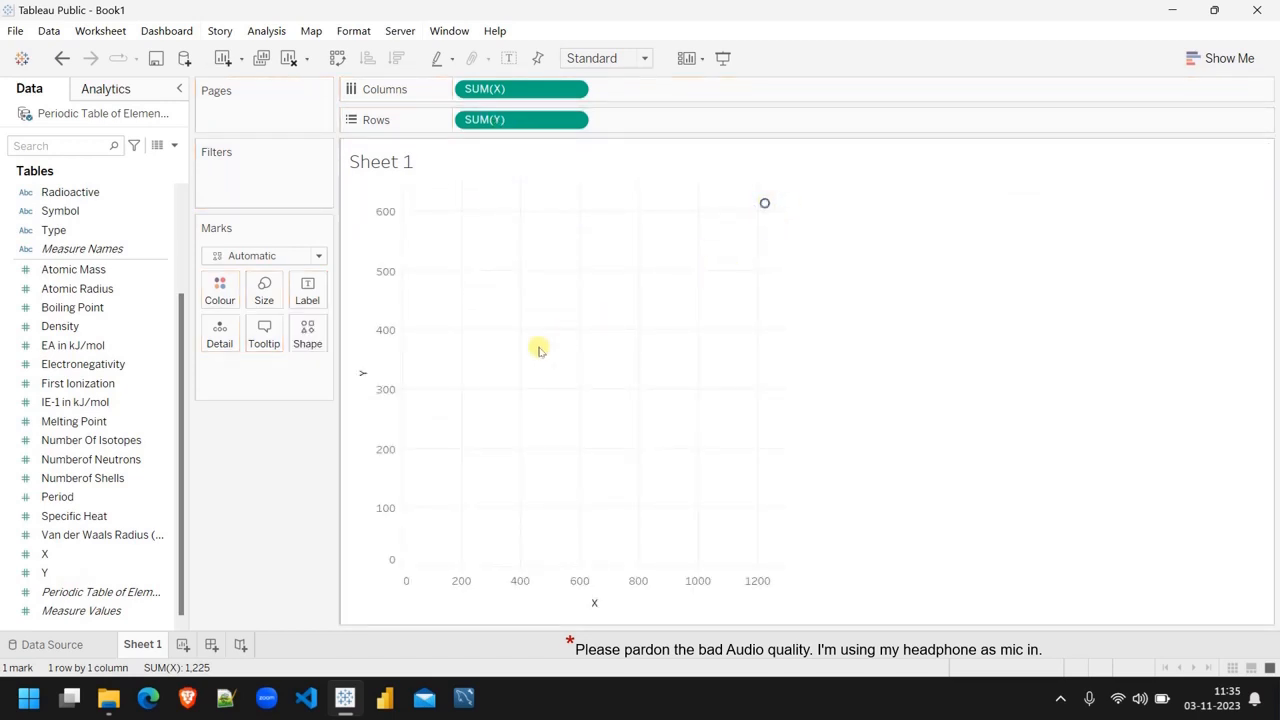
click(133, 365)
scroll(133, 365, up, 3)
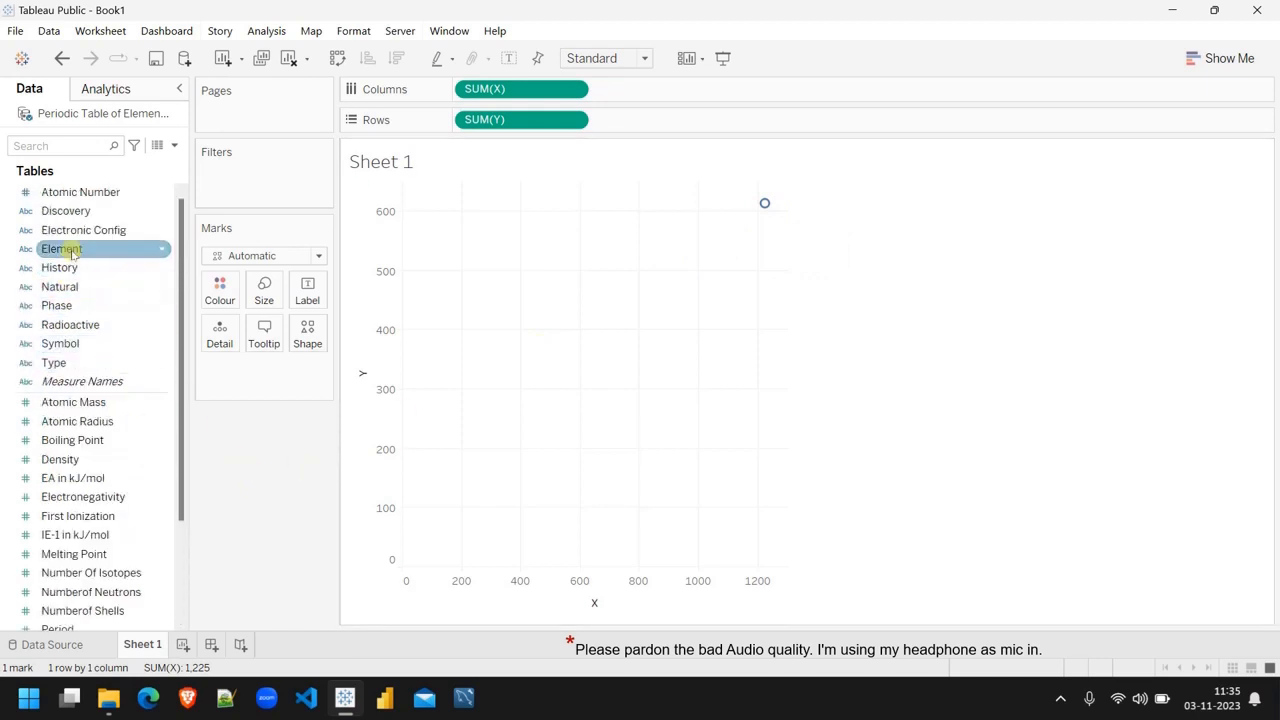
drag(72, 254, 223, 349)
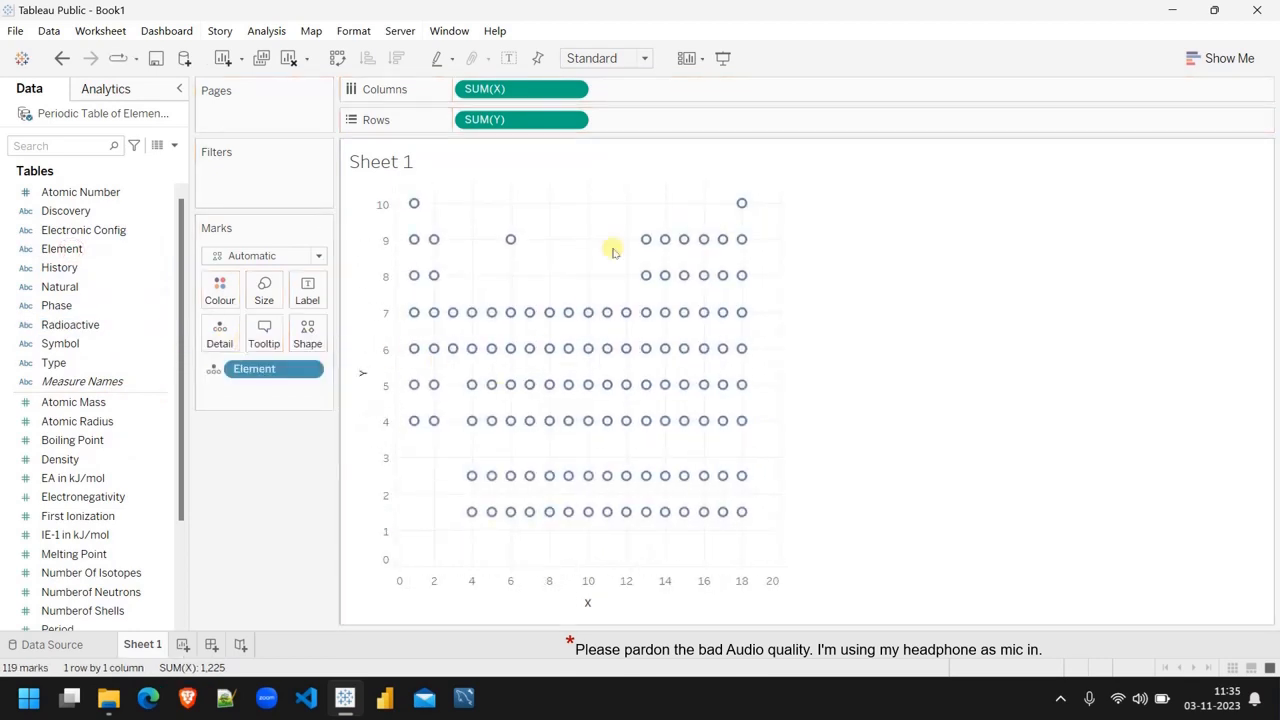
Step: Fit the chart to Entire View and hide the X and Y axis headers
click(645, 60)
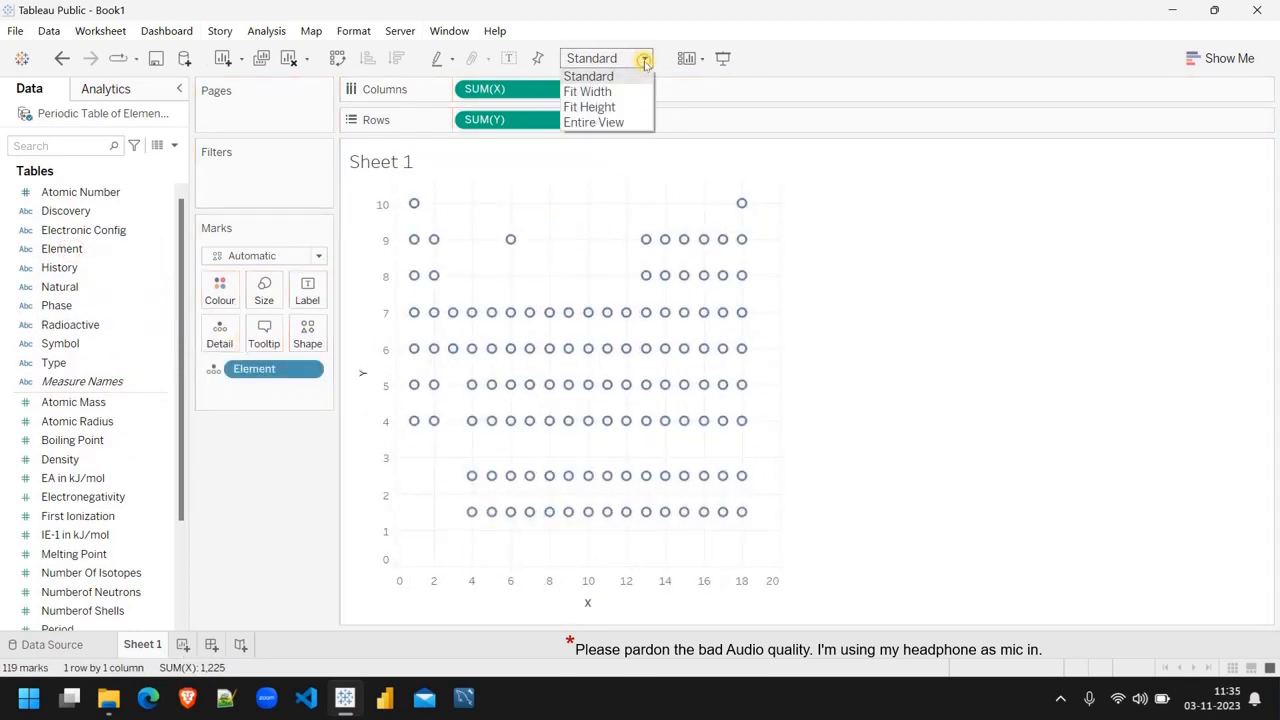
click(625, 122)
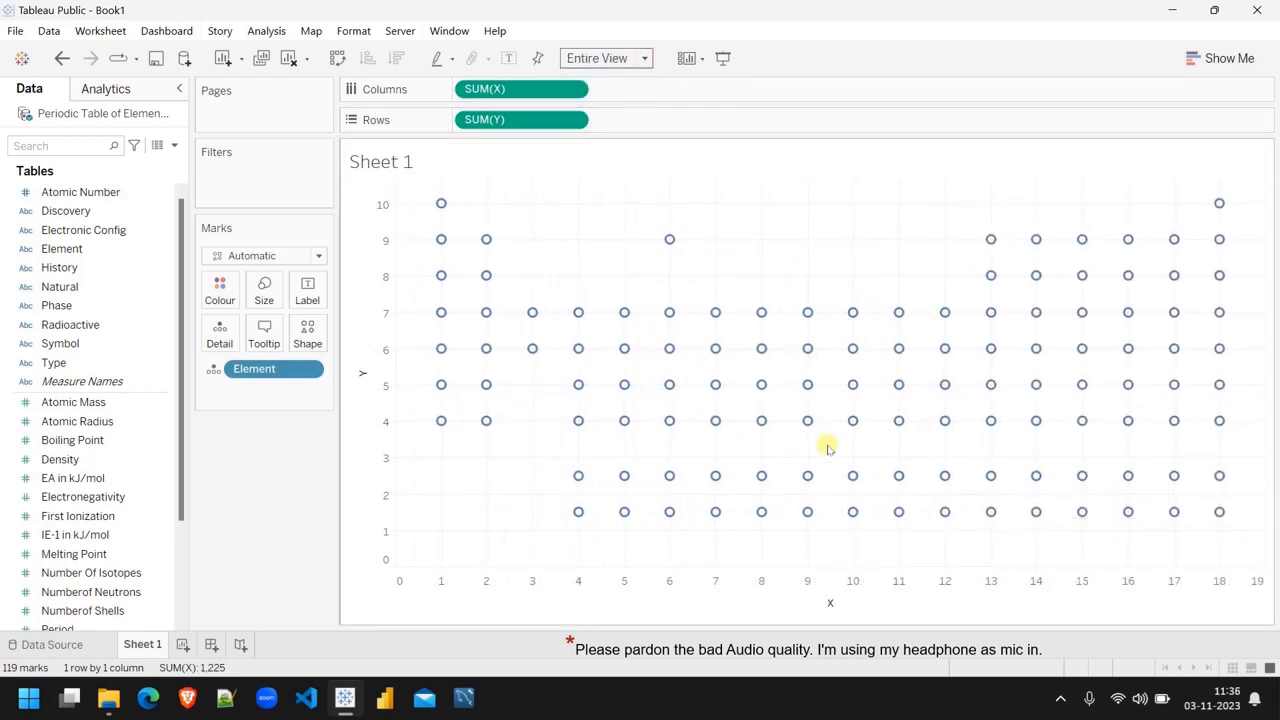
right_click(587, 589)
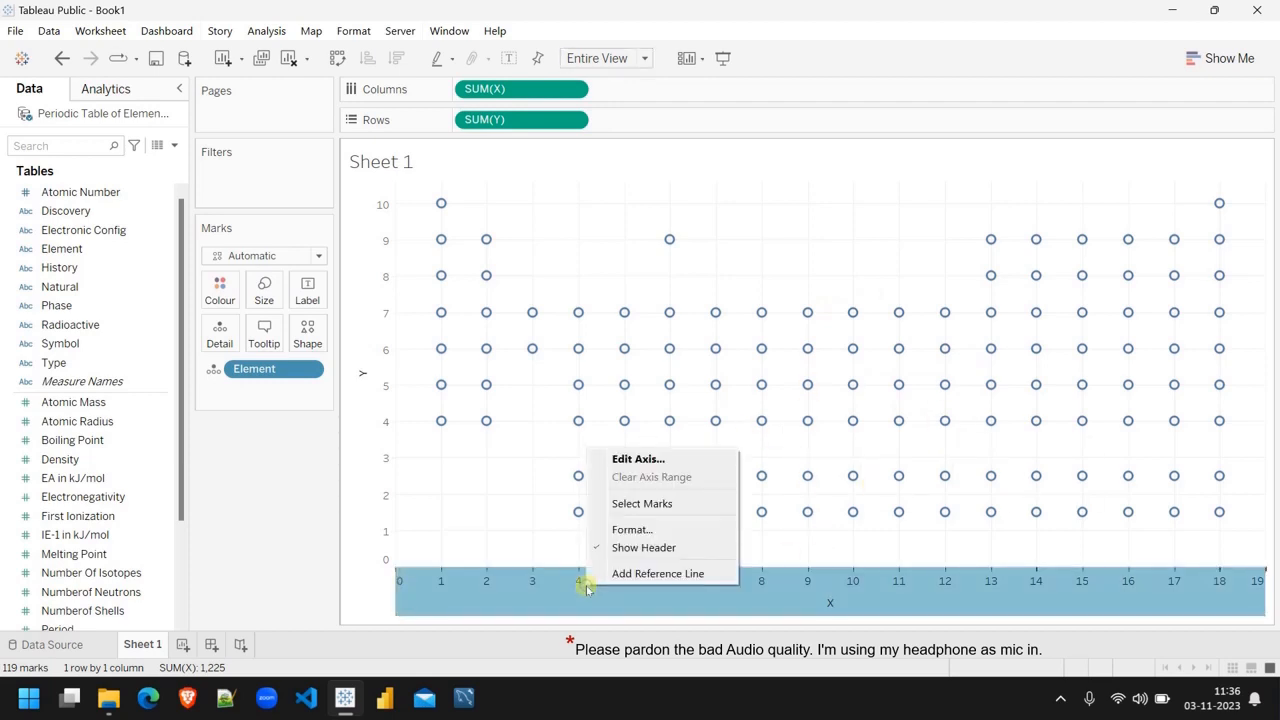
click(645, 549)
right_click(379, 397)
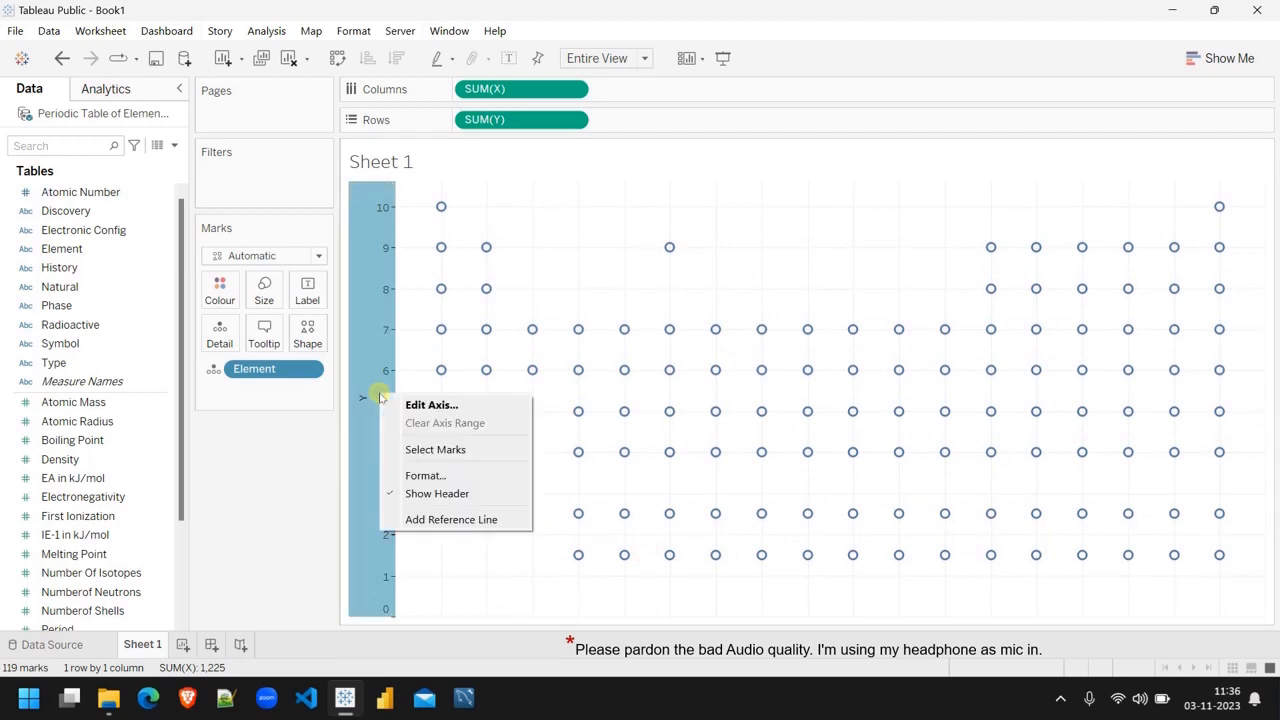
click(437, 498)
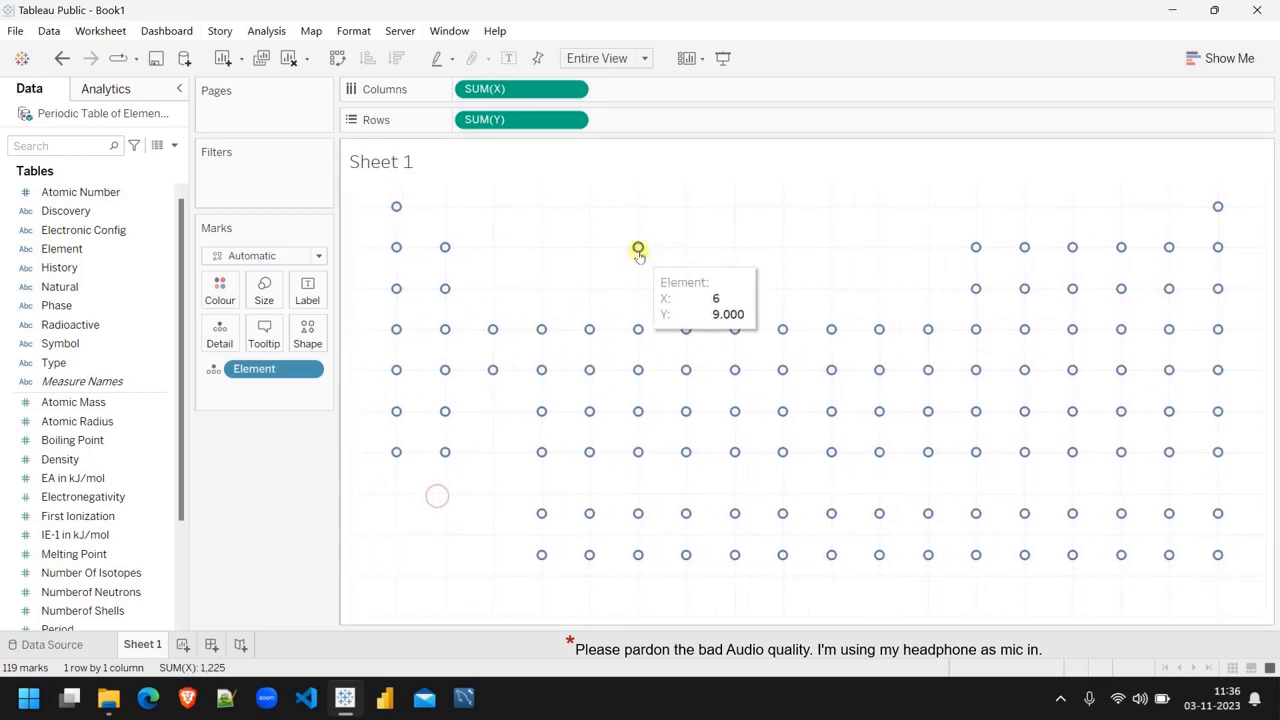
Step: Exclude the mark with the blank element name at X 6, Y 9
right_click(637, 250)
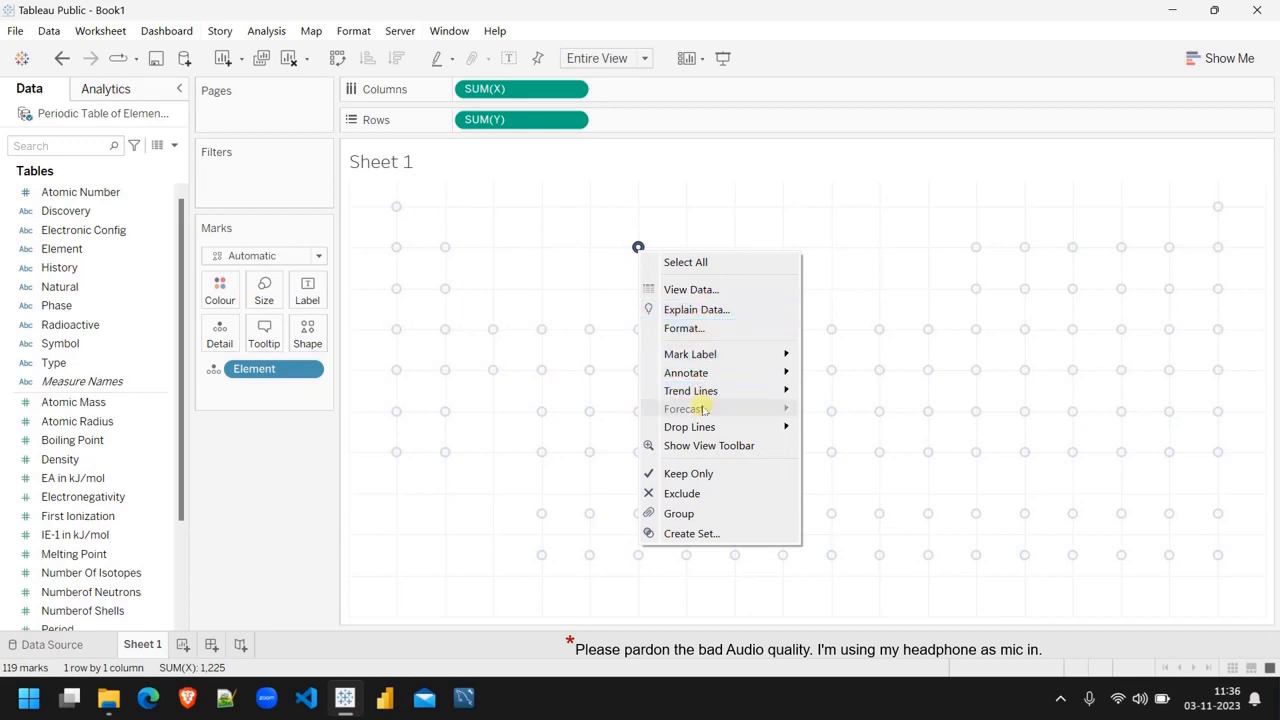
click(686, 493)
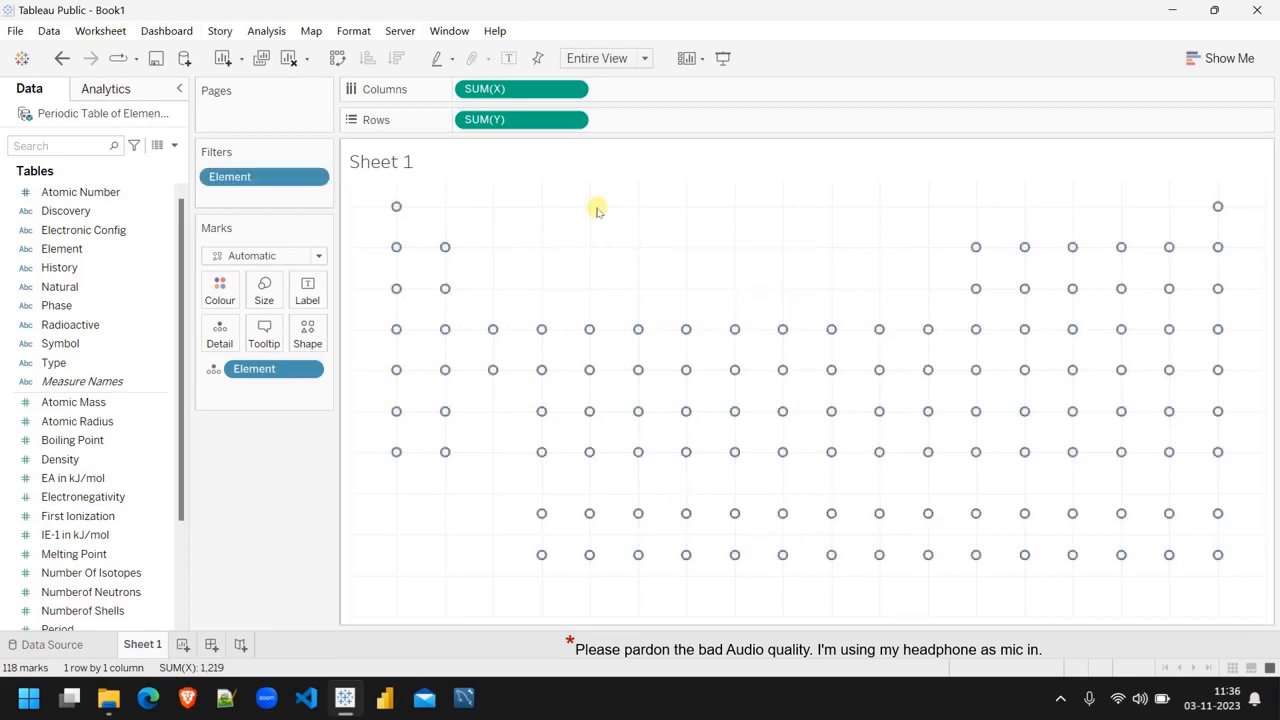
Step: Change the mark shape to the sketched upright rectangle at the start of the Custom palette's second row
click(309, 338)
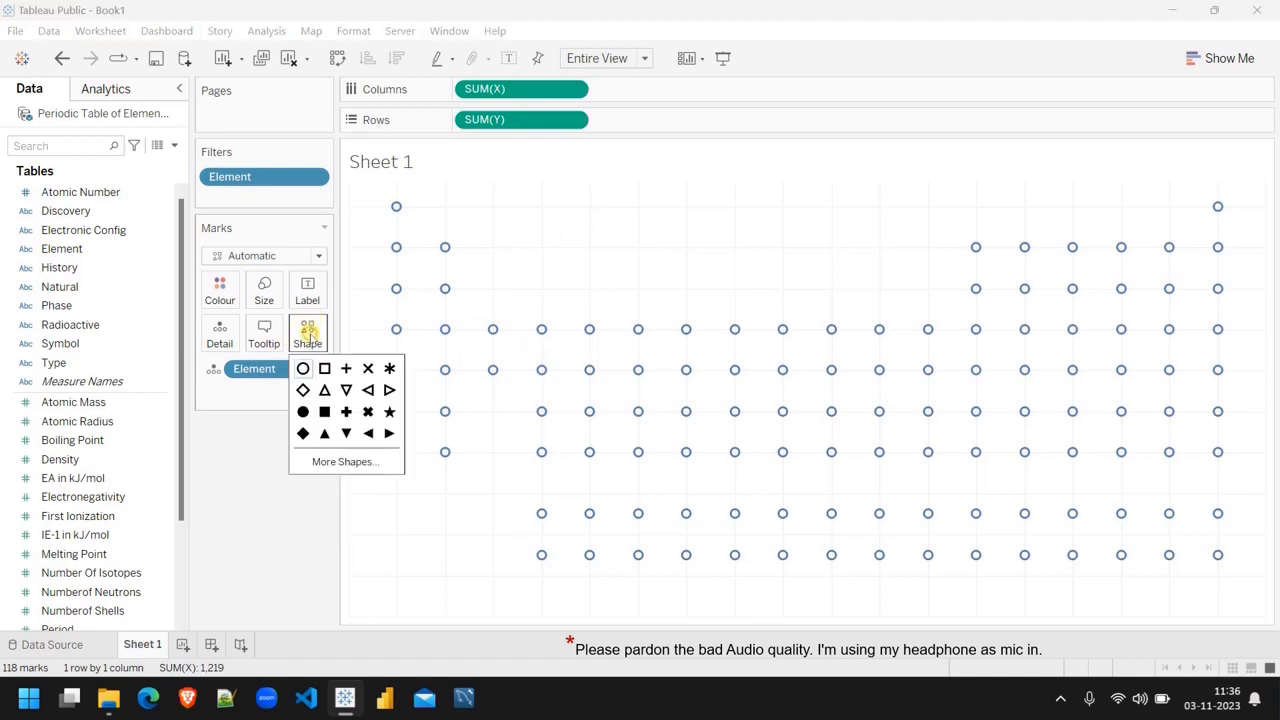
click(357, 461)
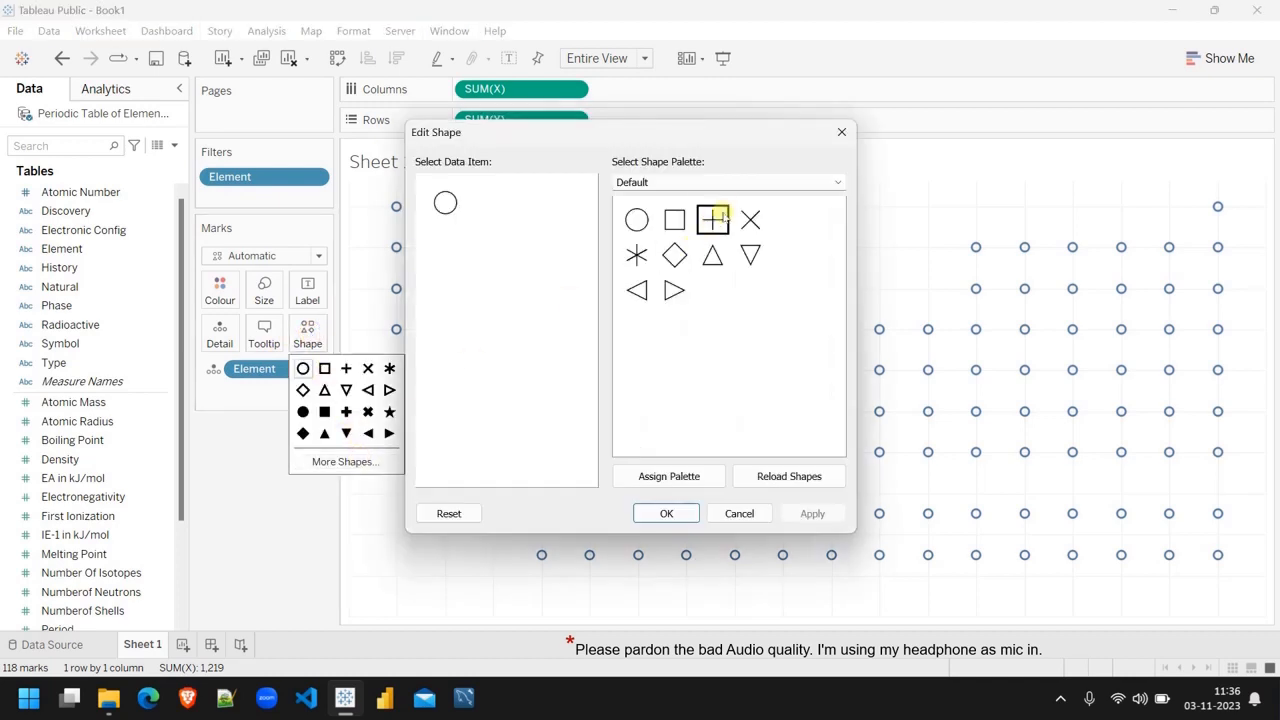
click(752, 184)
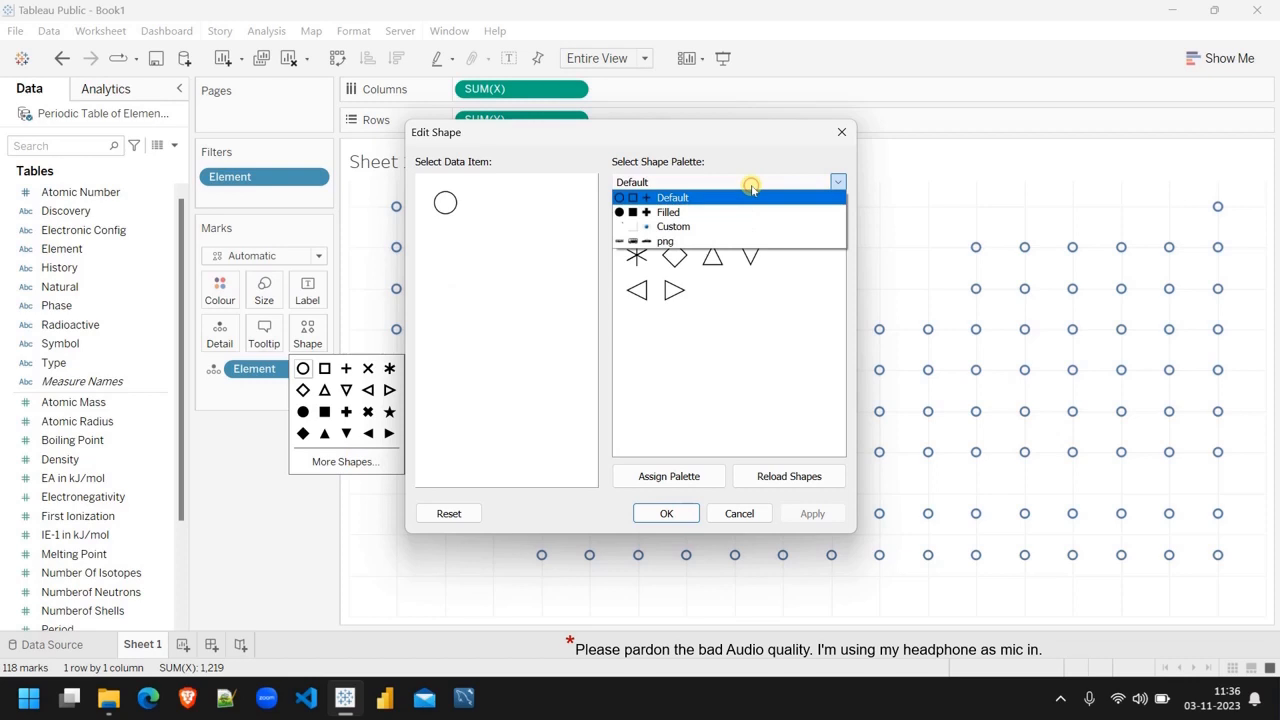
click(678, 225)
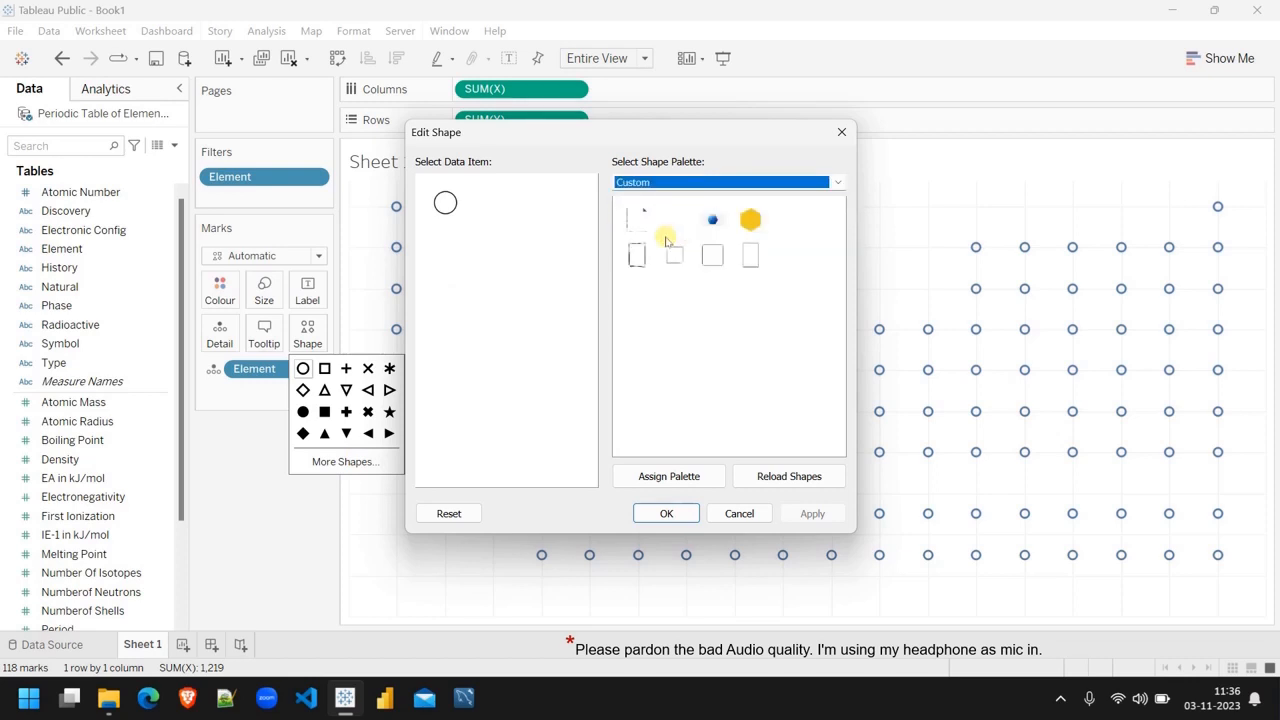
click(640, 254)
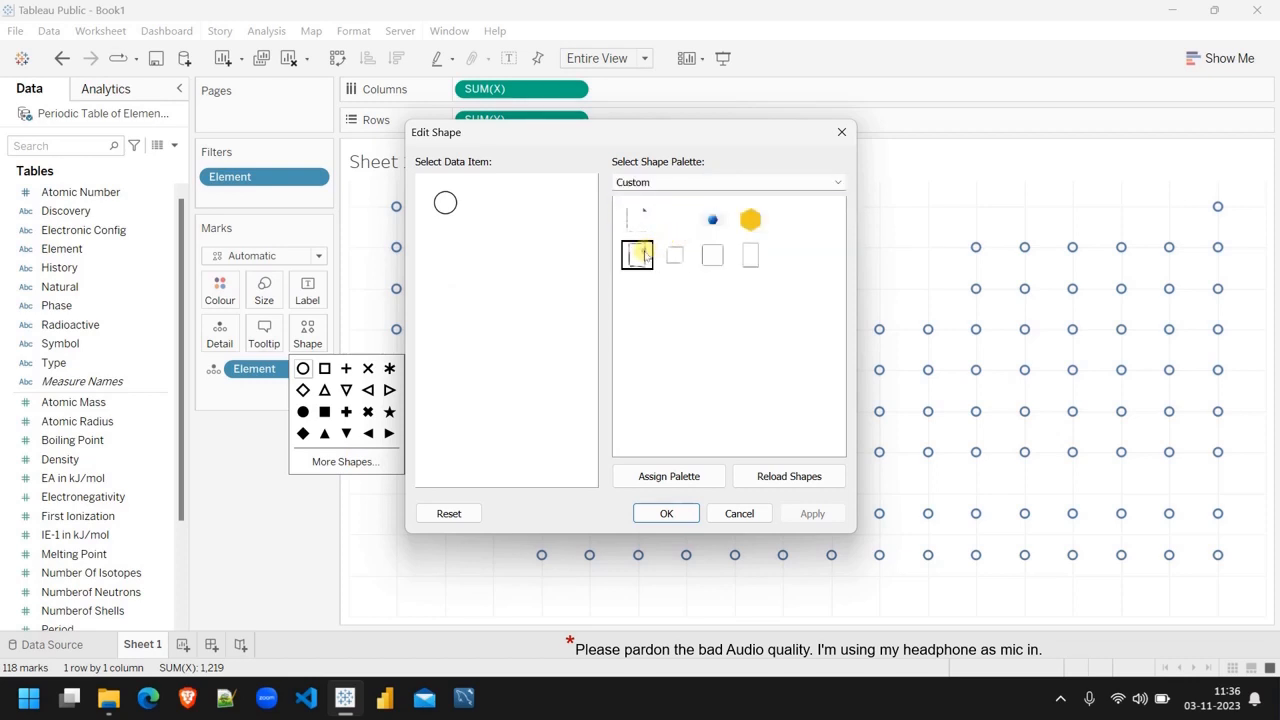
click(667, 513)
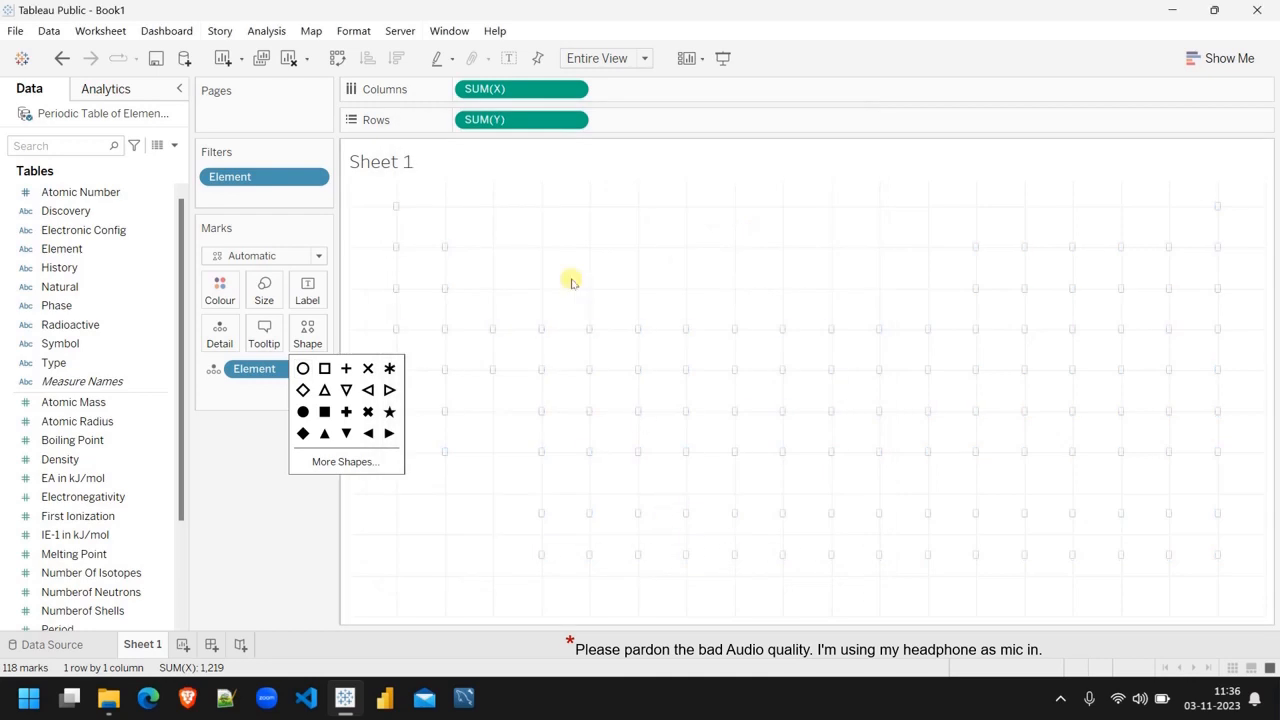
Step: Enlarge the rectangle marks to roughly four-fifths of the size range and check their spacing in presentation mode
click(272, 297)
click(272, 297)
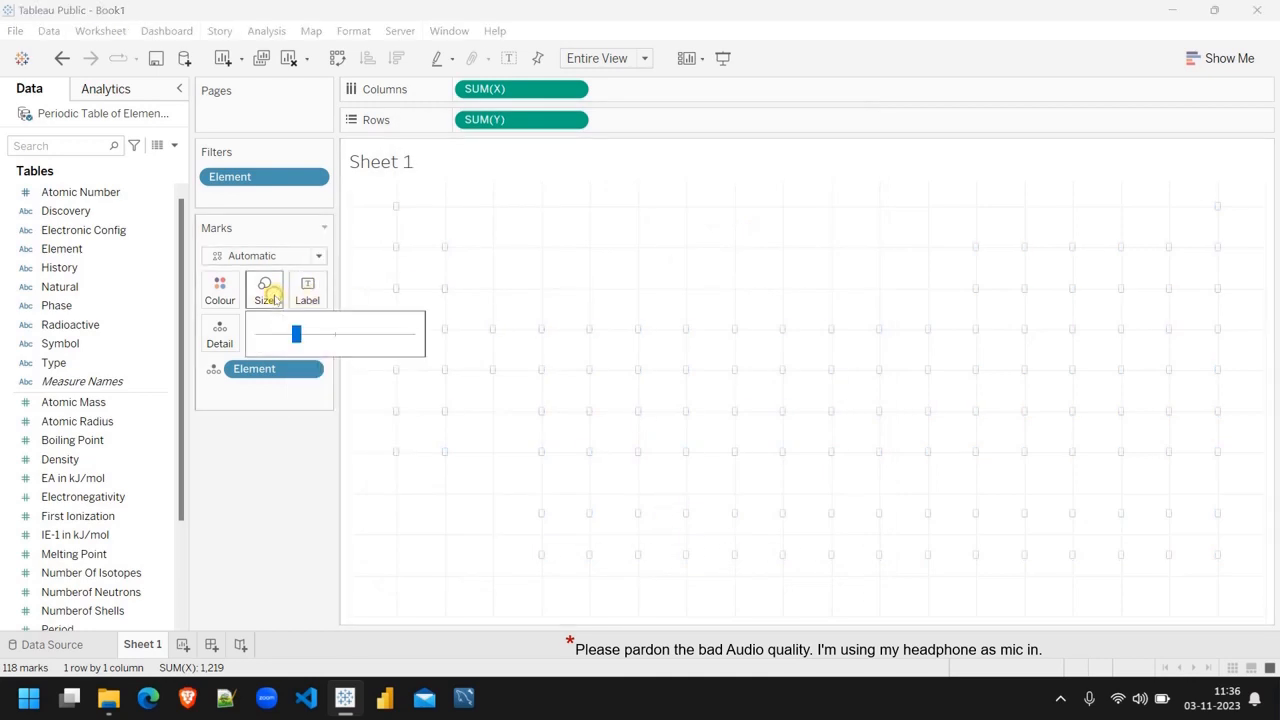
click(378, 336)
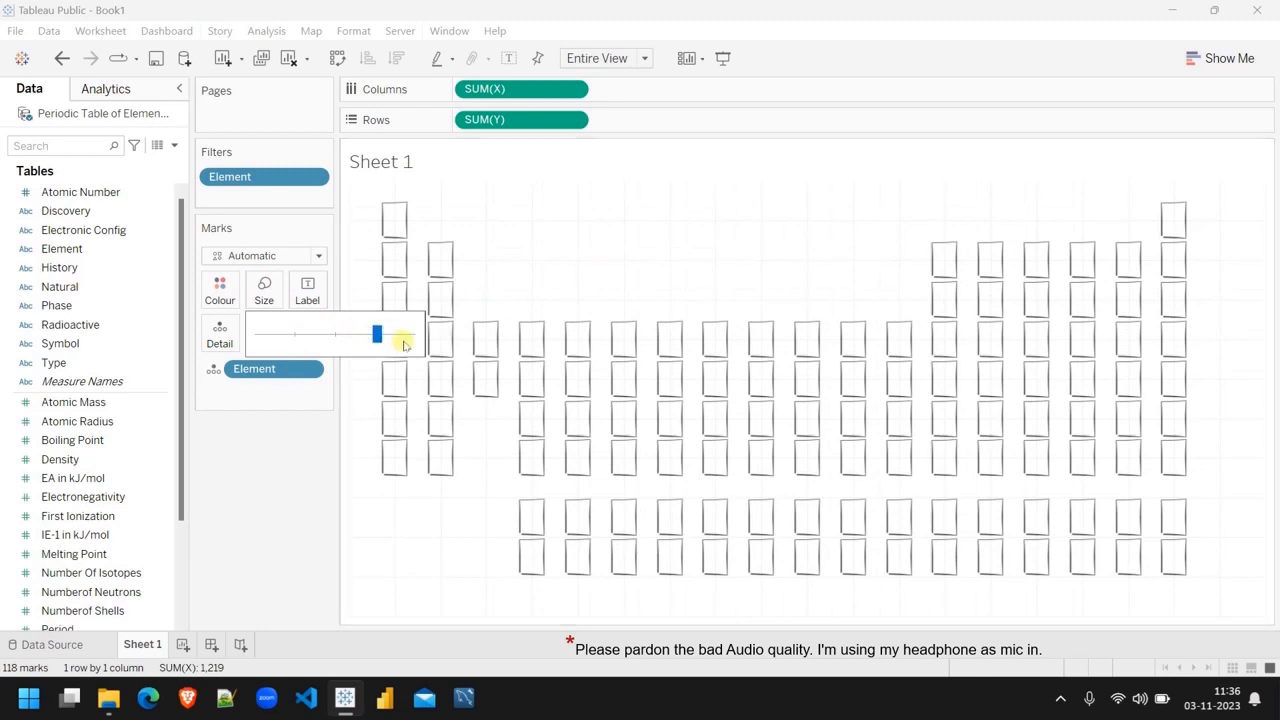
click(387, 338)
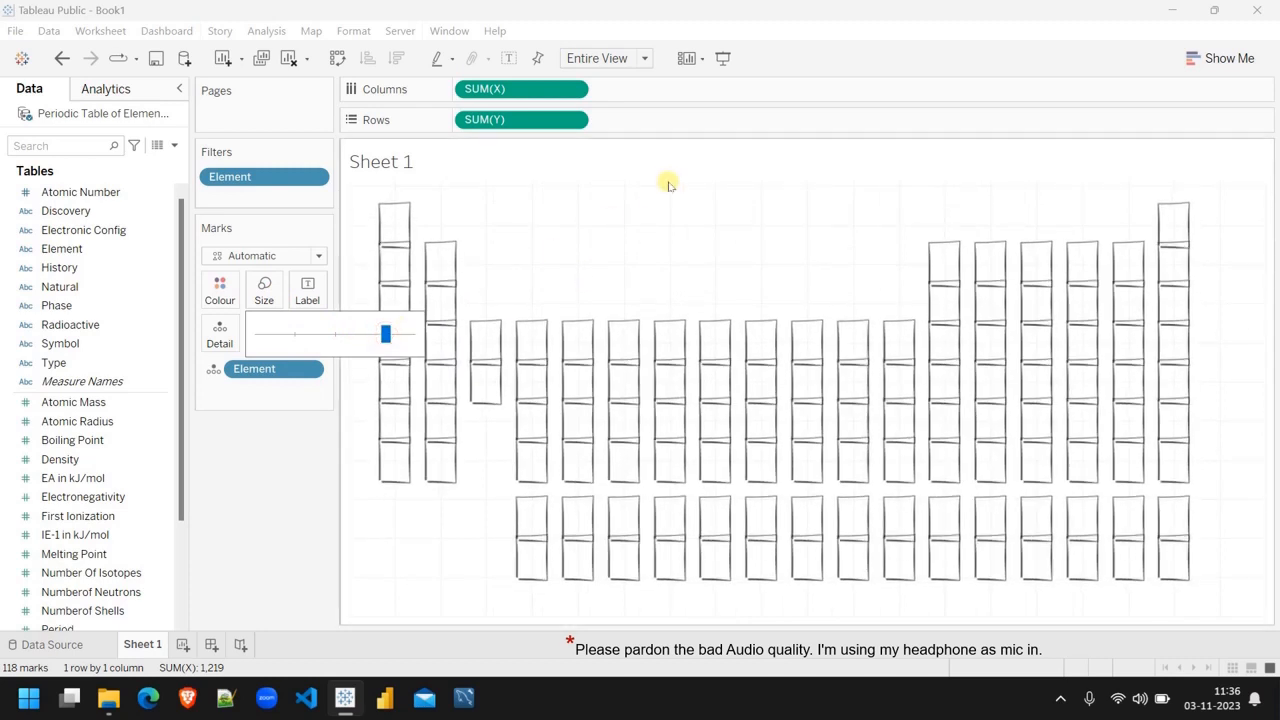
click(722, 60)
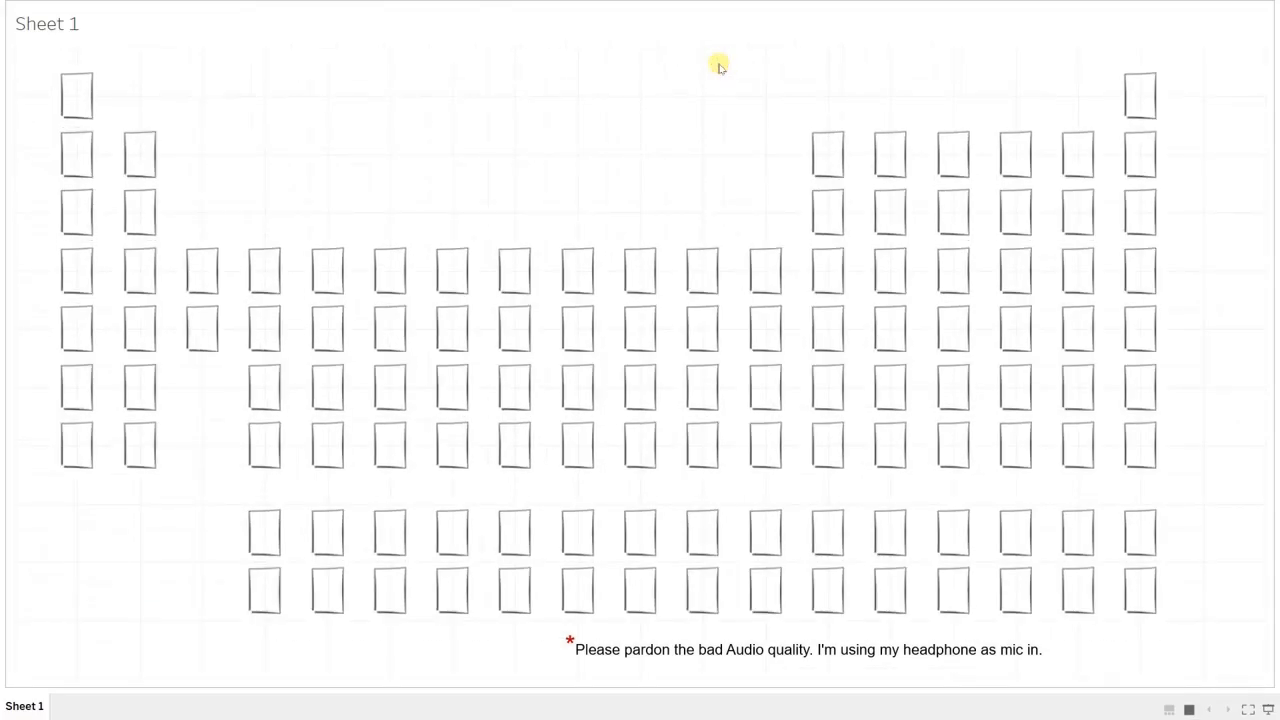
key(Escape)
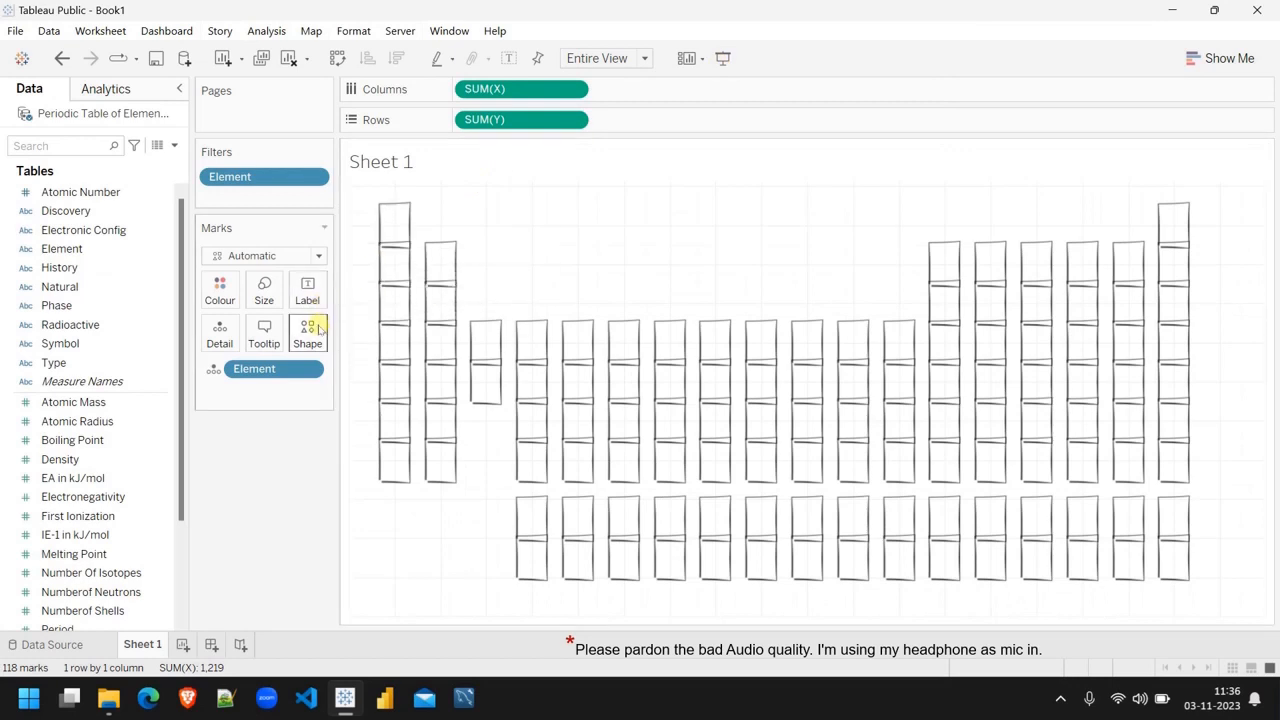
Step: Make the rectangle marks slightly larger and check the layout again in presentation mode
click(308, 330)
click(266, 296)
click(272, 300)
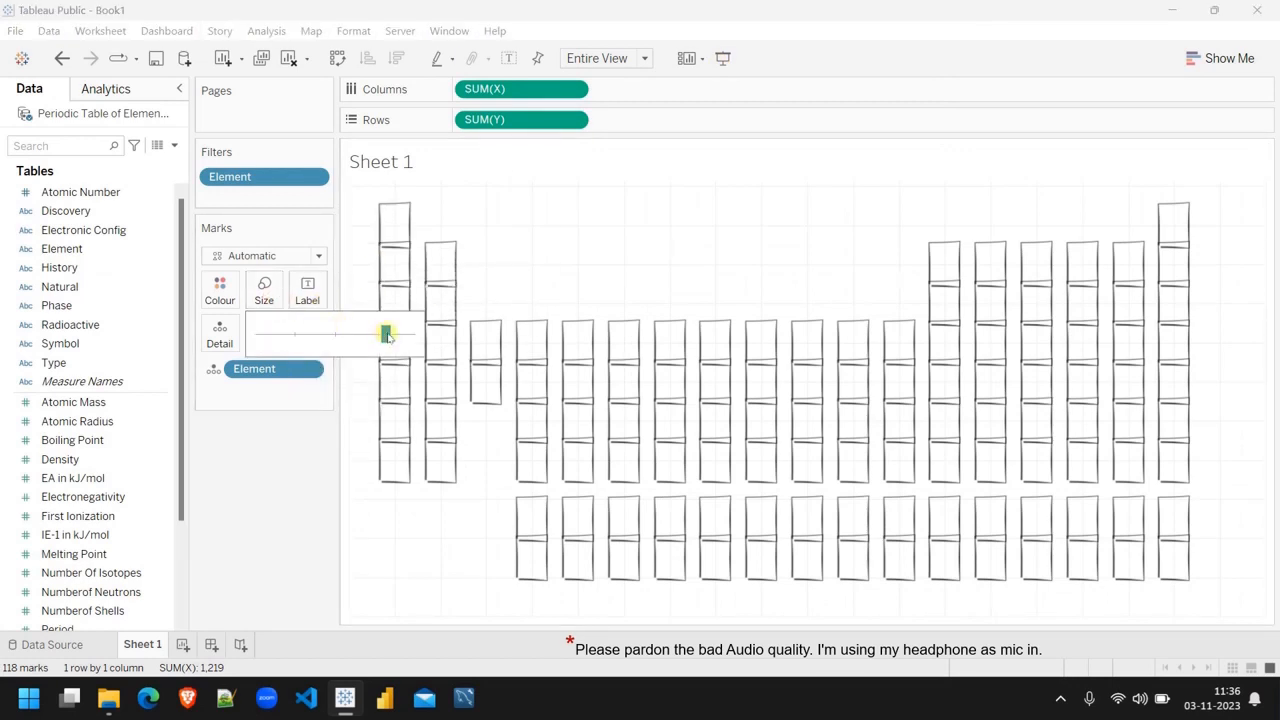
click(723, 58)
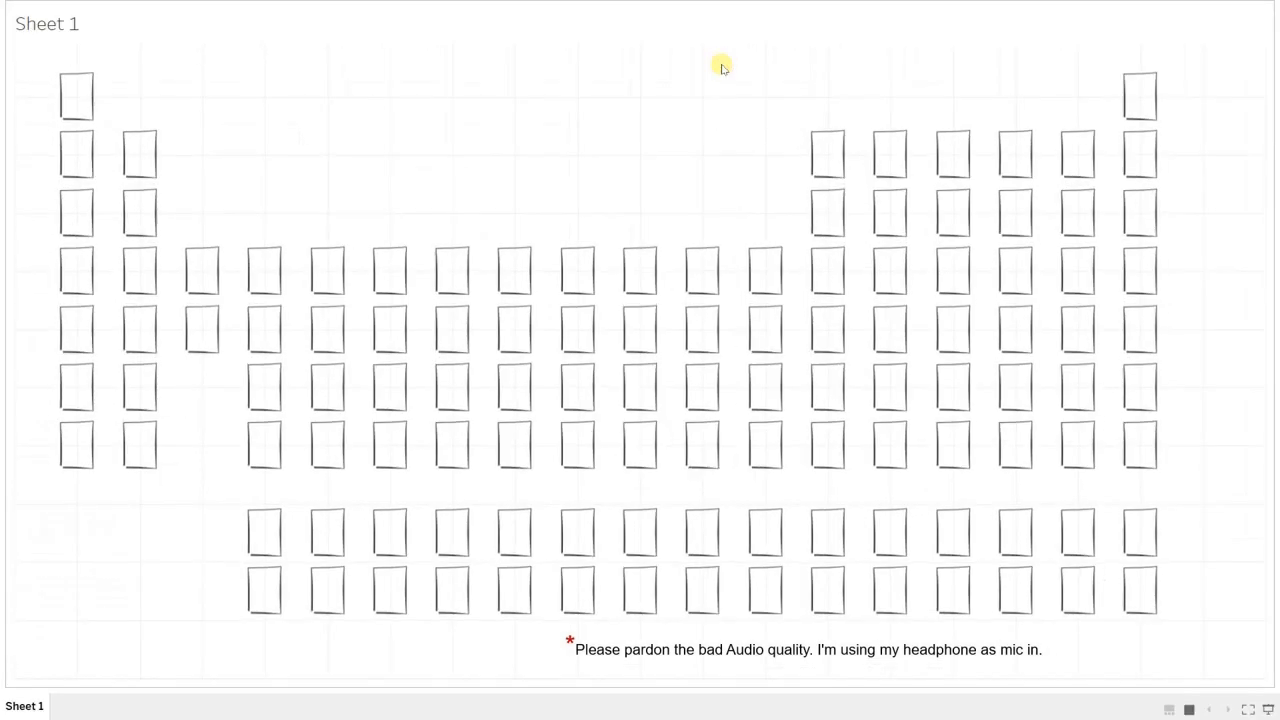
key(Escape)
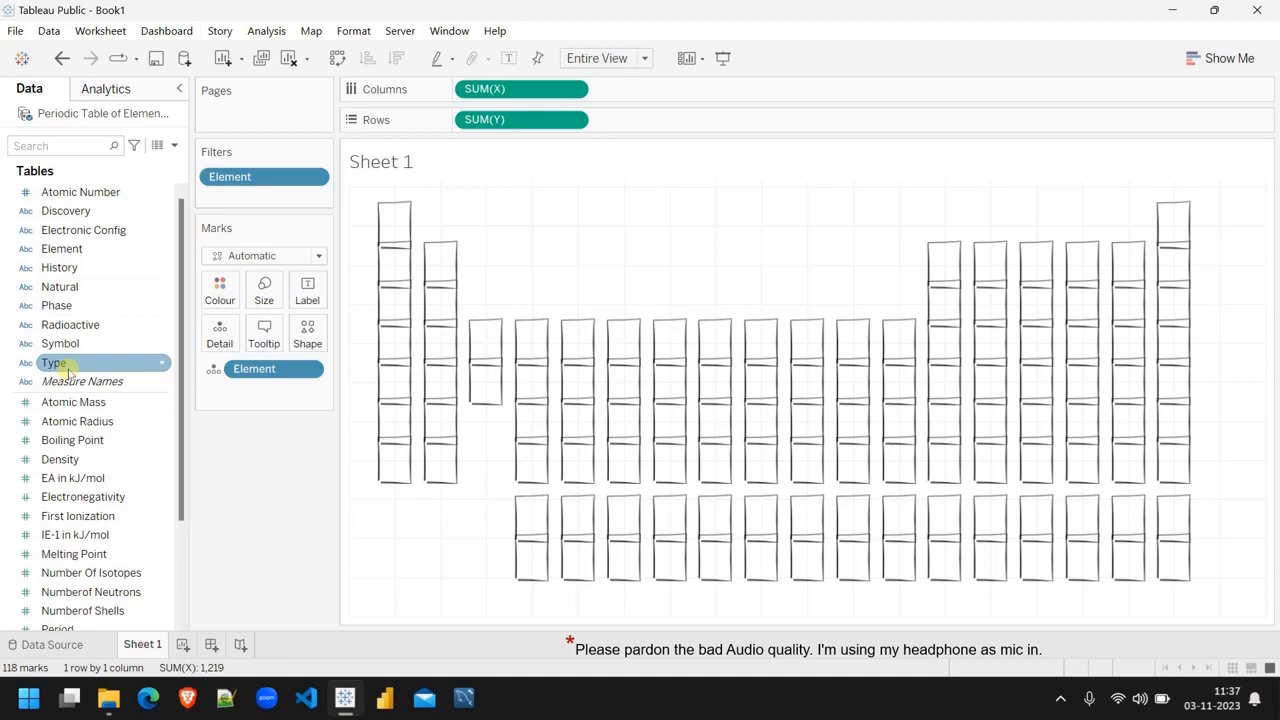
Step: Colour the element marks by Type and hide the Type legend card, checking the result in presentation mode
drag(68, 368, 229, 300)
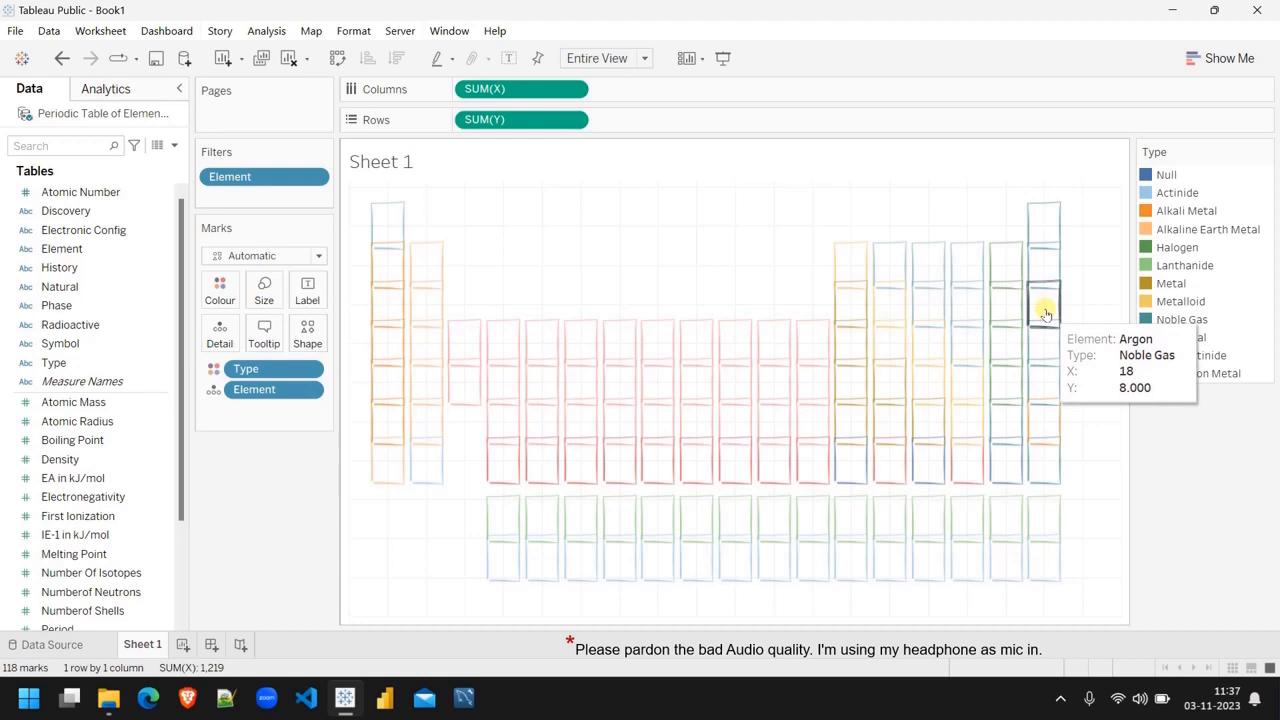
click(1265, 154)
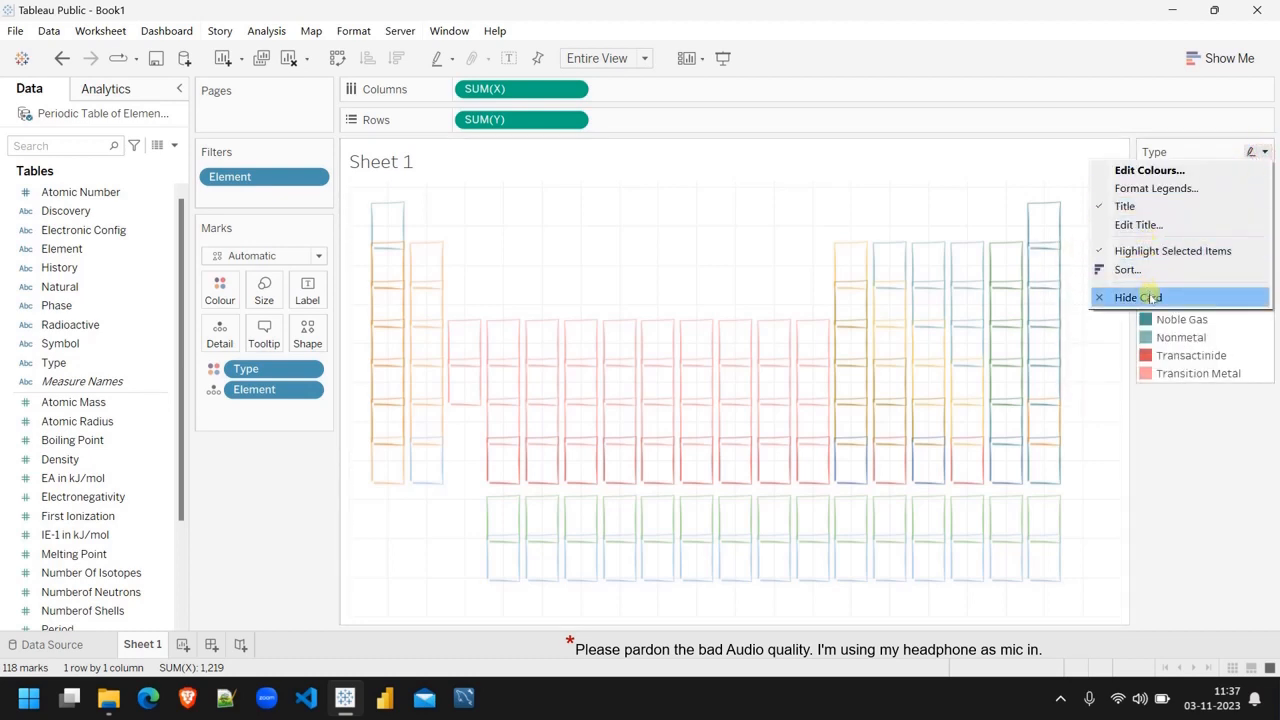
click(1150, 297)
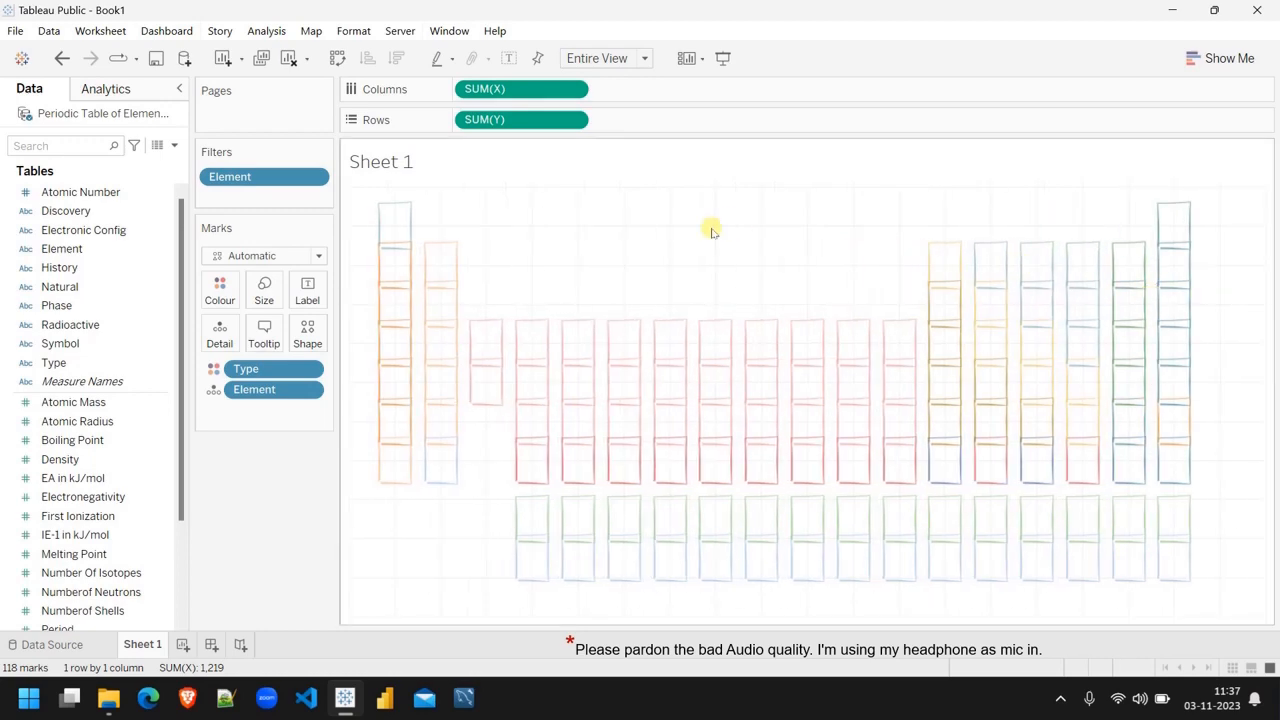
click(723, 58)
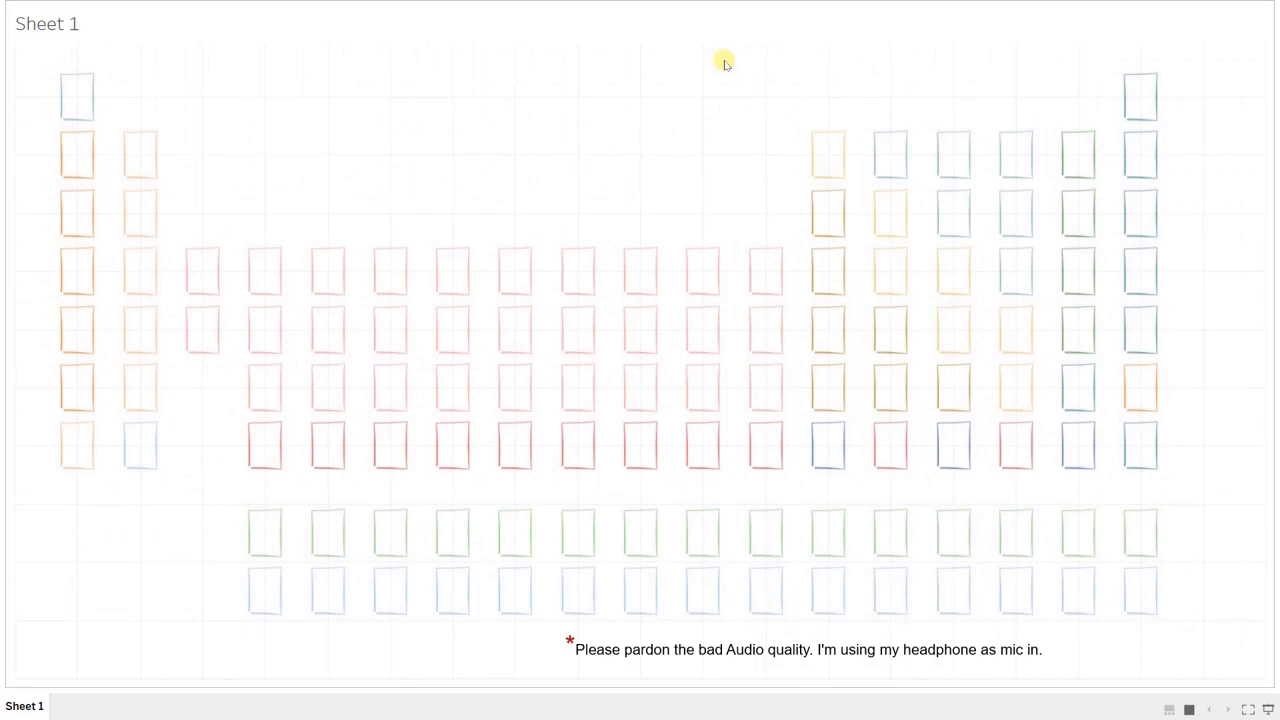
key(Escape)
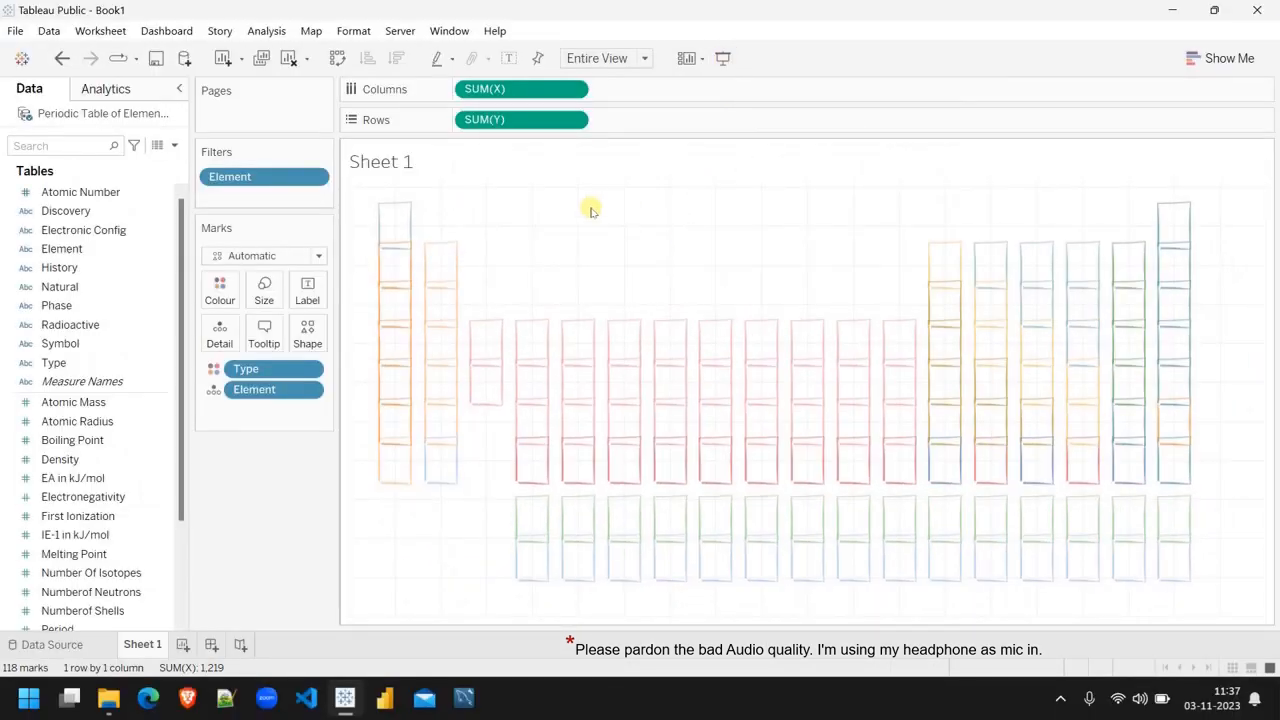
Step: Hide the sheet title and set the default worksheet shading to None
right_click(543, 161)
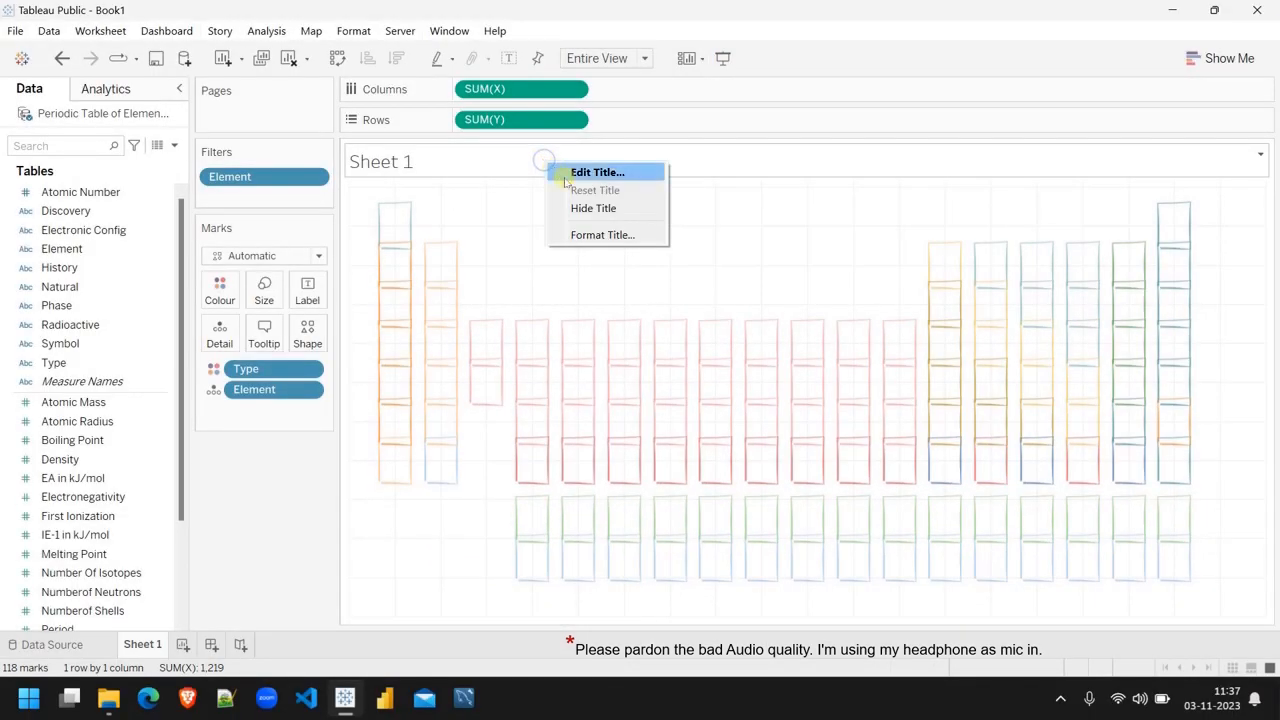
click(614, 208)
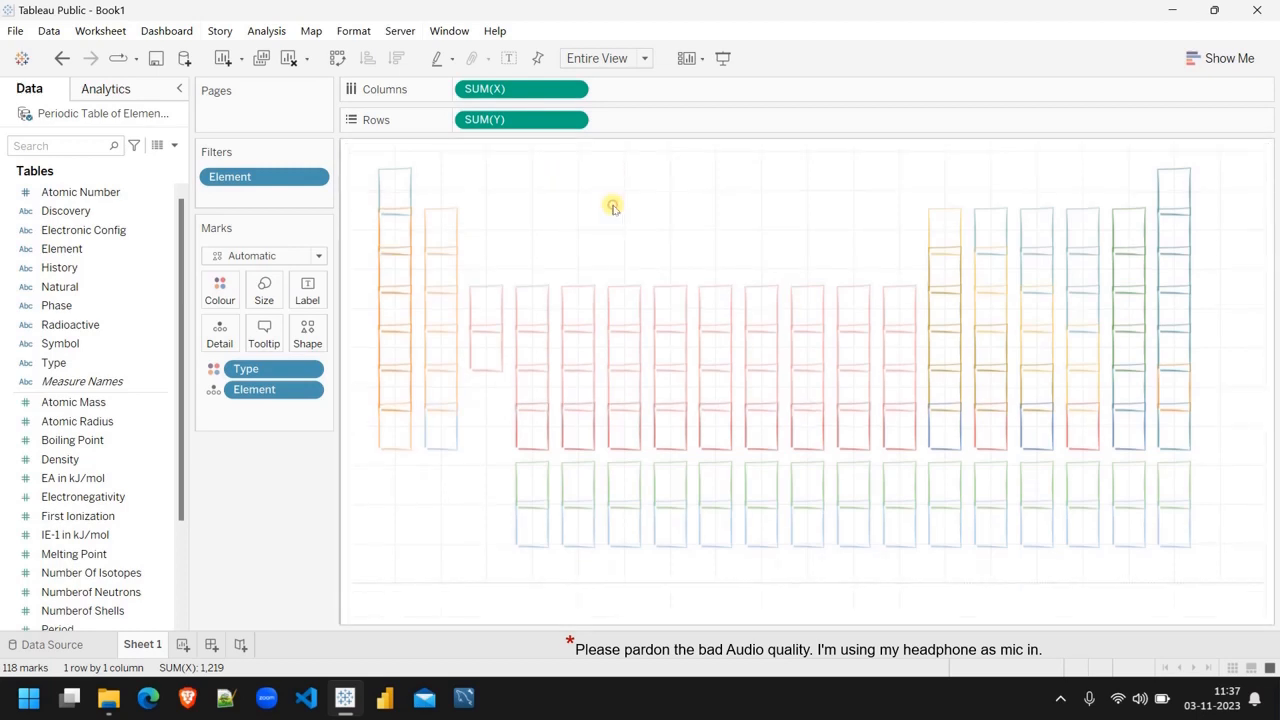
right_click(660, 246)
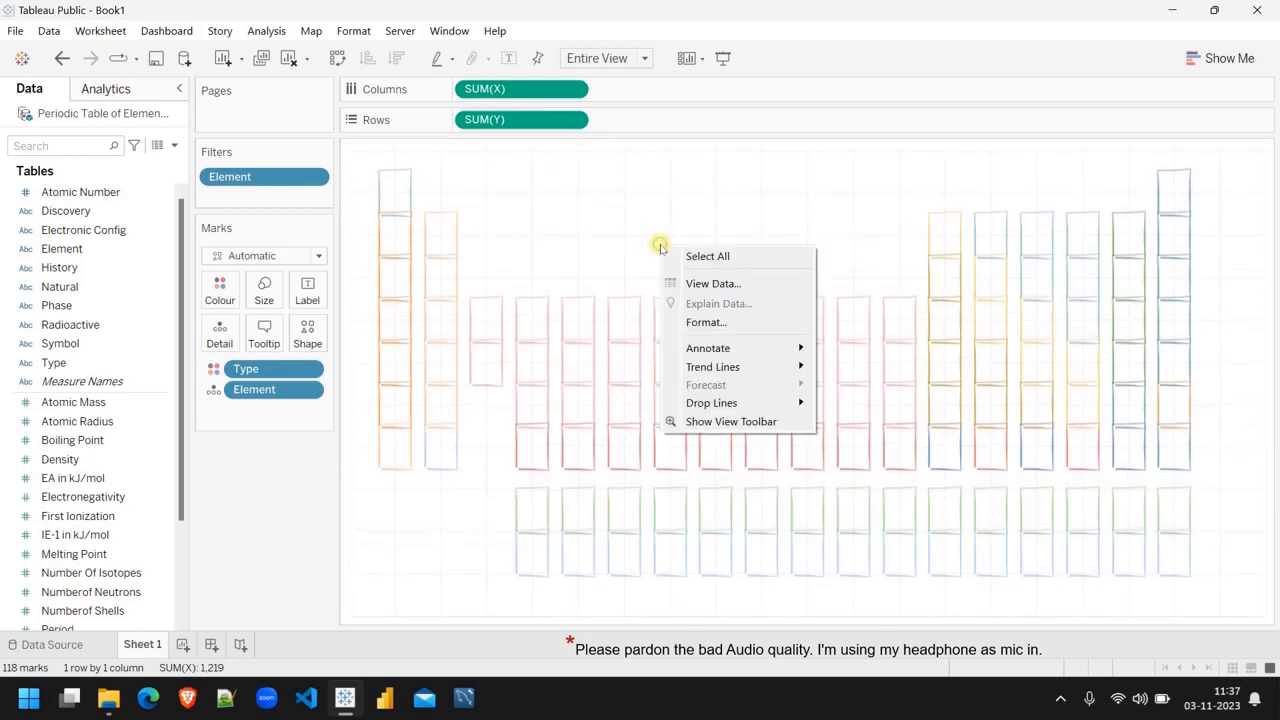
click(724, 324)
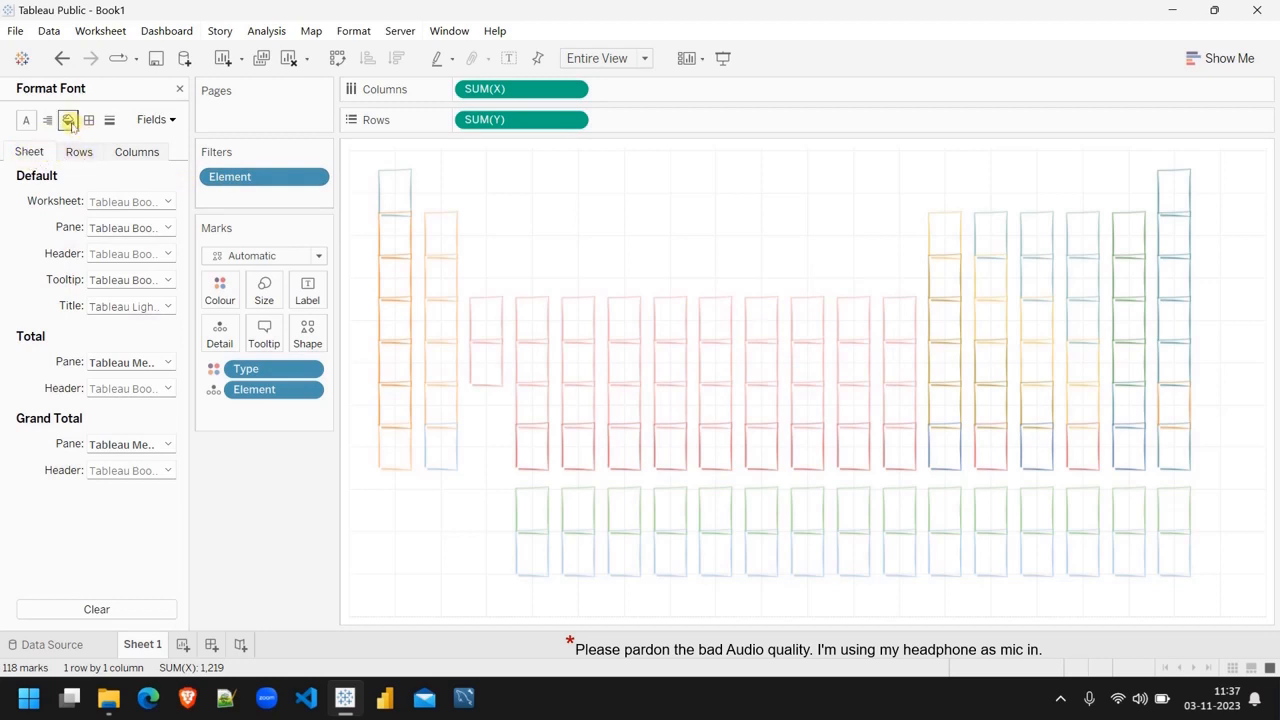
click(68, 120)
click(152, 200)
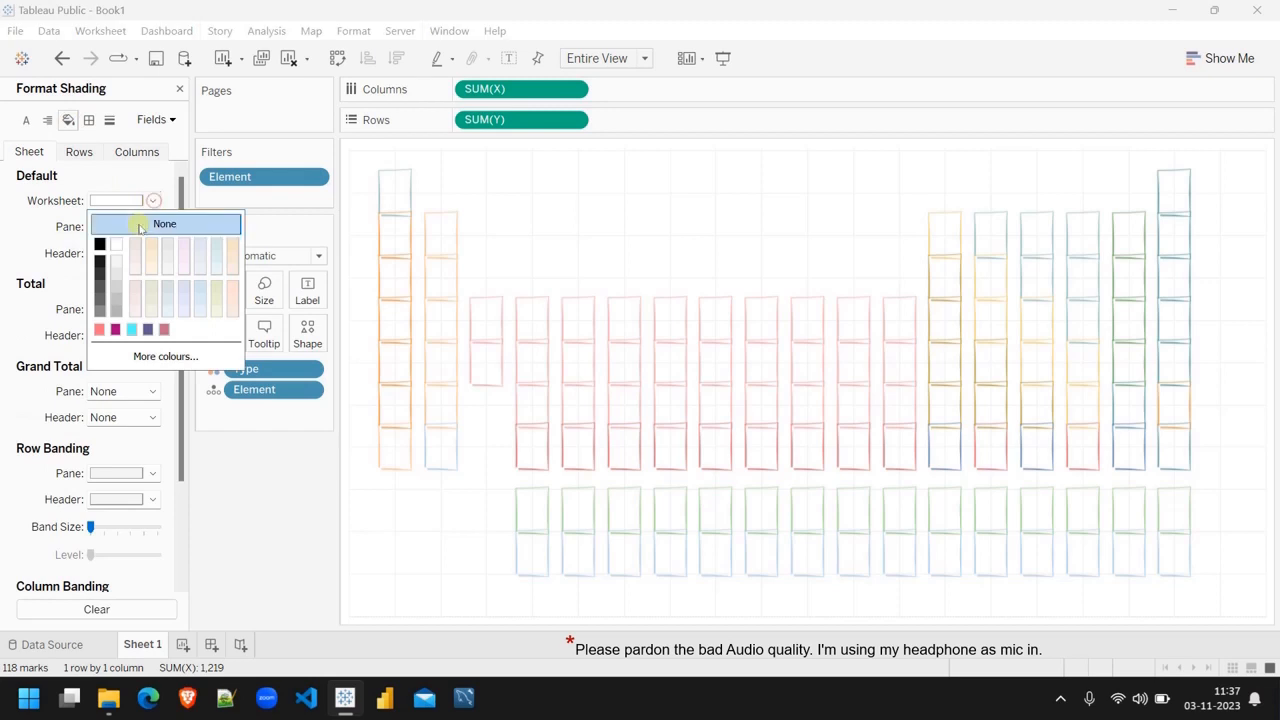
click(137, 223)
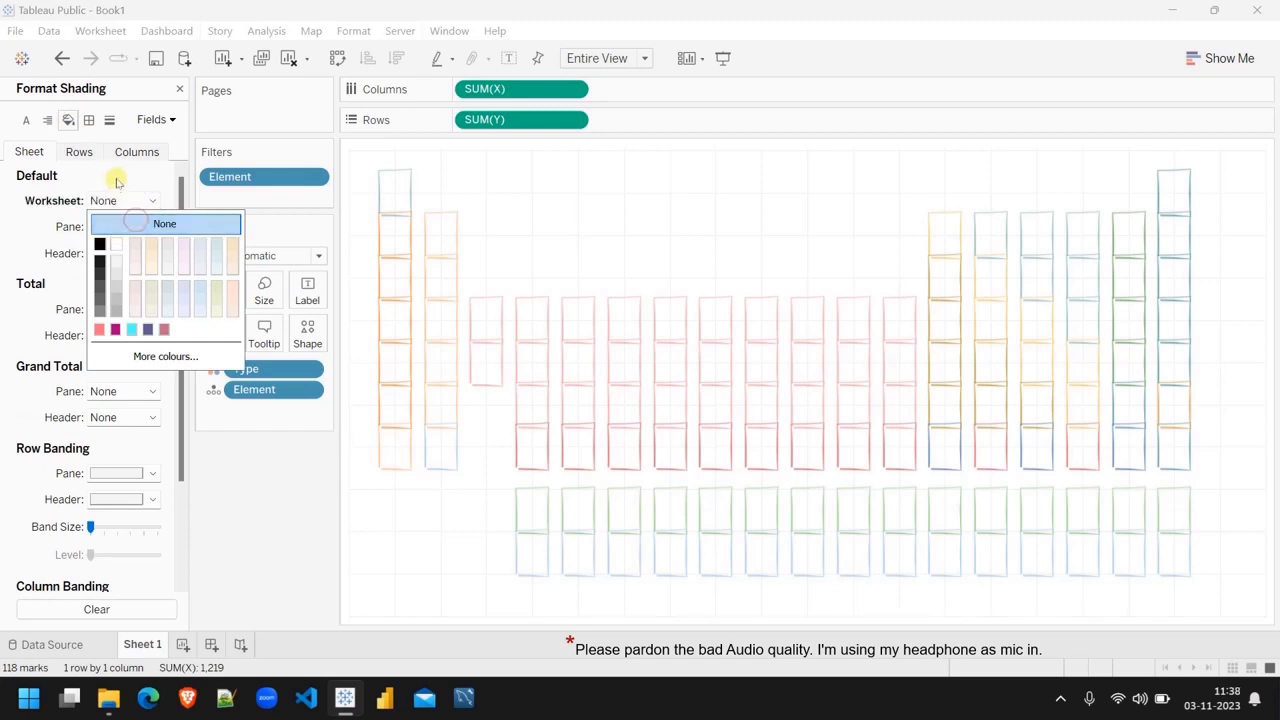
Step: Set the Grand Total pane and header borders to None for the worksheet
click(89, 120)
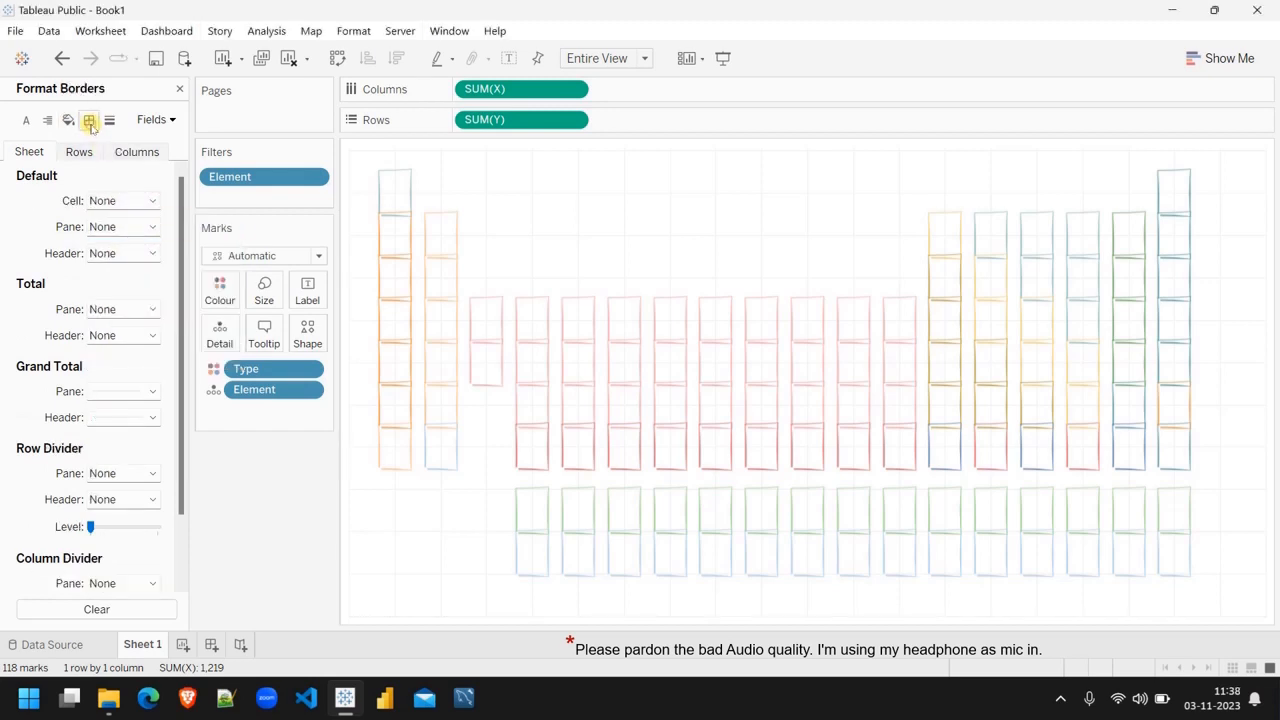
click(148, 390)
click(151, 415)
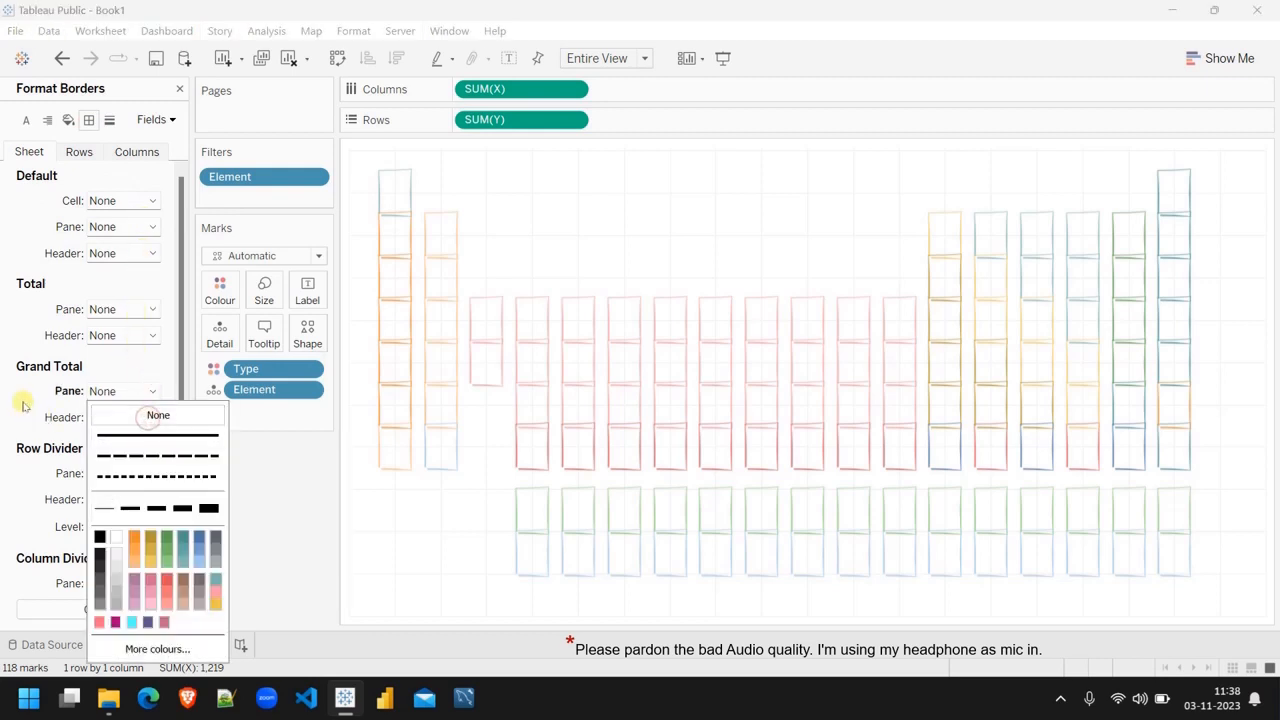
click(152, 417)
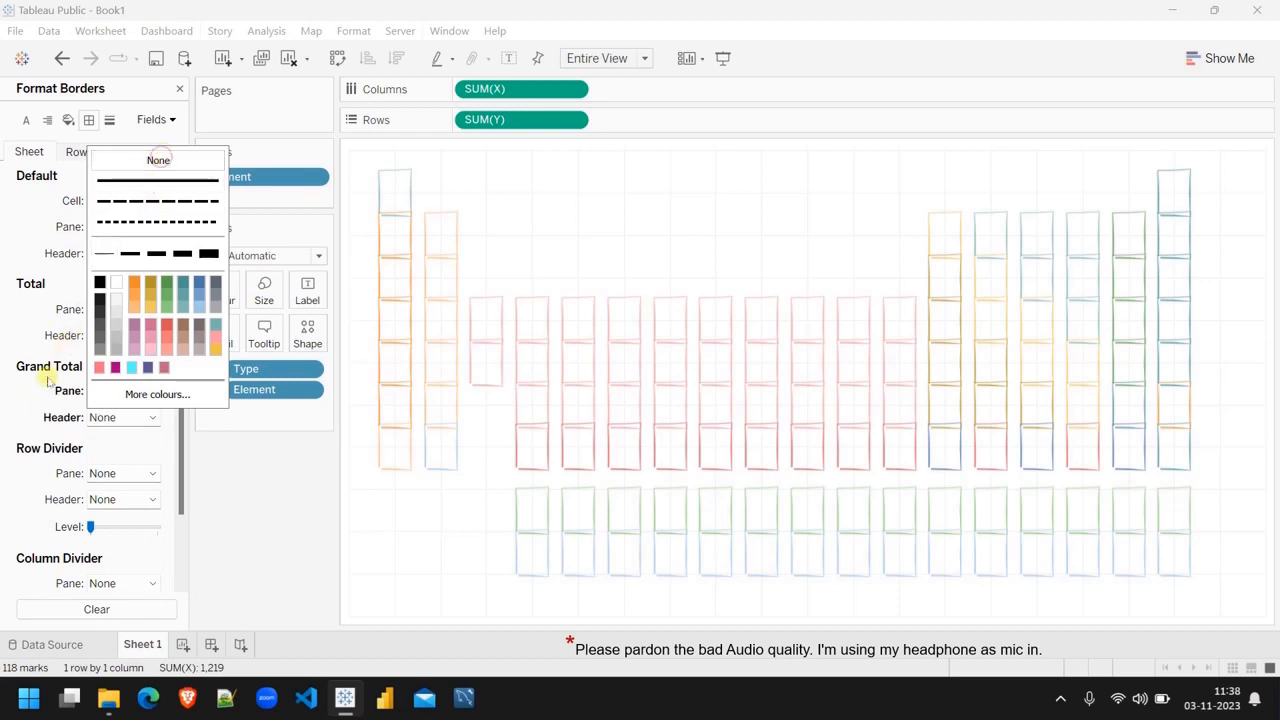
scroll(46, 371, down, 2)
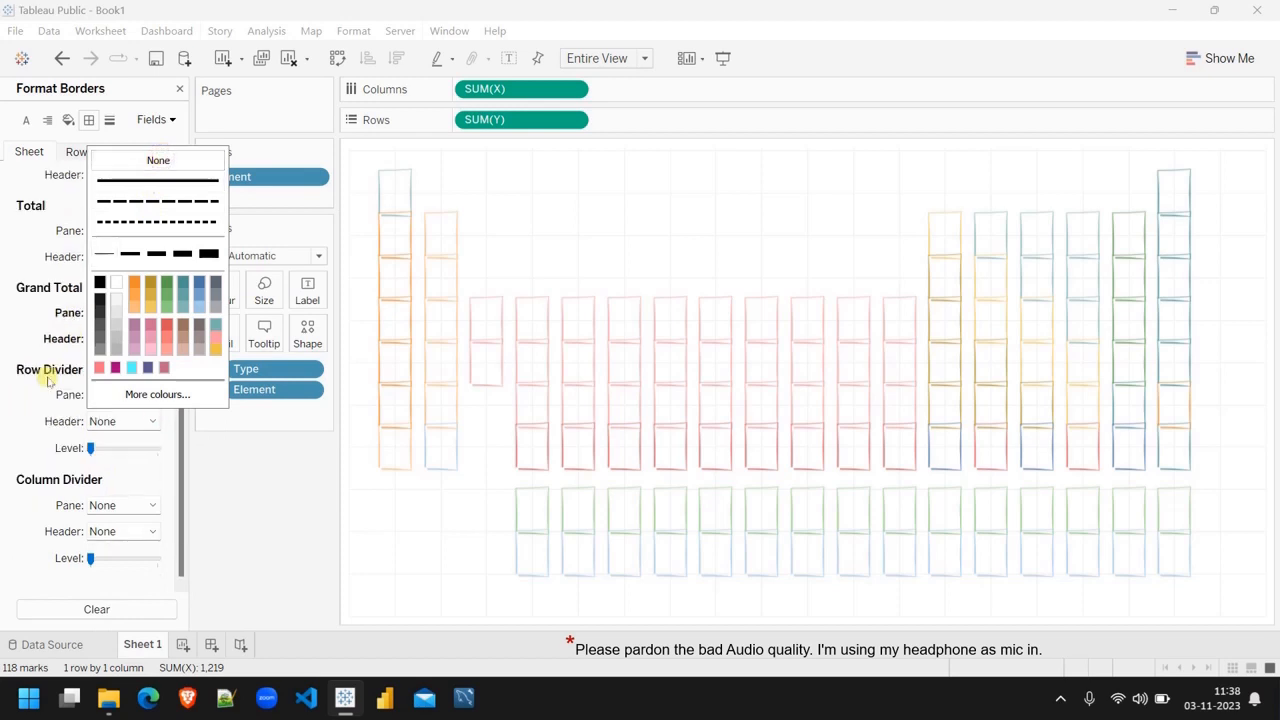
Step: Set the worksheet's grid lines and zero lines to None
click(110, 121)
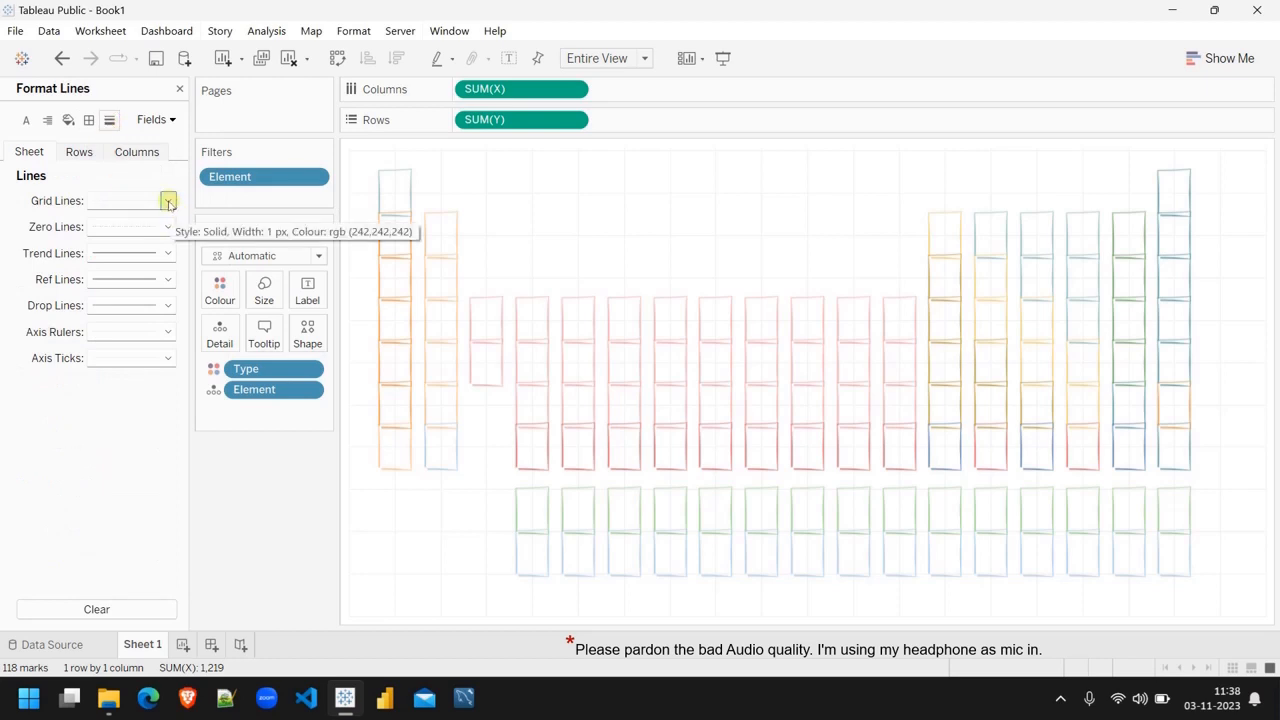
click(168, 202)
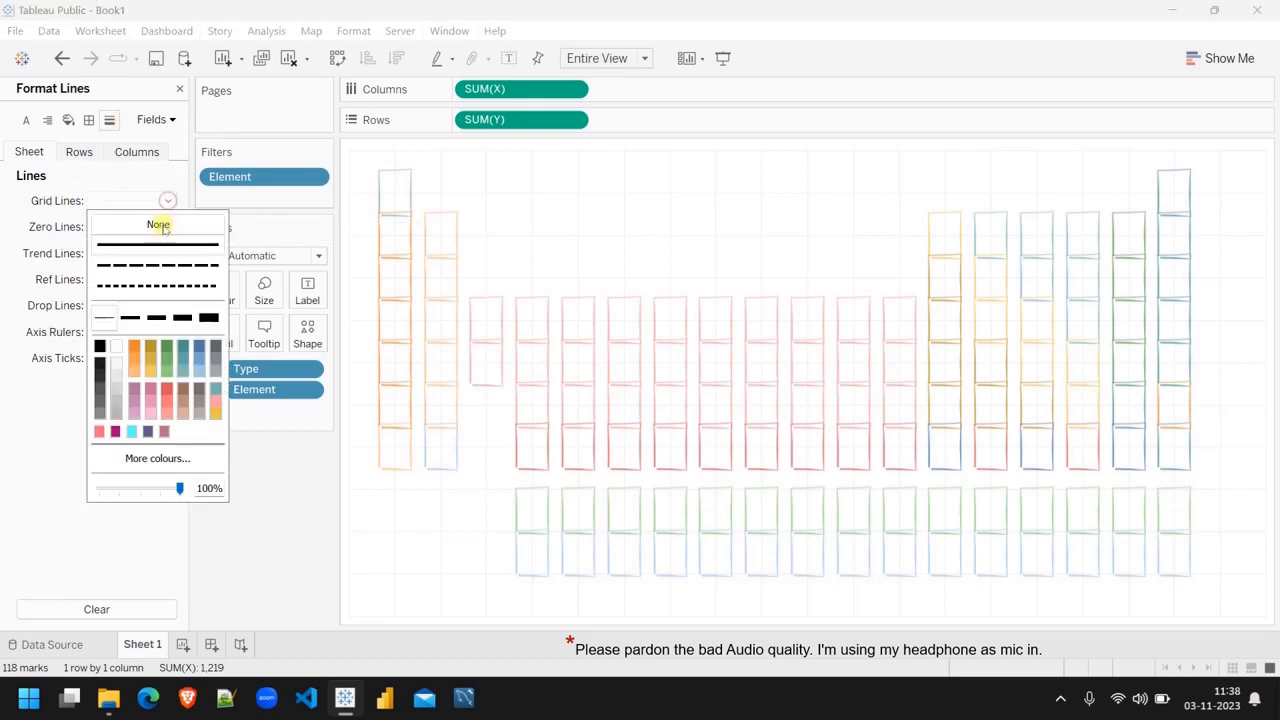
click(163, 227)
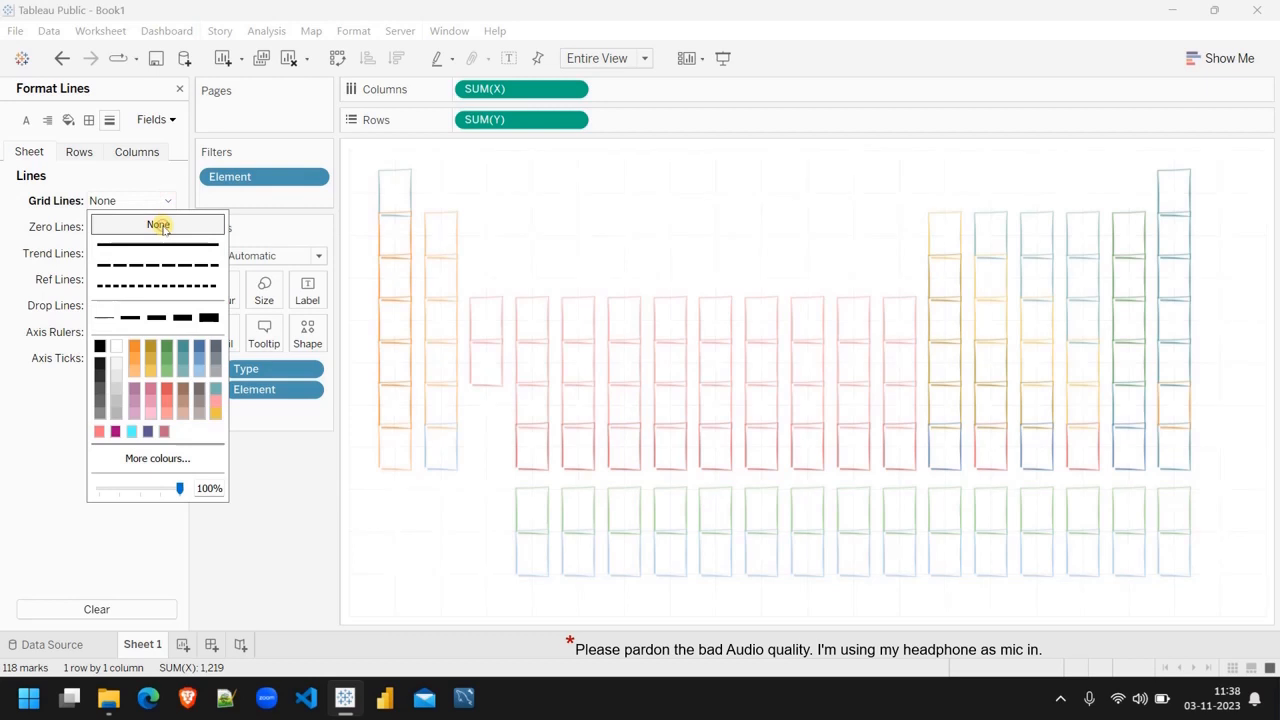
click(14, 224)
click(166, 228)
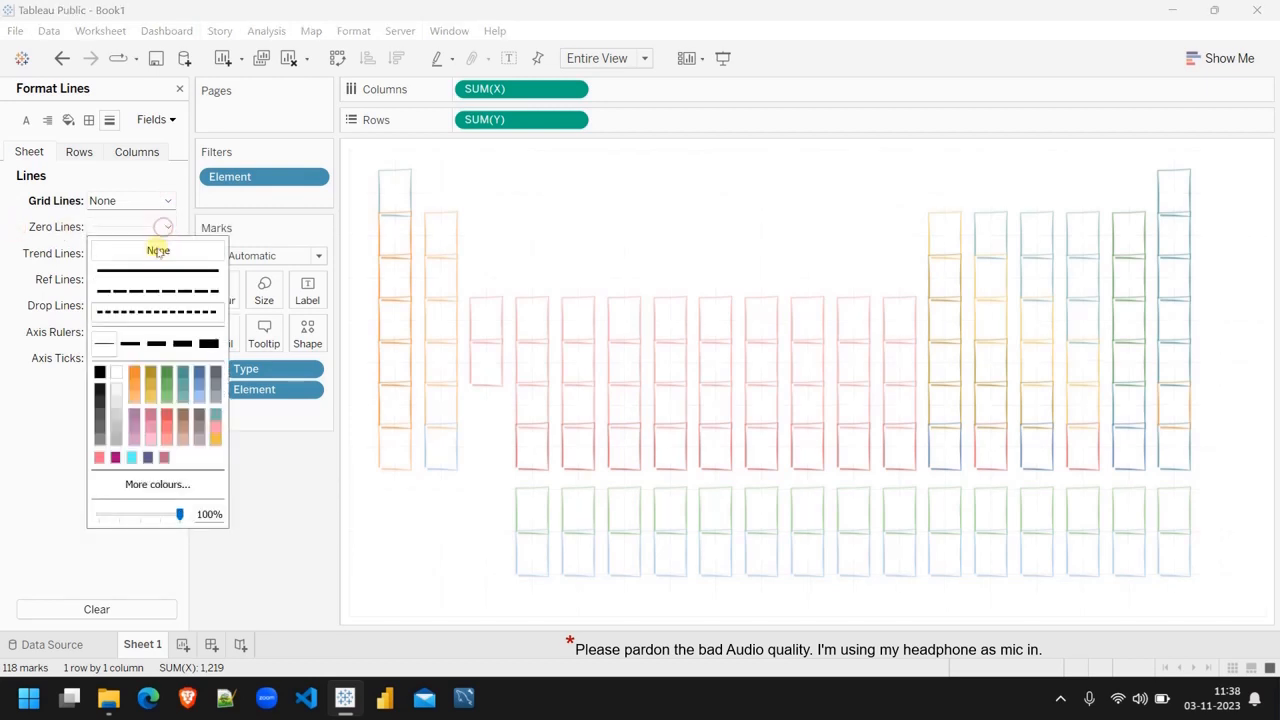
click(158, 250)
click(20, 250)
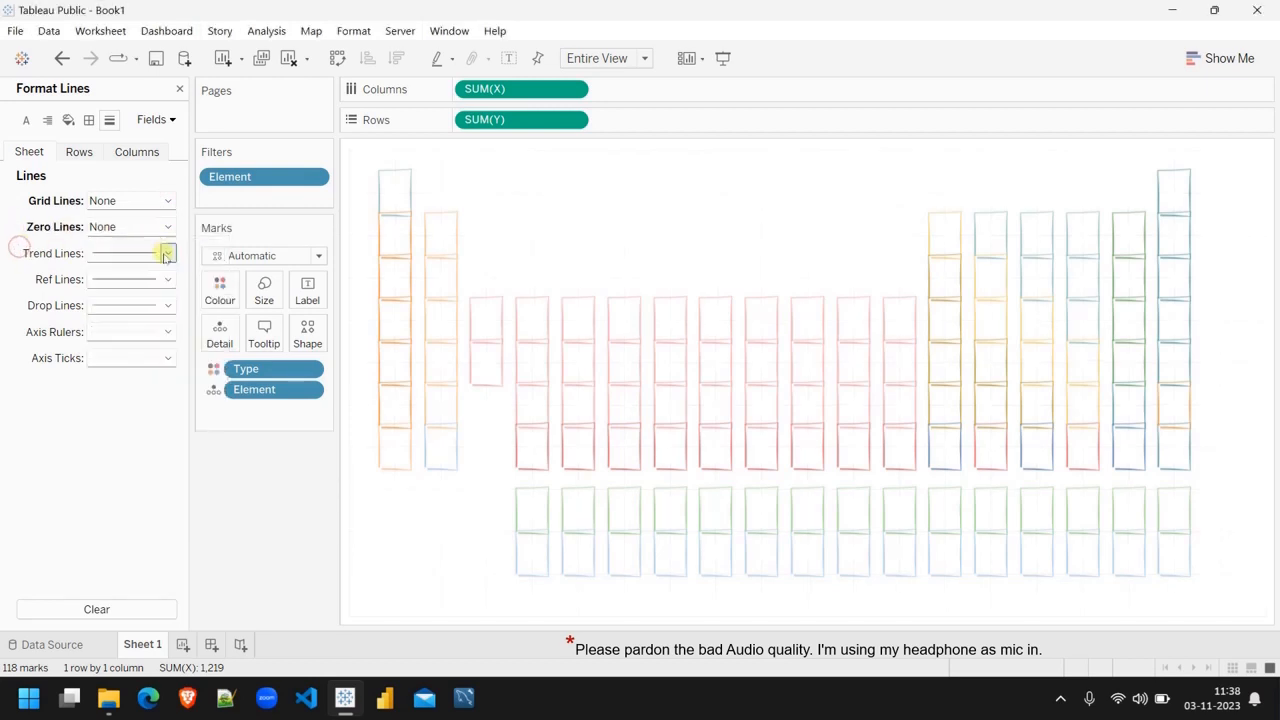
Step: Set the worksheet's trend lines, reference lines and drop lines to None
click(166, 253)
click(158, 279)
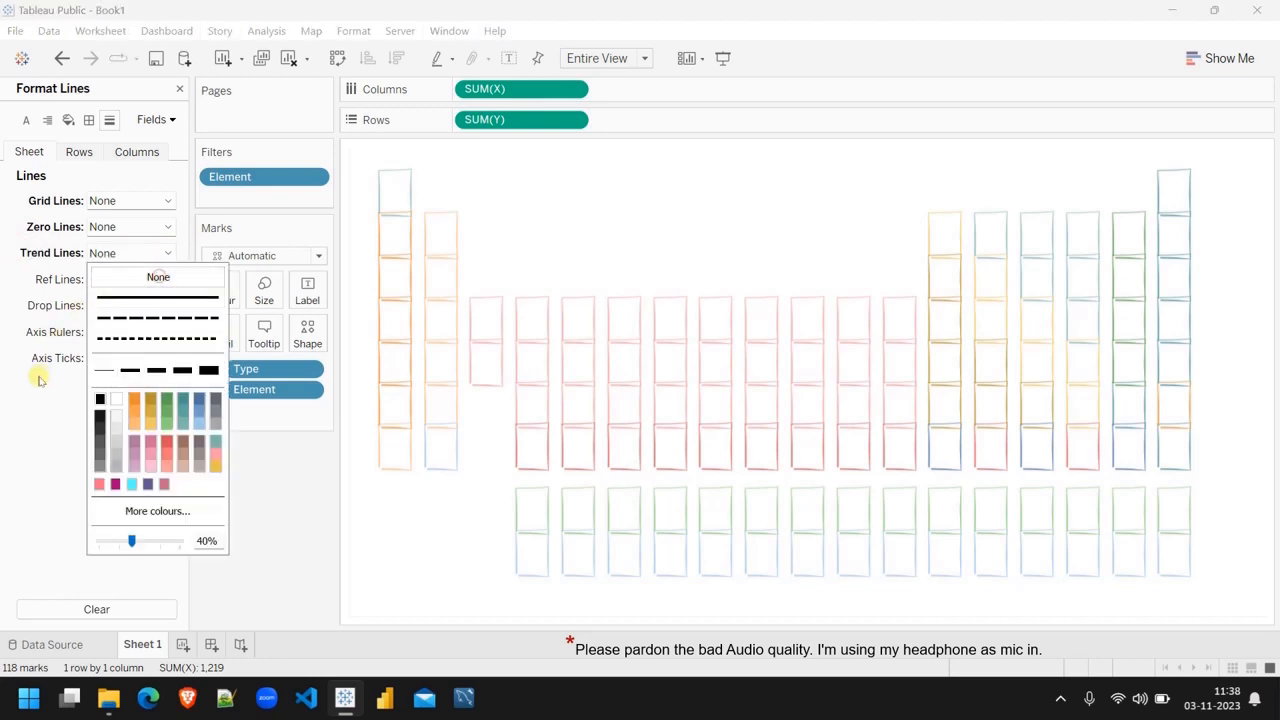
click(26, 394)
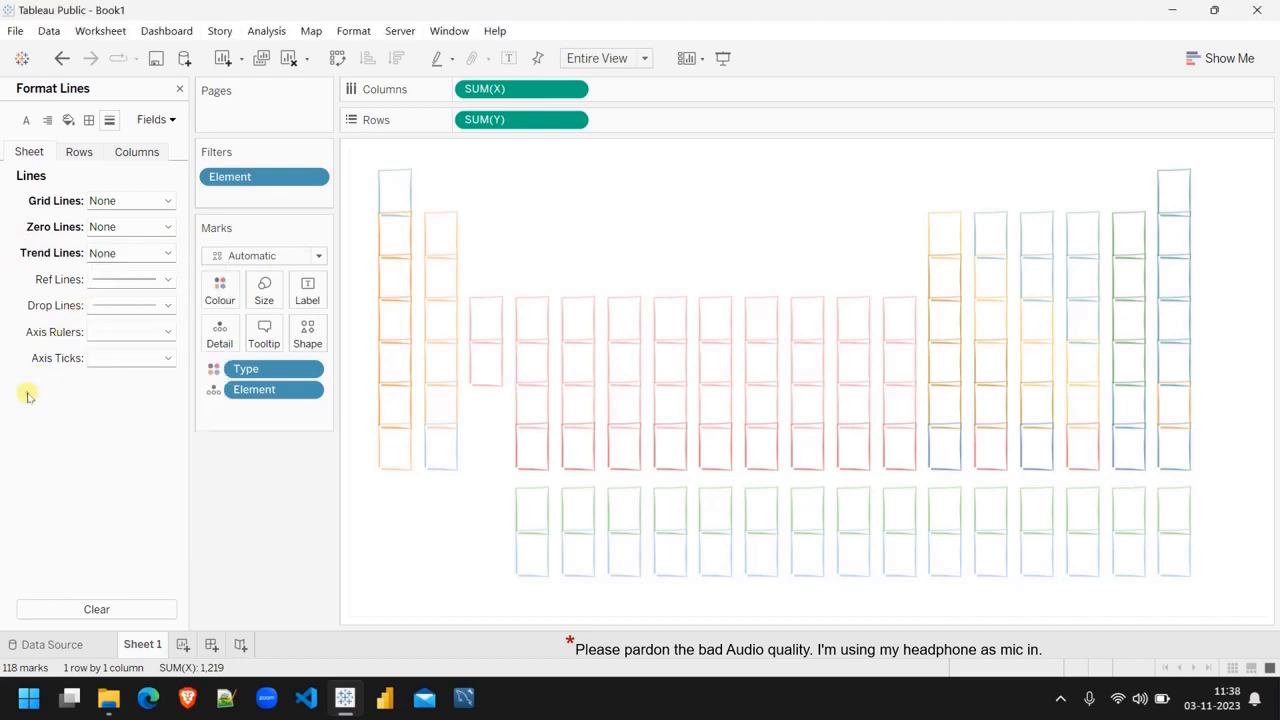
click(168, 281)
click(158, 302)
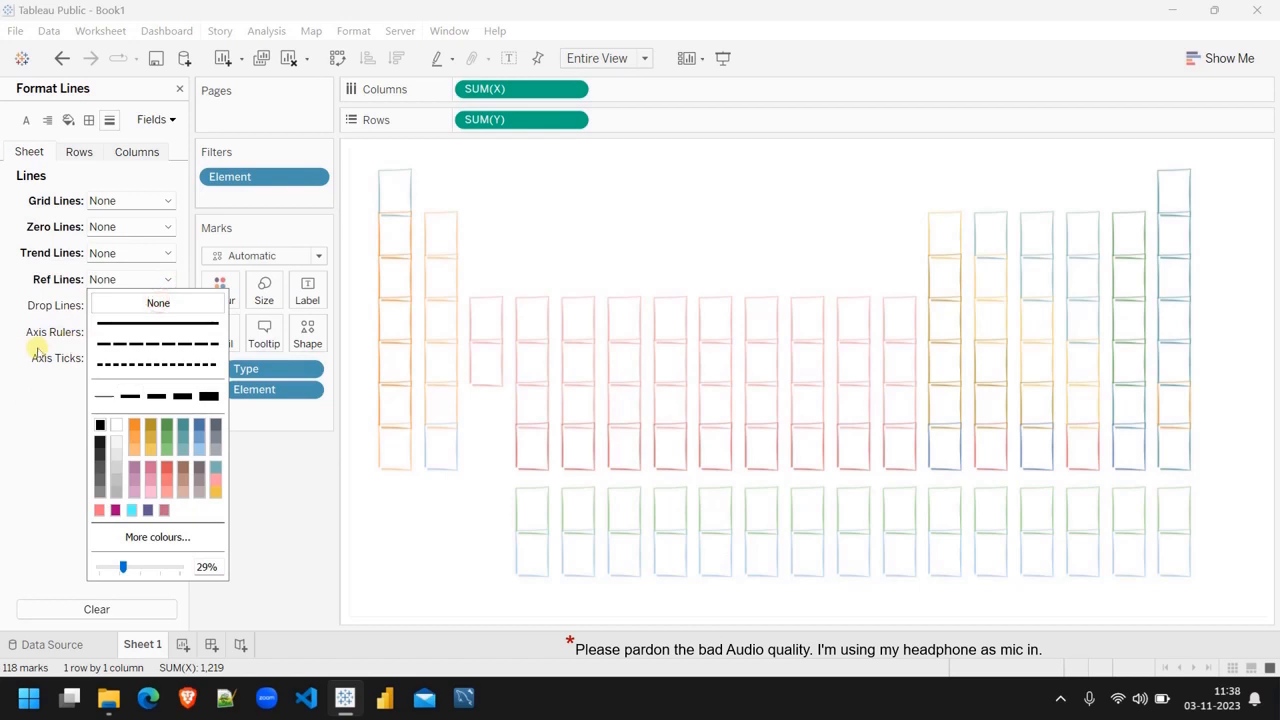
click(37, 350)
click(168, 307)
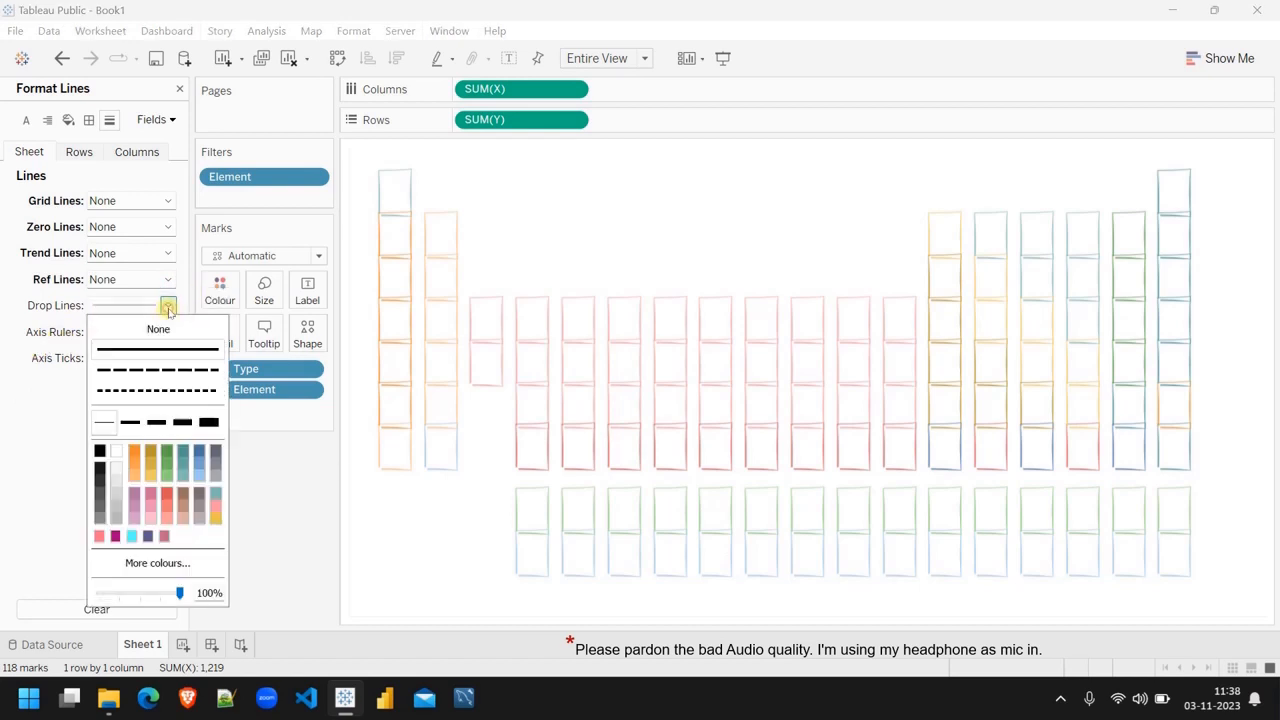
click(158, 328)
click(53, 380)
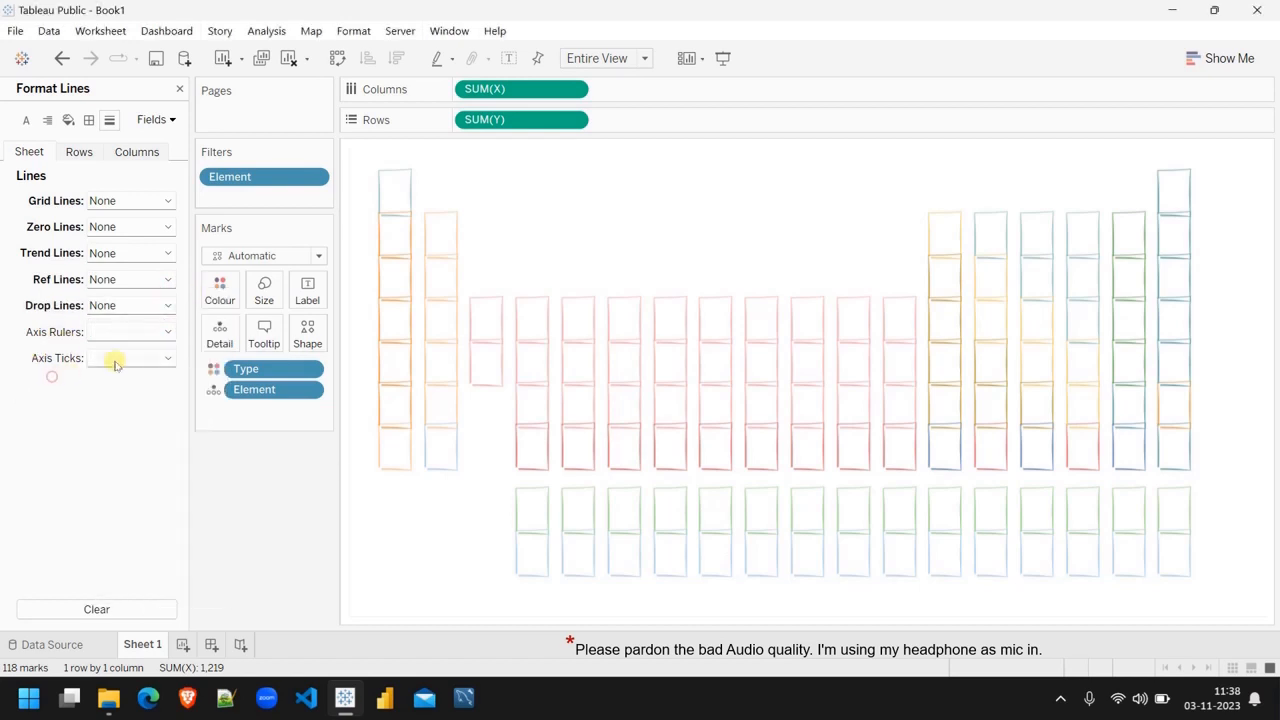
Step: Set the worksheet's axis rulers and axis ticks to None and close the line formatting
click(166, 331)
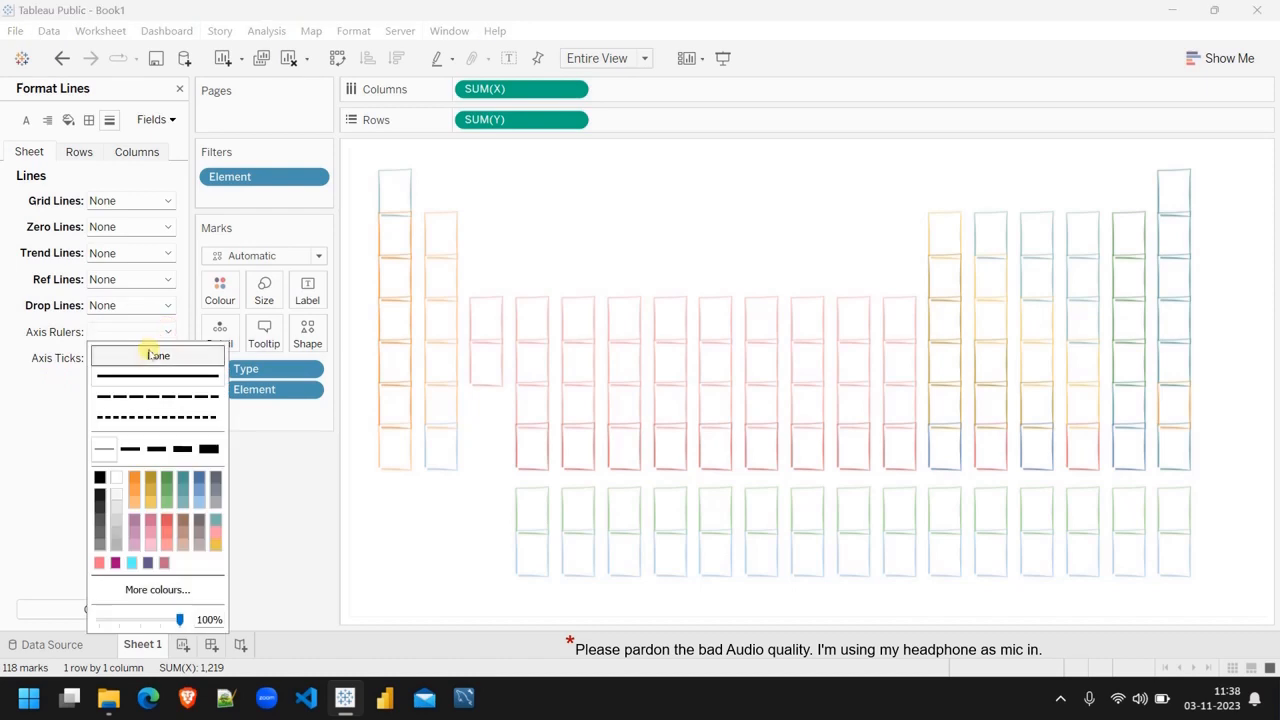
click(158, 355)
click(41, 419)
click(168, 358)
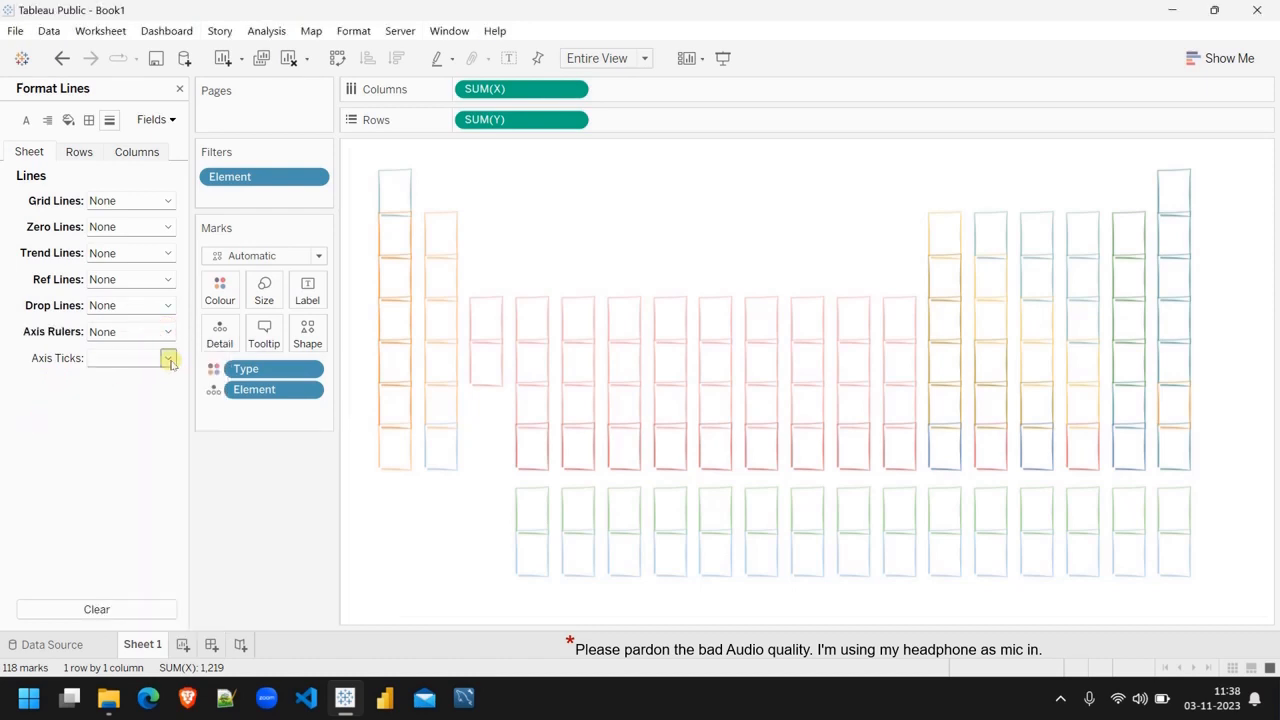
click(155, 381)
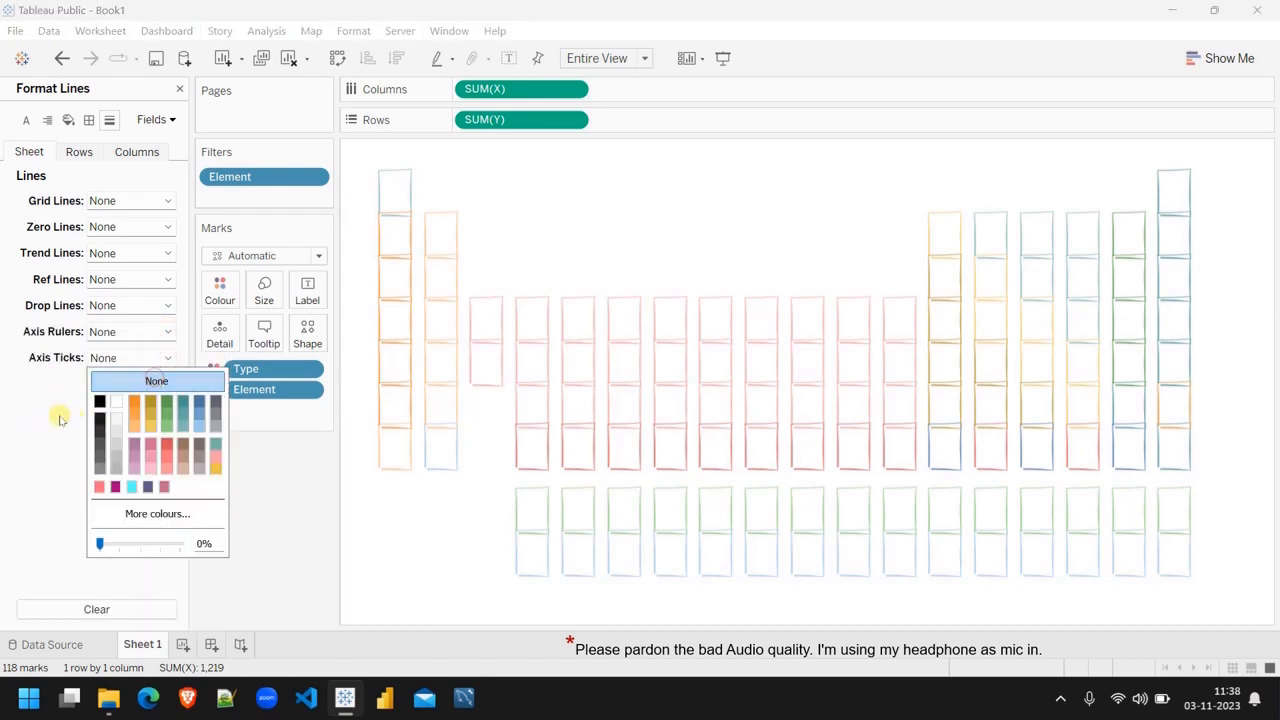
click(59, 412)
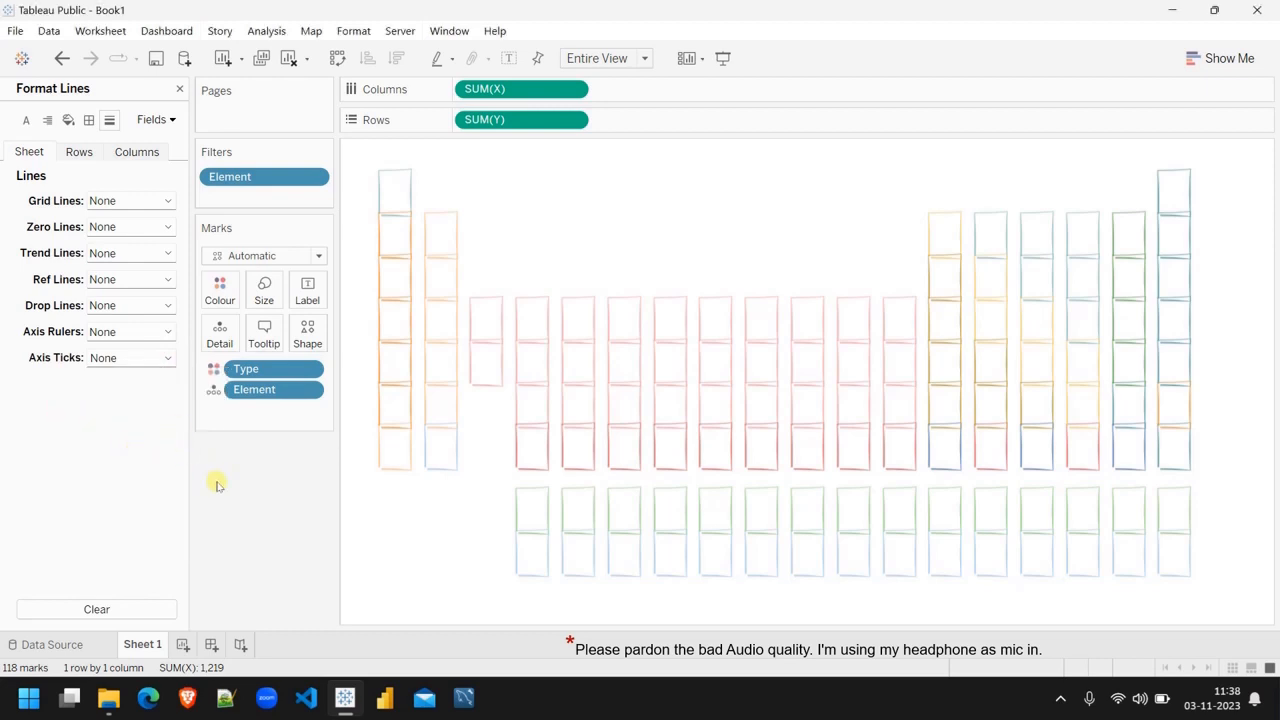
click(179, 91)
Step: Turn off tooltips for the element marks
mouse_move(405, 178)
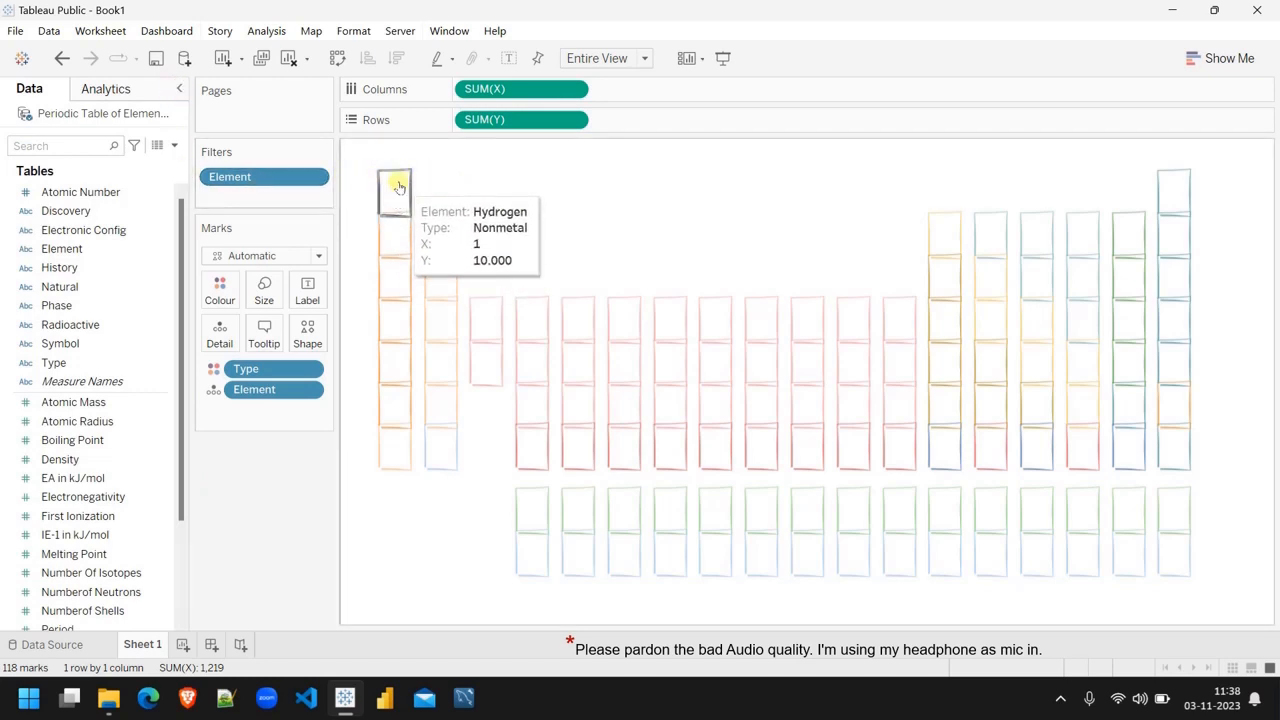
click(265, 337)
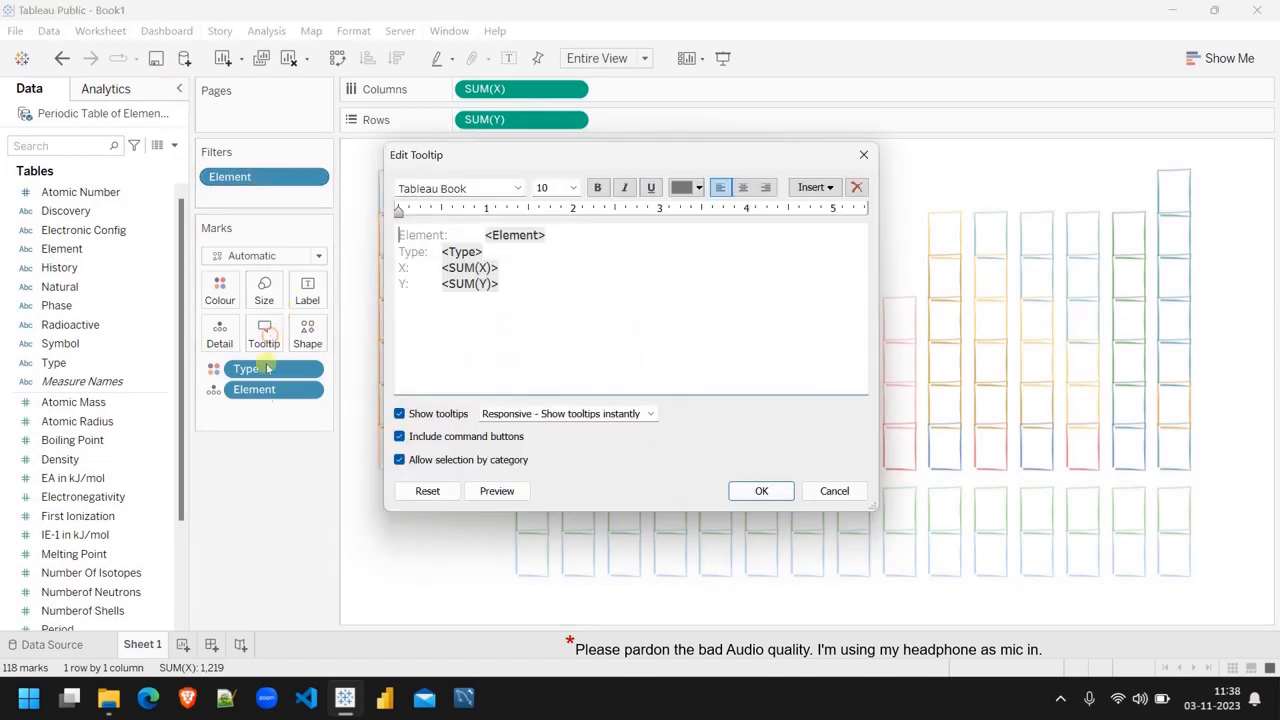
click(400, 414)
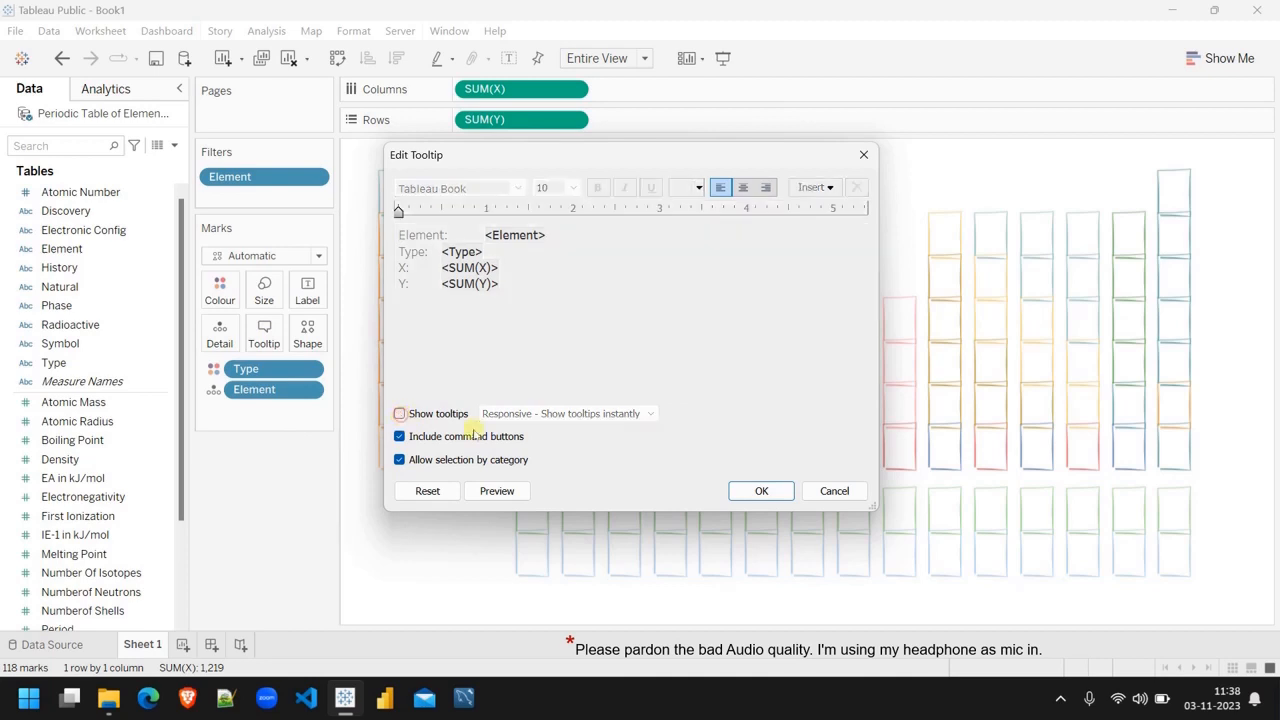
click(760, 491)
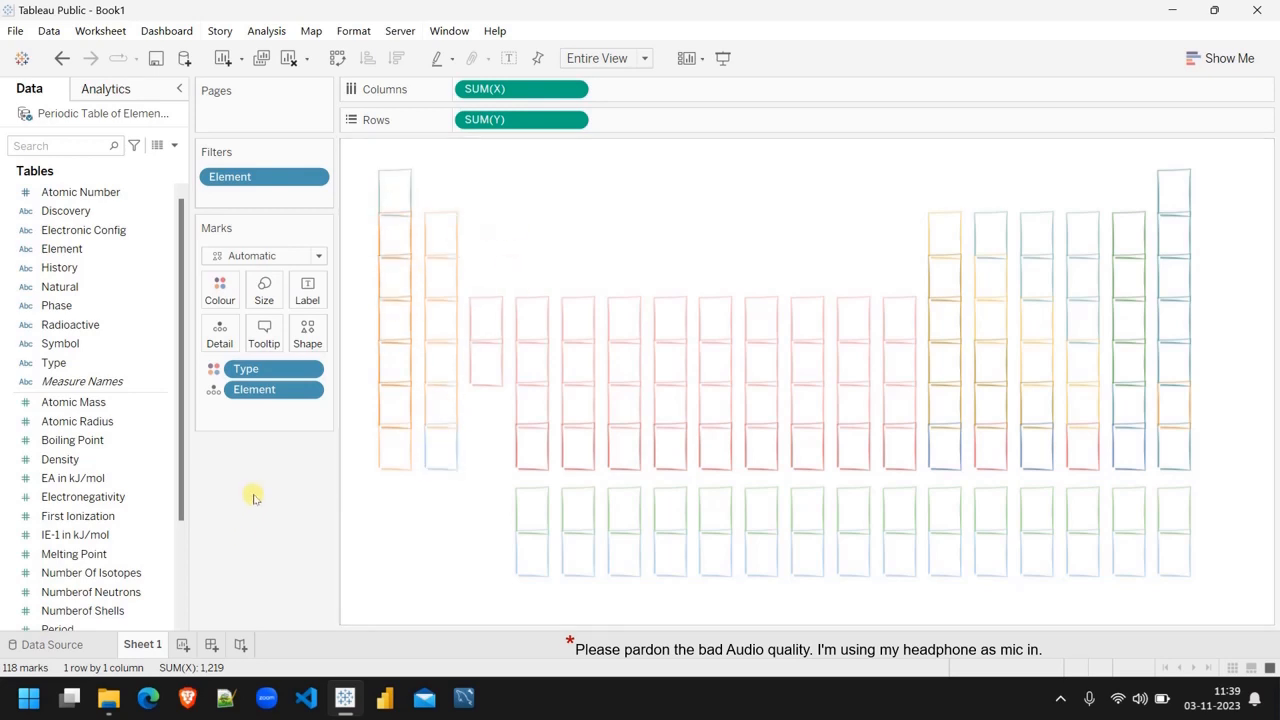
Step: Label the element marks with Atomic Number, Symbol and the sum of Atomic Mass
click(83, 194)
drag(83, 194, 313, 302)
drag(86, 192, 313, 290)
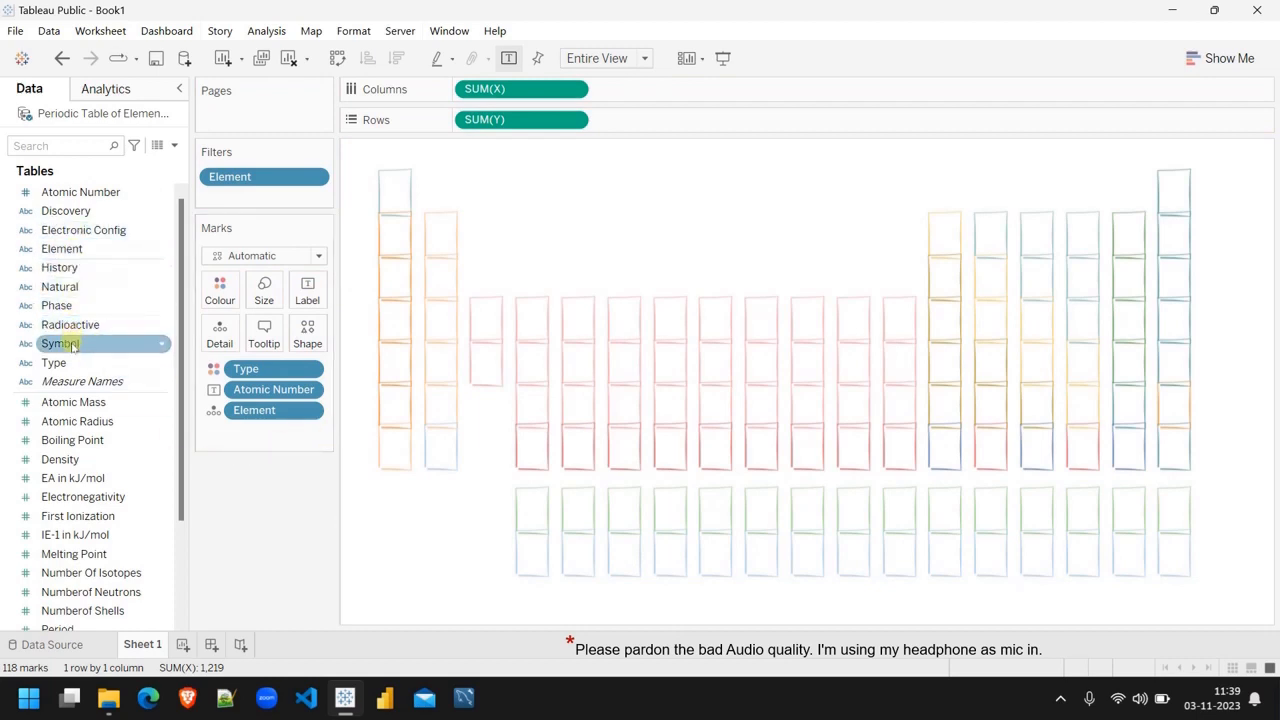
drag(72, 346, 307, 300)
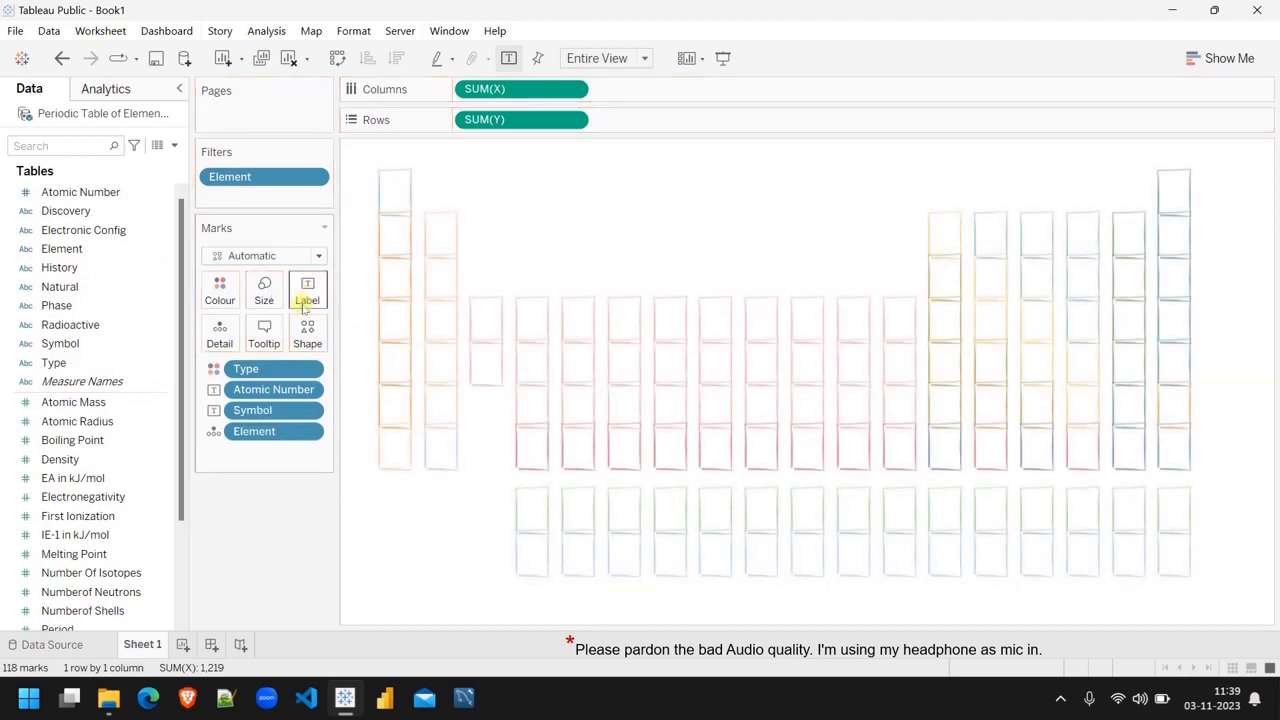
drag(94, 404, 313, 296)
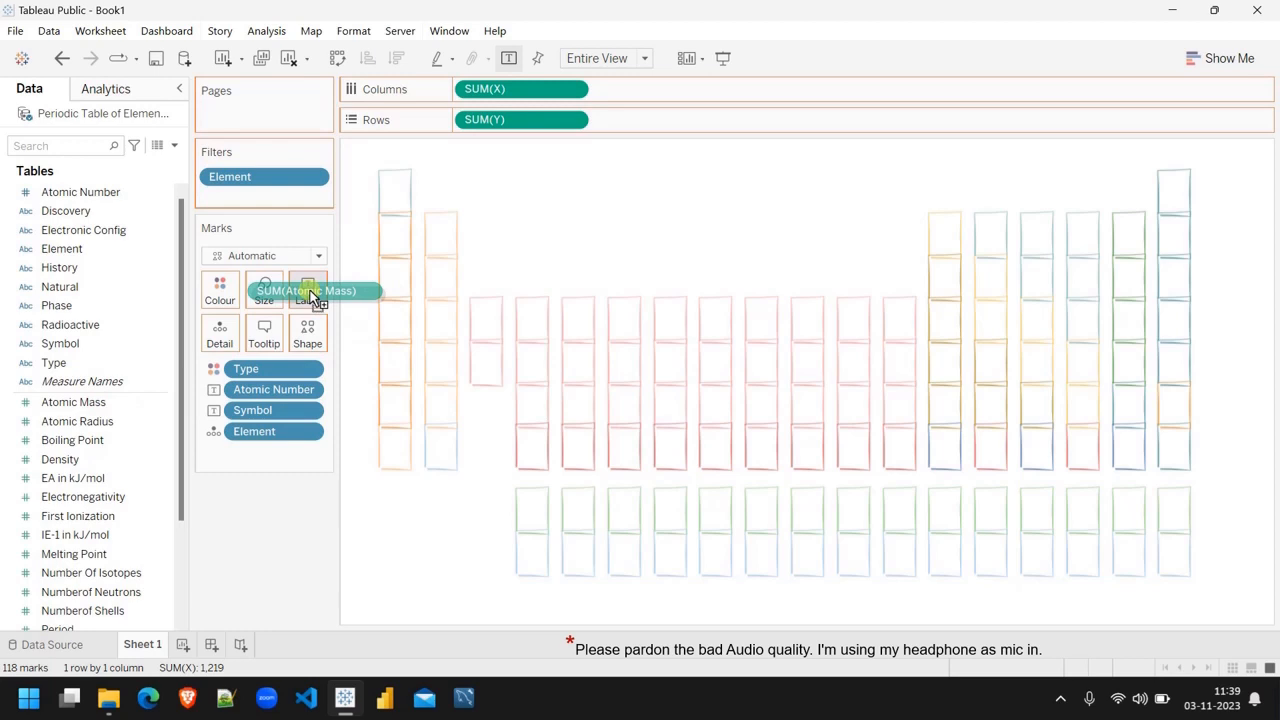
drag(311, 296, 311, 296)
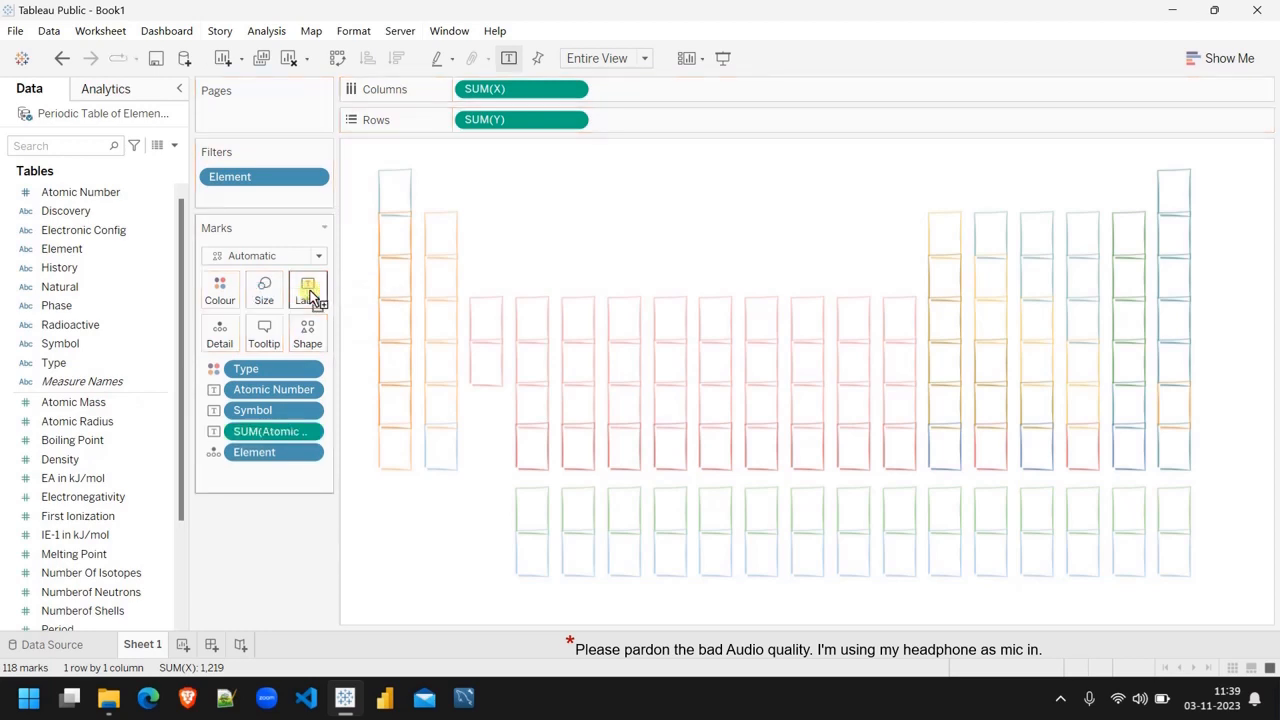
Step: Allow the mark labels to overlap other marks and align them Middle Centre
click(311, 296)
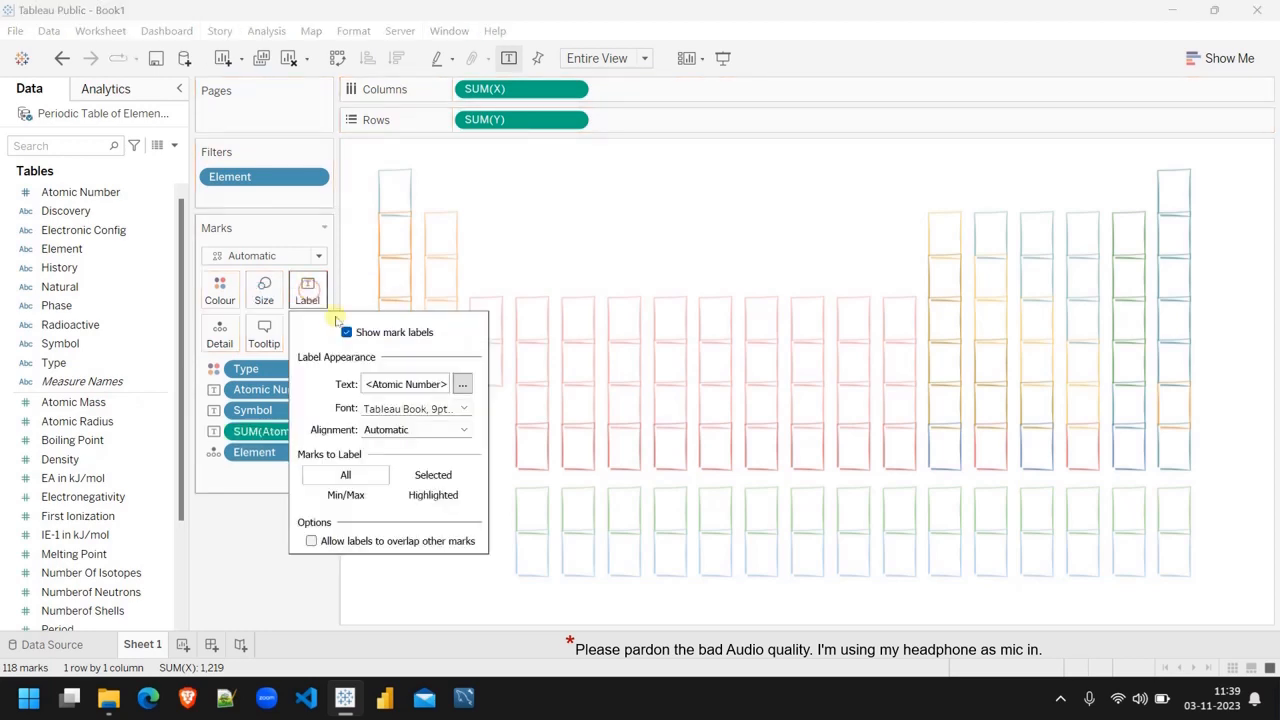
click(311, 541)
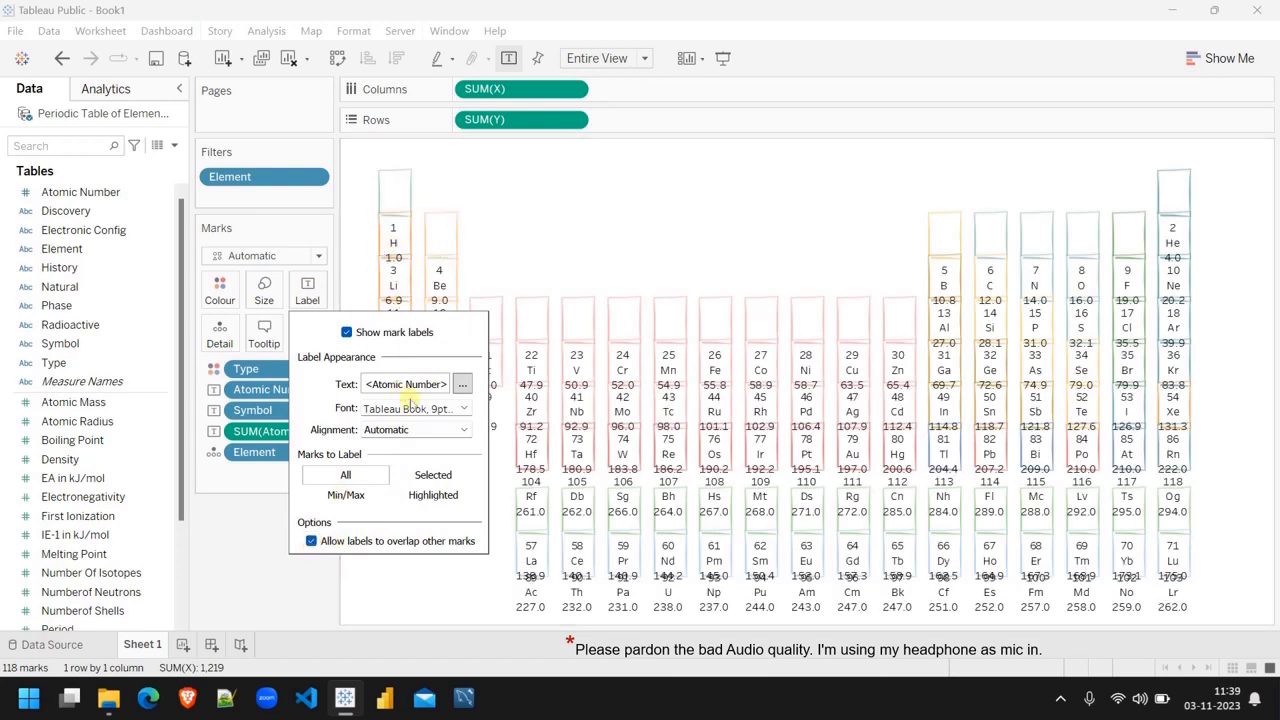
click(466, 432)
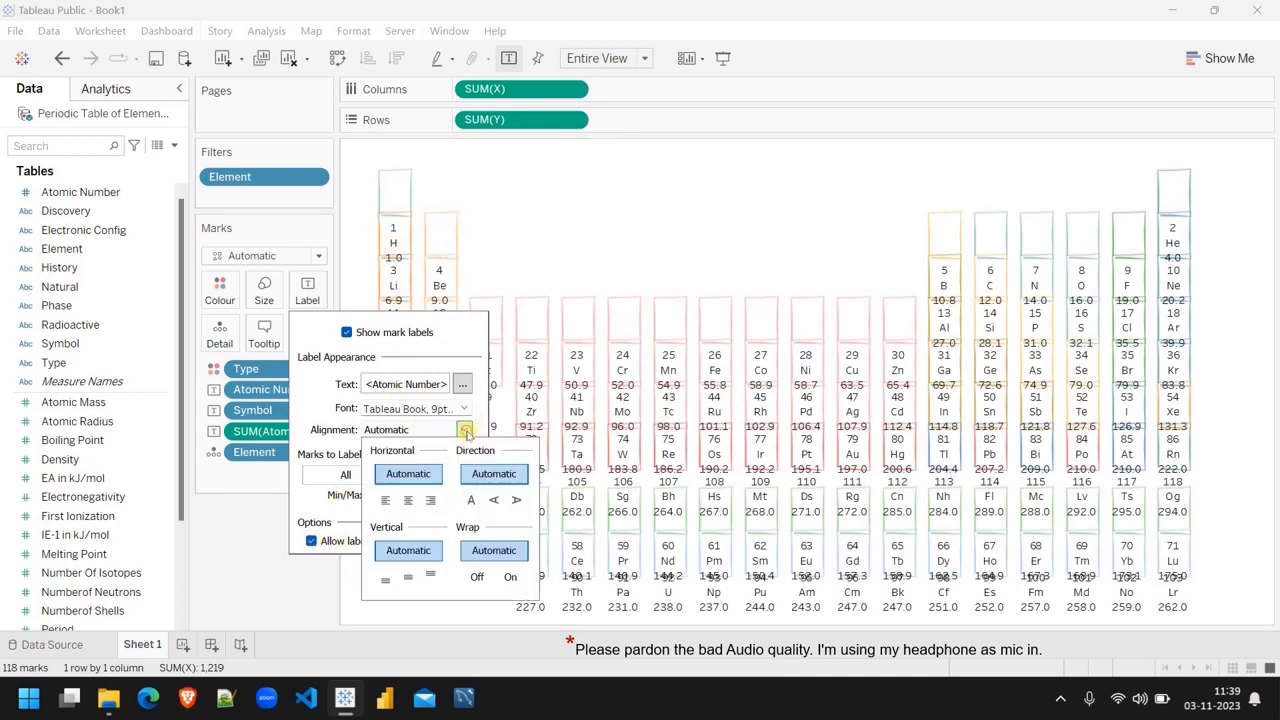
click(408, 500)
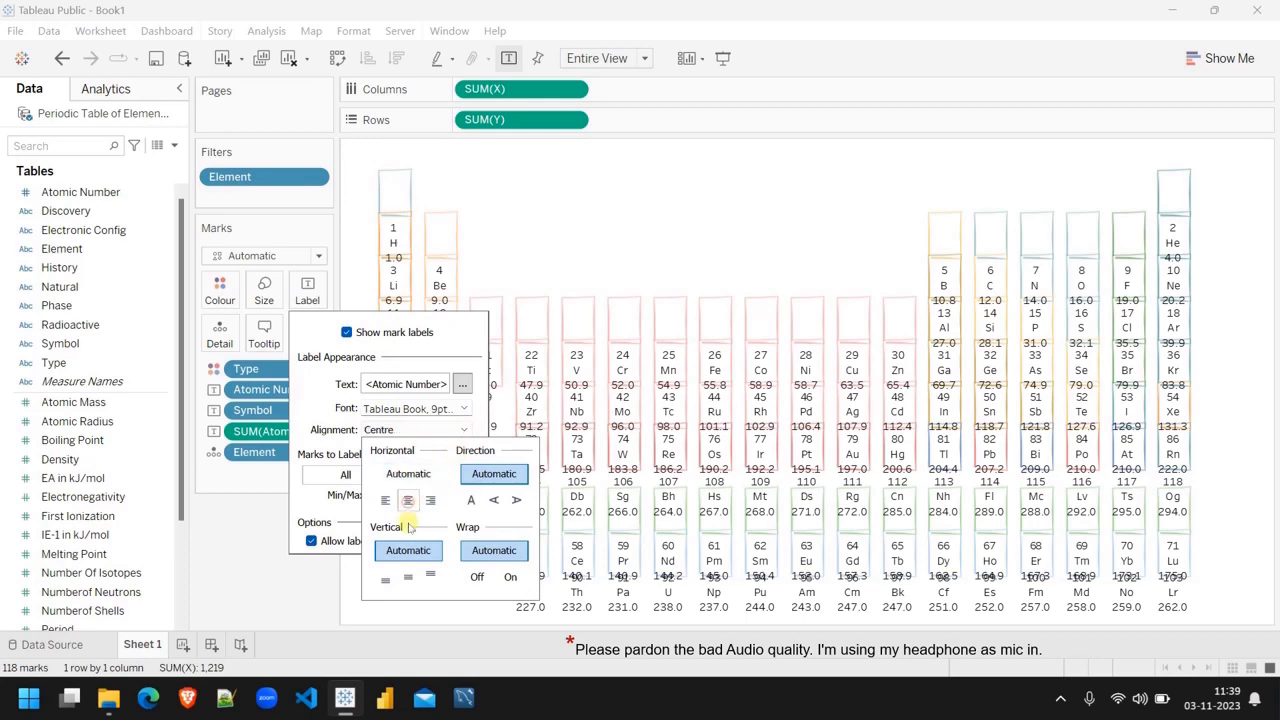
click(408, 577)
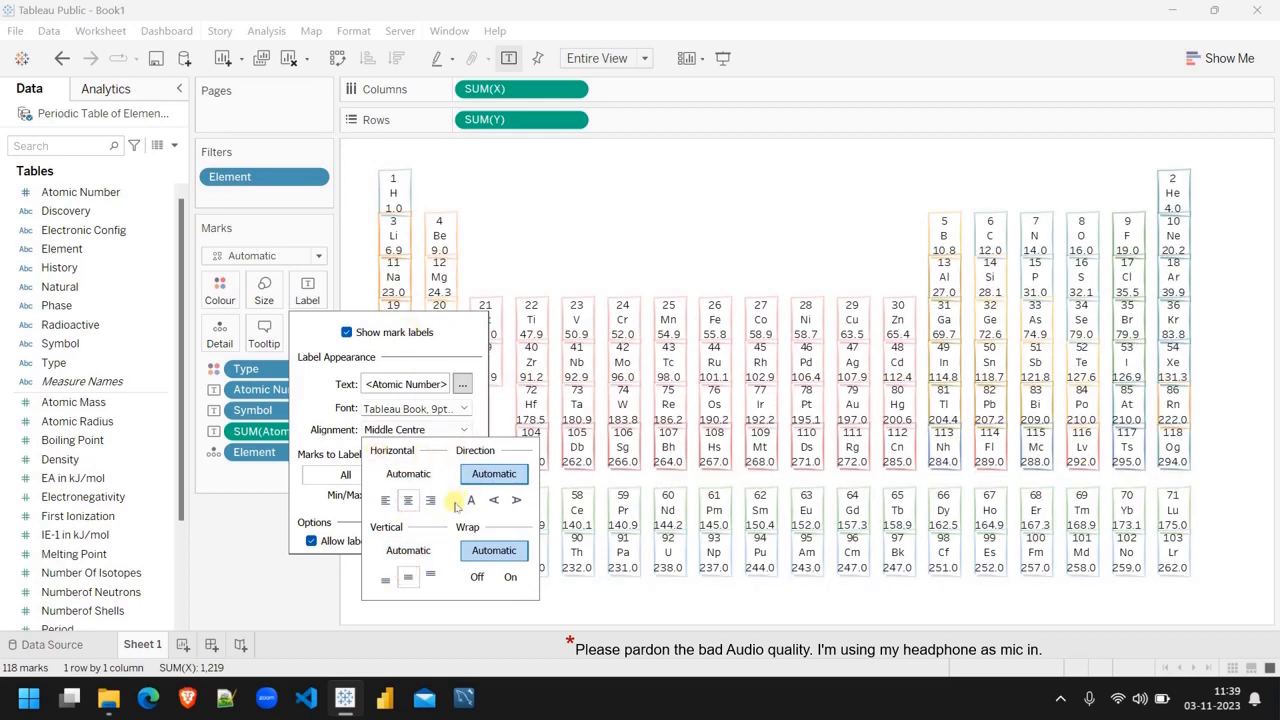
Step: In the label text, set the font size of the SUM(Atomic Mass) line to 14
click(463, 386)
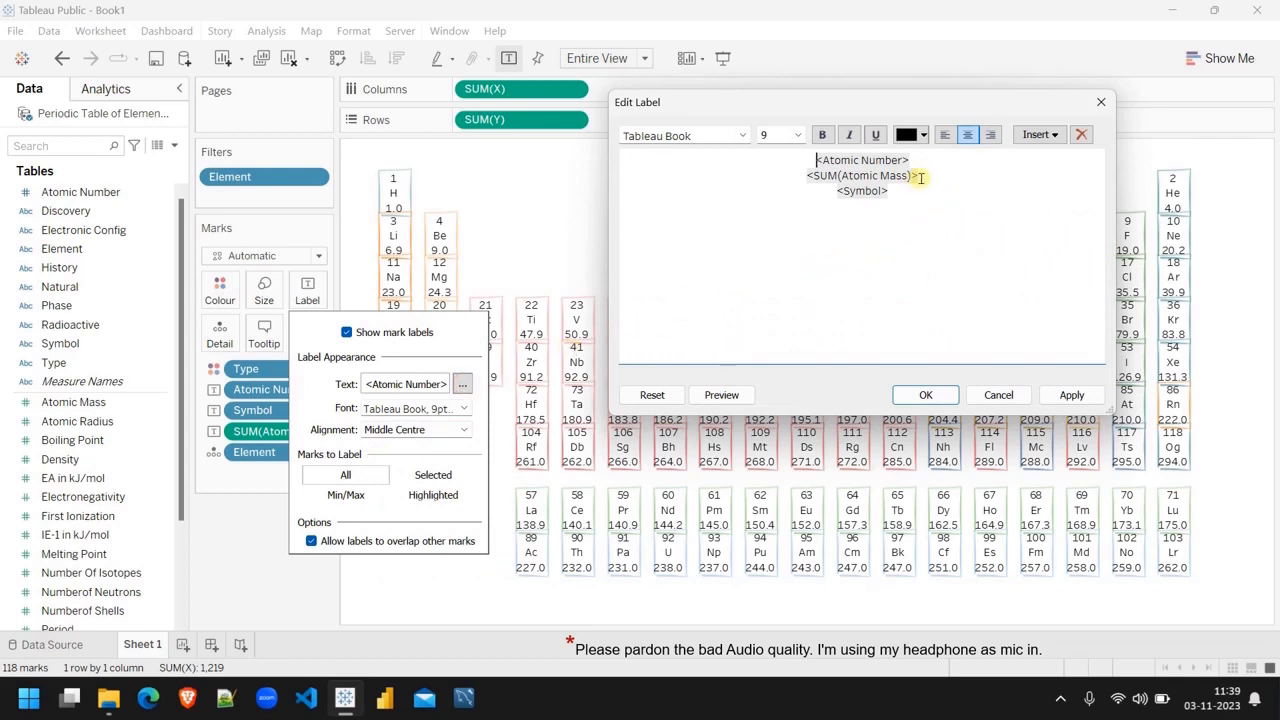
drag(920, 177, 812, 176)
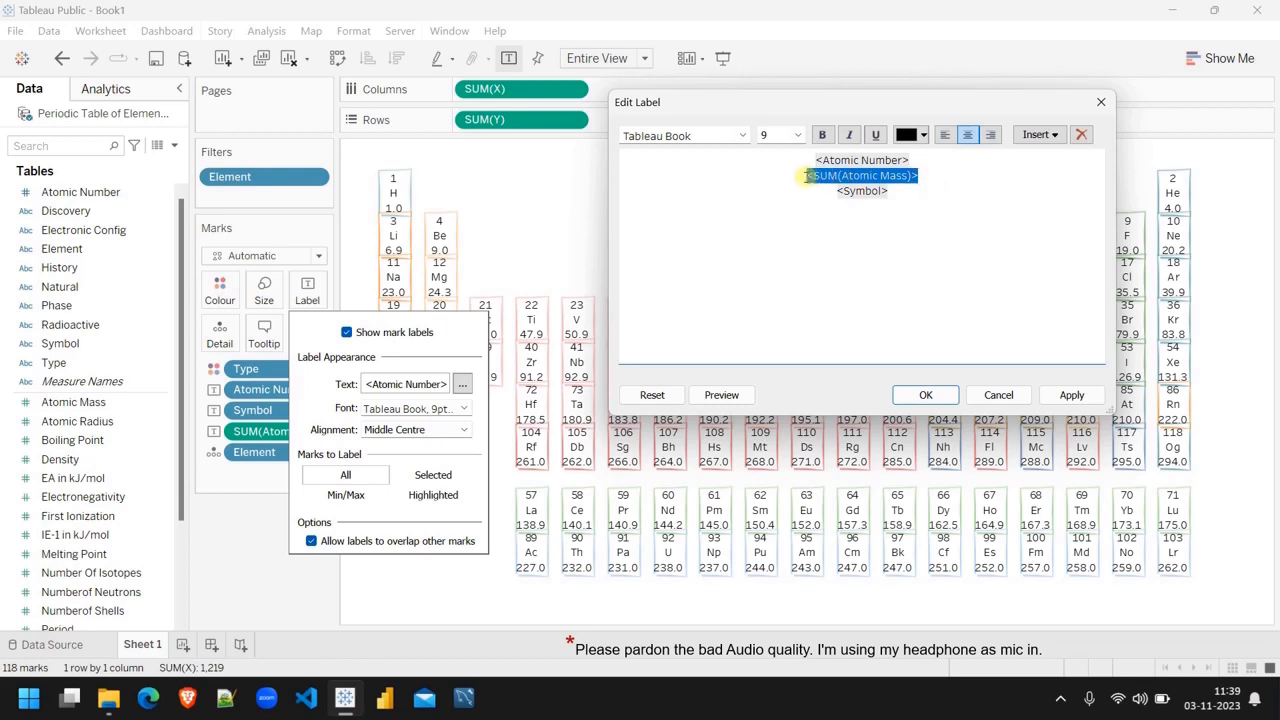
click(797, 135)
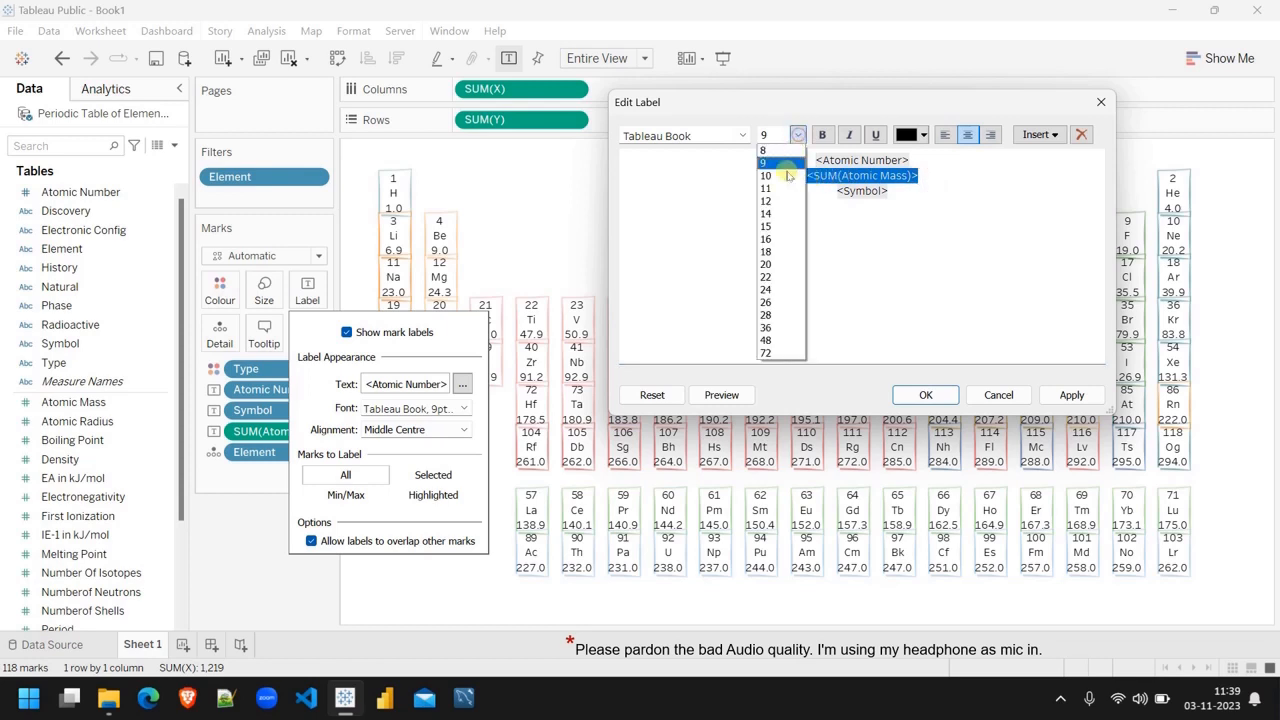
click(771, 213)
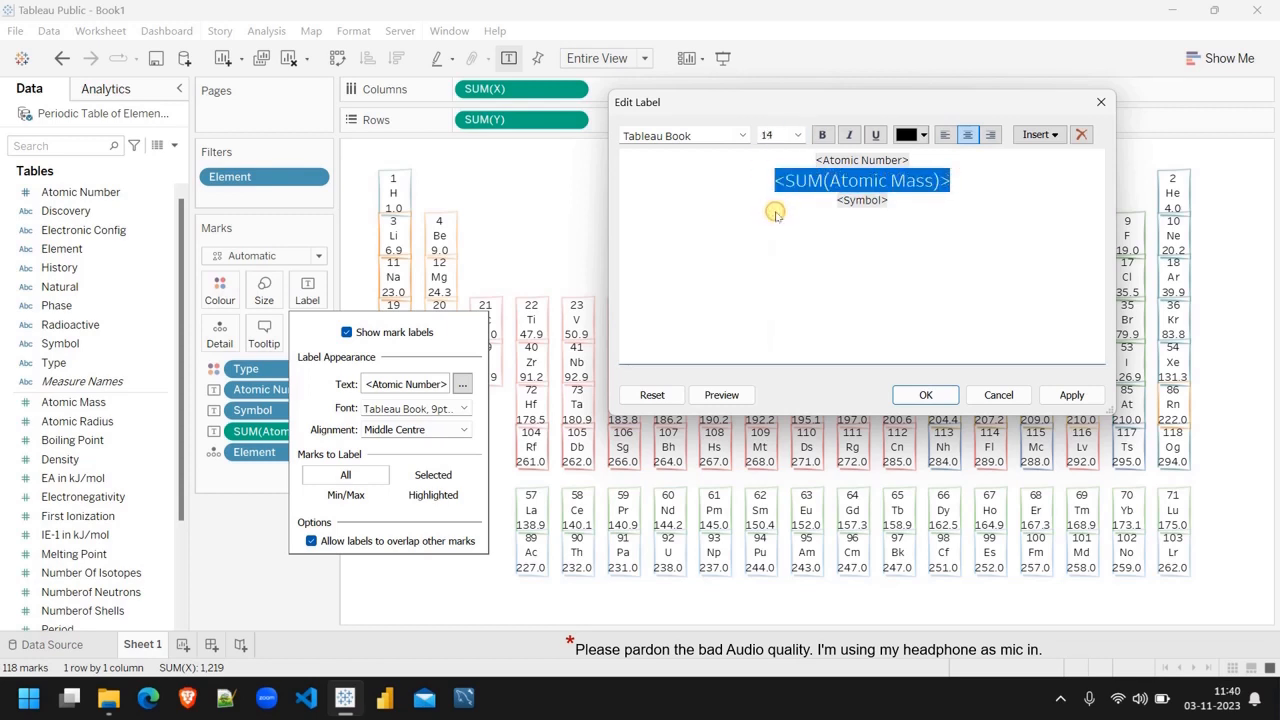
Step: In the label text, left-align the Atomic Number line and set the SUM(Atomic Mass) line's font size to 9
drag(909, 158, 817, 160)
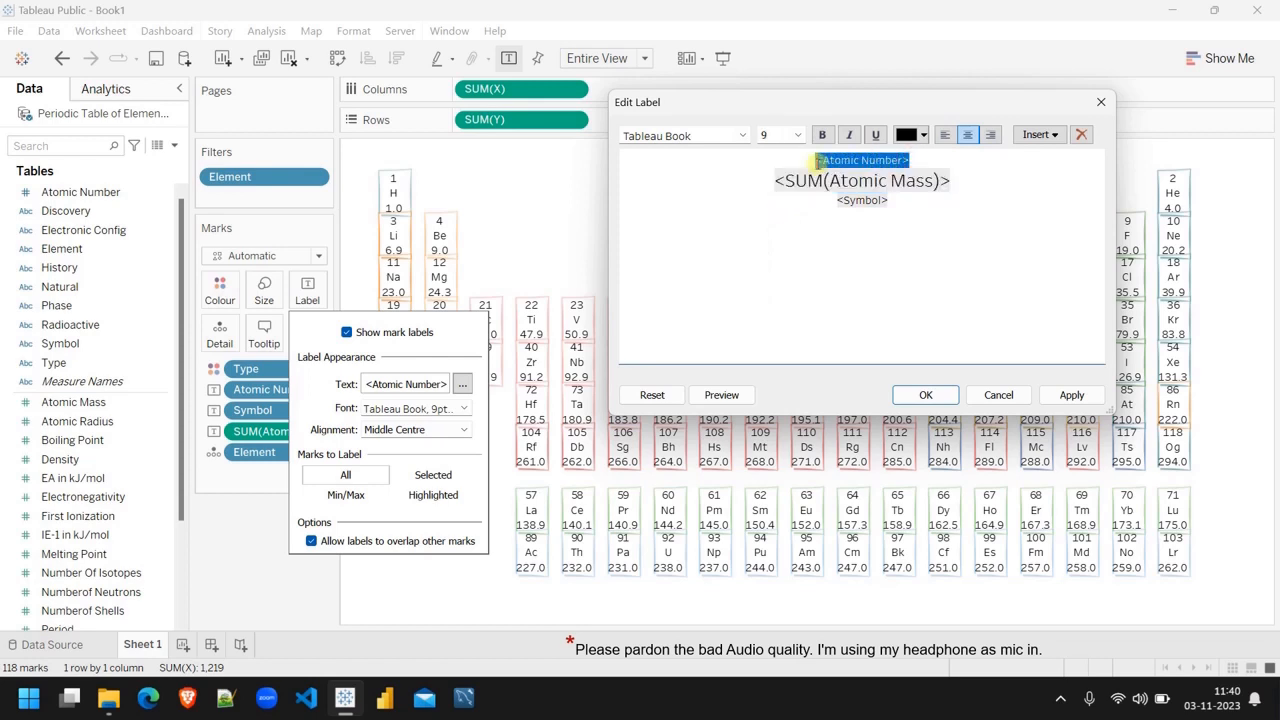
click(944, 135)
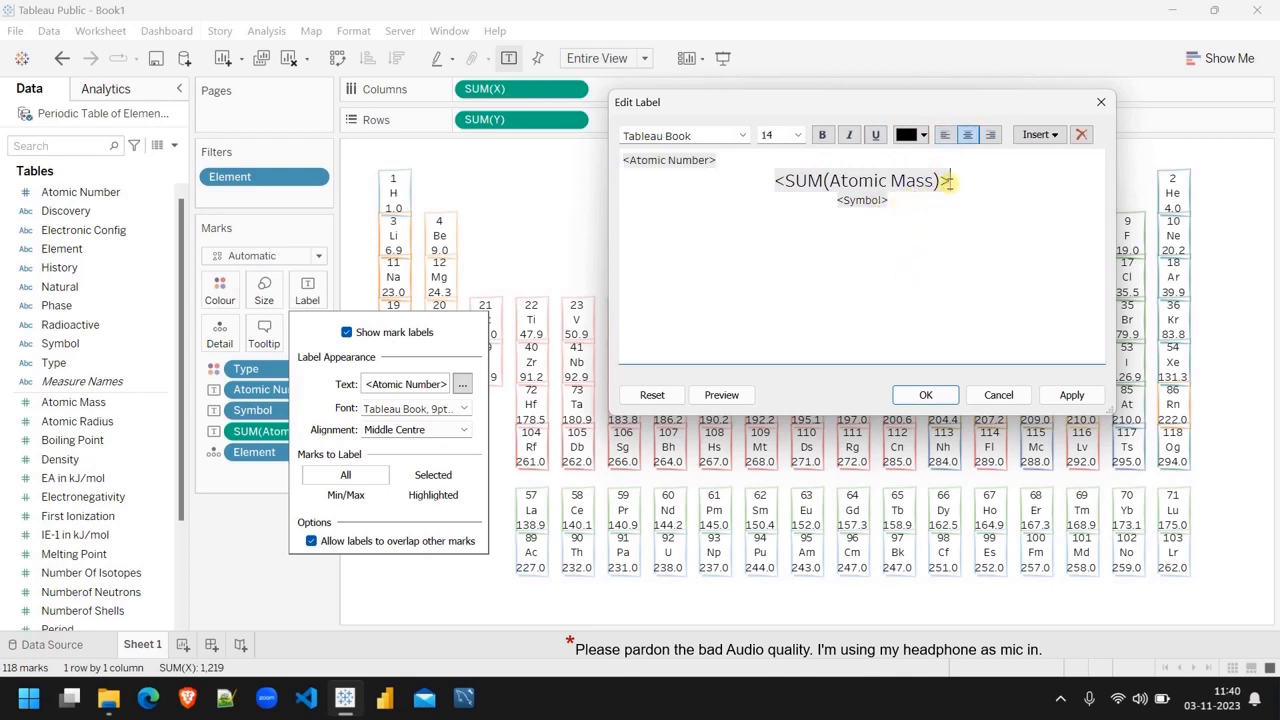
drag(951, 180, 776, 181)
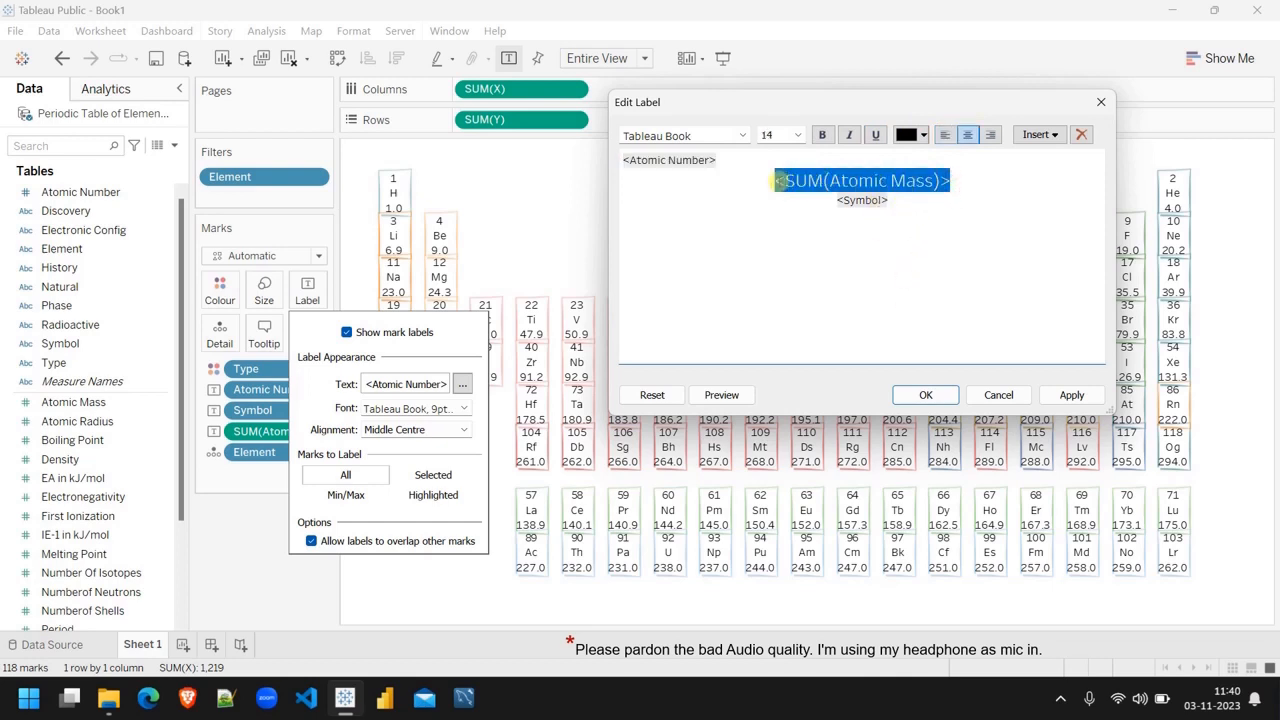
click(800, 135)
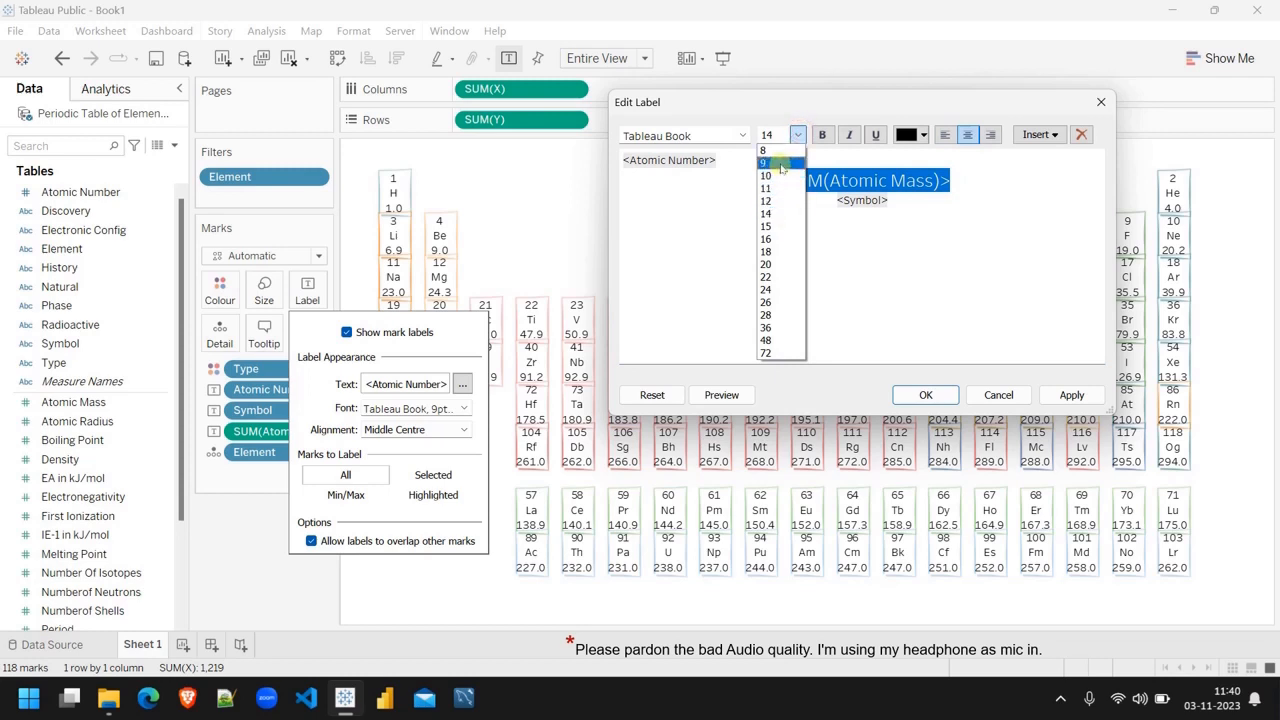
click(779, 163)
Step: Move the Symbol field onto its own line between Atomic Number and SUM(Atomic Mass) in the label text
drag(892, 191, 838, 191)
key(ctrl+c)
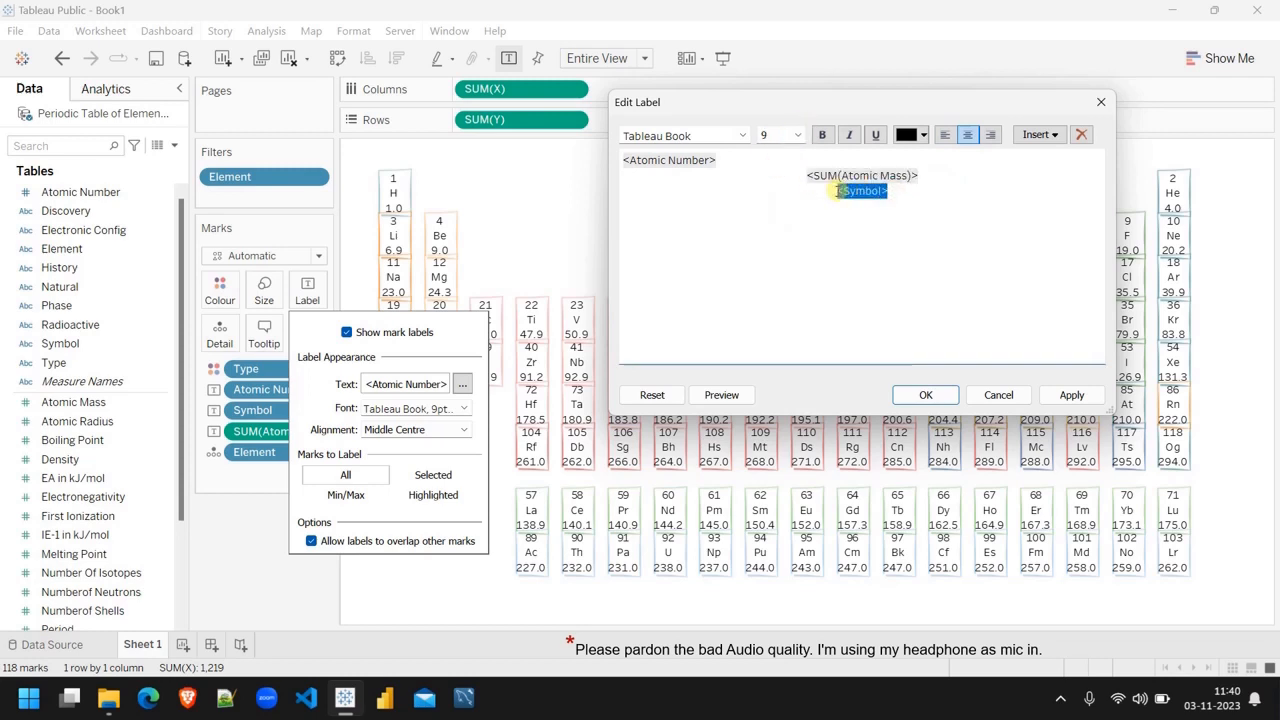
key(BackSpace)
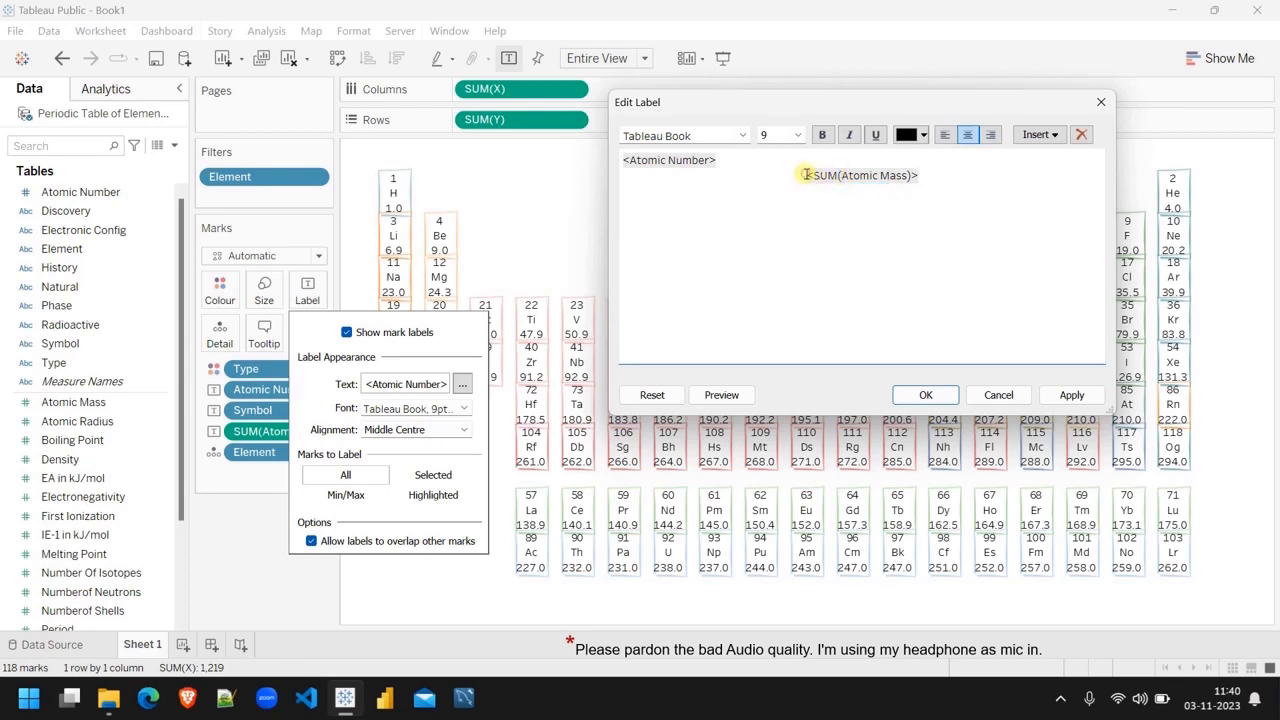
click(806, 175)
key(ctrl+v)
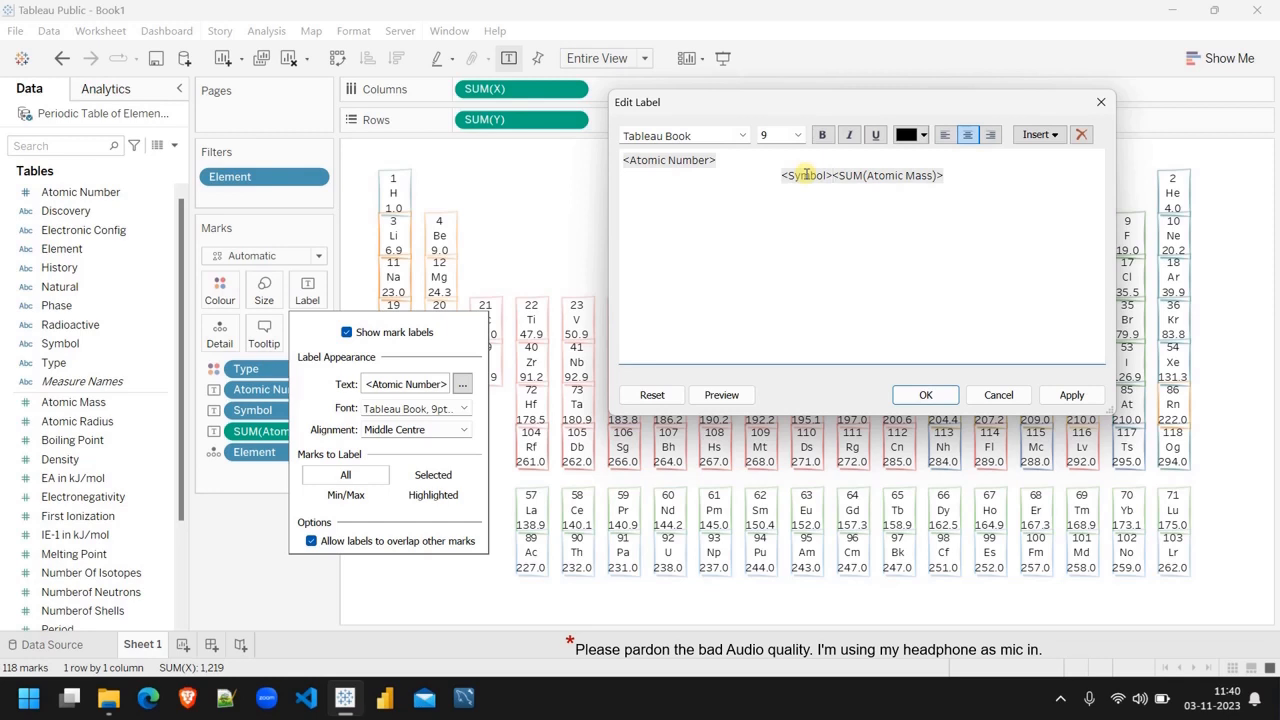
key(Return)
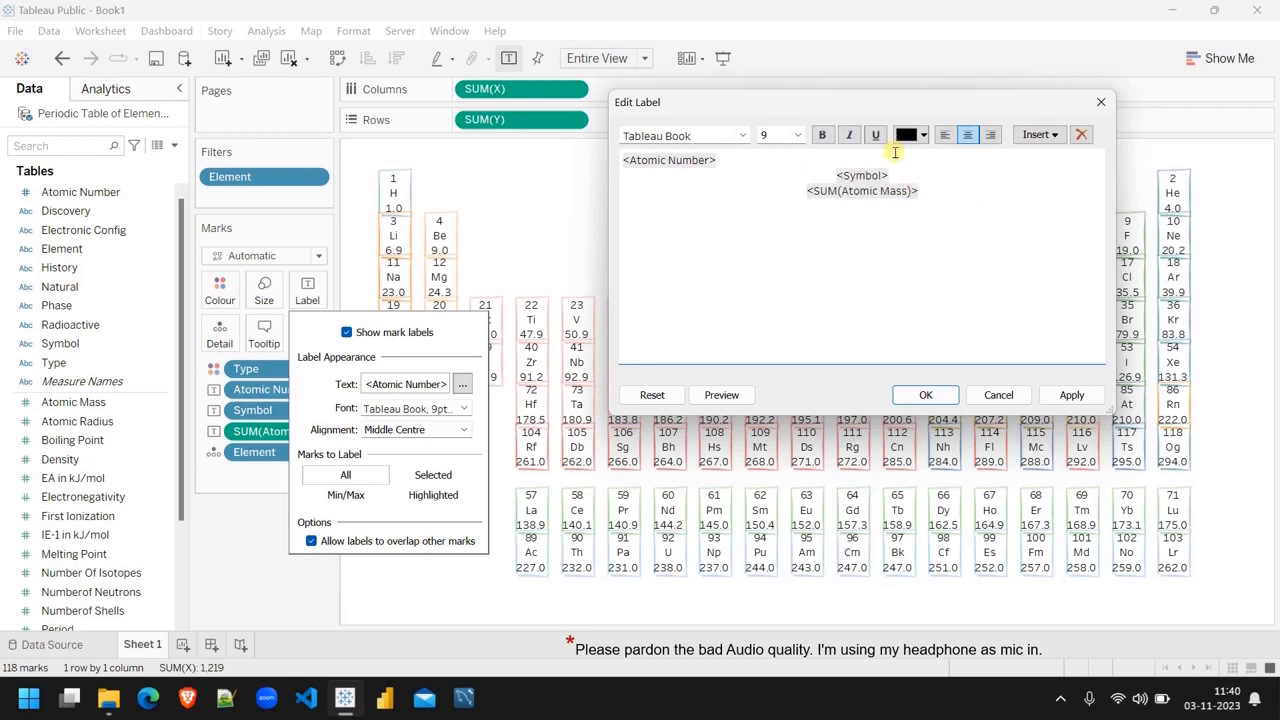
Step: Set the Symbol line's font size to 14 and apply the label changes to the element marks
drag(895, 175, 836, 176)
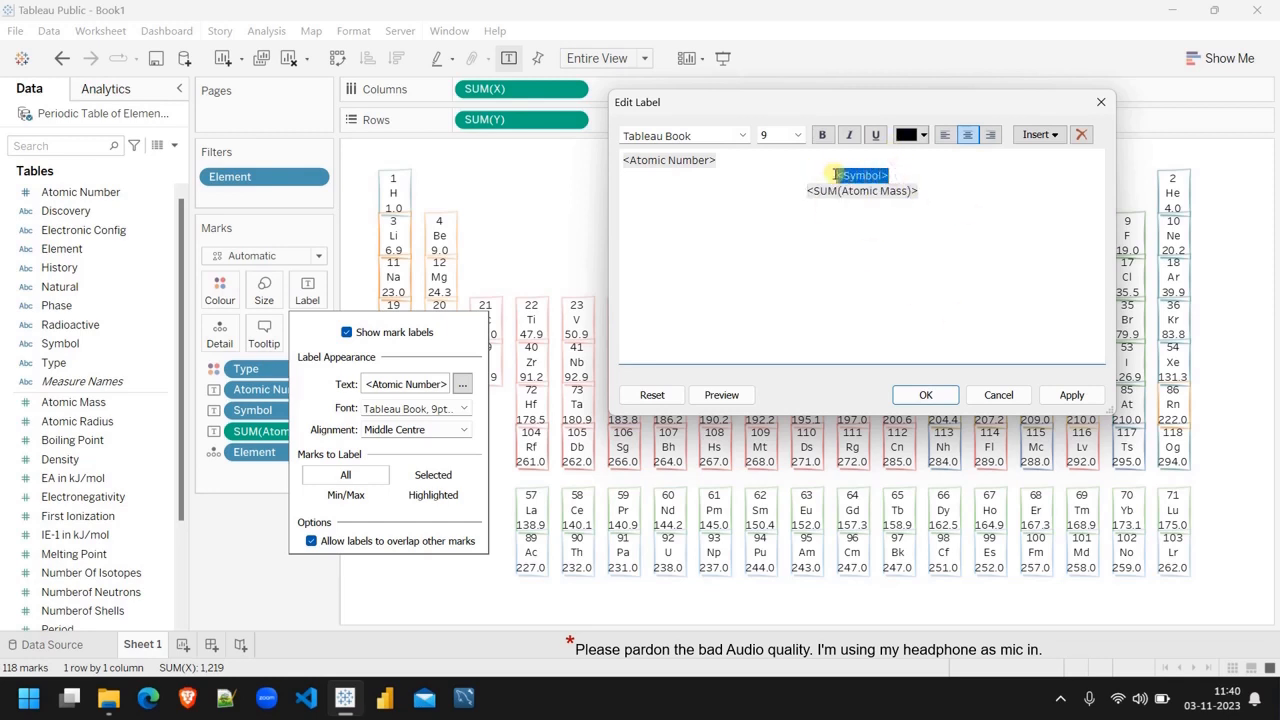
click(797, 135)
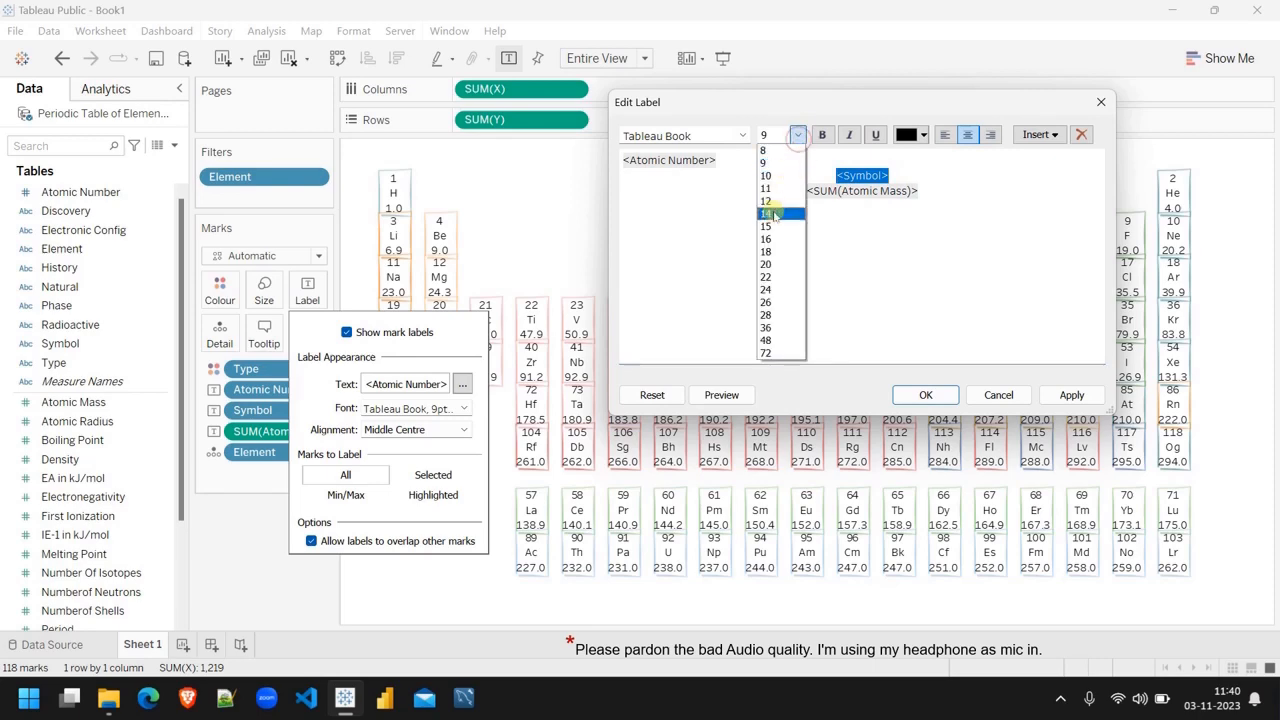
click(773, 212)
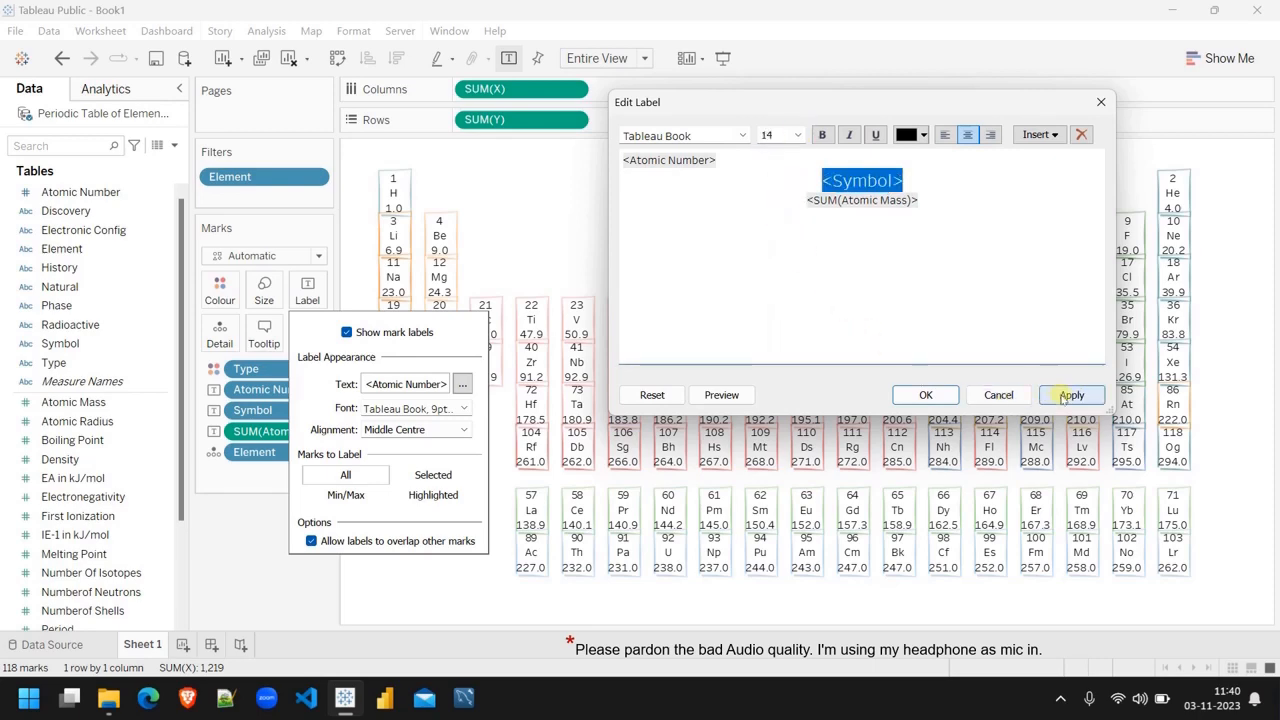
click(1070, 395)
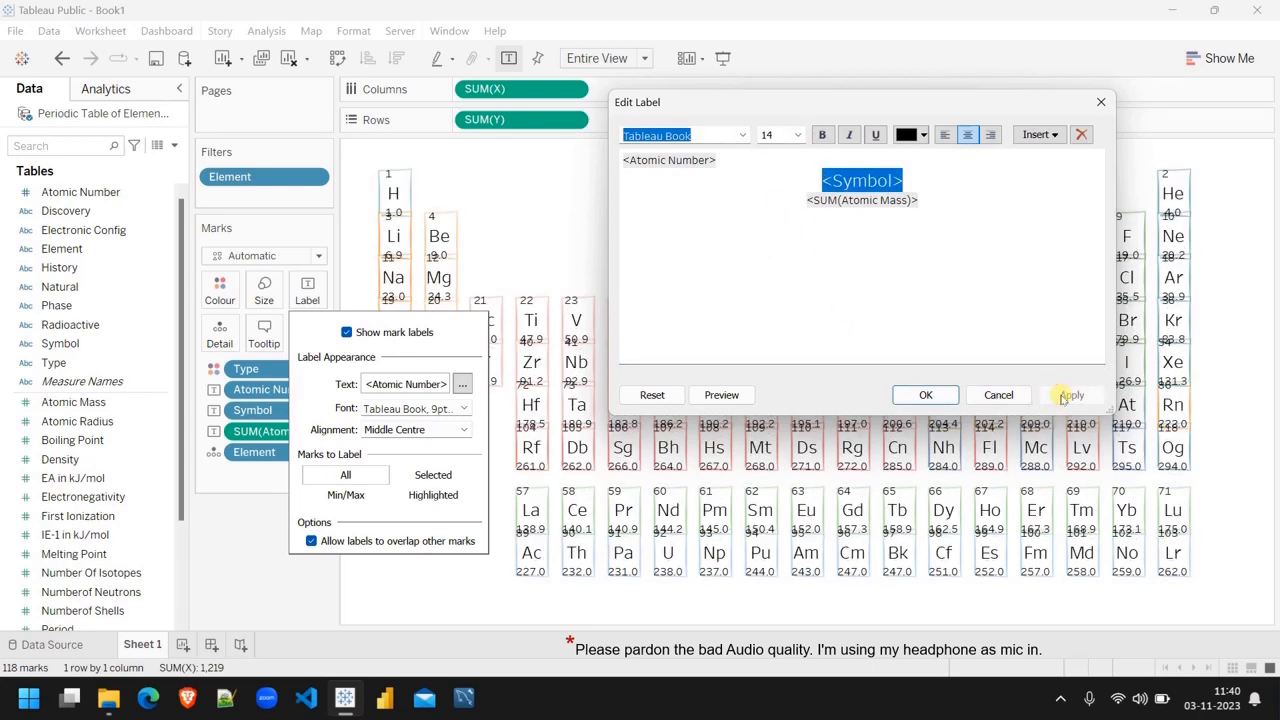
click(925, 396)
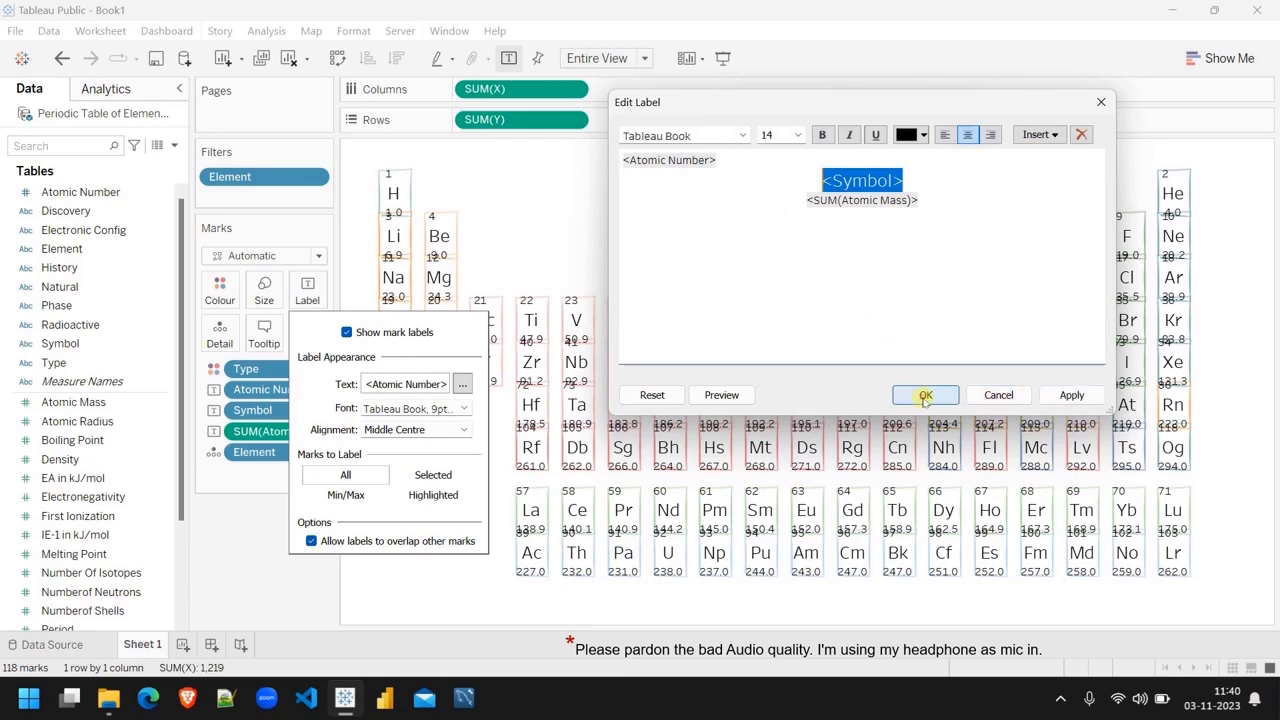
Step: Enlarge the element marks slightly and check how the labels fit their rectangles in presentation mode
click(722, 60)
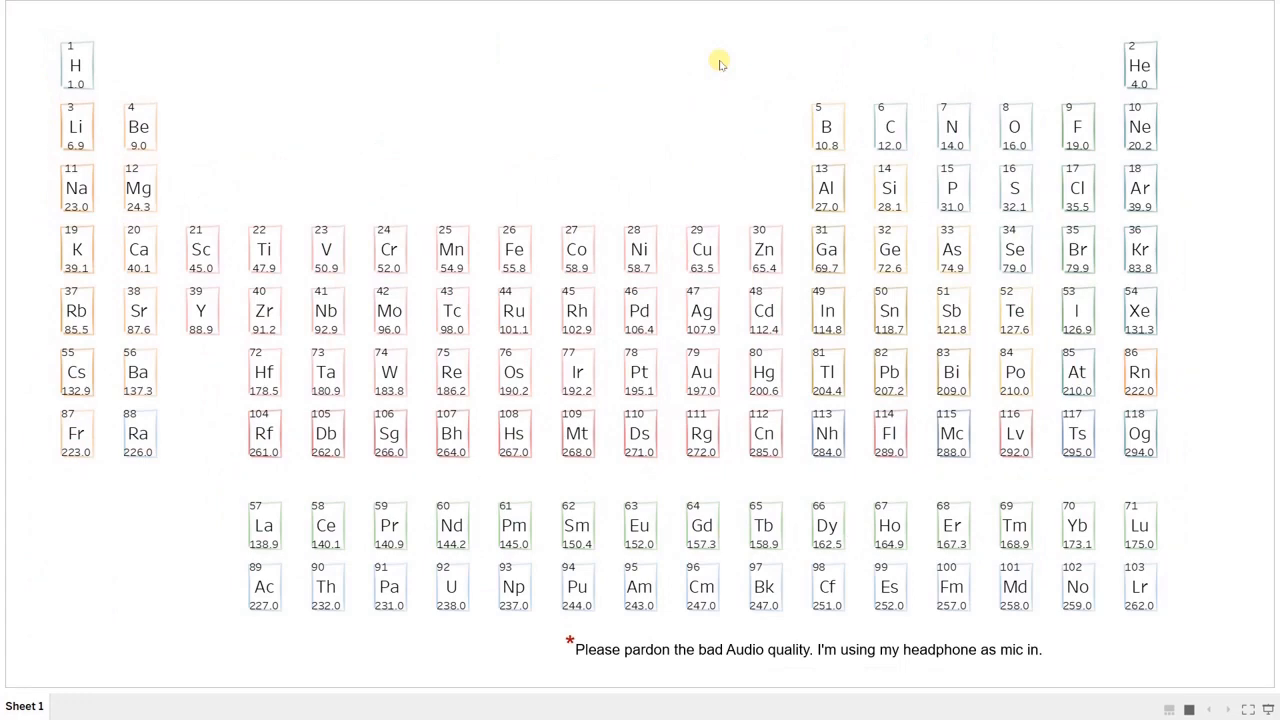
key(Escape)
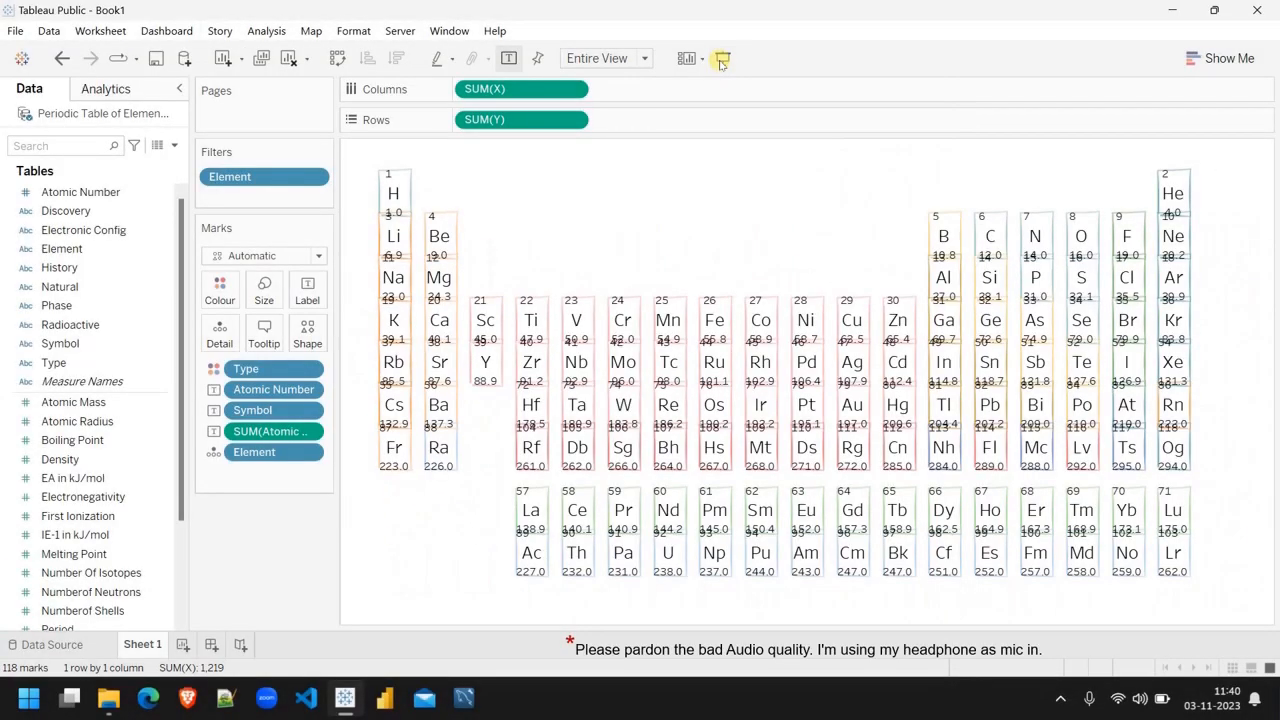
click(263, 299)
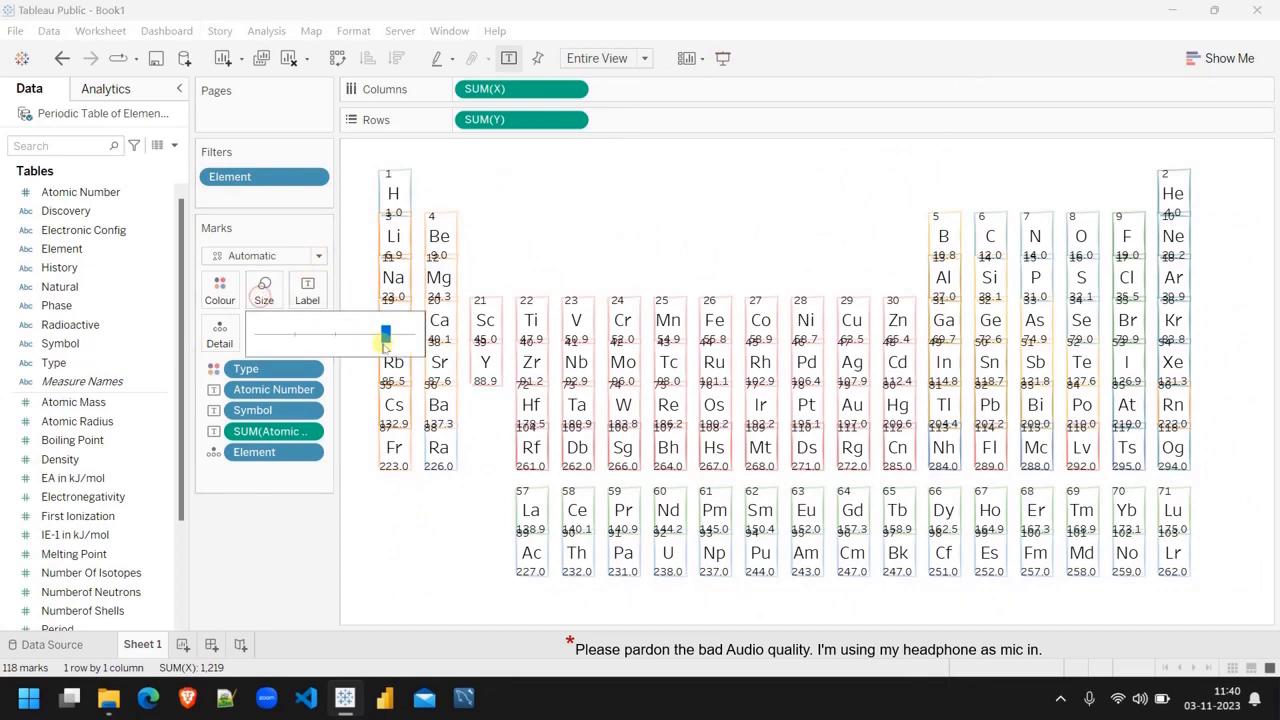
click(718, 58)
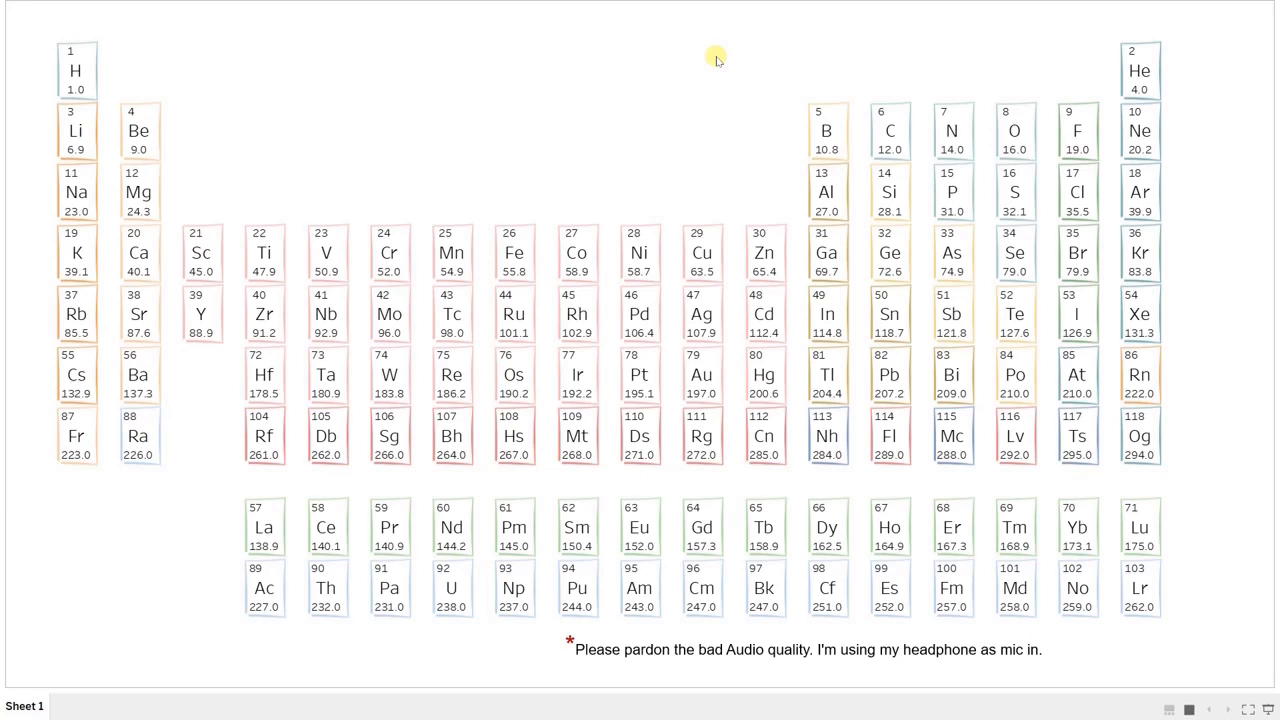
key(Escape)
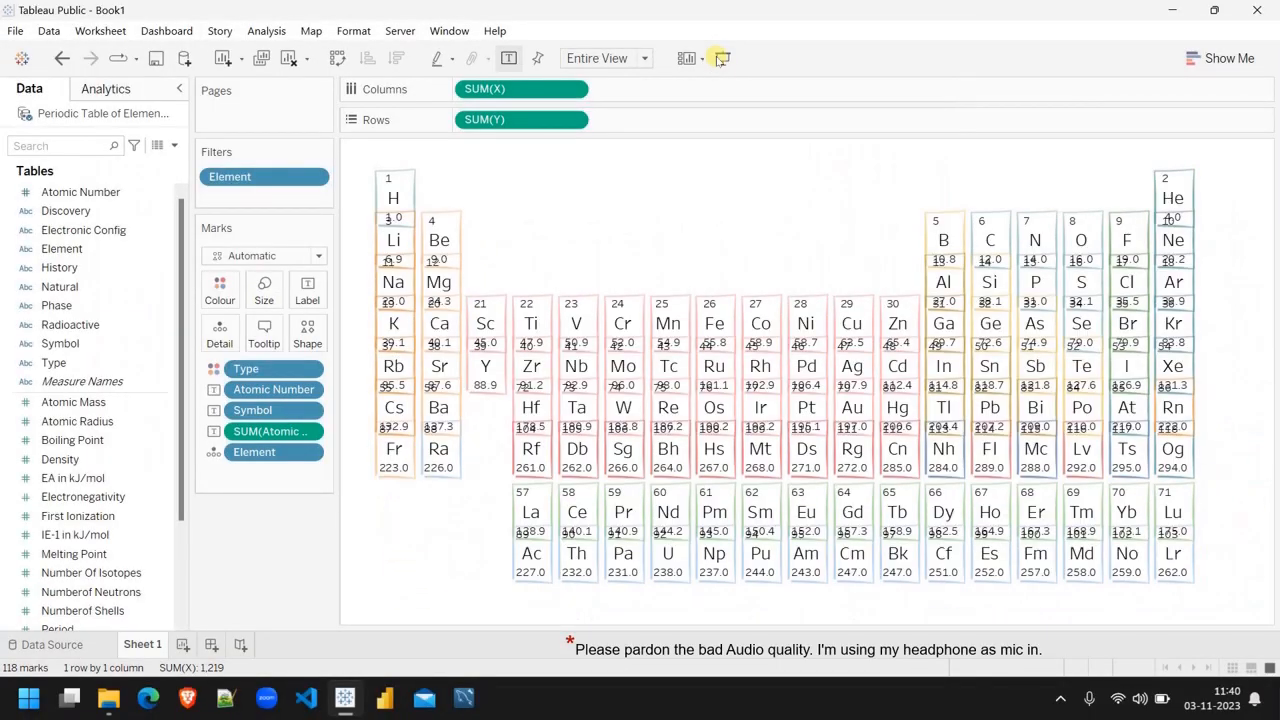
Step: Create a new worksheet and add the calculation sum(0) to both Columns and Rows
click(181, 645)
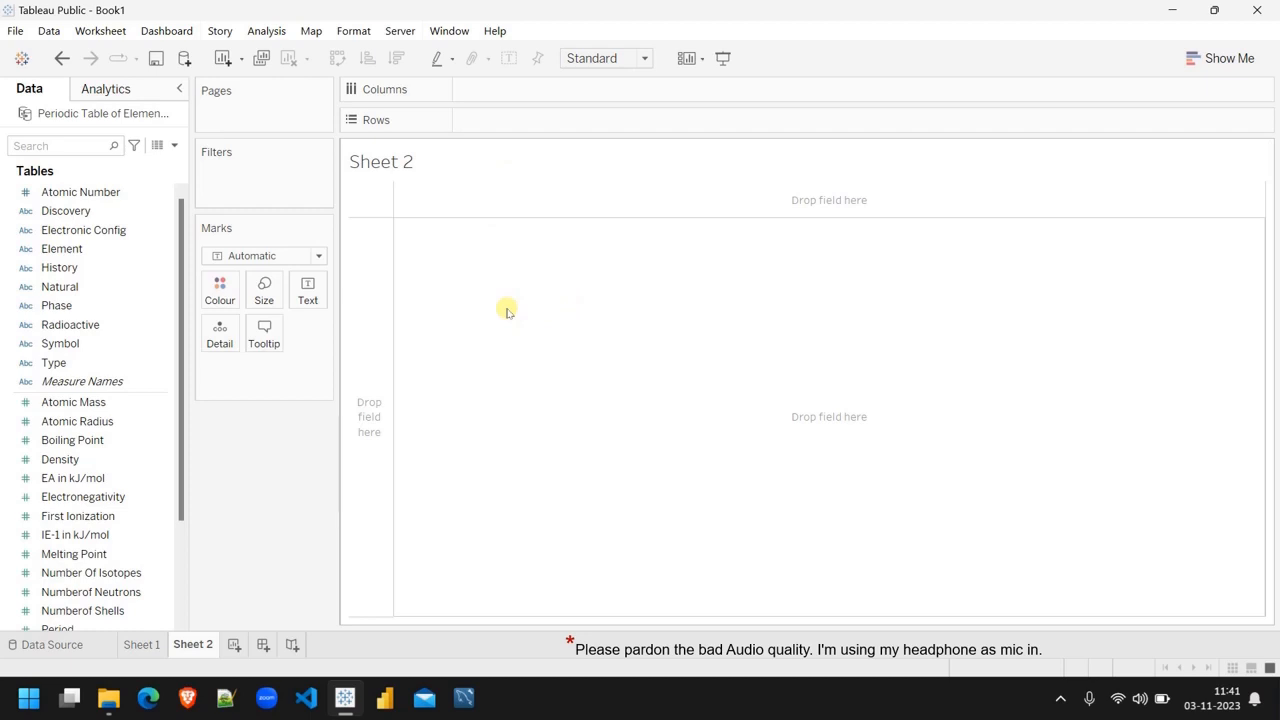
double_click(506, 92)
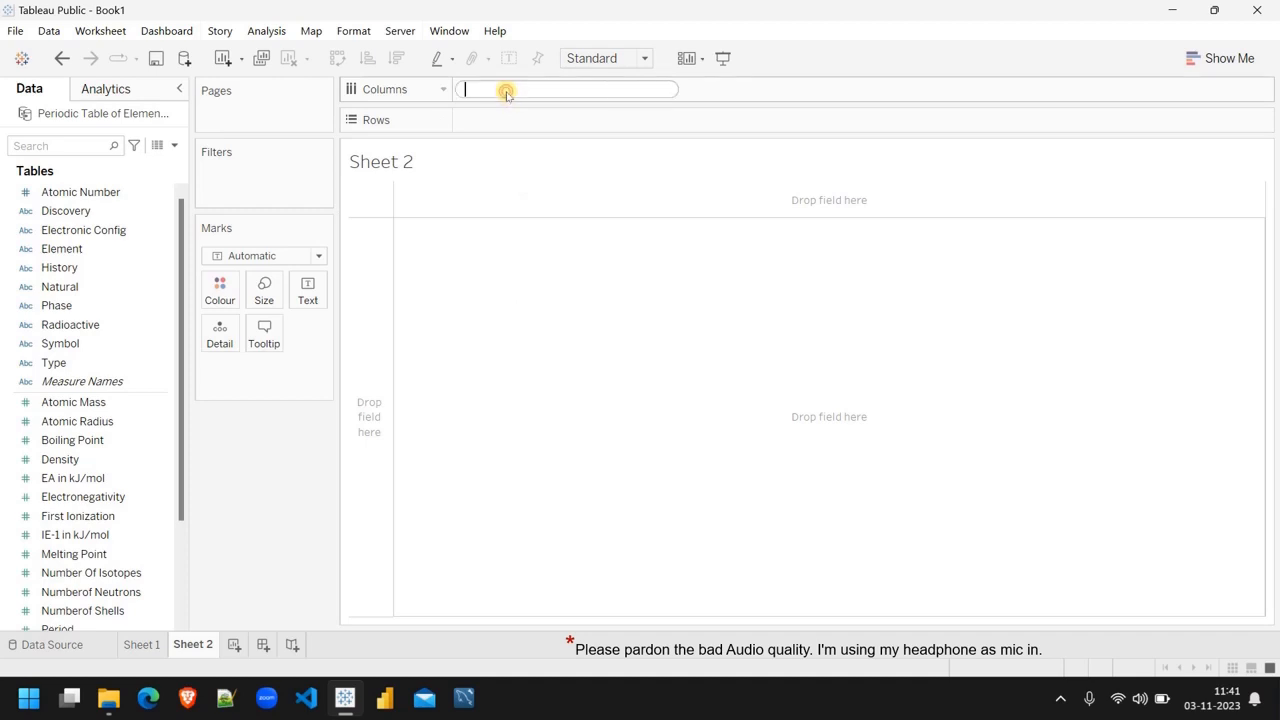
text(sum)
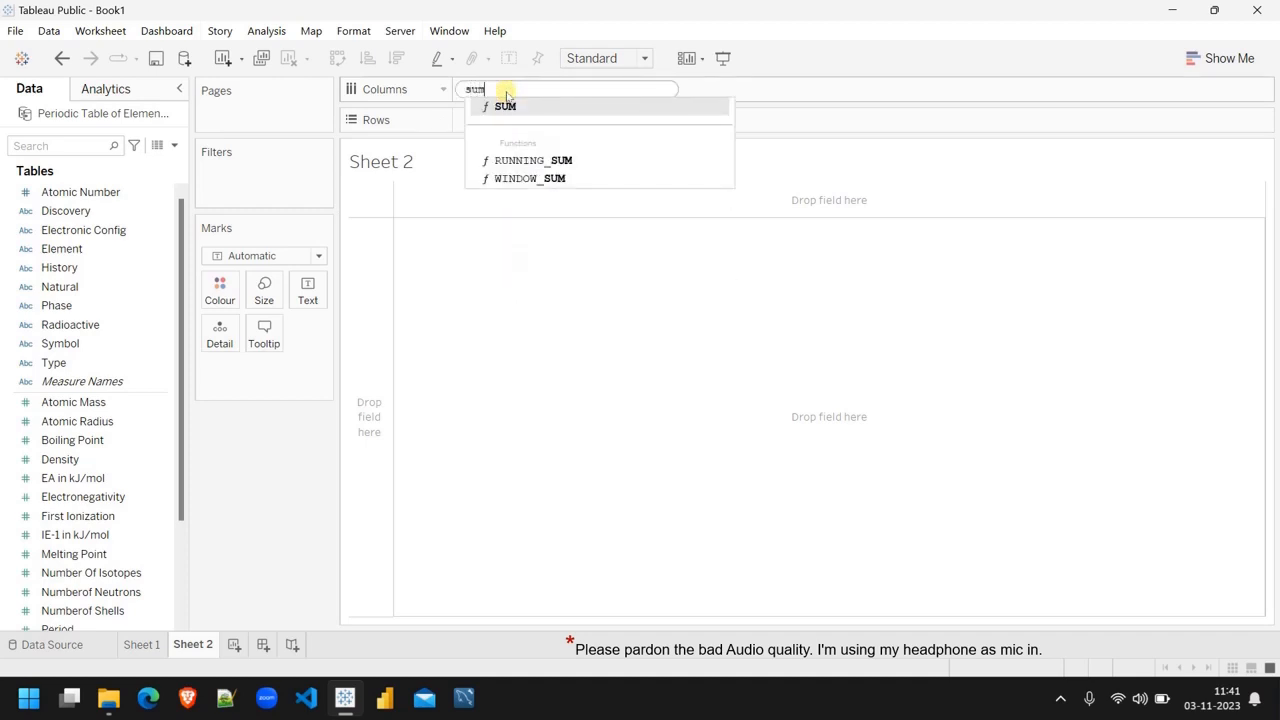
text((0))
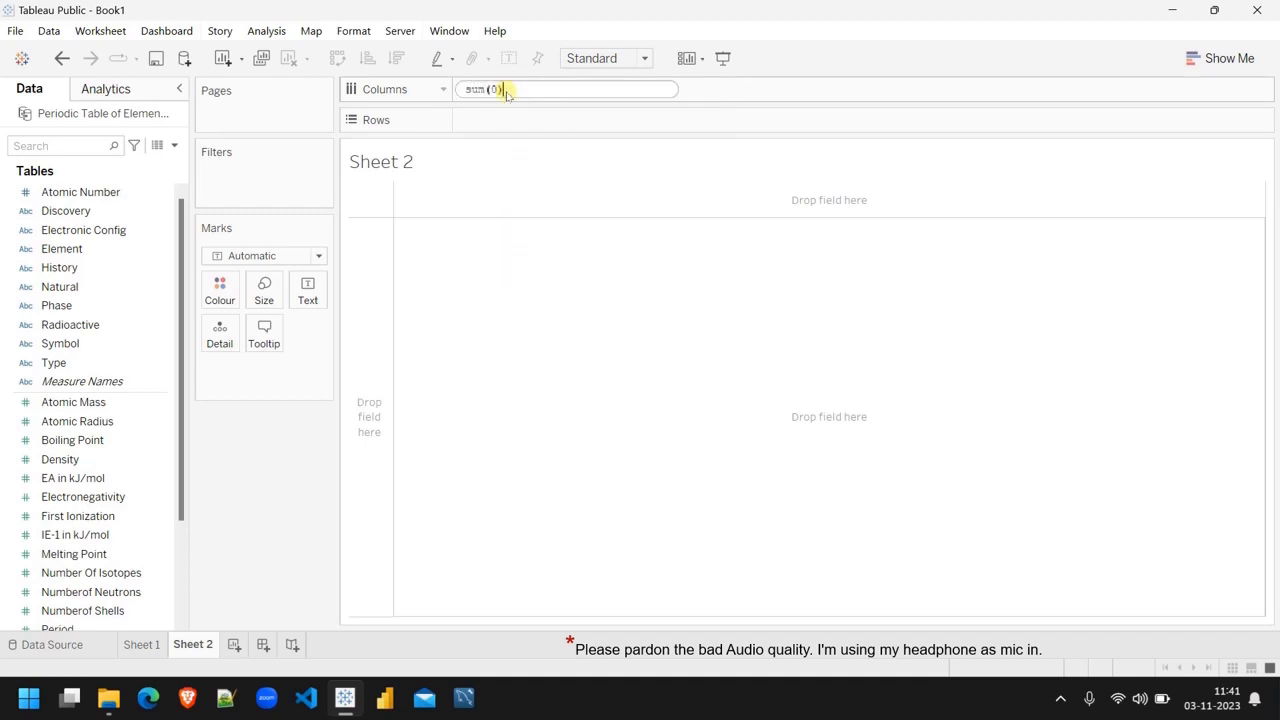
key(Return)
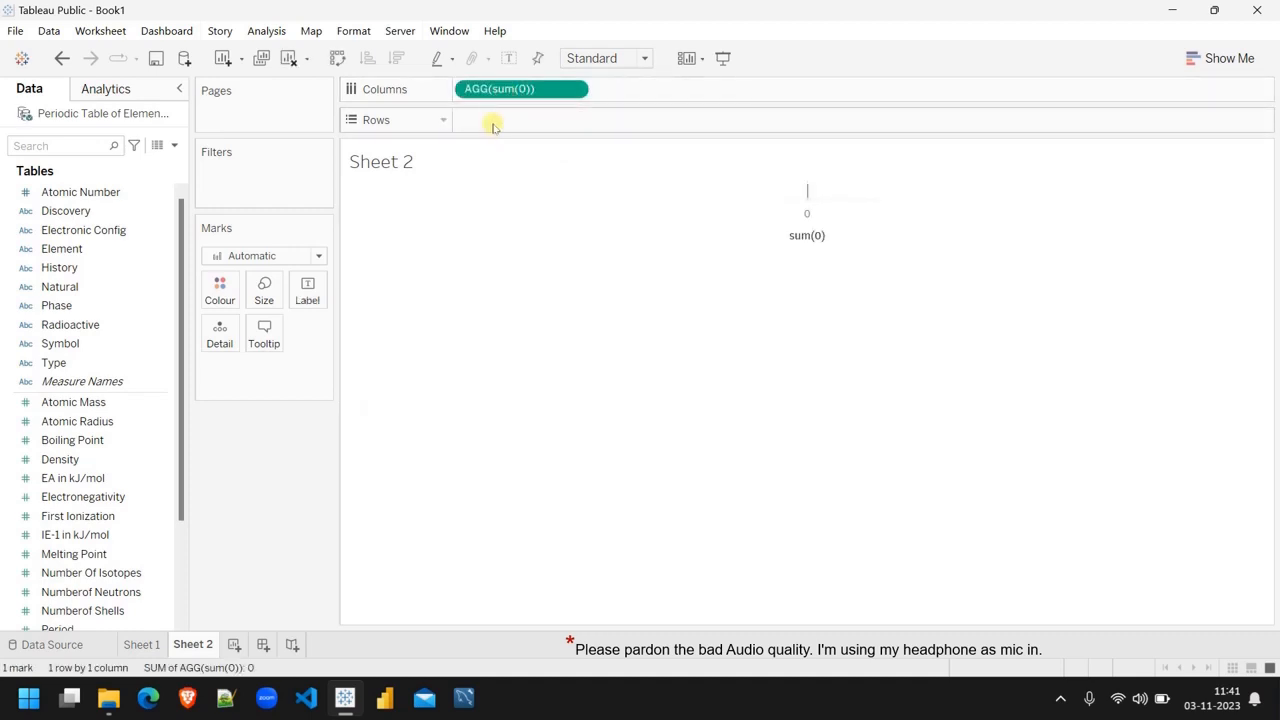
double_click(493, 122)
text(sum()
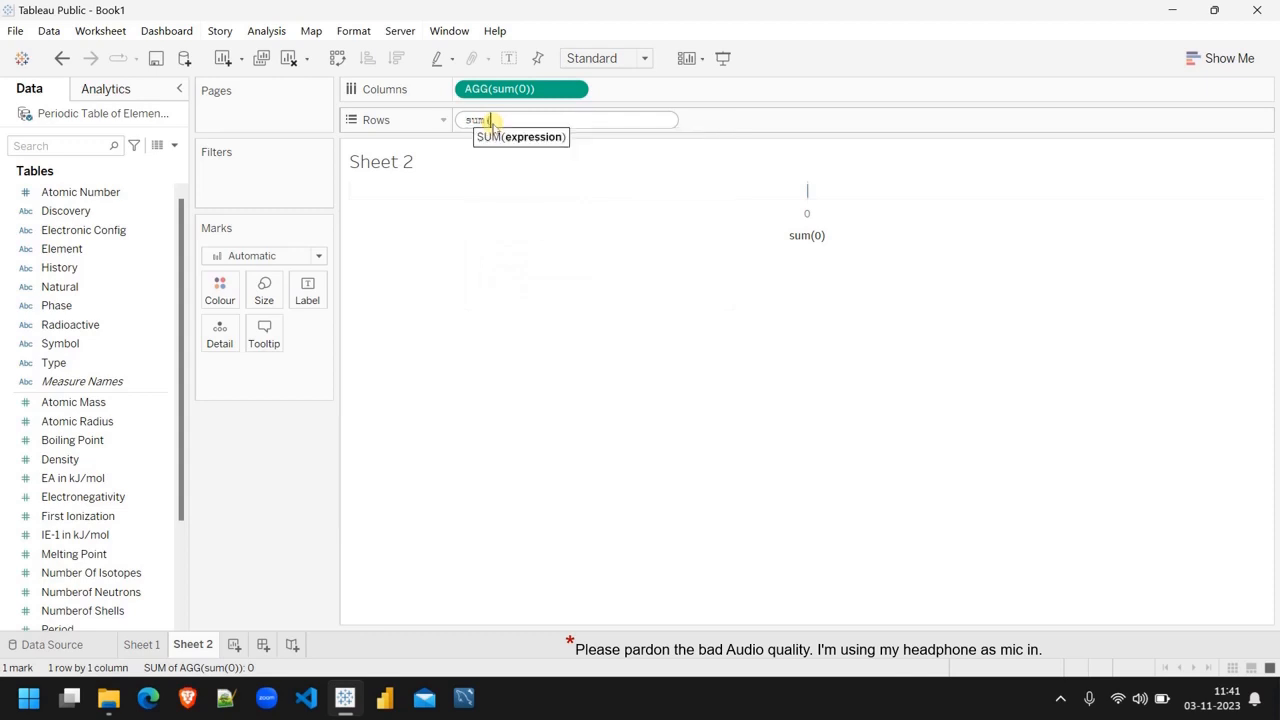
text(0)
key(Return)
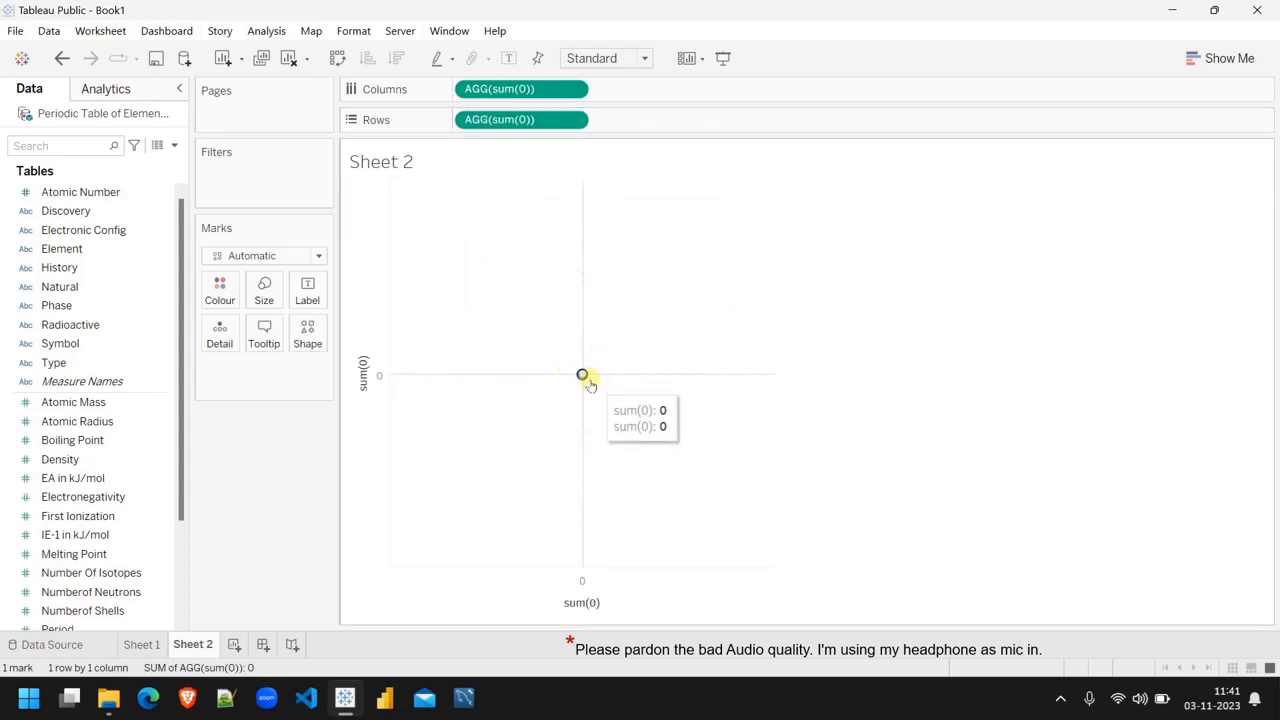
Step: Change the mark's shape to the page outline with a folded corner from the Custom shape palette
click(310, 340)
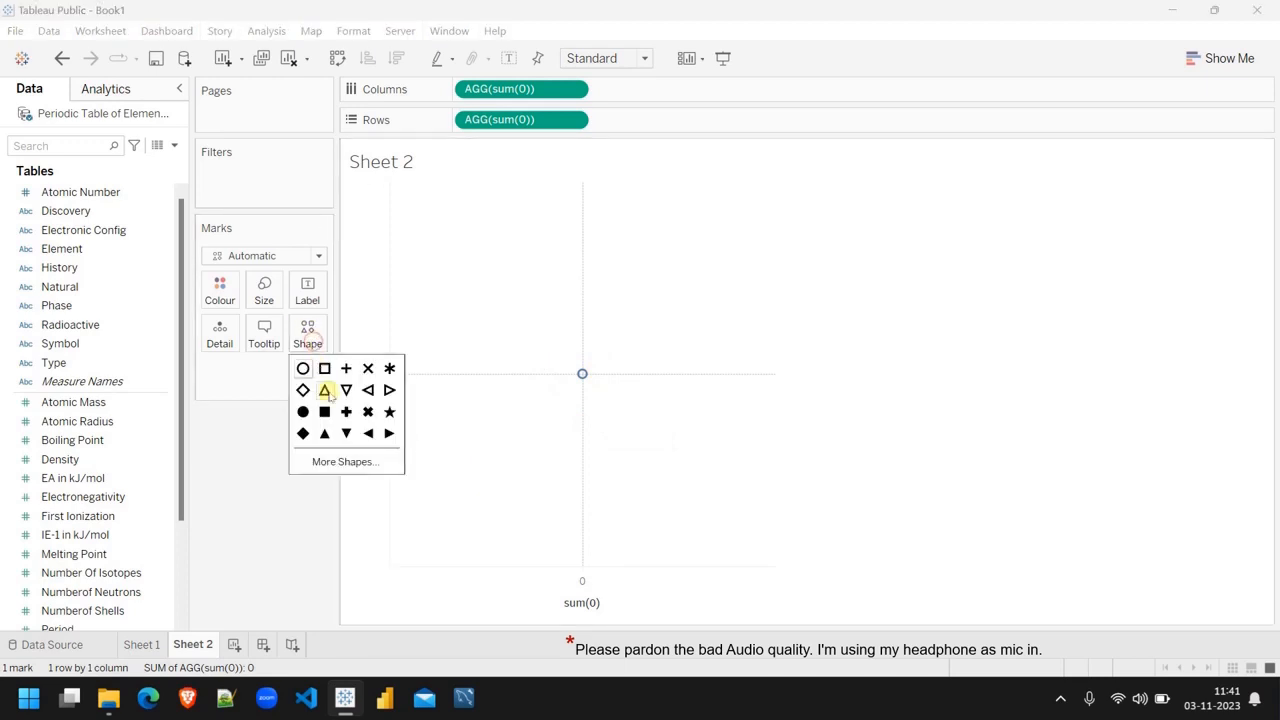
click(352, 460)
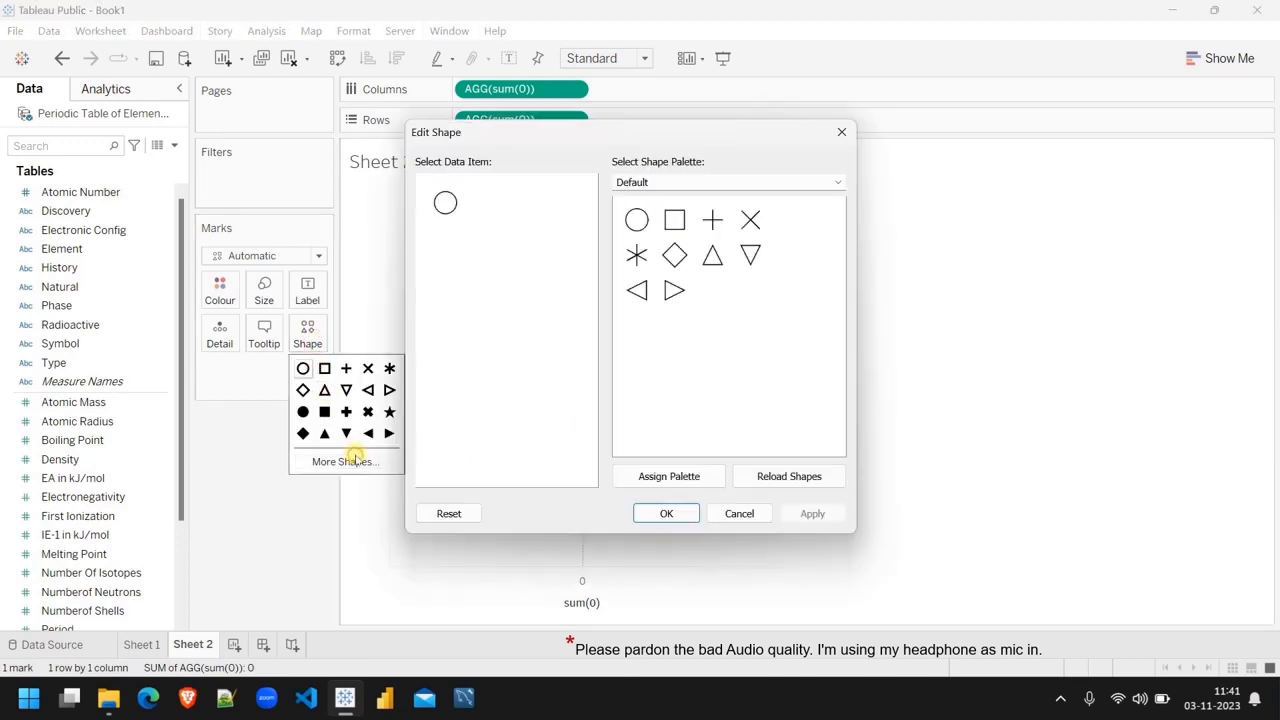
click(684, 182)
click(672, 228)
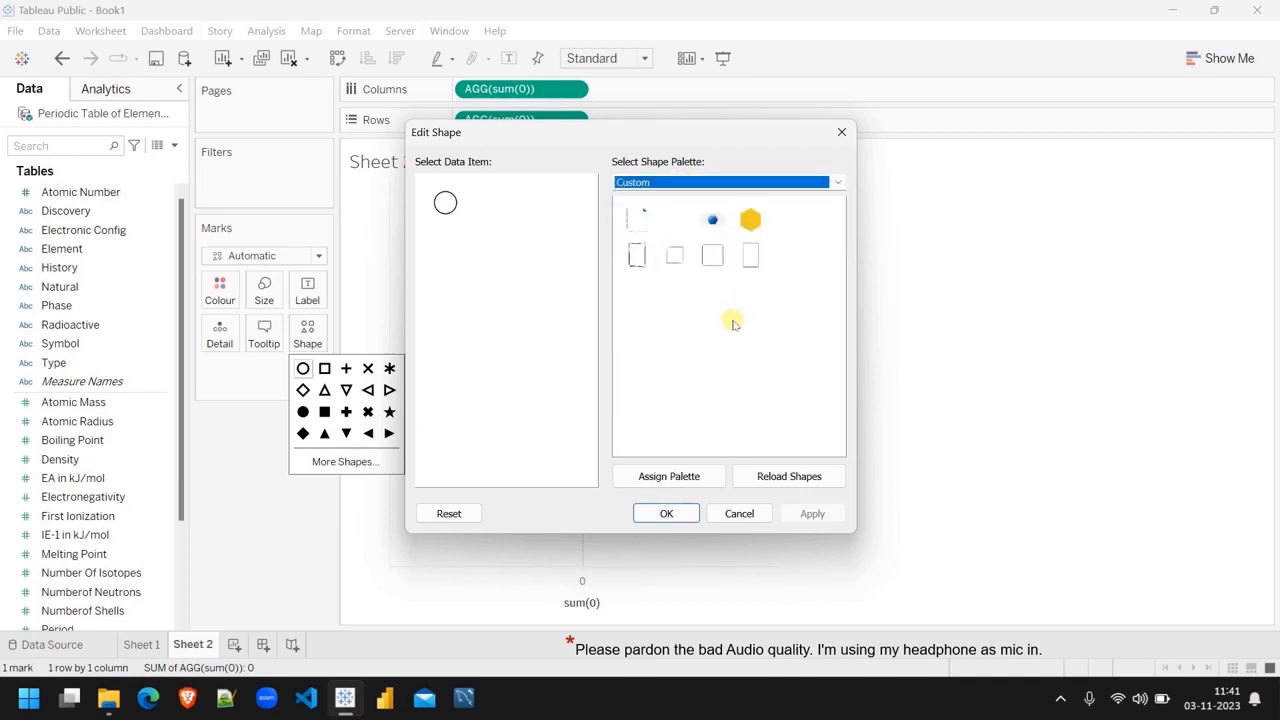
click(636, 218)
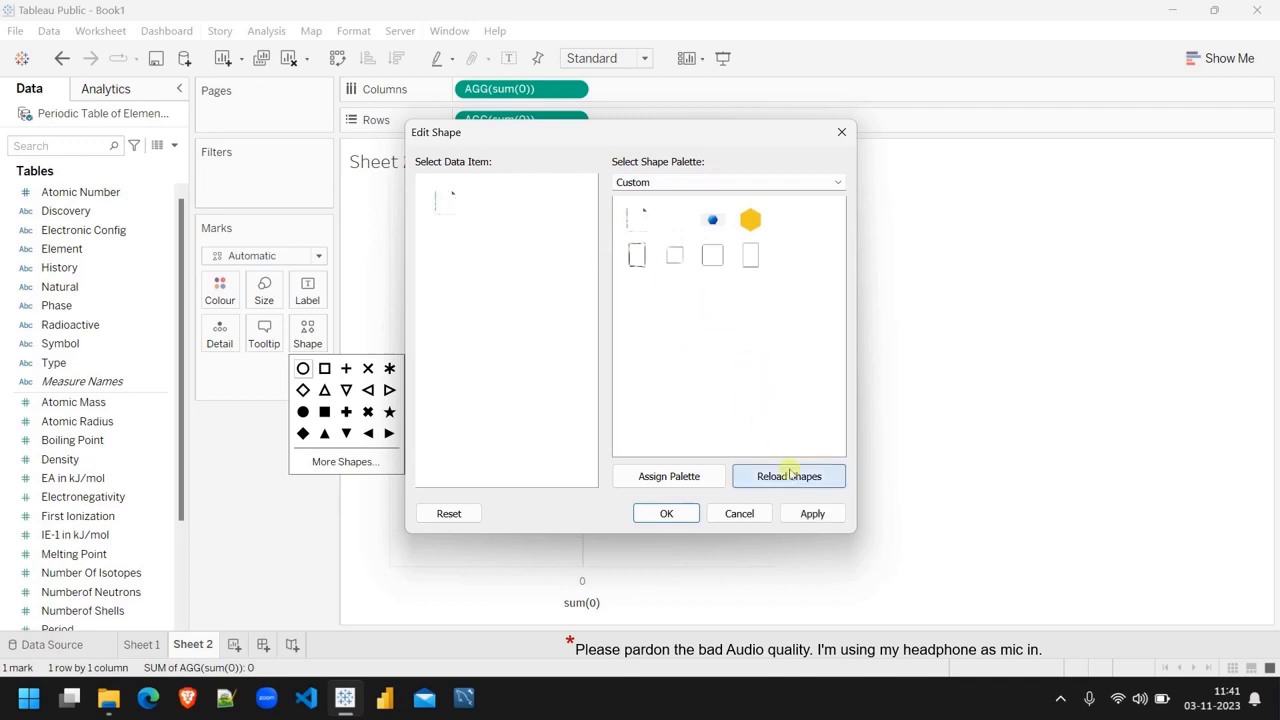
click(813, 514)
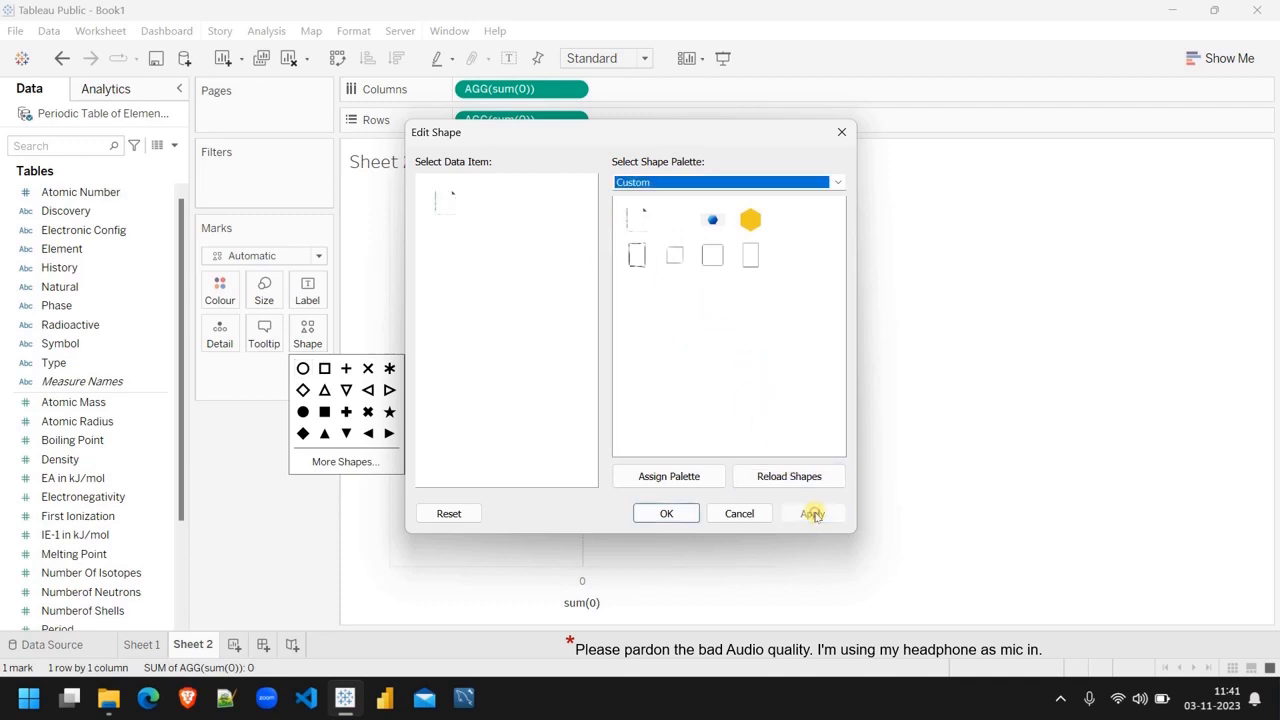
click(667, 513)
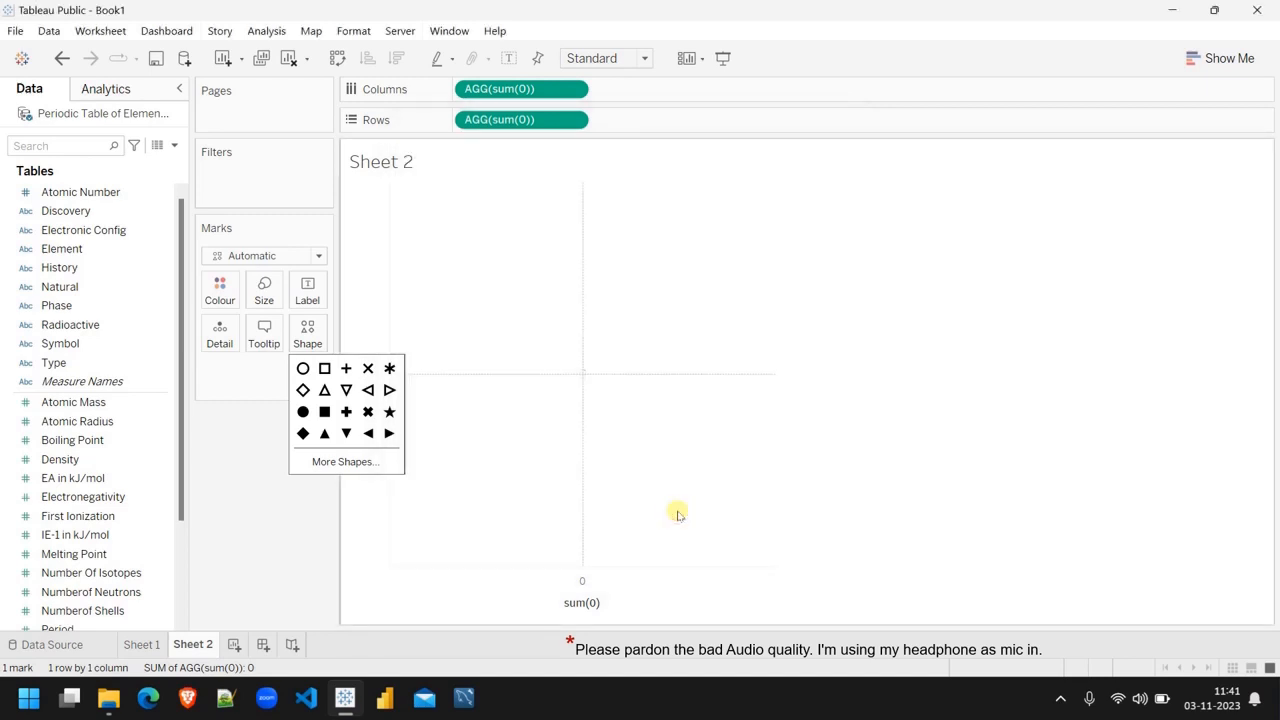
Step: Enlarge the page-shaped mark to the maximum size and narrow the chart pane to about half its width
click(264, 288)
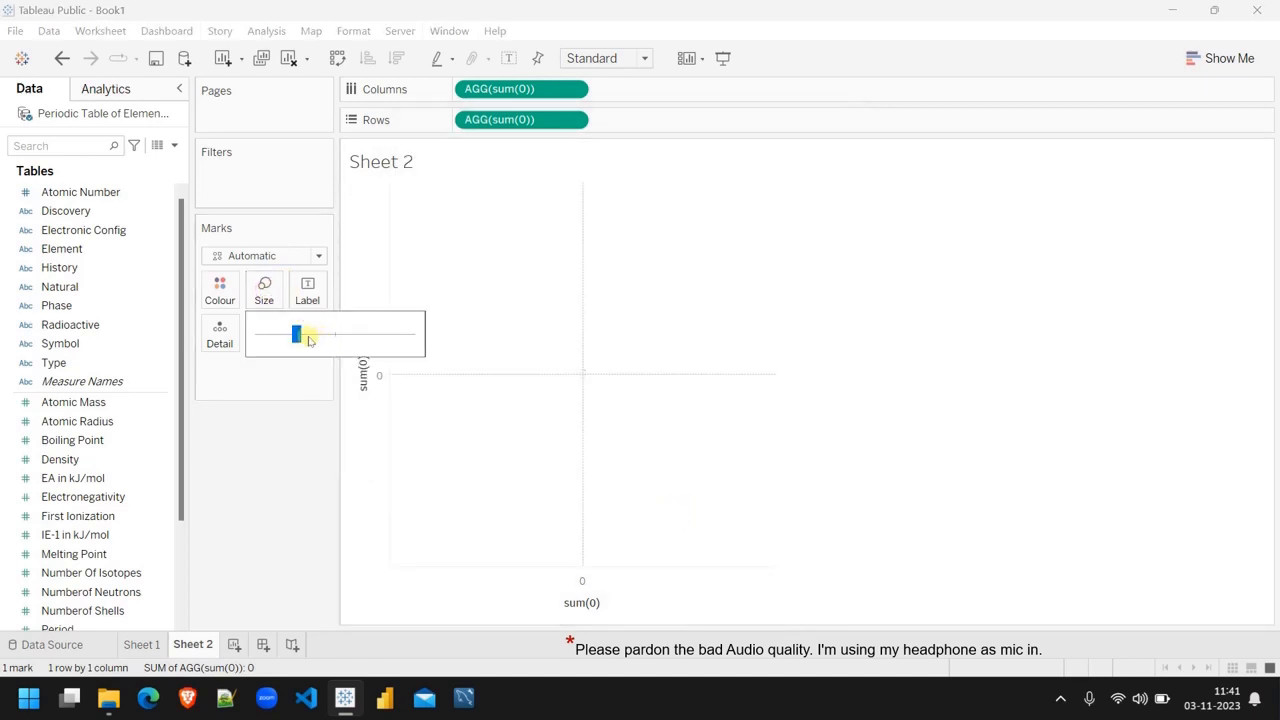
drag(296, 336, 458, 347)
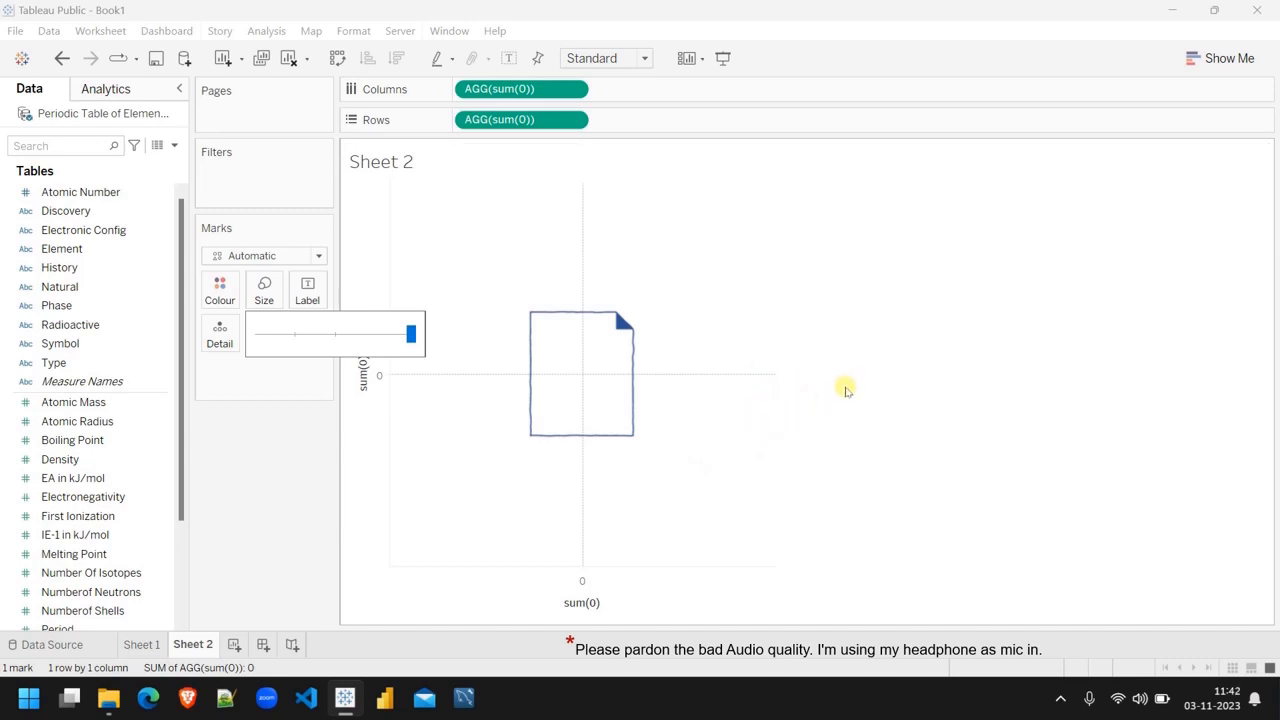
click(845, 389)
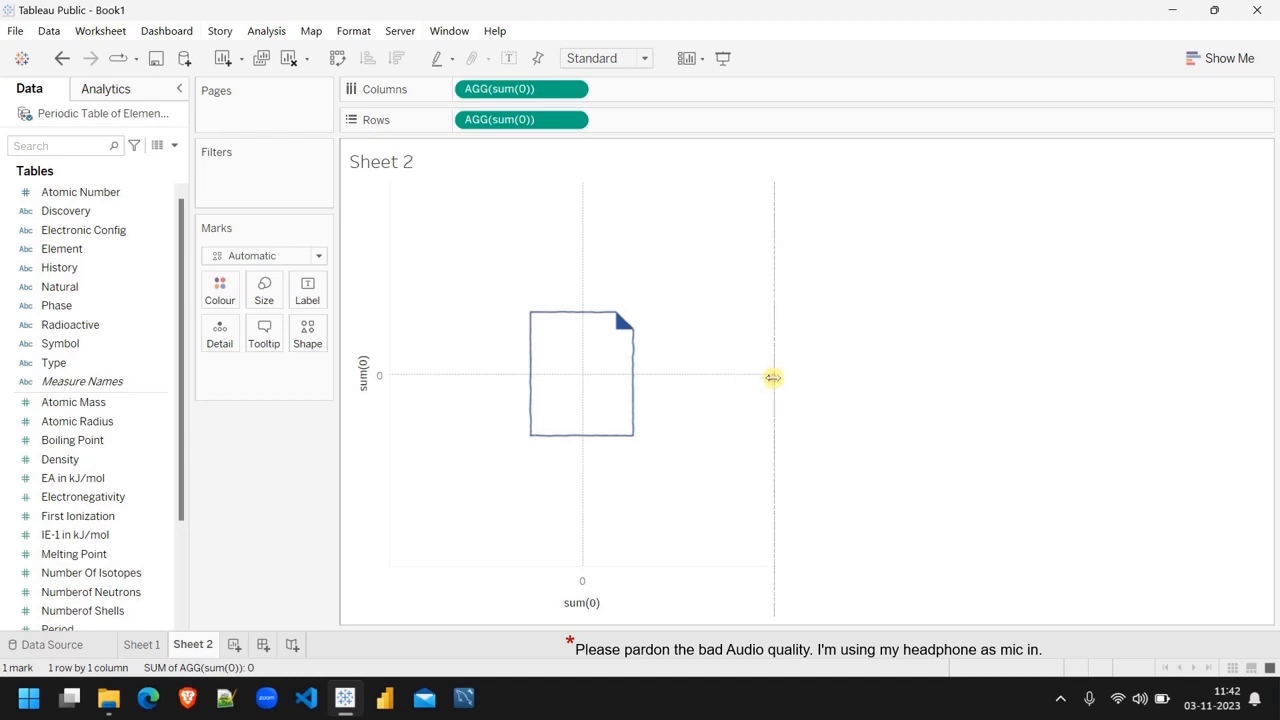
drag(773, 377, 583, 394)
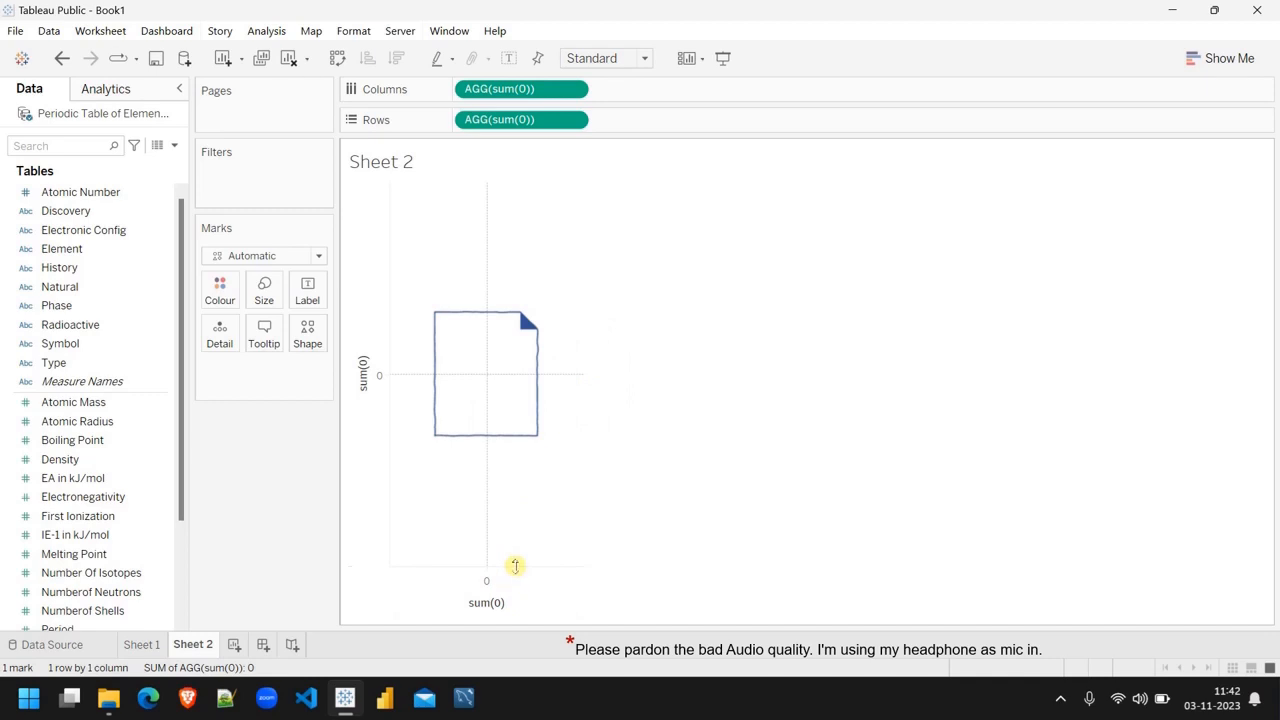
Step: Try shortening the chart pane from its lower edge, and hide the horizontal sum(0) axis header
drag(515, 566, 536, 376)
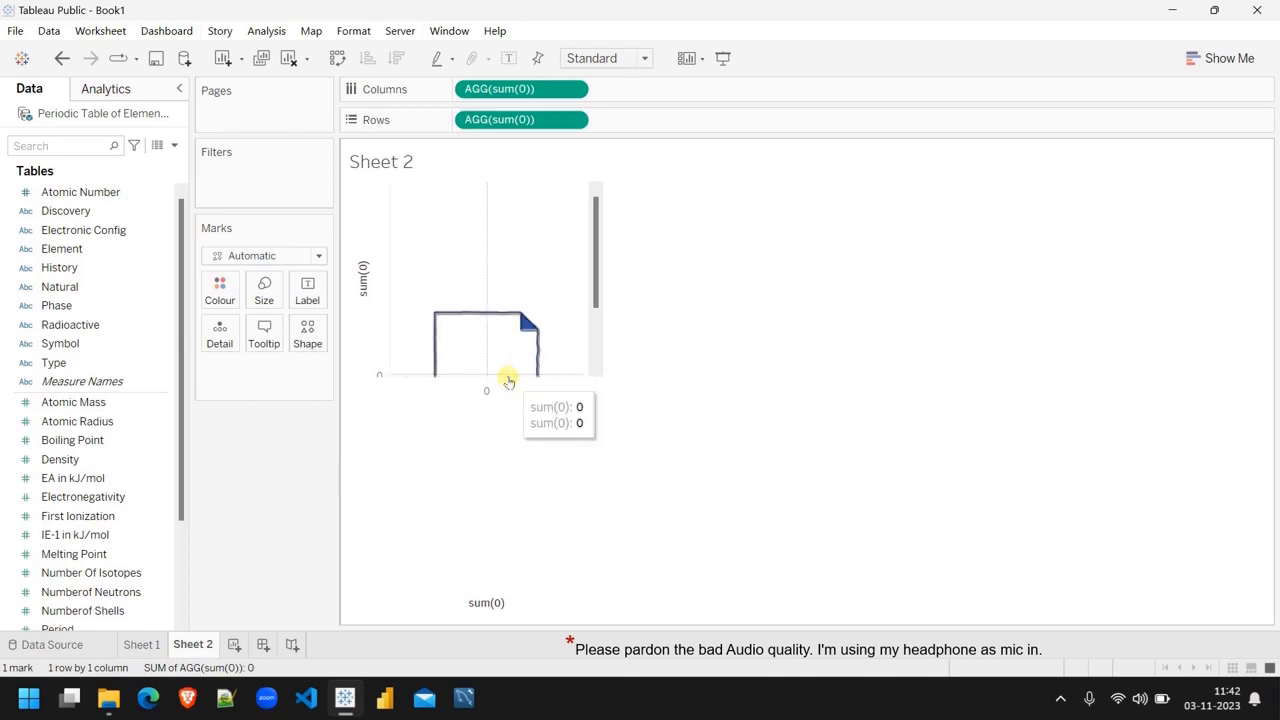
drag(508, 378, 516, 448)
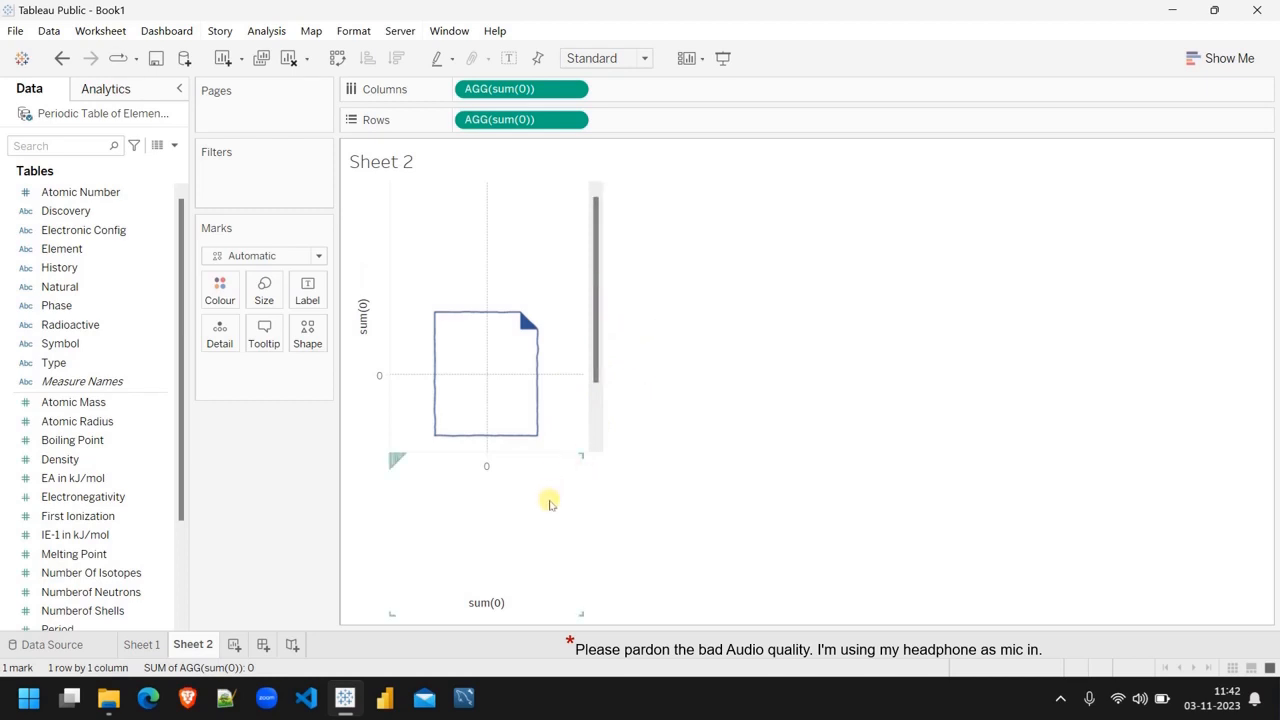
right_click(516, 506)
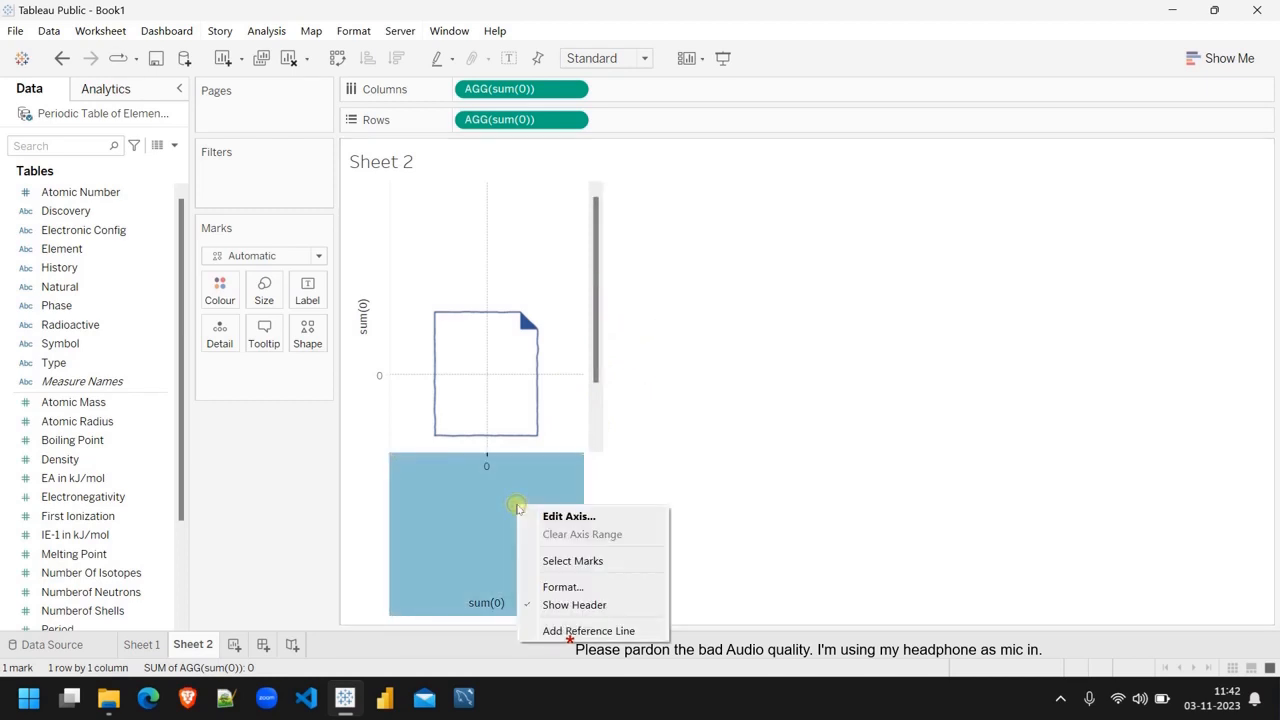
click(574, 606)
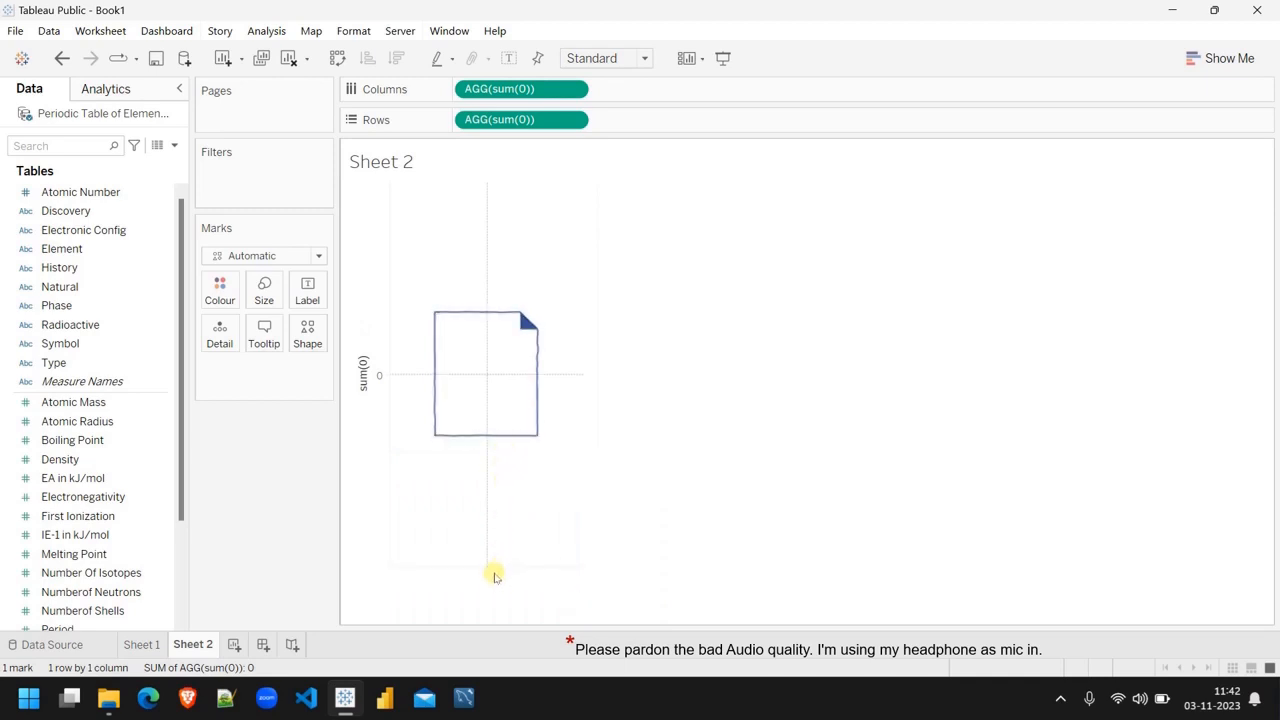
Step: Shorten the chart pane to about half its height and hide the vertical sum(0) axis header
drag(493, 567, 506, 395)
drag(506, 380, 506, 377)
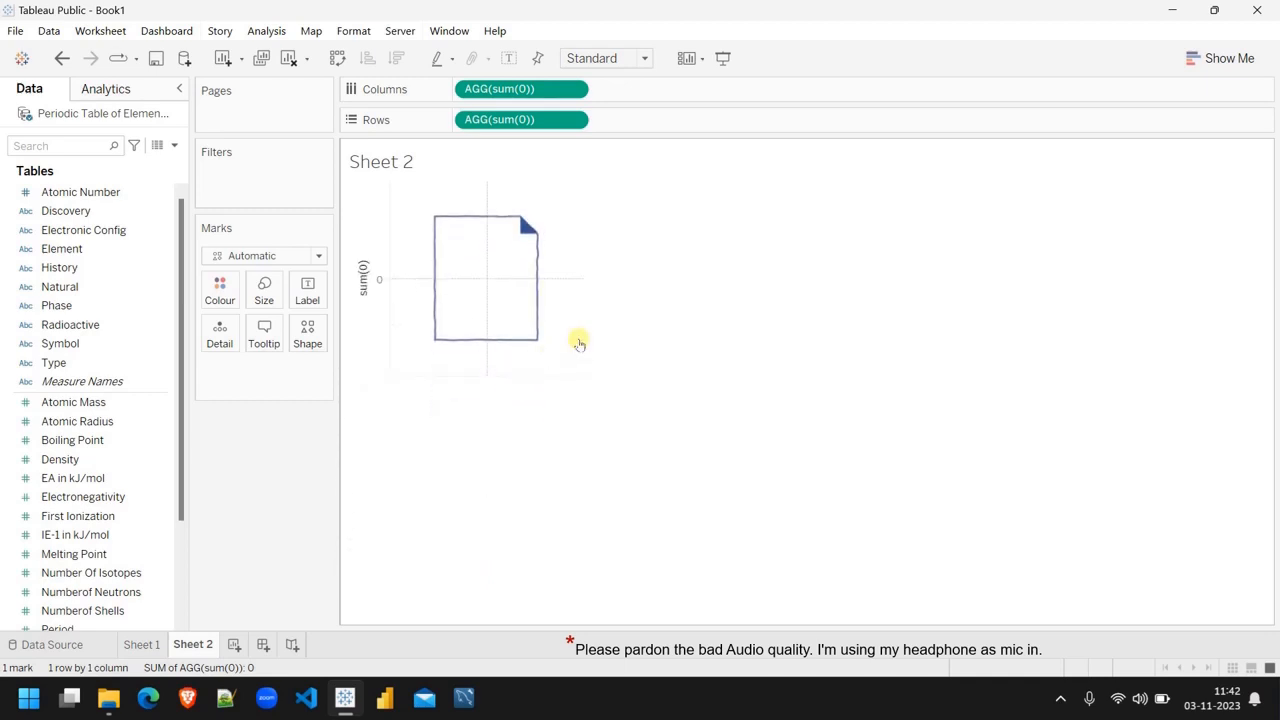
click(364, 292)
right_click(364, 292)
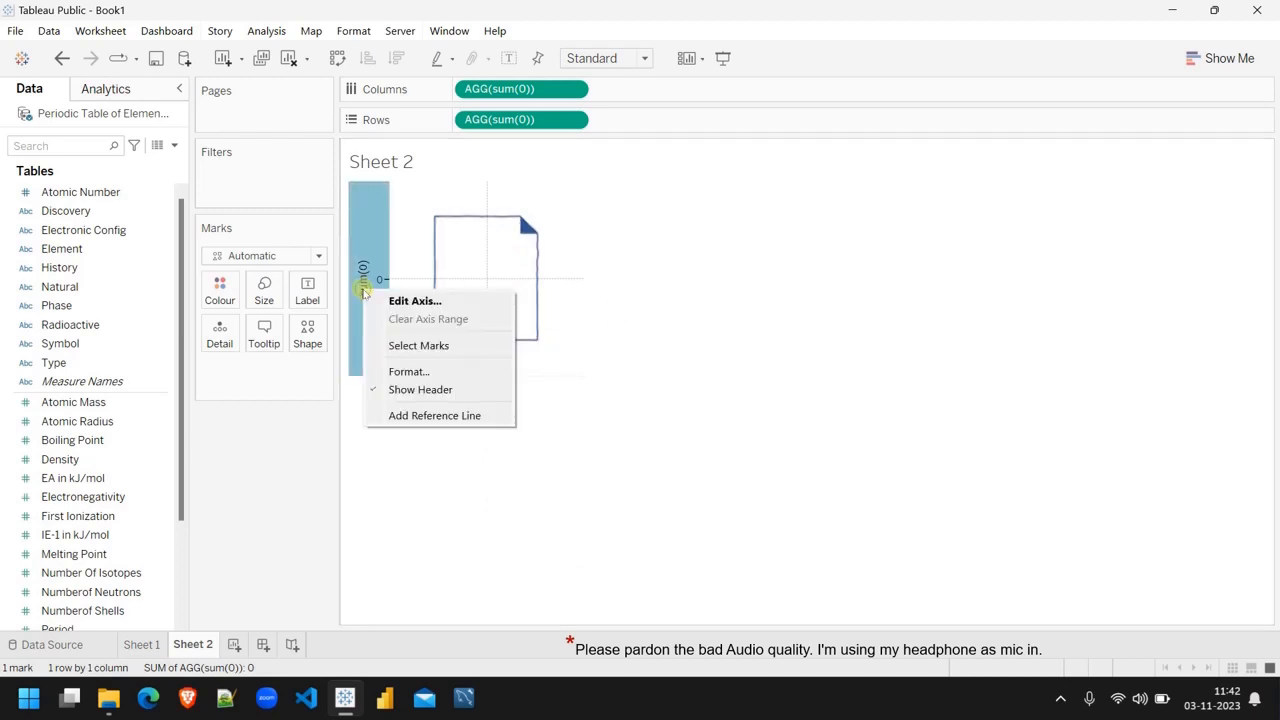
click(422, 388)
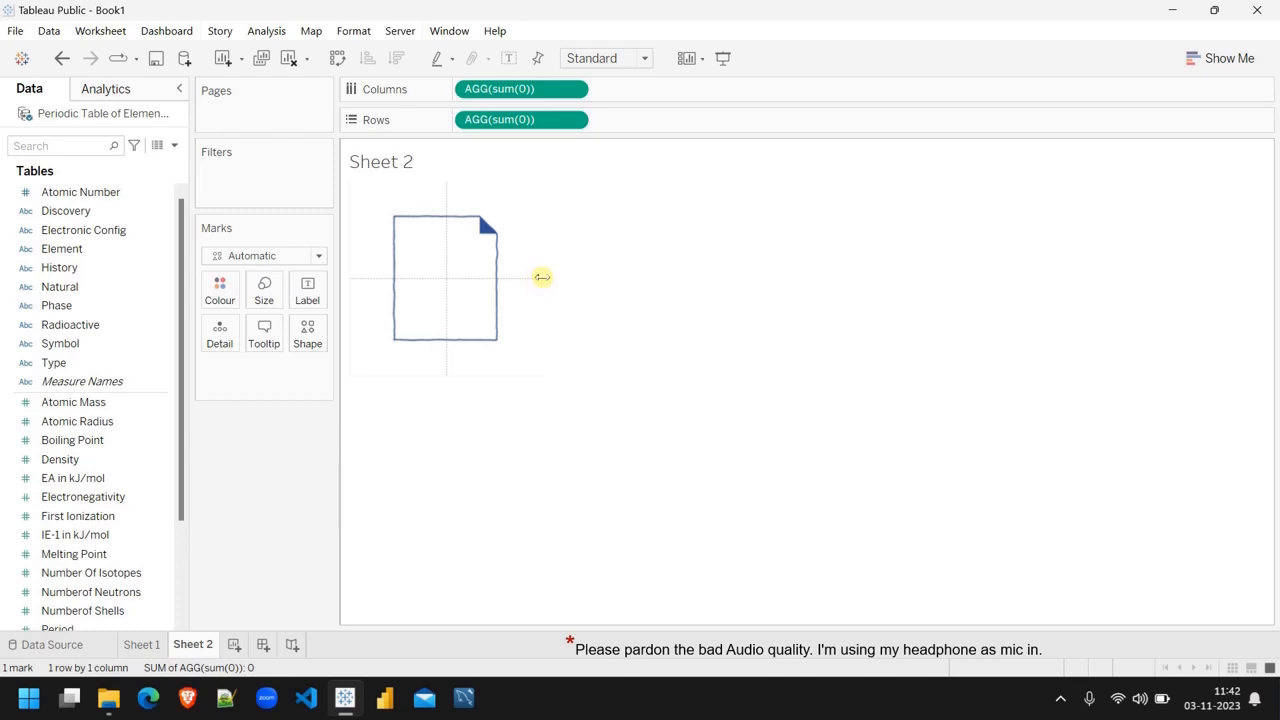
Step: Reduce the chart pane's width and height so it fits closely around the page-shaped mark
drag(541, 277, 480, 280)
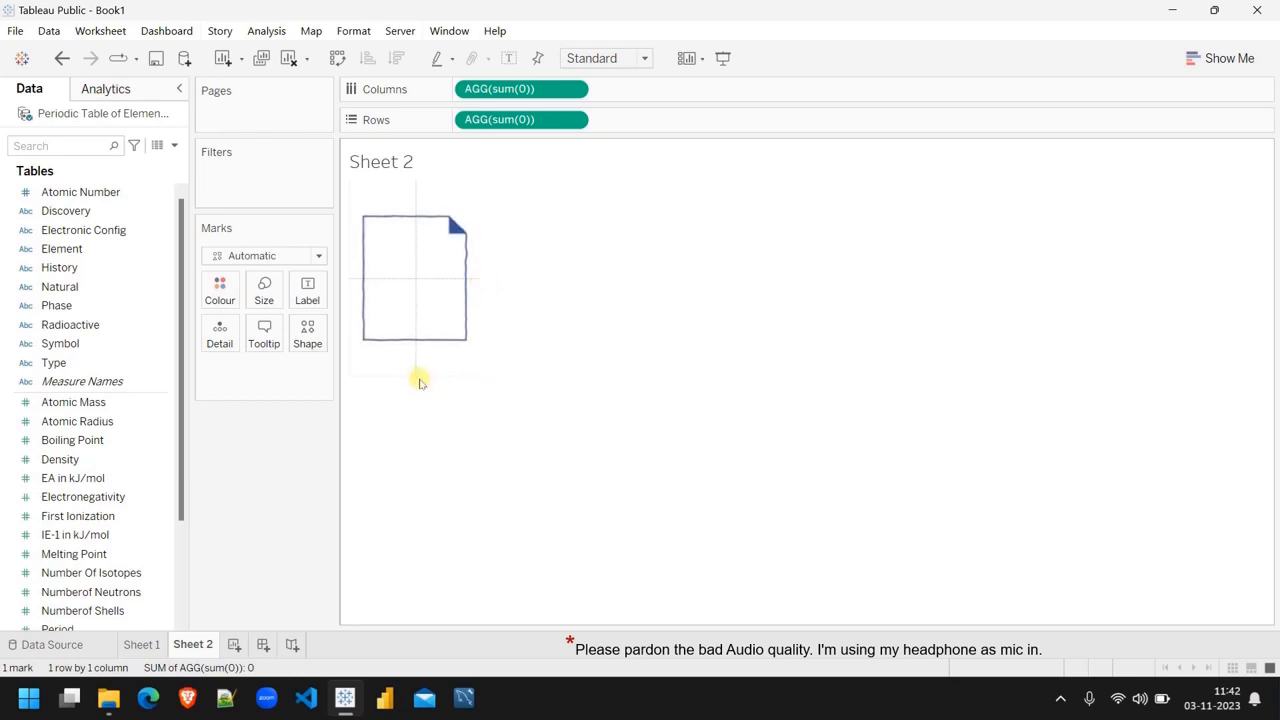
drag(420, 375, 422, 355)
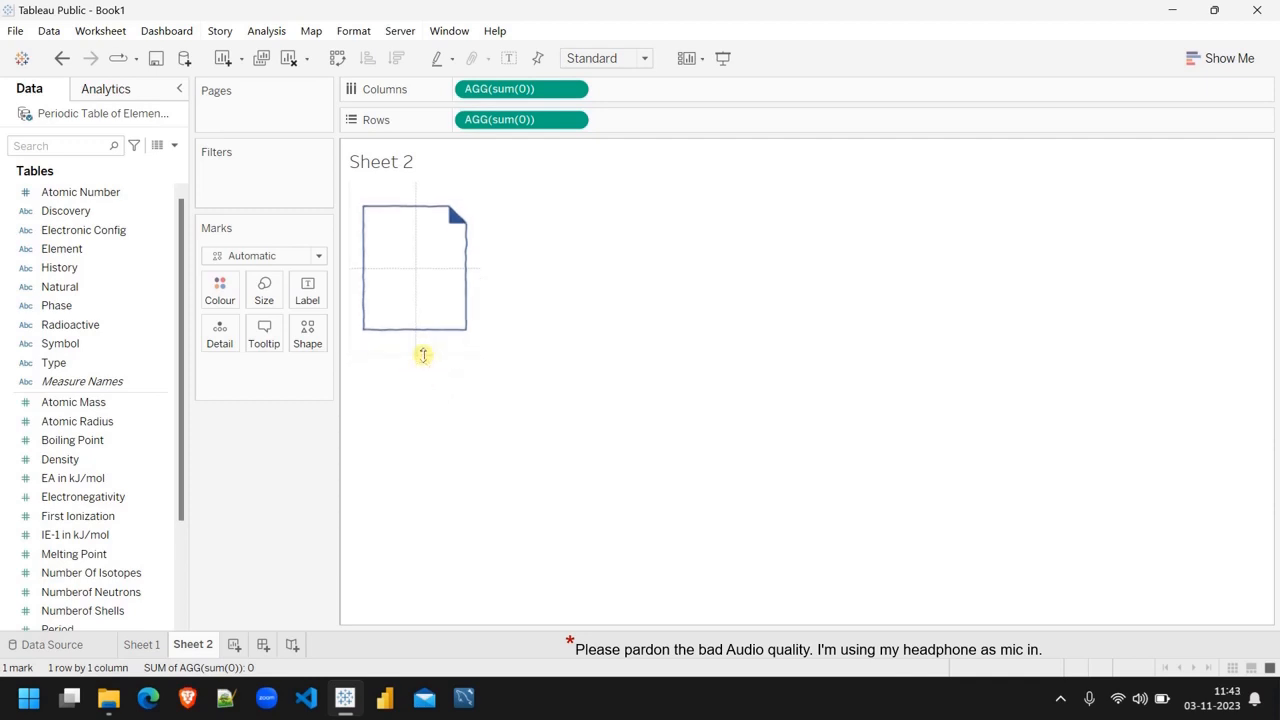
drag(423, 355, 422, 332)
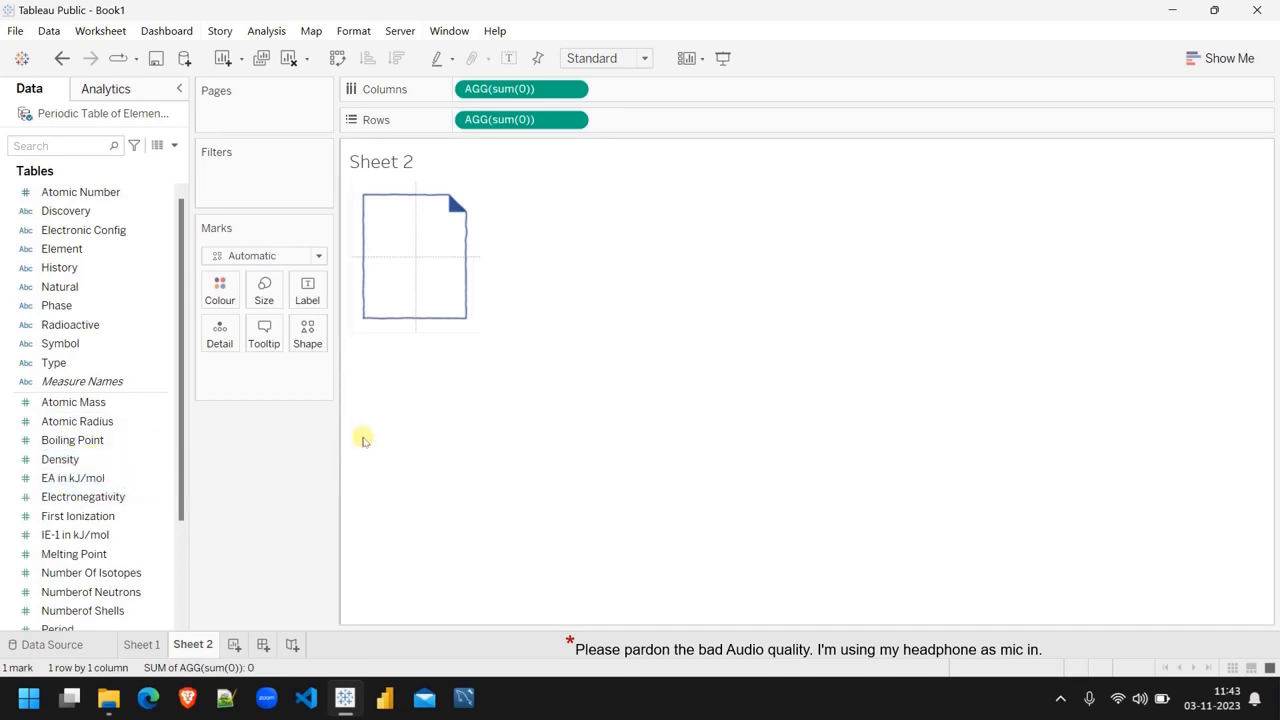
Step: Check the labels used on Sheet 1 and add Atomic Number, Symbol and Atomic Mass as labels to Sheet 2's page mark
mouse_move(394, 223)
click(140, 646)
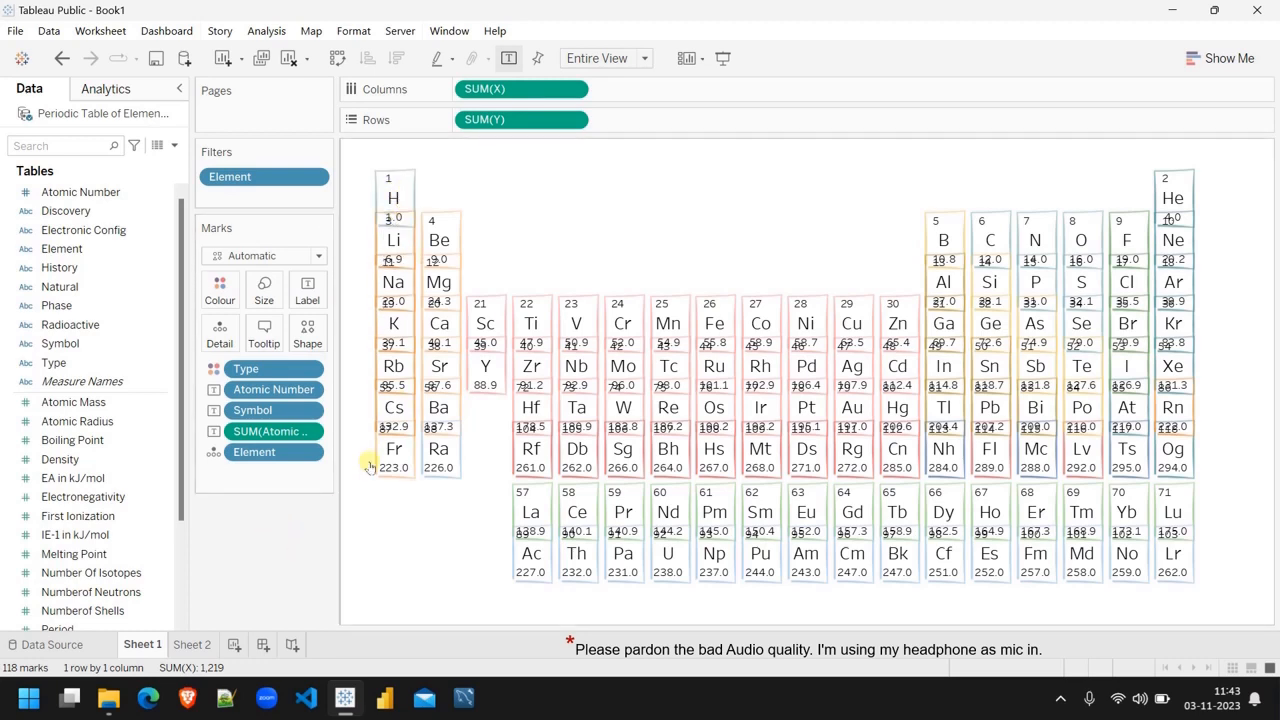
click(200, 645)
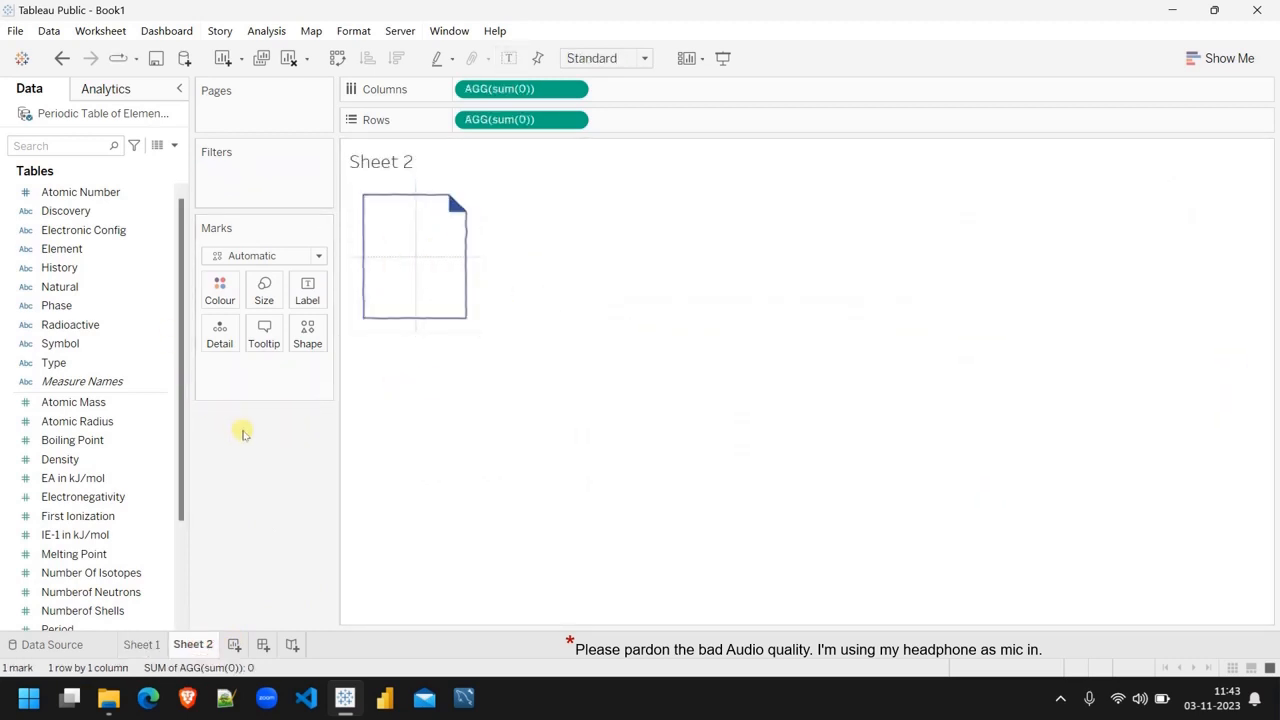
click(101, 272)
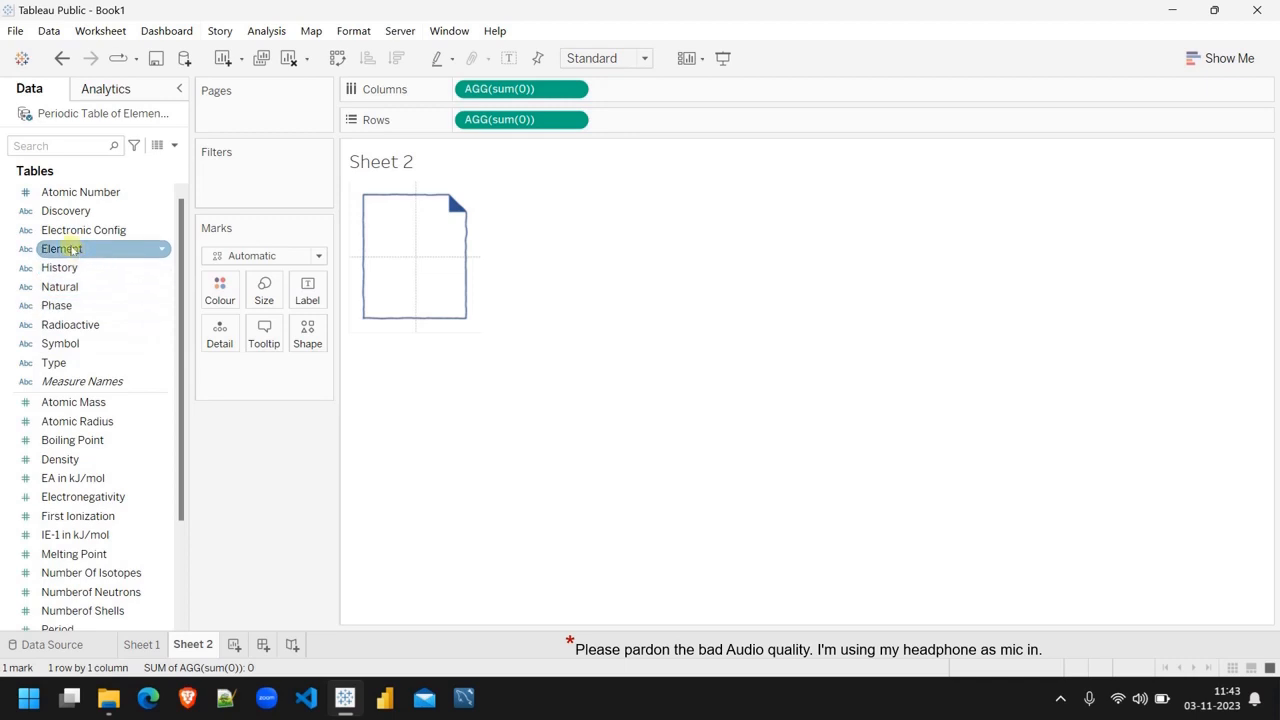
drag(79, 197, 313, 304)
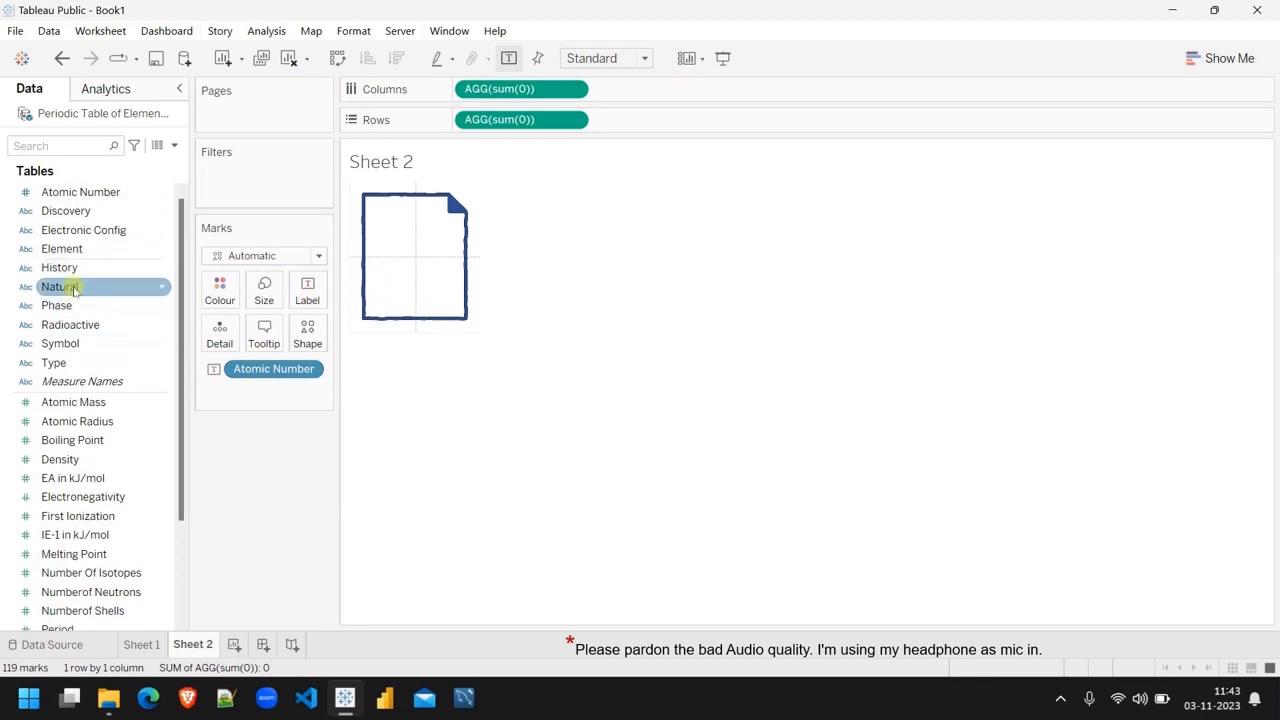
drag(71, 347, 310, 300)
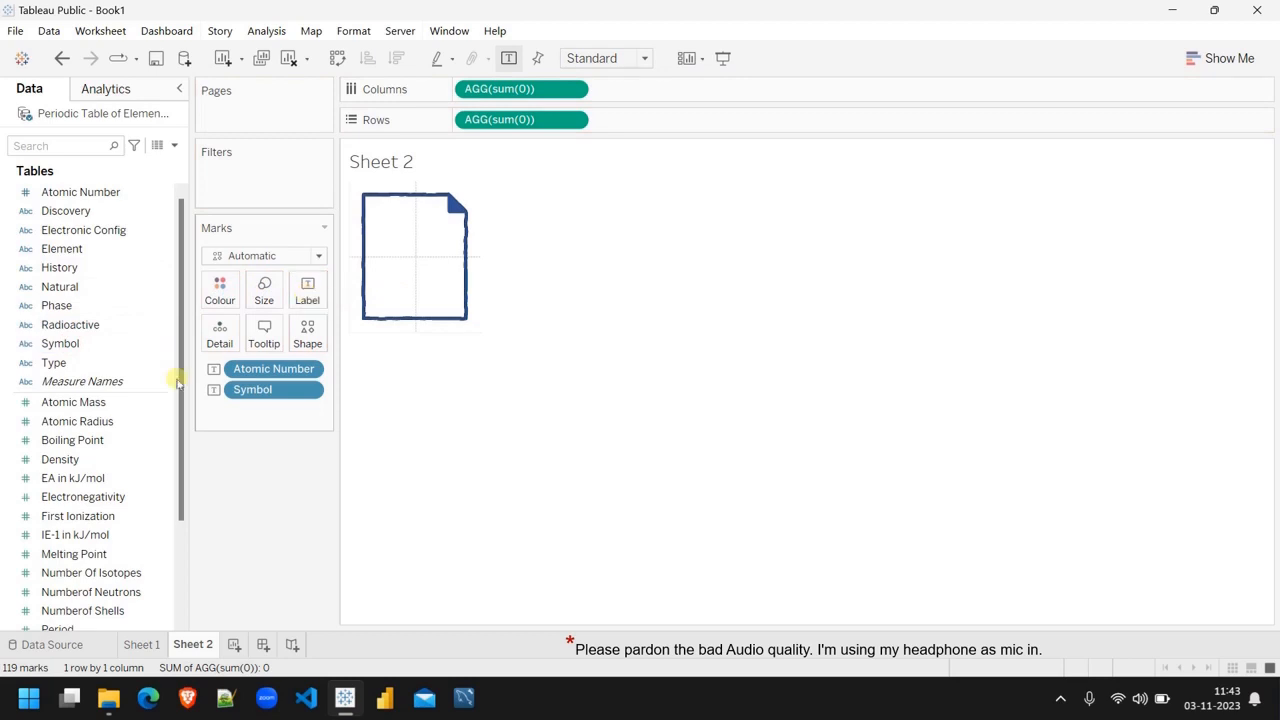
drag(93, 405, 317, 298)
drag(94, 403, 310, 296)
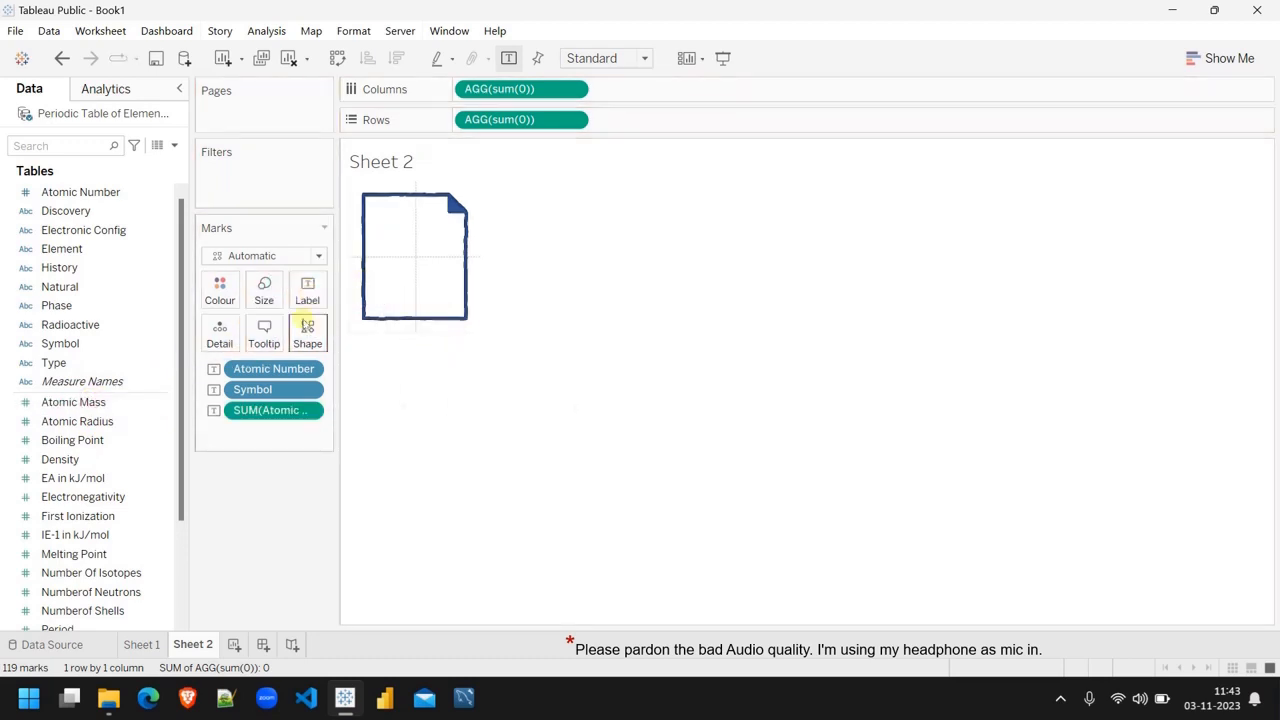
Step: Allow the mark labels to overlap other marks and set their alignment to middle centre
click(309, 293)
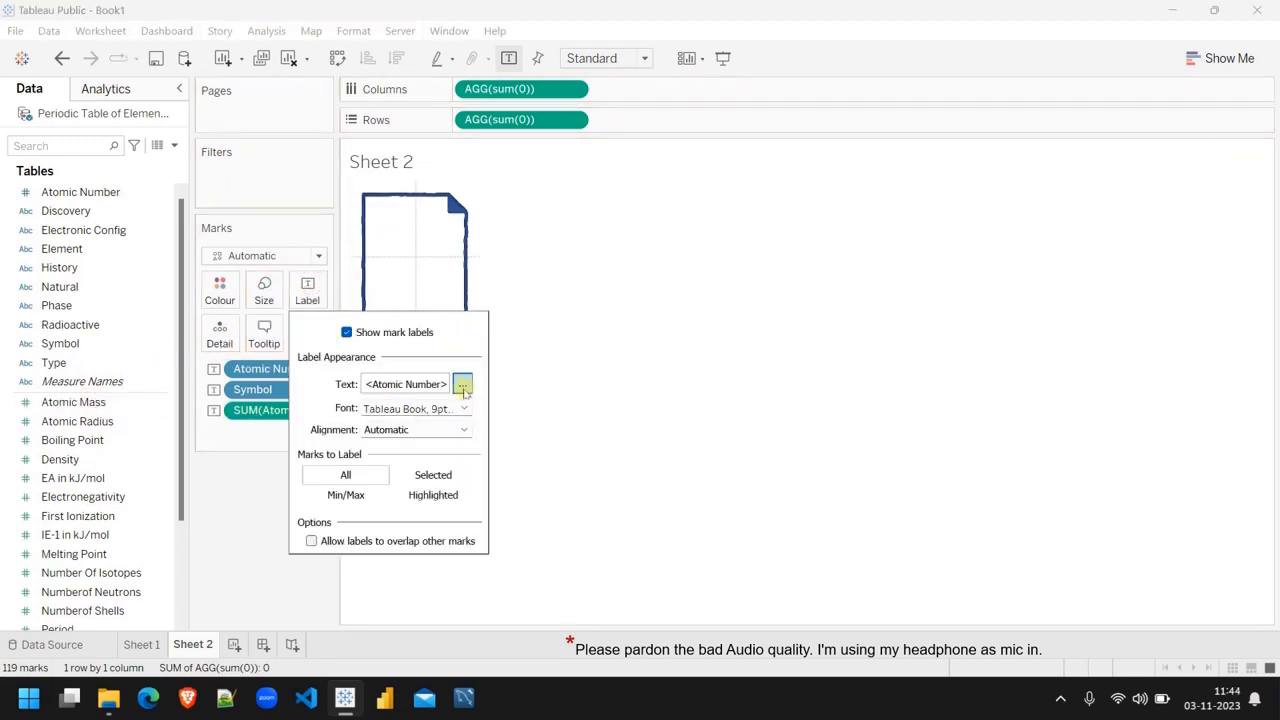
click(311, 541)
click(463, 429)
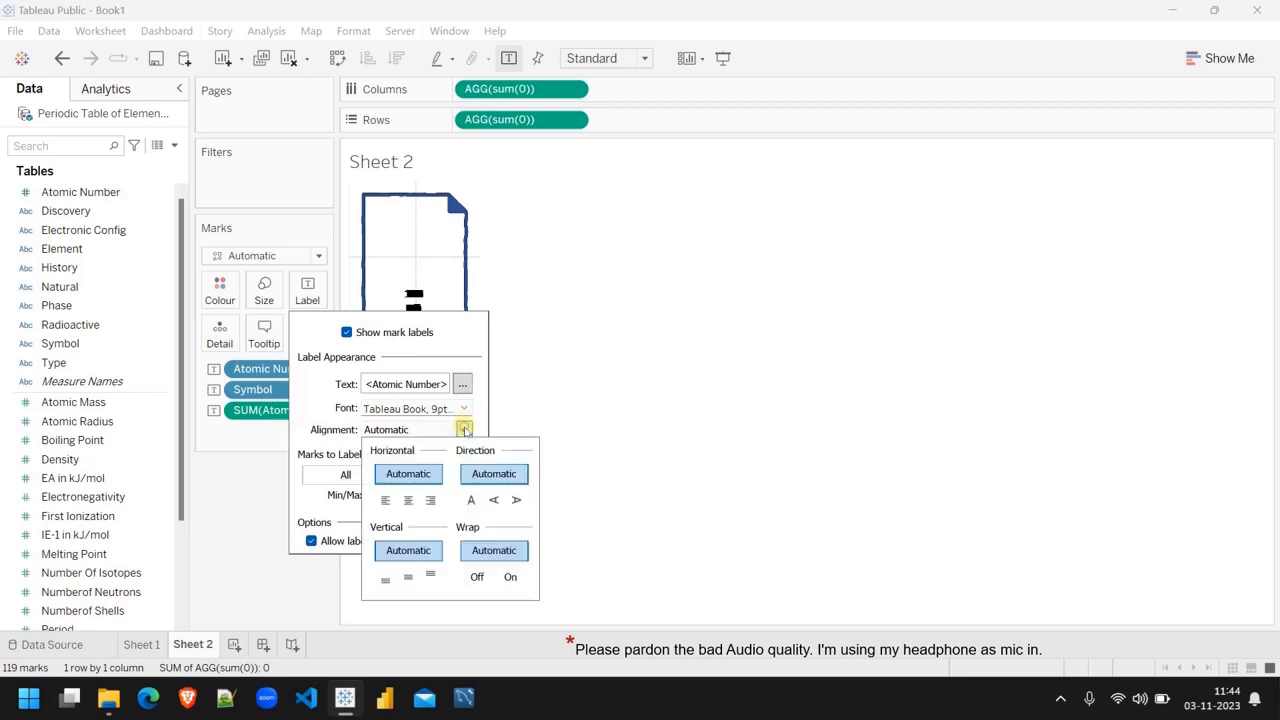
click(408, 500)
click(408, 577)
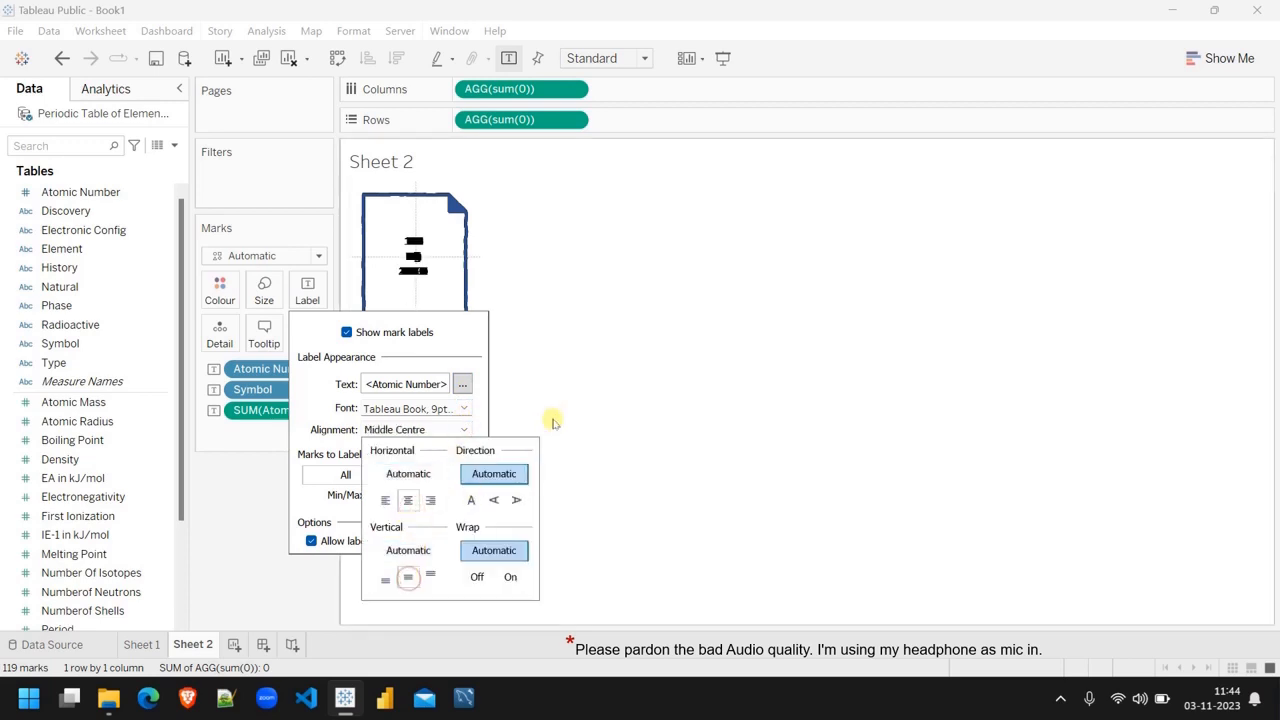
click(549, 380)
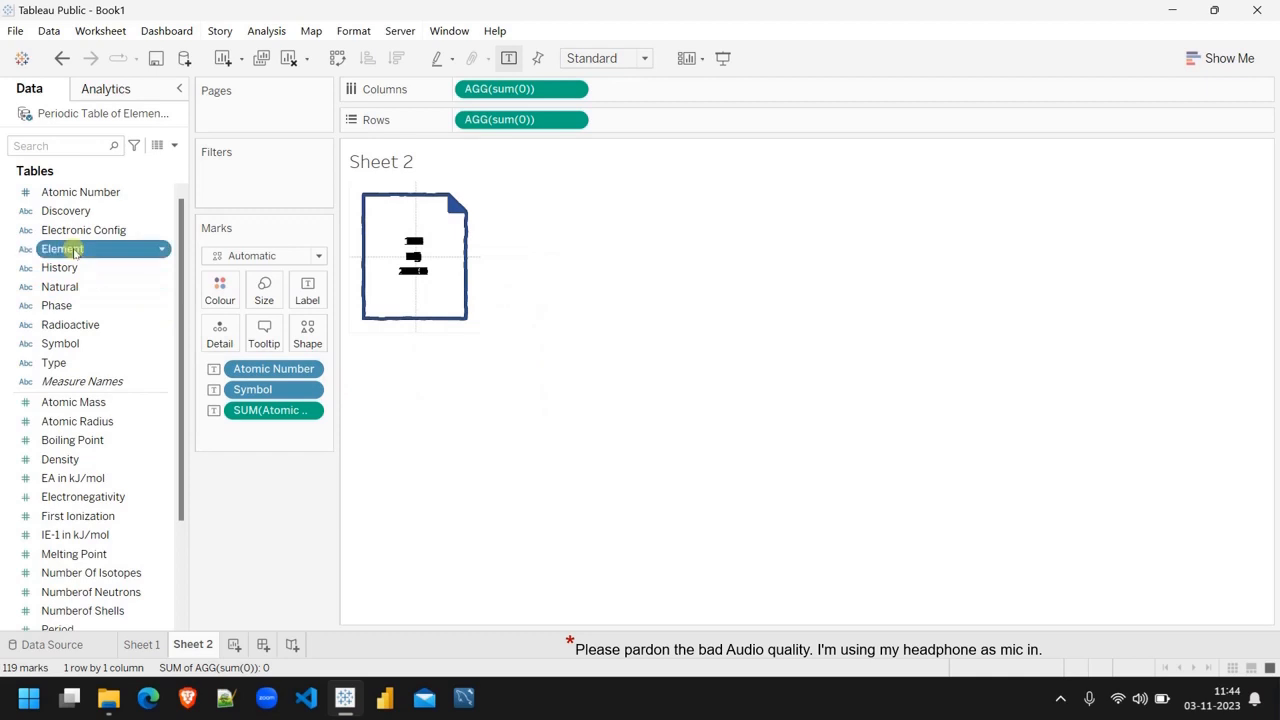
Step: Filter Sheet 2 by Element, including every value except Null
drag(73, 252, 242, 194)
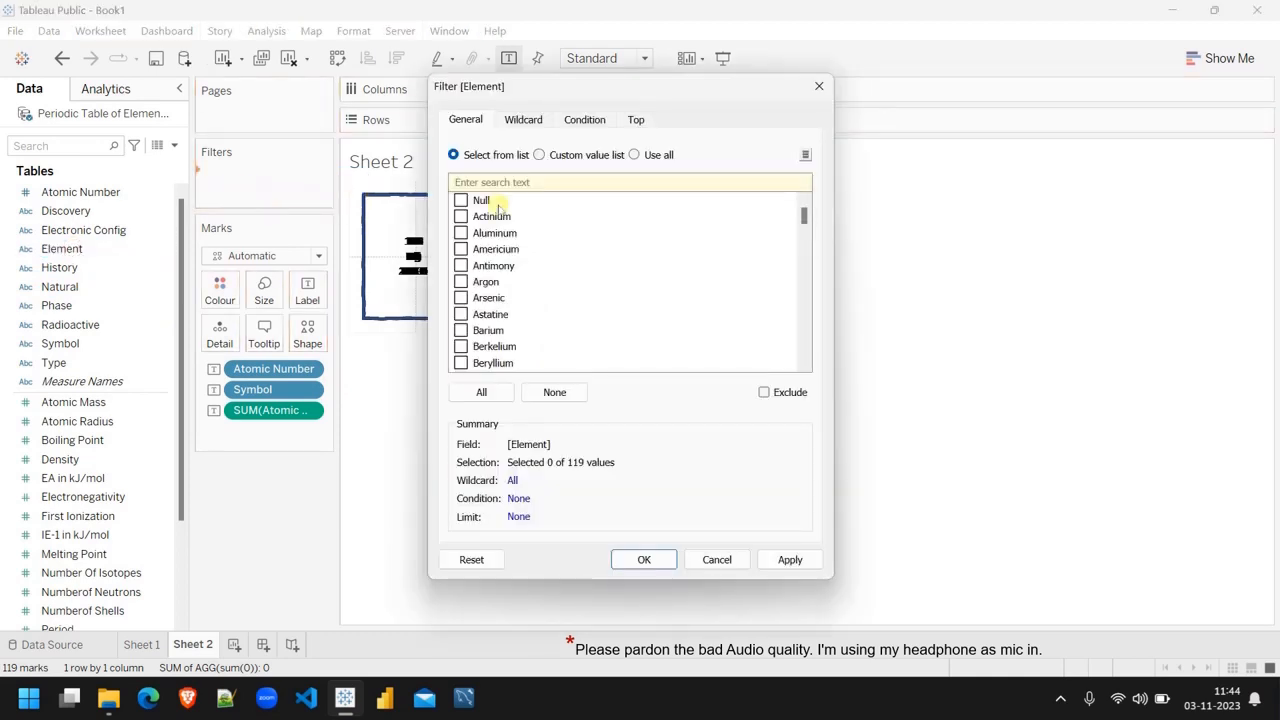
click(466, 391)
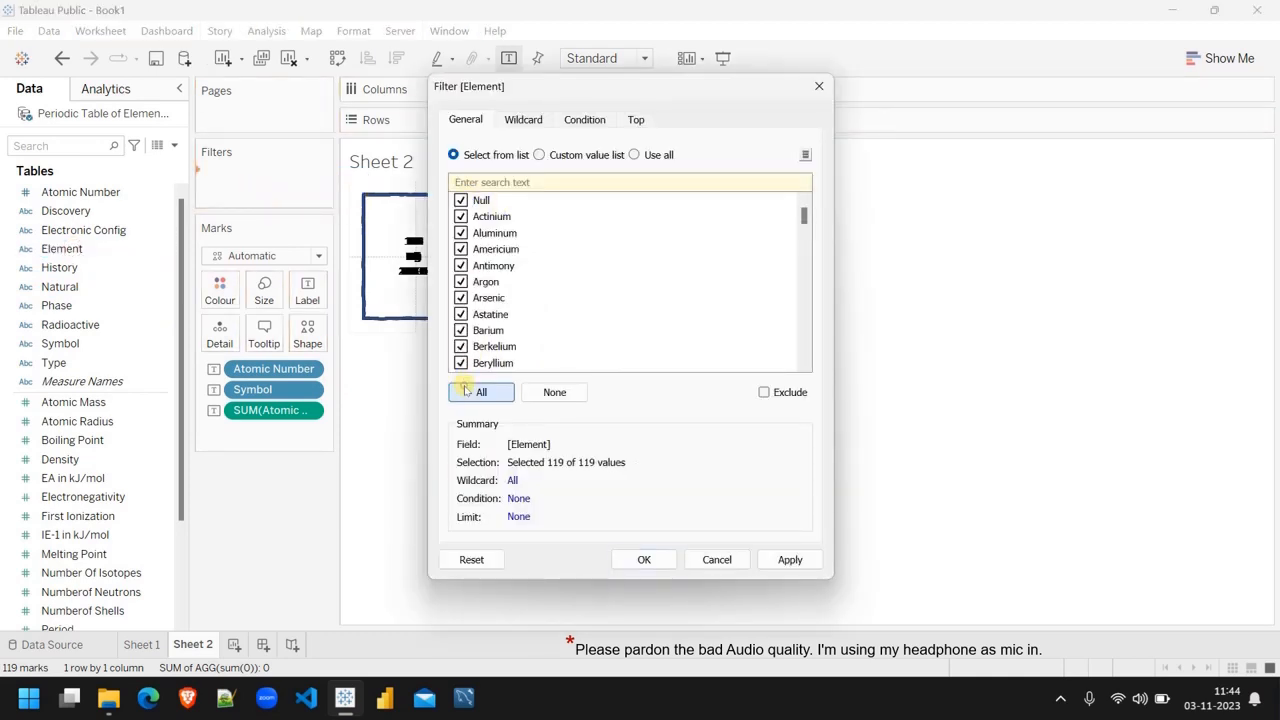
click(461, 200)
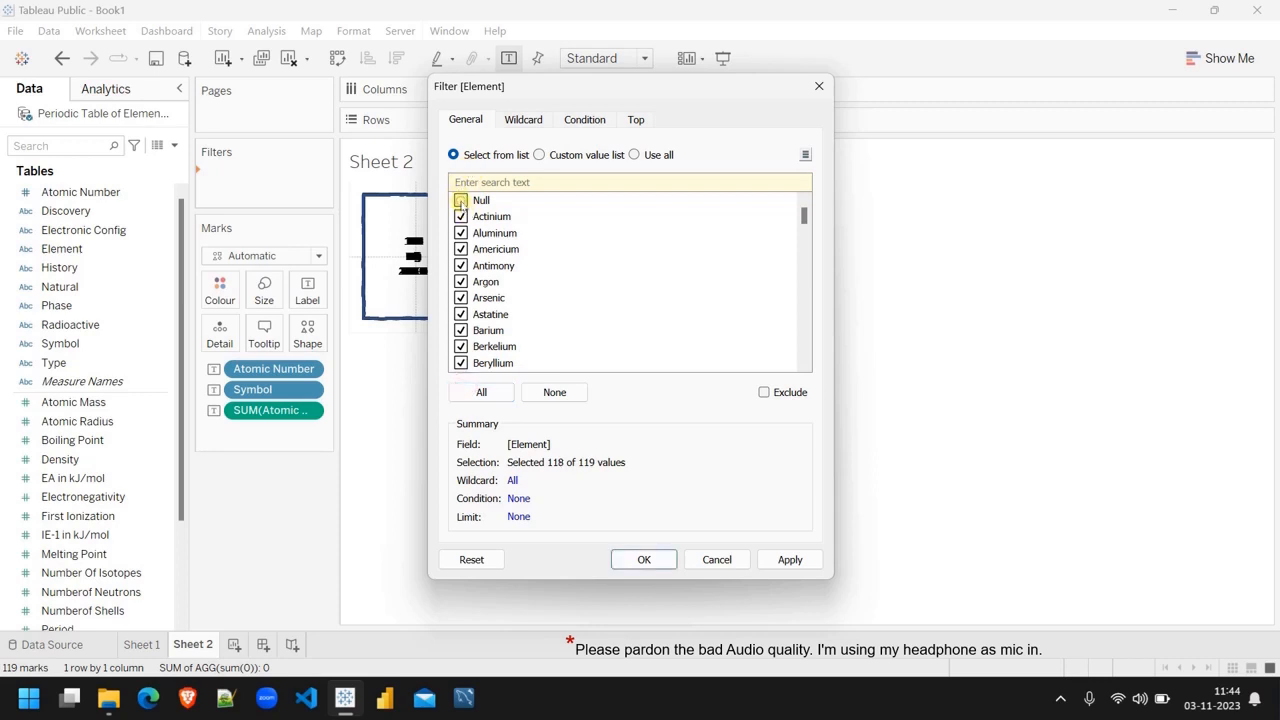
click(788, 559)
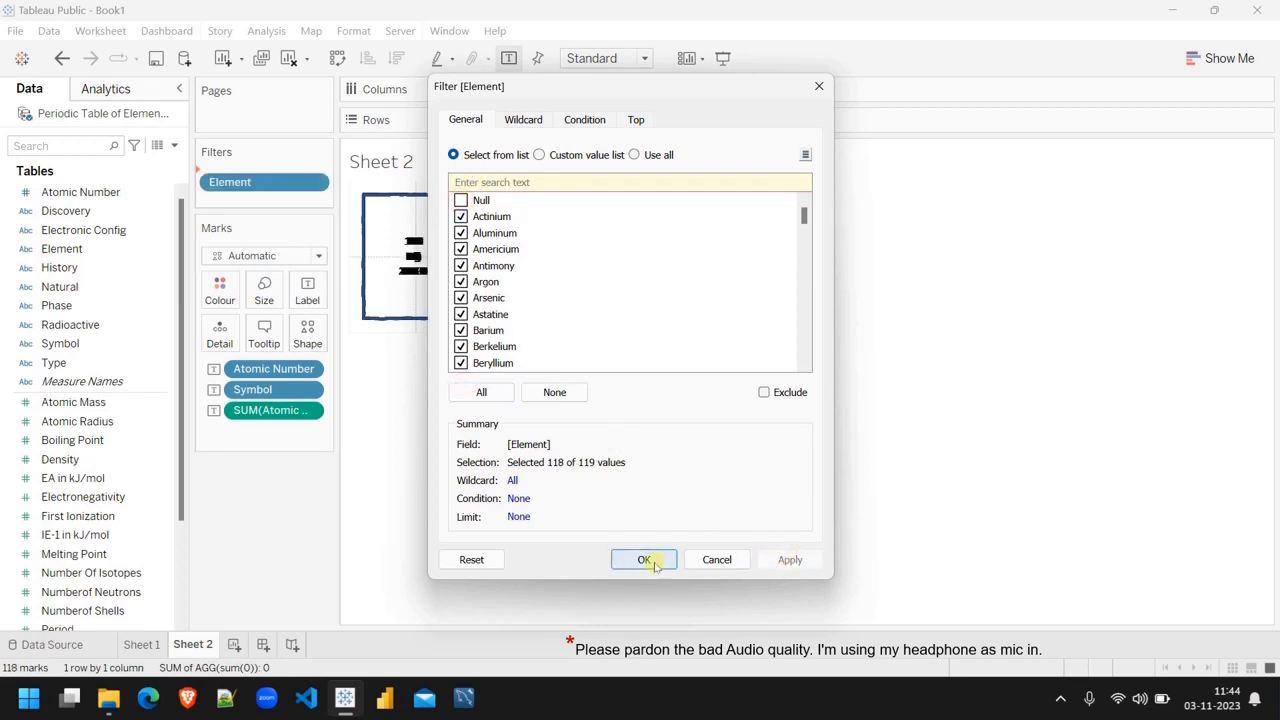
click(652, 563)
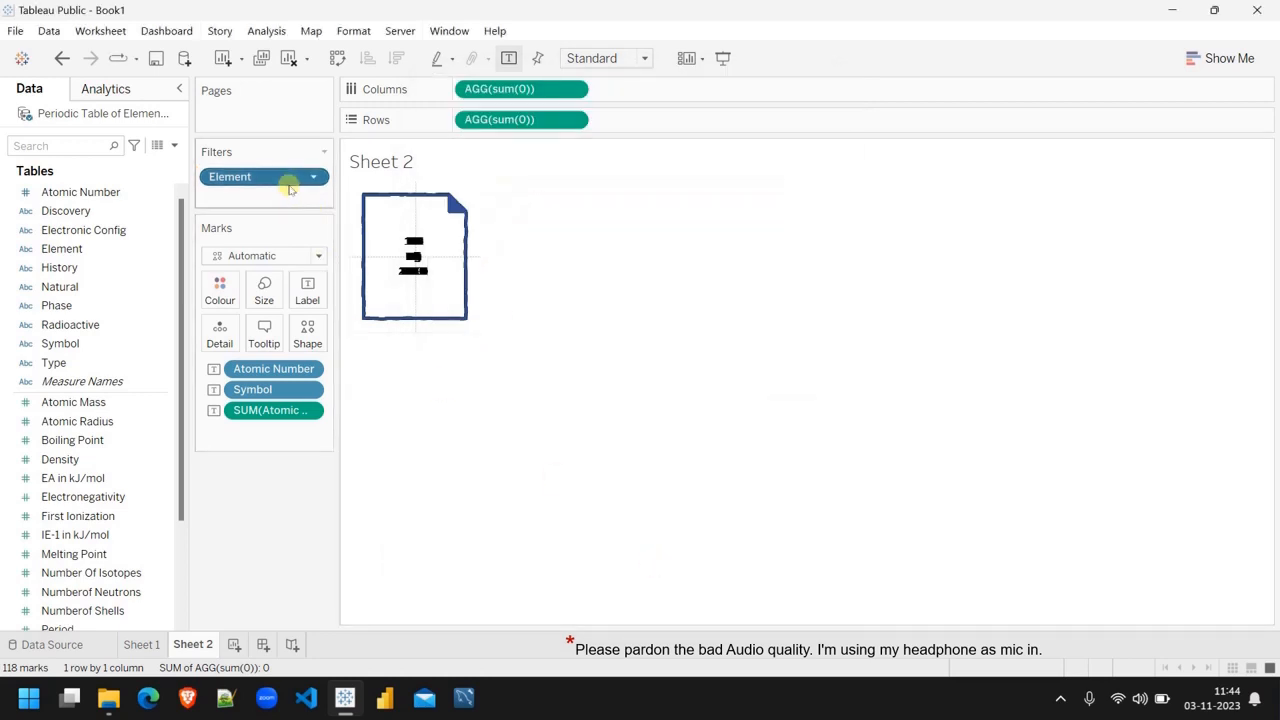
Step: Show the Element filter as a single-value dropdown and choose Argon
right_click(290, 188)
click(360, 223)
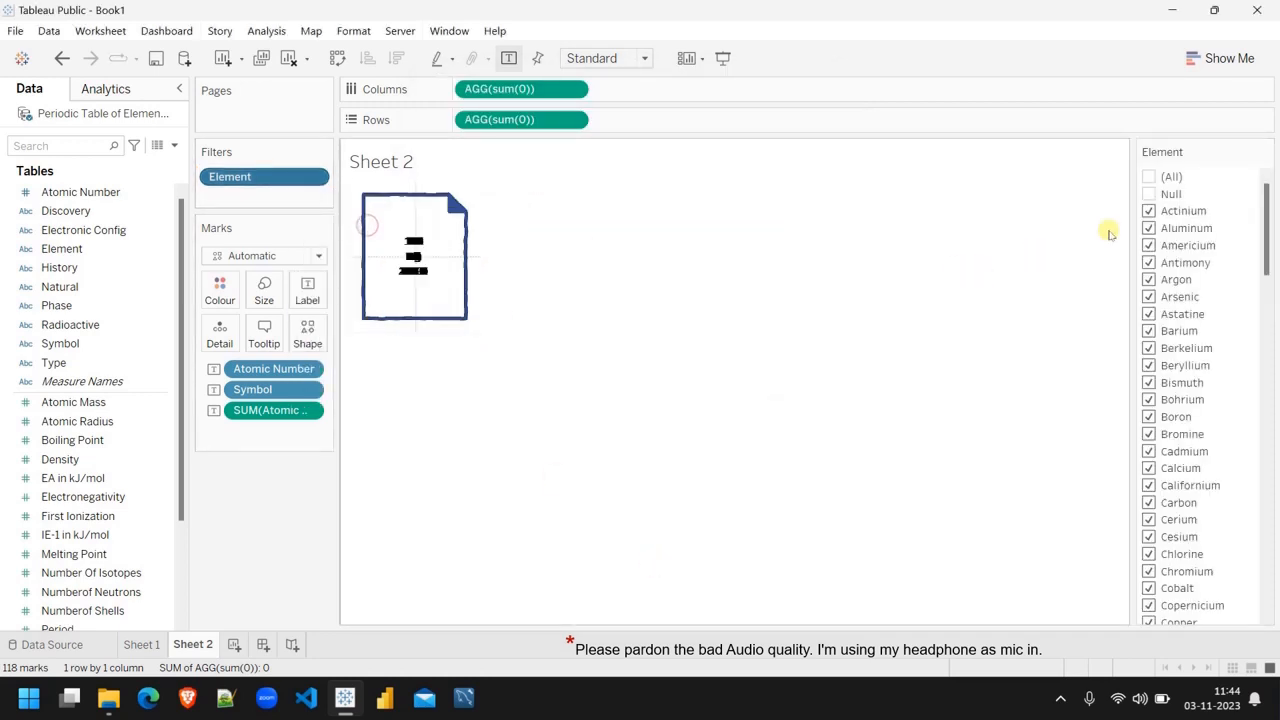
click(1264, 151)
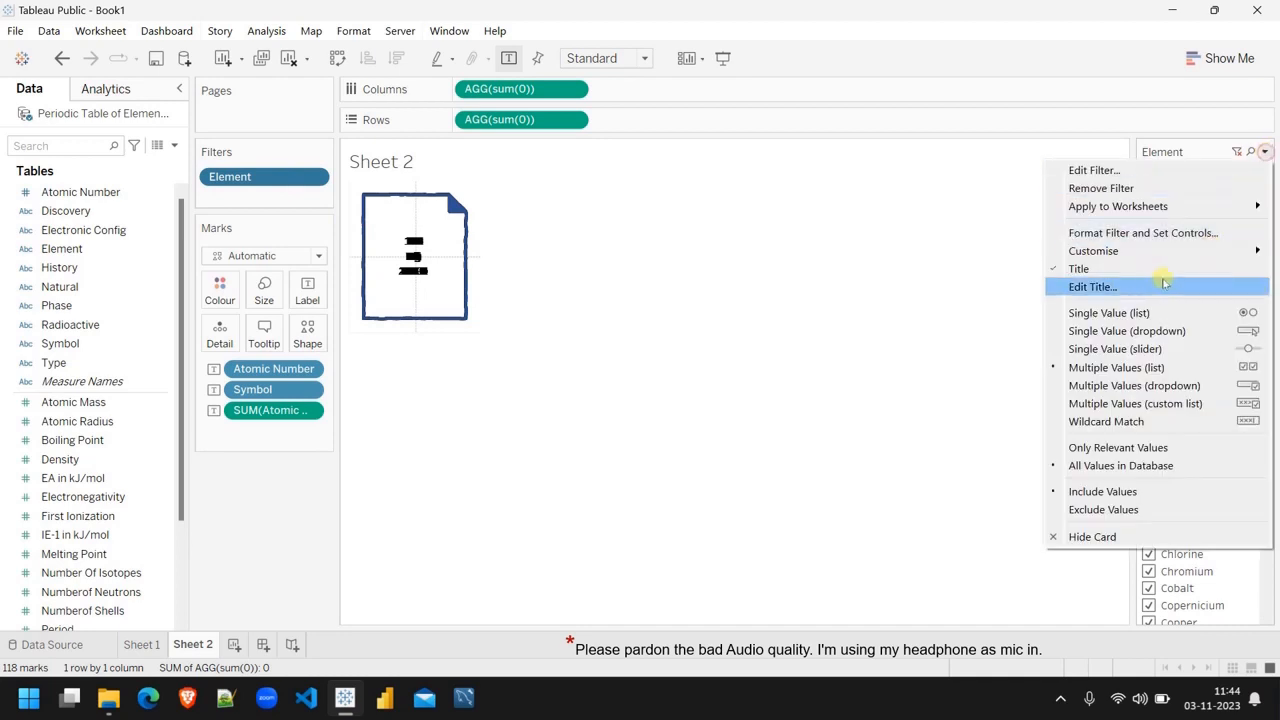
click(1140, 330)
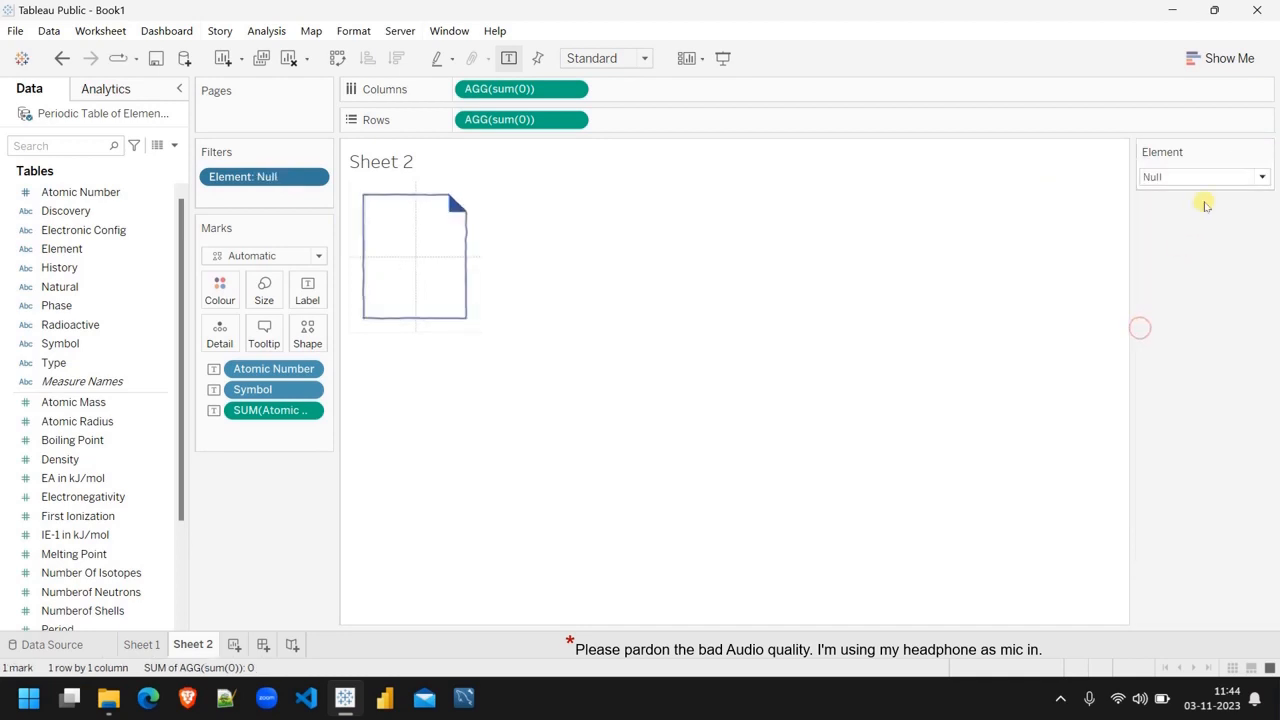
click(1226, 174)
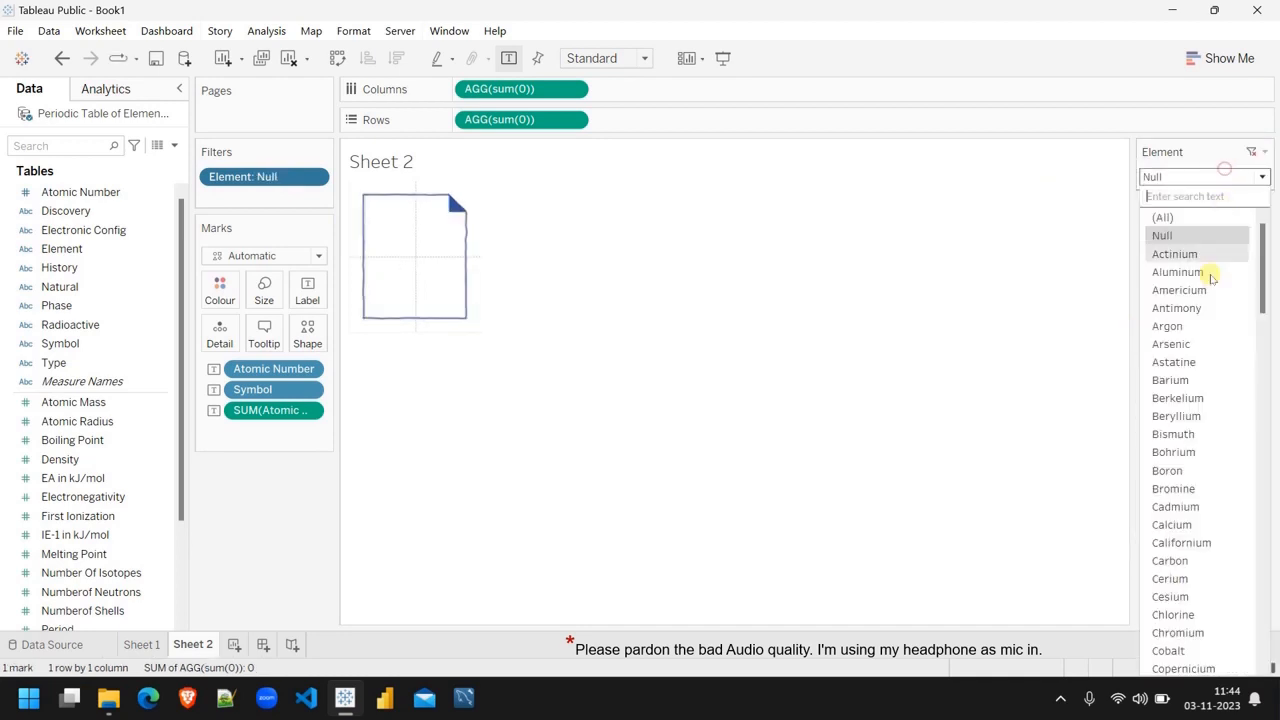
click(1196, 326)
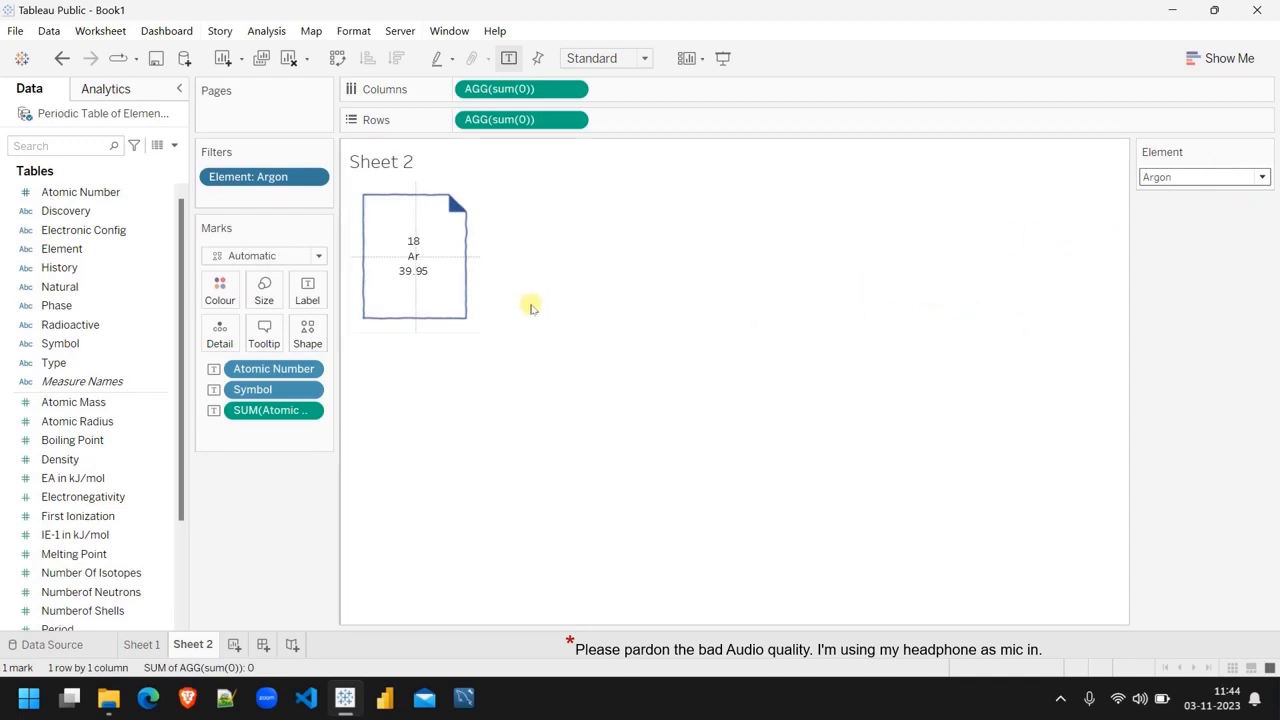
Step: Open the label text of Sheet 2's page mark for editing
click(308, 290)
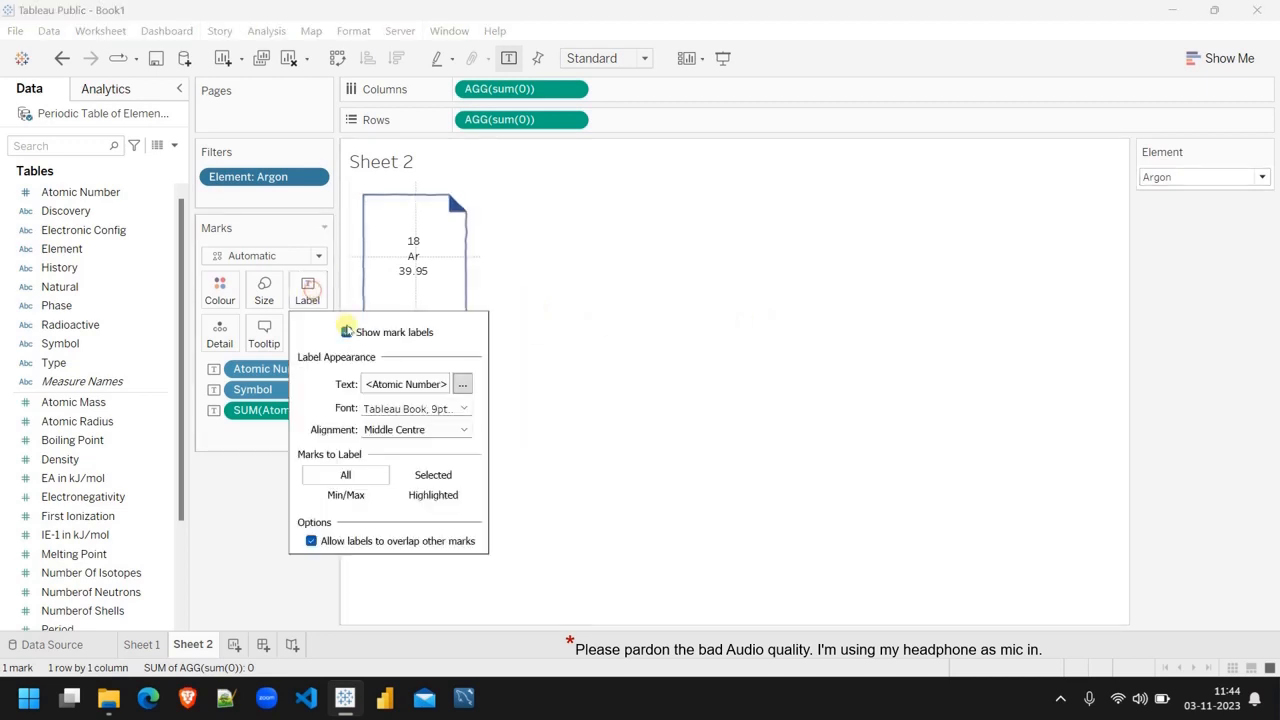
click(461, 385)
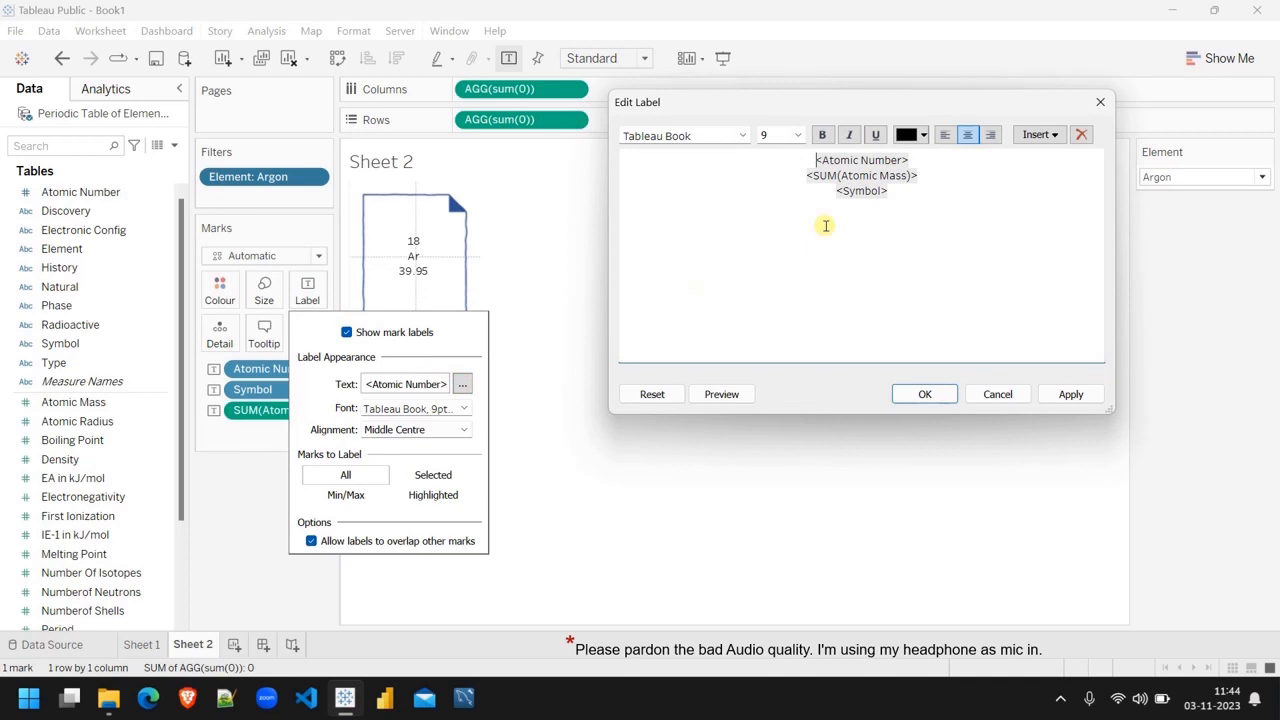
Step: Try font size 26 on the label's Atomic Mass line and return all label text to size 9
drag(922, 175, 806, 176)
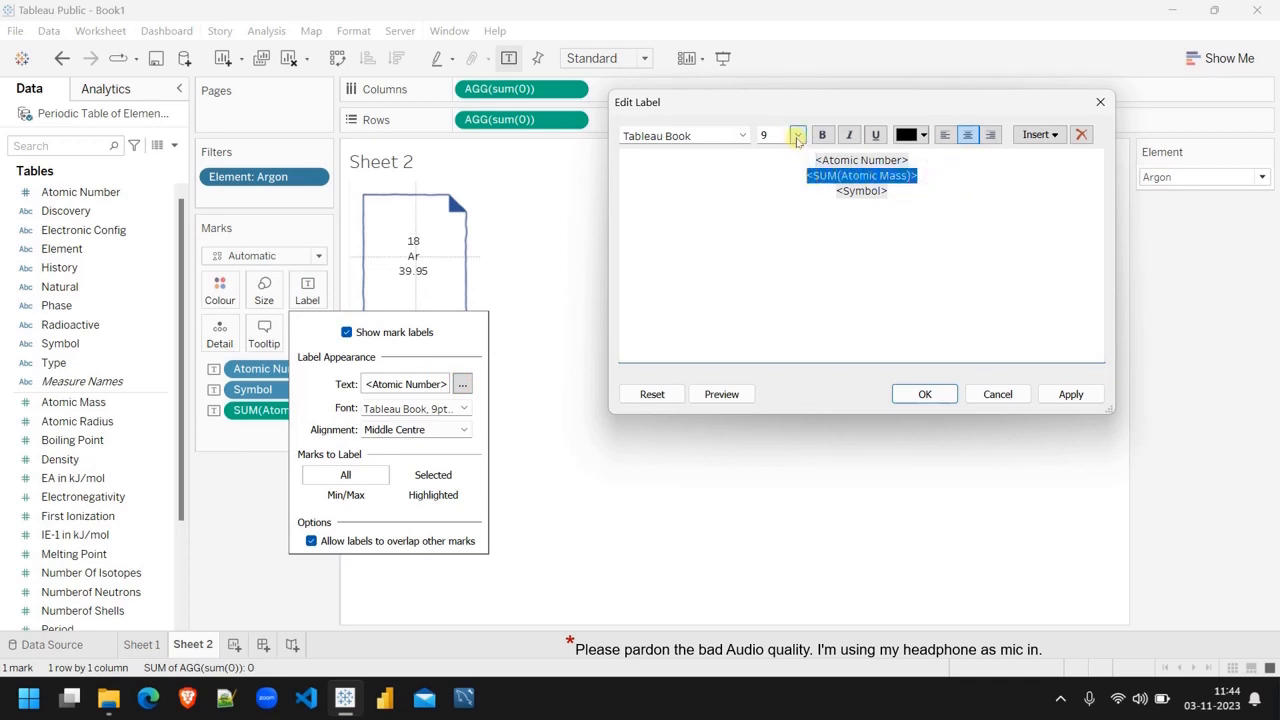
click(796, 135)
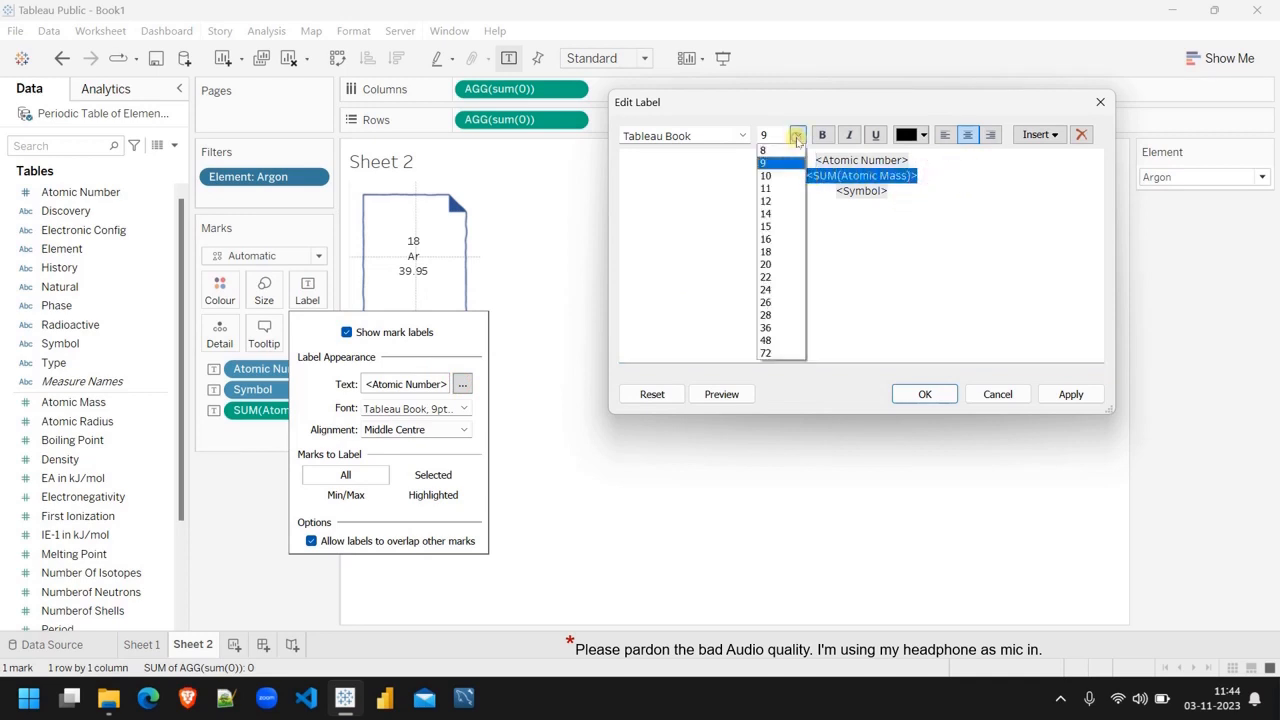
click(768, 302)
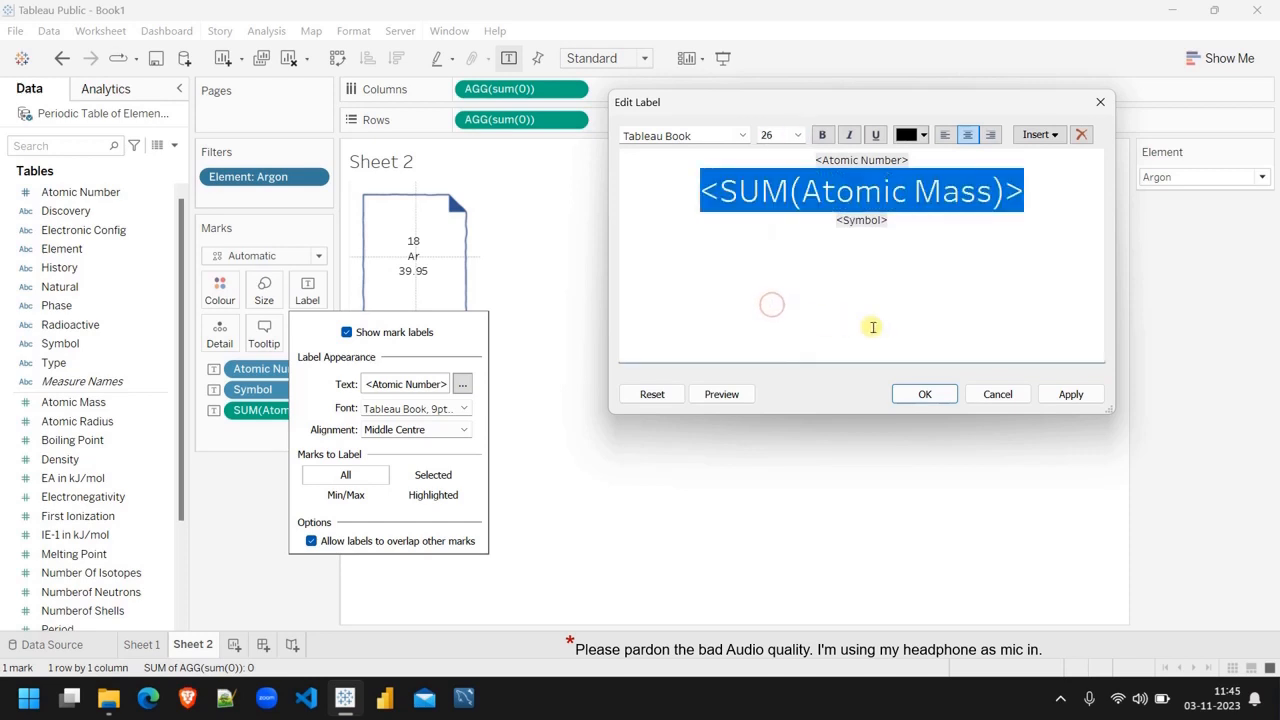
click(1068, 394)
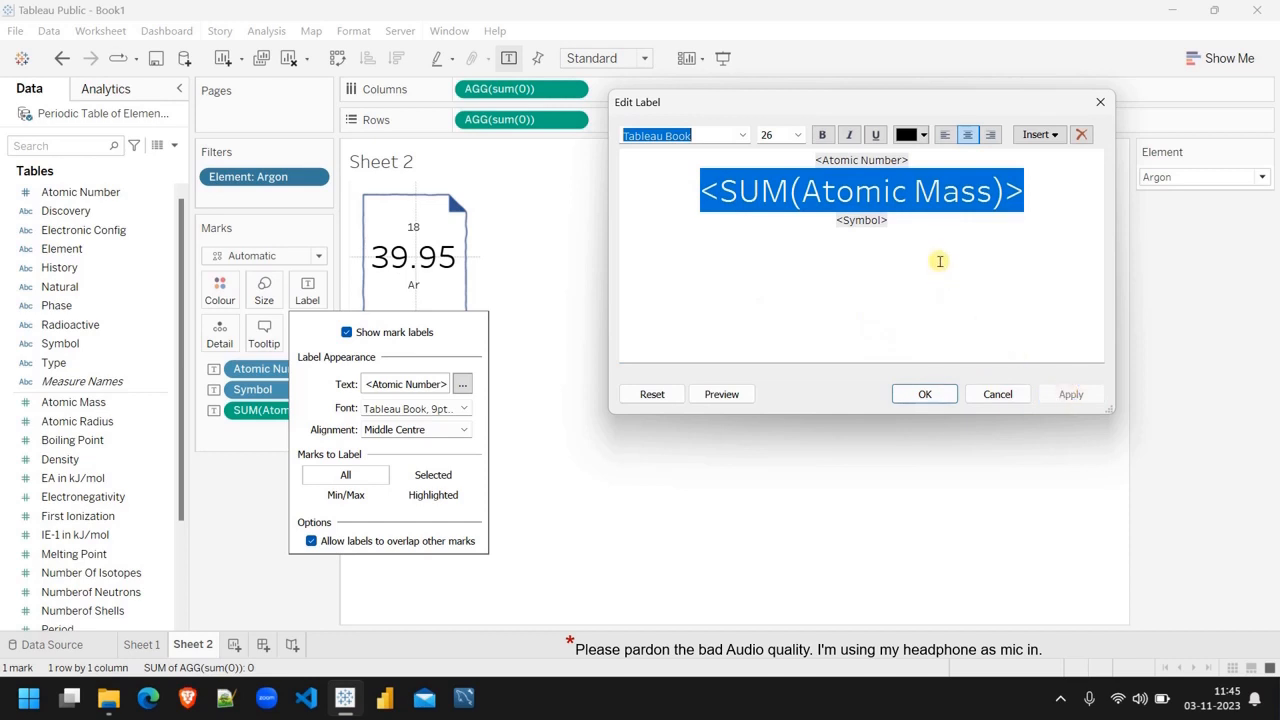
drag(933, 215, 786, 157)
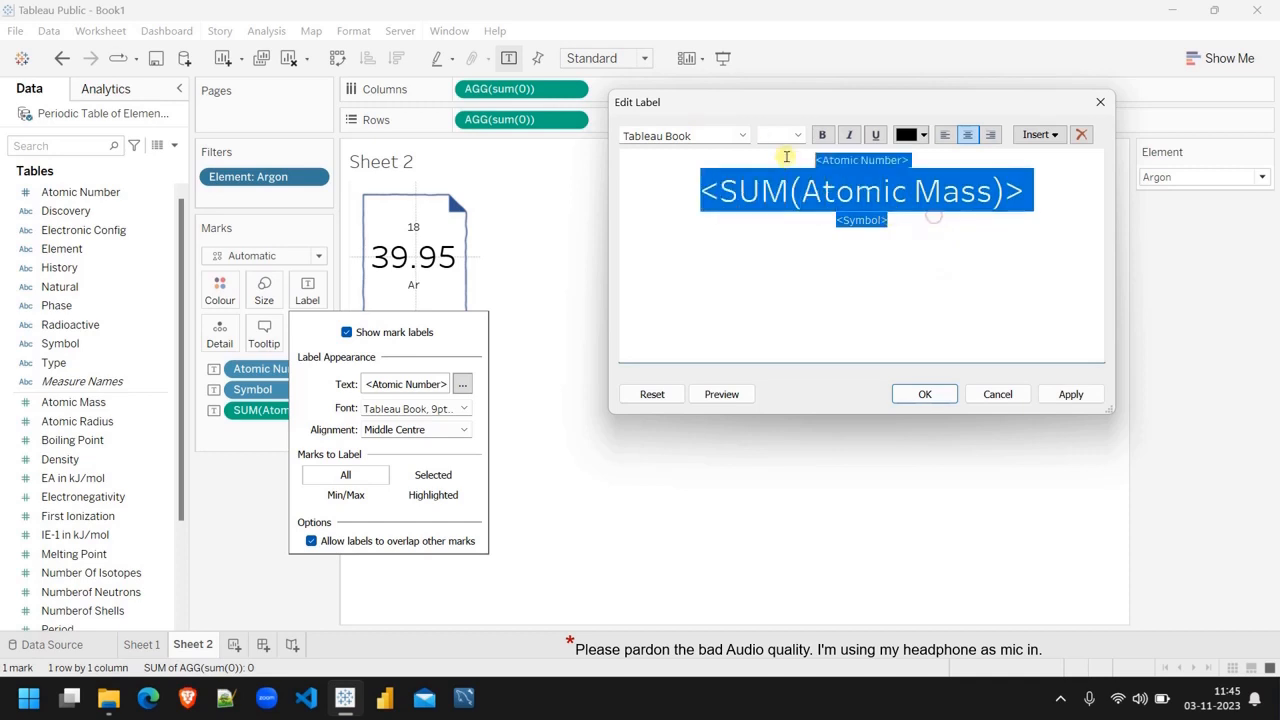
click(793, 136)
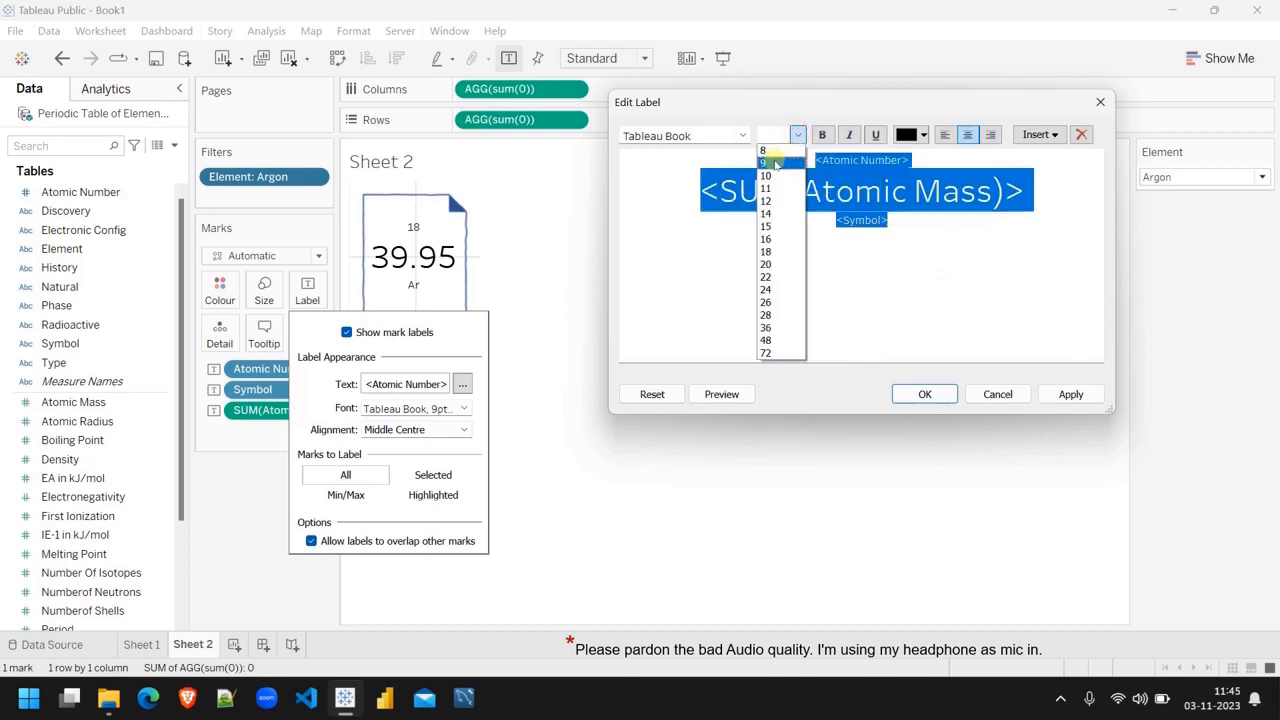
click(773, 160)
Step: Move the Symbol field in the label text to its own line between Atomic Number and Atomic Mass
drag(889, 196, 832, 190)
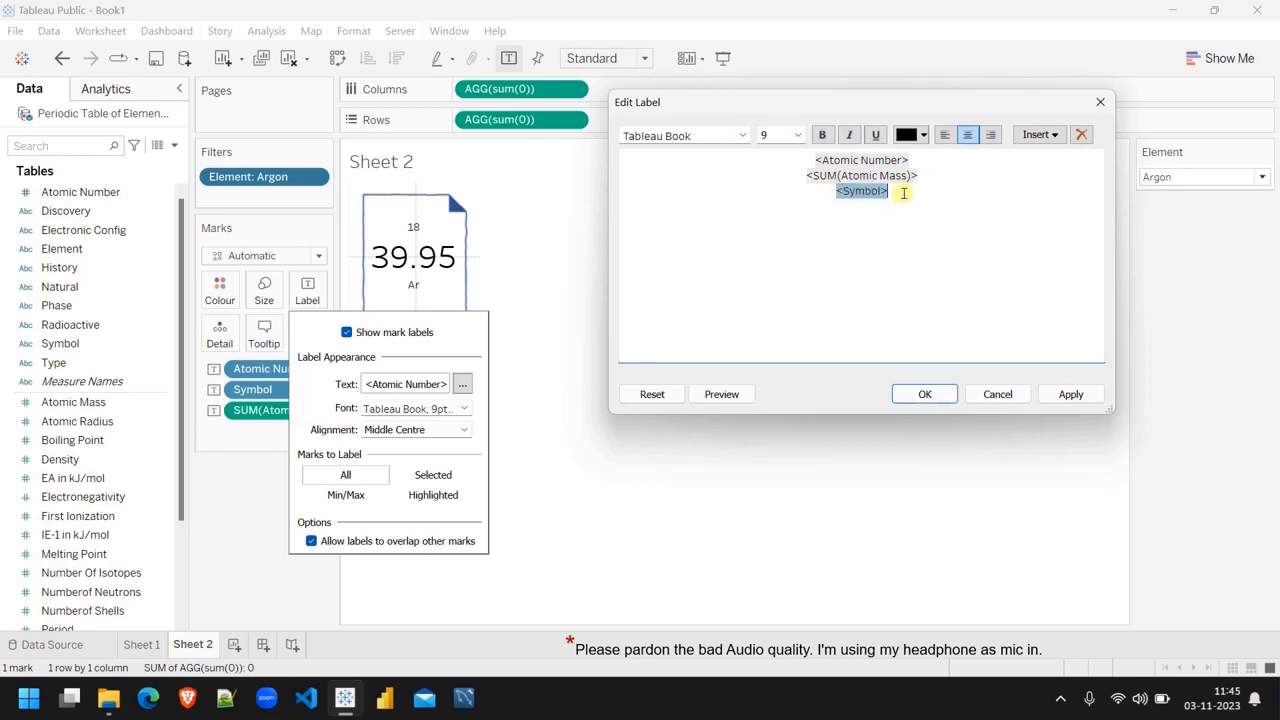
drag(902, 192, 828, 190)
key(ctrl+c)
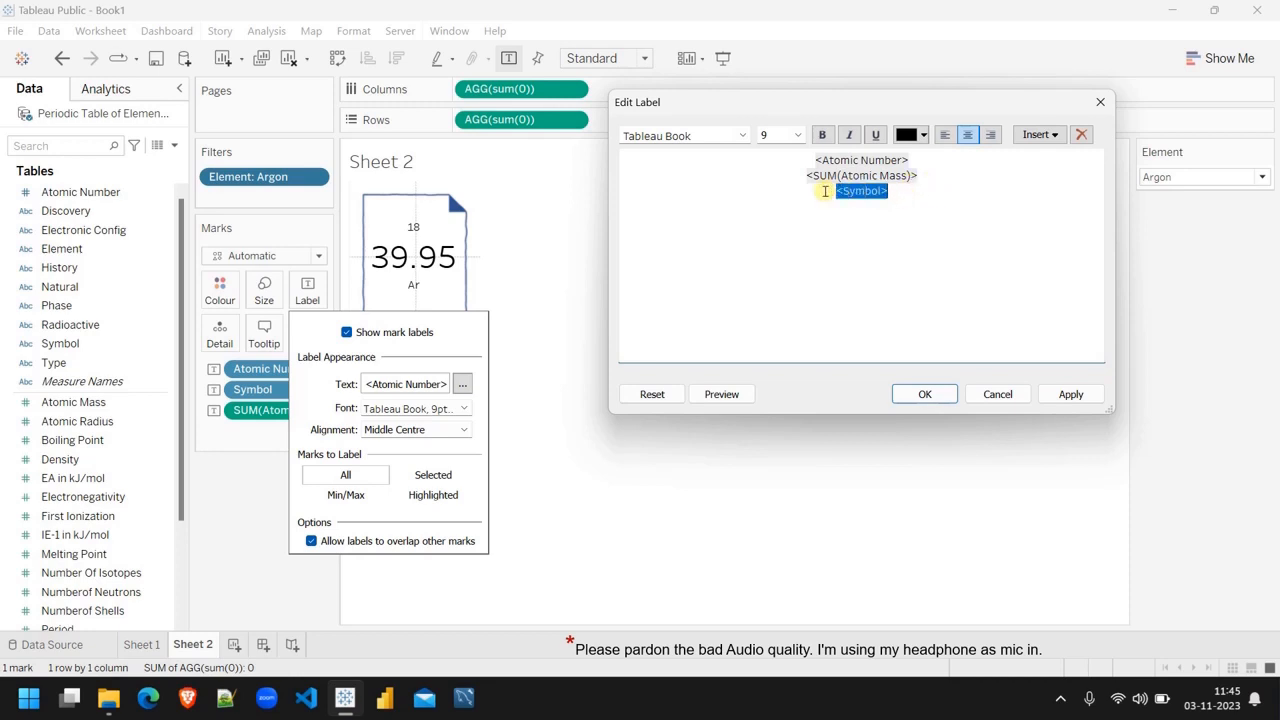
key(BackSpace)
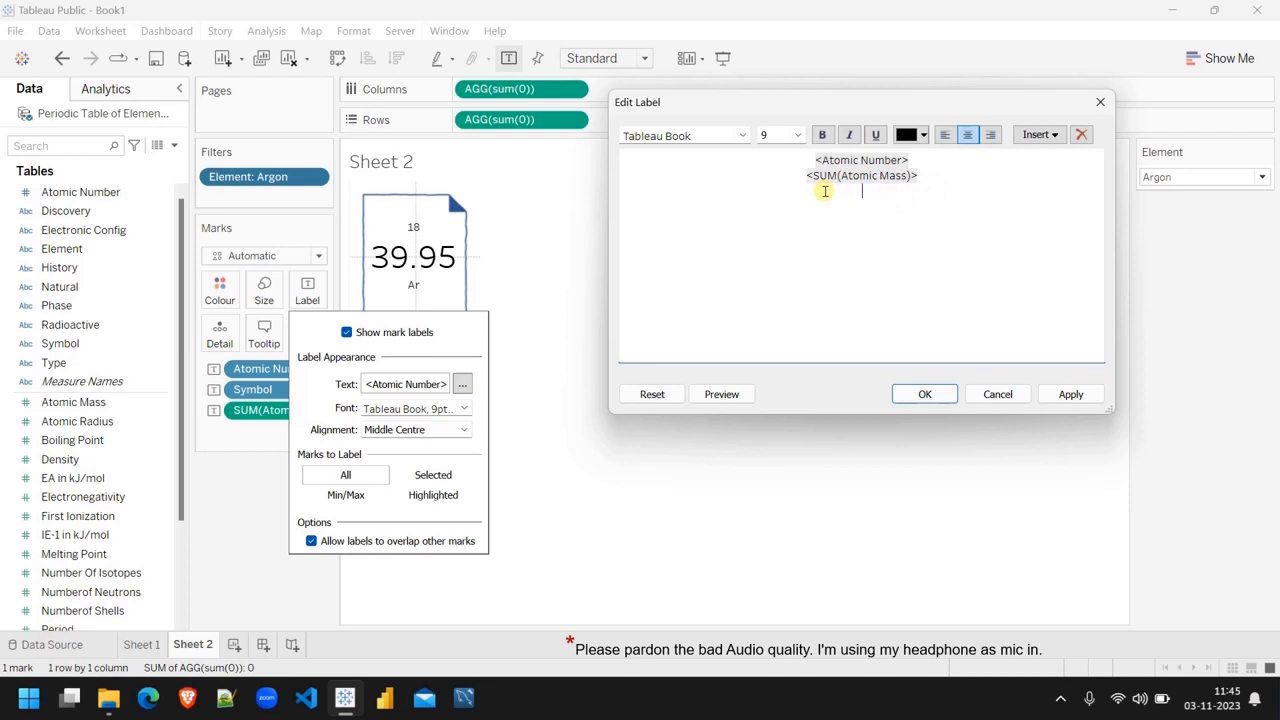
click(909, 158)
key(Return)
key(ctrl+v)
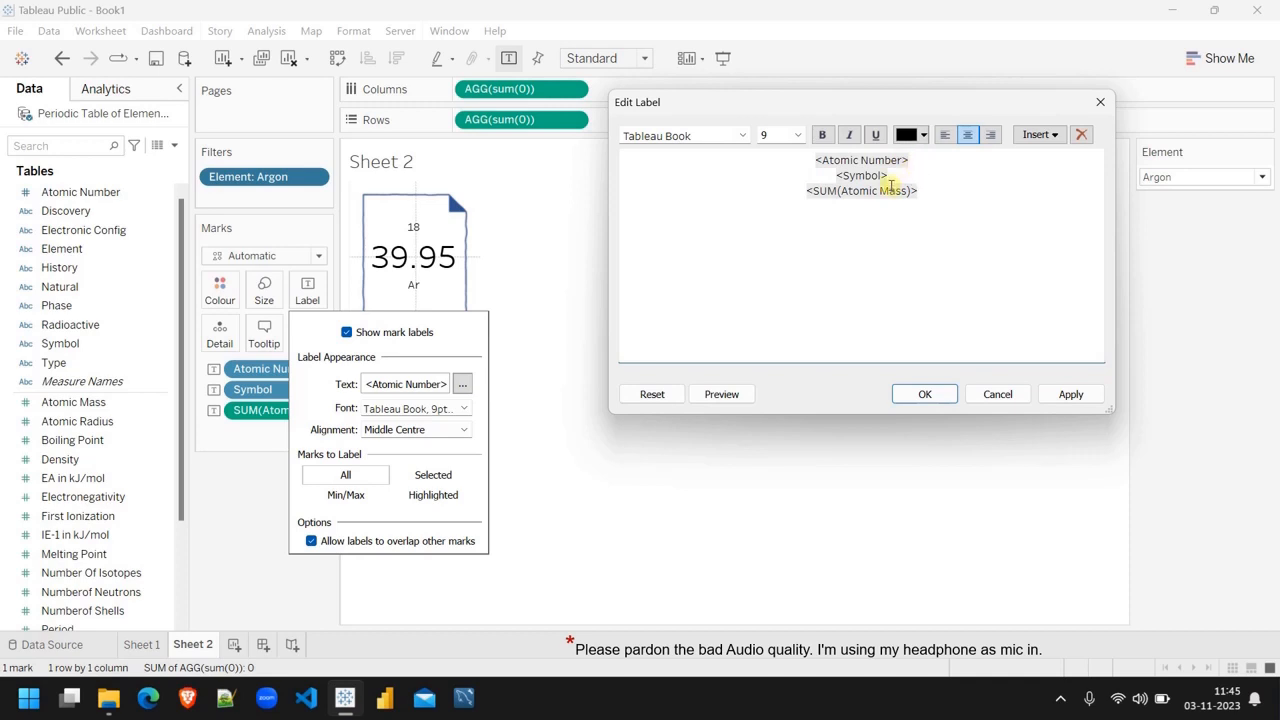
Step: Set the label's Symbol line to font size 22 and apply it to the mark
drag(888, 175, 835, 175)
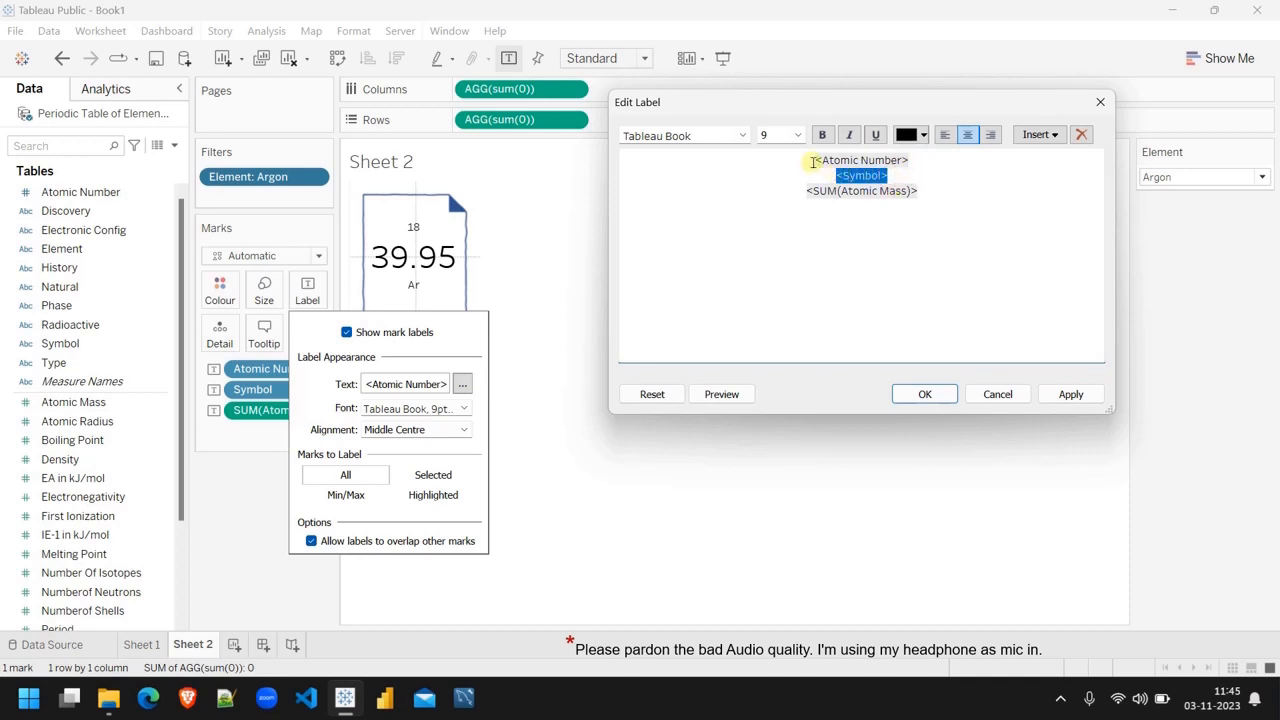
click(797, 134)
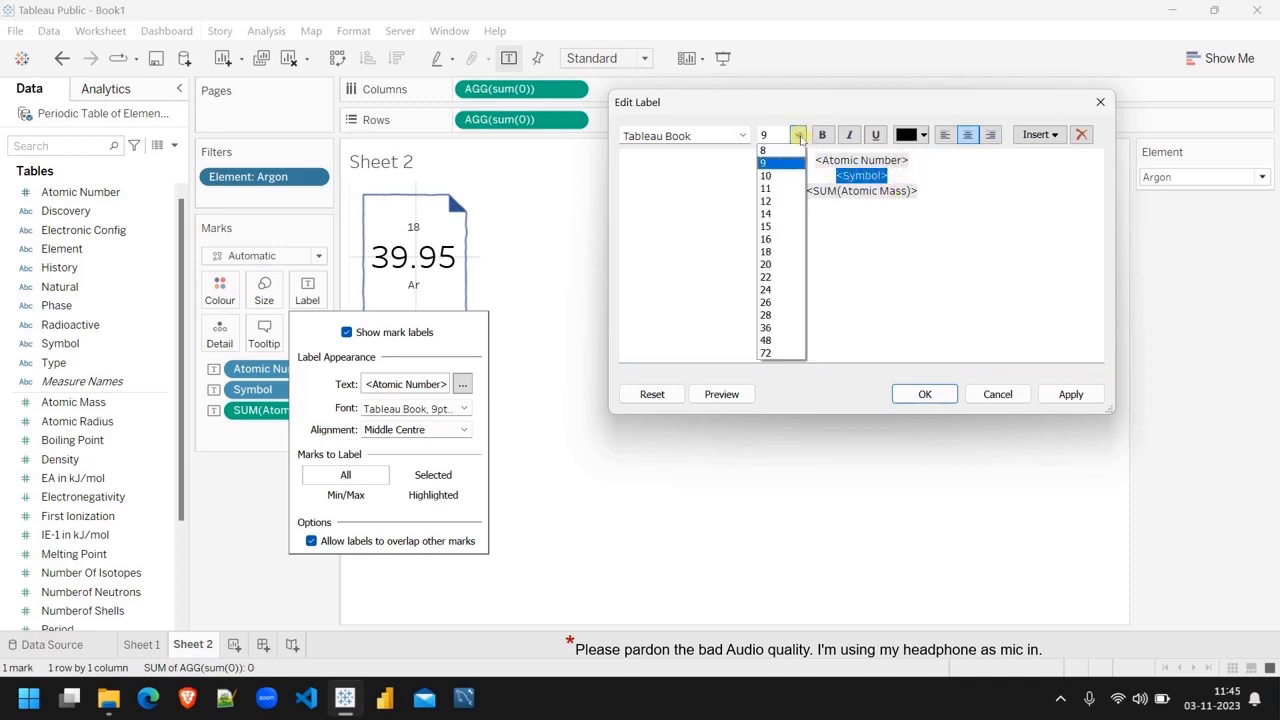
click(778, 278)
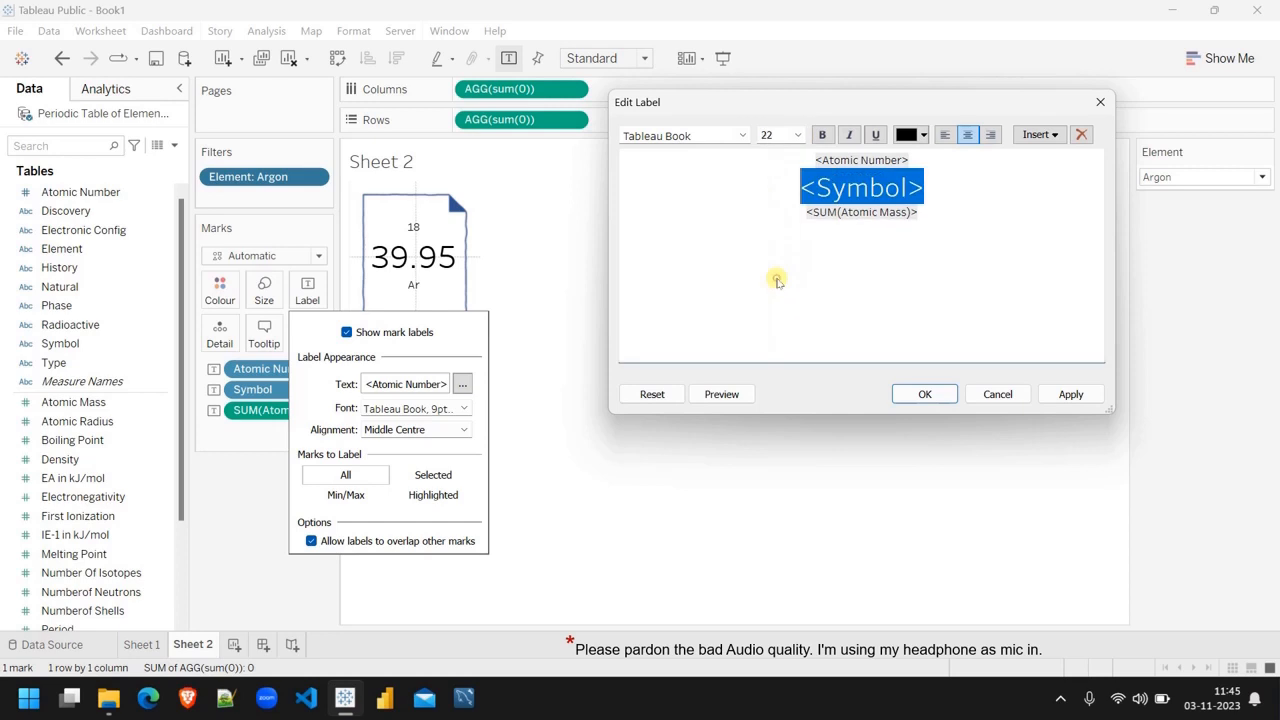
click(1057, 391)
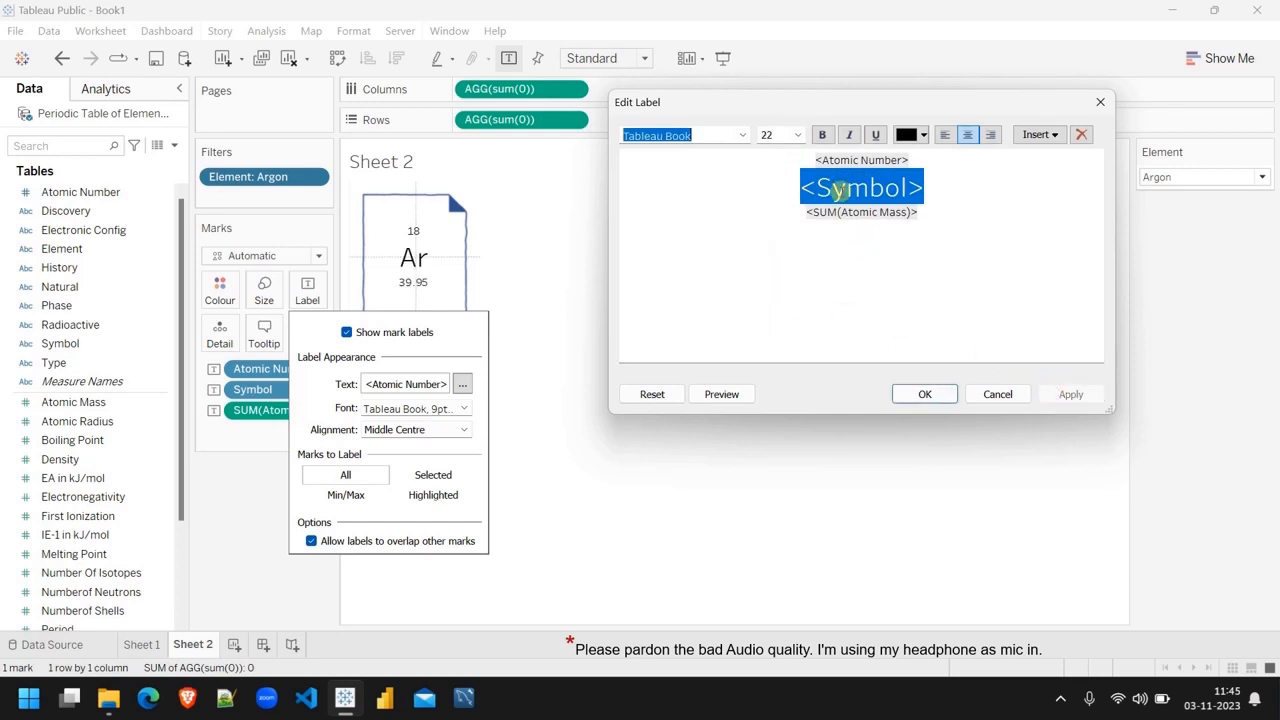
Step: Left-align the label's Atomic Number line and right-align its Atomic Mass line, applying both changes
drag(906, 160, 818, 160)
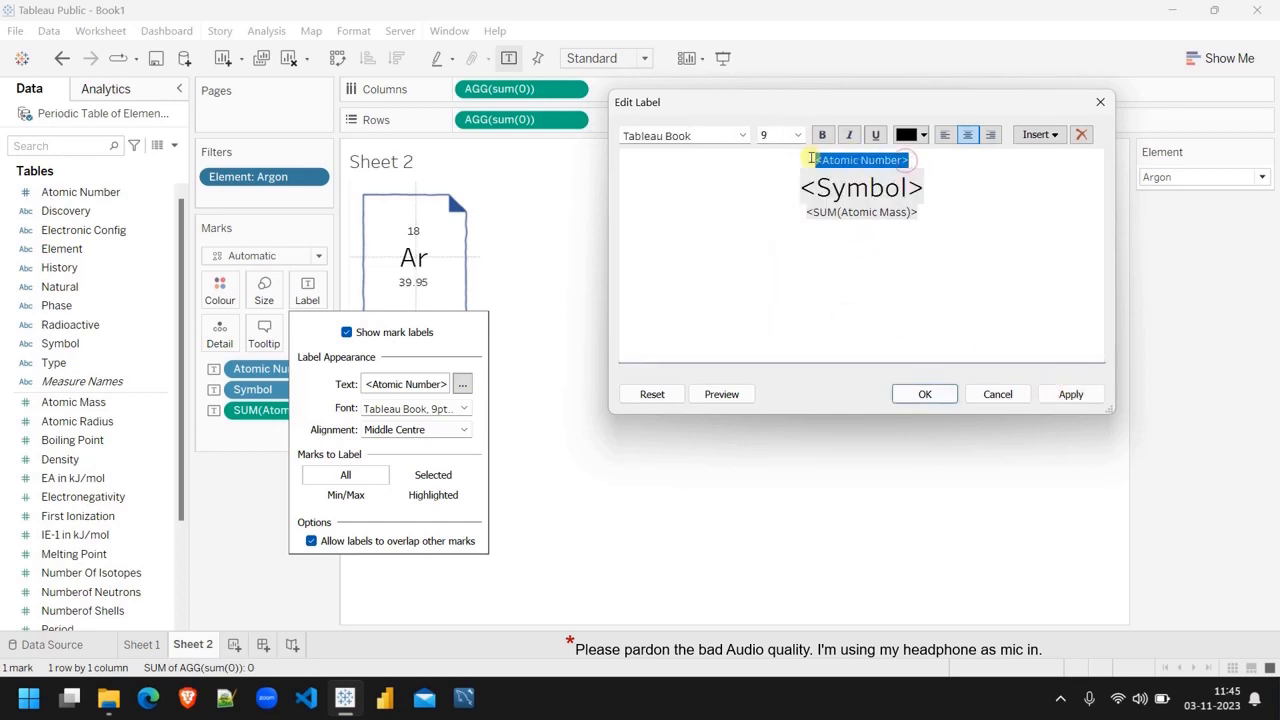
click(944, 134)
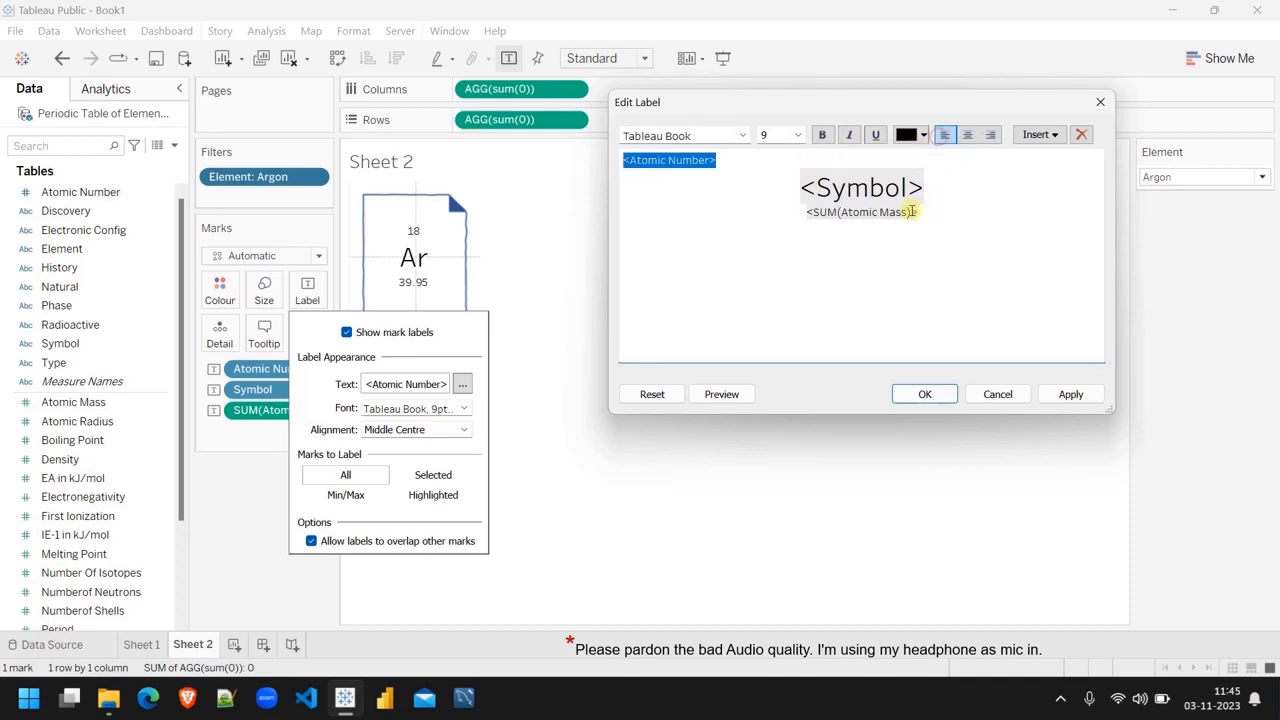
drag(914, 211, 806, 212)
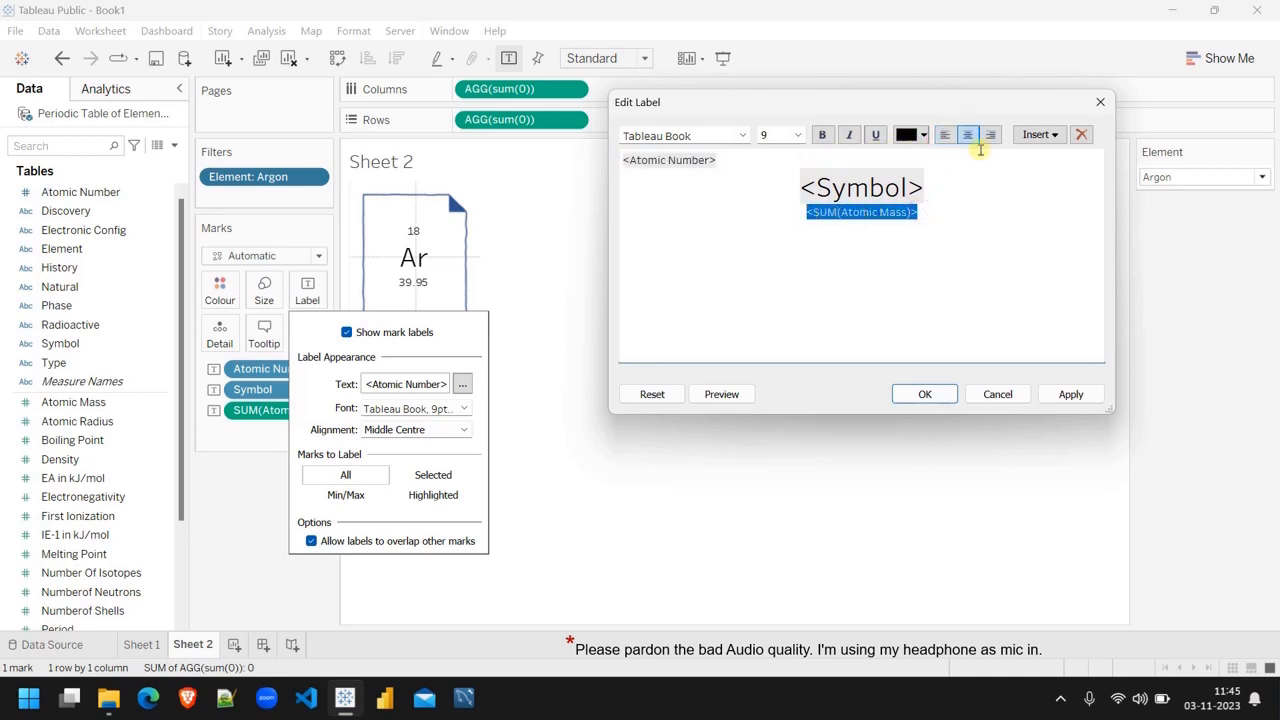
click(992, 136)
click(1069, 393)
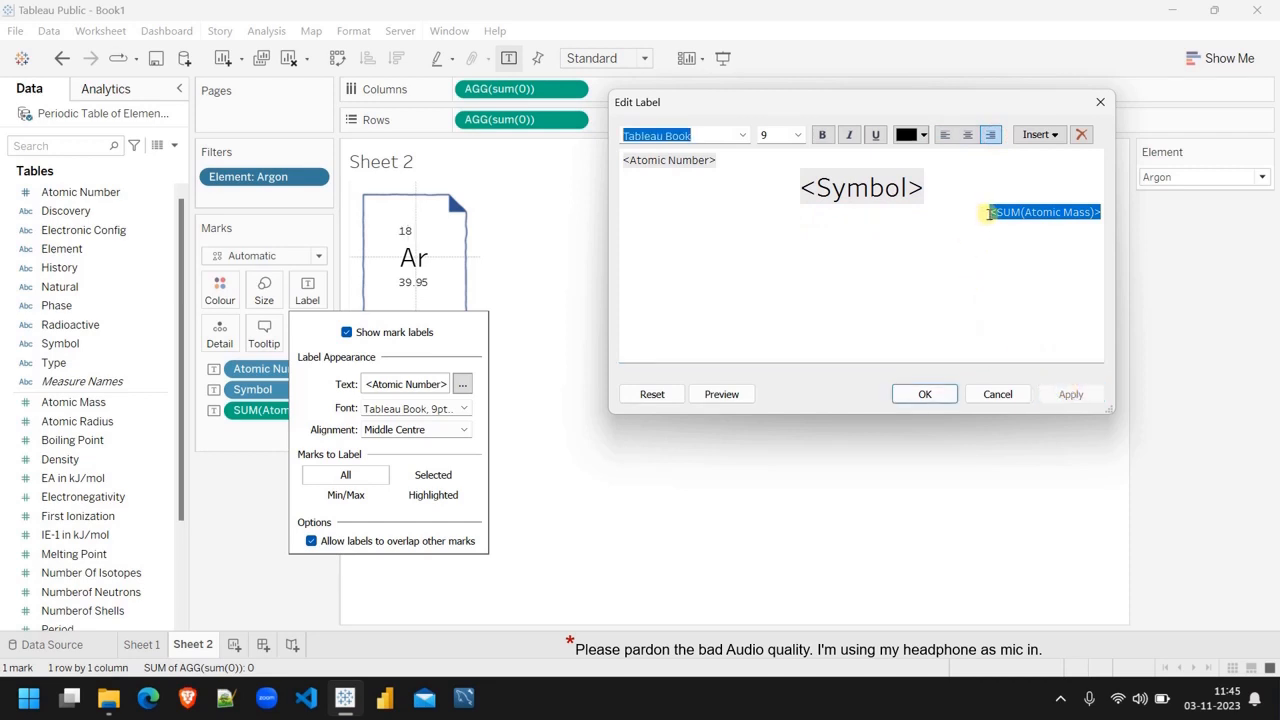
Step: Centre the label's Atomic Mass line, offset it with leading spaces, and accept the edited label
drag(989, 213, 1097, 212)
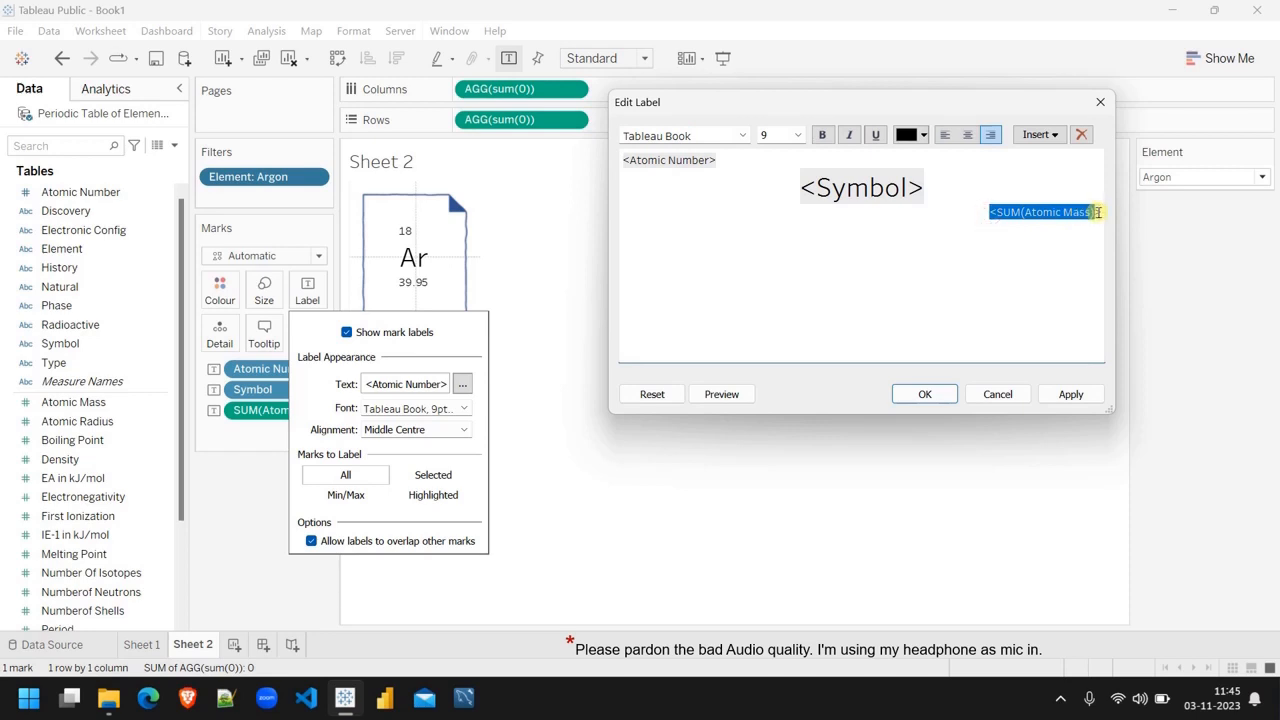
click(968, 136)
click(806, 213)
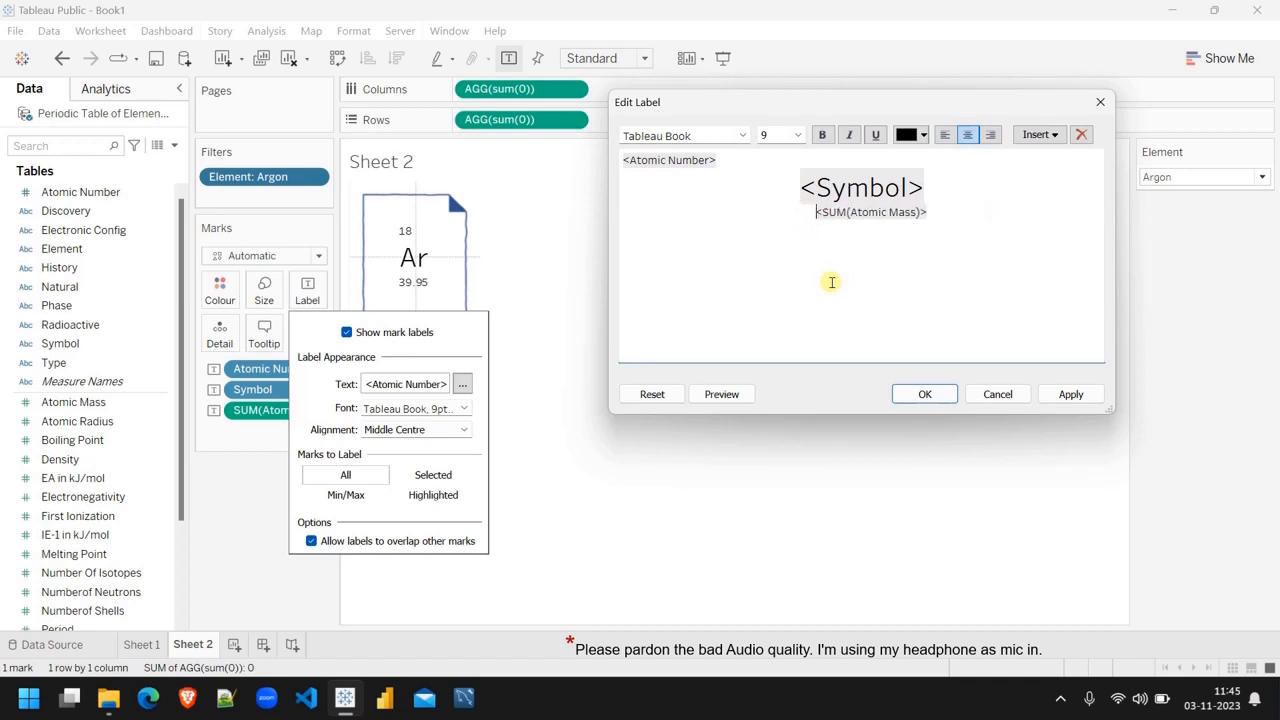
click(1049, 394)
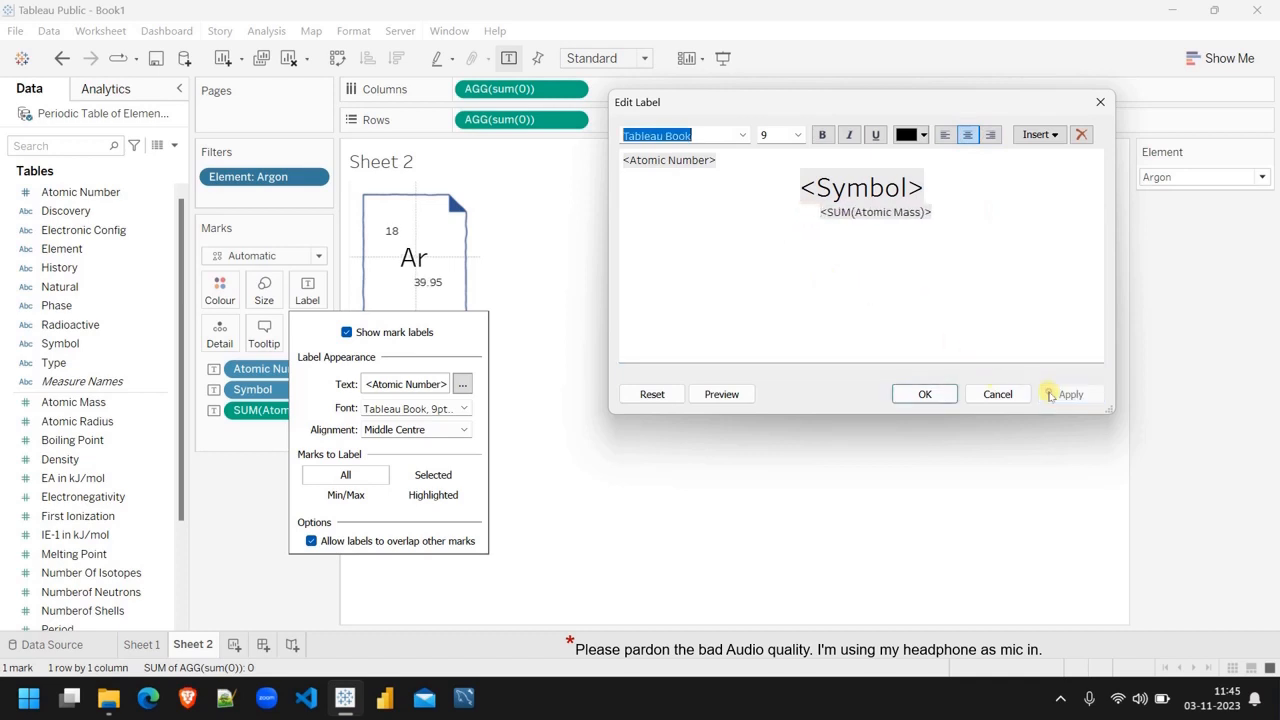
click(918, 395)
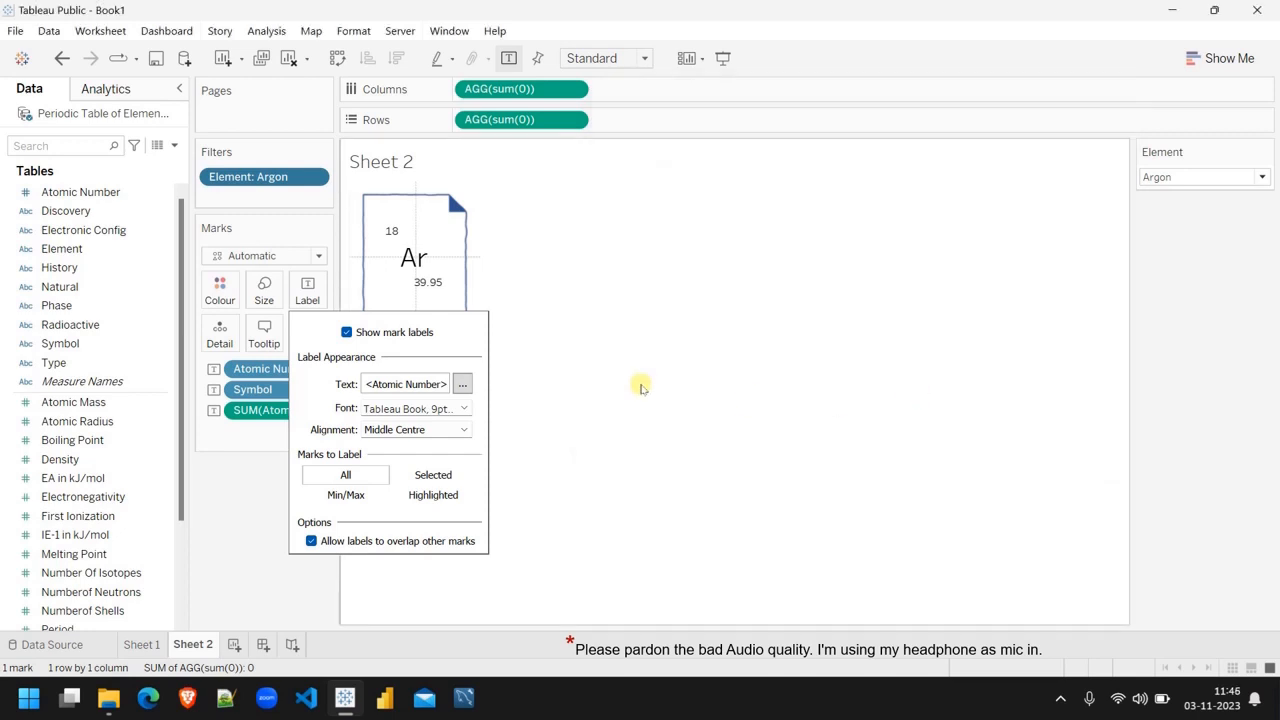
click(640, 385)
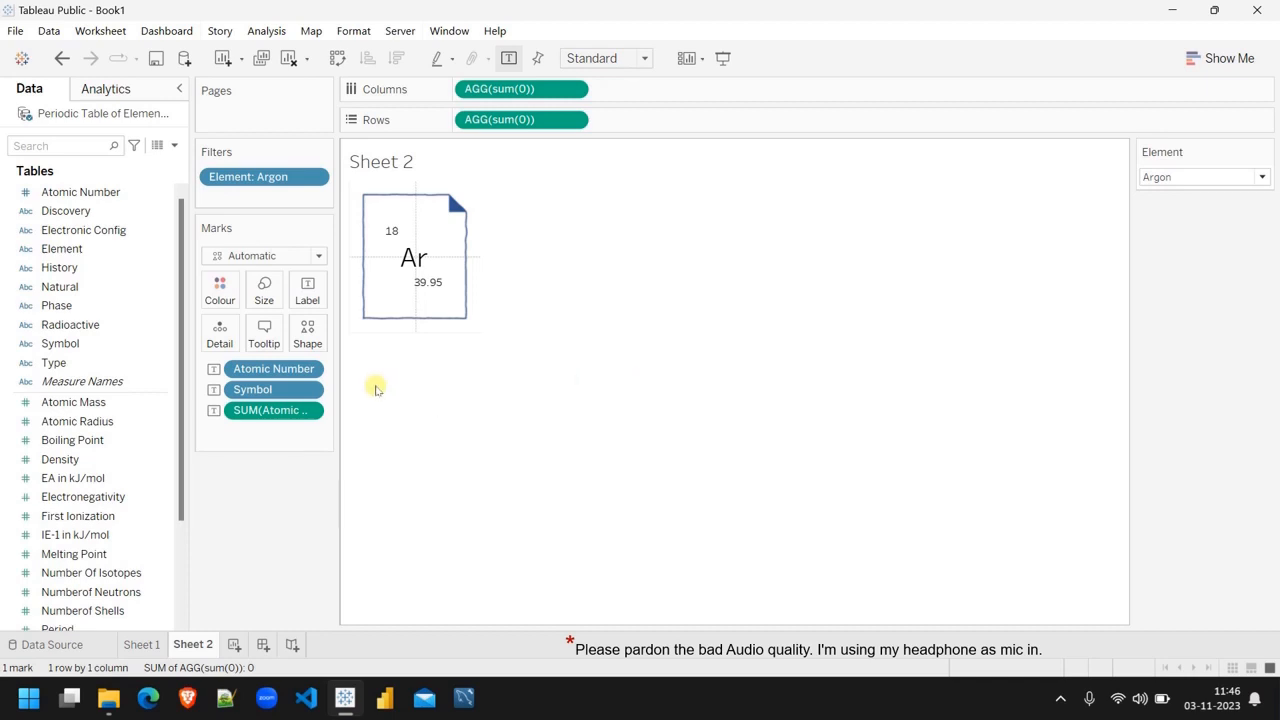
Step: Add the Phase and Radioactive fields as labels to Sheet 2's page mark
mouse_move(409, 318)
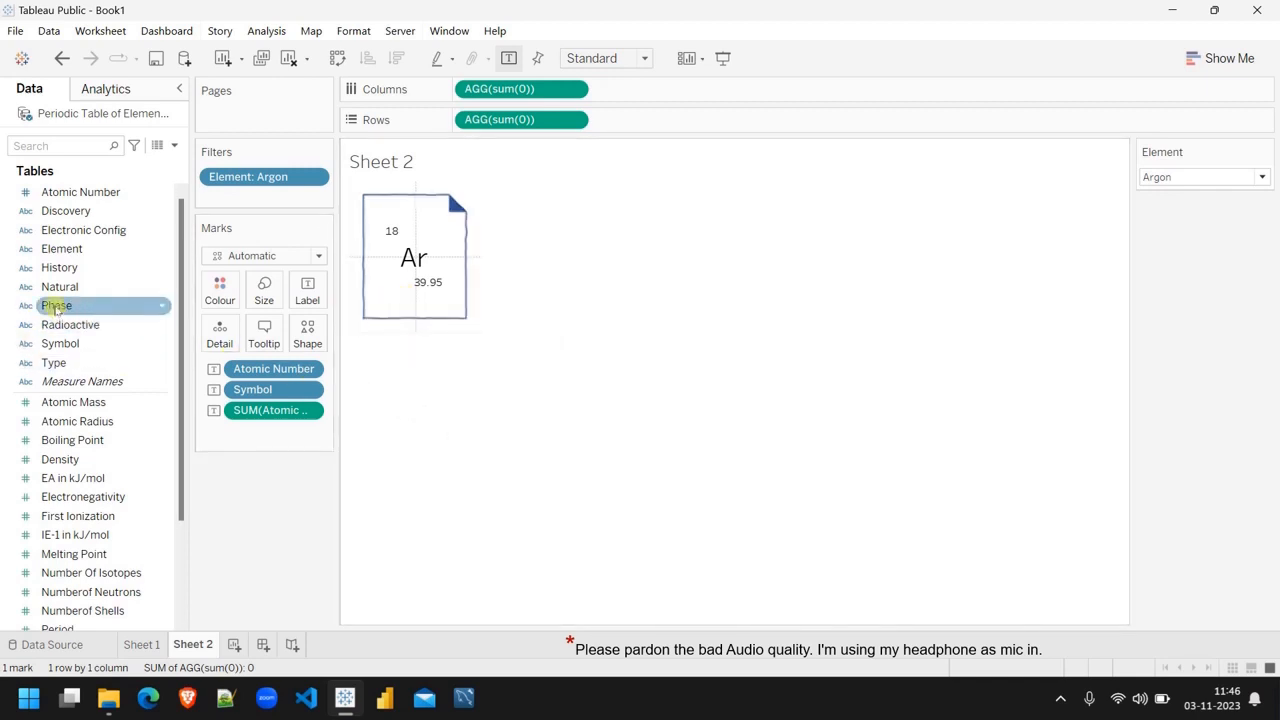
drag(143, 305, 309, 297)
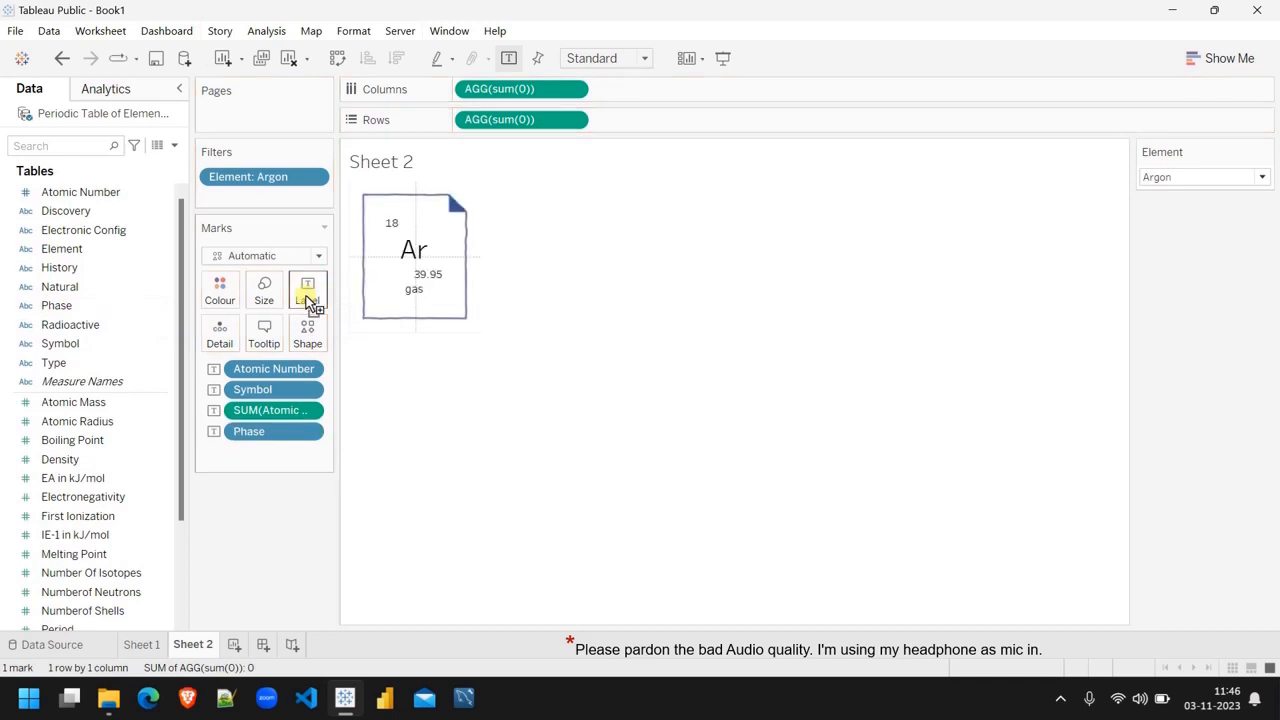
mouse_move(432, 302)
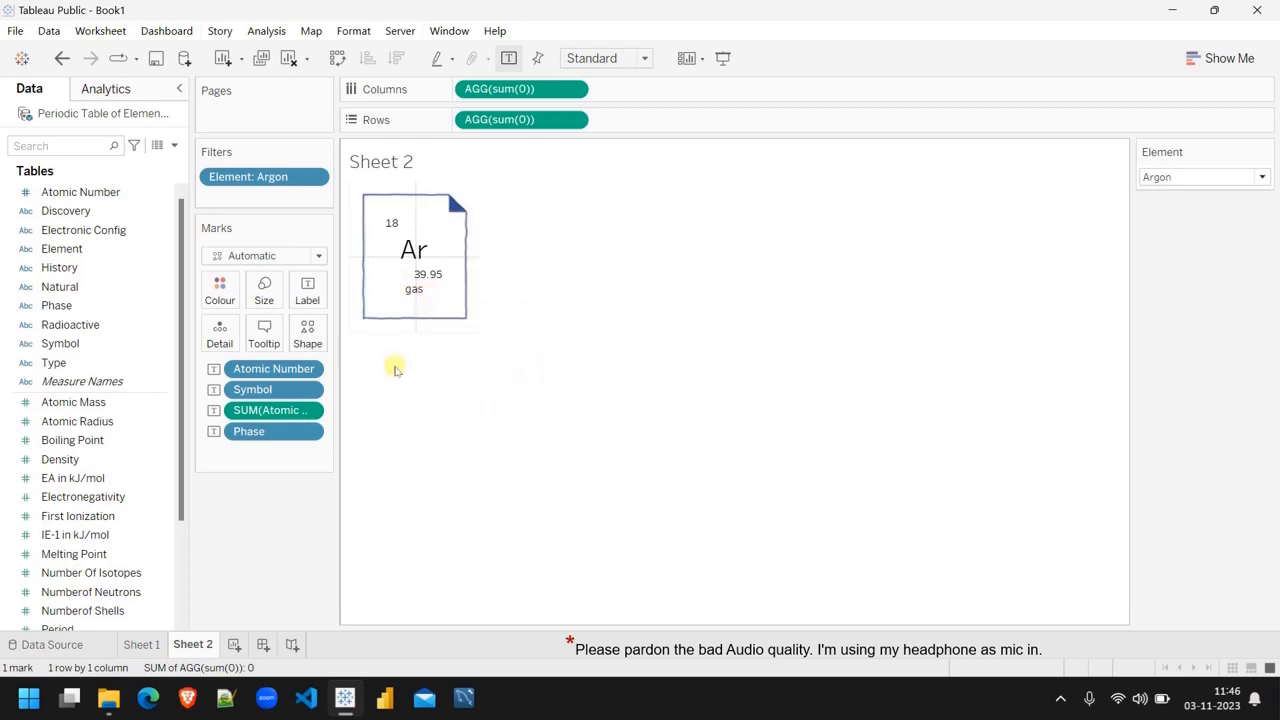
click(113, 441)
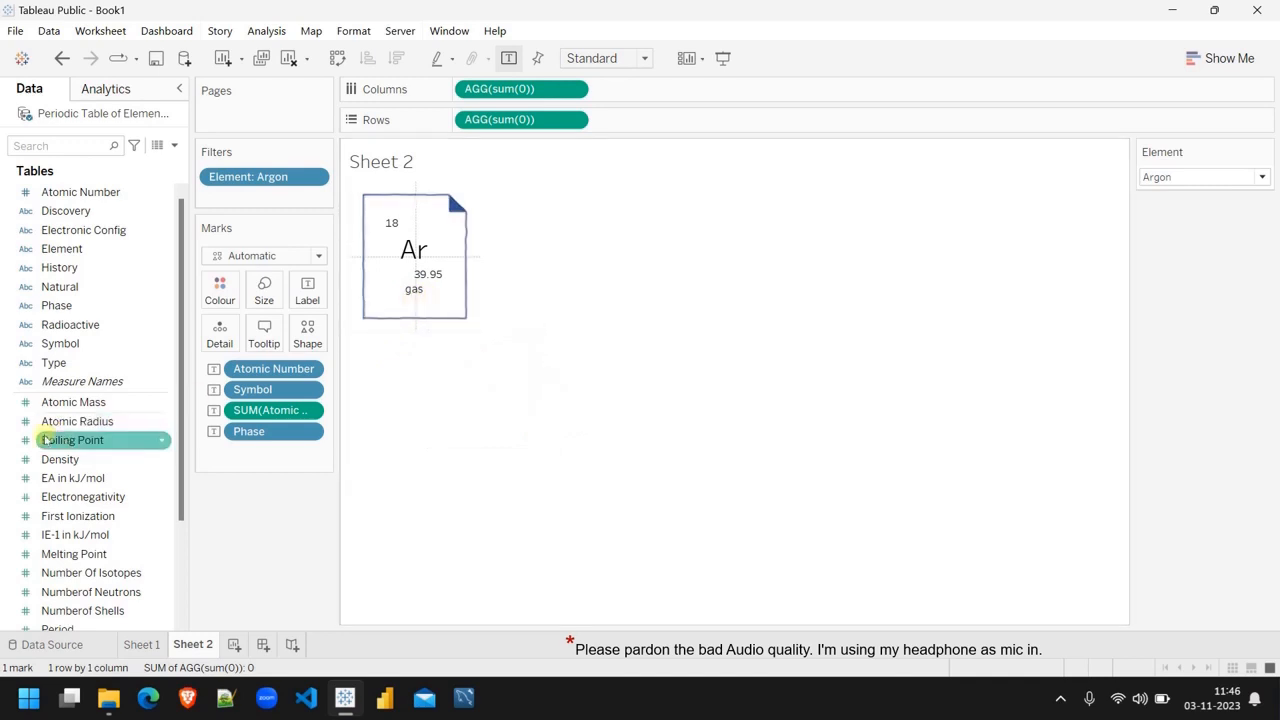
click(427, 356)
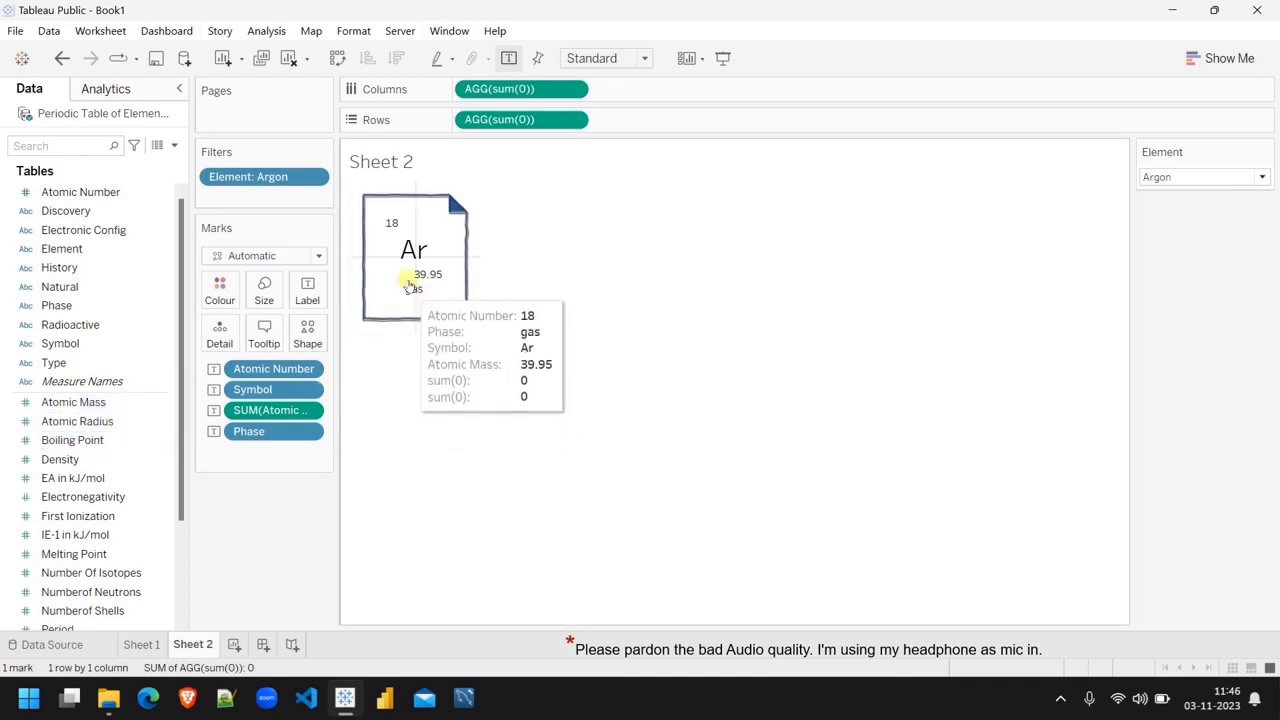
click(87, 330)
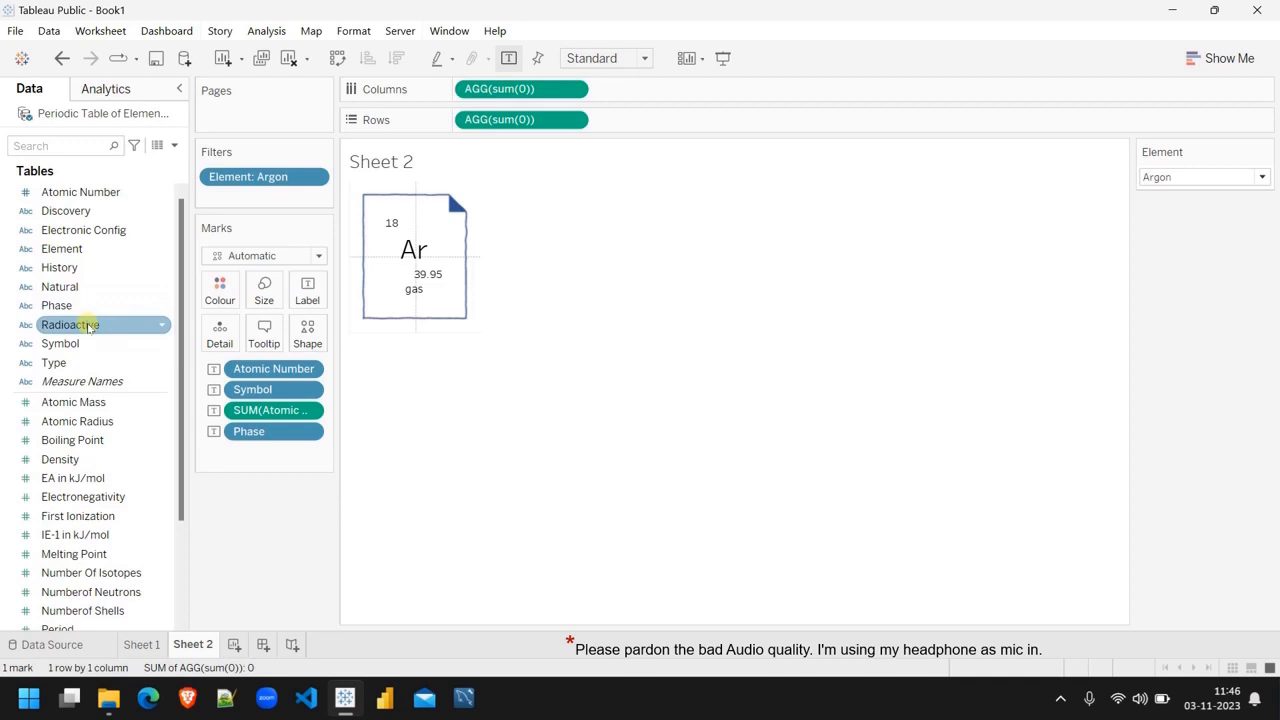
drag(88, 326, 322, 292)
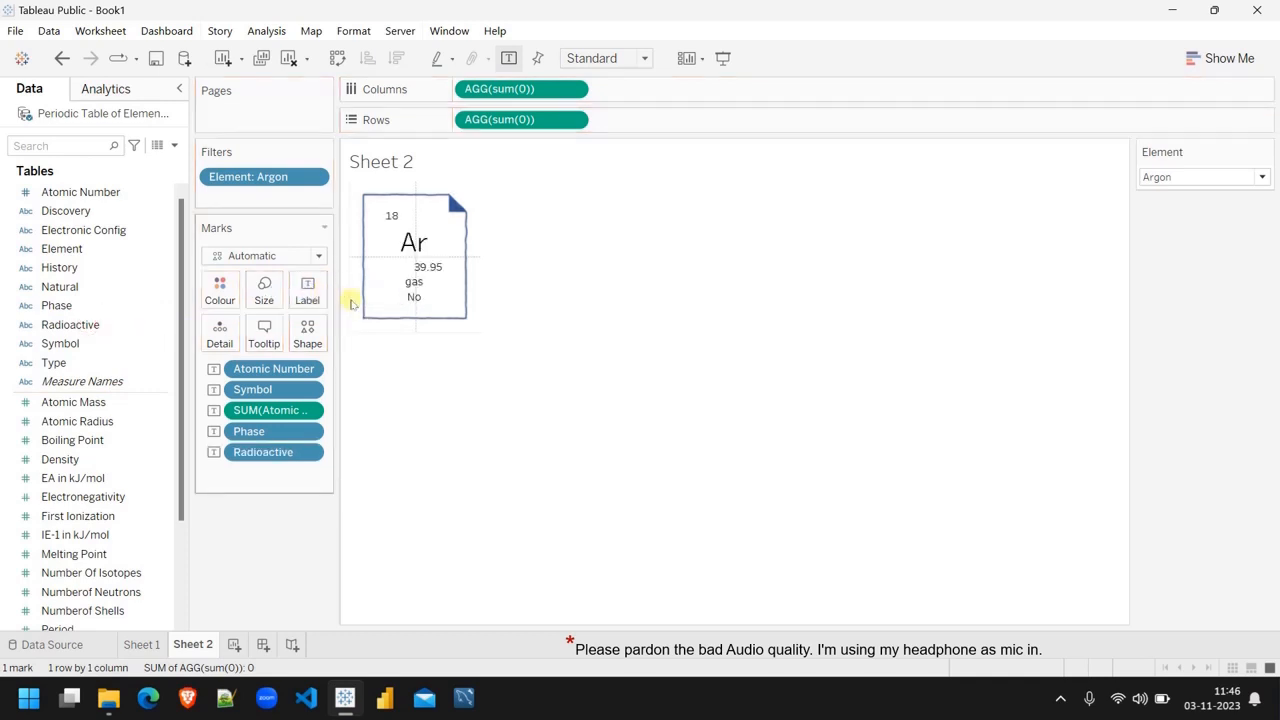
mouse_move(425, 303)
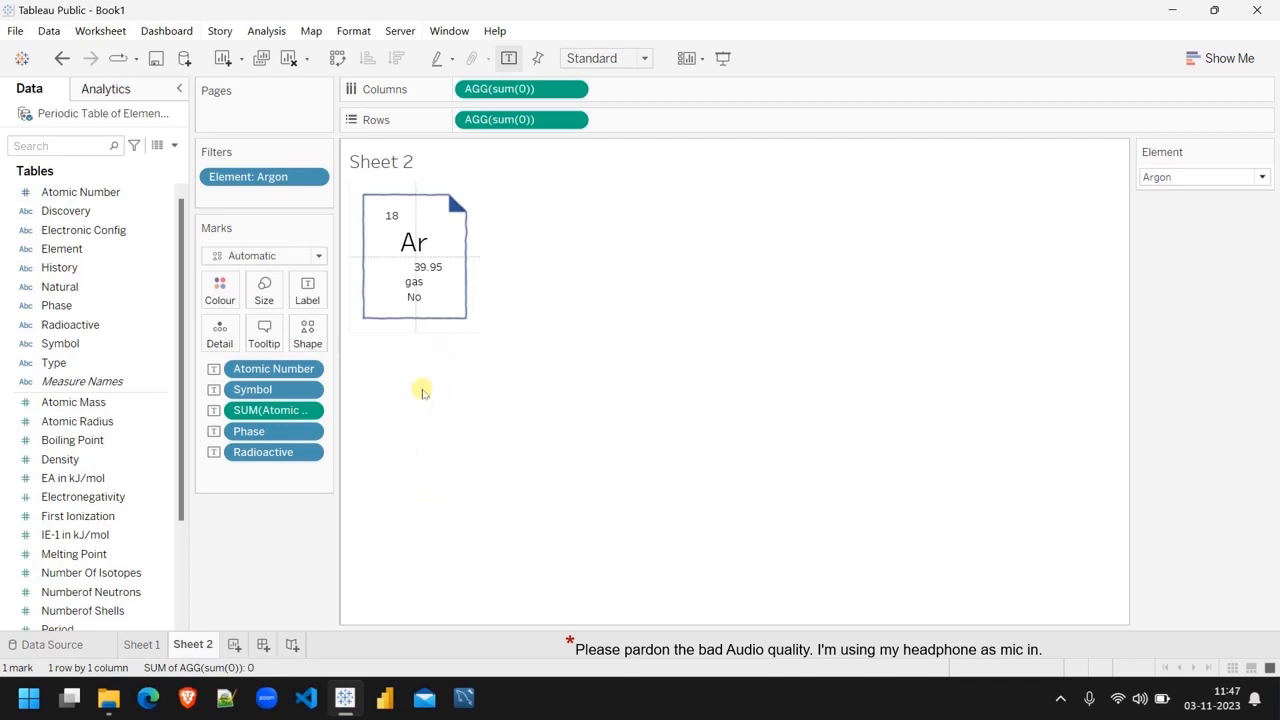
Step: Set Sheet 2's default worksheet shading to None
mouse_move(470, 210)
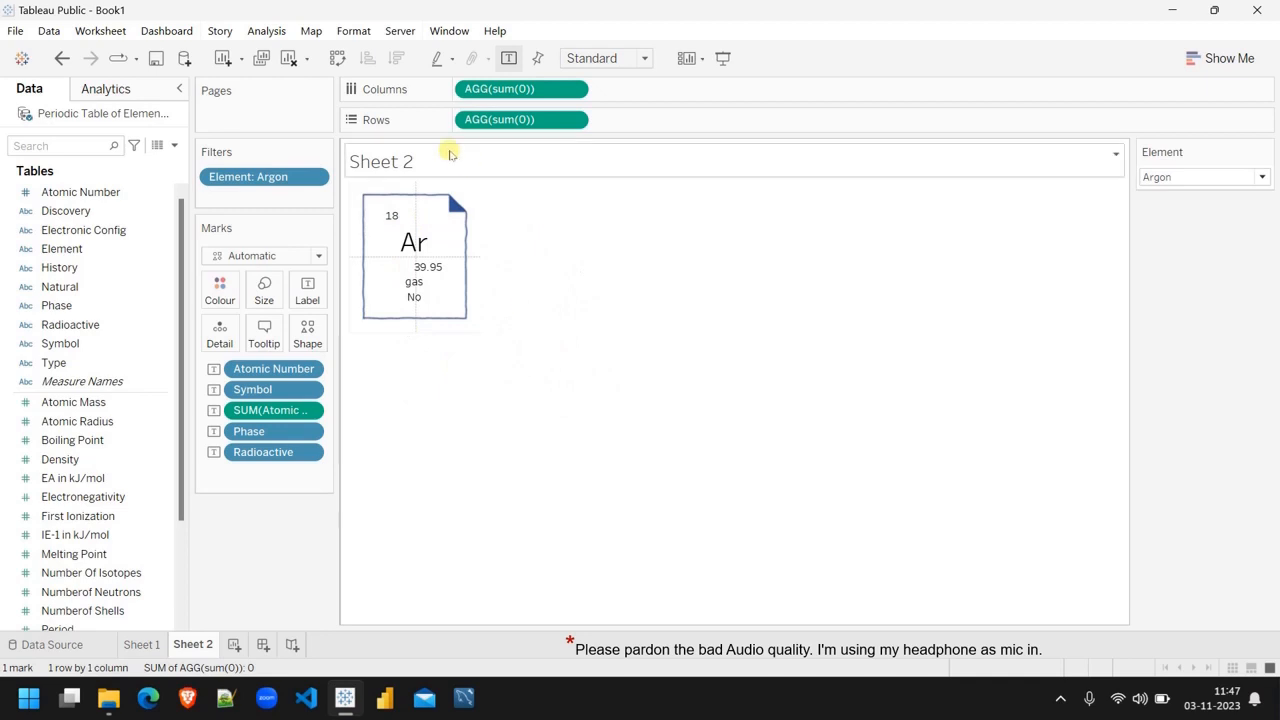
right_click(477, 241)
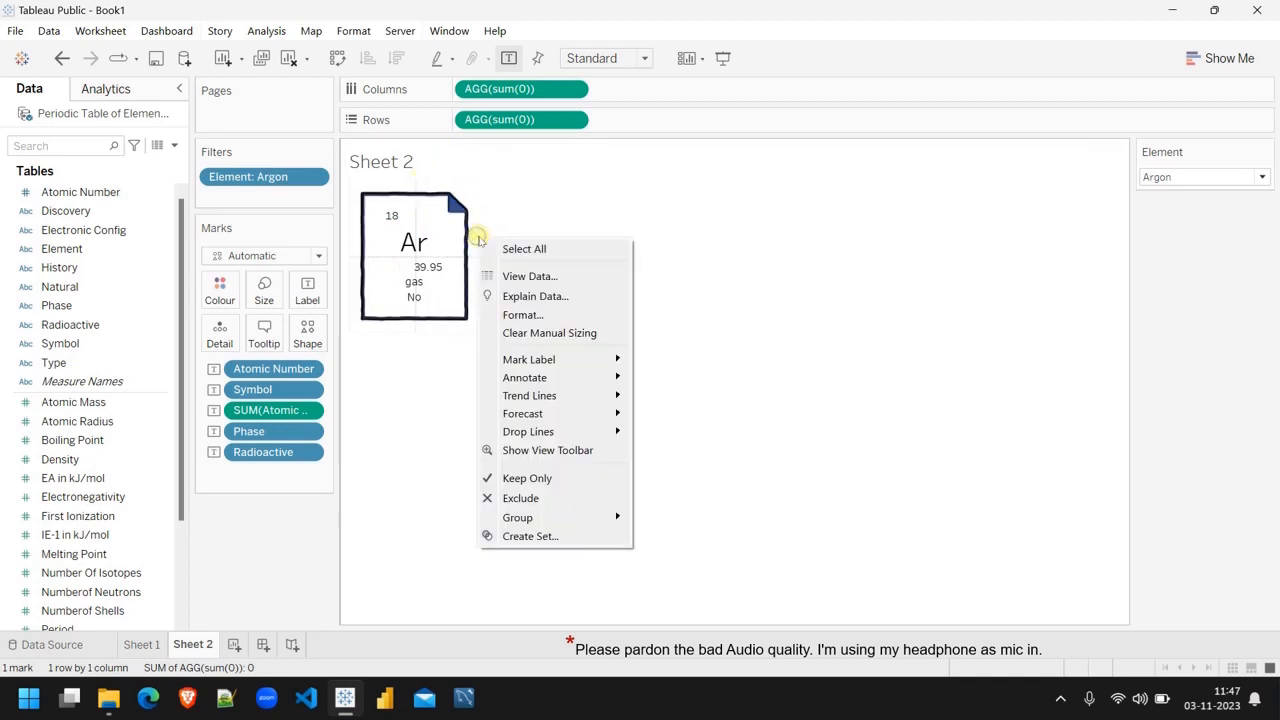
click(541, 316)
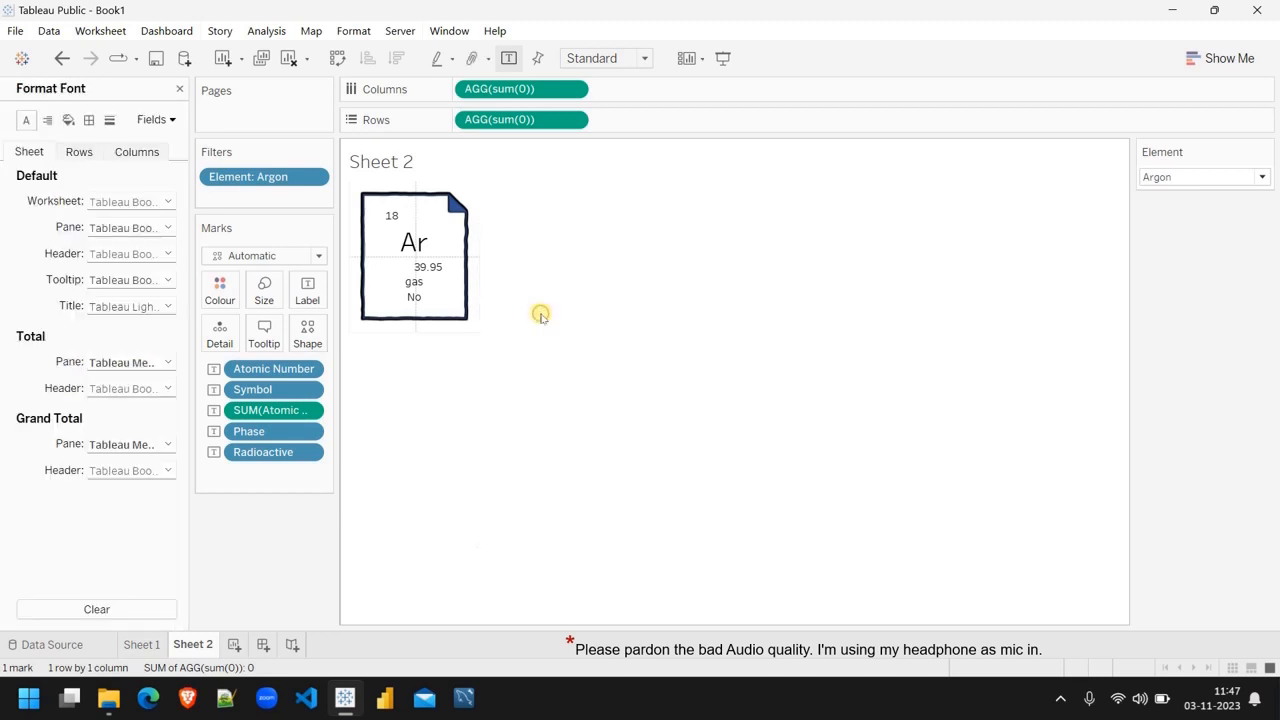
click(68, 120)
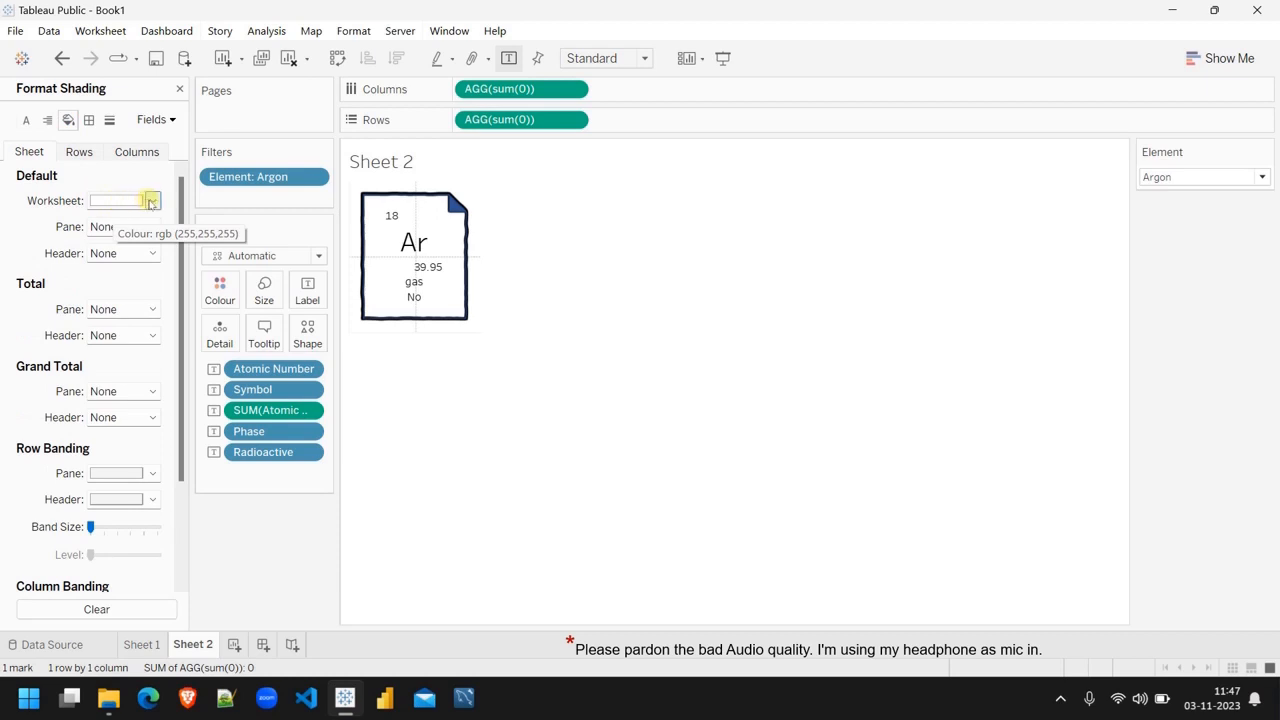
click(150, 202)
click(161, 222)
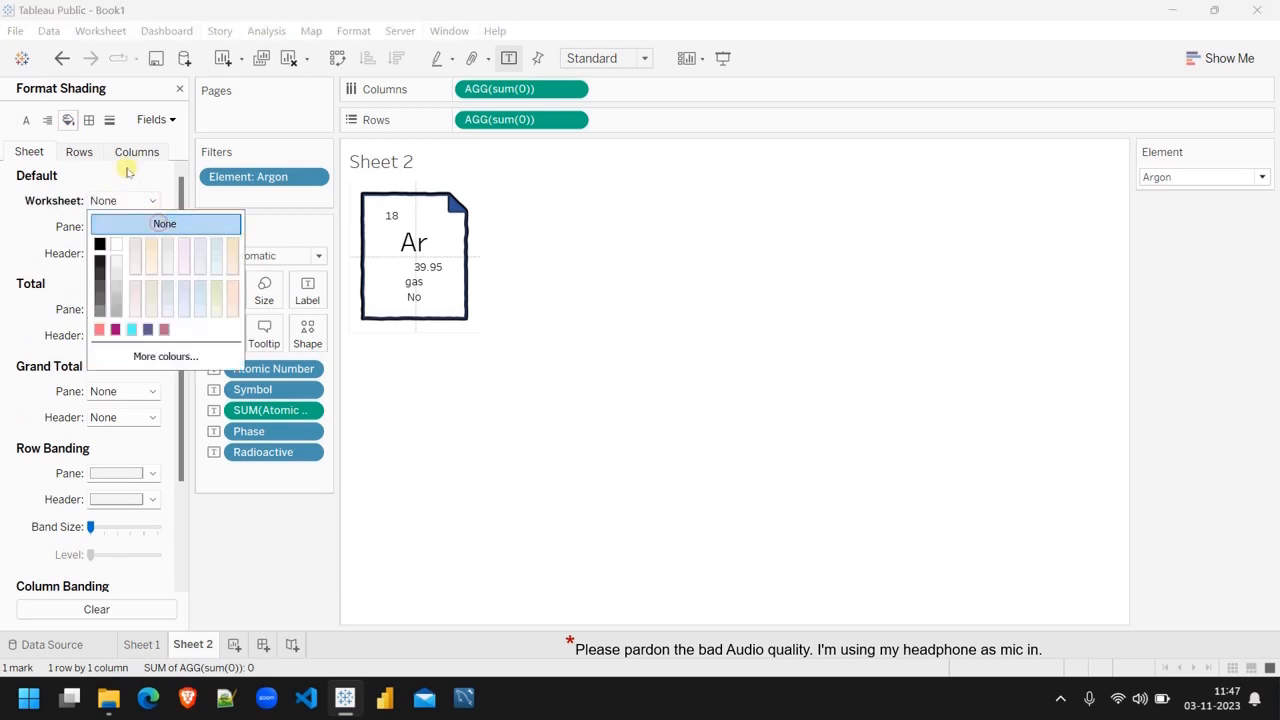
Step: Set Sheet 2's grid lines and zero lines to None
click(90, 121)
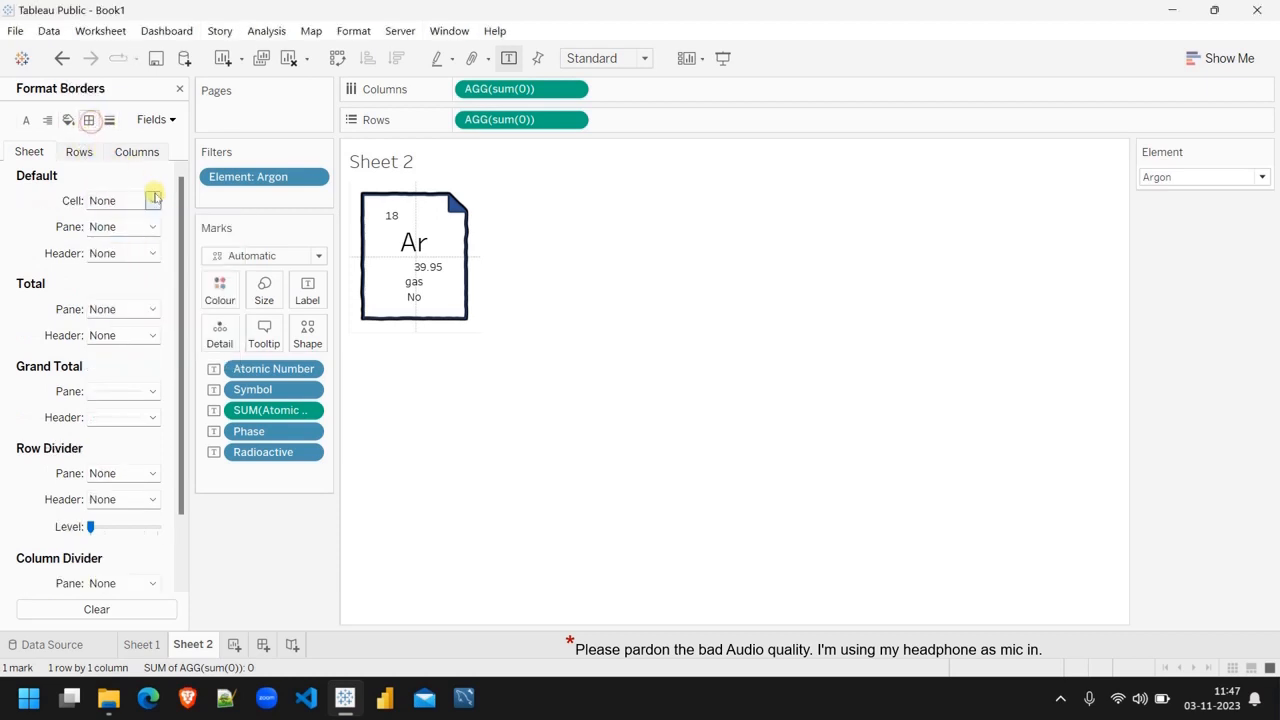
click(110, 121)
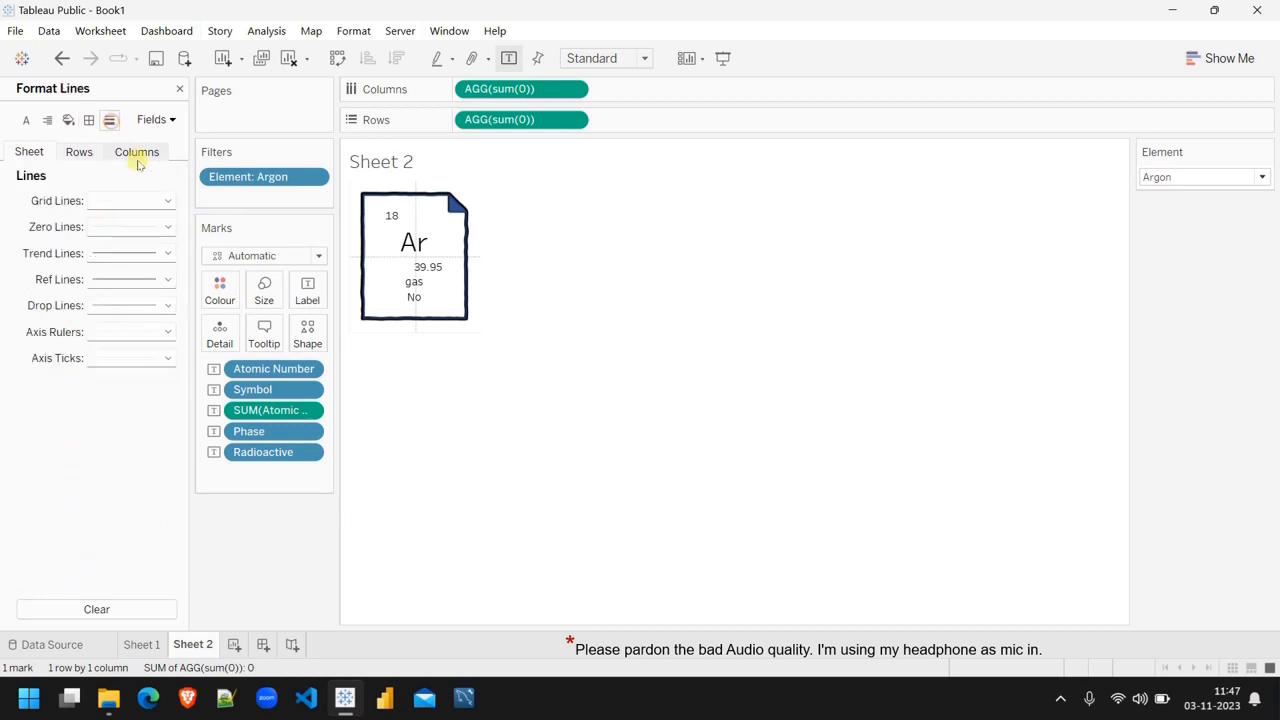
click(167, 203)
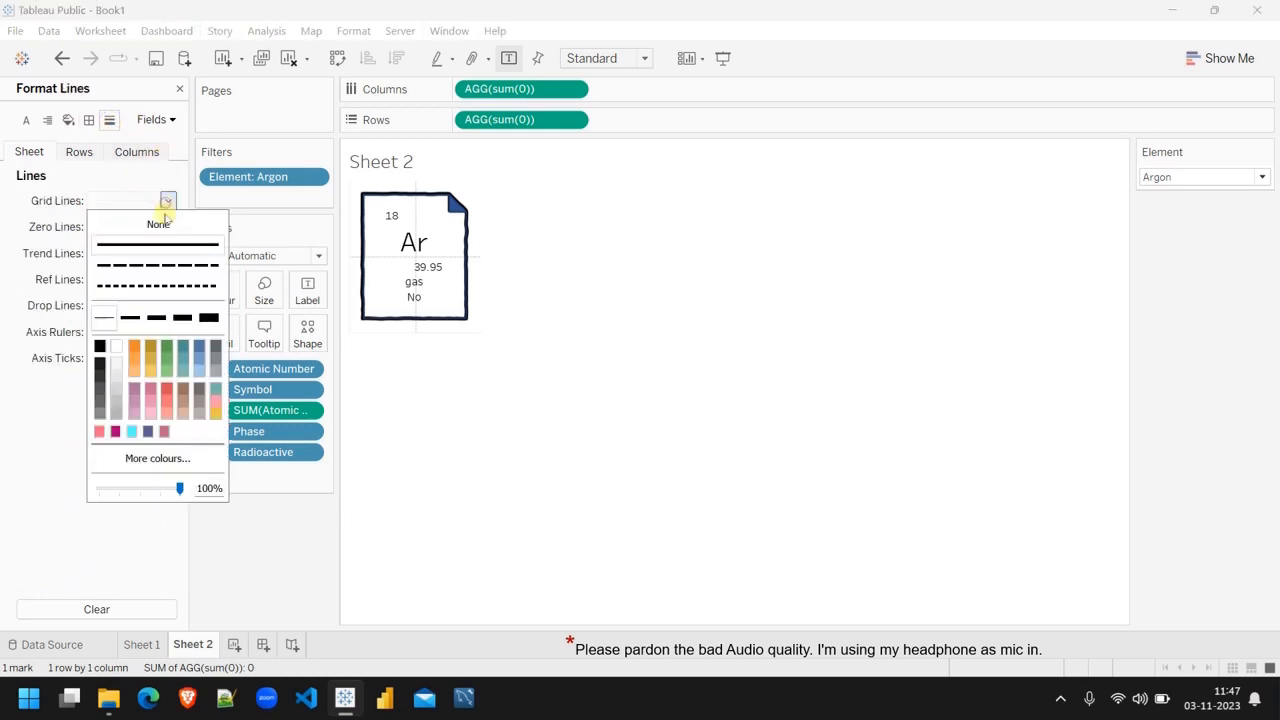
click(158, 224)
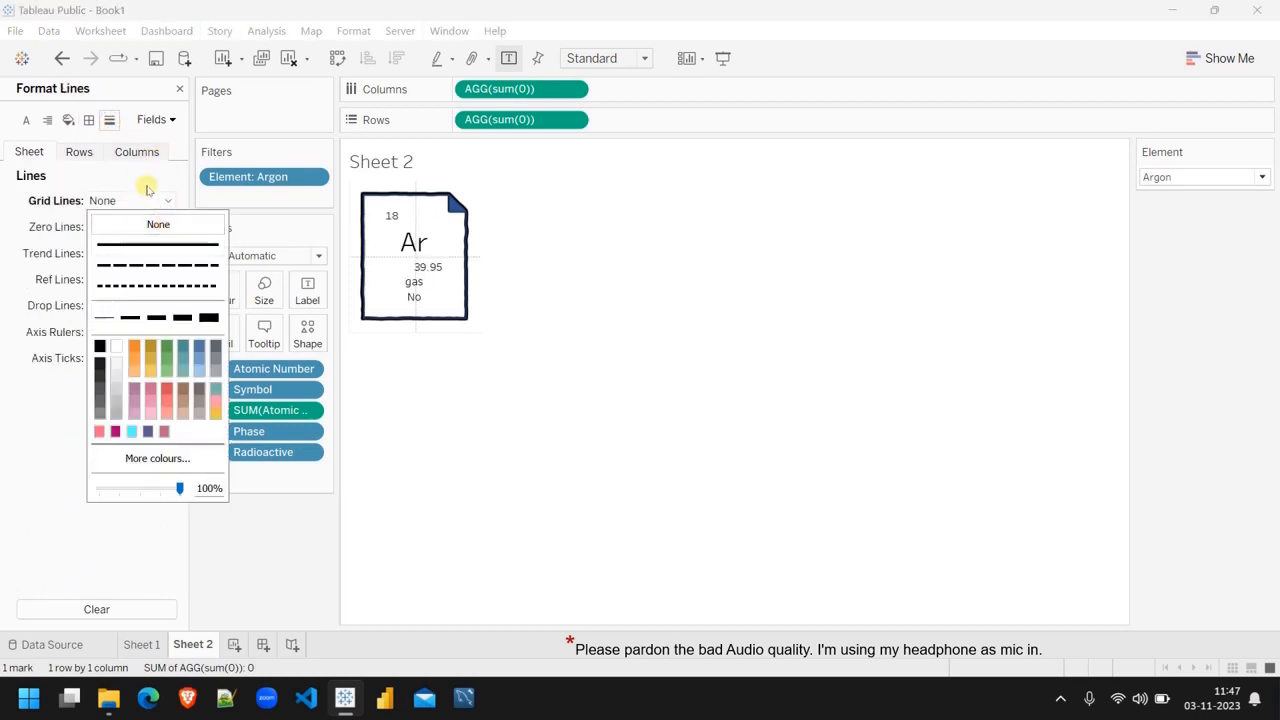
click(143, 180)
click(169, 226)
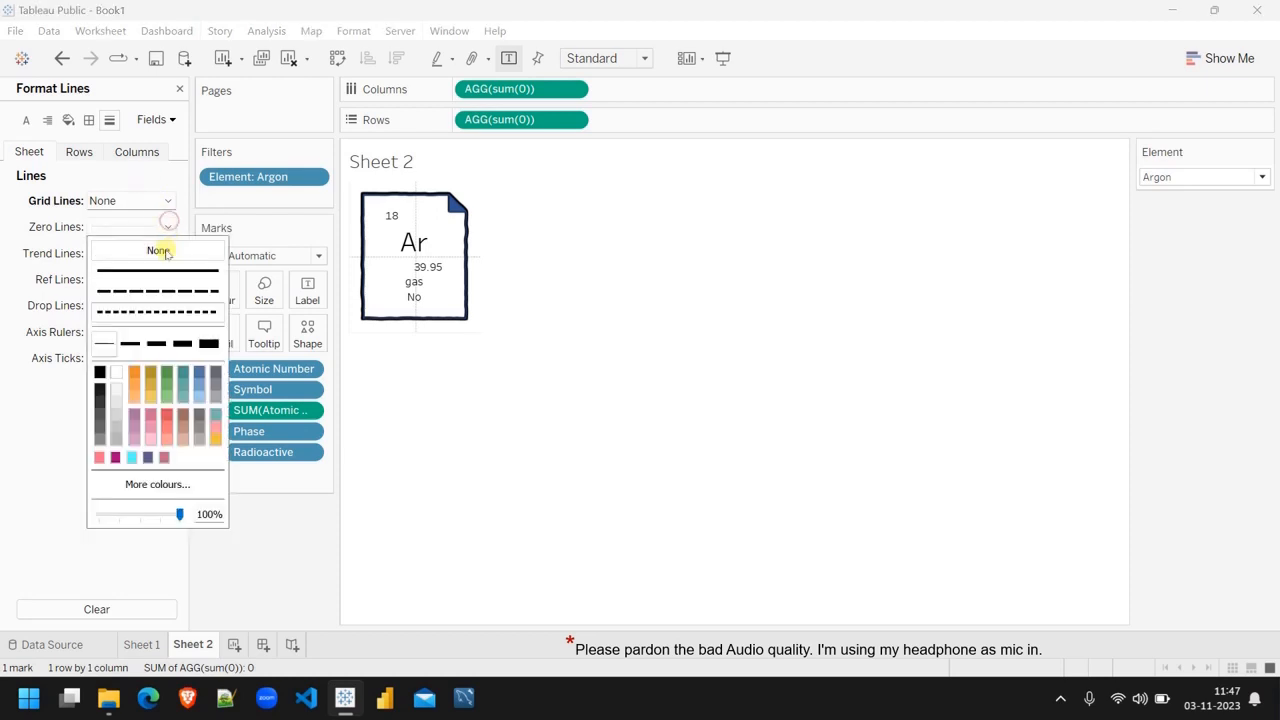
click(158, 250)
click(146, 192)
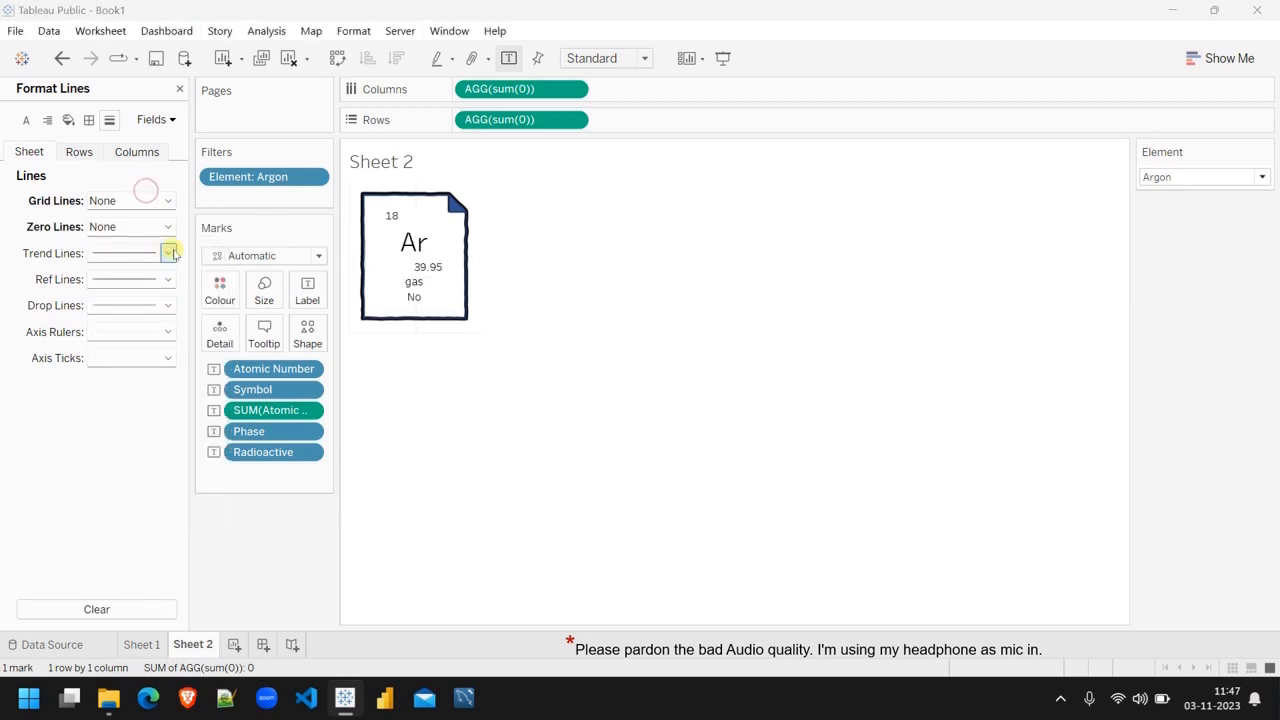
Step: Set Sheet 2's trend lines and reference lines to None
click(167, 252)
click(158, 277)
click(44, 358)
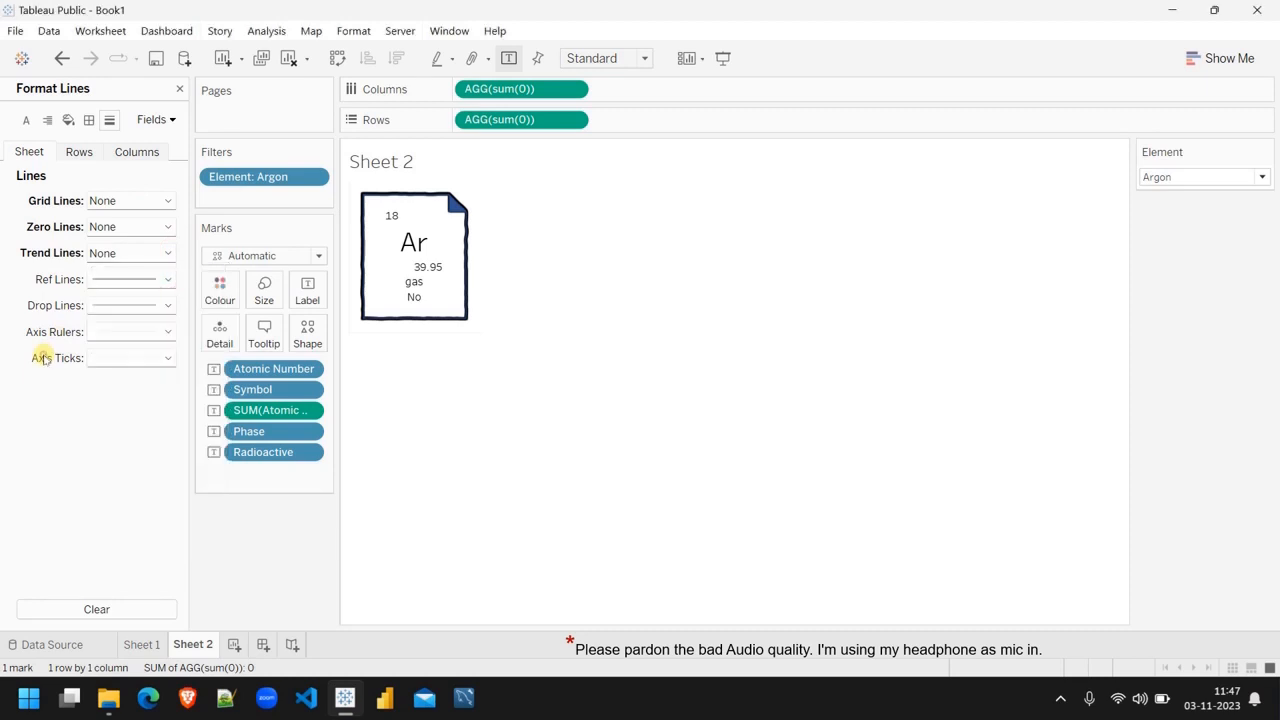
click(167, 279)
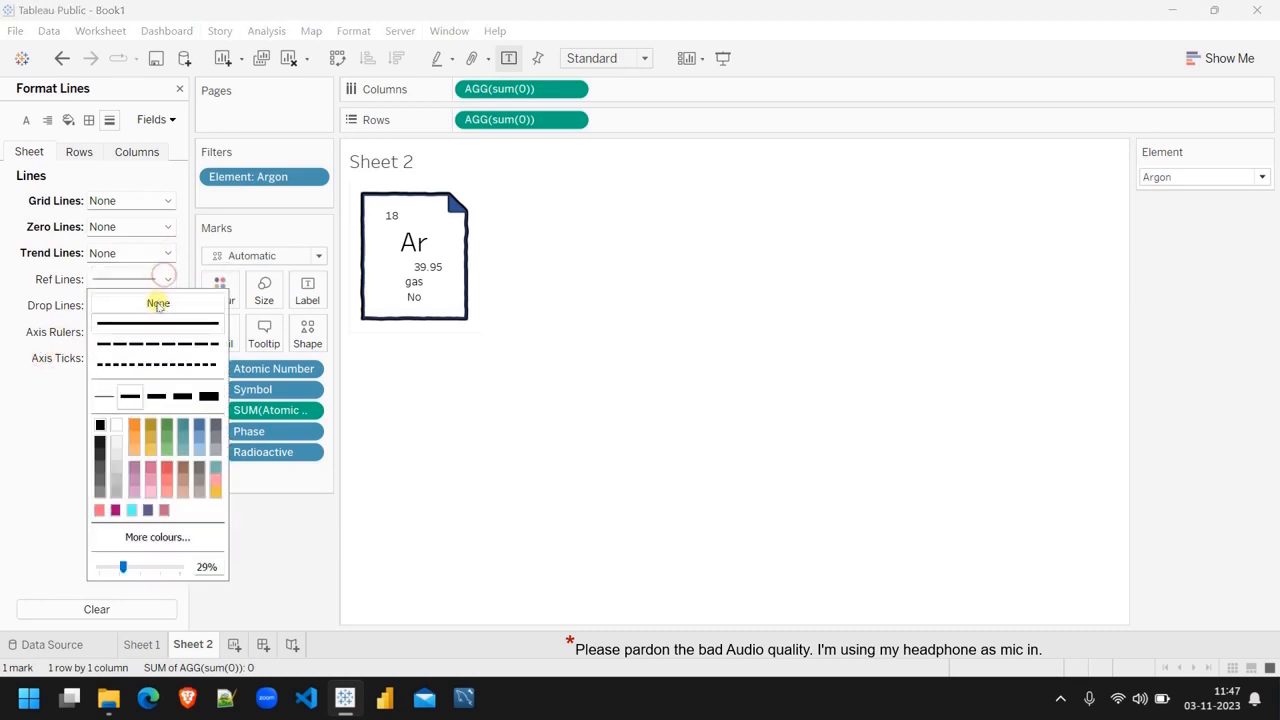
click(158, 302)
click(58, 395)
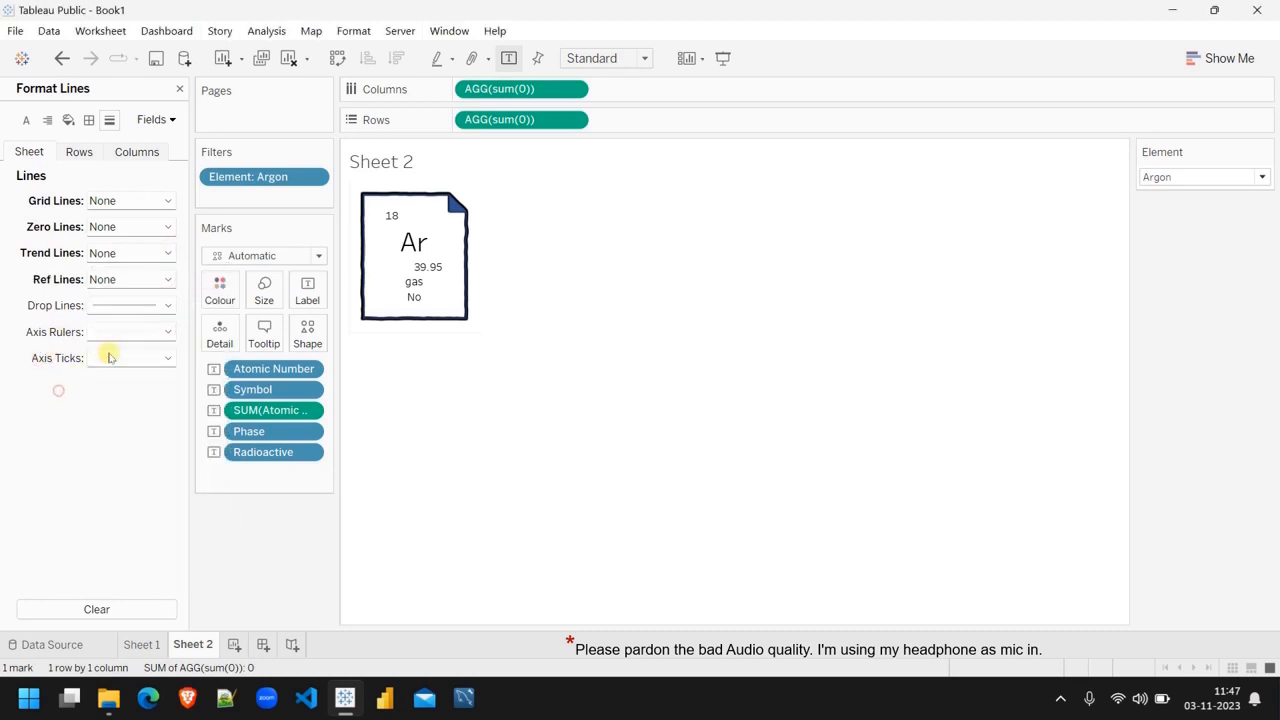
Step: Set Sheet 2's drop lines and axis rulers to None
click(169, 306)
click(157, 329)
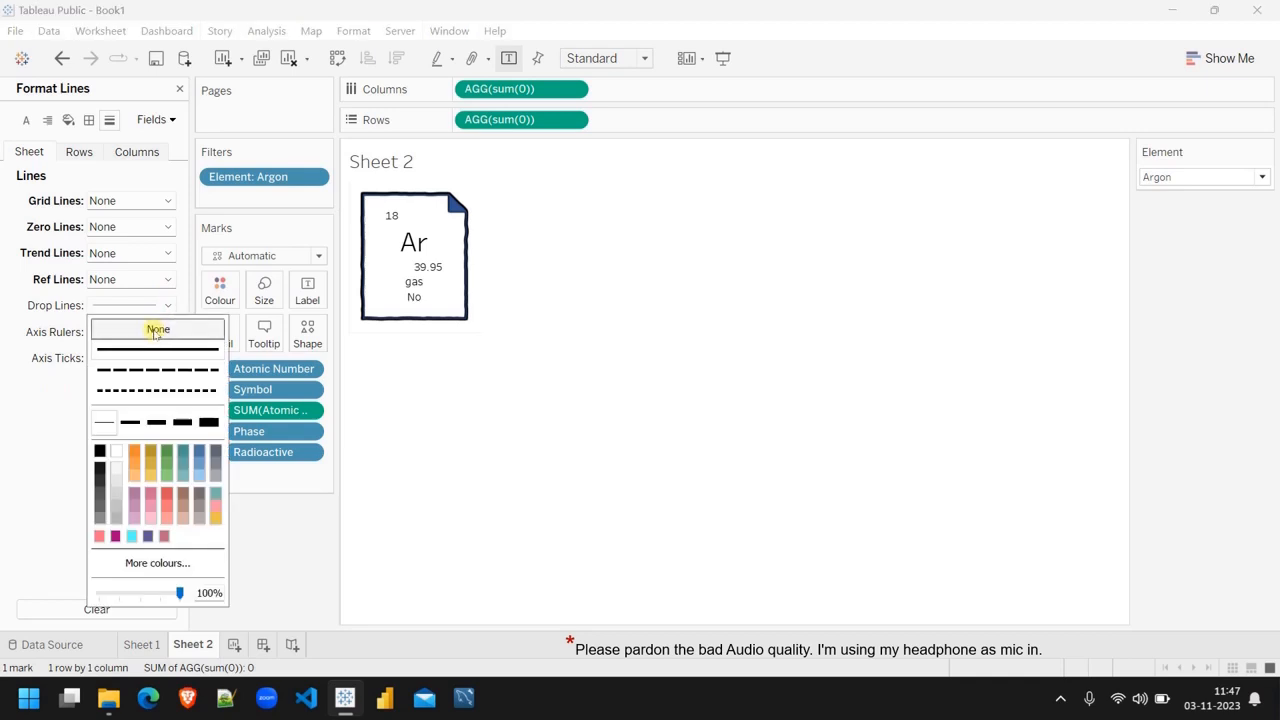
click(68, 393)
click(167, 332)
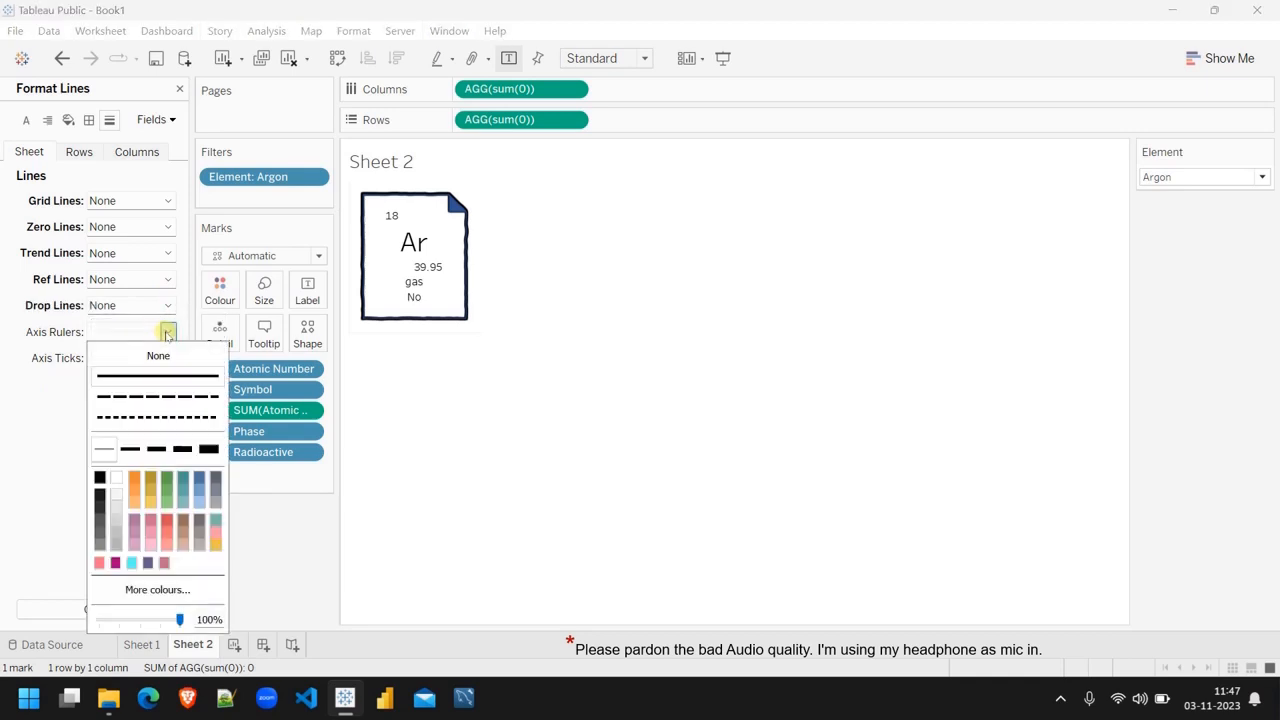
click(152, 357)
click(61, 407)
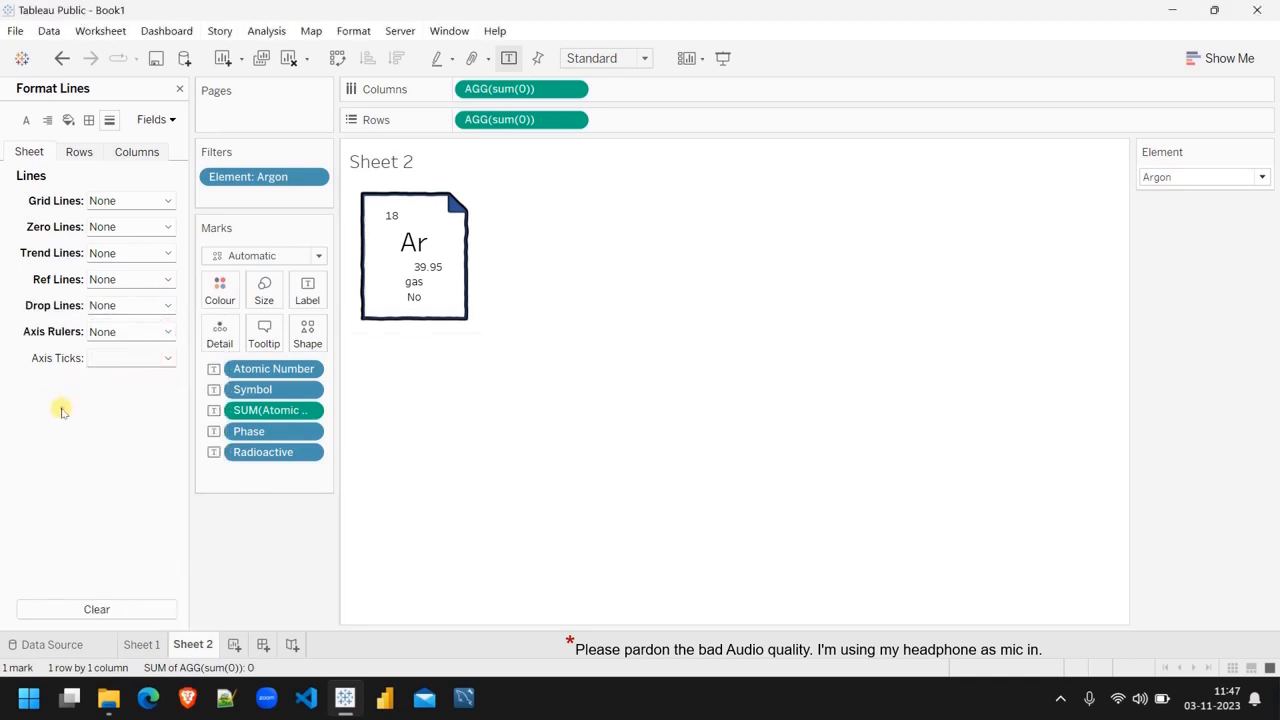
Step: Set Sheet 2's axis ticks to None and close the line formatting
click(169, 358)
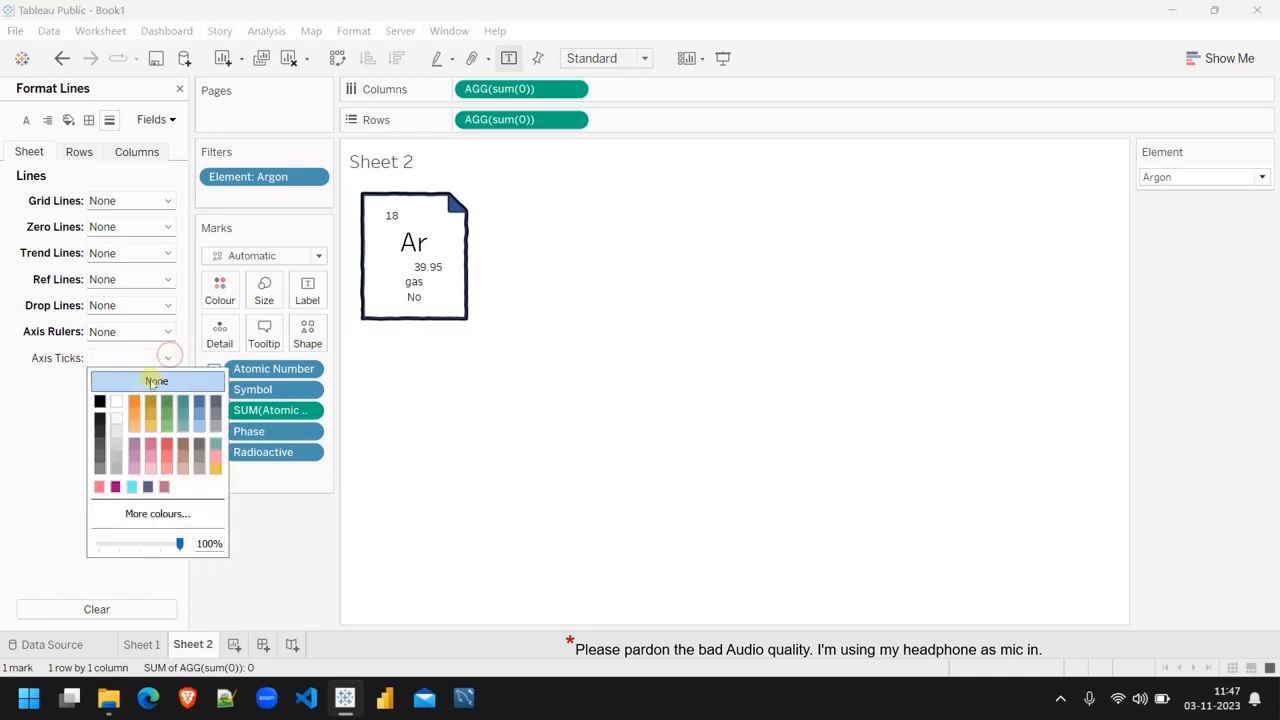
click(152, 381)
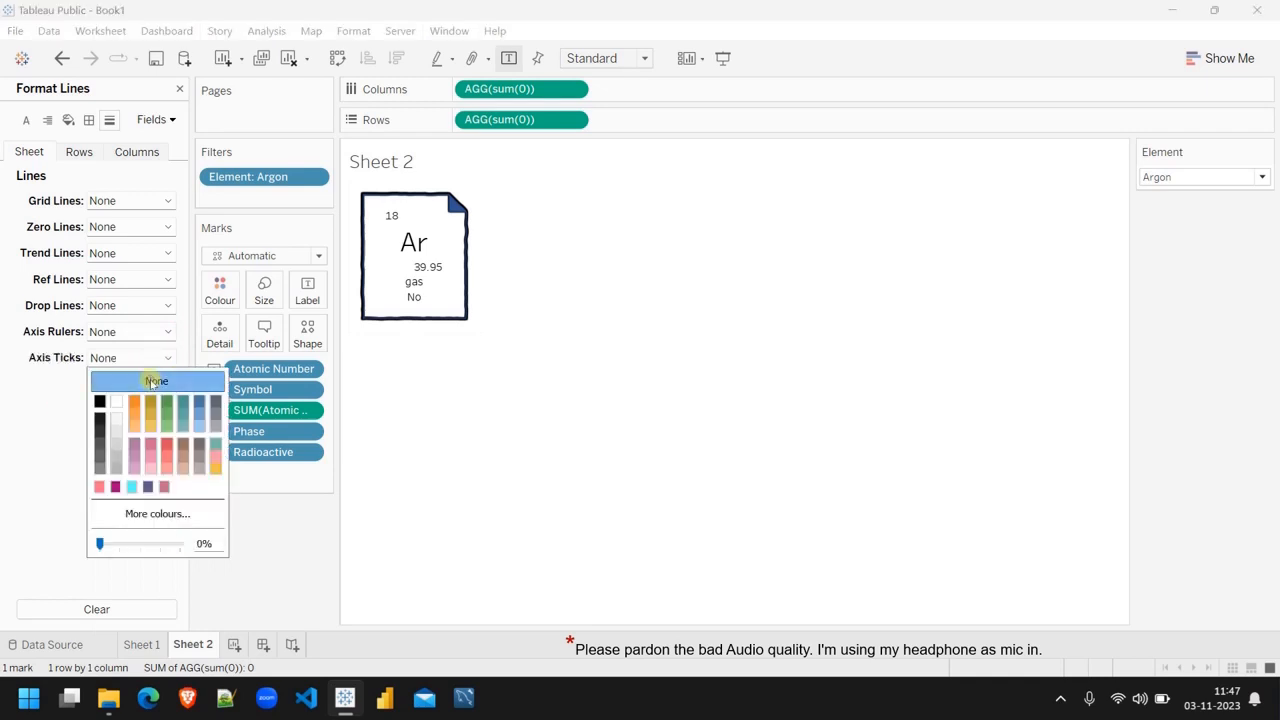
click(57, 405)
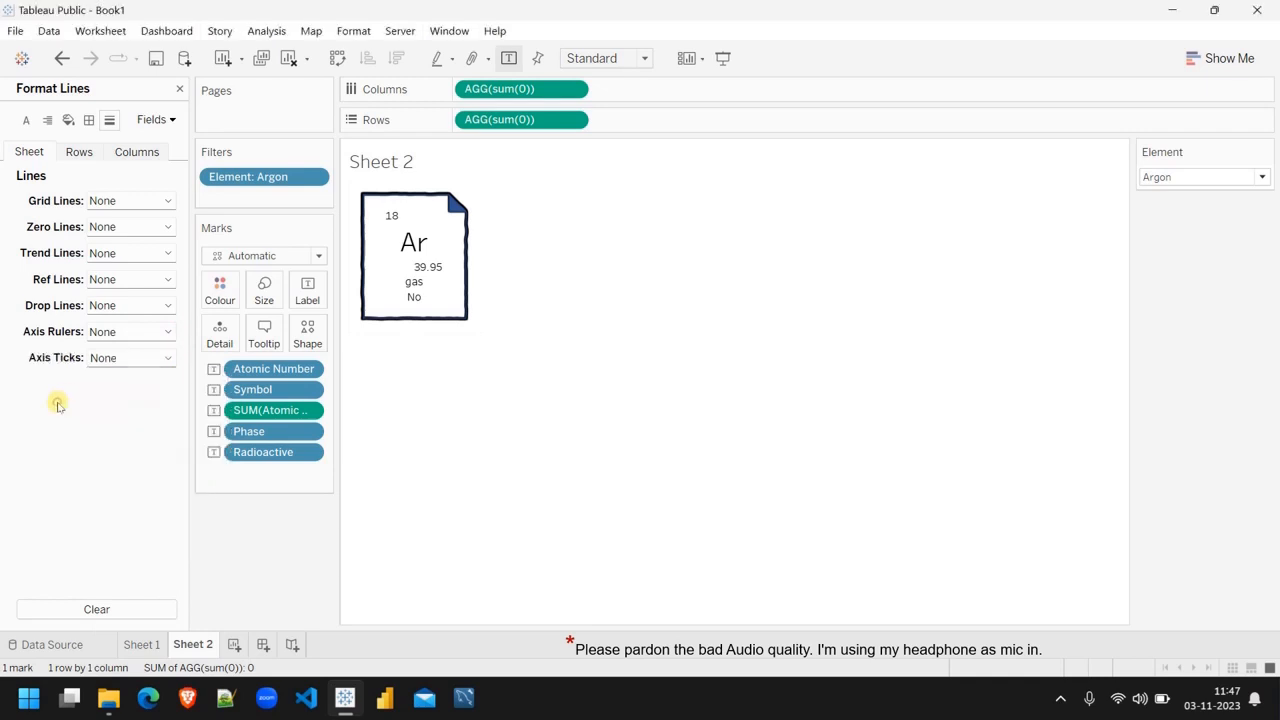
click(180, 88)
Step: Colour Sheet 2's page mark by the Type field
mouse_move(430, 275)
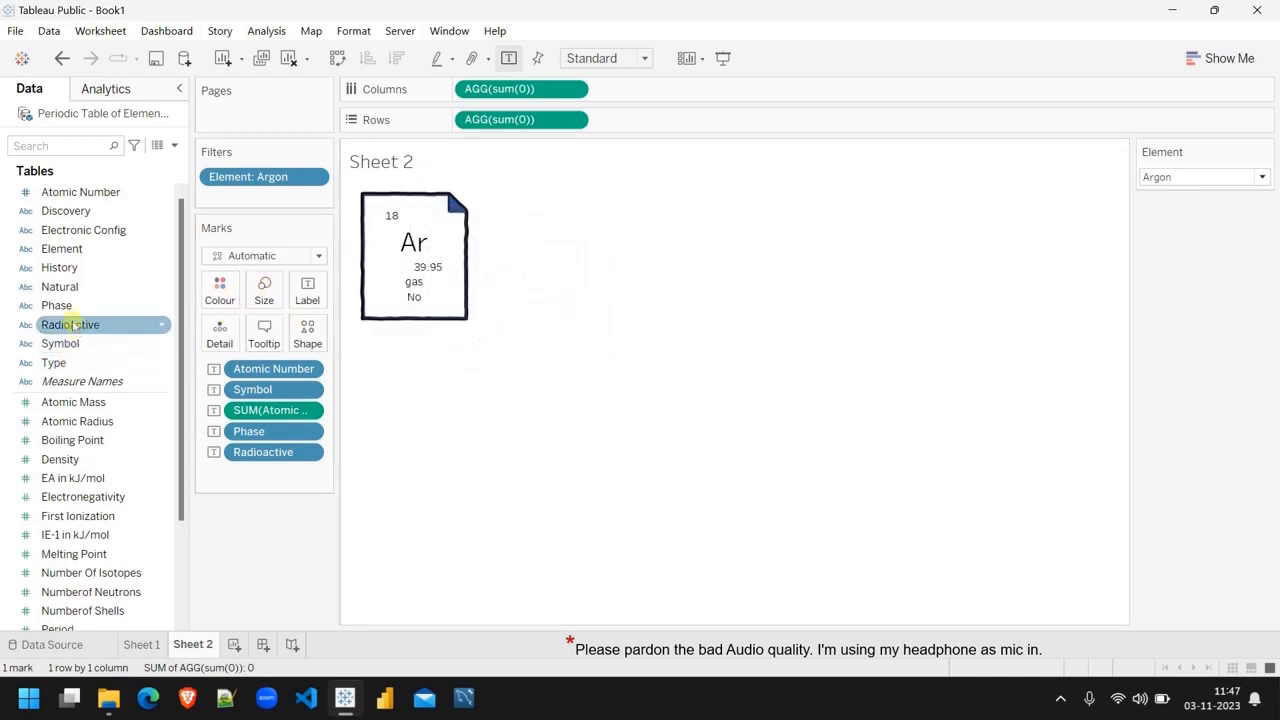
drag(62, 364, 225, 303)
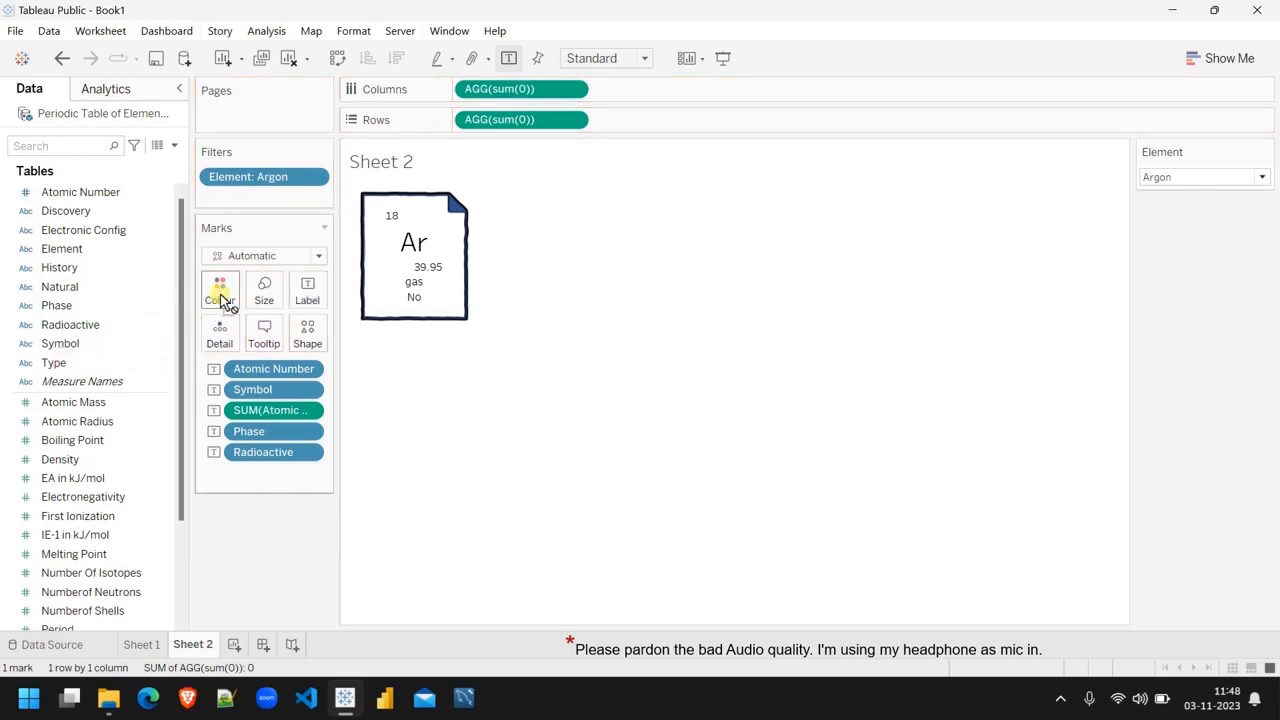
drag(60, 363, 222, 297)
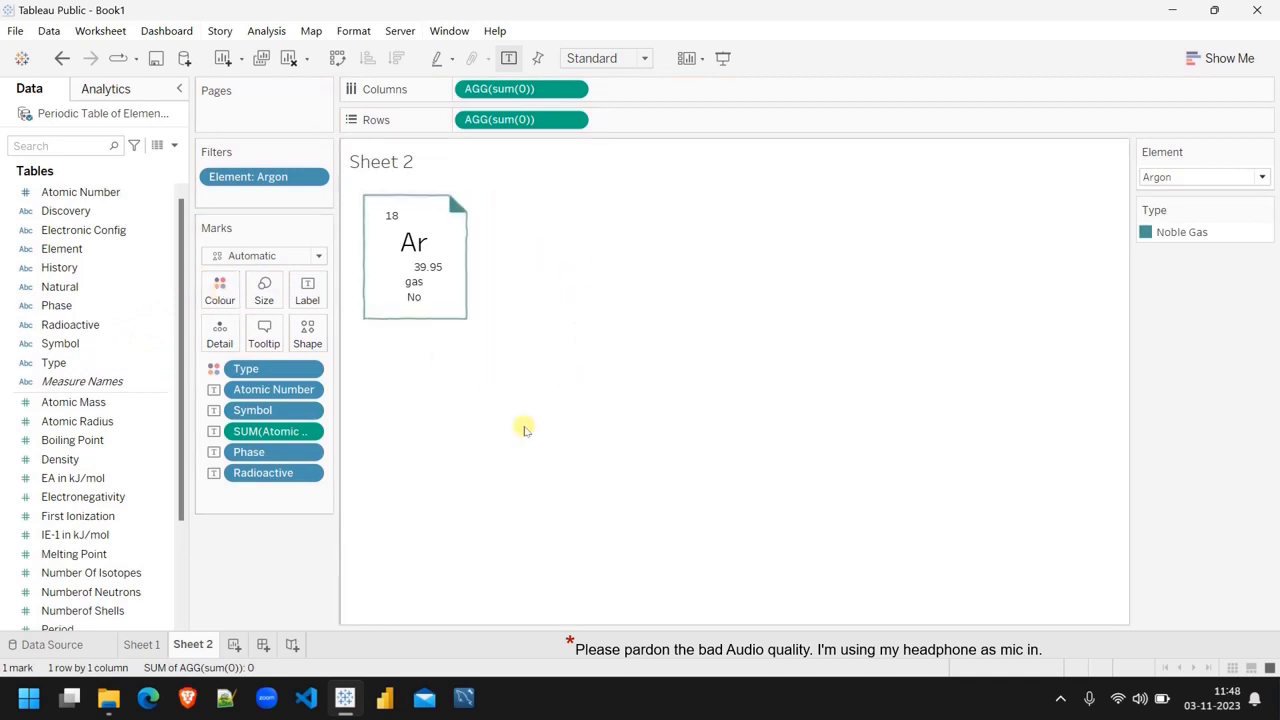
Step: Open Sheet 1's tooltip for editing and delete all its default text, keeping tooltips shown
click(140, 644)
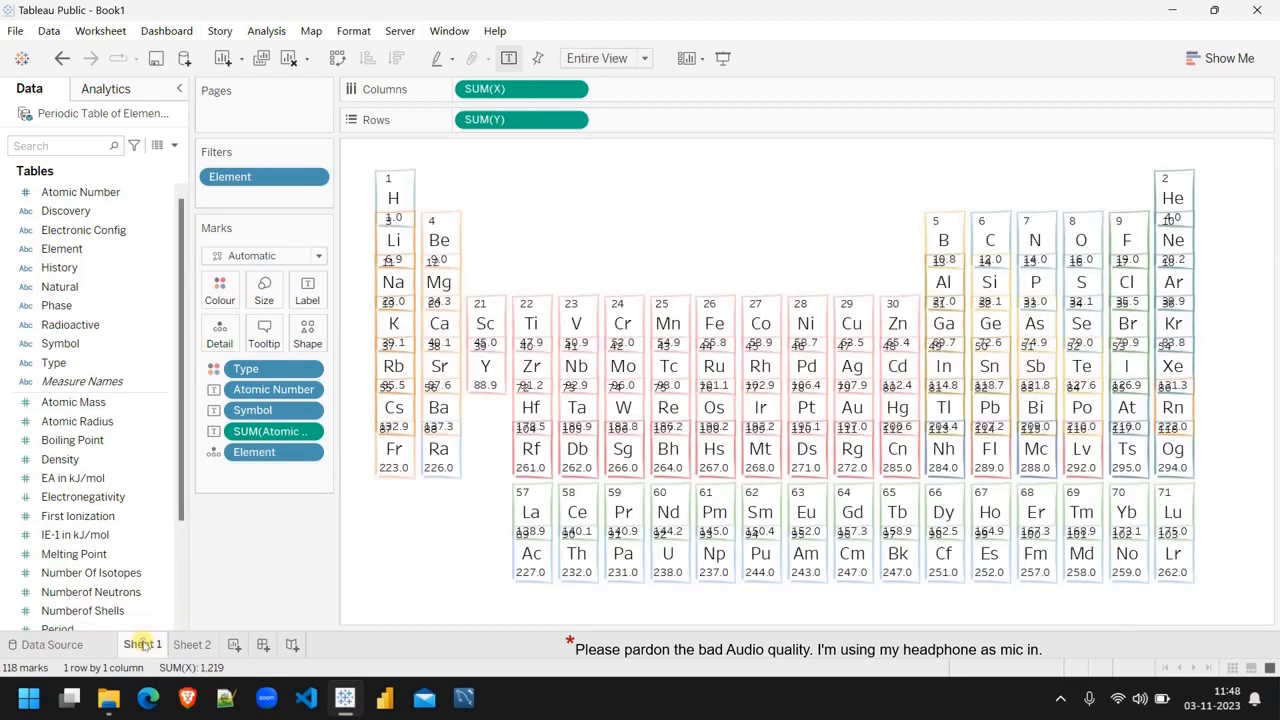
click(264, 336)
click(402, 414)
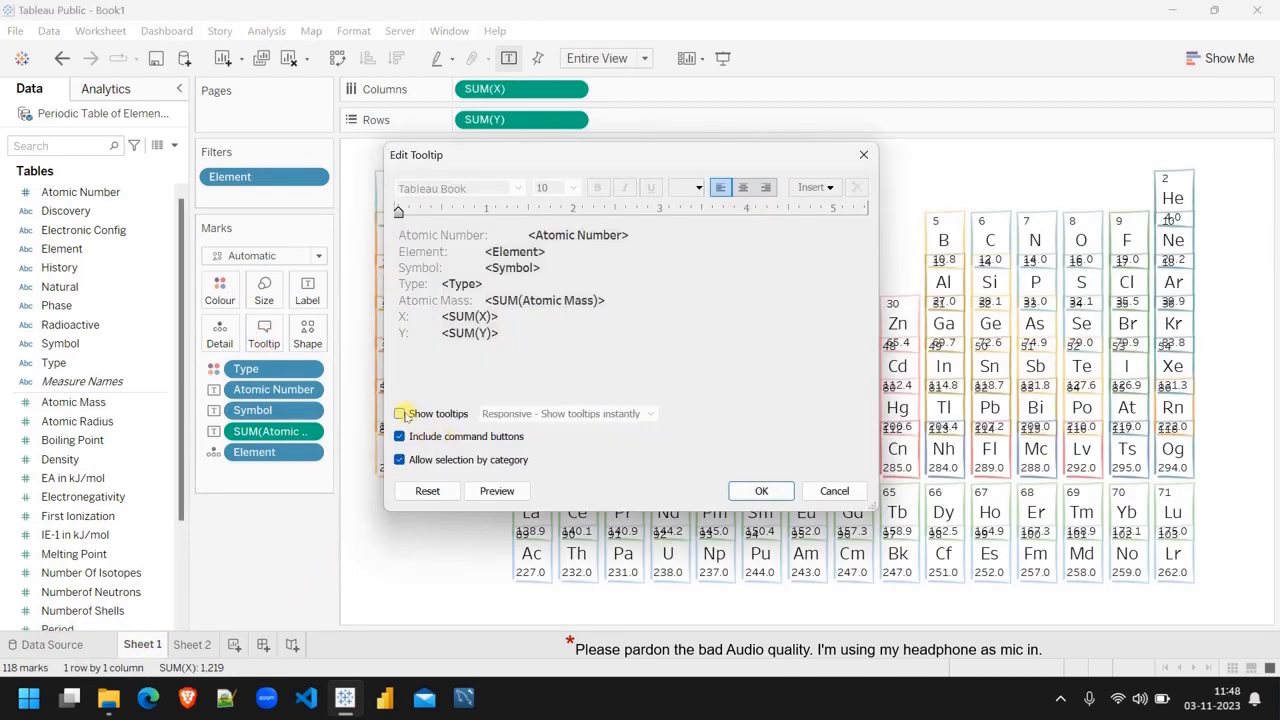
click(400, 414)
drag(506, 359, 371, 226)
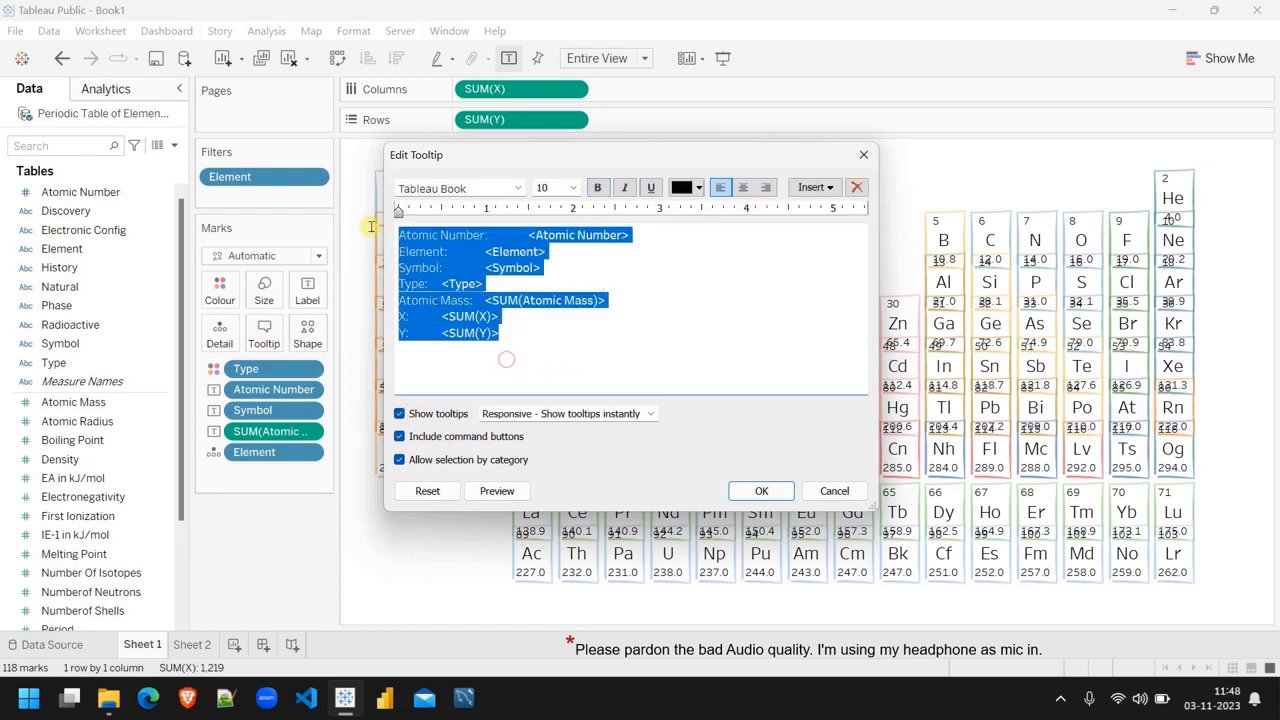
key(Delete)
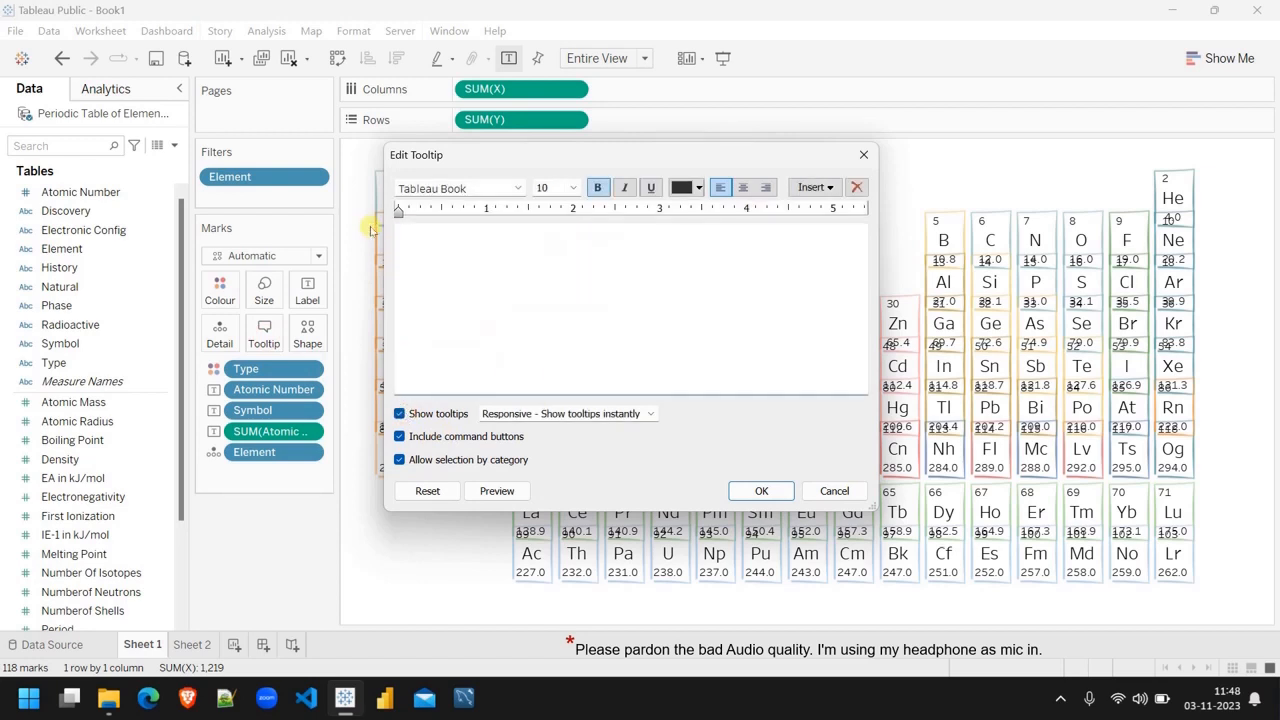
Step: Insert Sheet 2 into Sheet 1's empty tooltip and accept the edited tooltip
click(813, 187)
mouse_move(853, 209)
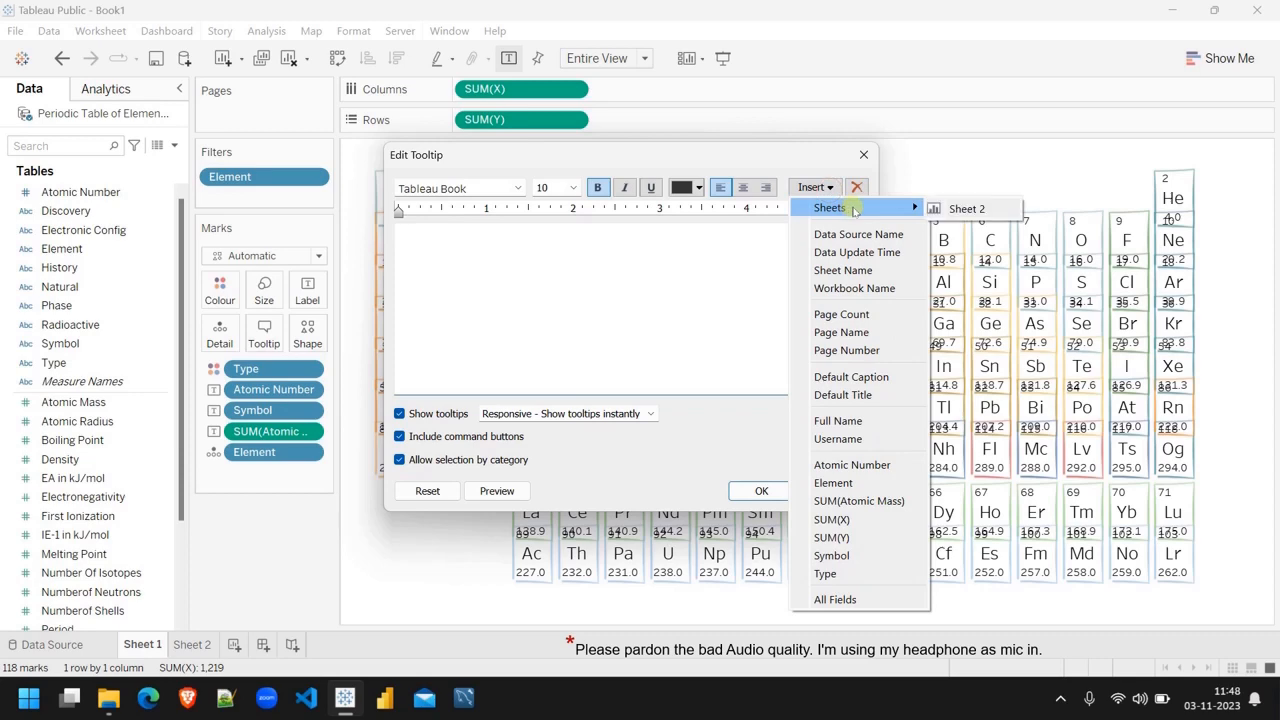
click(963, 208)
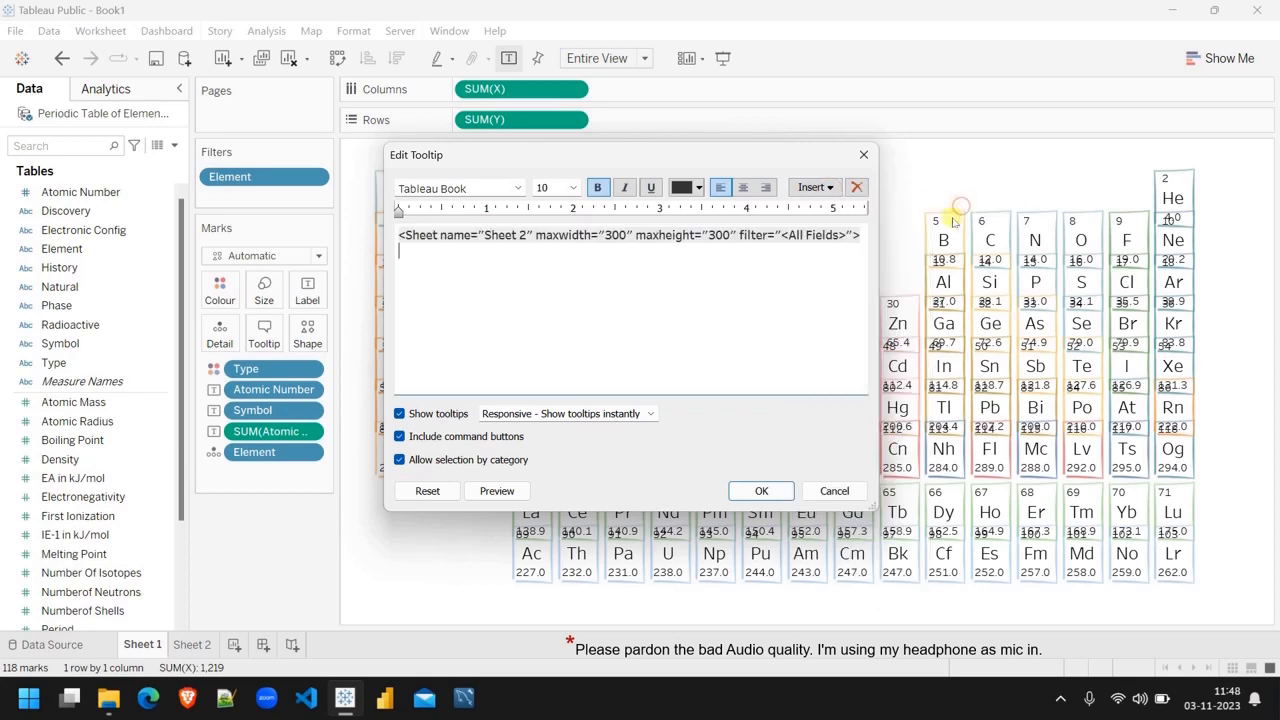
click(757, 490)
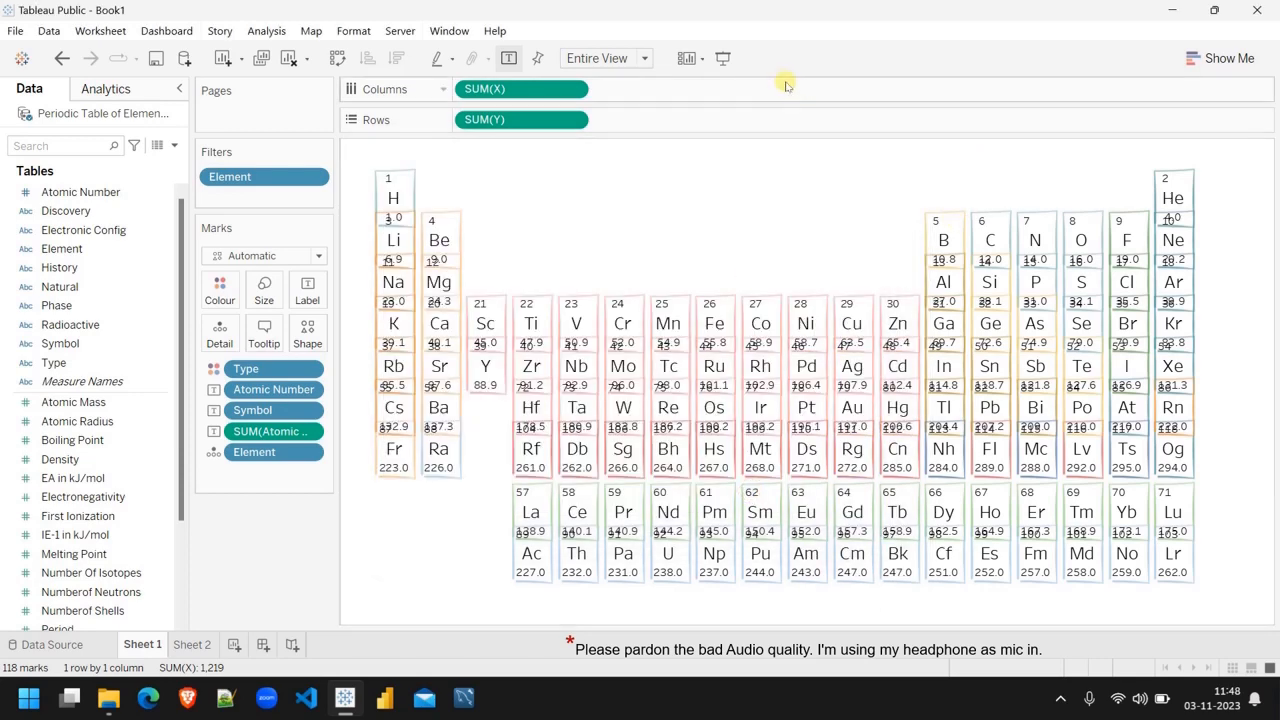
Step: Check the Sheet 2 tooltips on several elements, including Mg, Sr and Mn, in presentation mode, and return to editing
click(721, 59)
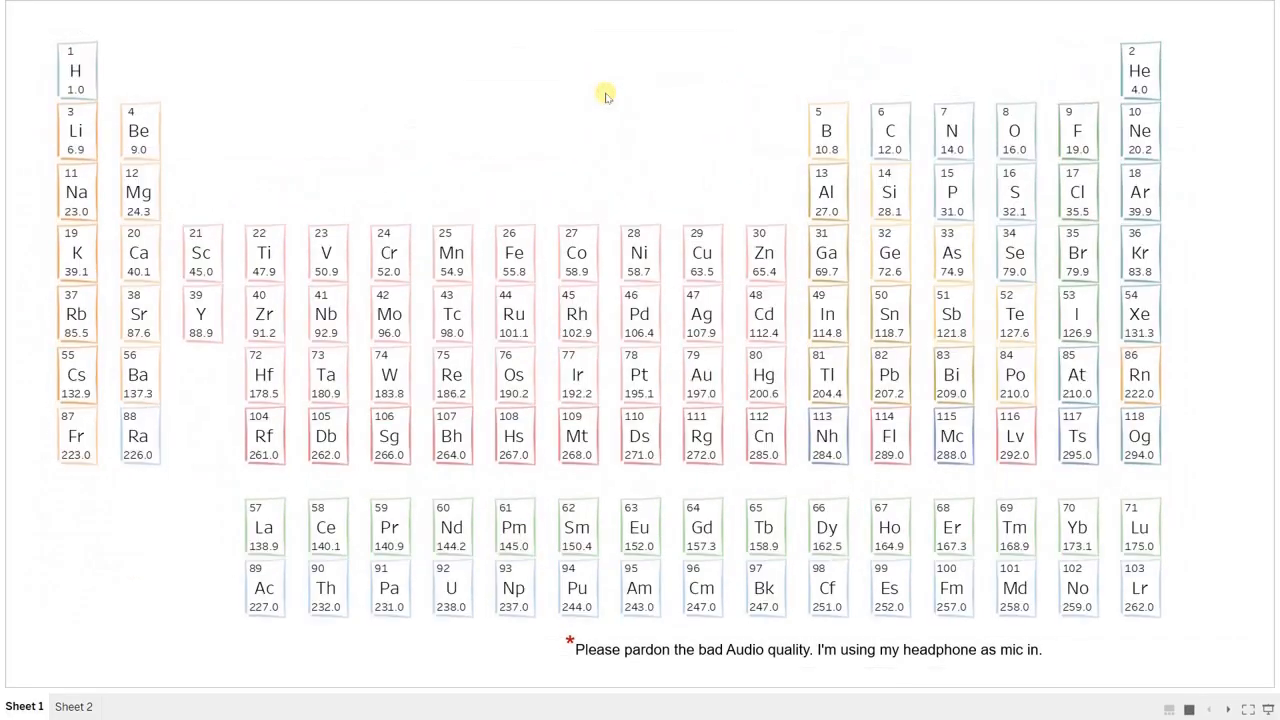
mouse_move(148, 133)
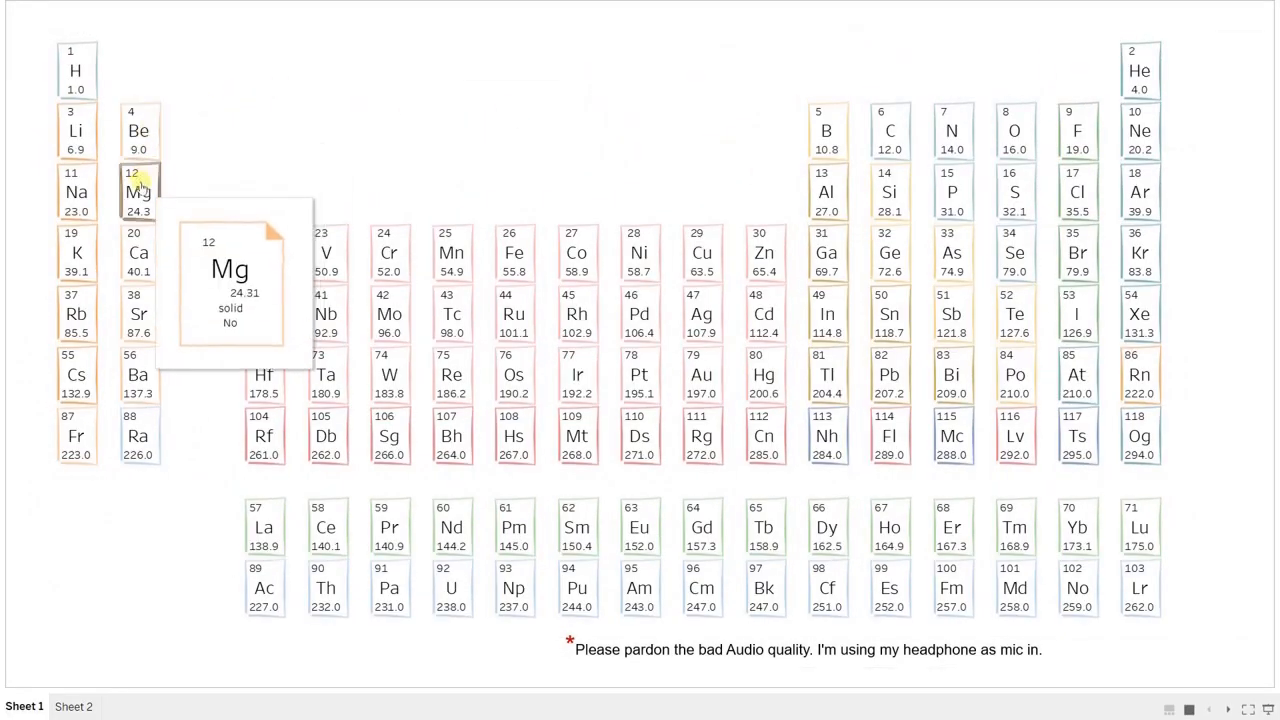
mouse_move(146, 244)
mouse_move(136, 314)
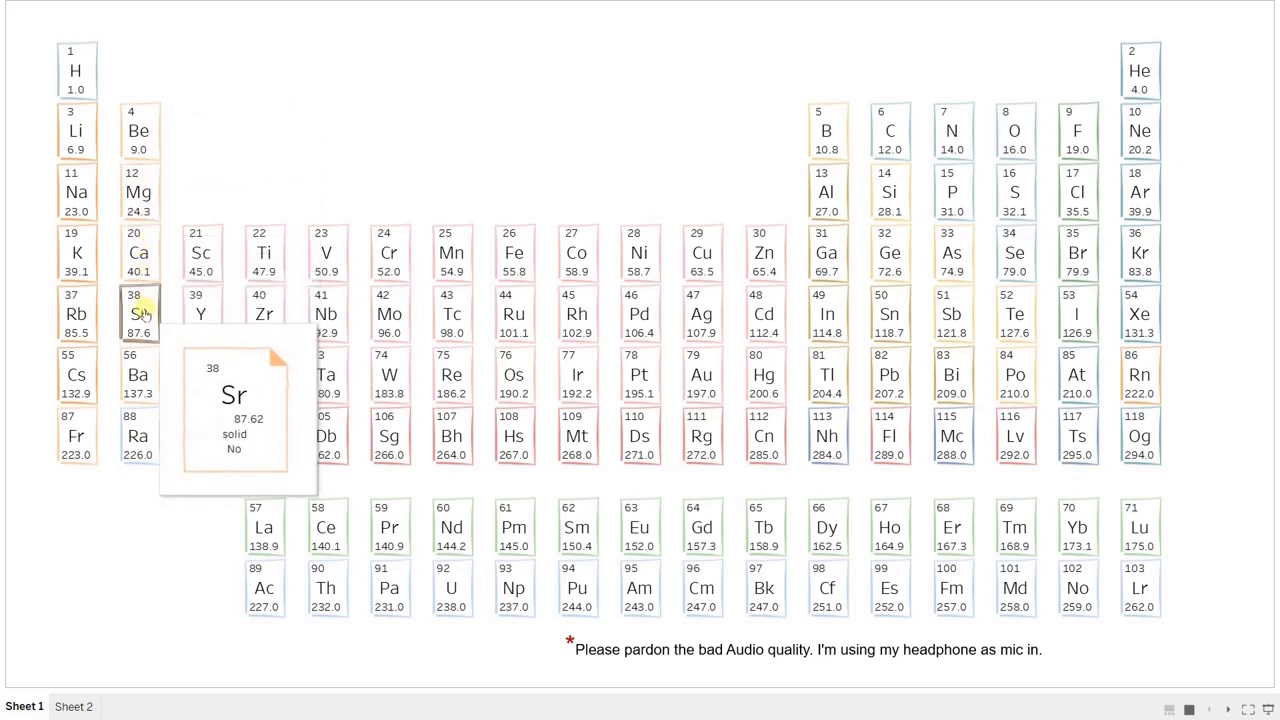
mouse_move(448, 250)
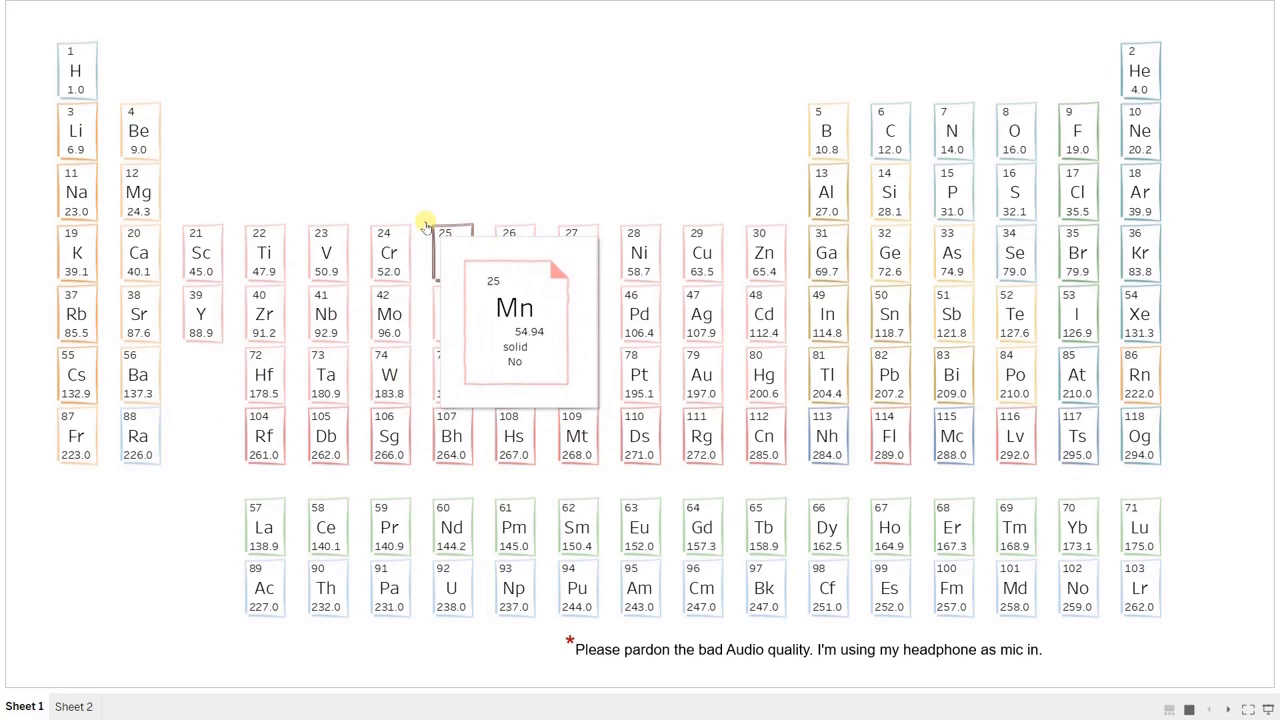
key(Escape)
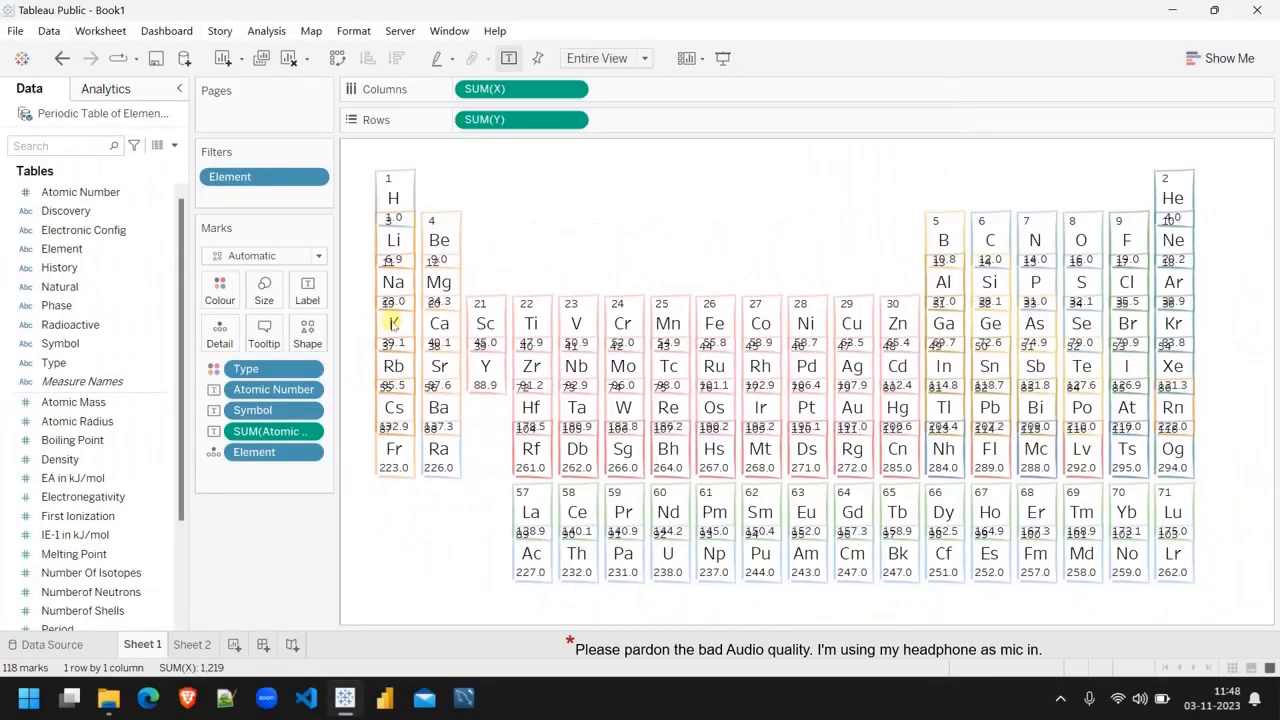
Step: Duplicate the Sheet 2 worksheet
click(190, 645)
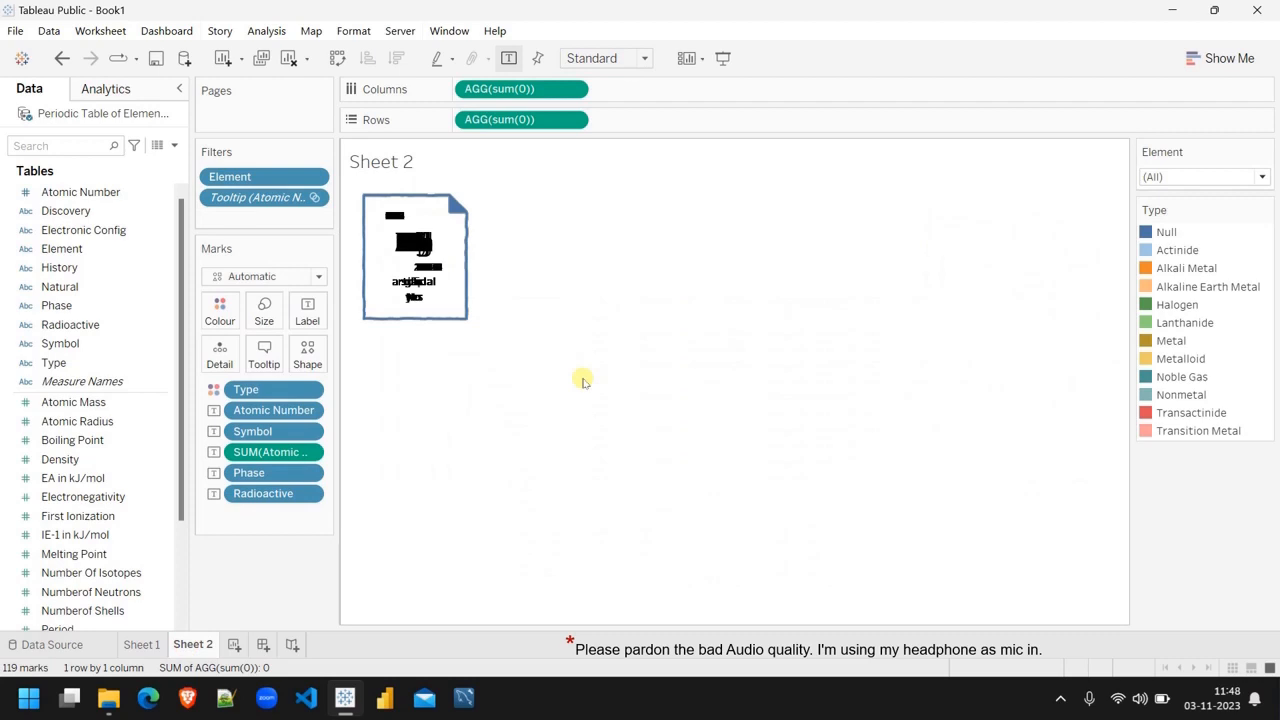
right_click(194, 648)
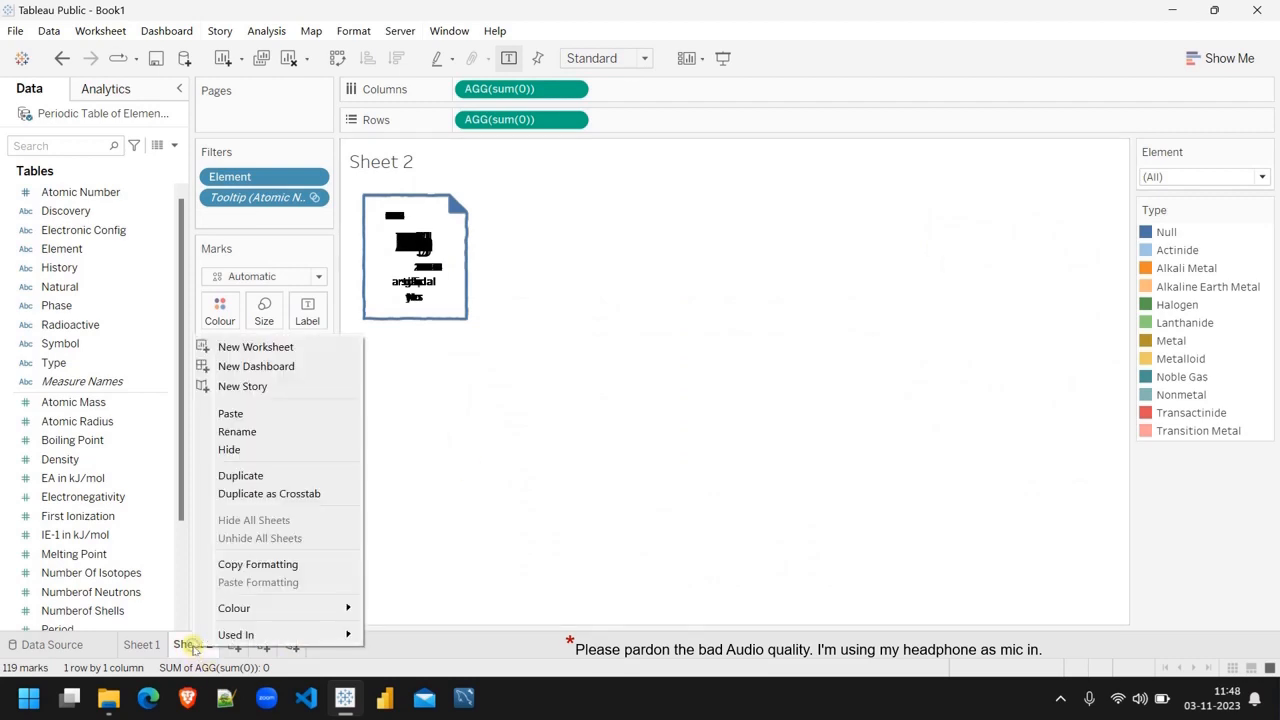
click(249, 478)
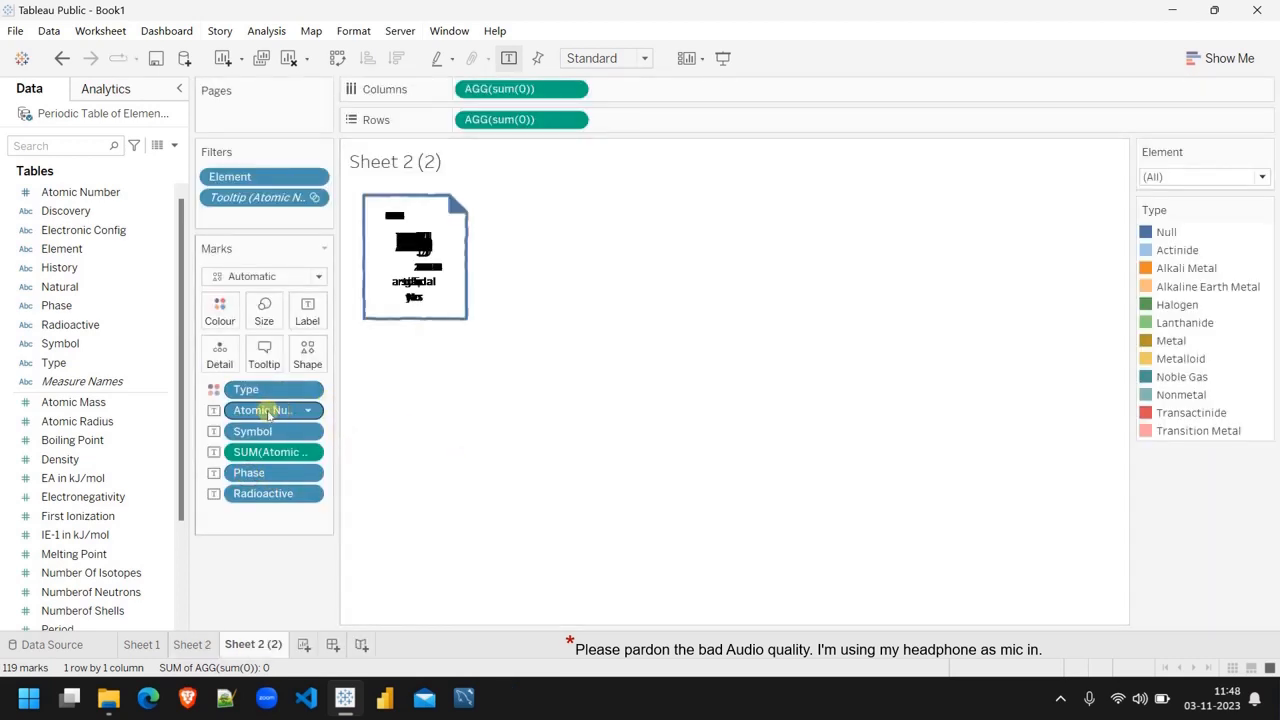
Step: Remove Atomic Number, Symbol, Atomic Mass, Phase and Radioactive from the duplicate sheet's labels, and remove its Tooltip filter
drag(268, 414, 430, 432)
drag(252, 410, 392, 445)
drag(257, 410, 418, 428)
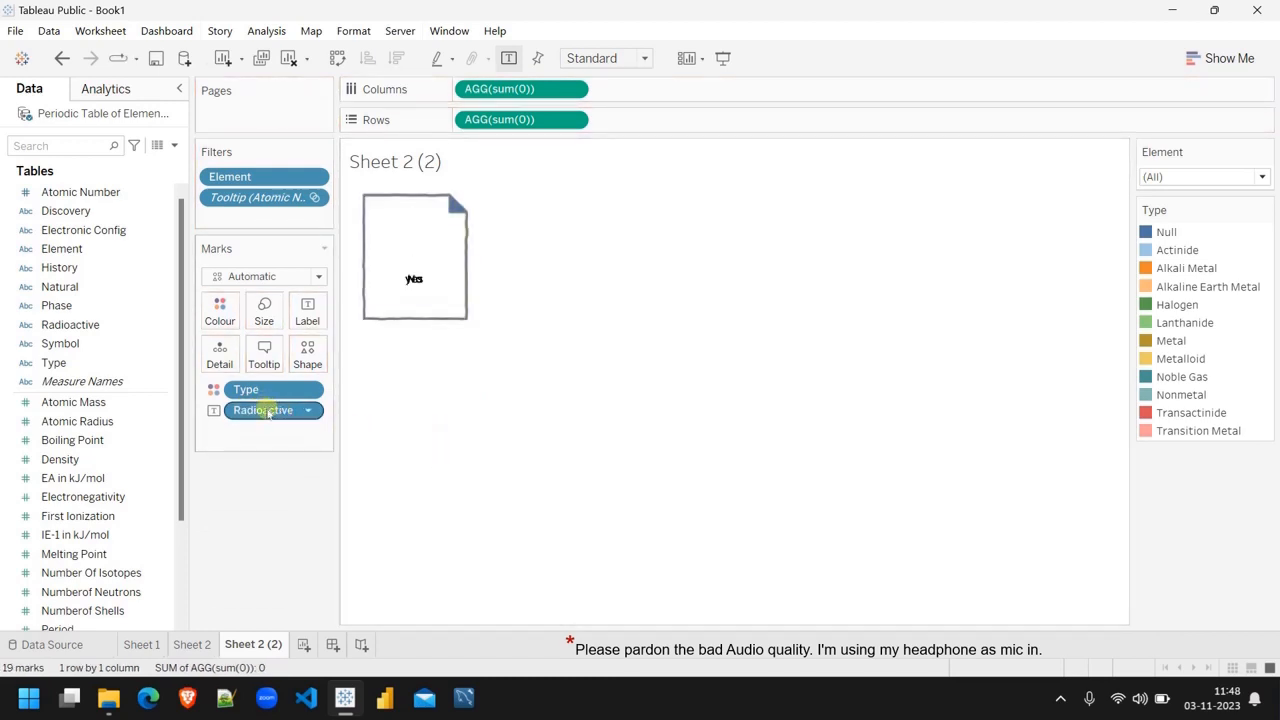
drag(268, 414, 429, 434)
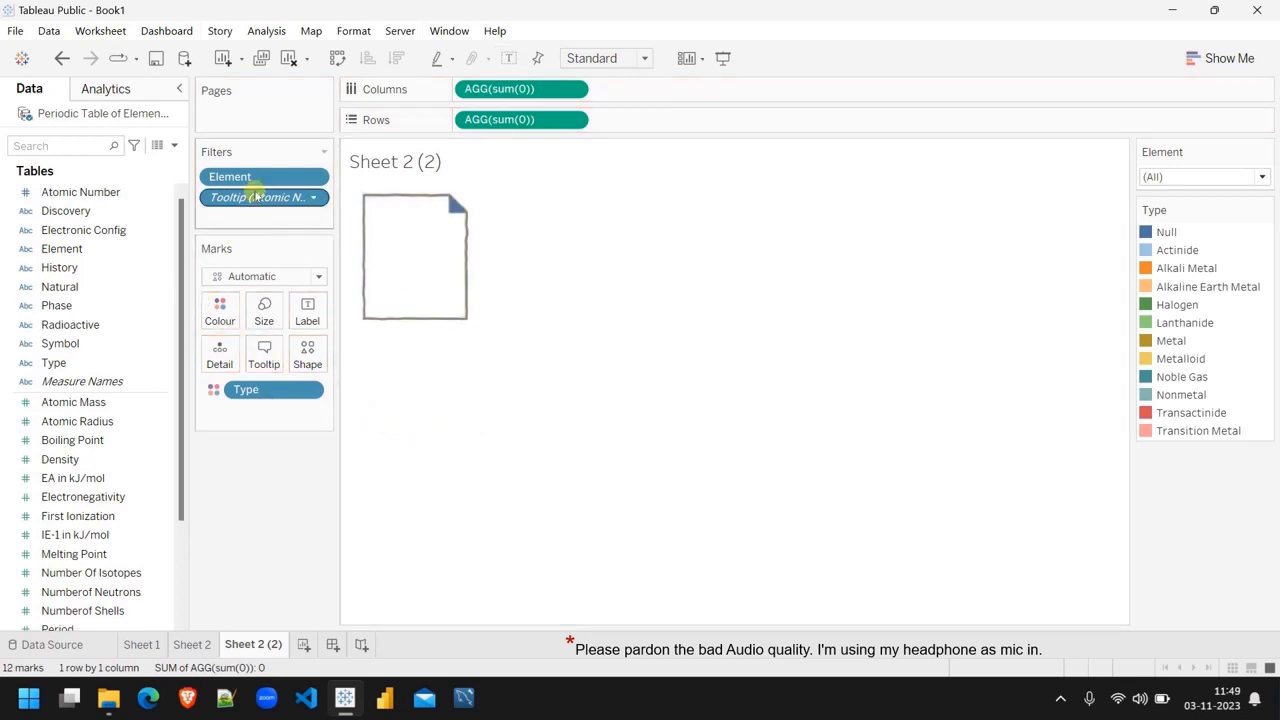
drag(256, 196, 527, 420)
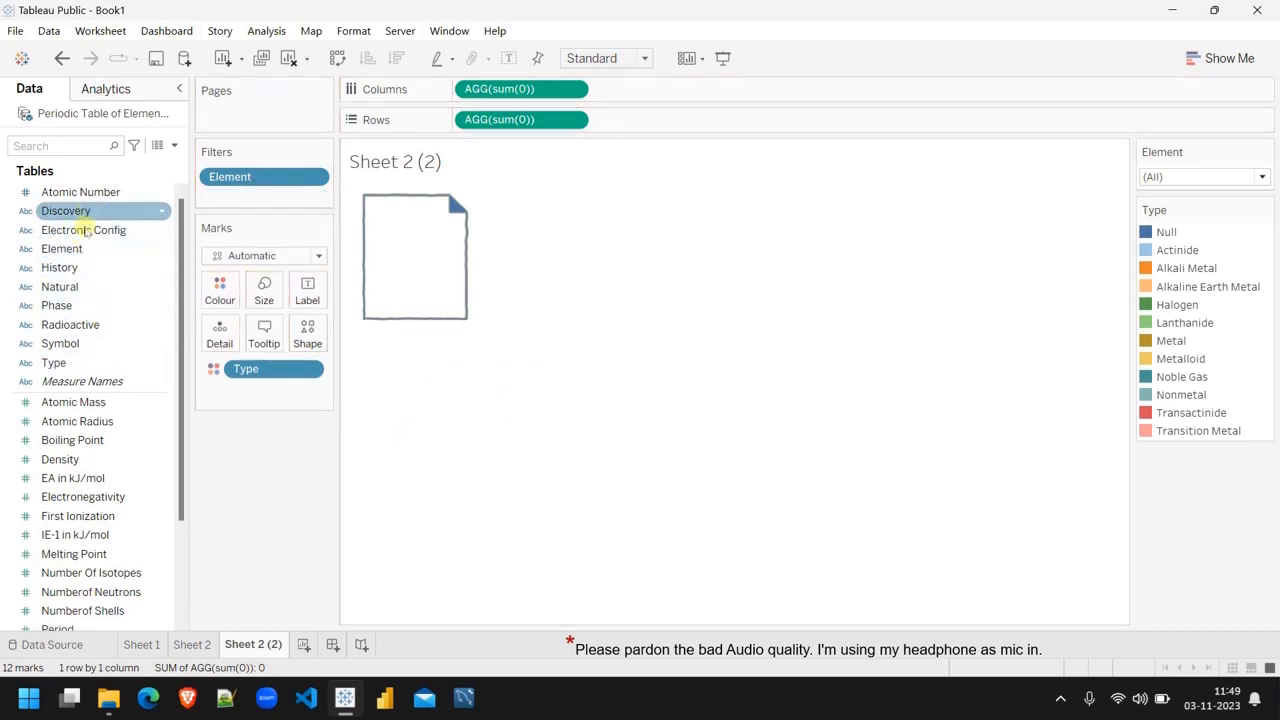
Step: Label the duplicate sheet's page mark with the Element field and show the Element filter
drag(76, 248, 309, 295)
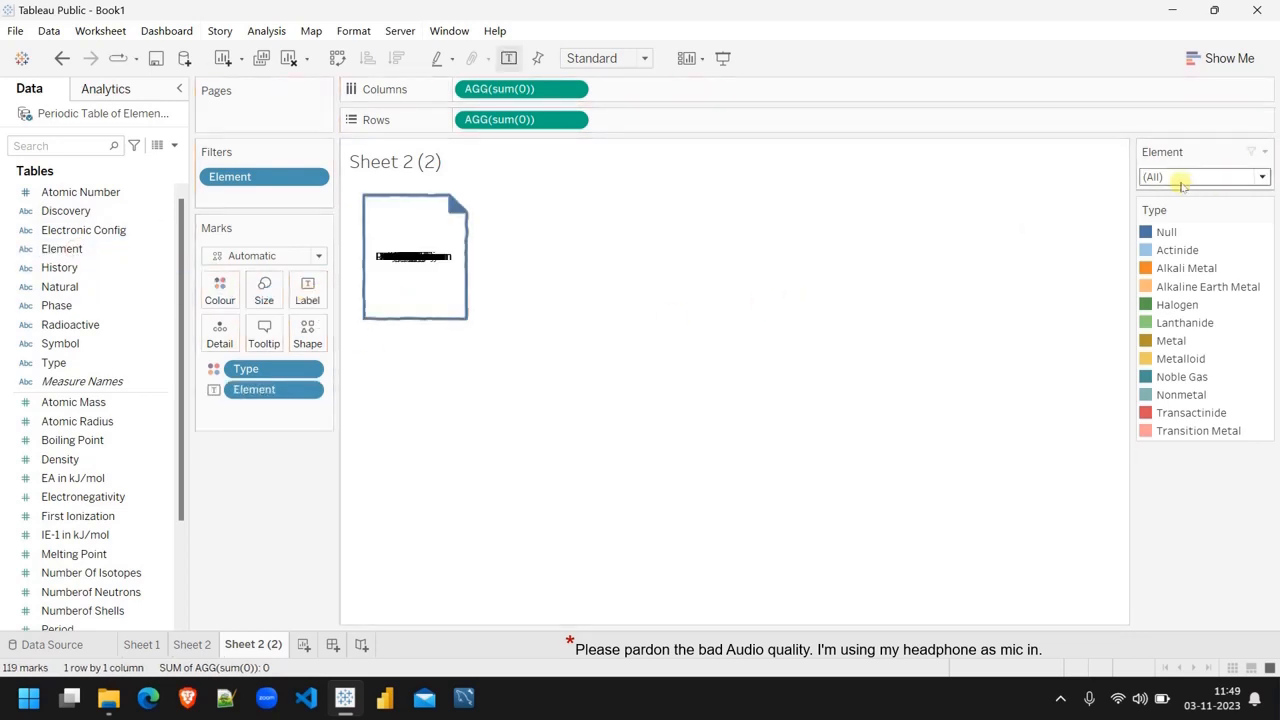
right_click(266, 177)
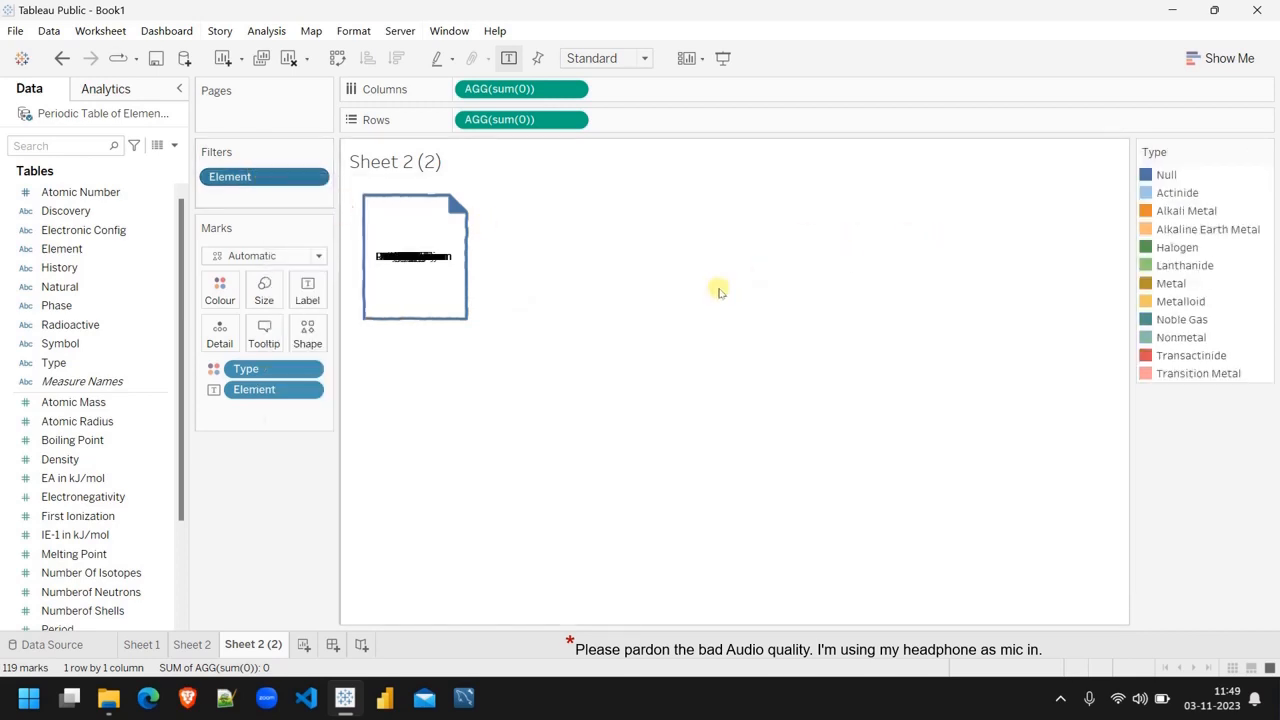
right_click(274, 177)
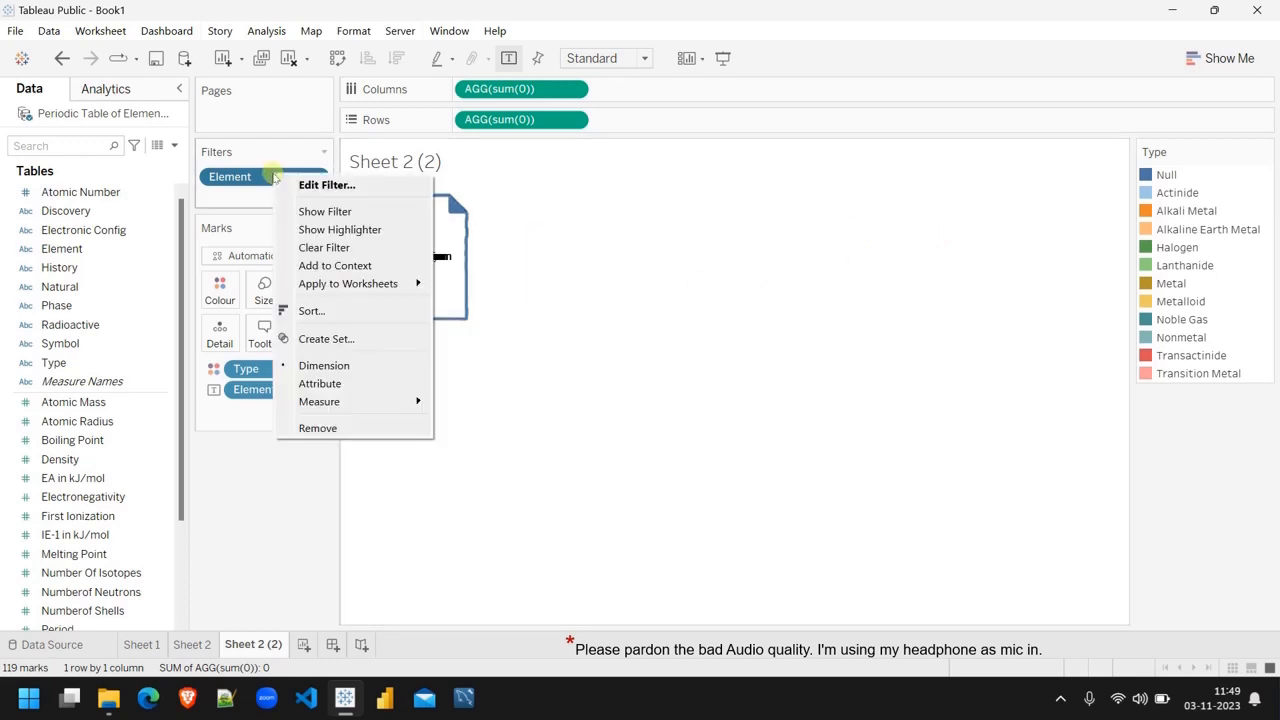
click(341, 217)
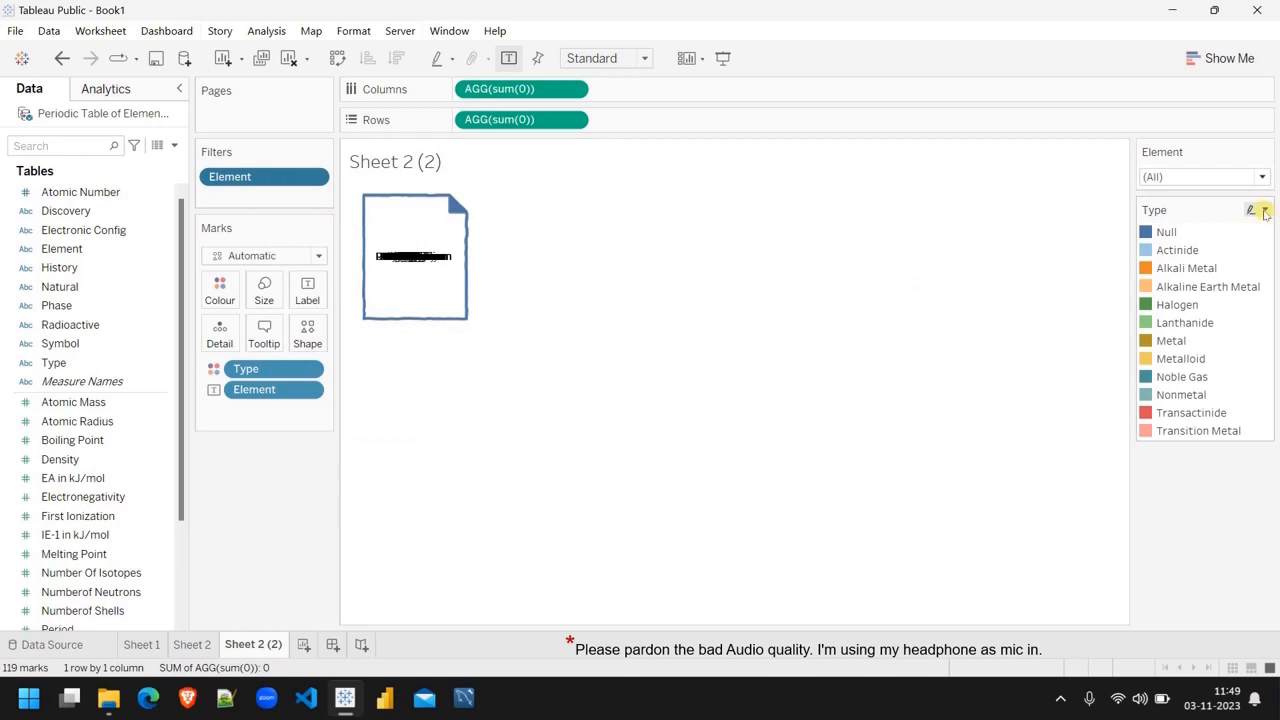
Step: Hide the Type colour legend and filter the sheet to the element Barium
click(1264, 211)
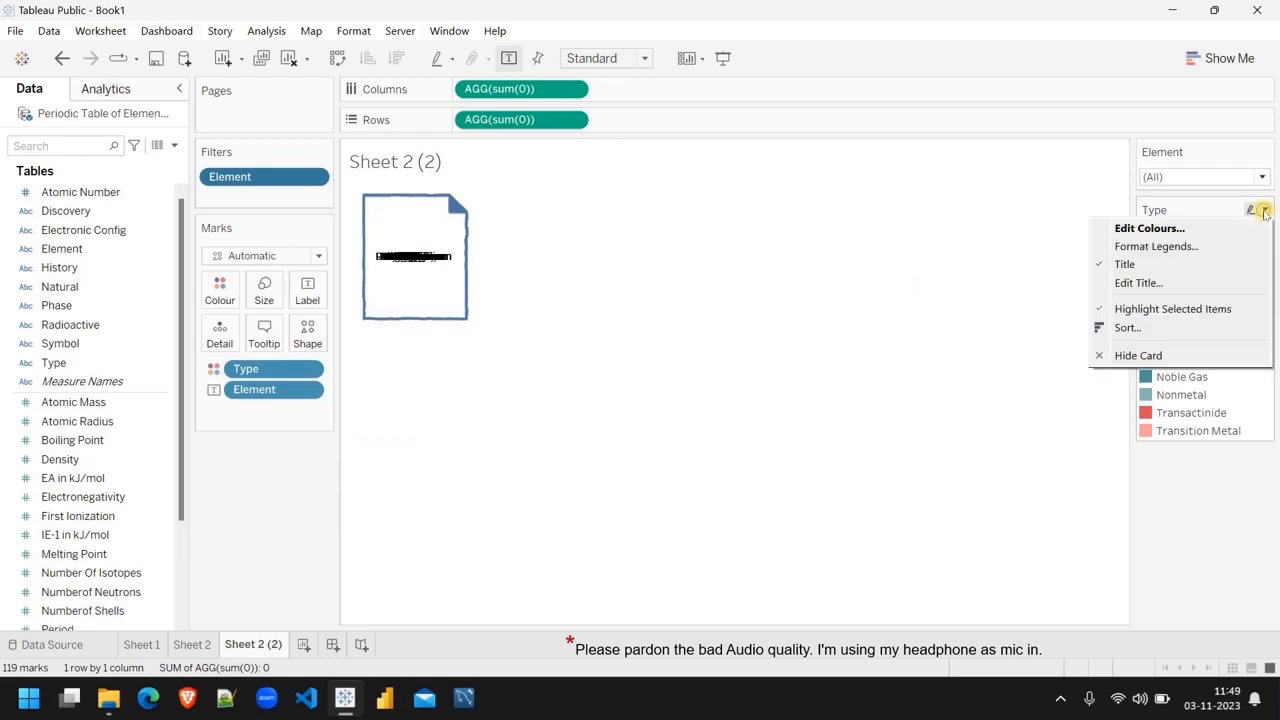
click(1145, 356)
click(1262, 177)
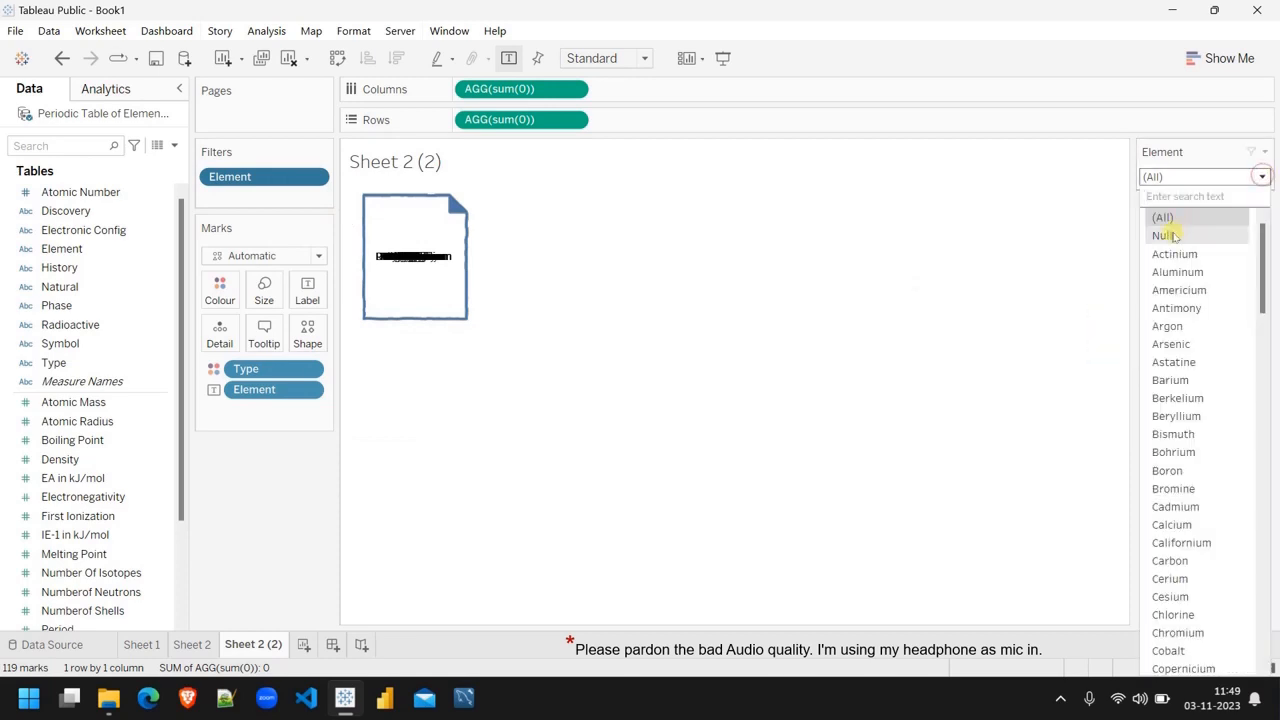
click(1172, 380)
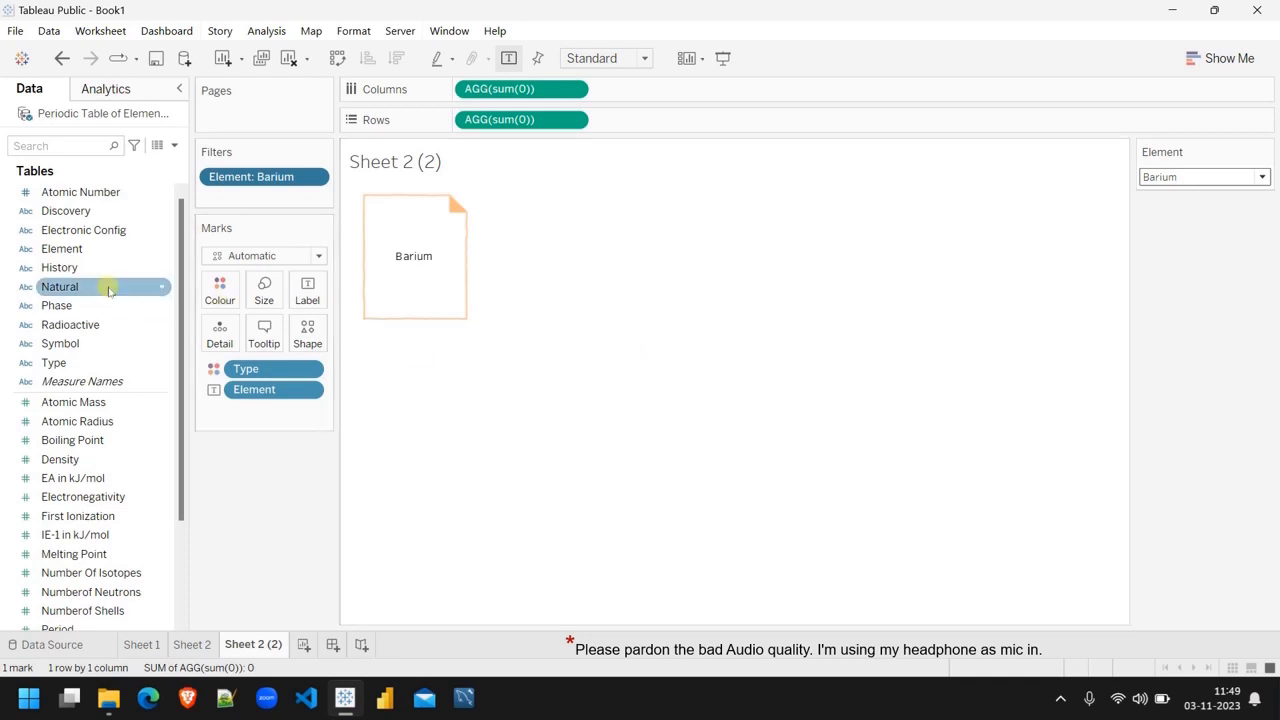
Step: Add the Number Of Isotopes and Electronic Config fields to the page mark's label
scroll(103, 515, down, 3)
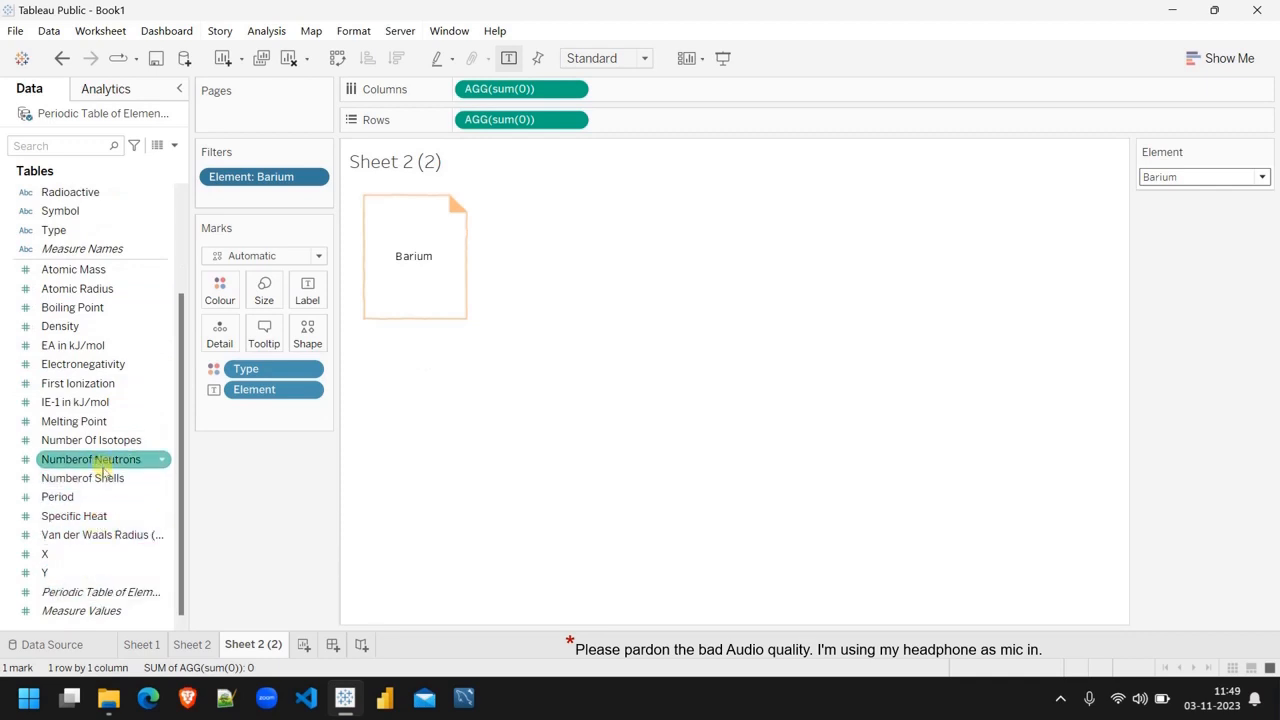
drag(105, 445, 320, 302)
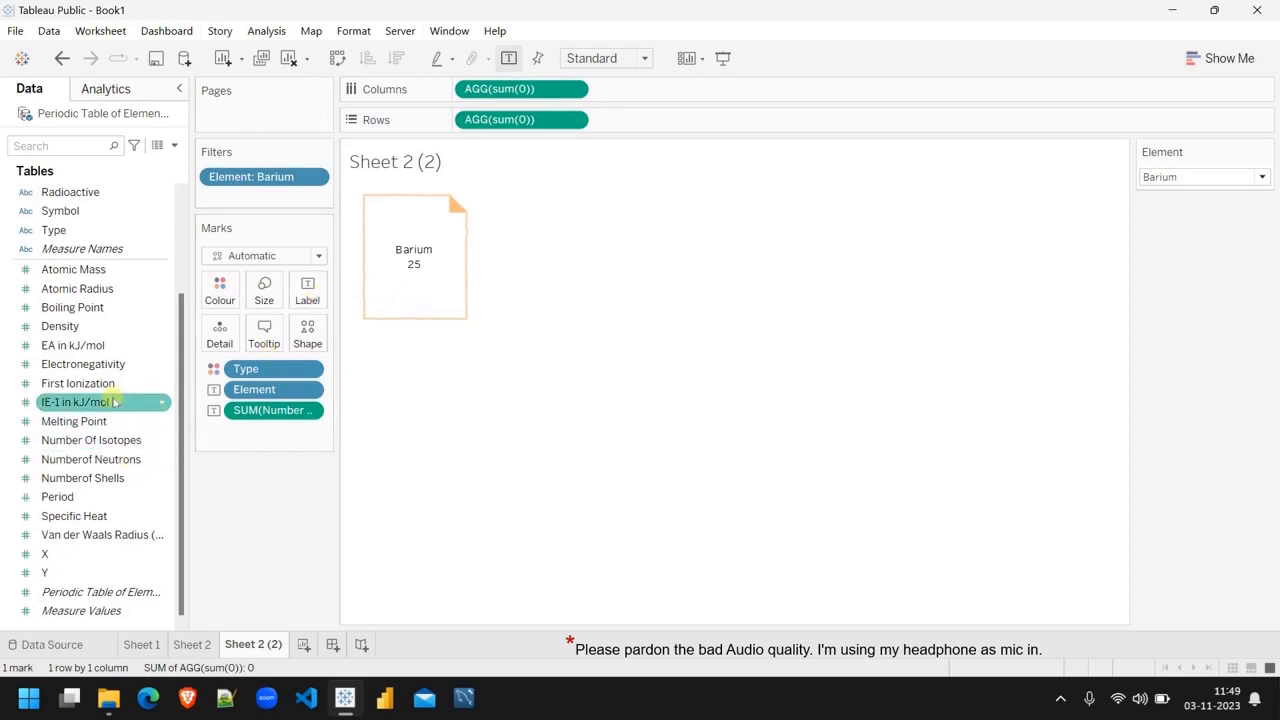
scroll(115, 401, up, 3)
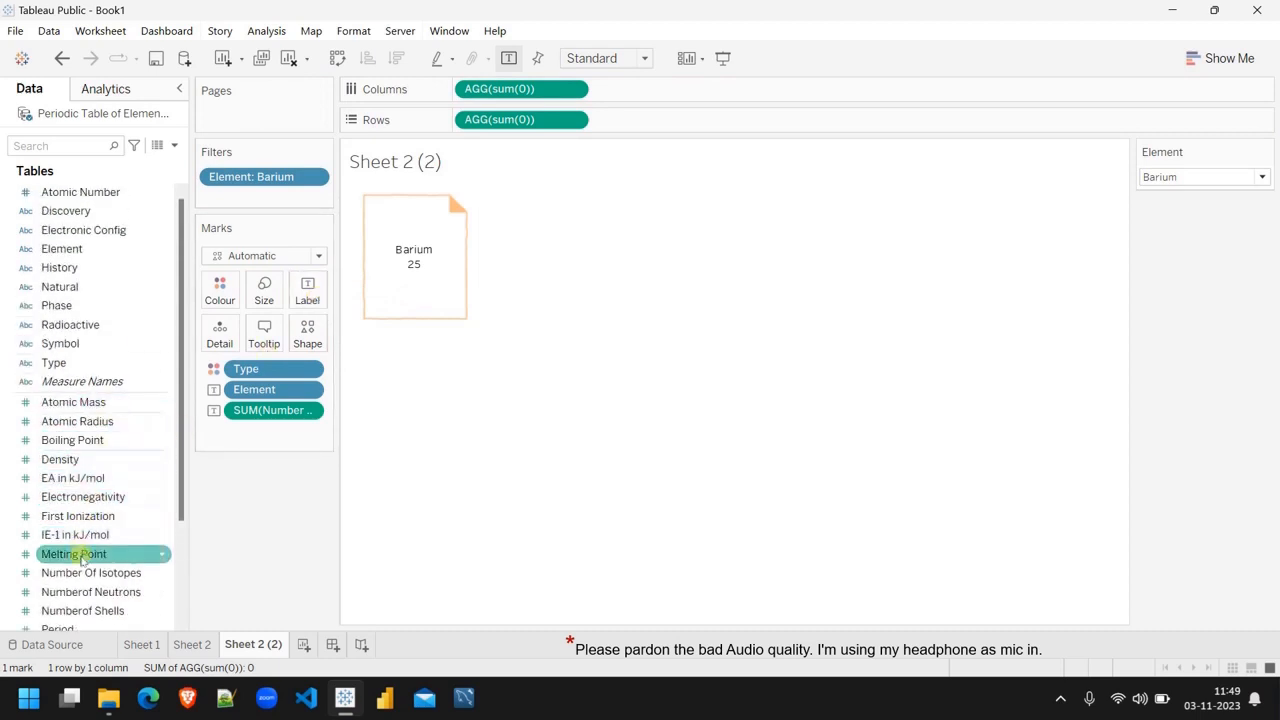
scroll(122, 497, down, 3)
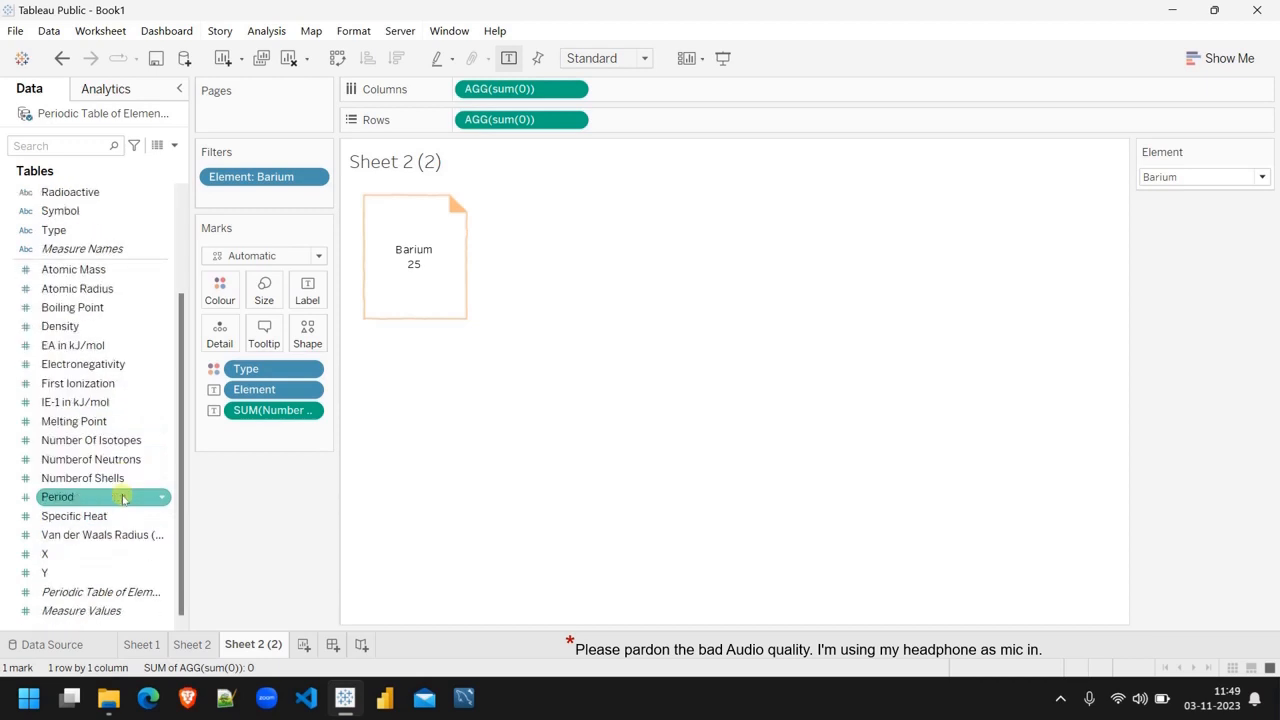
scroll(94, 363, up, 3)
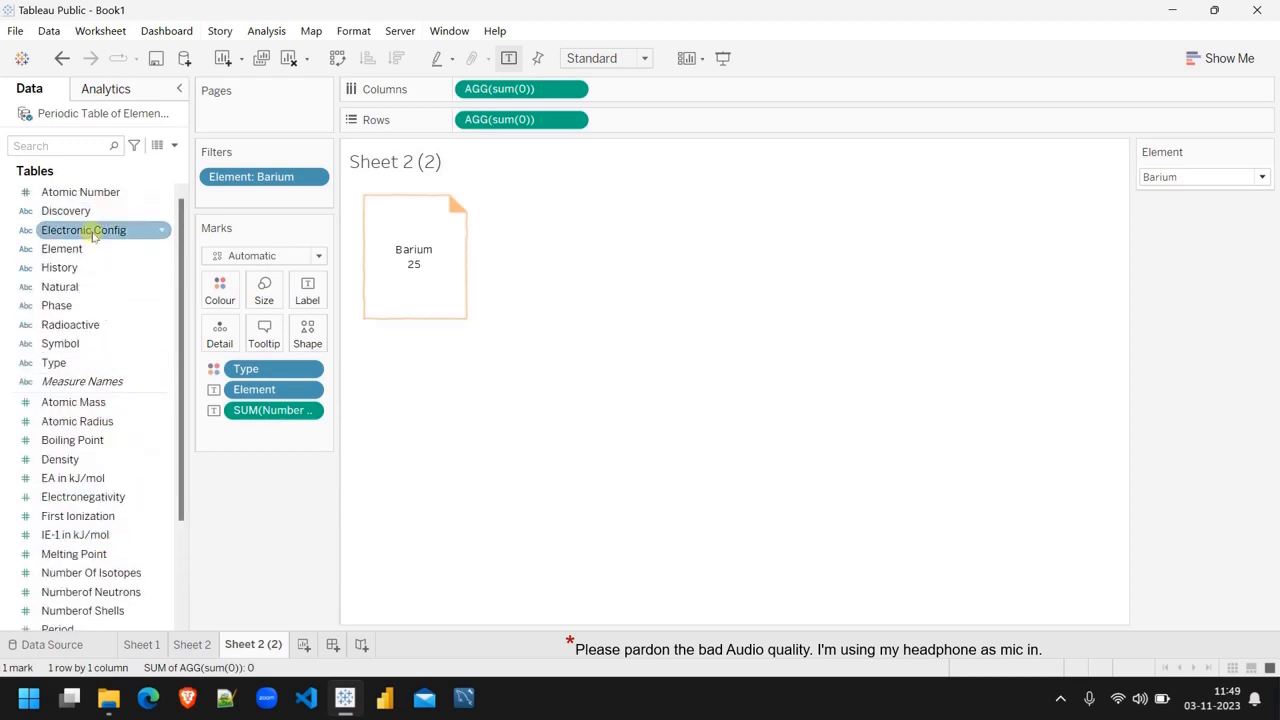
drag(93, 235, 313, 306)
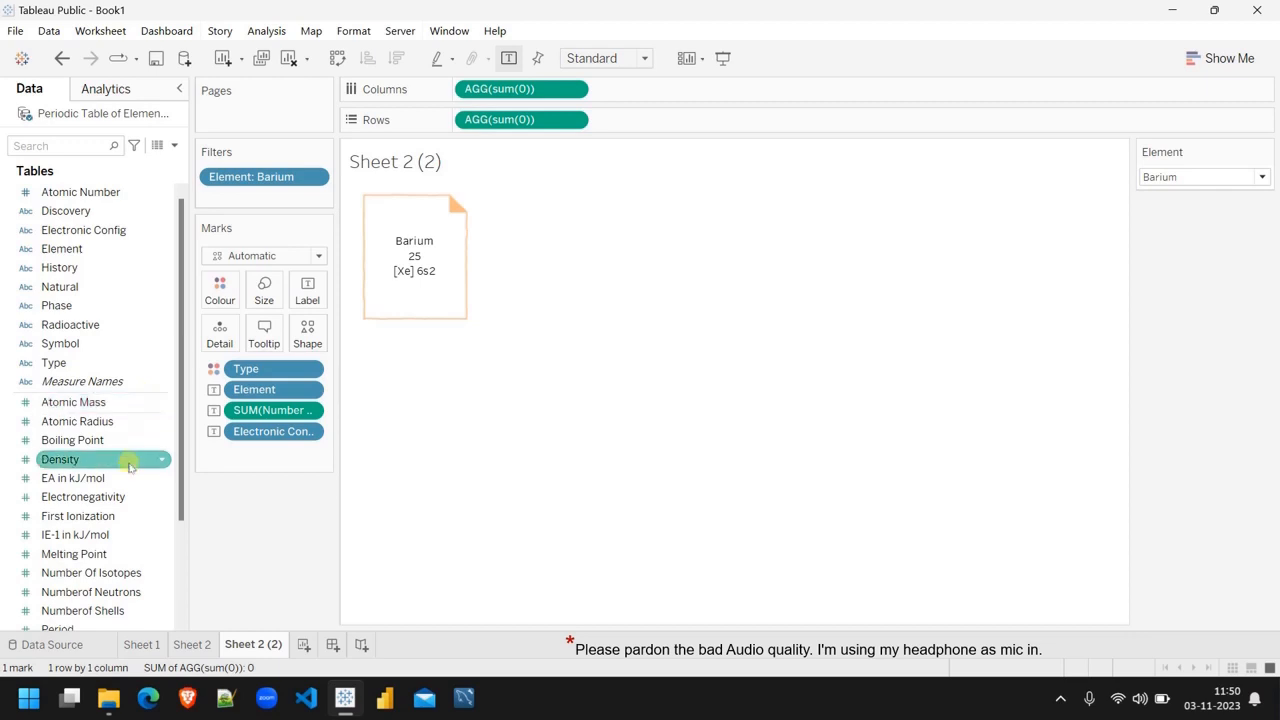
Step: Add the Density, Specific Heat and Melting Point fields to the page mark's label
drag(114, 460, 320, 303)
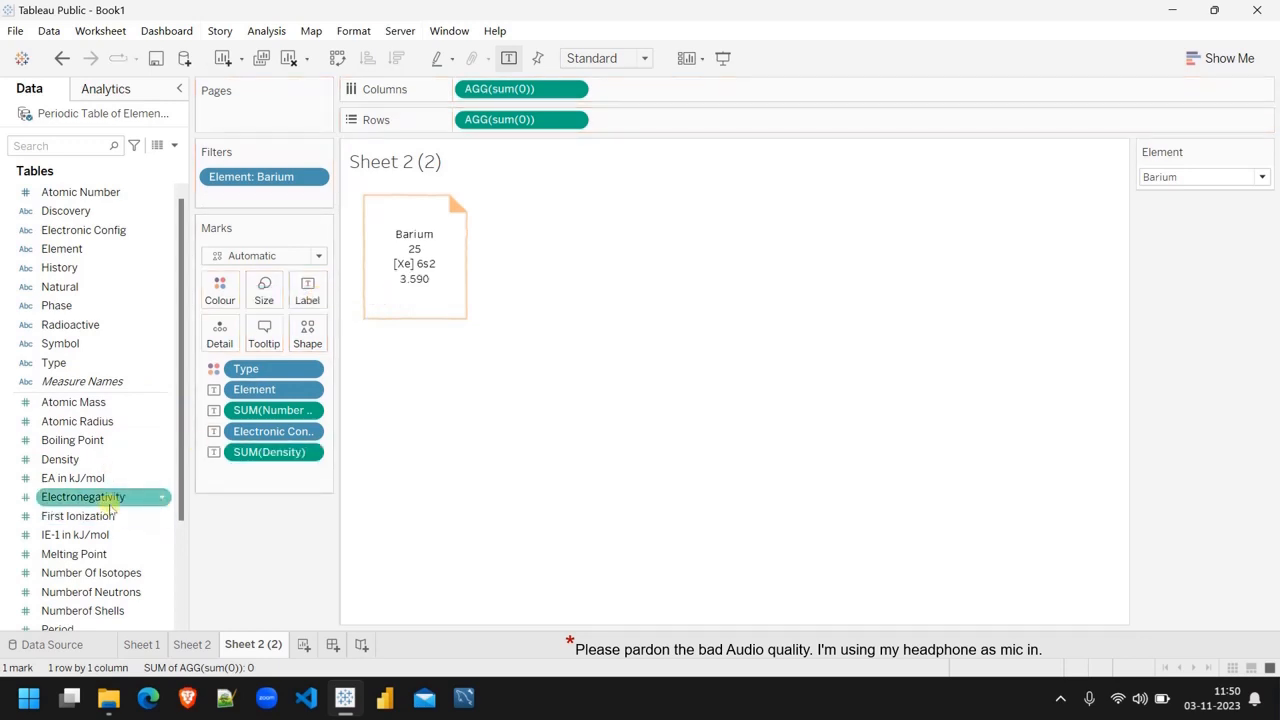
scroll(114, 494, down, 3)
drag(85, 520, 318, 298)
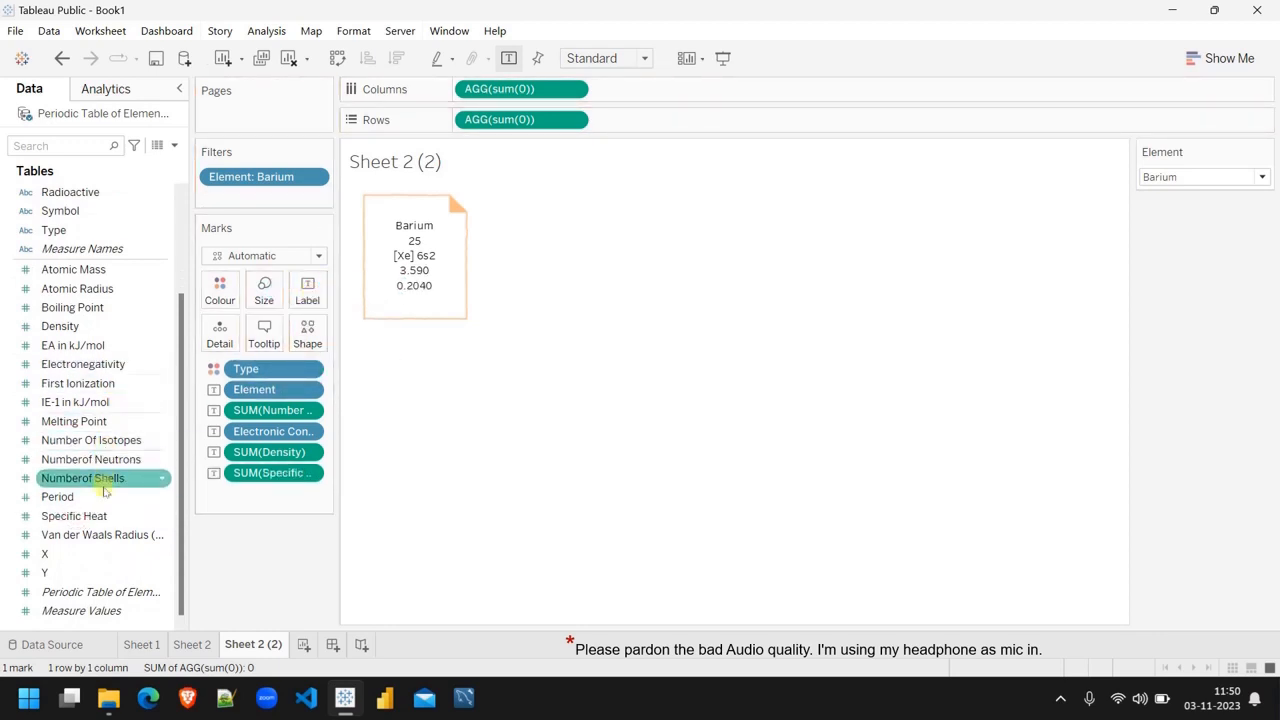
drag(95, 421, 305, 290)
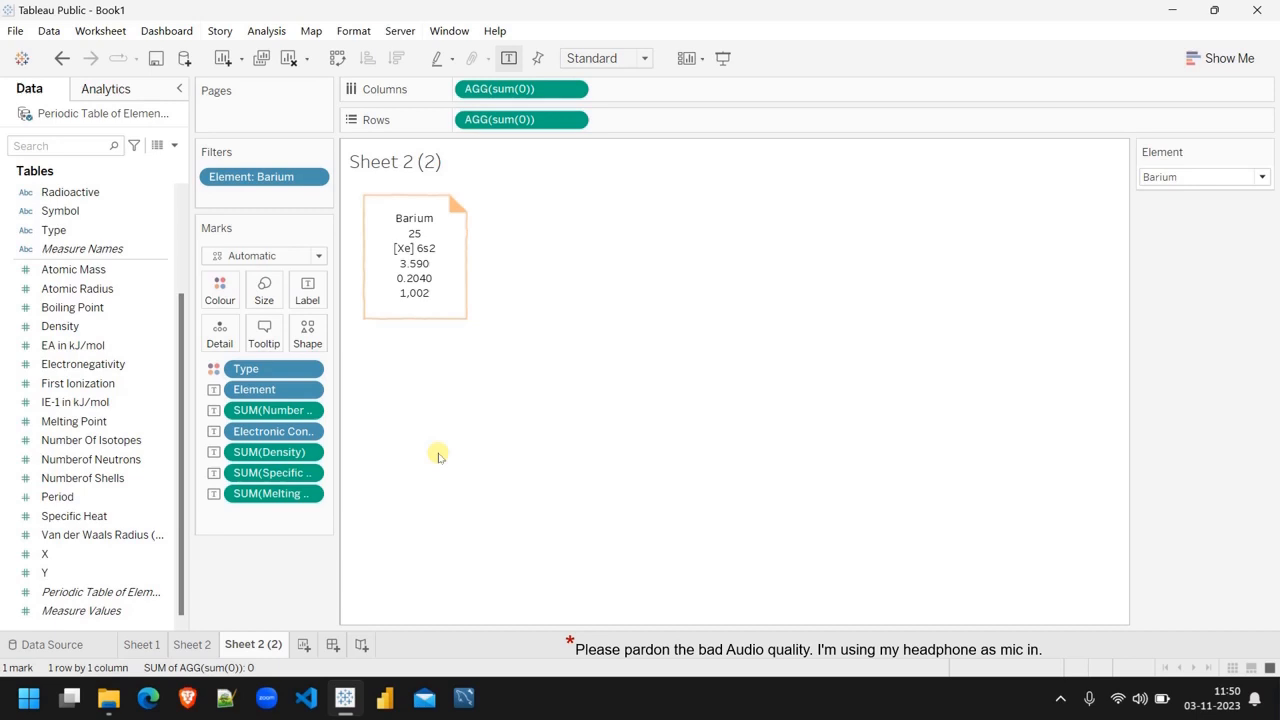
Step: Insert Sheet 2 (2) after Sheet 2 in Sheet 1's tooltip and accept the edited tooltip
click(141, 645)
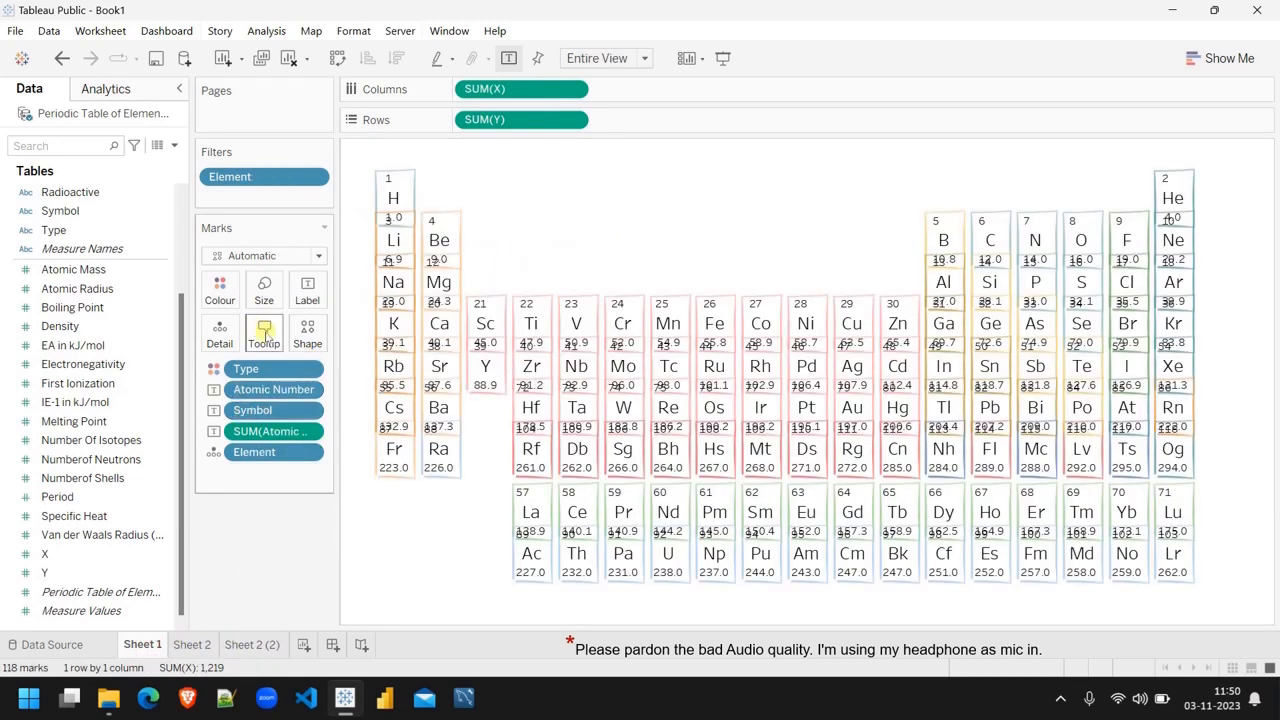
click(264, 333)
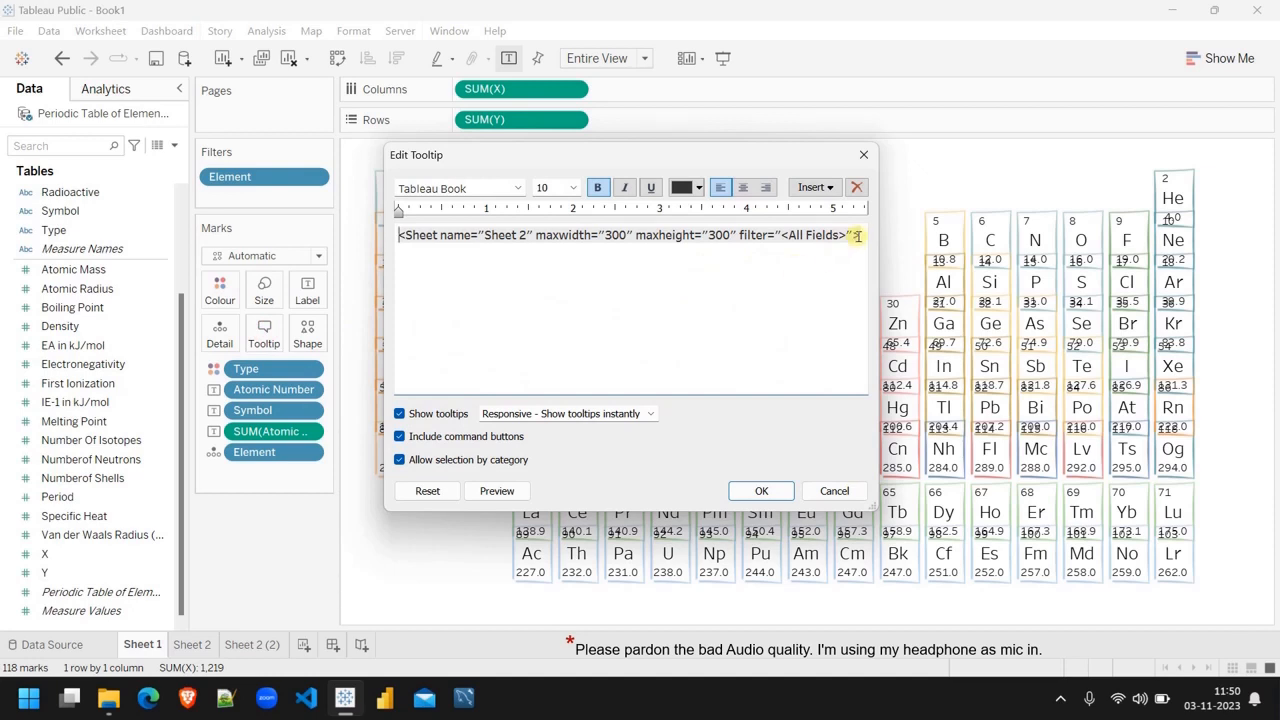
click(833, 190)
mouse_move(910, 207)
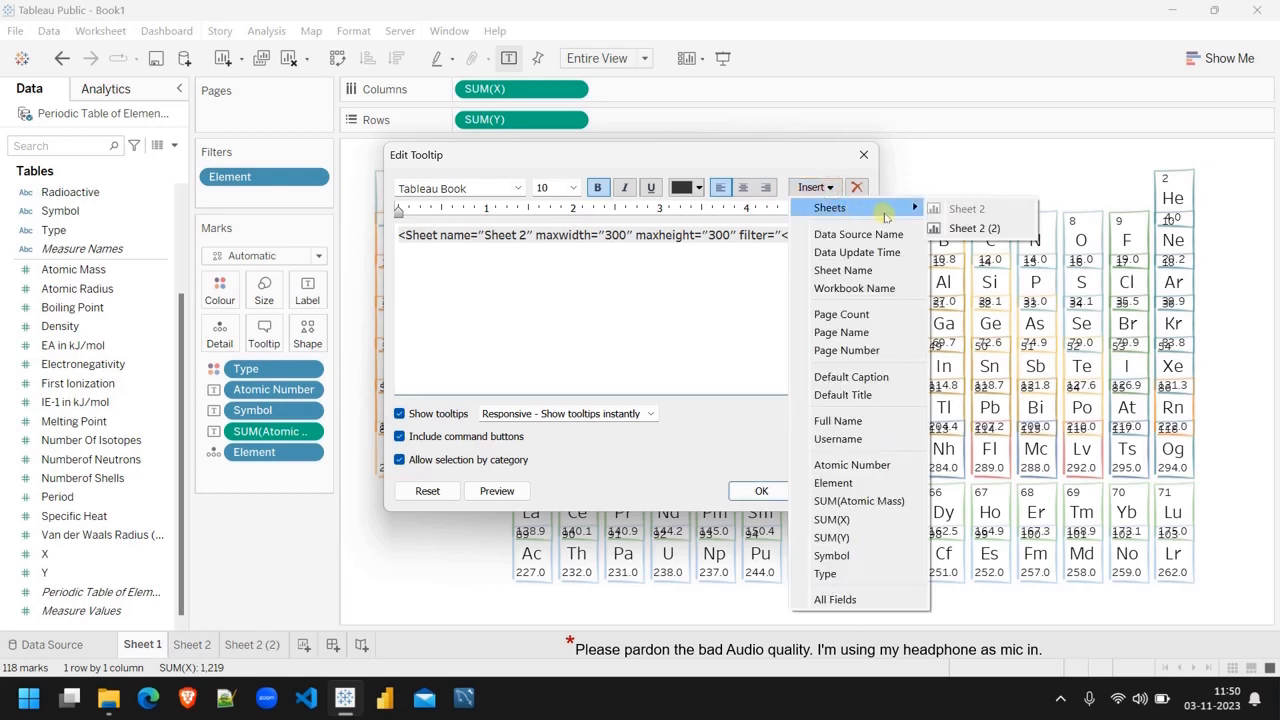
click(955, 227)
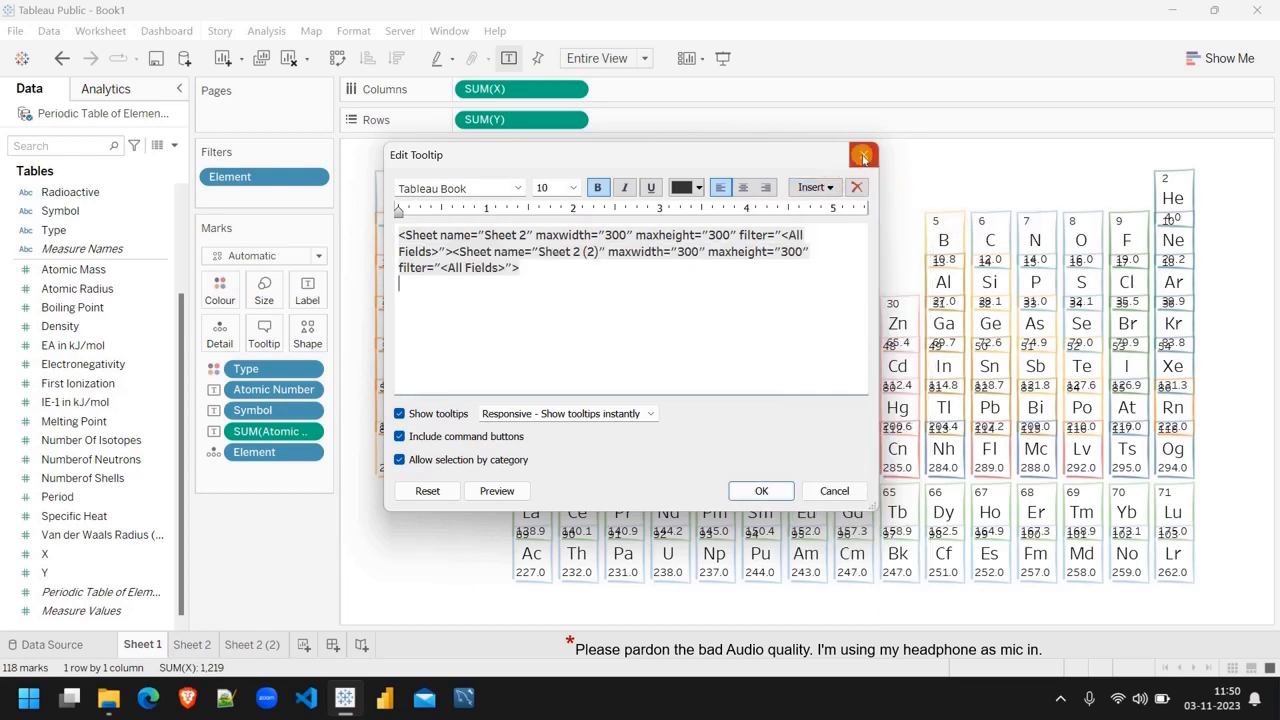
click(761, 490)
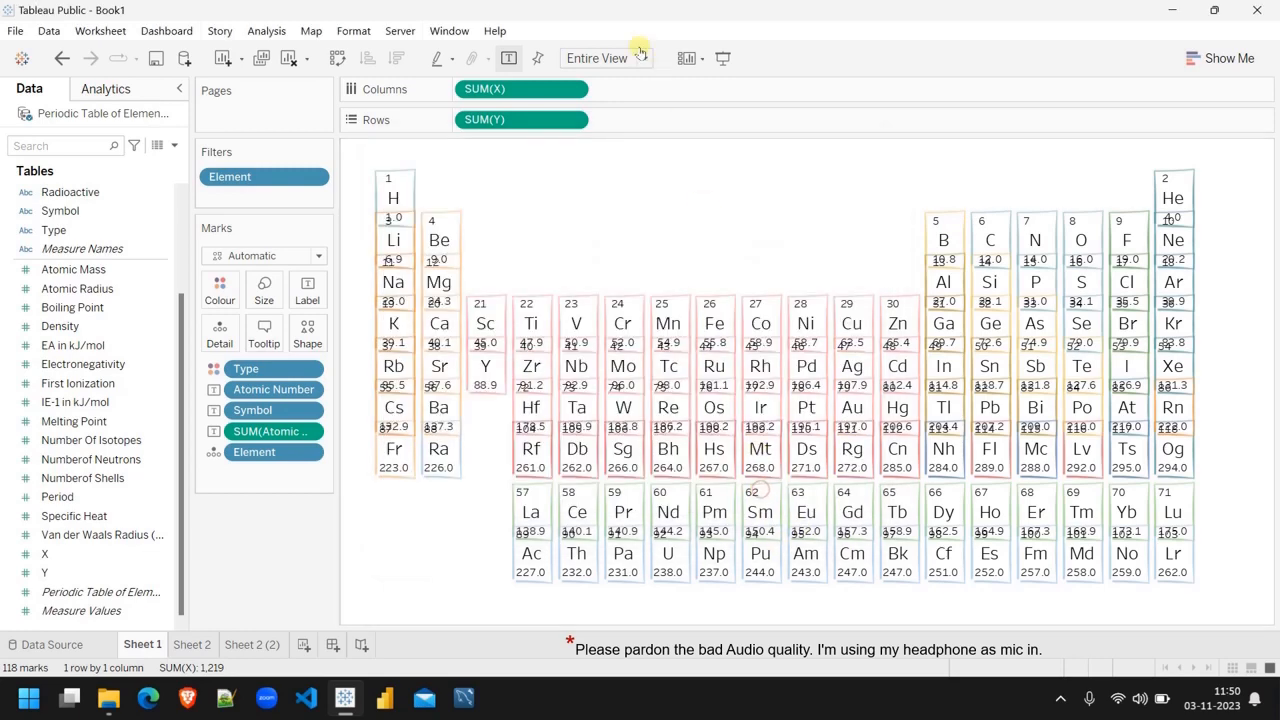
Step: Check the two-page tooltip on Mn in presentation mode, and return to editing
click(722, 60)
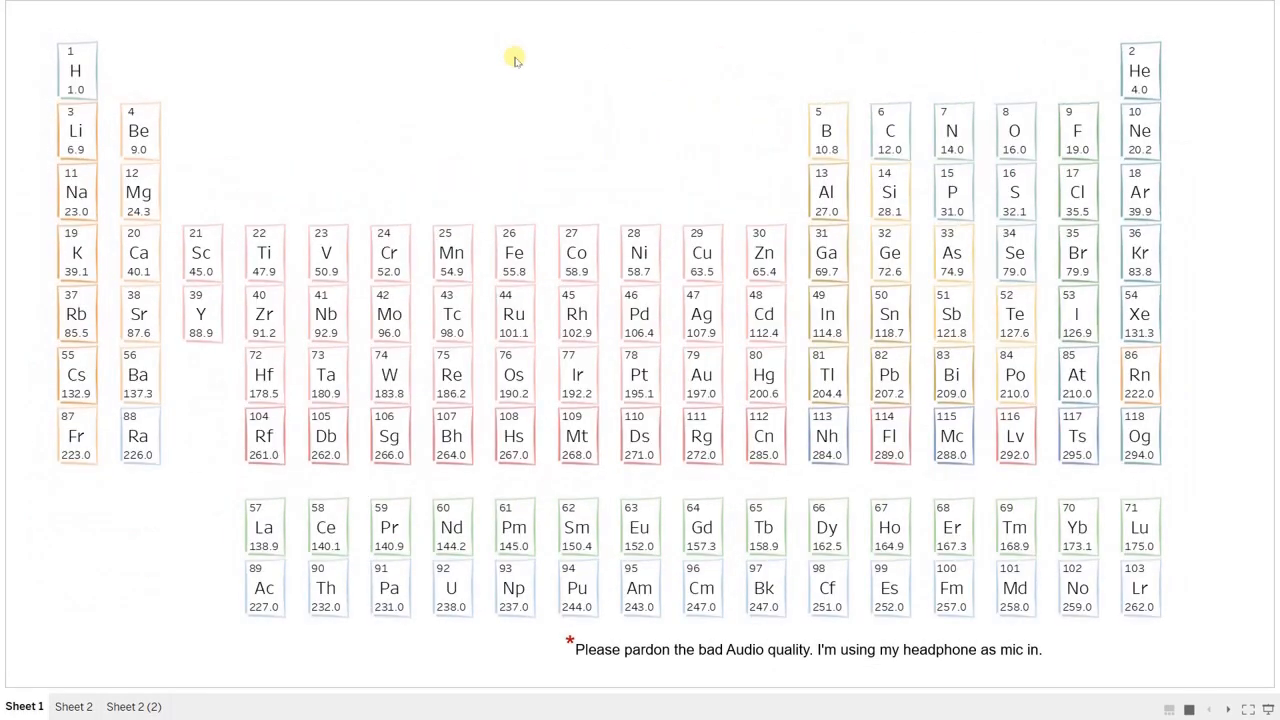
mouse_move(453, 254)
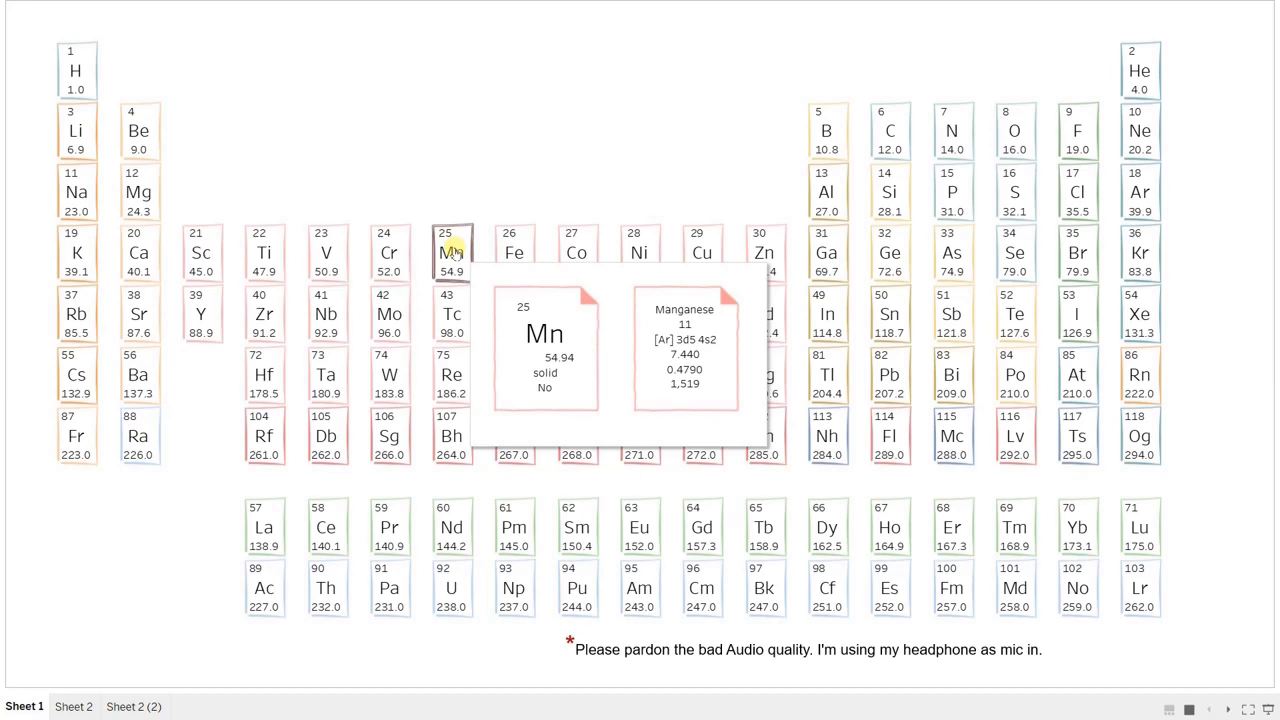
key(Escape)
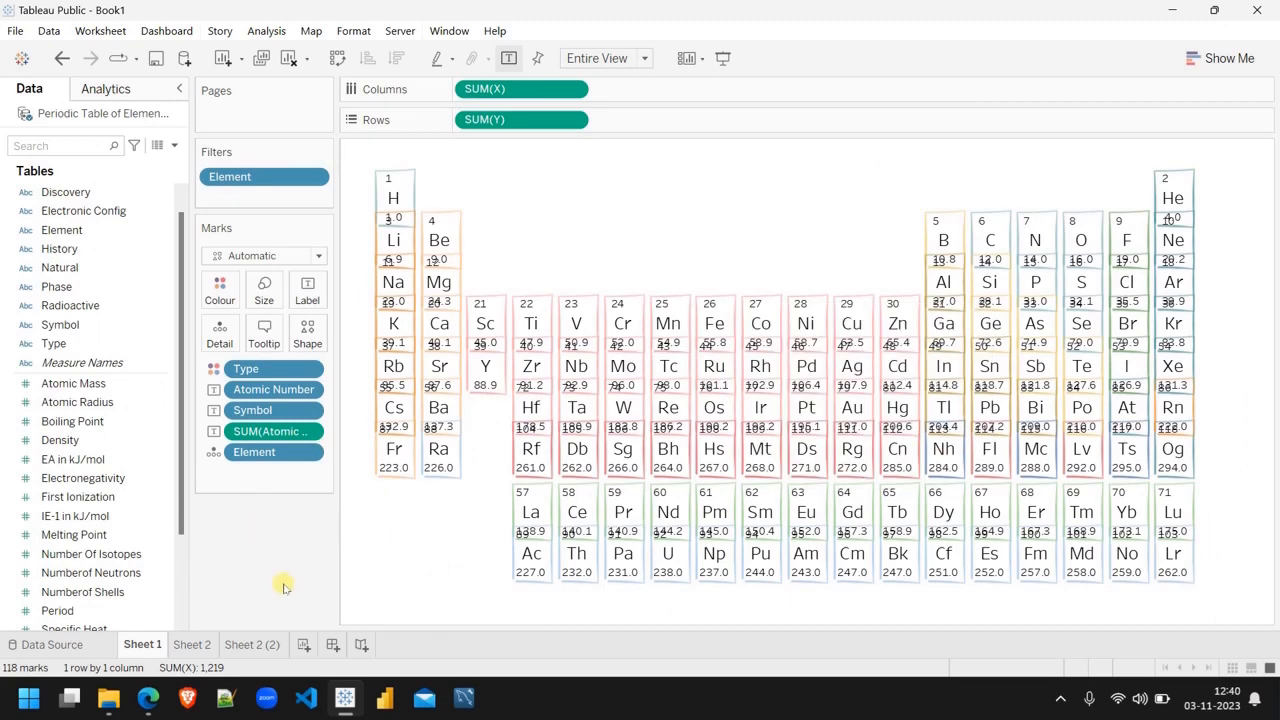
Step: Add a new blank worksheet and recheck the Mn tooltip on Sheet 1
click(302, 646)
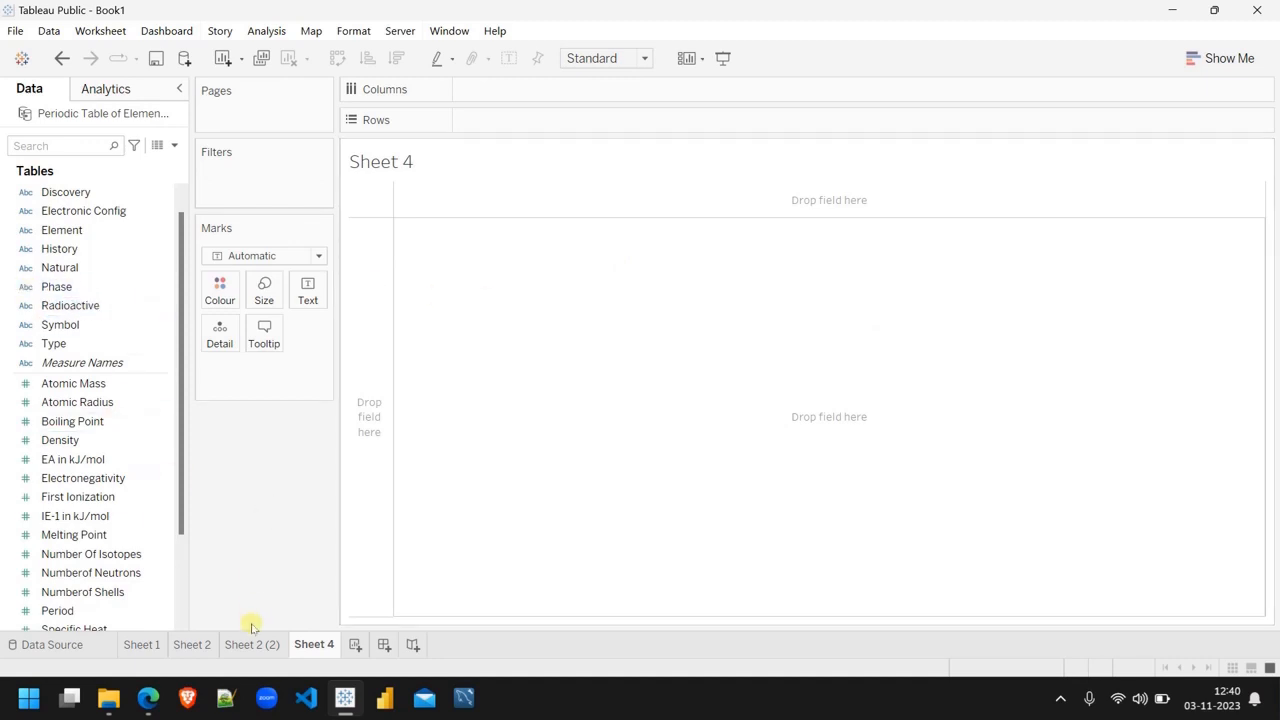
mouse_move(250, 643)
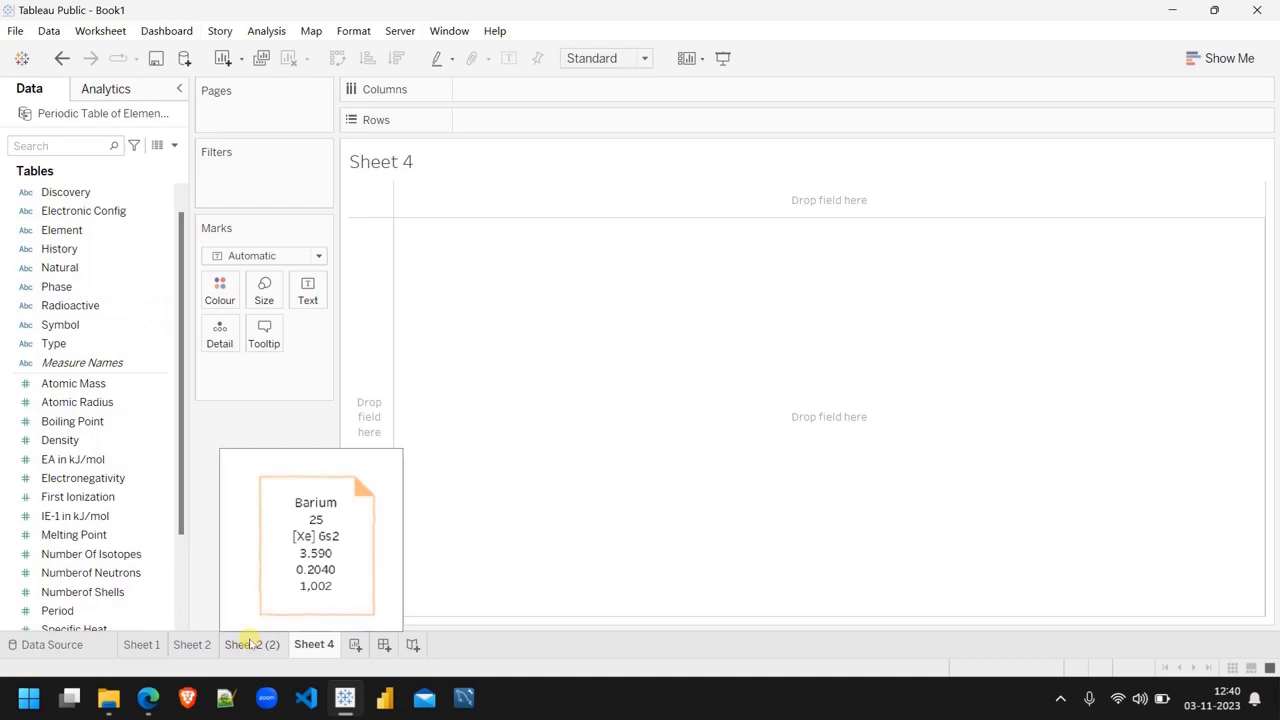
click(145, 644)
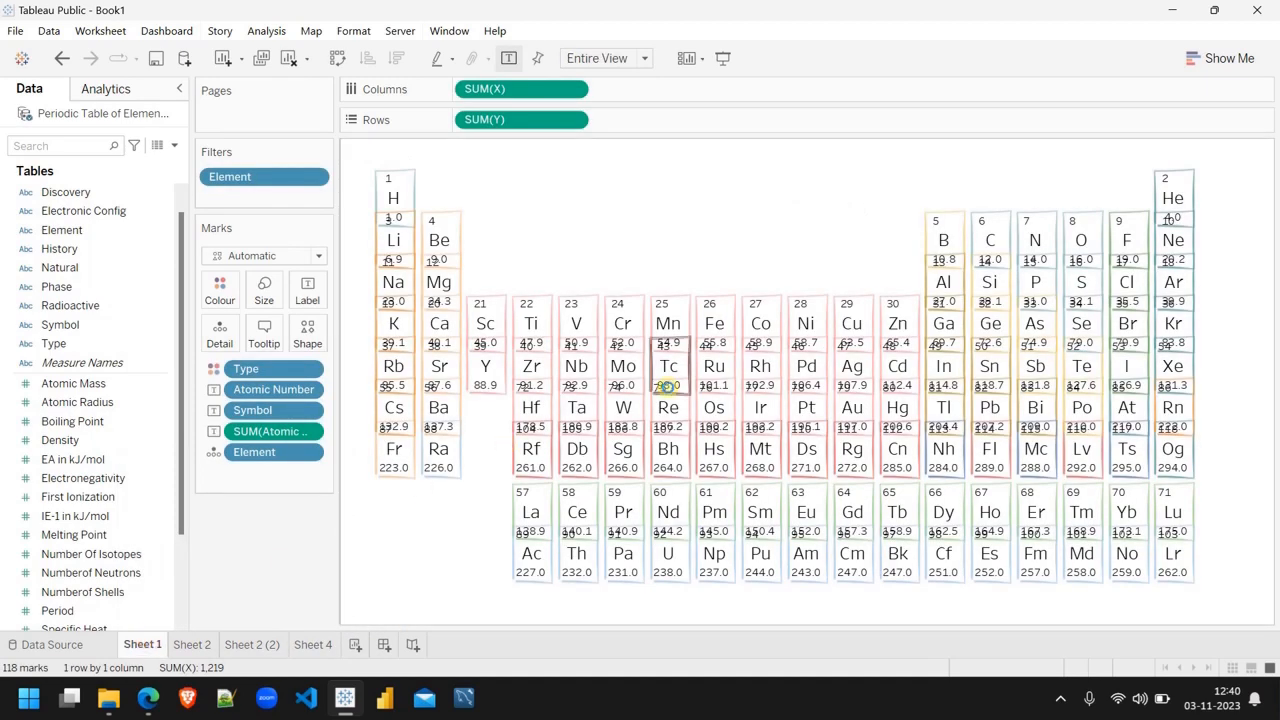
mouse_move(670, 305)
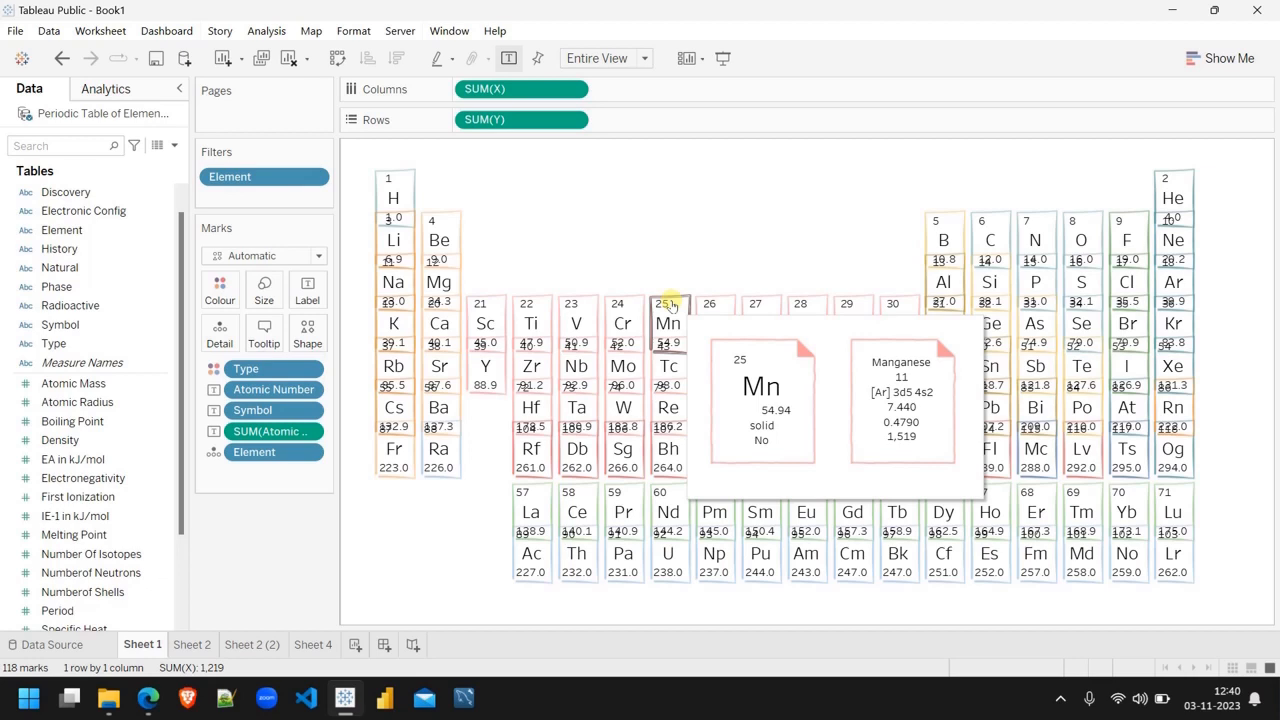
Step: Filter the page mark on Sheet 2 (2) to the element Arsenic
click(248, 645)
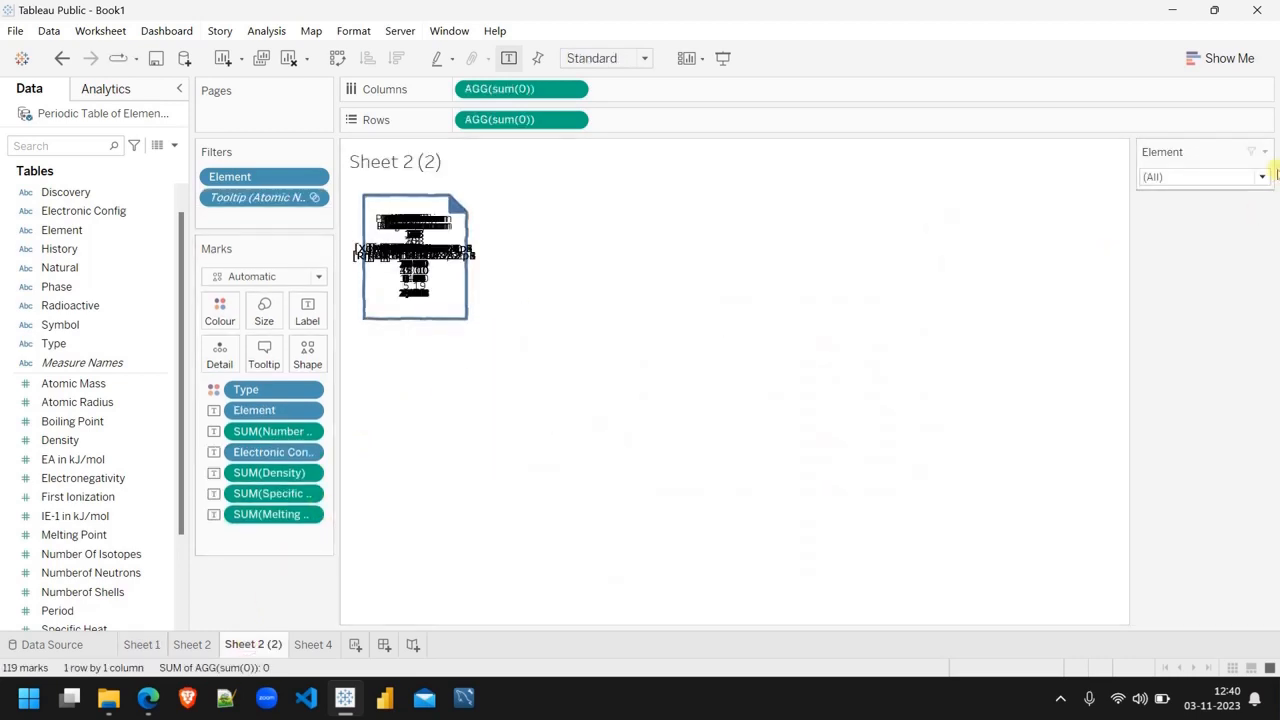
click(1226, 177)
click(1185, 341)
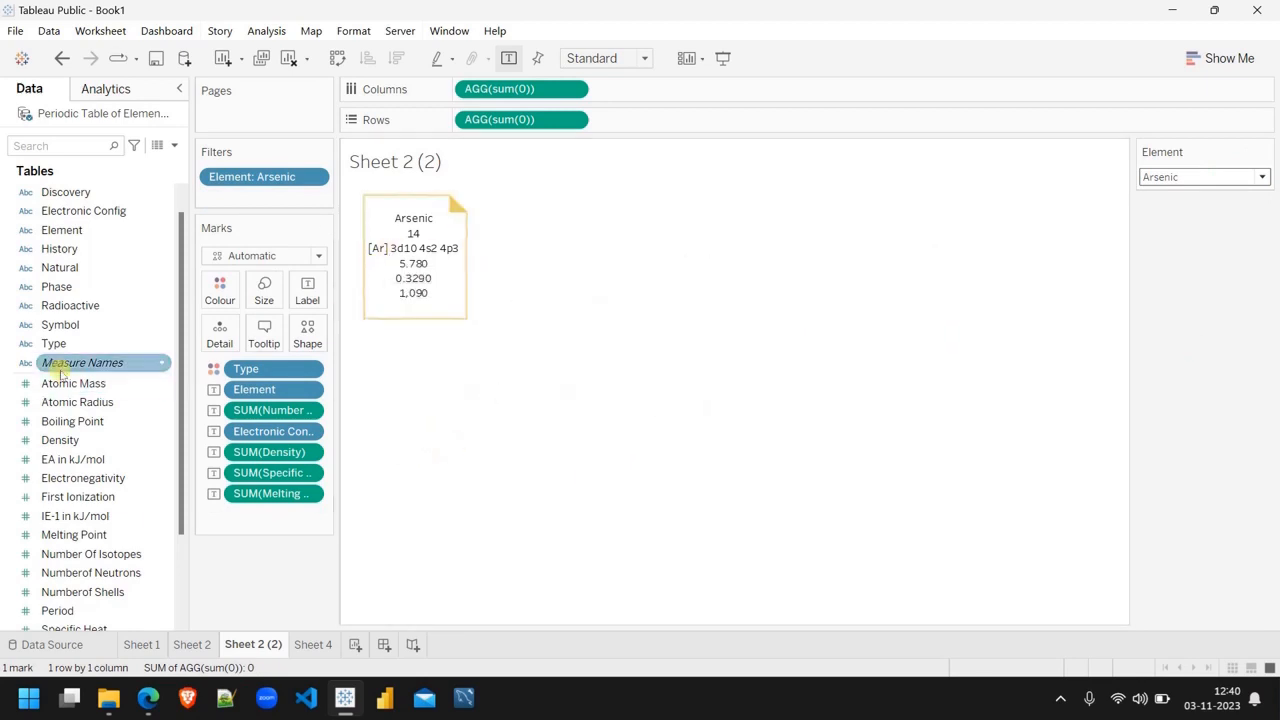
Step: Add the Type field to the page mark's label and open the label text for editing
drag(54, 343, 315, 307)
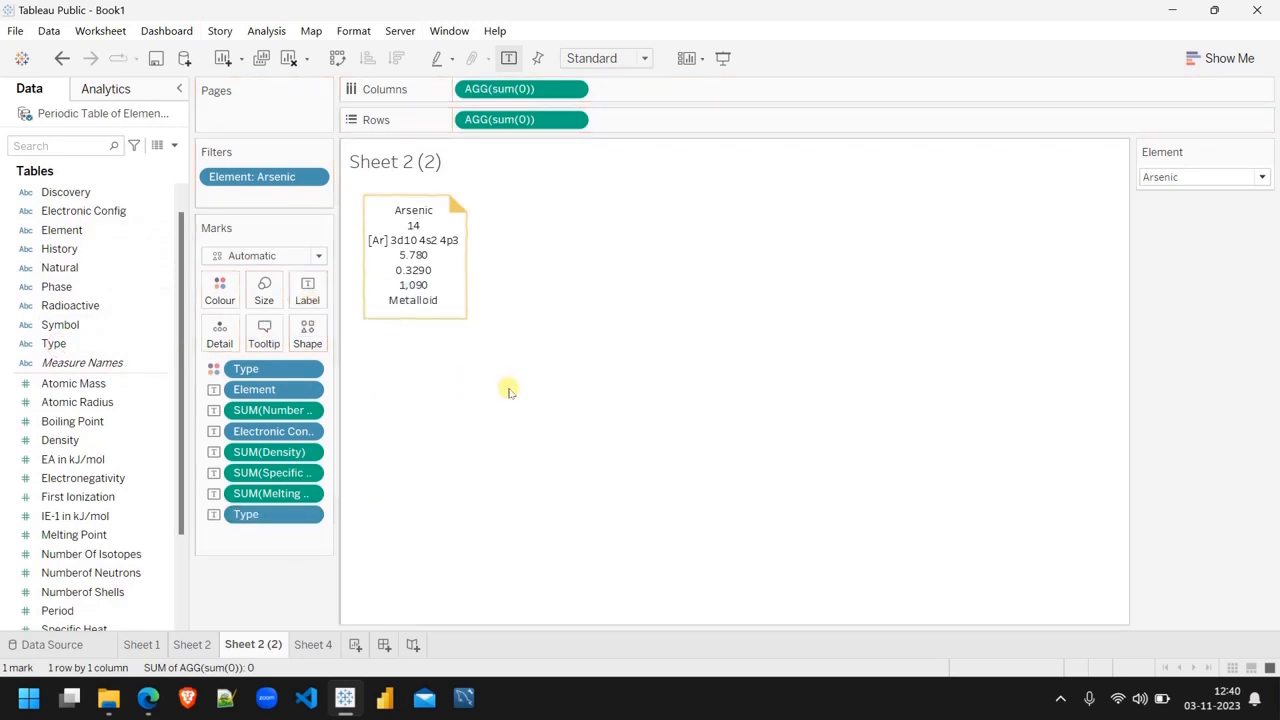
click(307, 290)
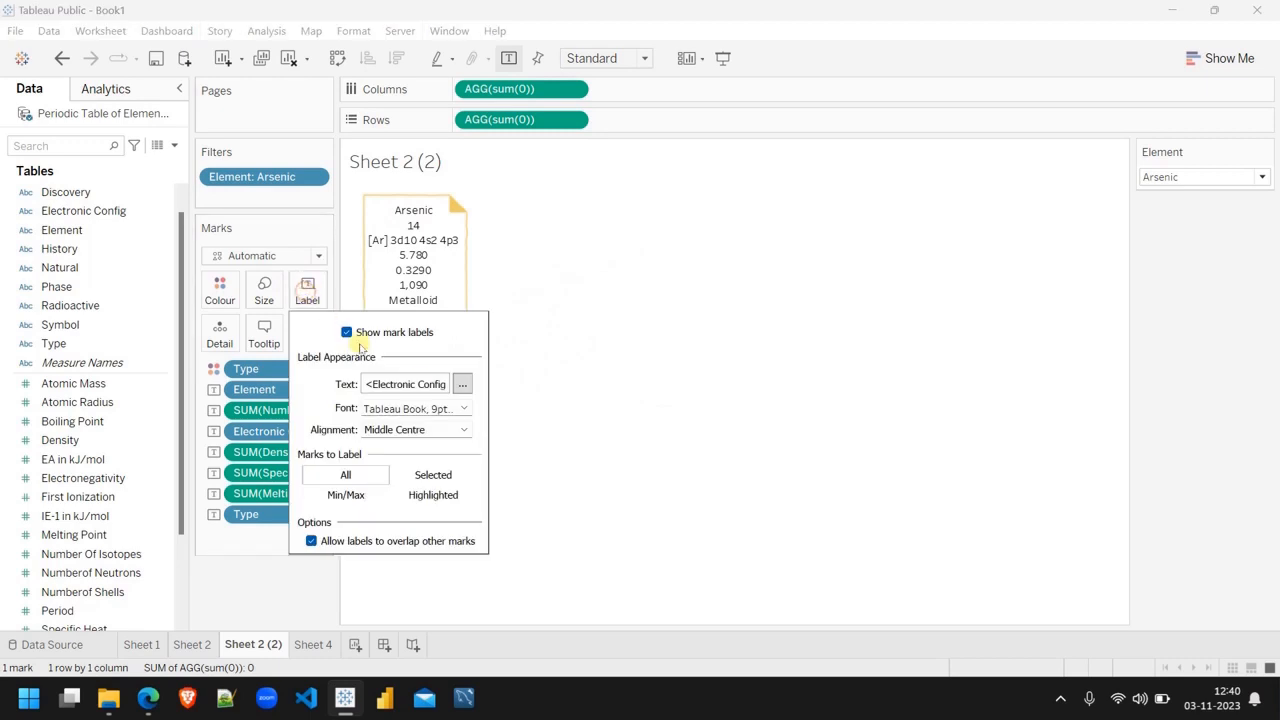
click(462, 384)
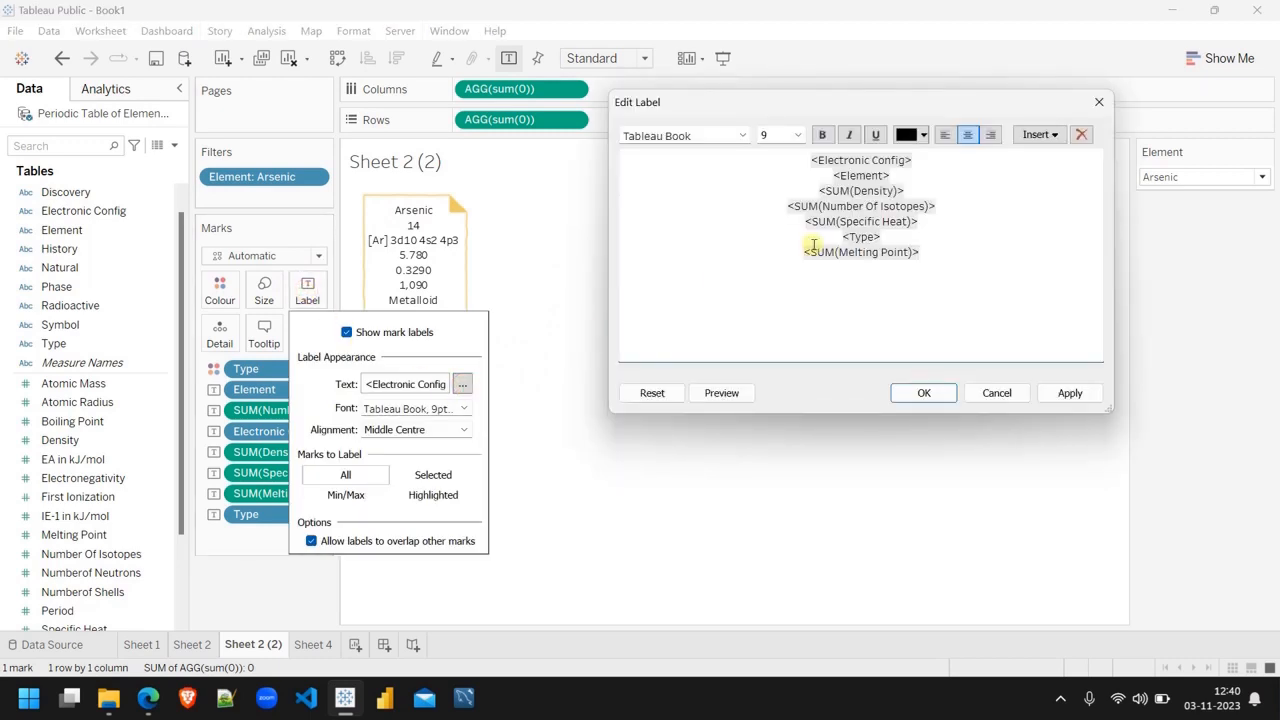
Step: Make the Electronic Config and Melting Point fields bold in the label text
drag(915, 160, 808, 160)
click(822, 134)
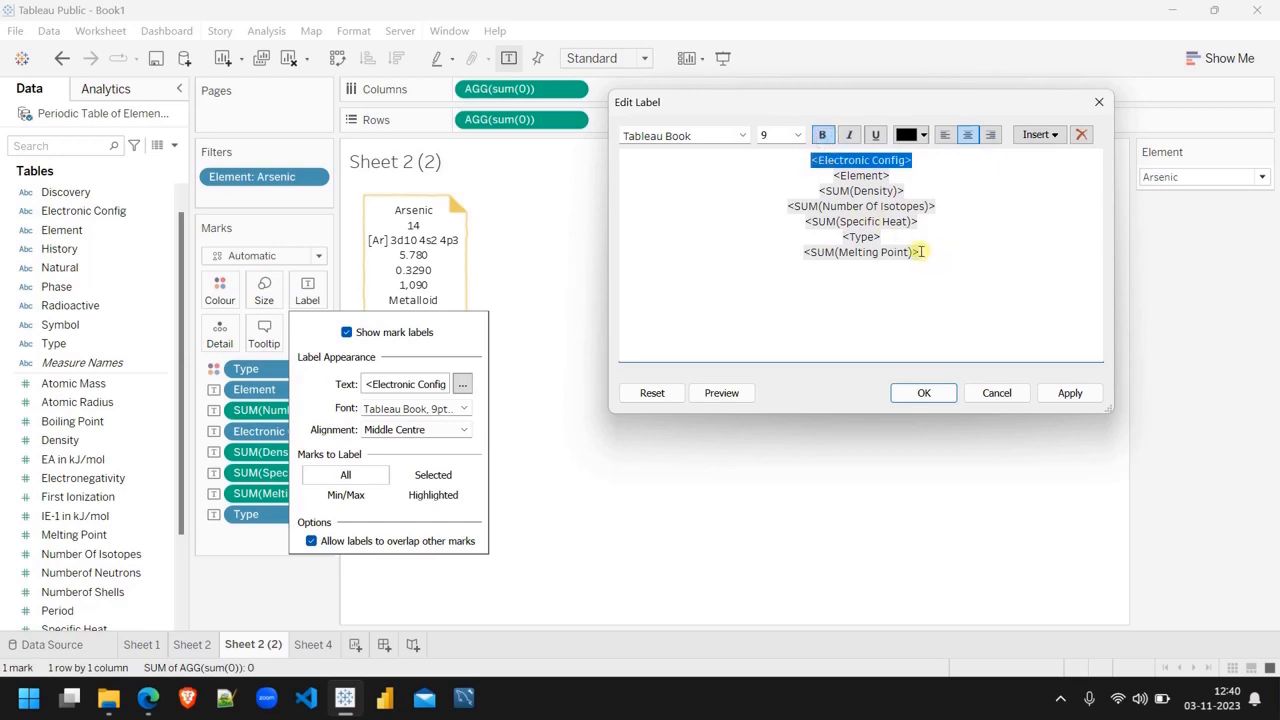
drag(920, 252, 805, 252)
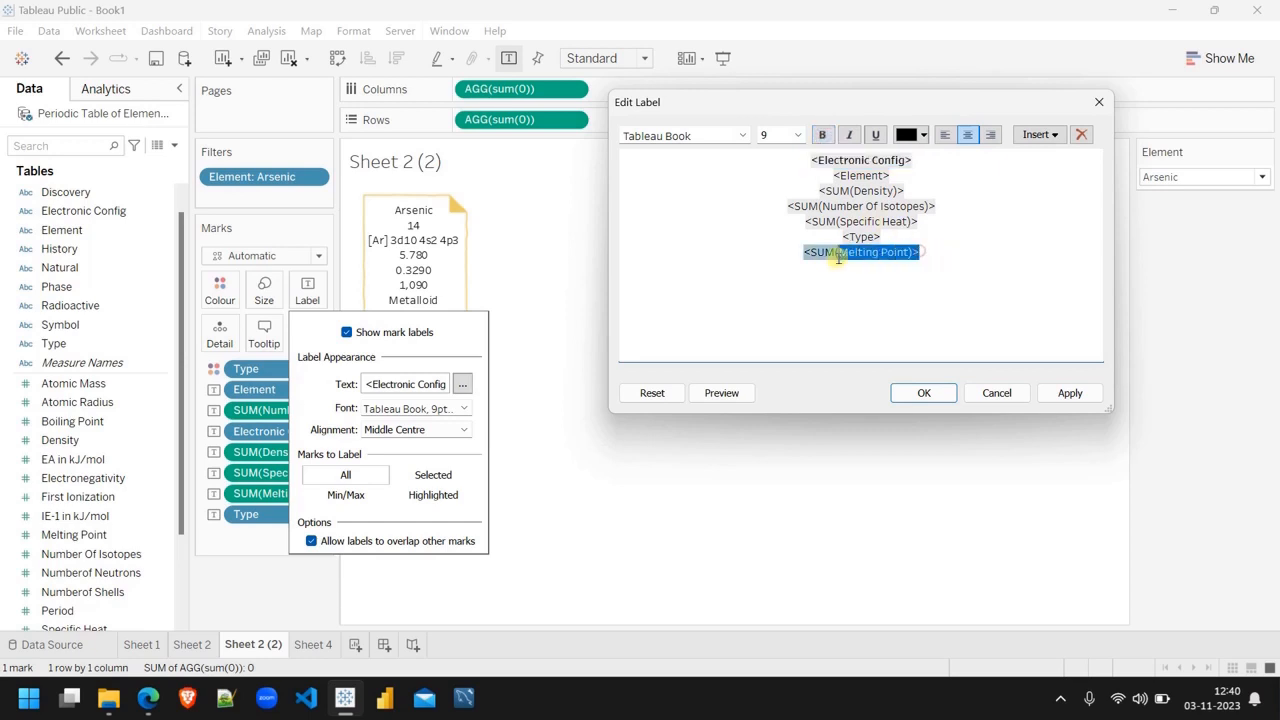
click(822, 135)
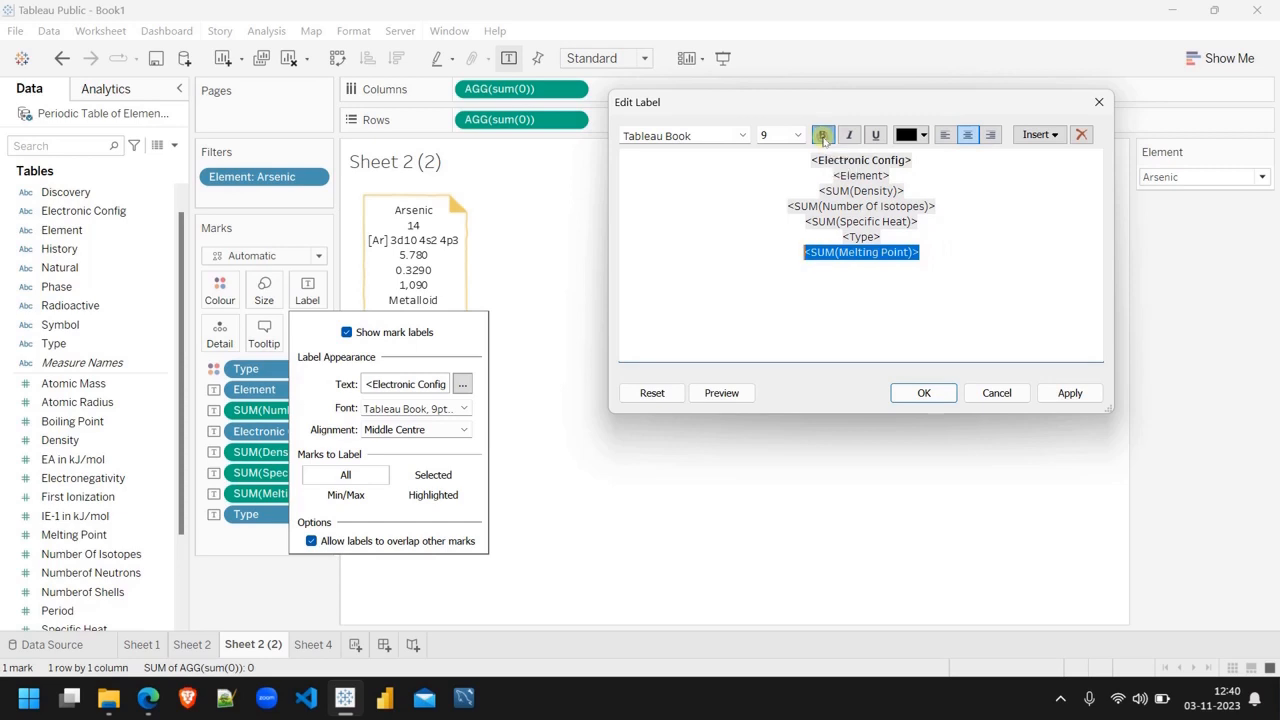
Step: Insert the caption "Isotopes: " before the Element field and apply the label
click(835, 177)
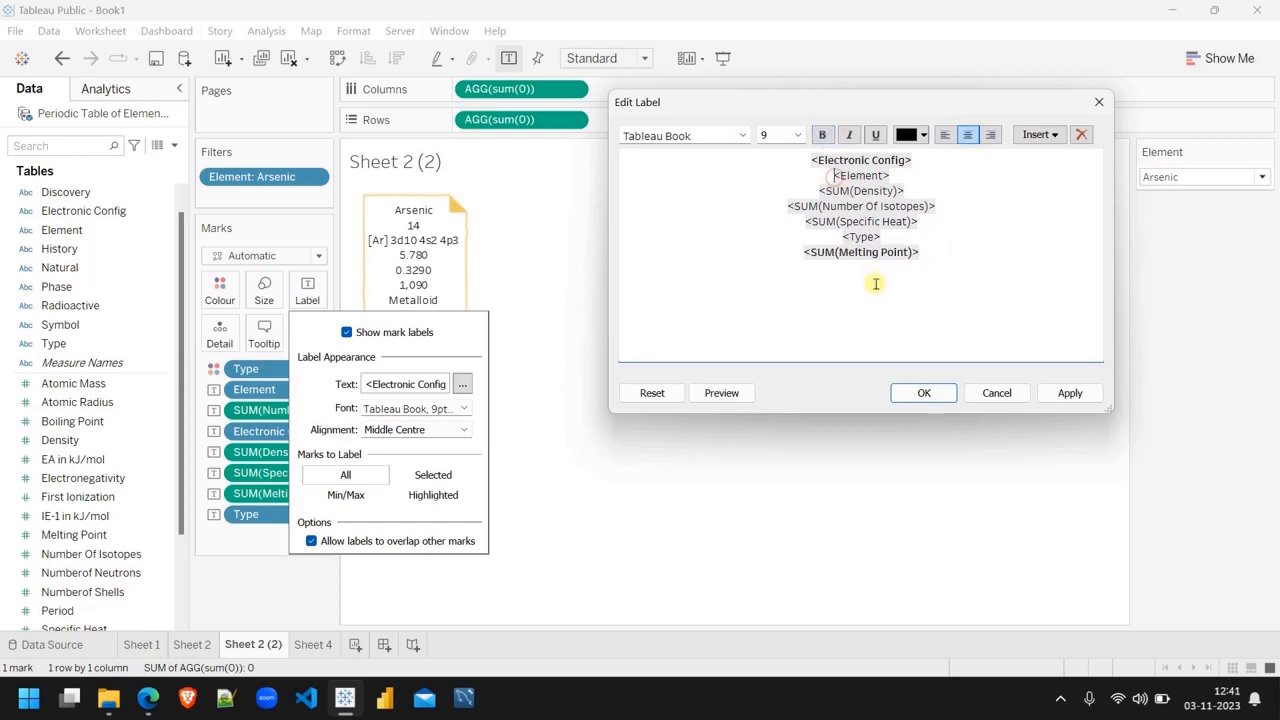
text(Isotop)
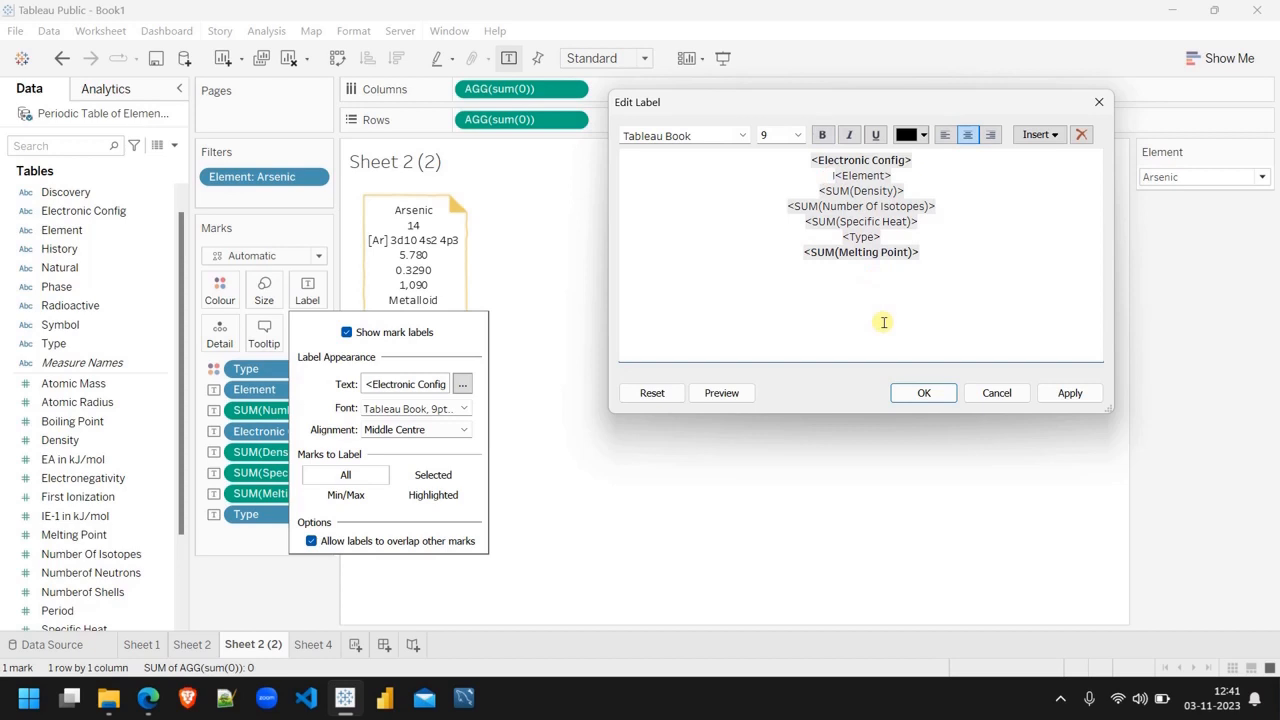
text(e)
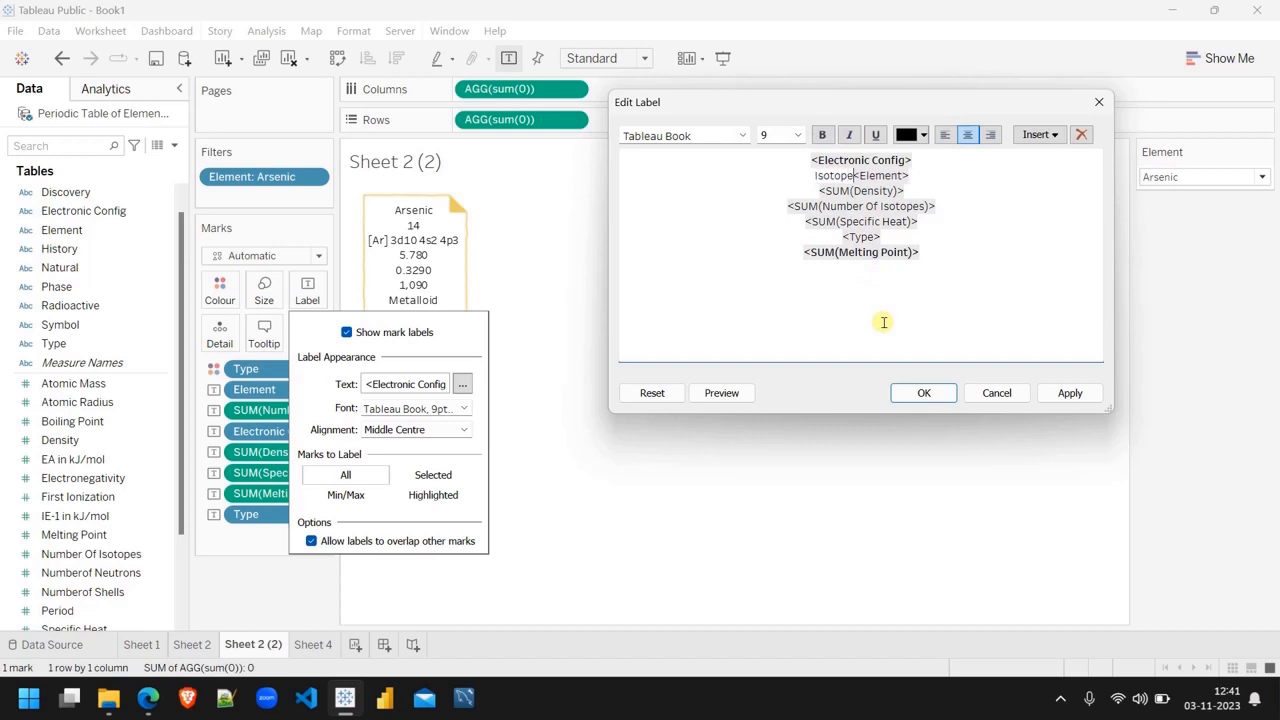
text(s:)
click(1068, 394)
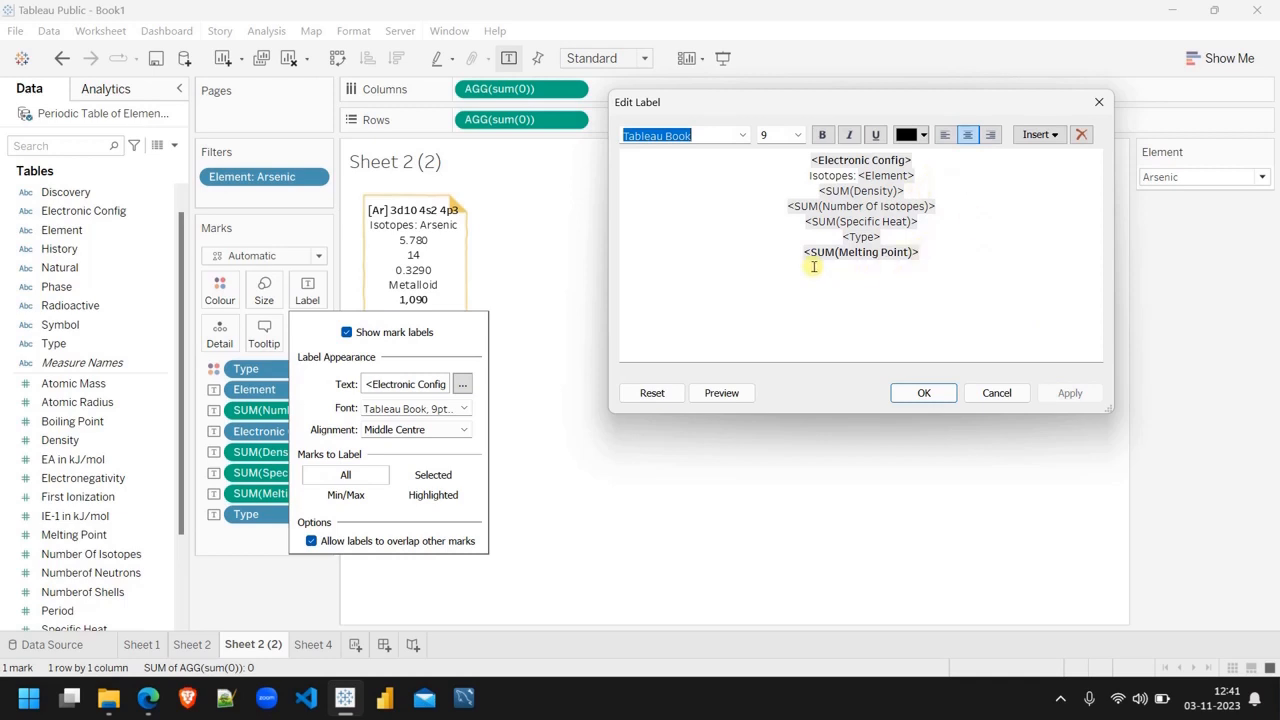
Step: Copy the Electronic Config field, remove it from above Element, and close up the empty line
click(946, 222)
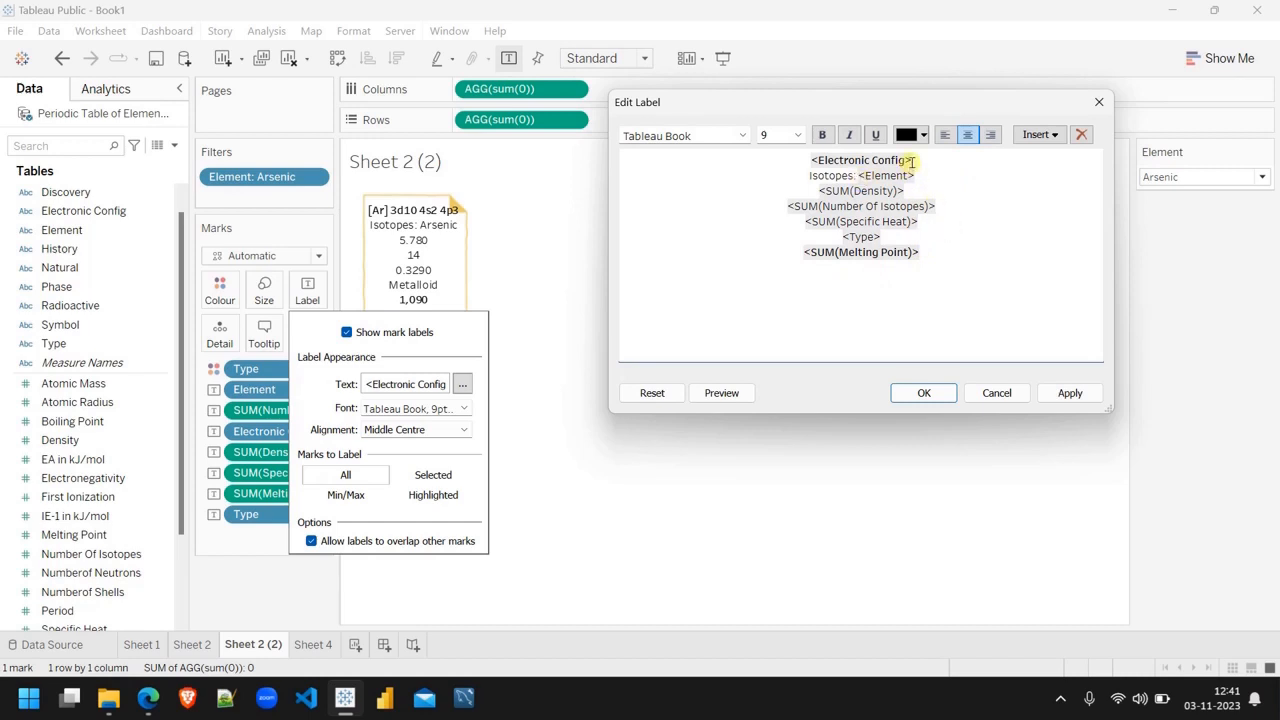
drag(913, 160, 804, 162)
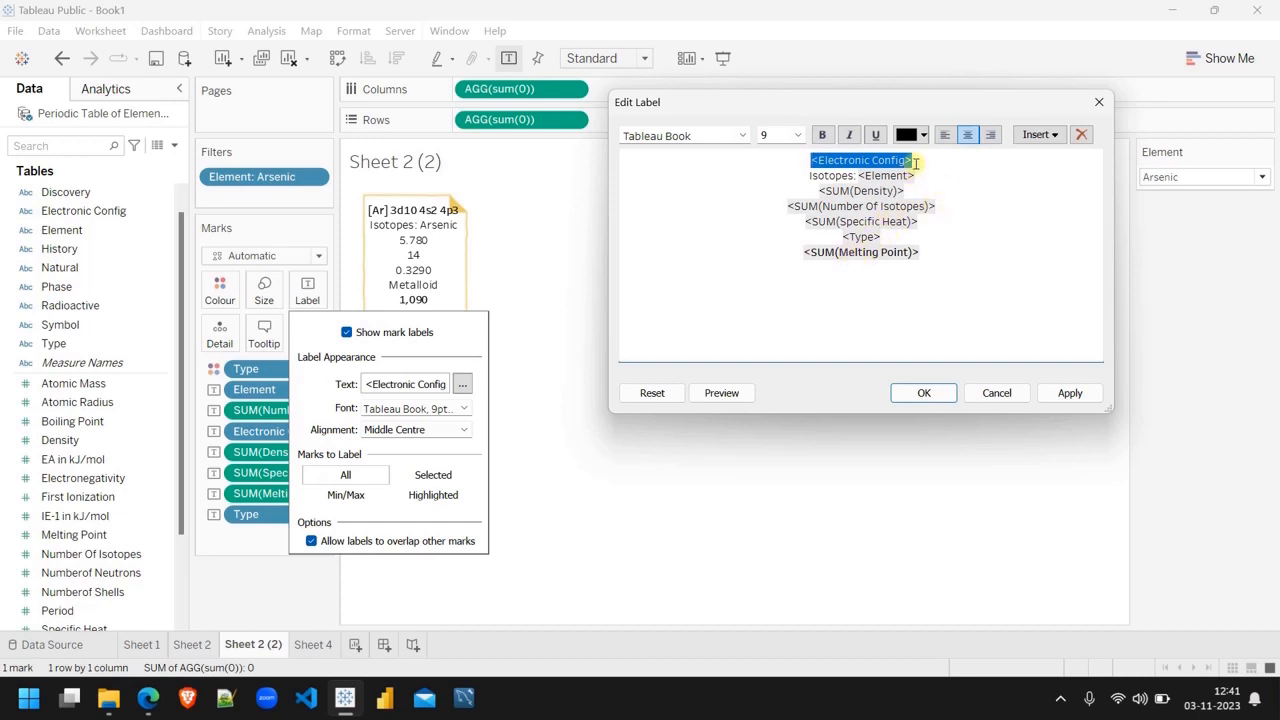
drag(914, 162, 810, 160)
key(ctrl+c)
key(BackSpace)
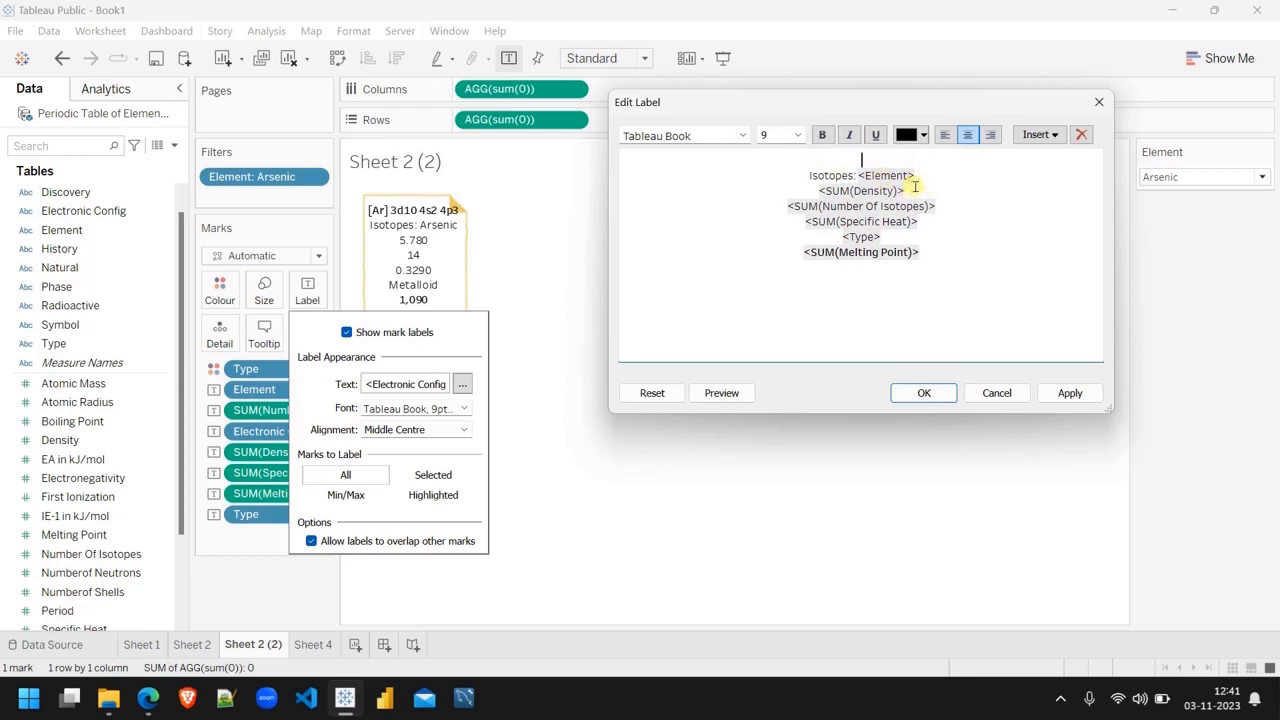
drag(916, 176, 808, 175)
click(808, 175)
key(BackSpace)
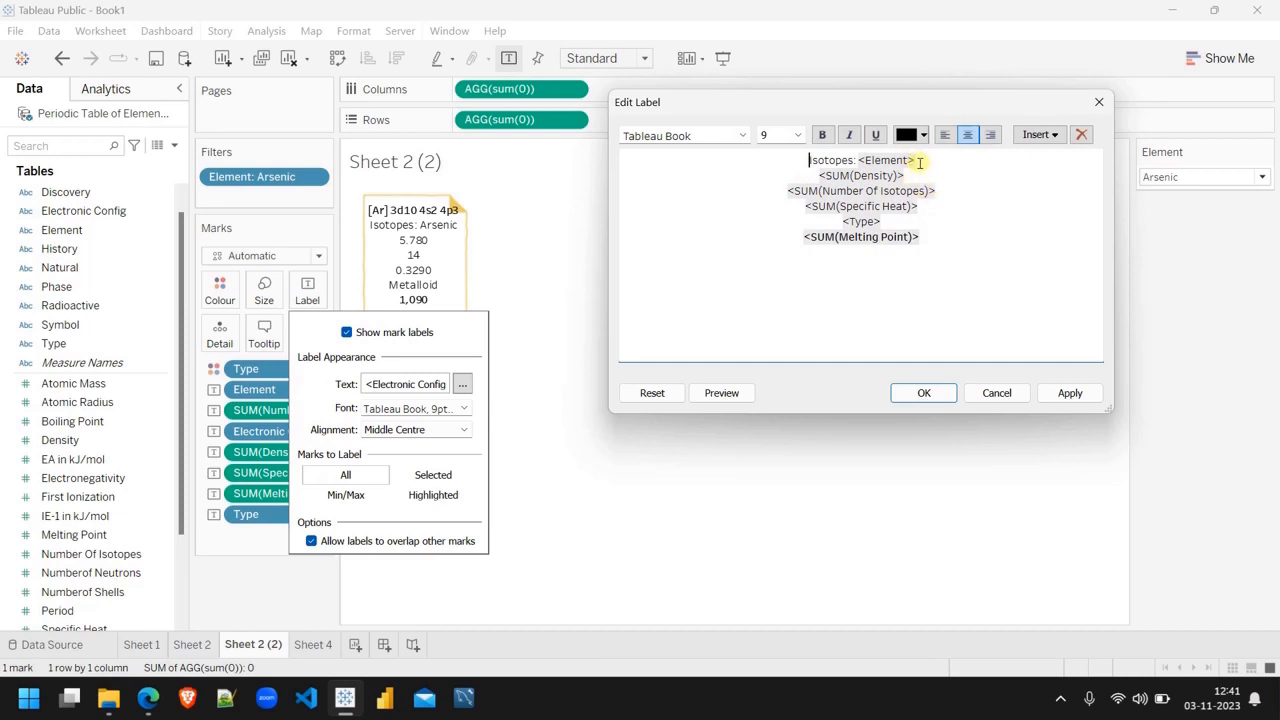
Step: Delete the "Isotopes:" caption in front of the Element field
click(857, 160)
key(BackSpace)
key(BackSpace)
key(BackSpace)
key(BackSpace)
key(BackSpace)
key(BackSpace)
key(BackSpace)
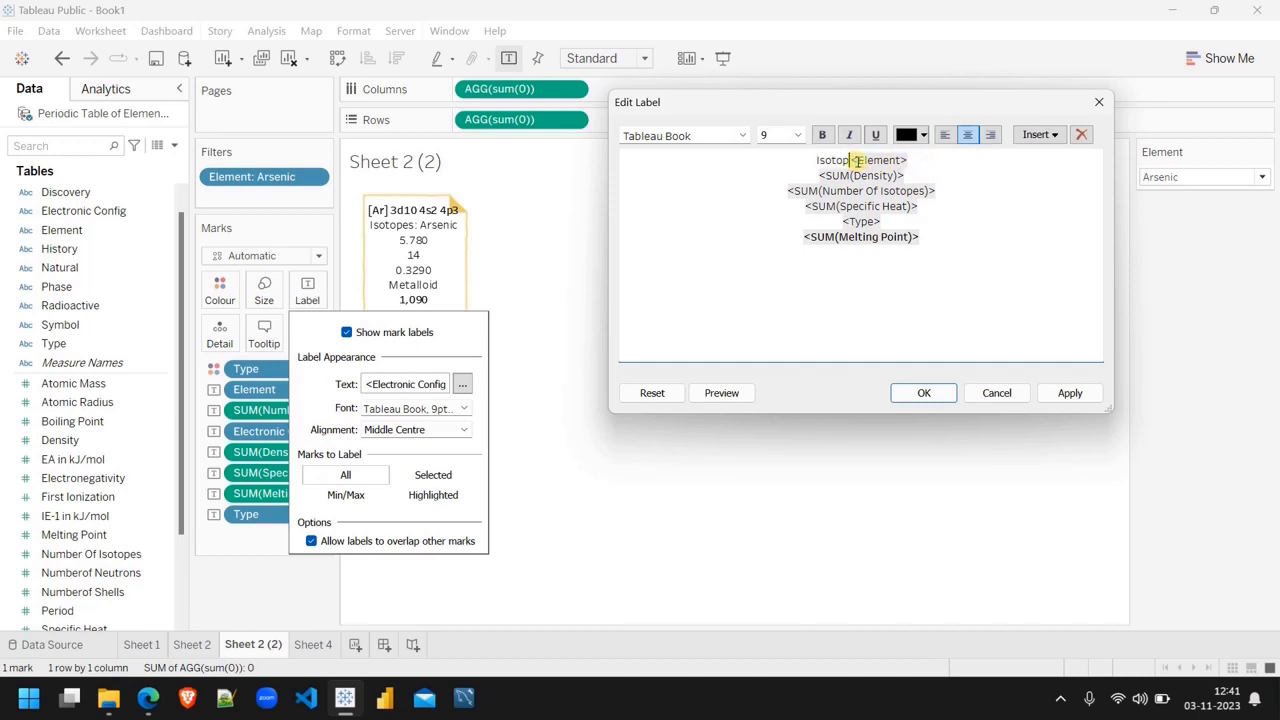
key(BackSpace)
key(BackSpace)
key(BackSpace)
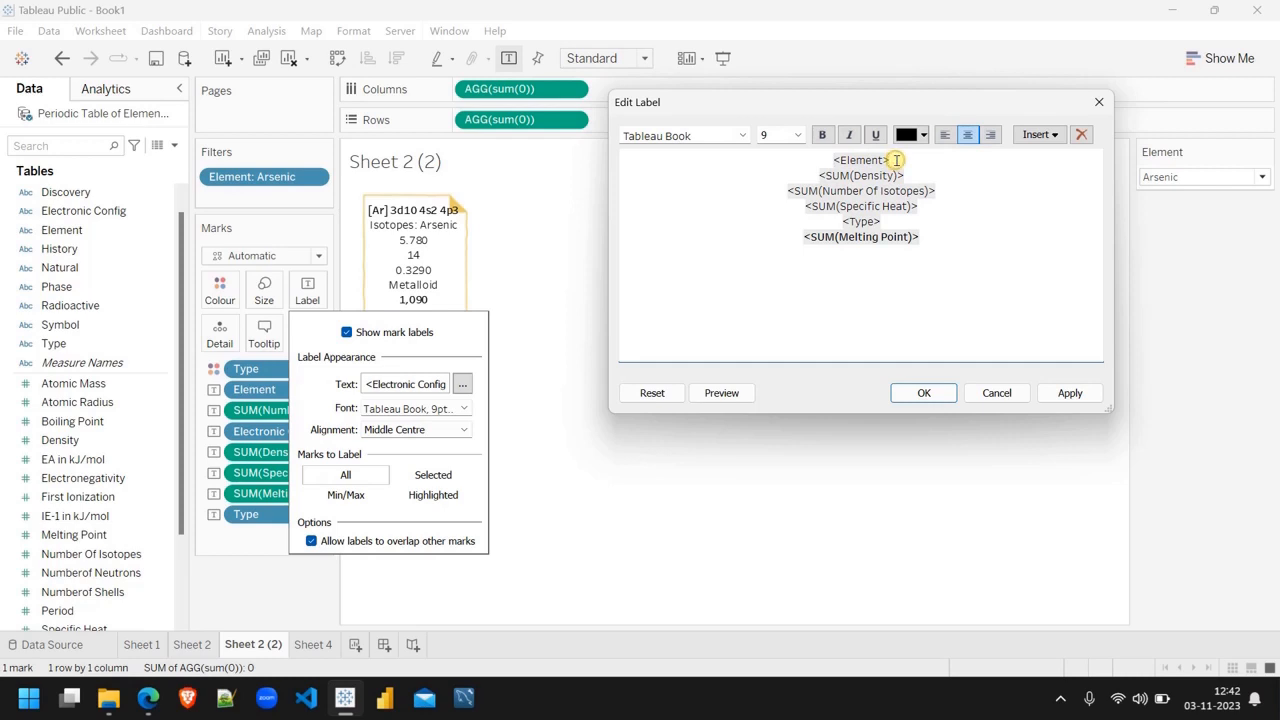
Step: Paste the Electronic Config field on a new line below Element
click(893, 160)
key(Return)
key(ctrl+v)
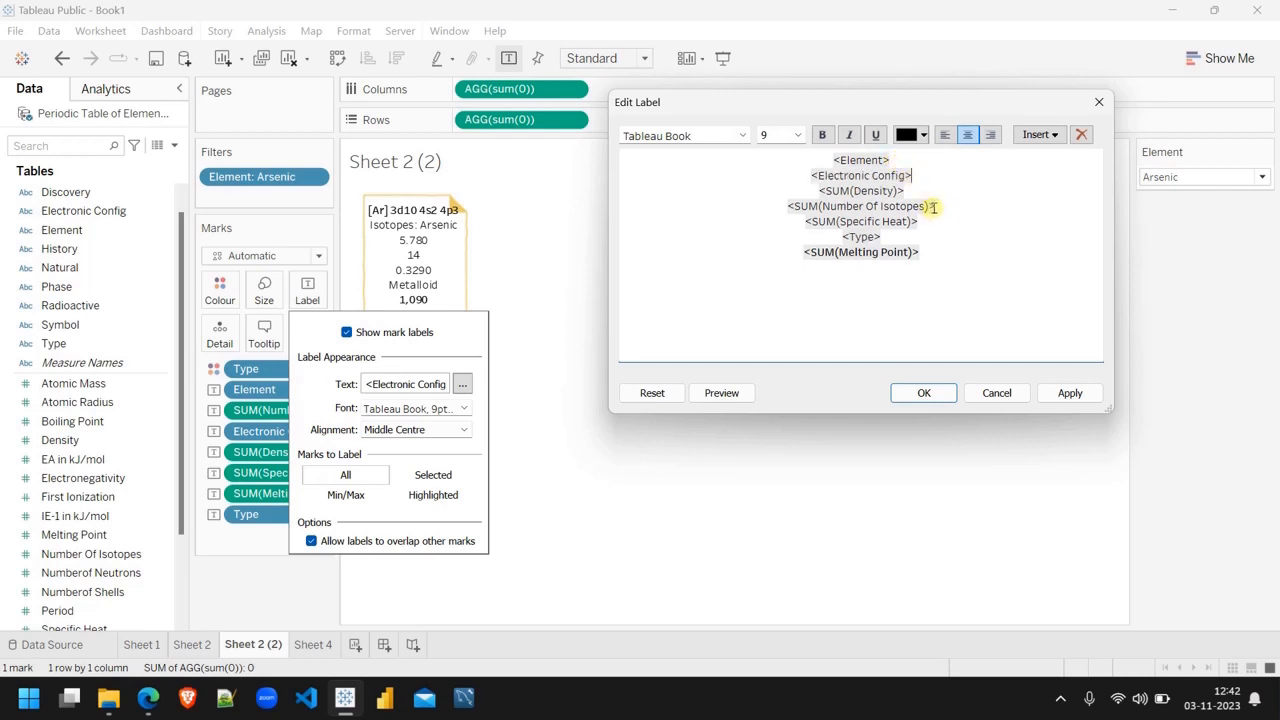
Step: Move the Number Of Isotopes field to a new line below Electronic Config, preceded by the caption "Isotopes: "
drag(934, 206, 787, 211)
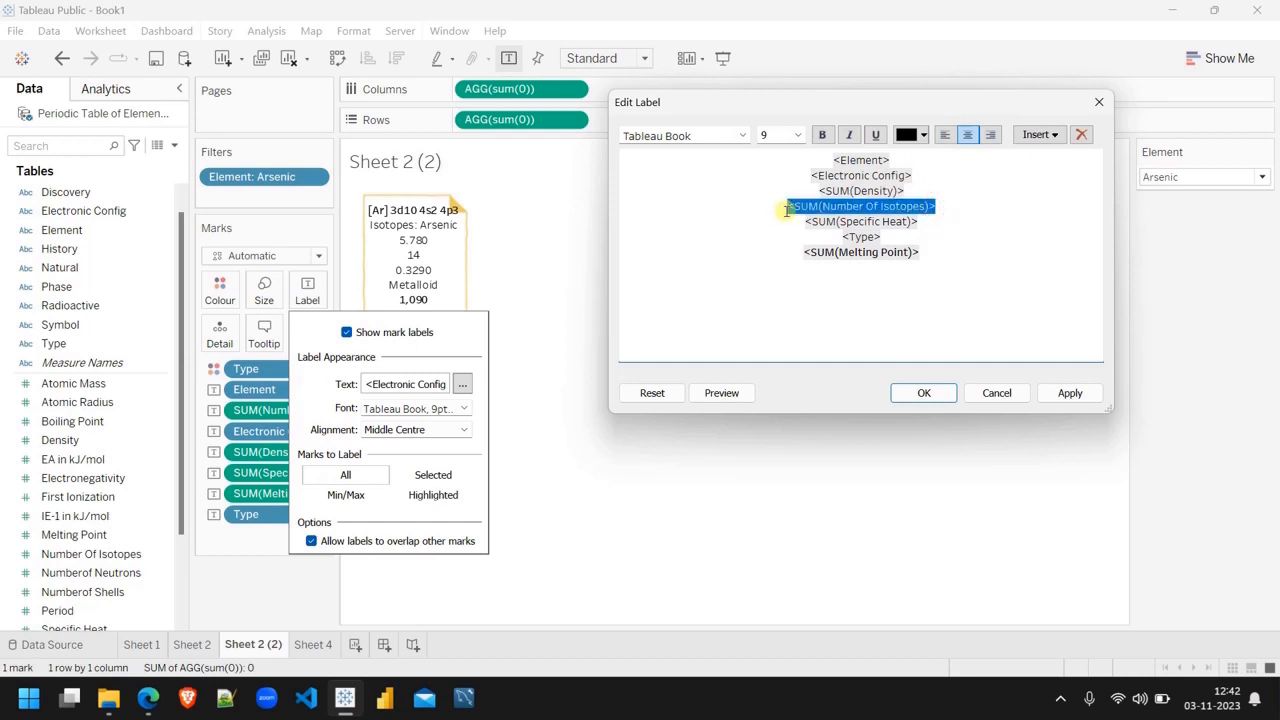
key(ctrl+x)
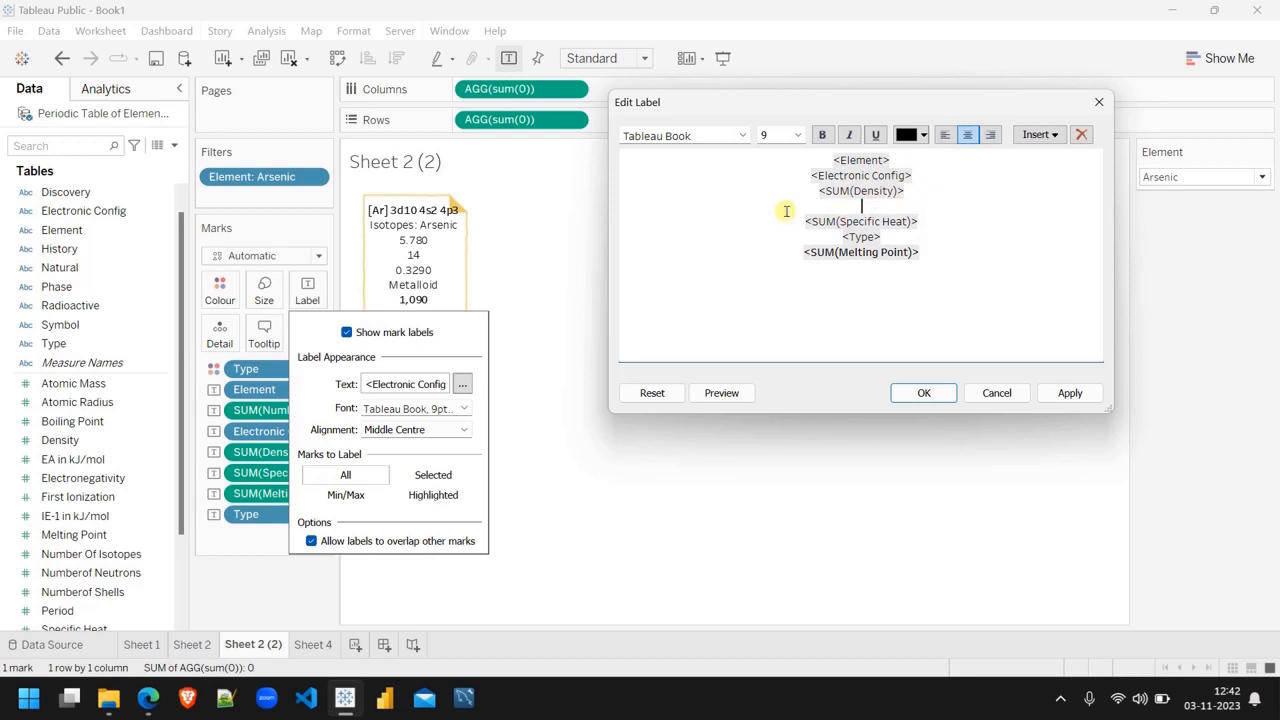
key(BackSpace)
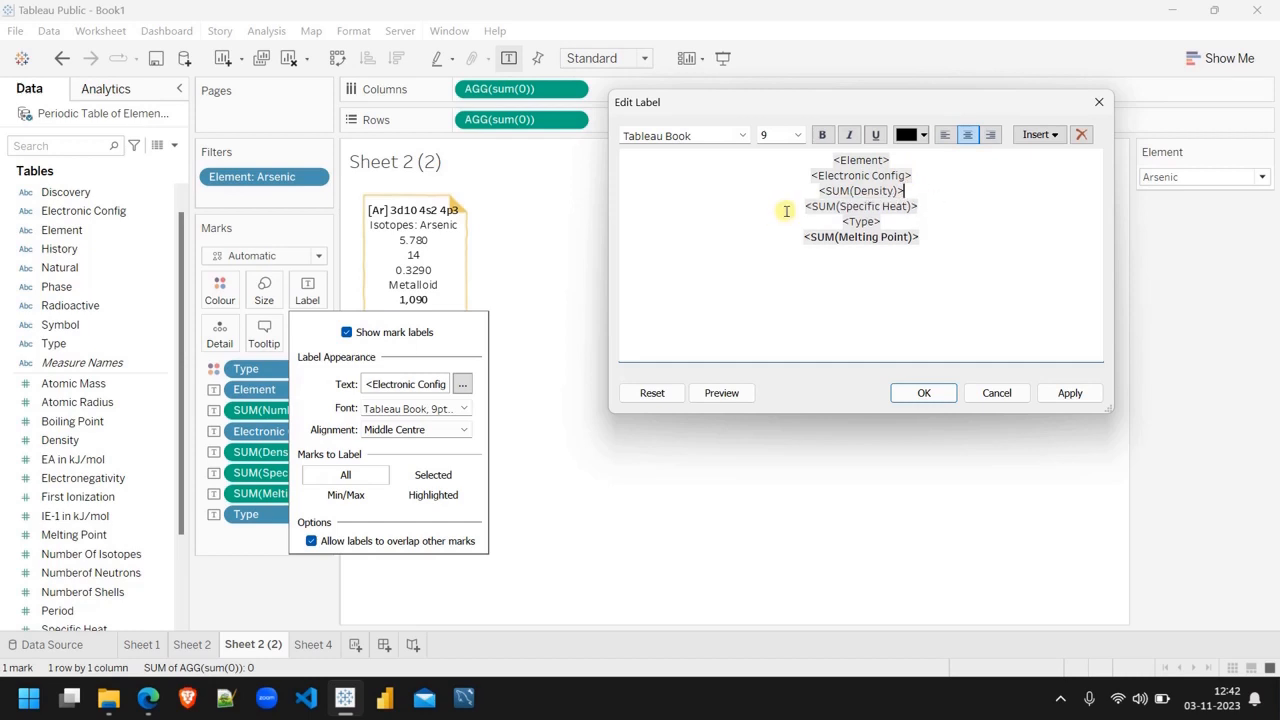
click(913, 175)
key(Return)
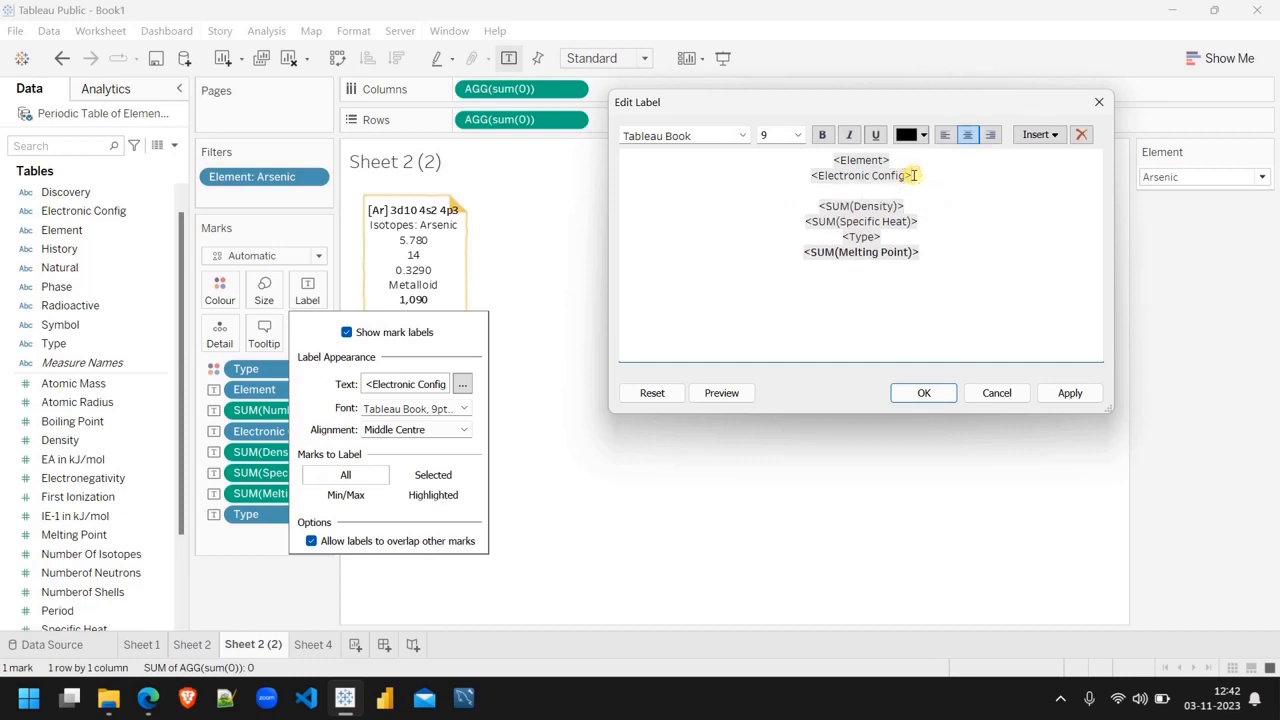
text(Isotopes:)
key(ctrl+v)
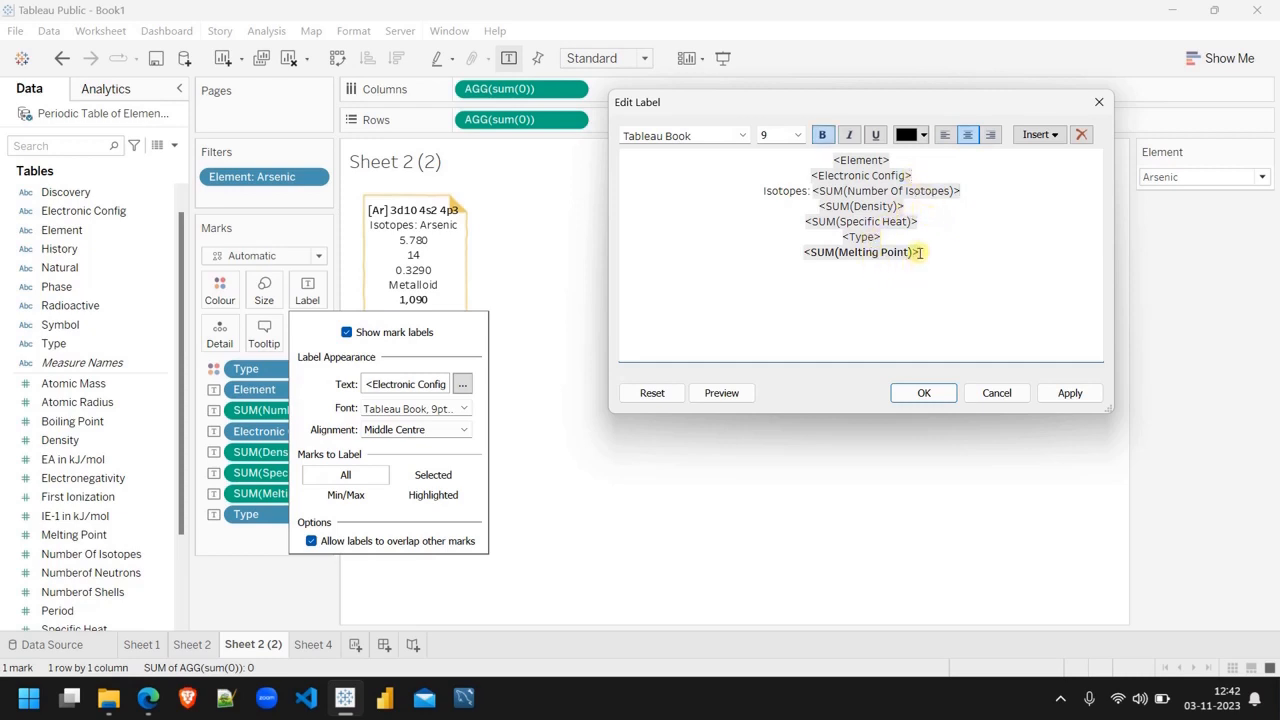
Step: Move the Melting Point field onto its own line between Specific Heat and Type
drag(917, 257, 806, 258)
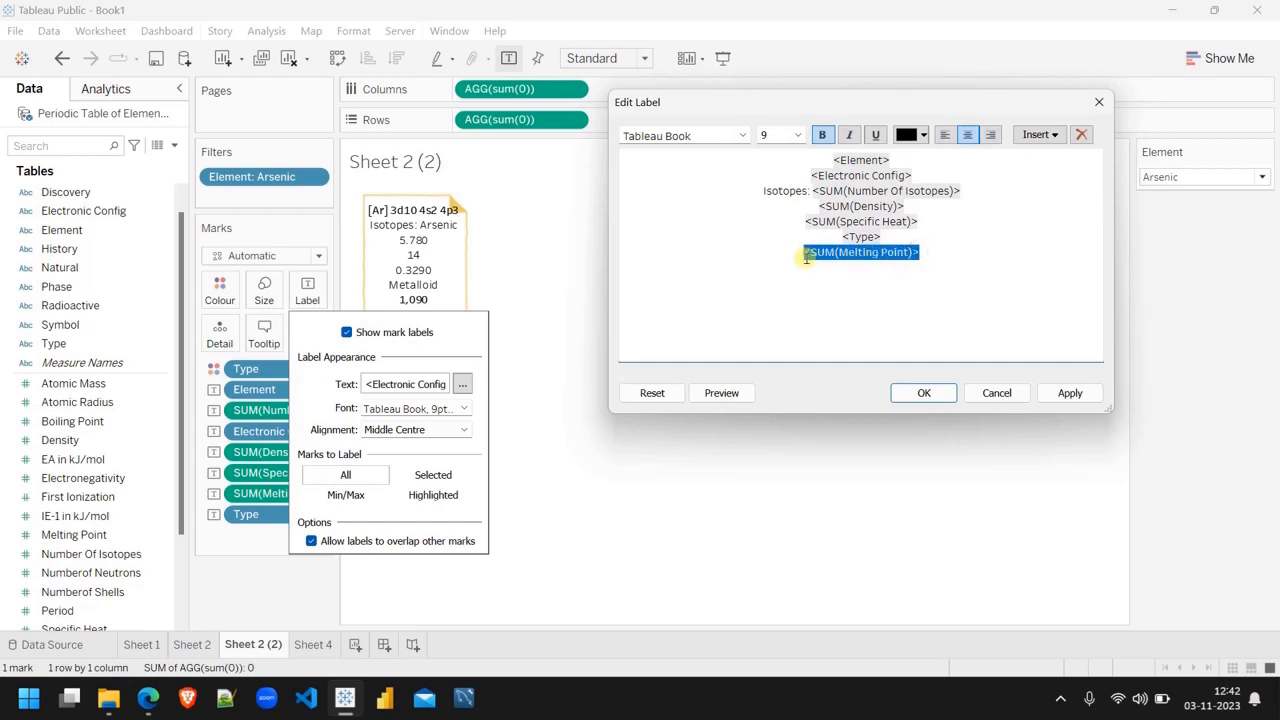
key(BackSpace)
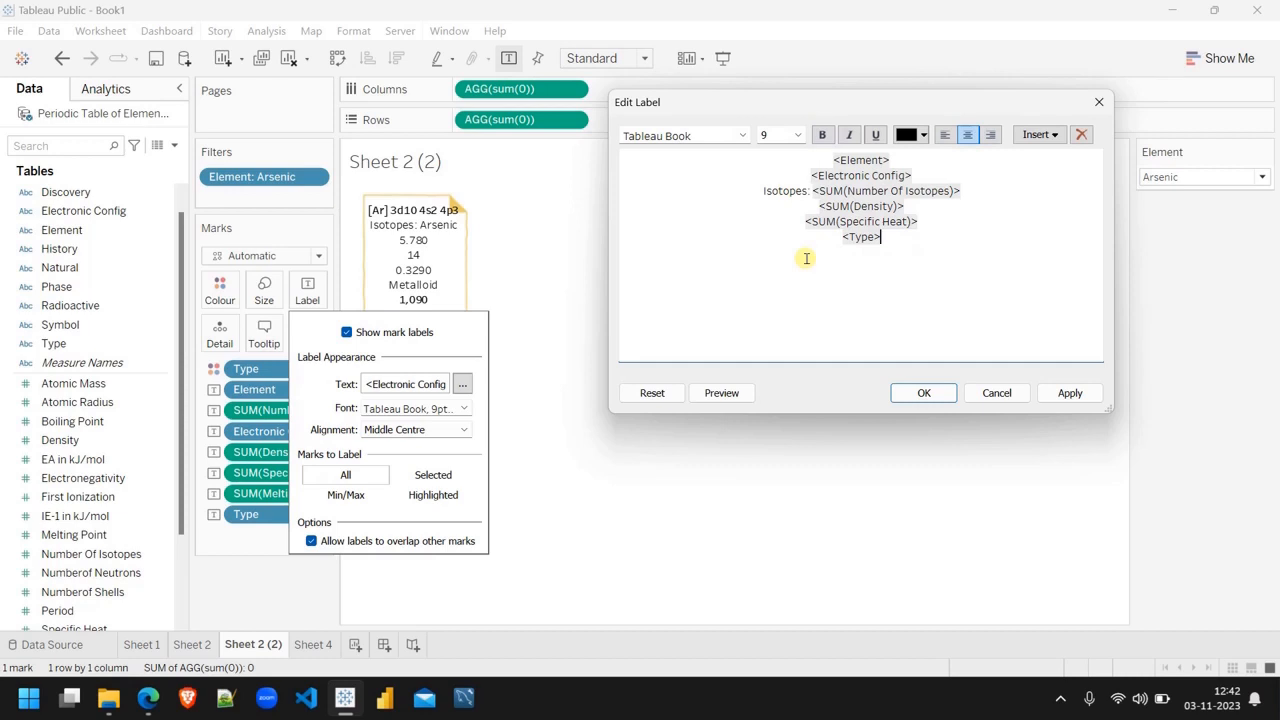
key(BackSpace)
key(Left)
key(ctrl+v)
key(Return)
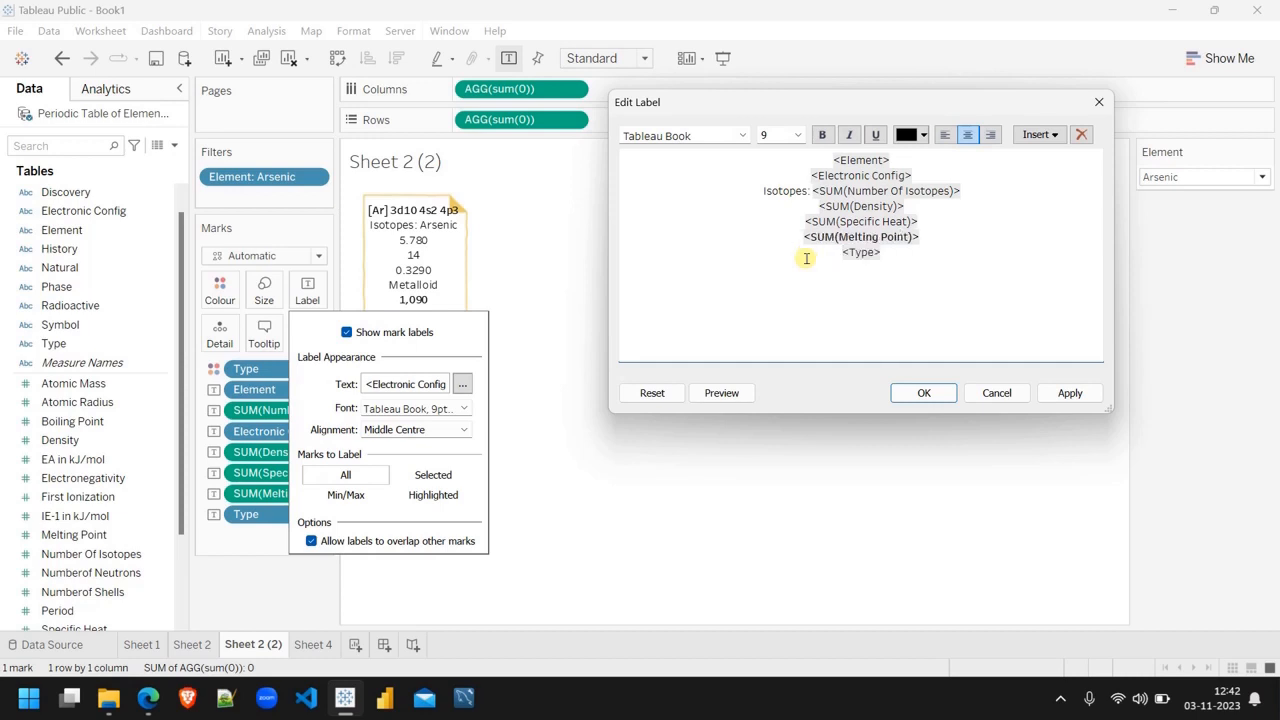
Step: Remove the bold from the Melting Point field and select the Type field in the label text
drag(918, 240, 803, 238)
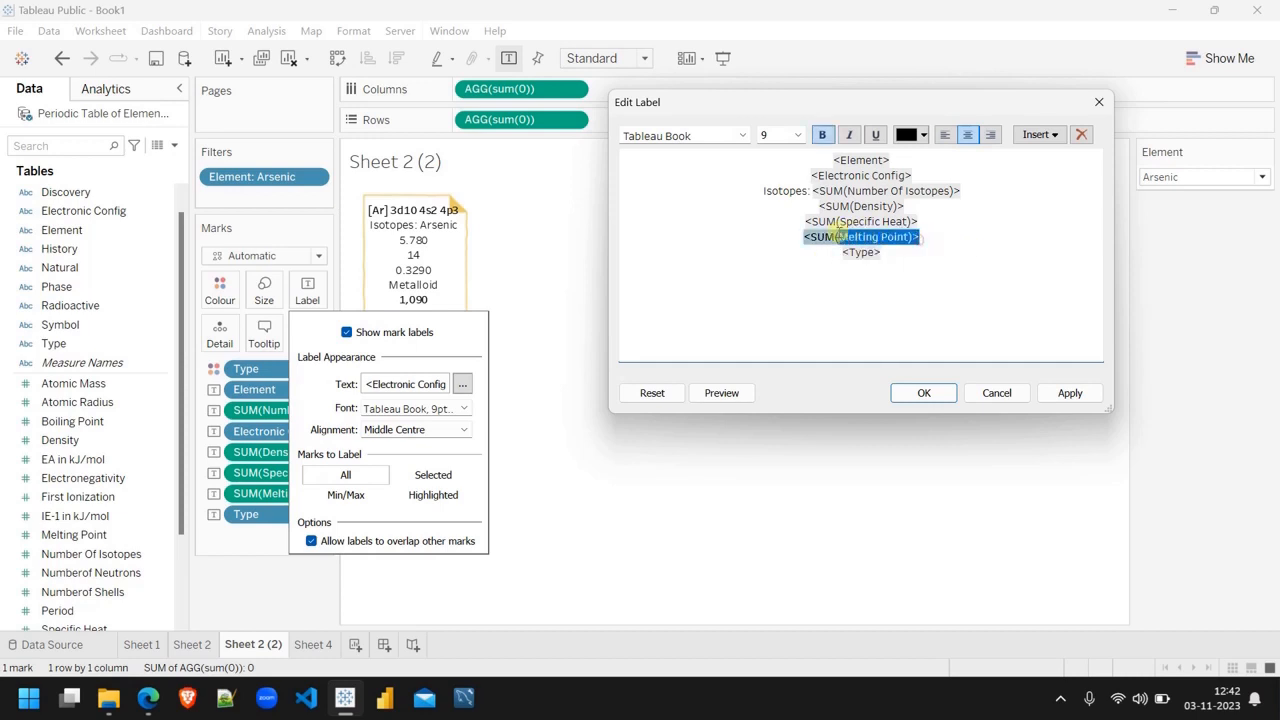
click(820, 137)
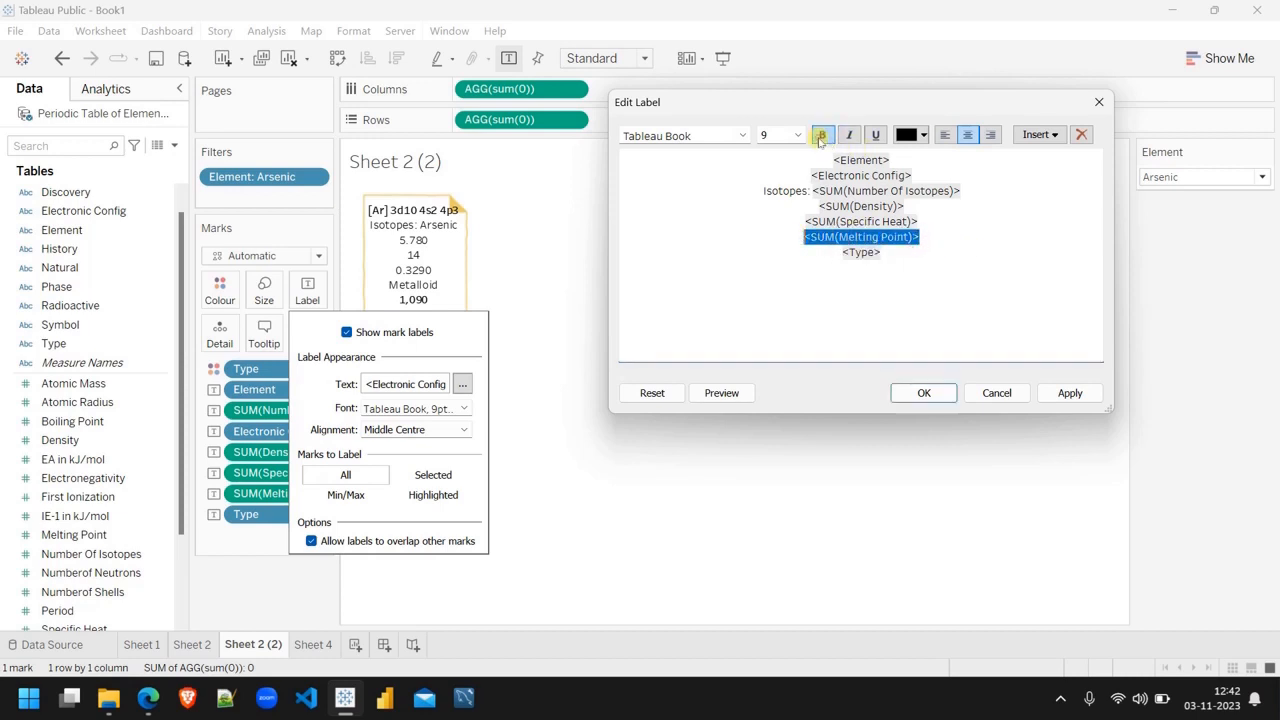
click(888, 253)
double_click(888, 253)
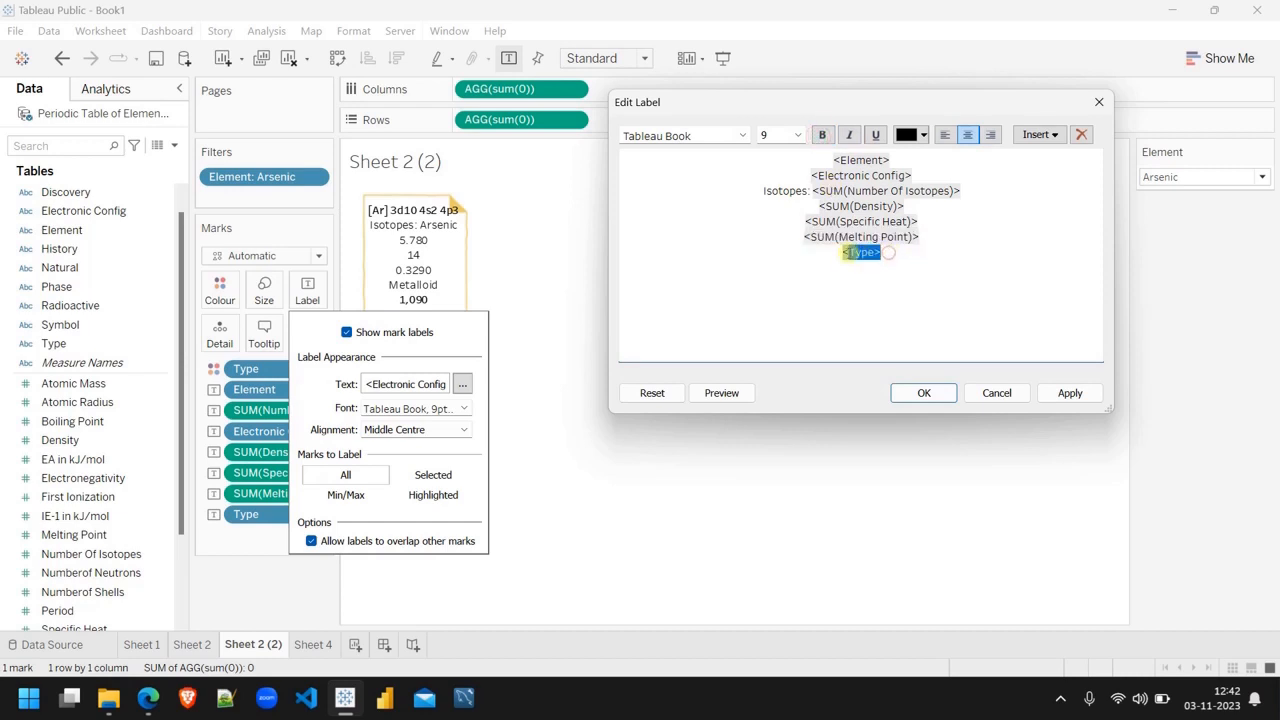
Step: Make the Type and Element fields bold in the label text and apply the formatting
click(821, 136)
double_click(889, 160)
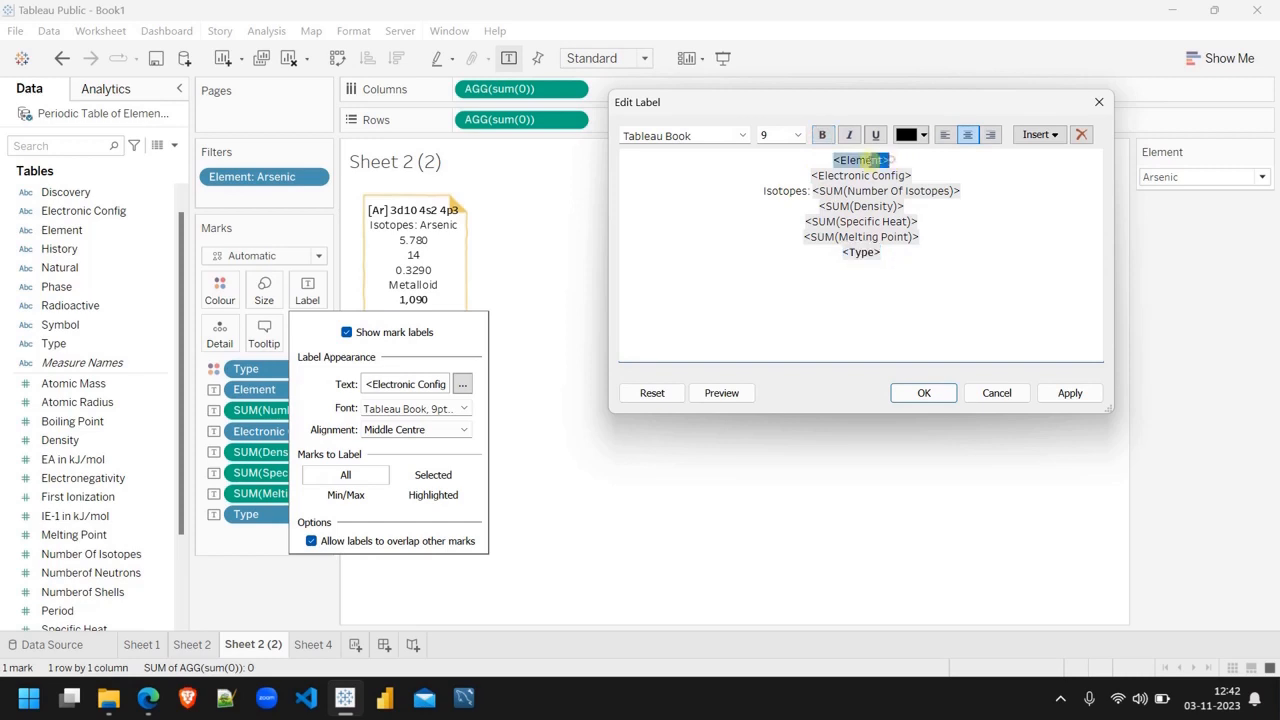
click(822, 136)
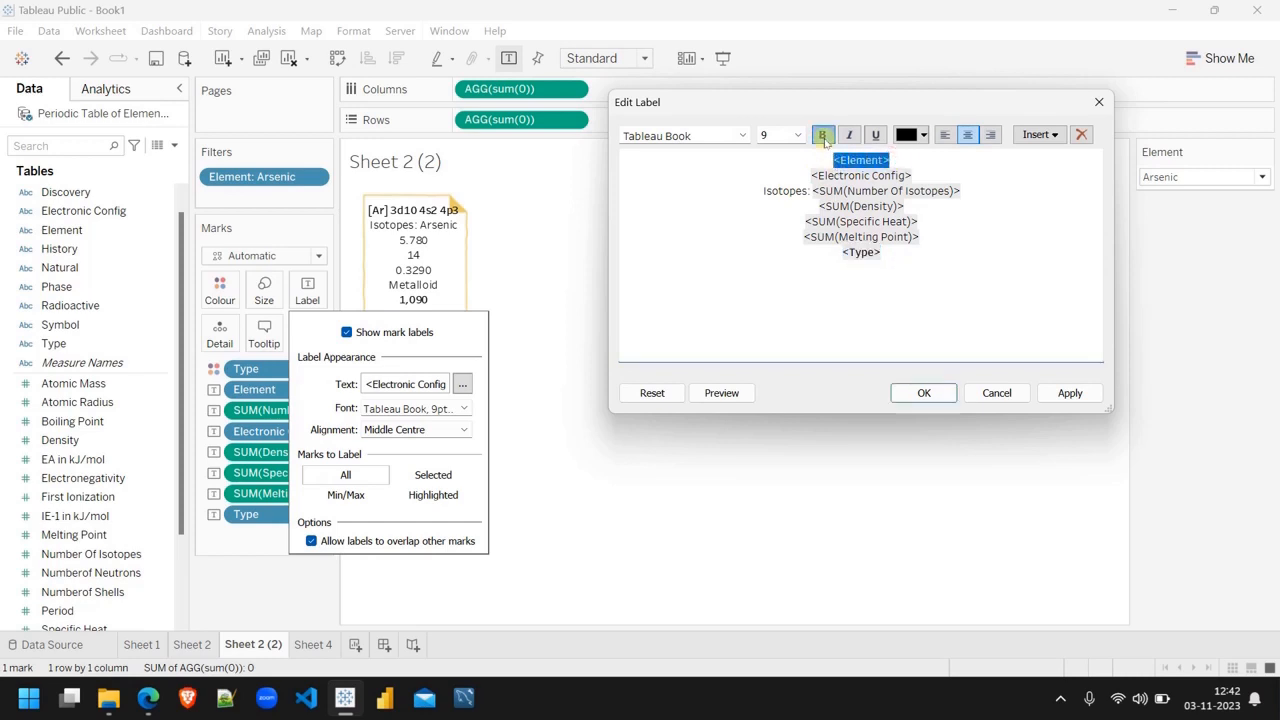
click(1070, 393)
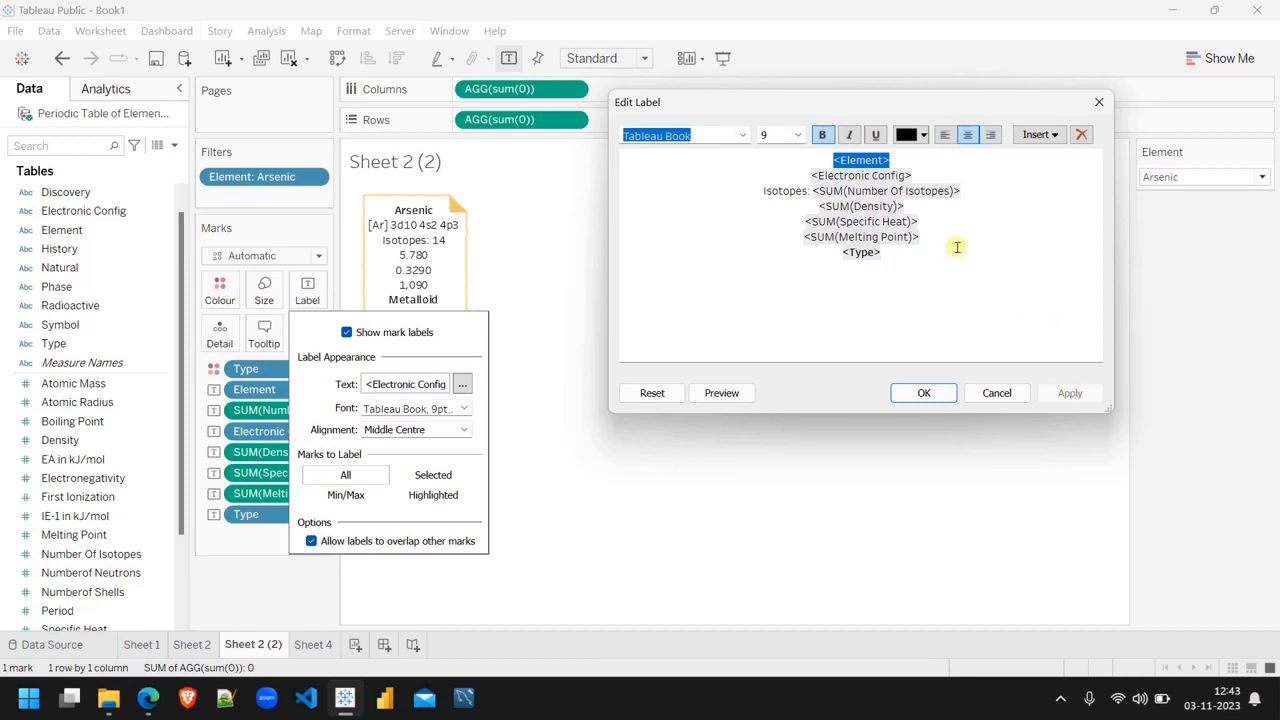
Step: Move the Isotopes line directly below Element in the label text, then apply and close the label editor
drag(963, 196, 760, 196)
key(Delete)
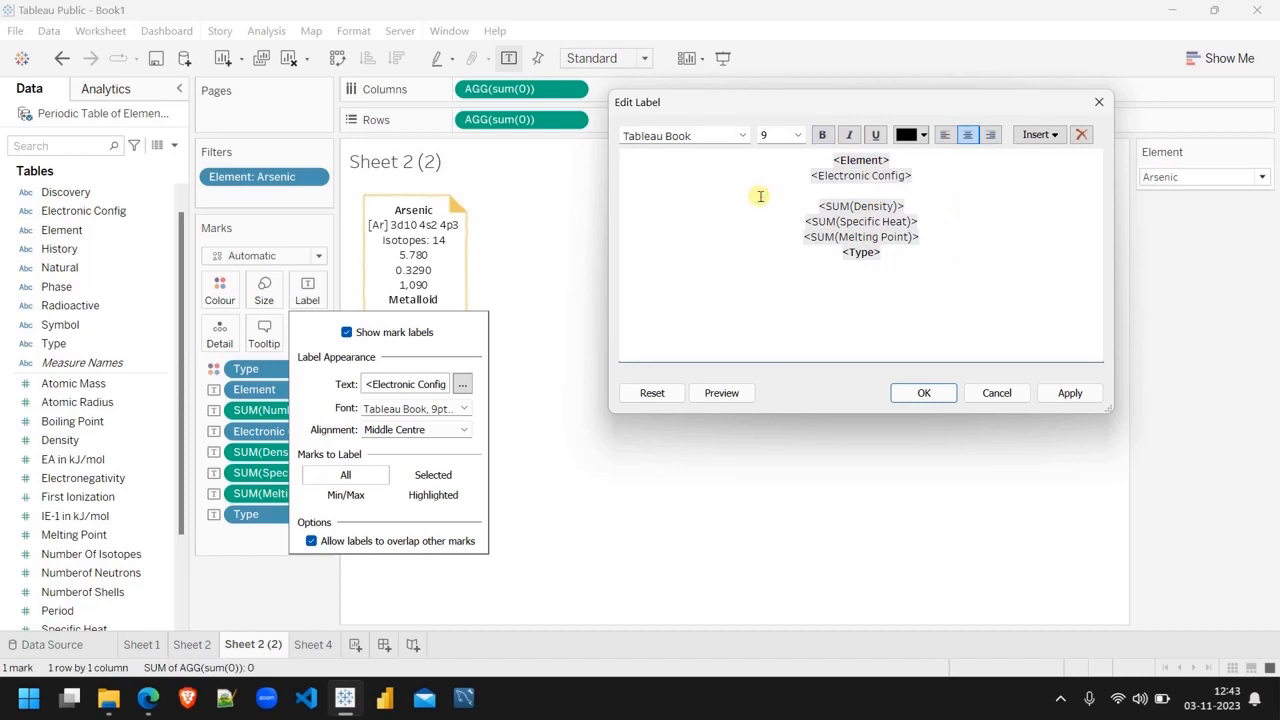
key(Delete)
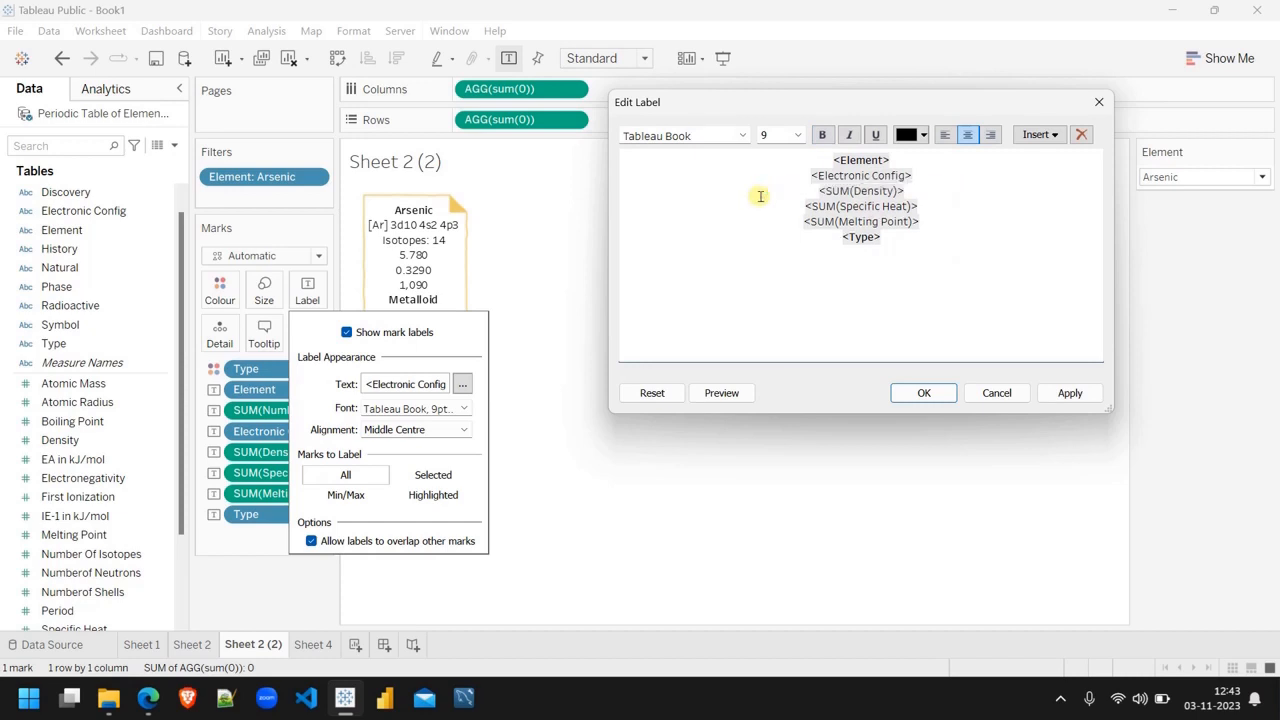
click(897, 159)
key(ctrl+v)
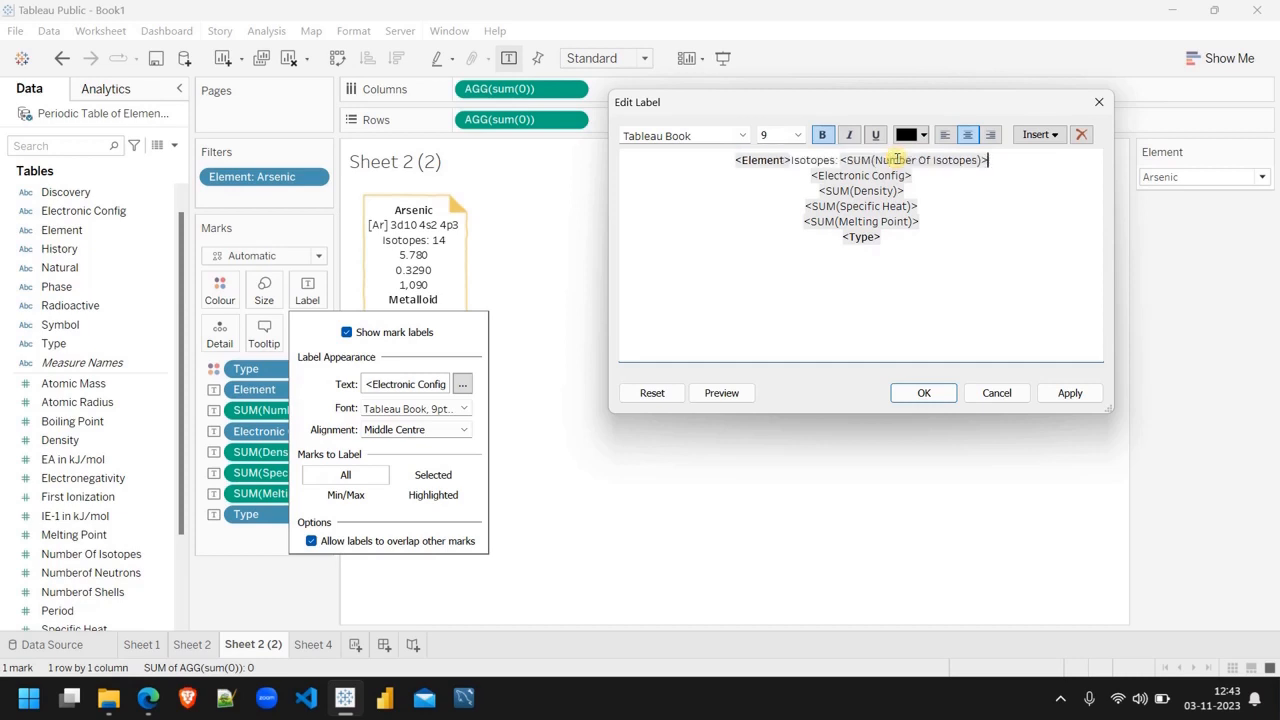
click(792, 161)
key(Return)
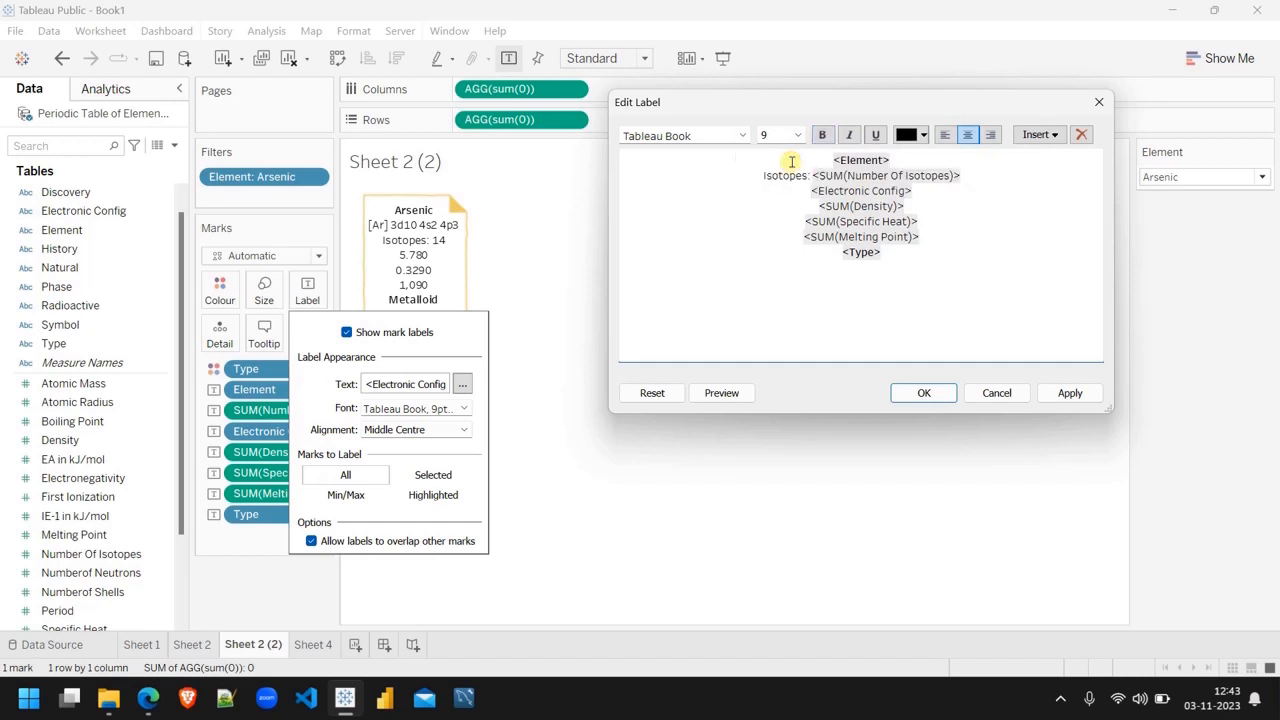
click(1055, 392)
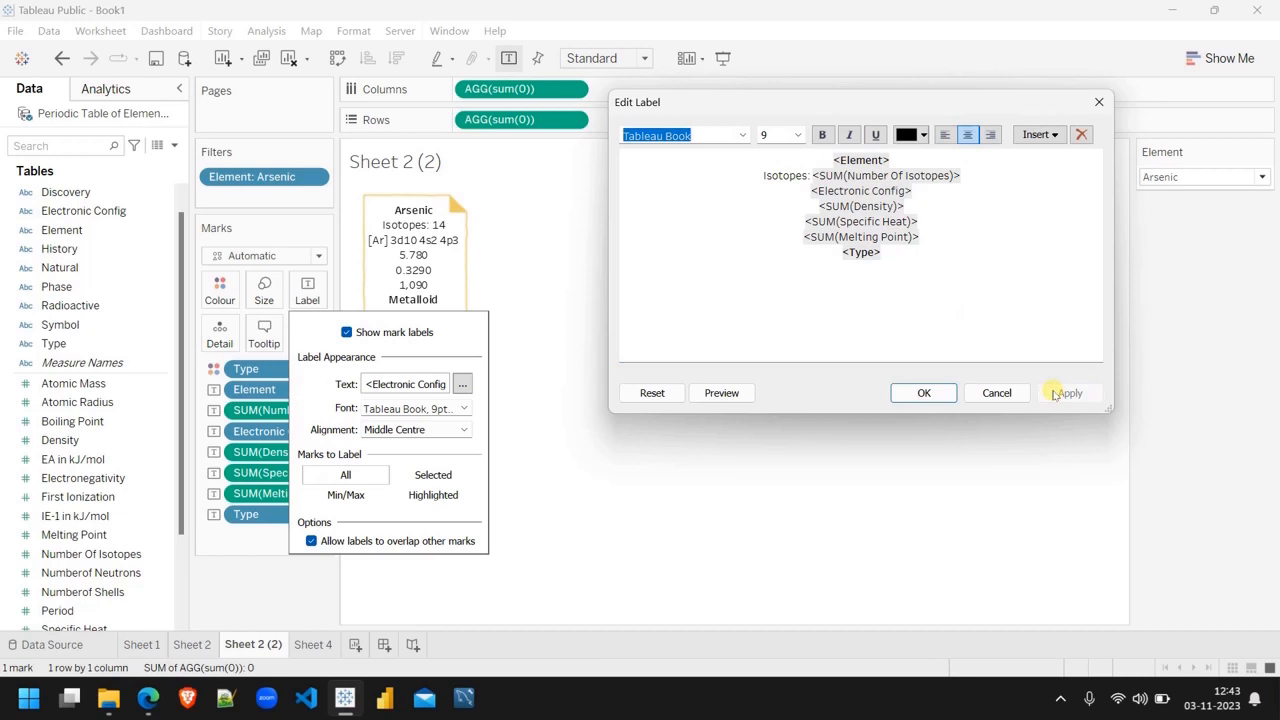
click(937, 397)
click(732, 391)
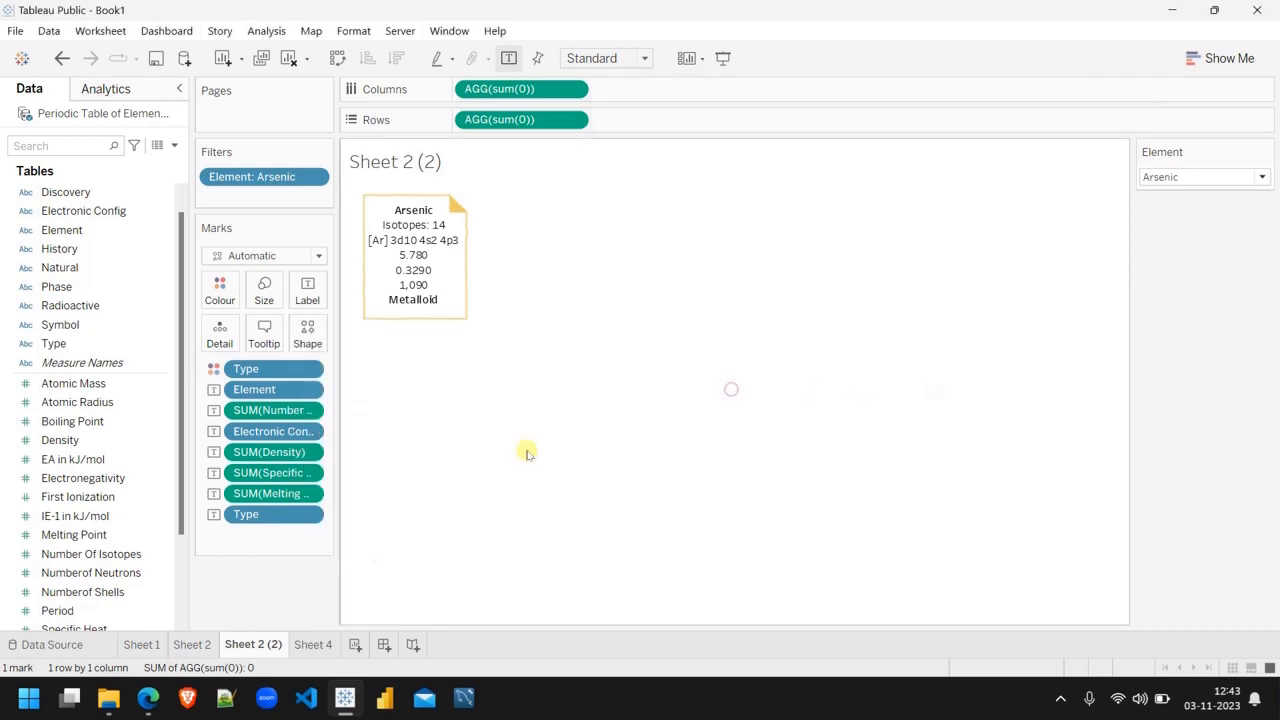
Step: Present Sheet 1 full screen and inspect the tooltip cards of Cobalt, Nihonium, Copernicium and Flerovium
click(155, 646)
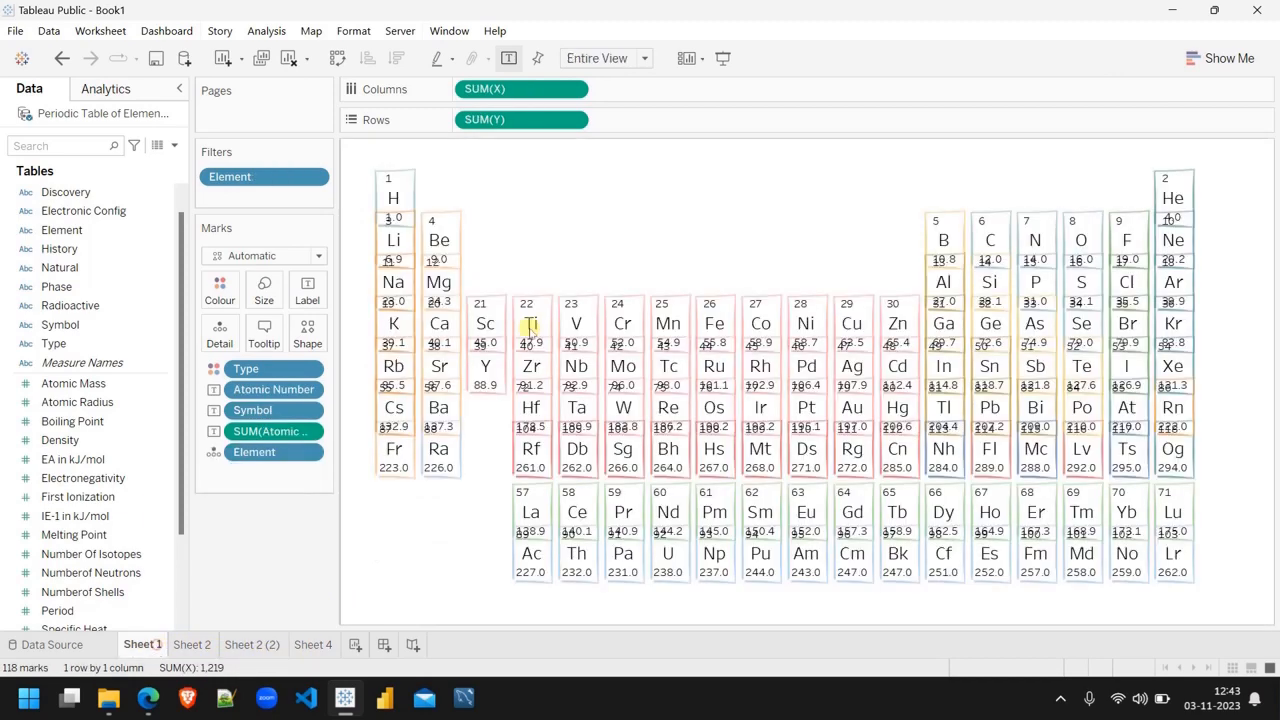
click(728, 59)
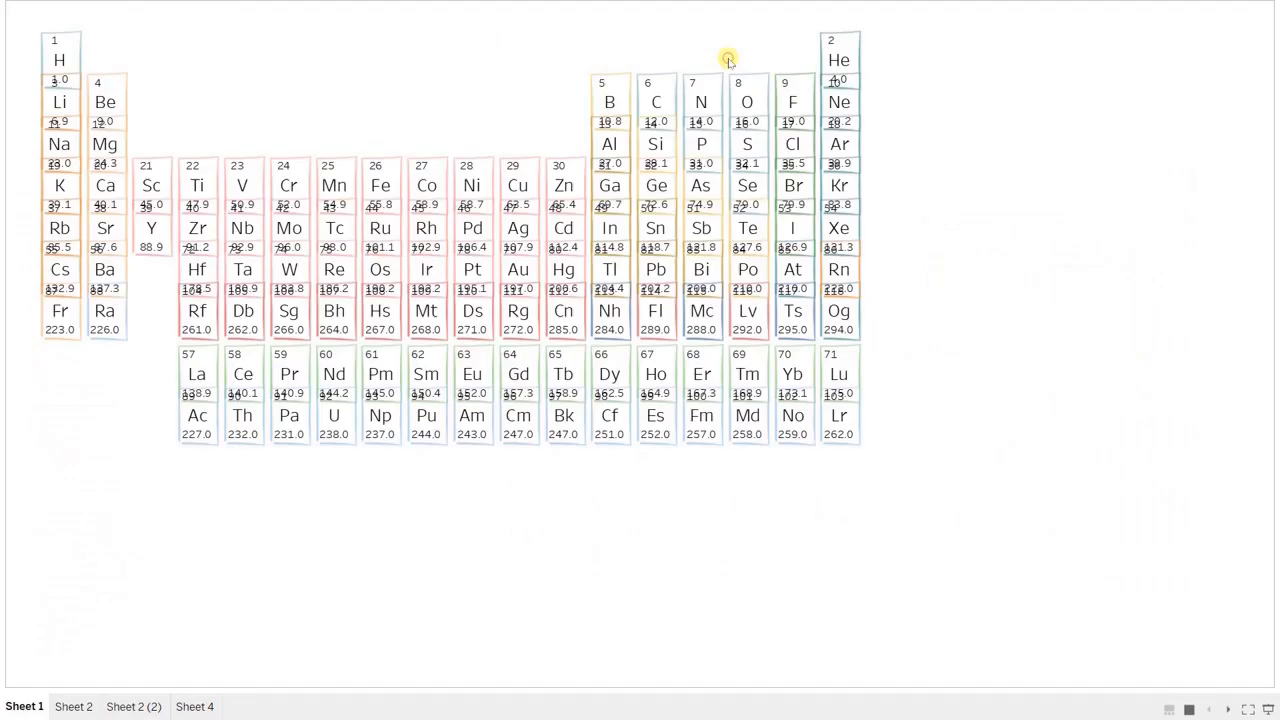
mouse_move(578, 256)
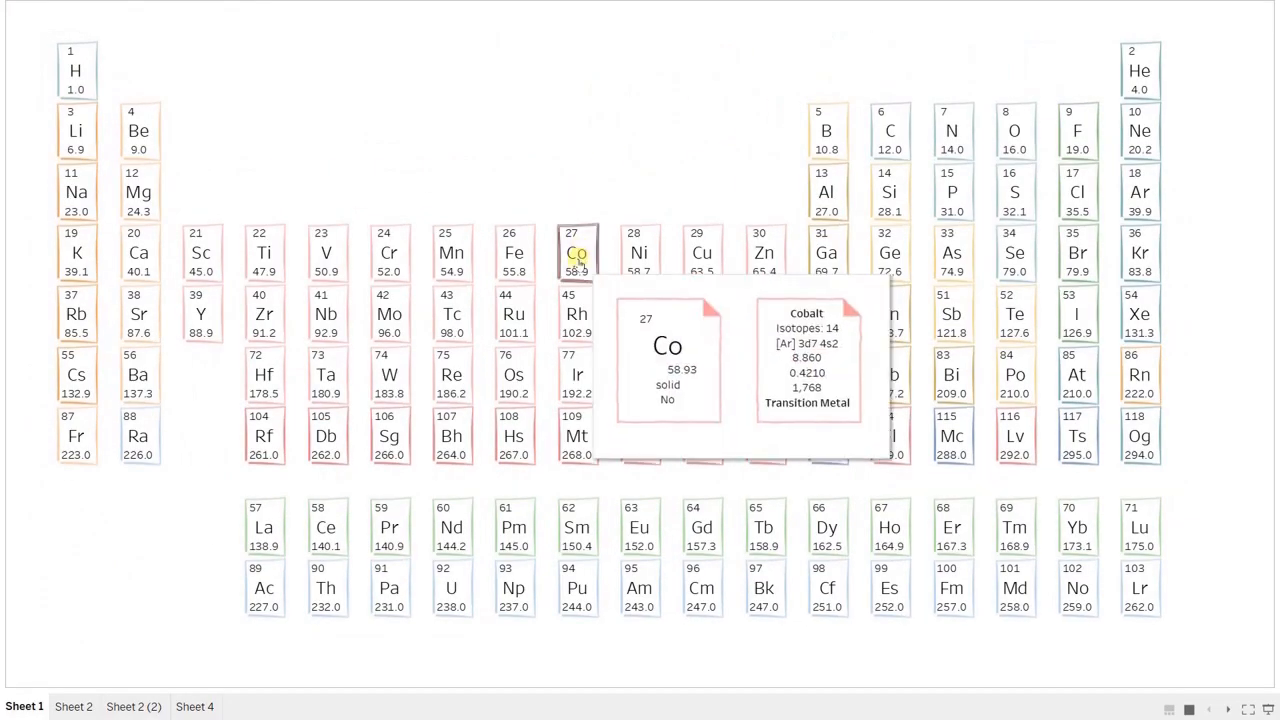
mouse_move(897, 424)
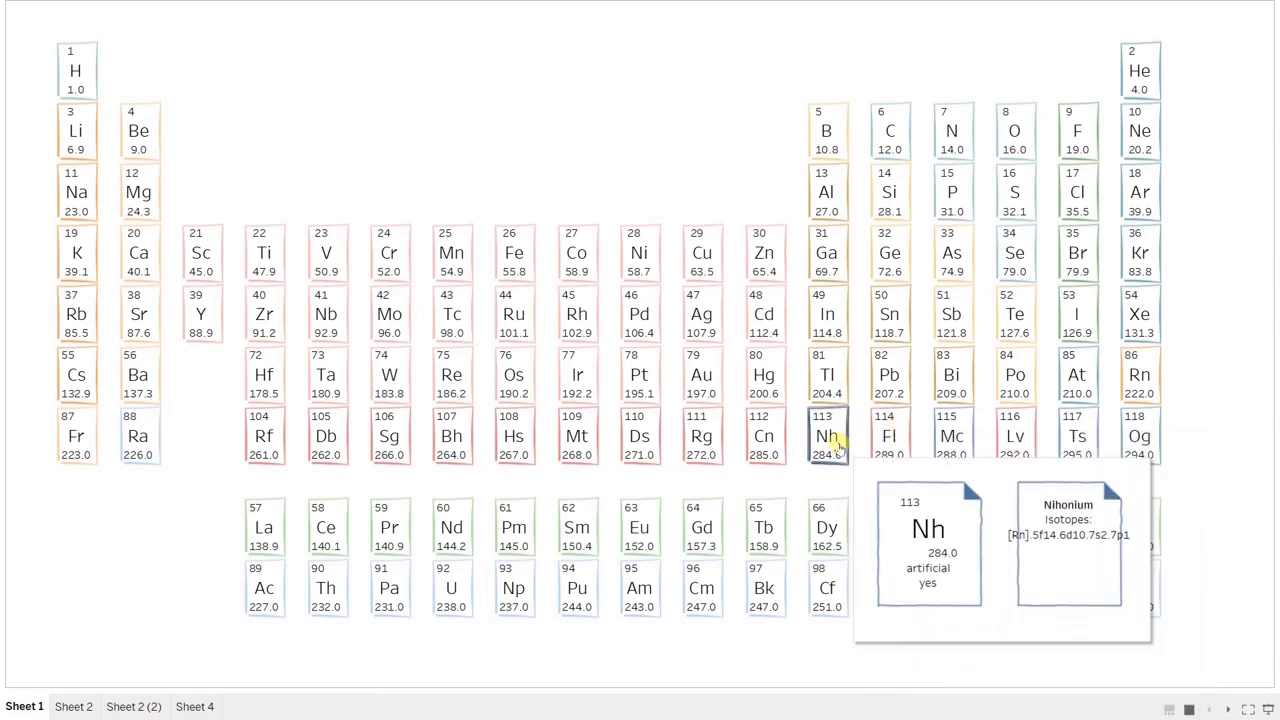
mouse_move(757, 425)
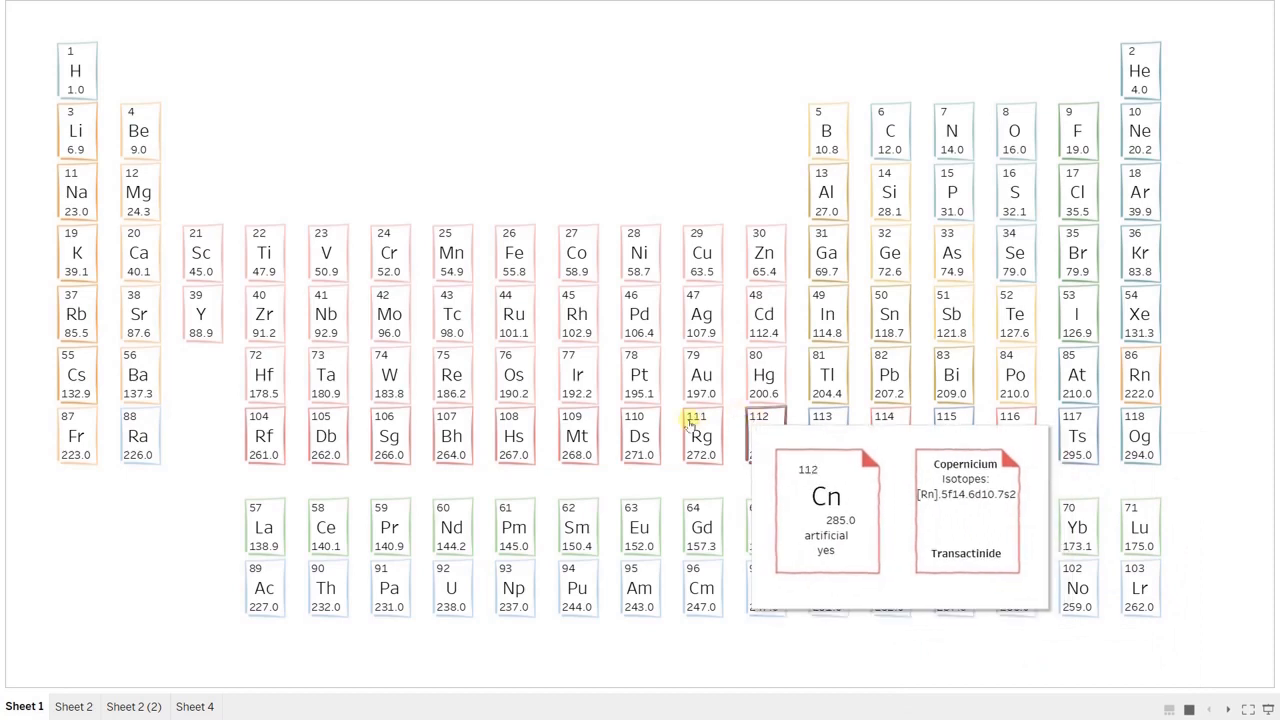
mouse_move(636, 425)
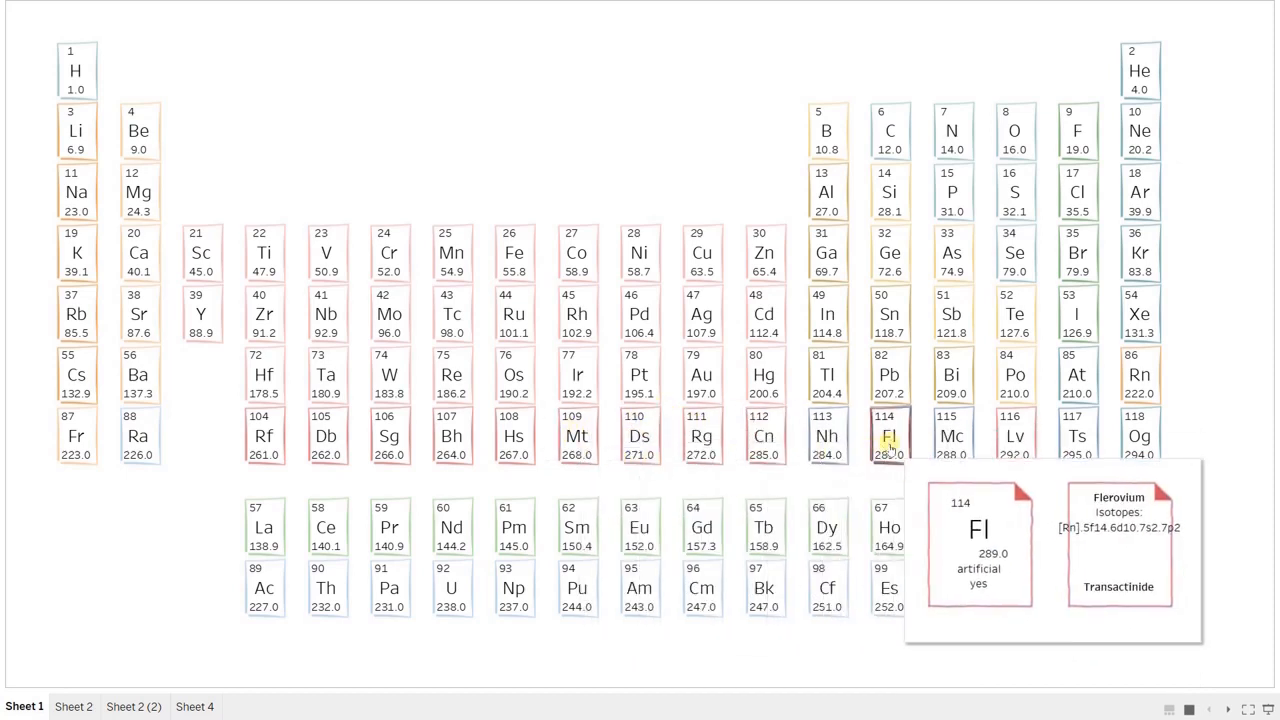
key(Escape)
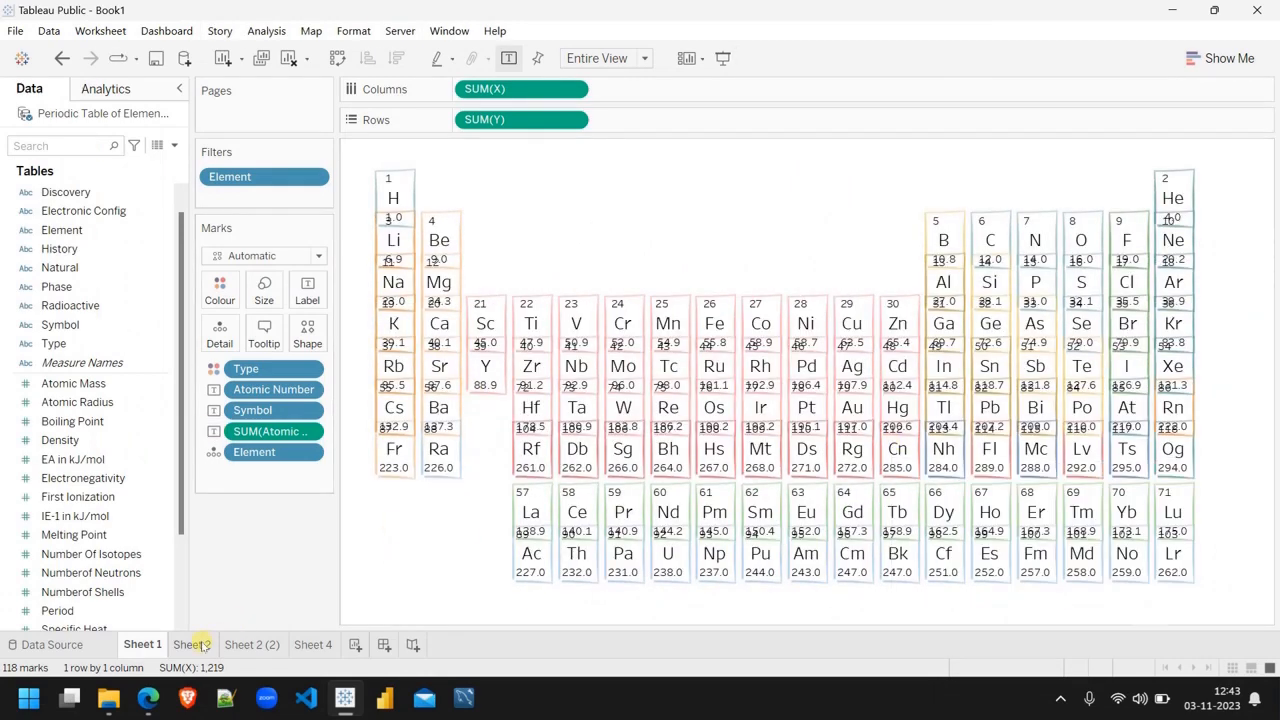
Step: Filter Sheet 2 to show only the element Antimony
click(196, 645)
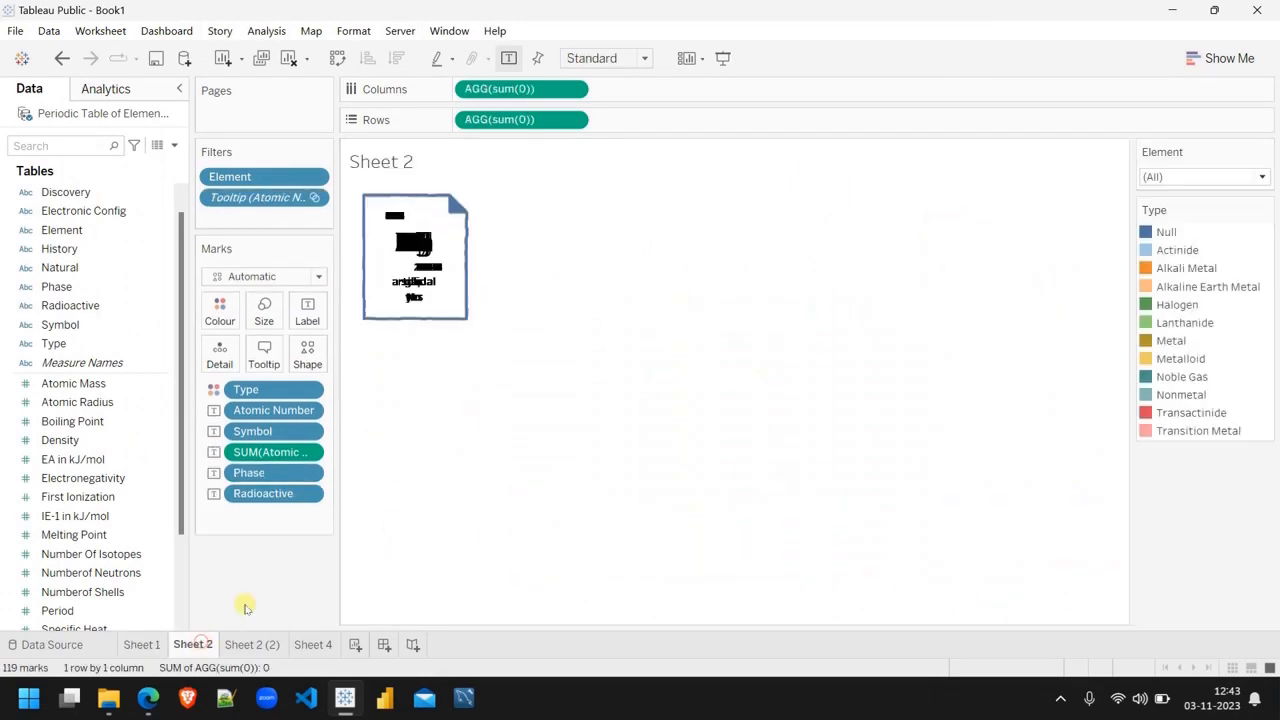
click(1227, 178)
key(Escape)
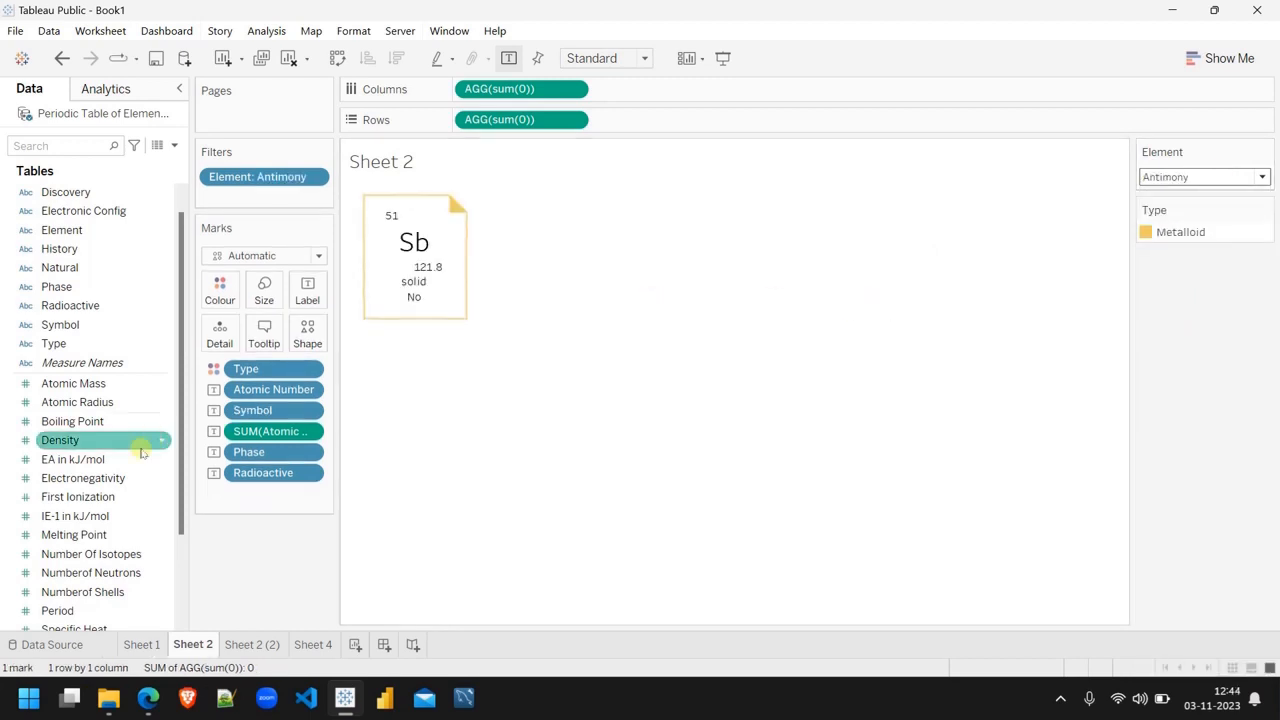
Step: Filter Sheet 2 (2) to Antimony and check the resulting card
click(255, 648)
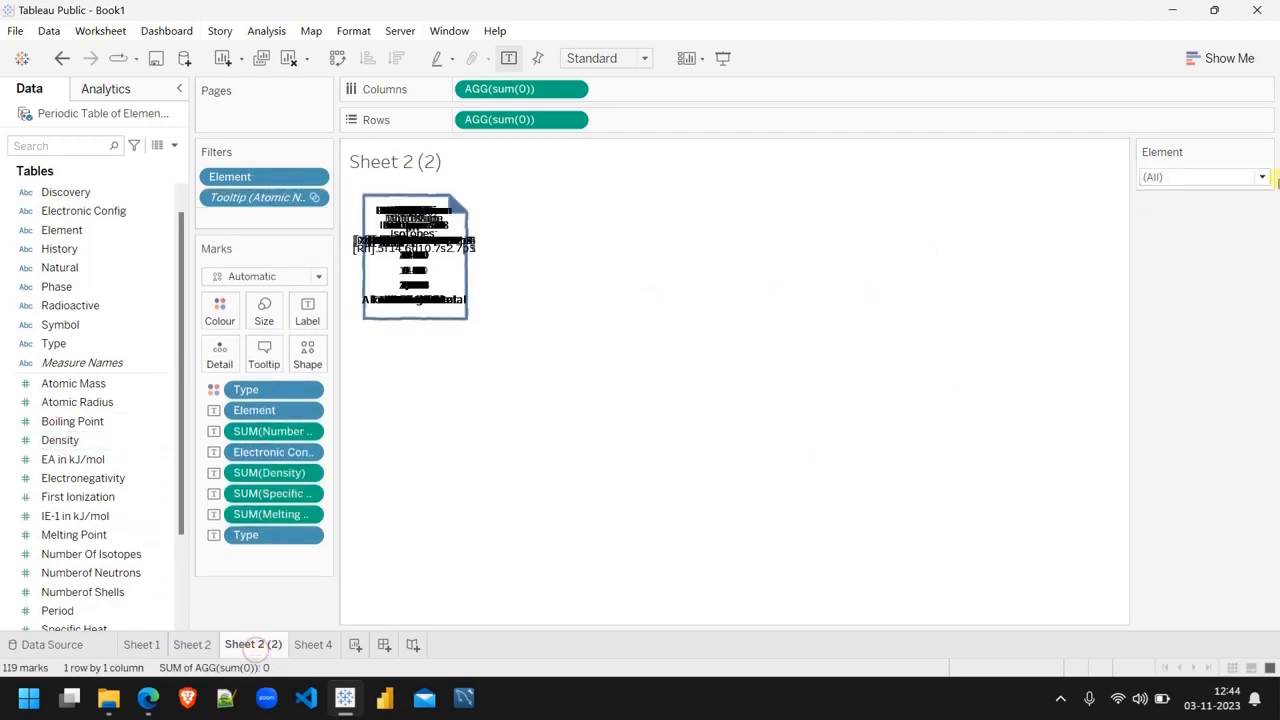
click(1220, 177)
click(1180, 307)
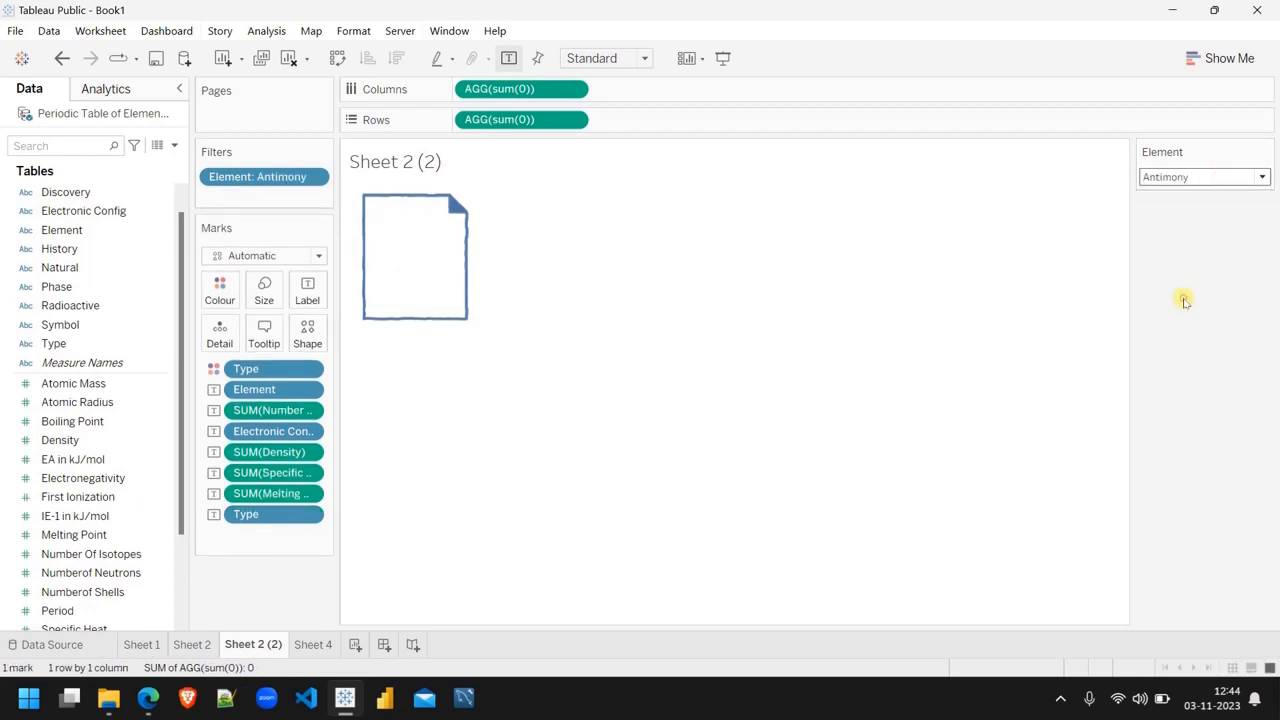
mouse_move(455, 247)
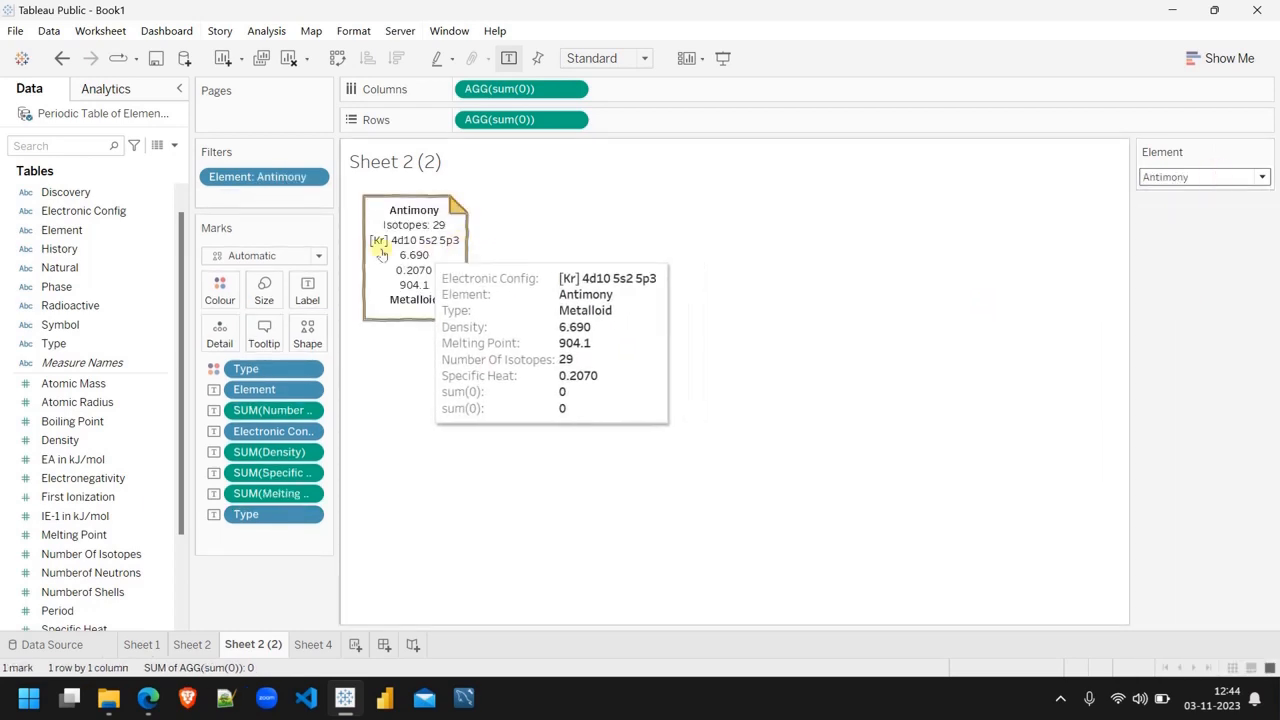
Step: Reduce the Electronic Config text in the Sheet 2 (2) label to font size 7
click(307, 290)
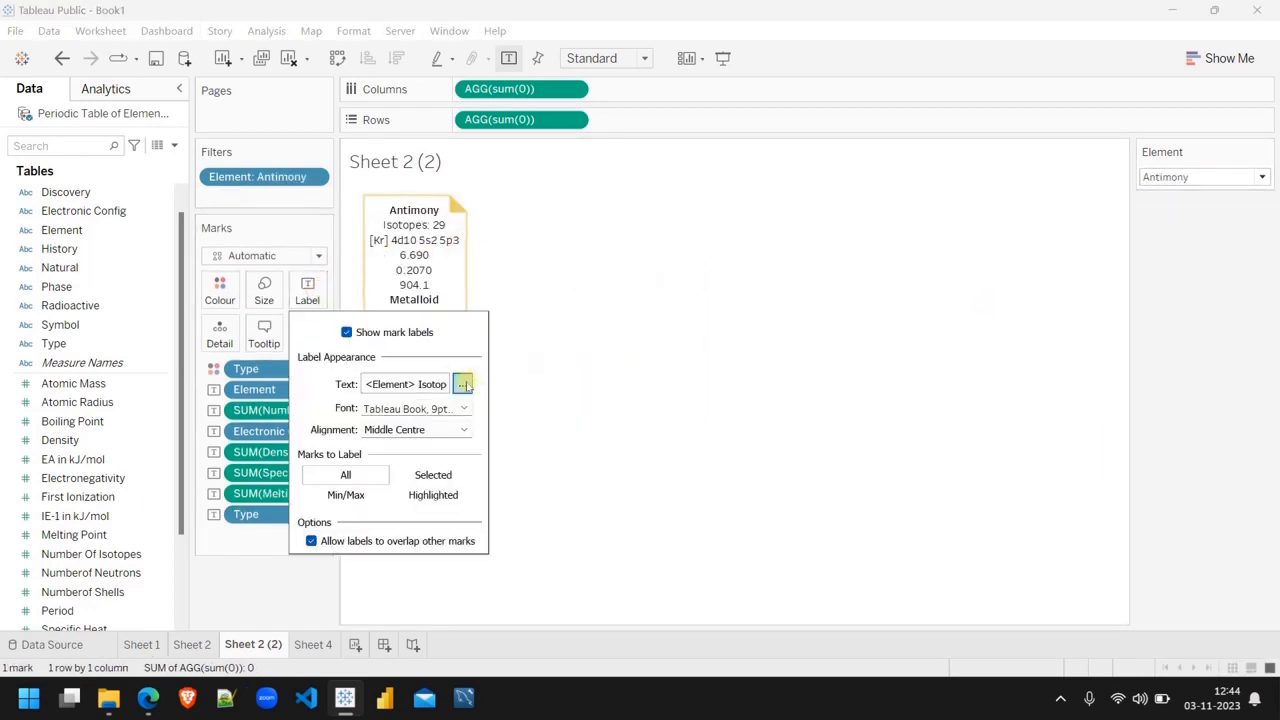
click(463, 384)
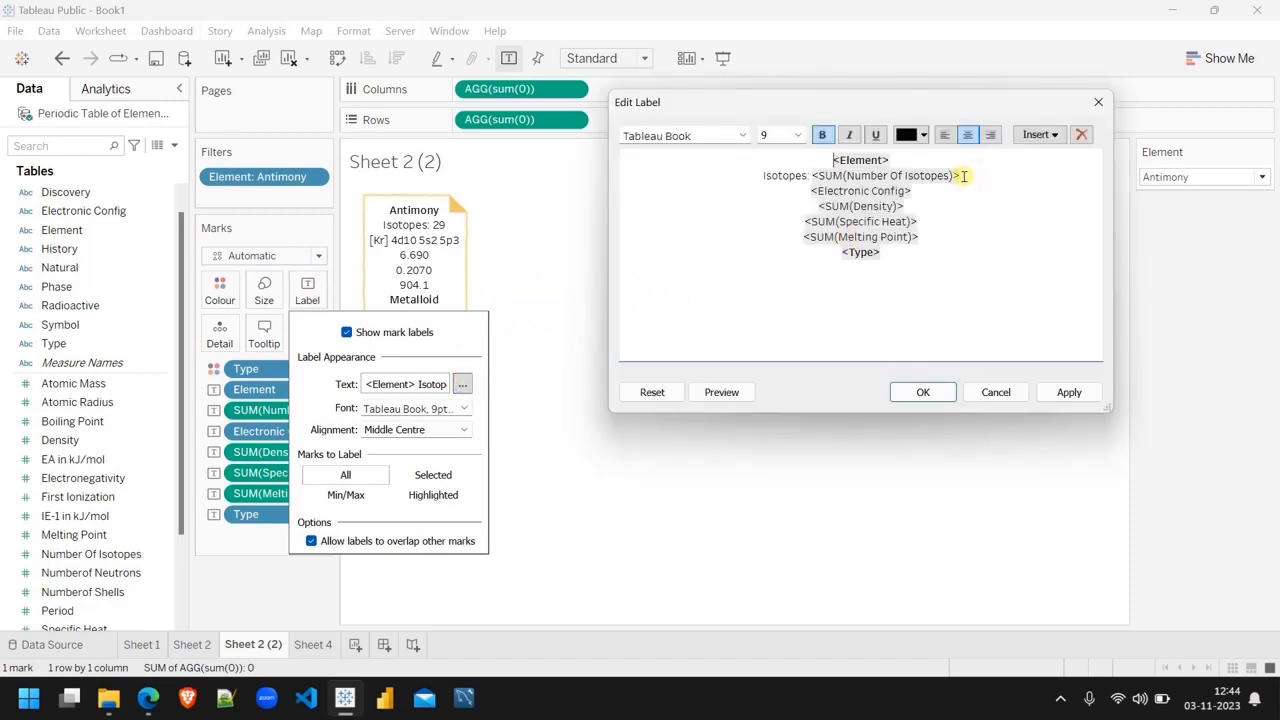
click(962, 175)
drag(918, 191, 808, 191)
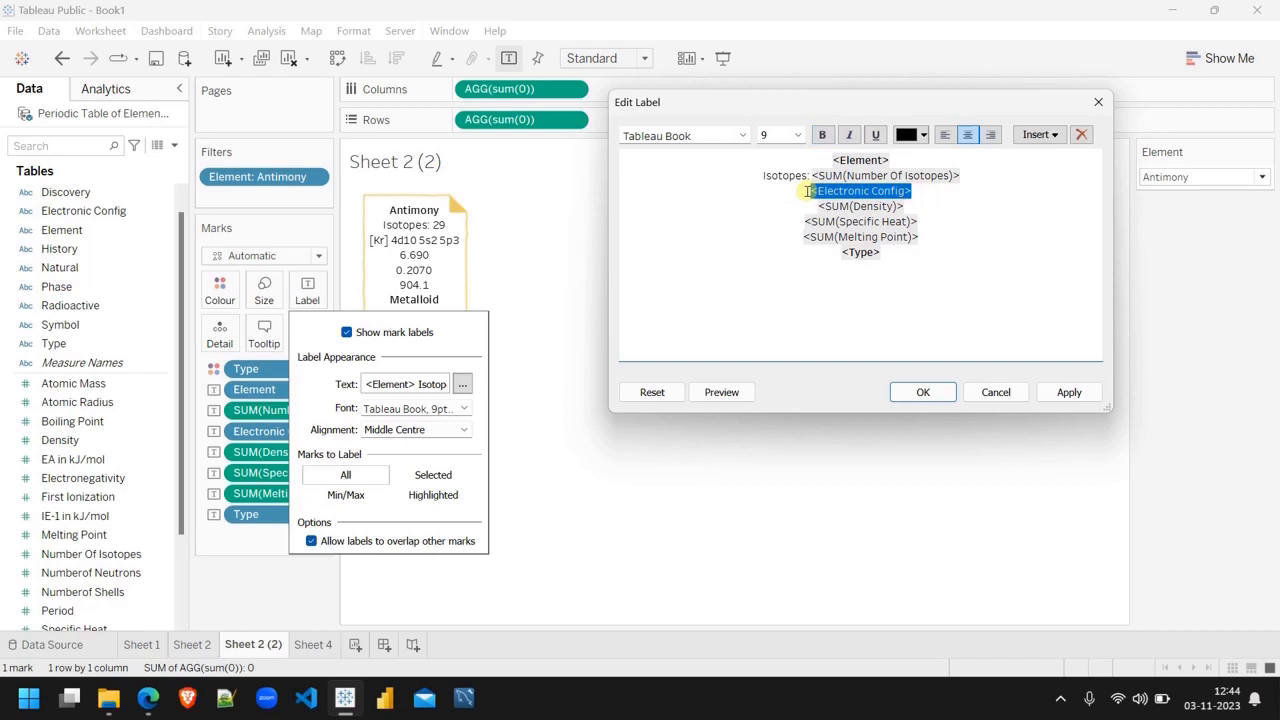
double_click(766, 135)
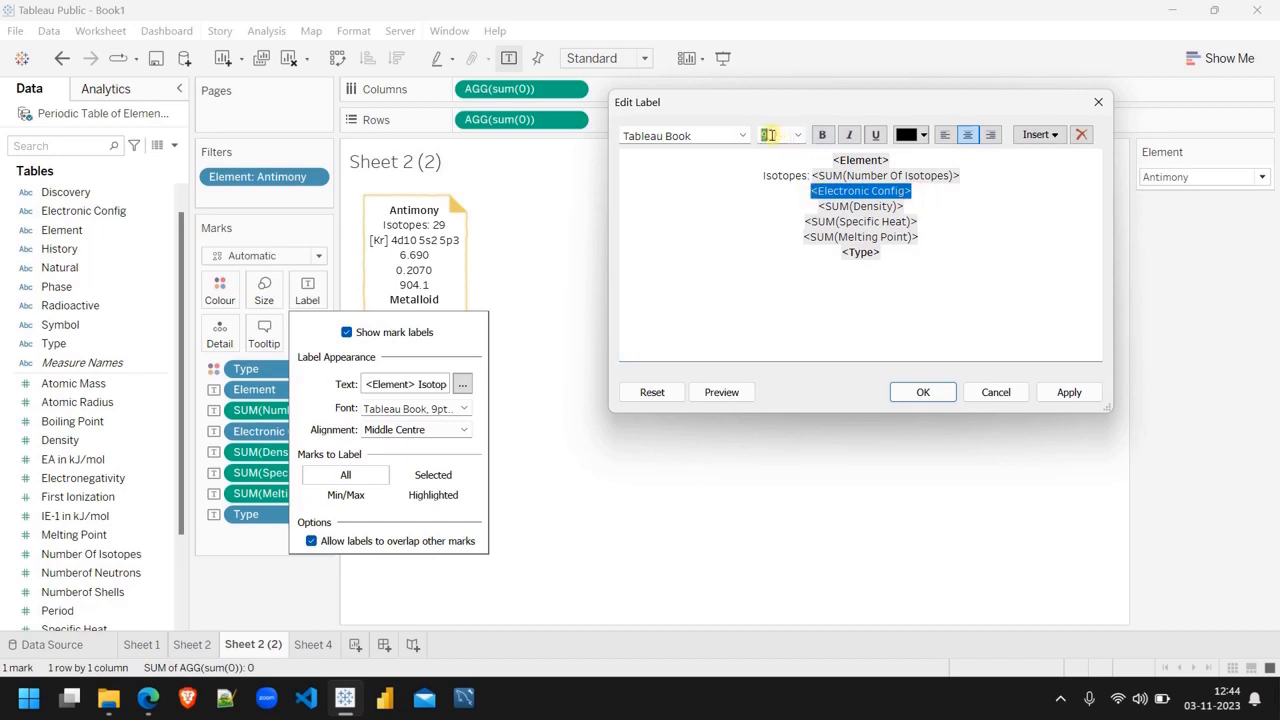
text(7)
key(Return)
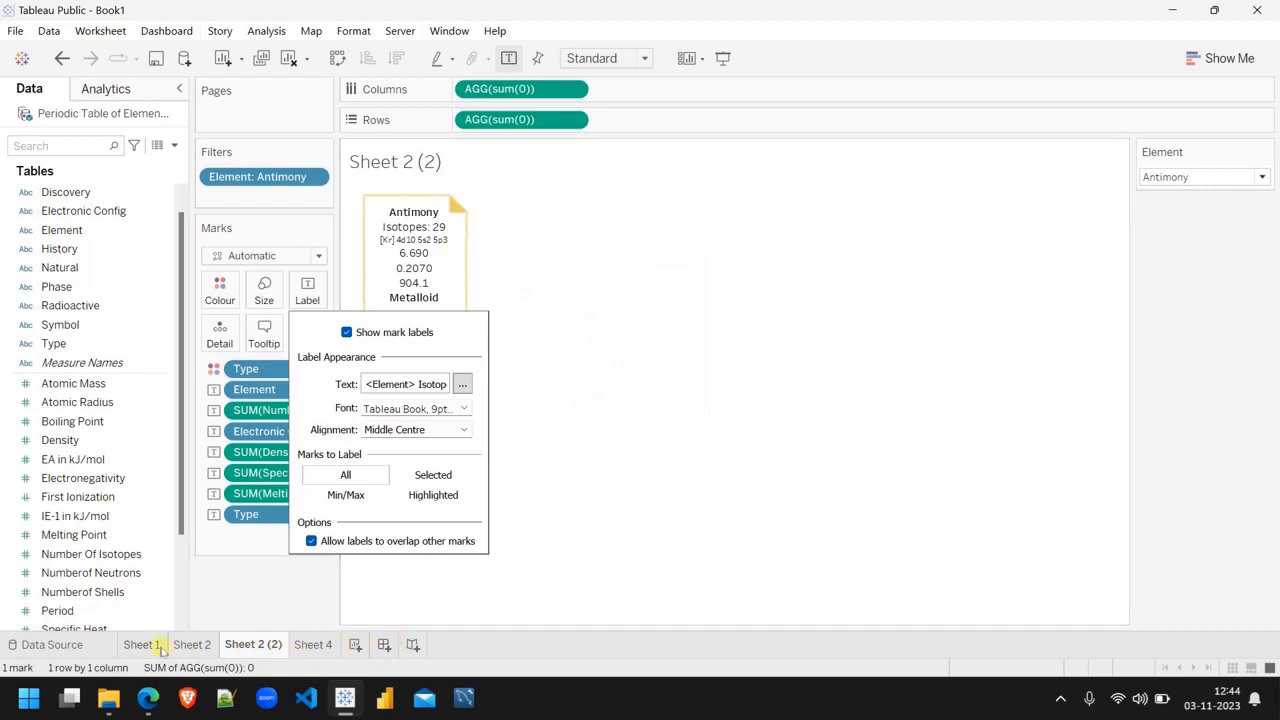
Step: Present Sheet 1 full screen and check the smaller electronic configuration text in the element tooltips
click(157, 646)
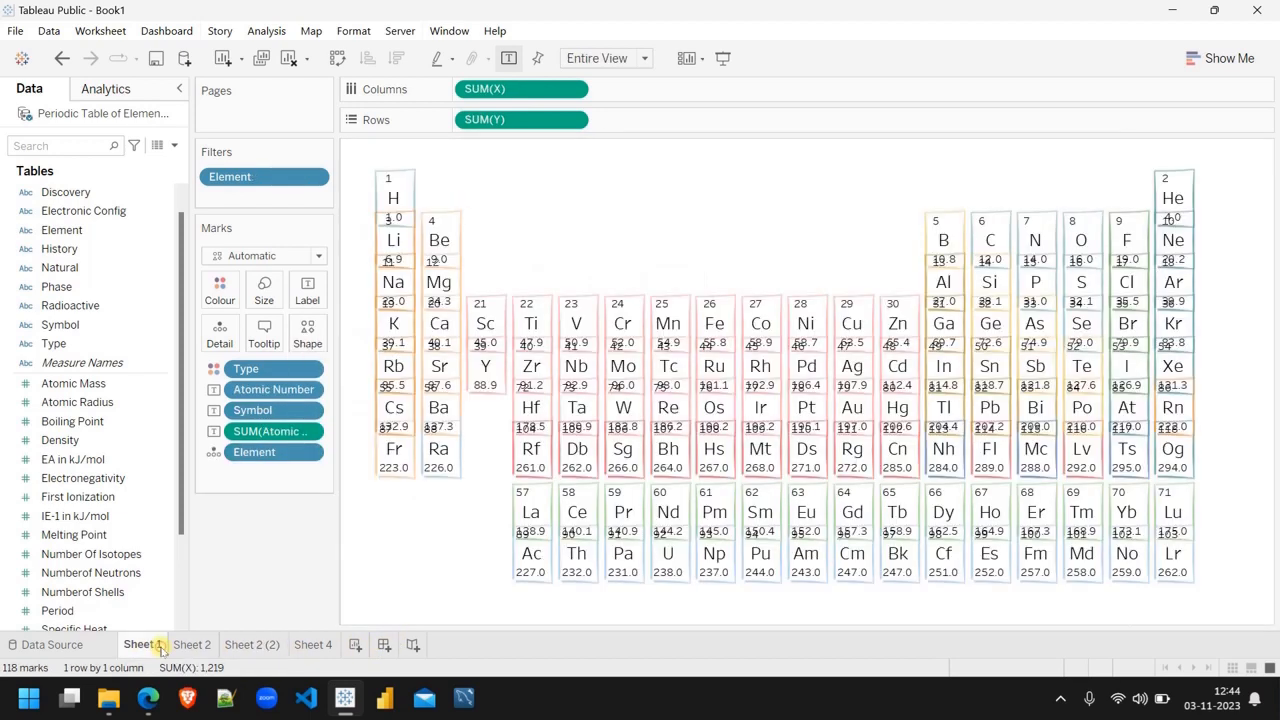
click(722, 60)
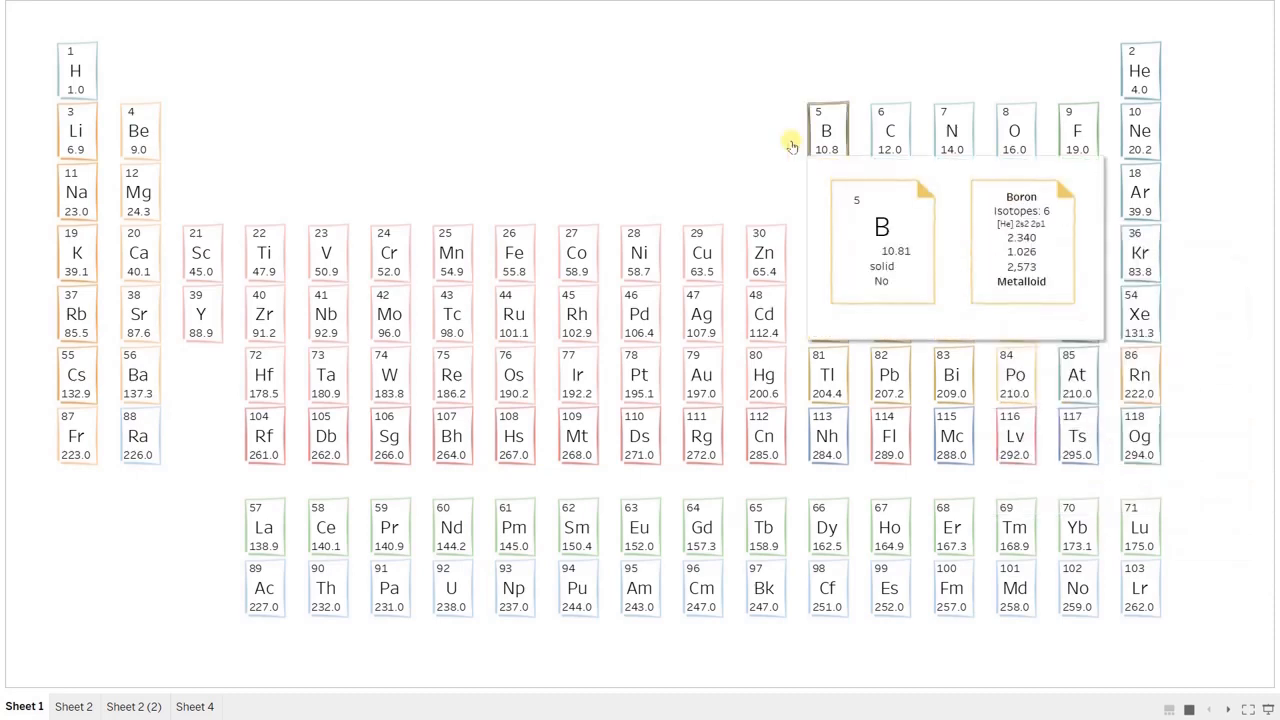
key(Escape)
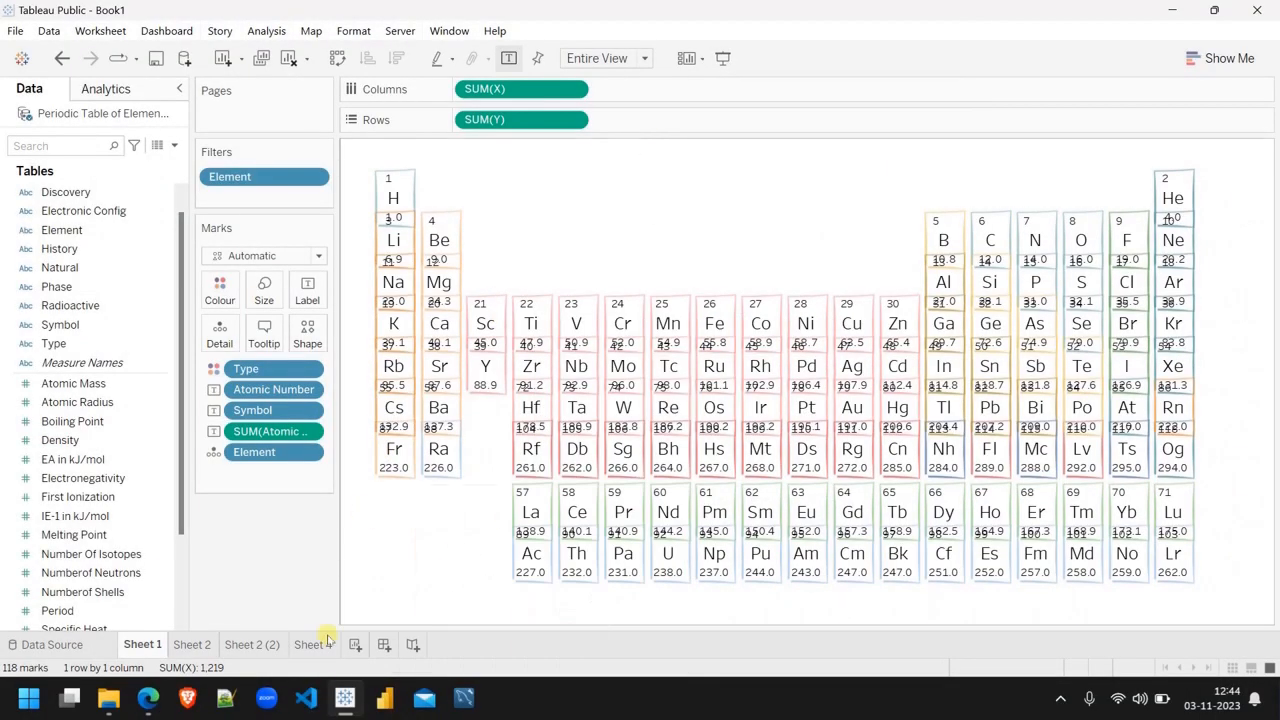
Step: Hide the title of Sheet 4 and add the Discovery field to the view as text
click(313, 645)
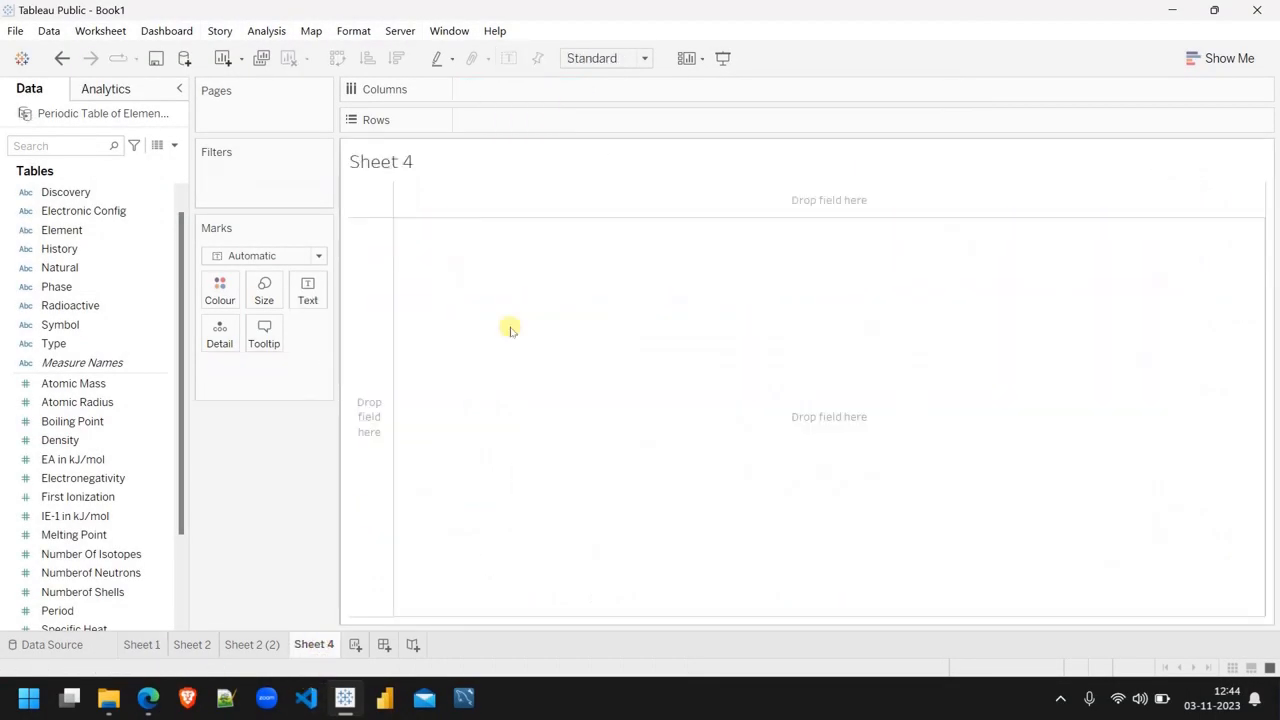
right_click(536, 163)
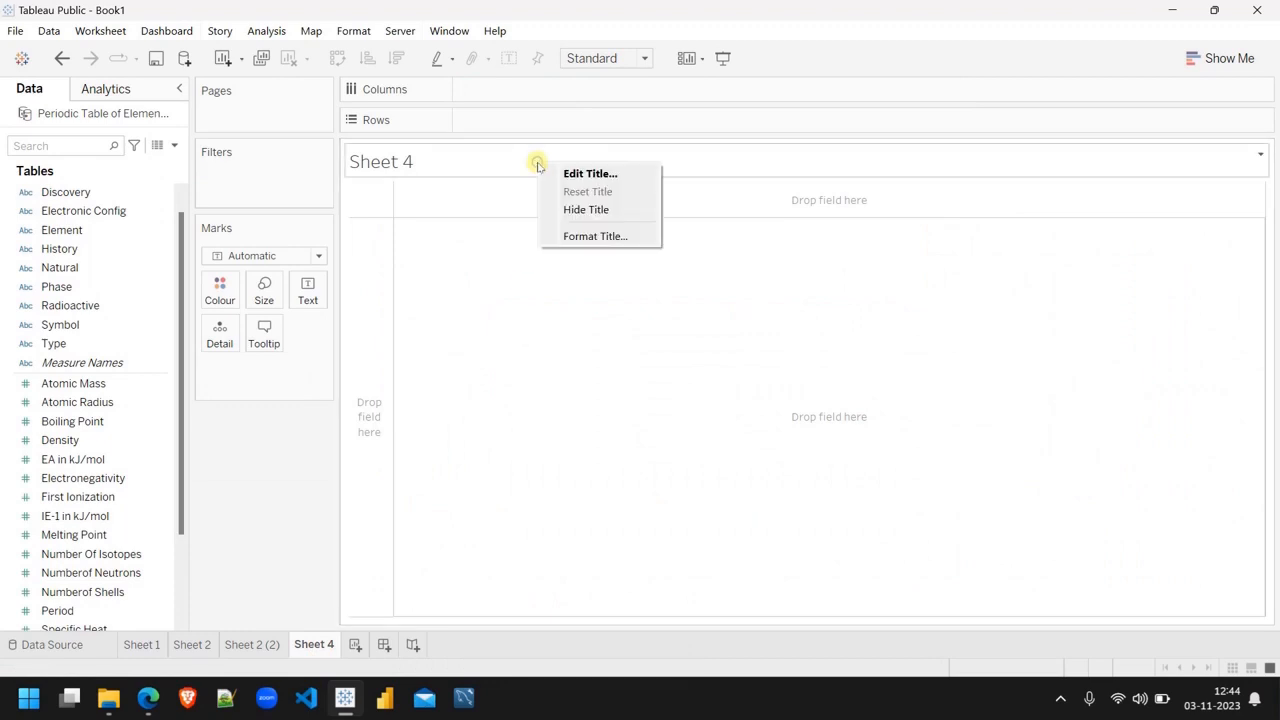
click(598, 212)
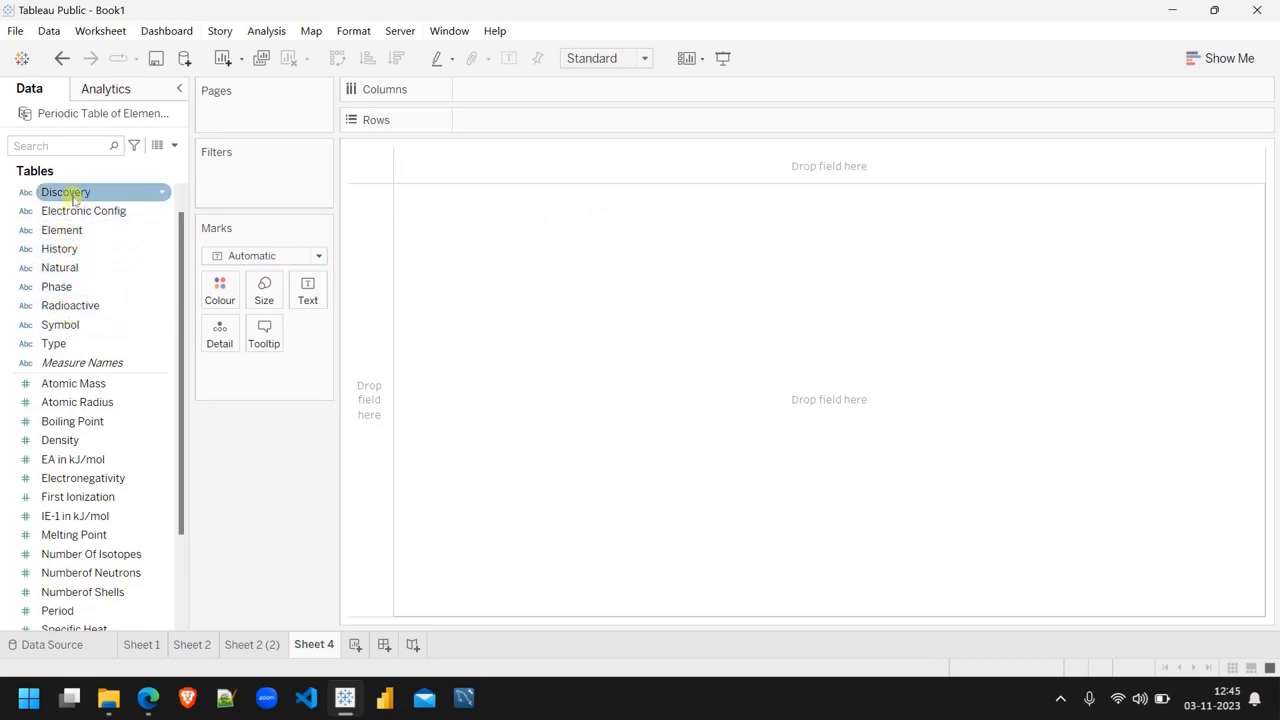
drag(73, 195, 316, 302)
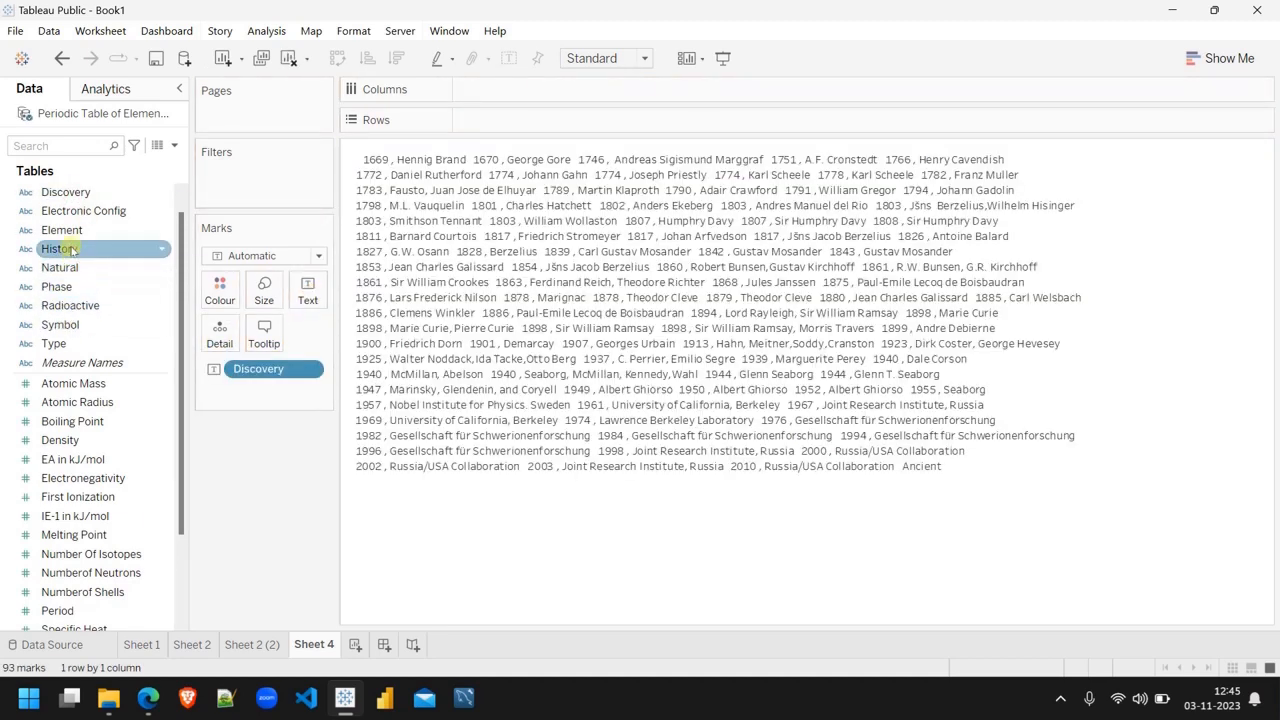
Step: Filter Sheet 4 by the Element field, including all values except Null
drag(62, 231, 245, 196)
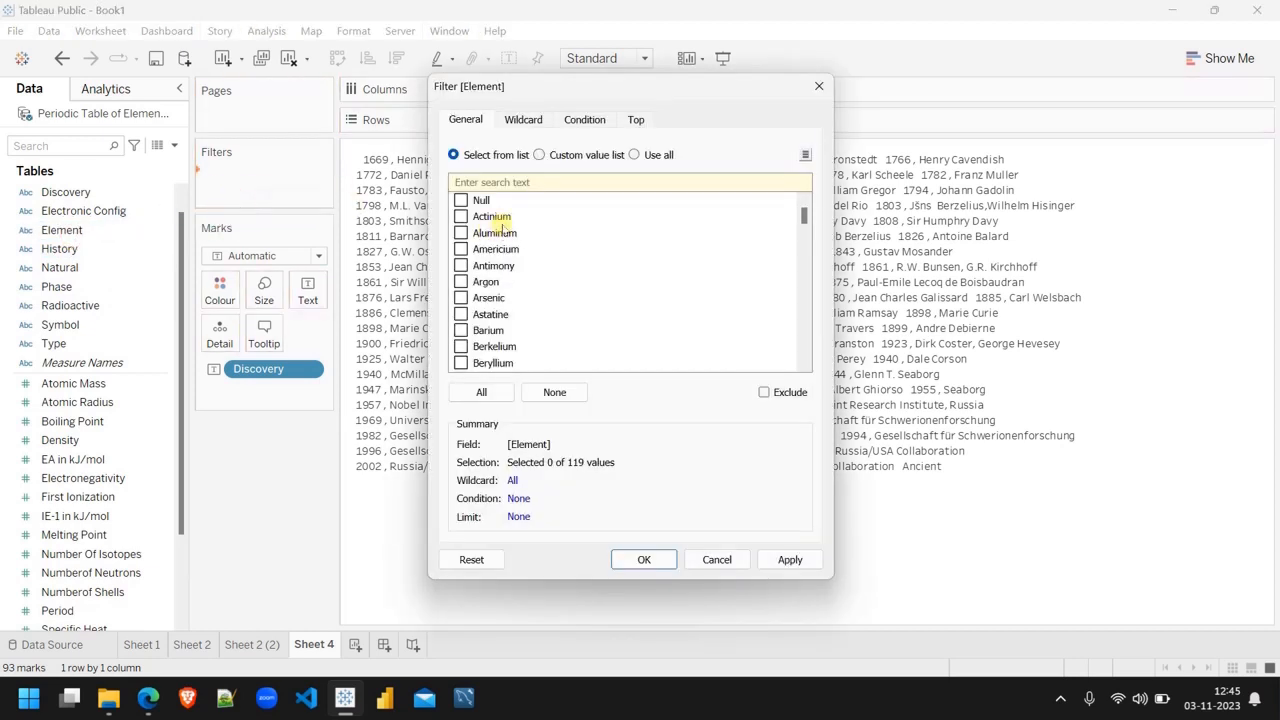
click(481, 392)
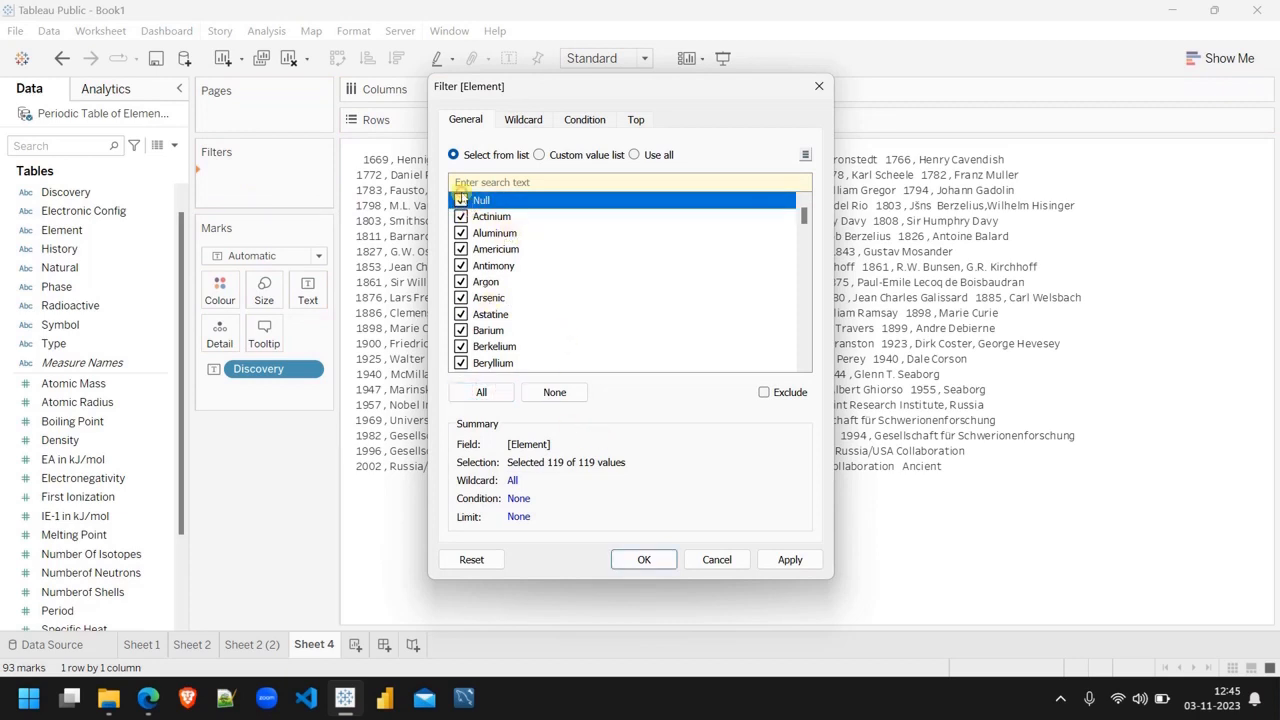
click(790, 560)
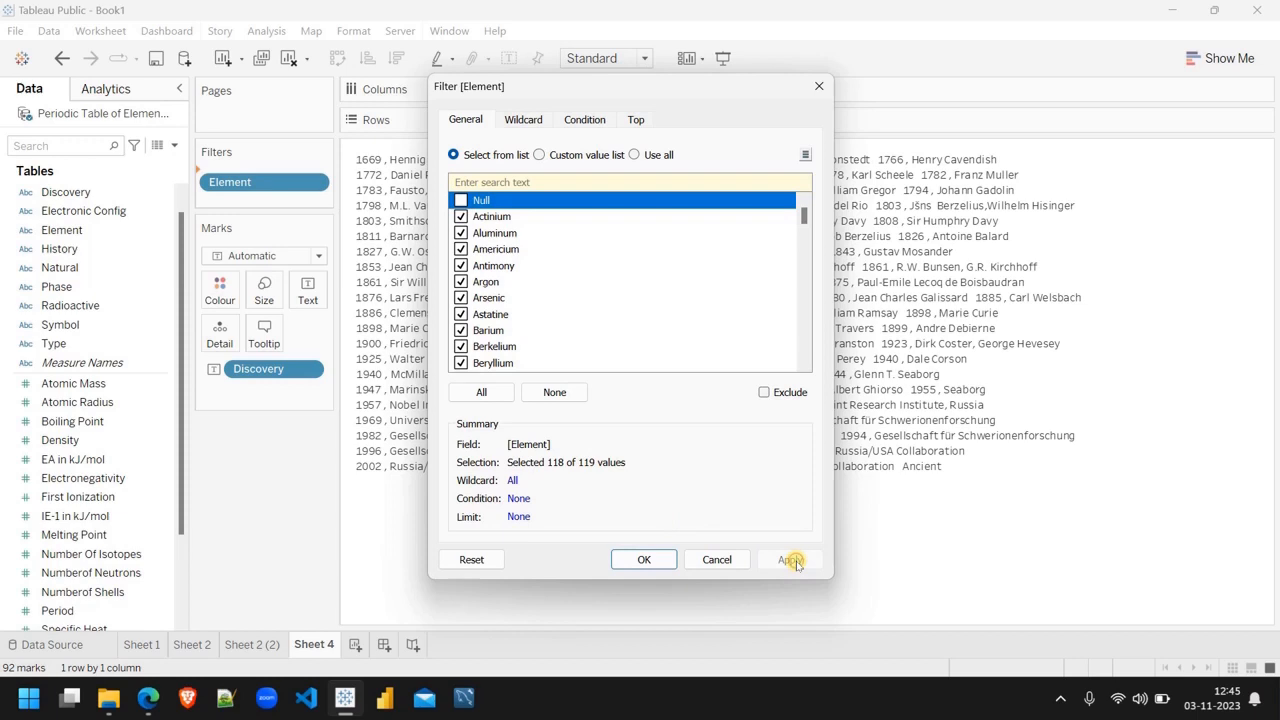
click(643, 559)
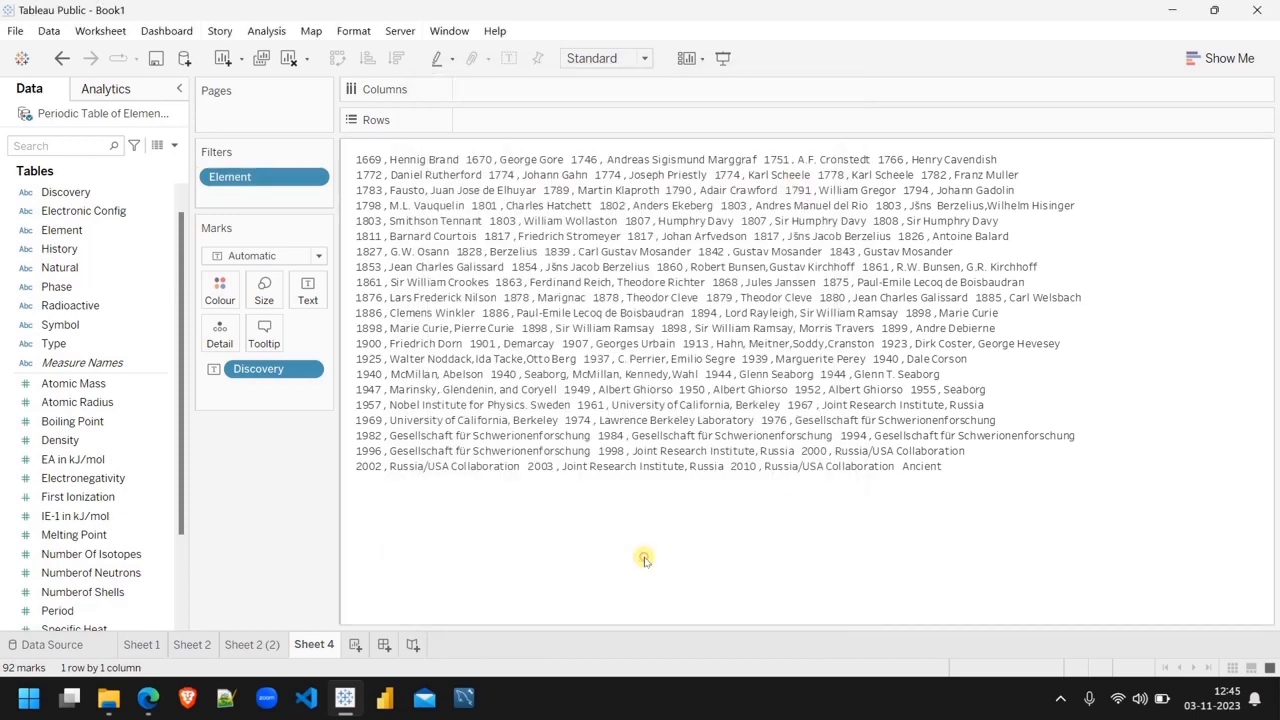
Step: Show the Element filter on Sheet 4 as a single-value dropdown and choose Arsenic
right_click(268, 180)
click(330, 217)
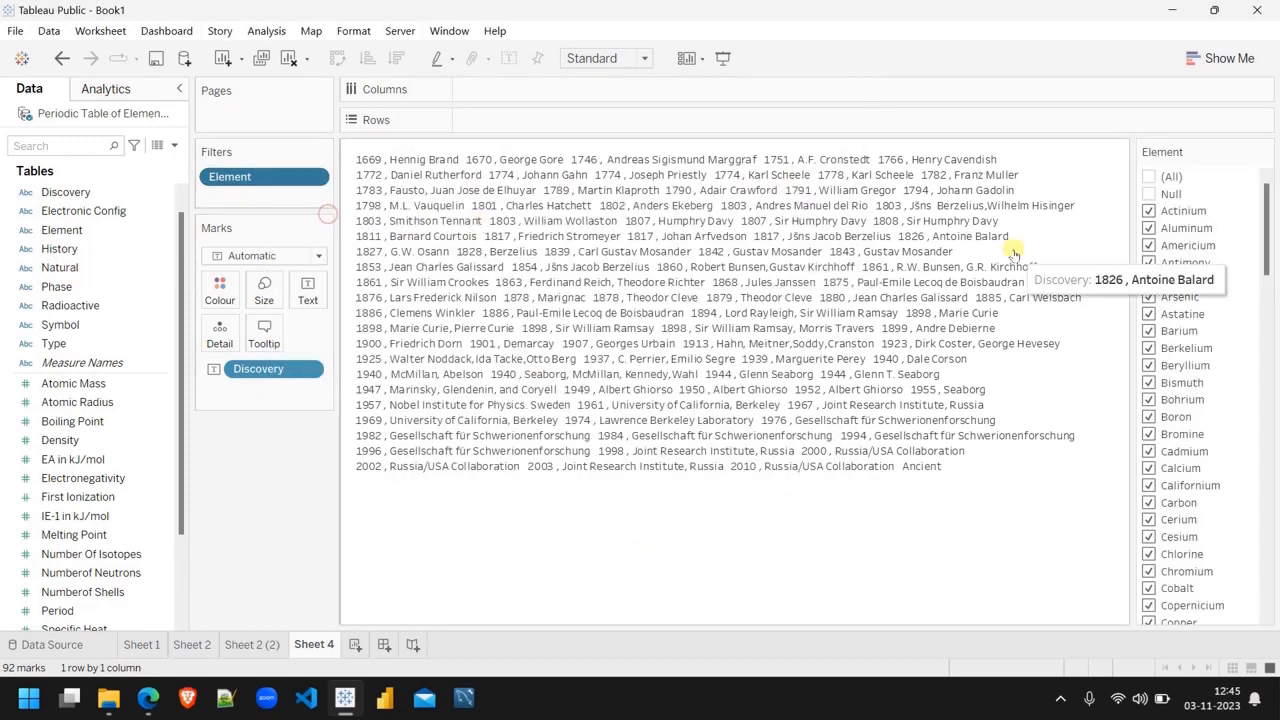
click(1264, 153)
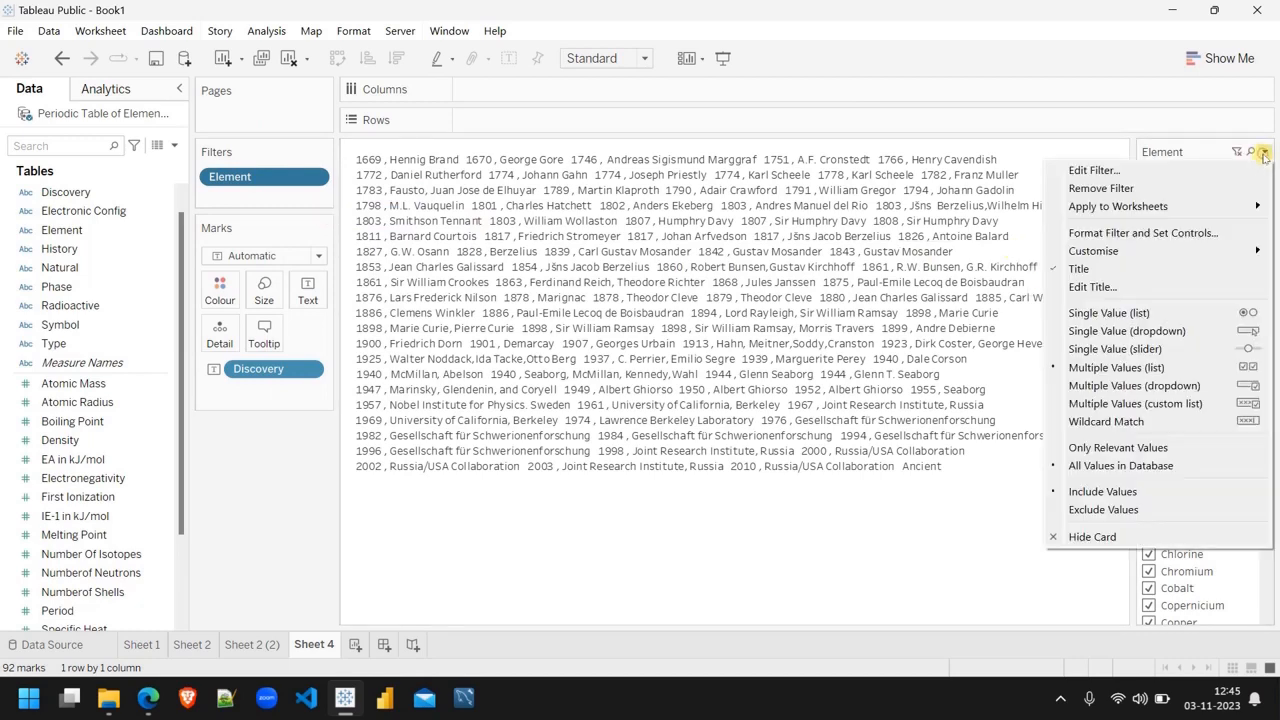
click(1143, 330)
click(1240, 183)
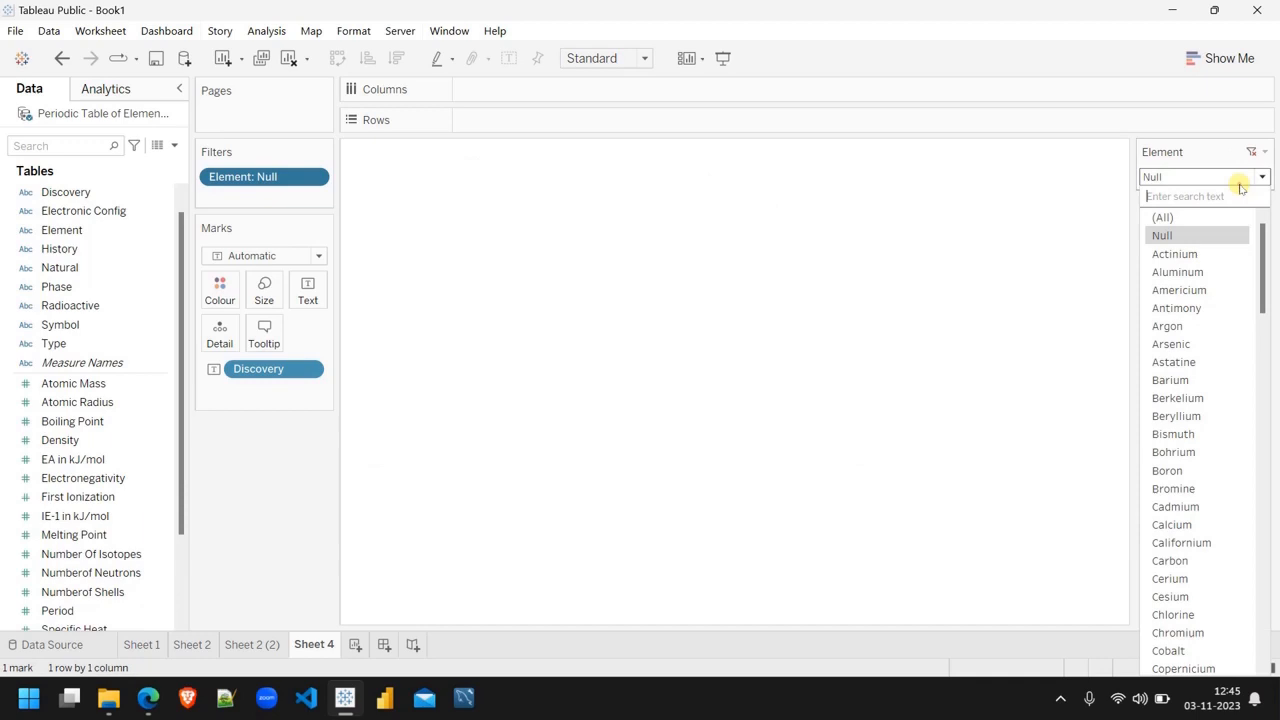
click(1201, 343)
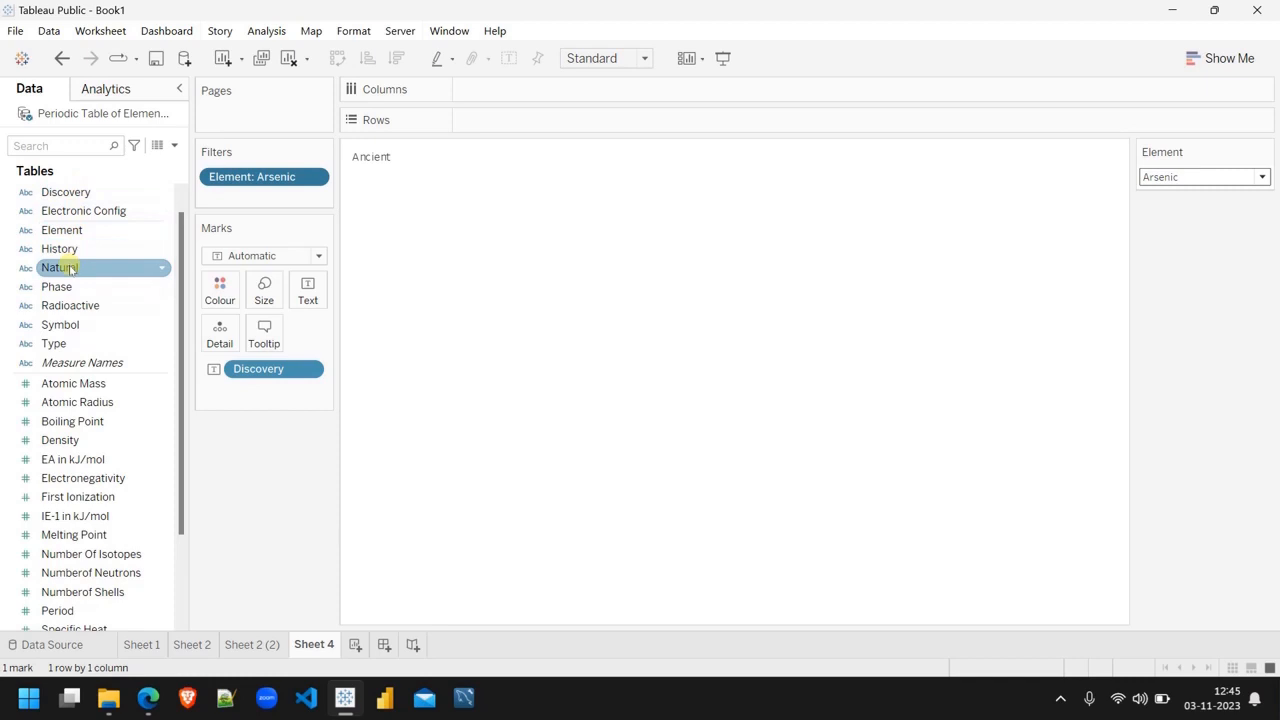
Step: Add the Natural and History fields to the Sheet 4 text and enlarge the cell until the full history text fits
drag(68, 268, 313, 302)
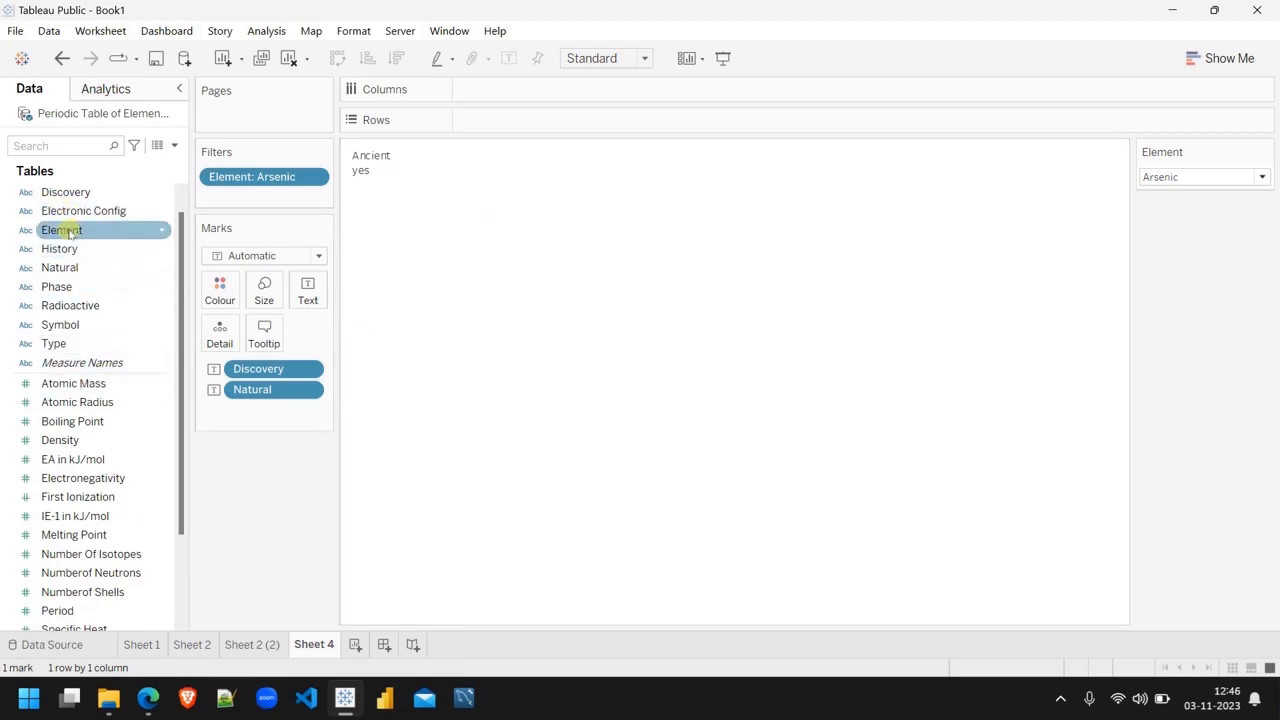
drag(62, 249, 313, 300)
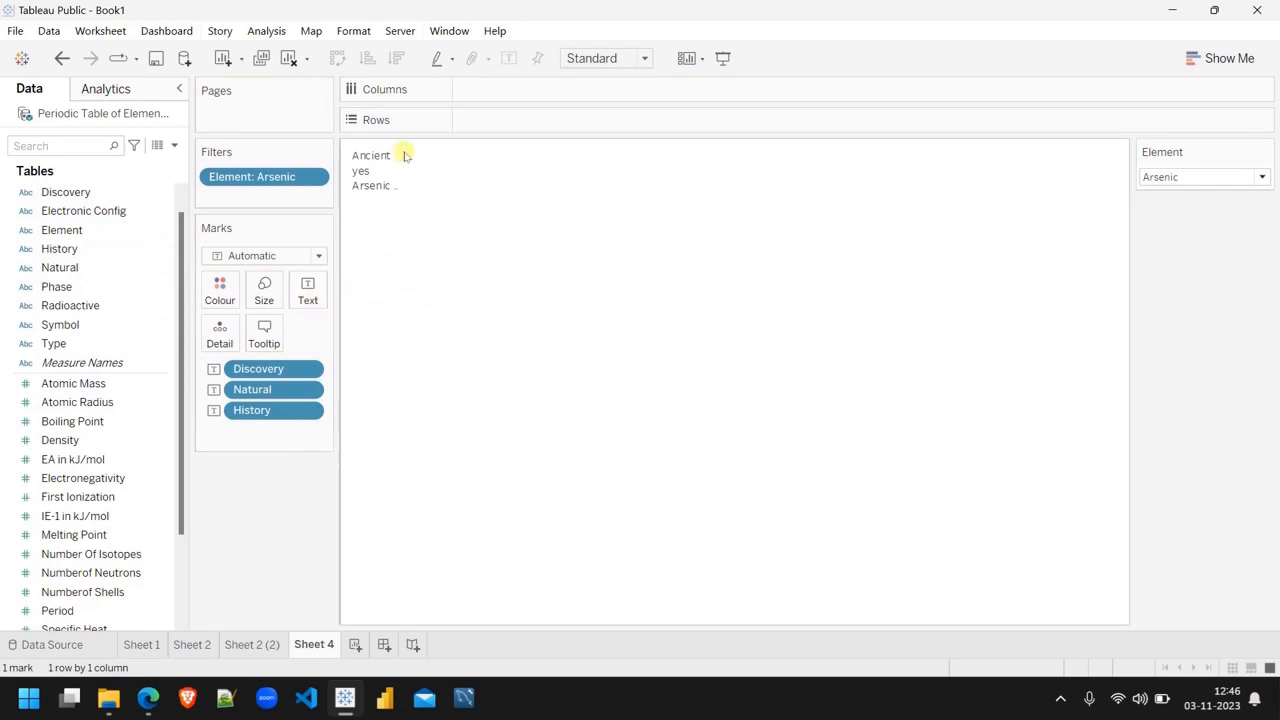
mouse_move(402, 160)
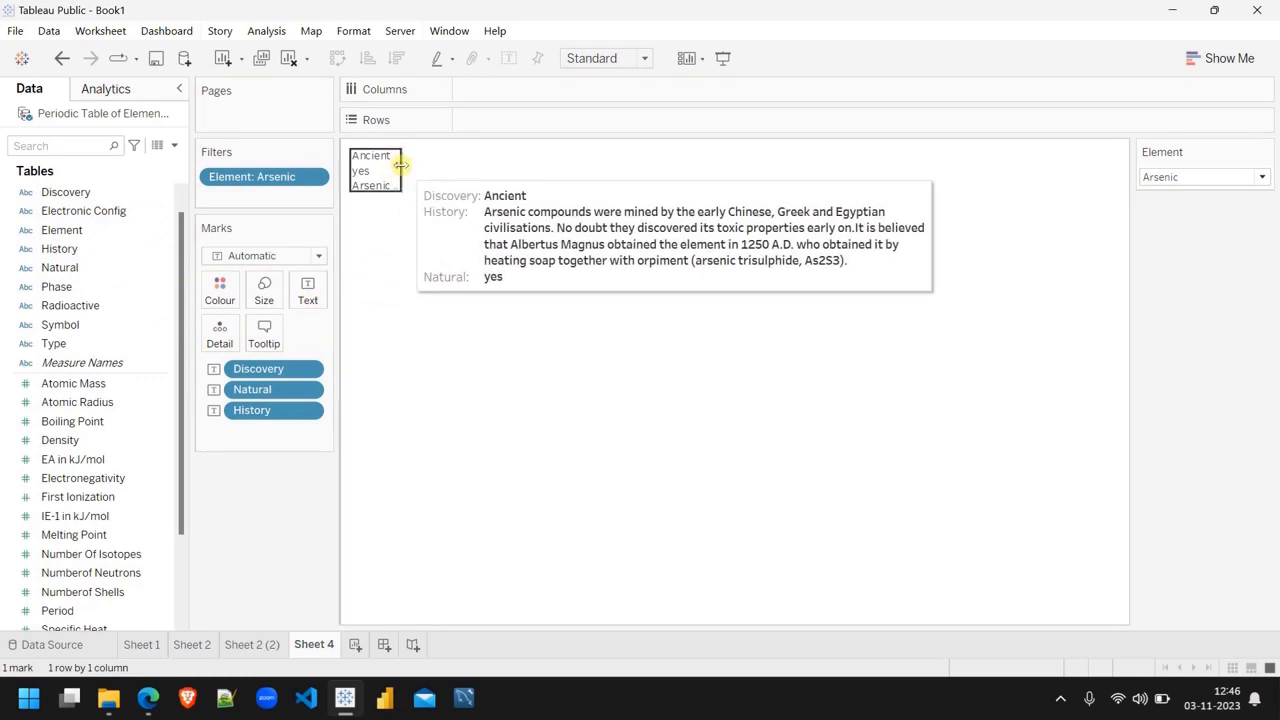
drag(401, 165, 586, 174)
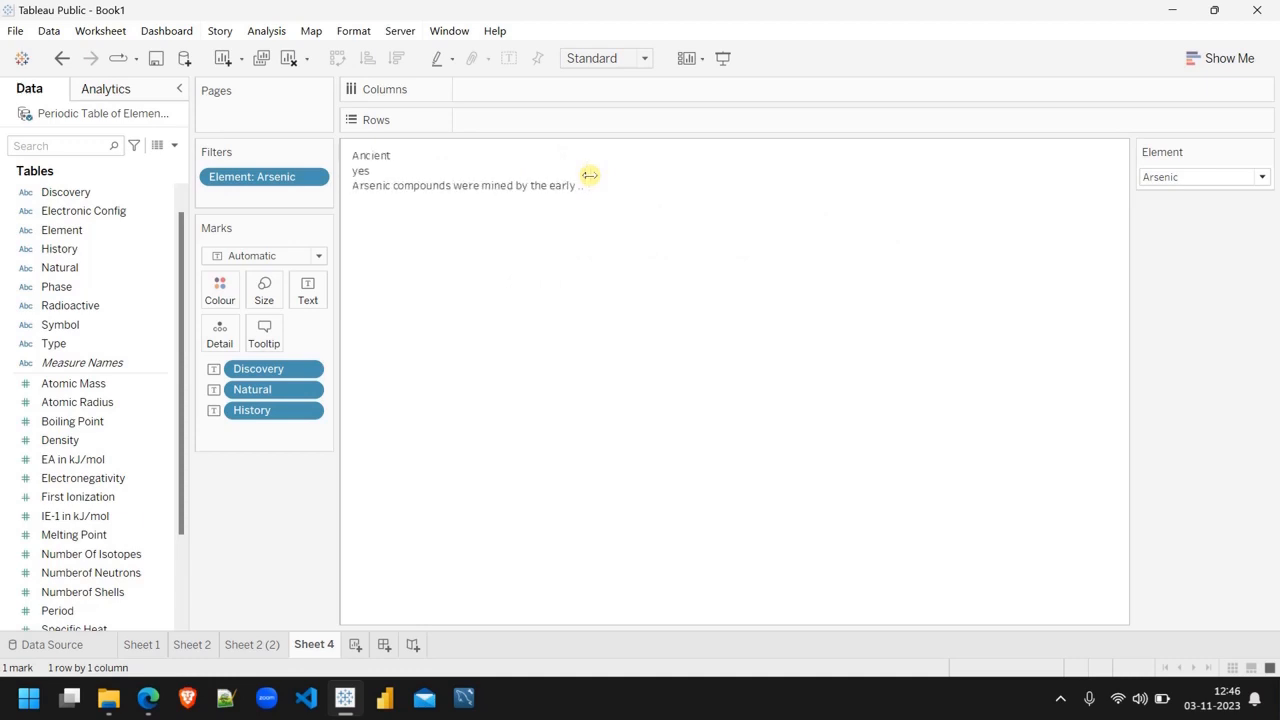
mouse_move(488, 196)
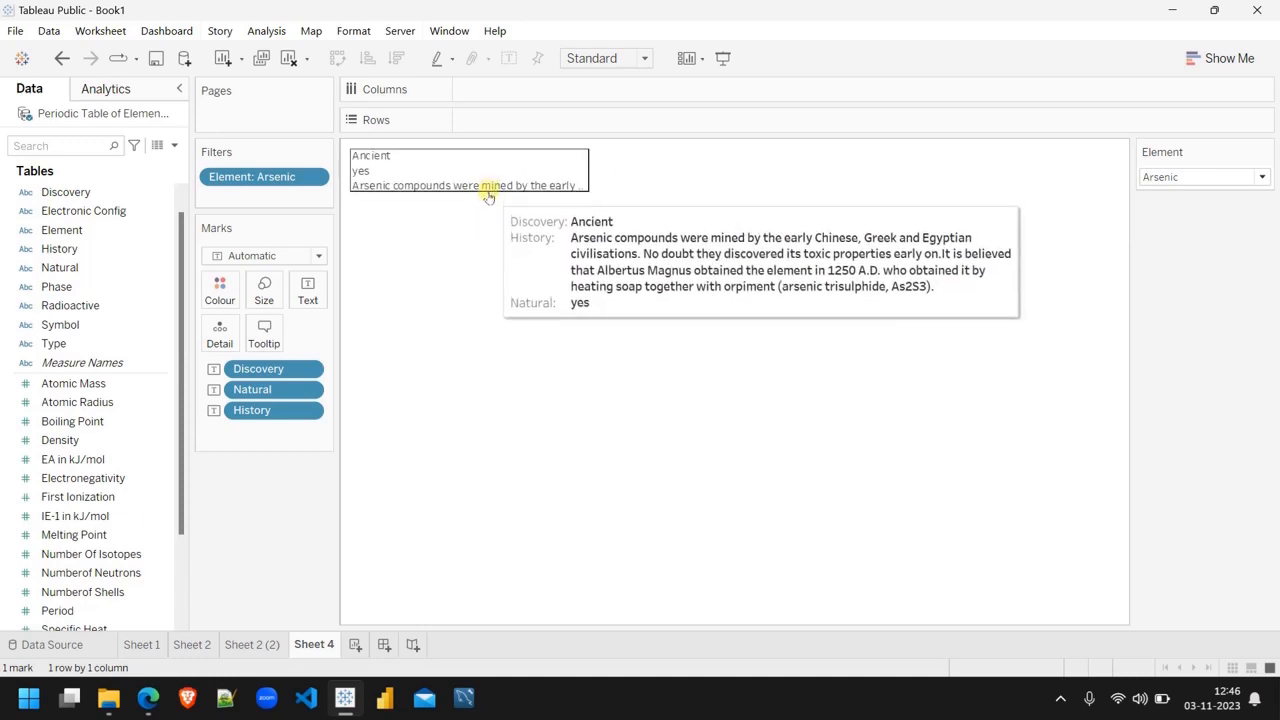
drag(488, 193, 486, 366)
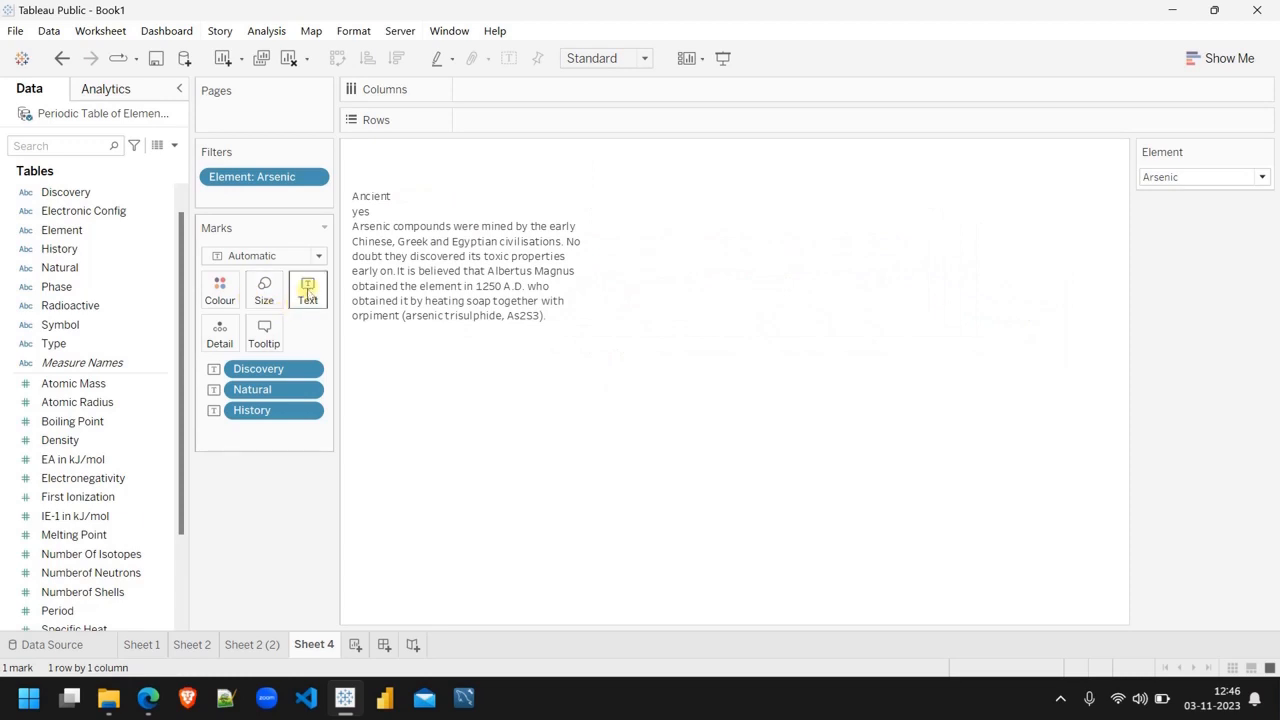
Step: Open the Sheet 4 text label for editing and prefix the Discovery field with "DDiscovery: "
click(308, 290)
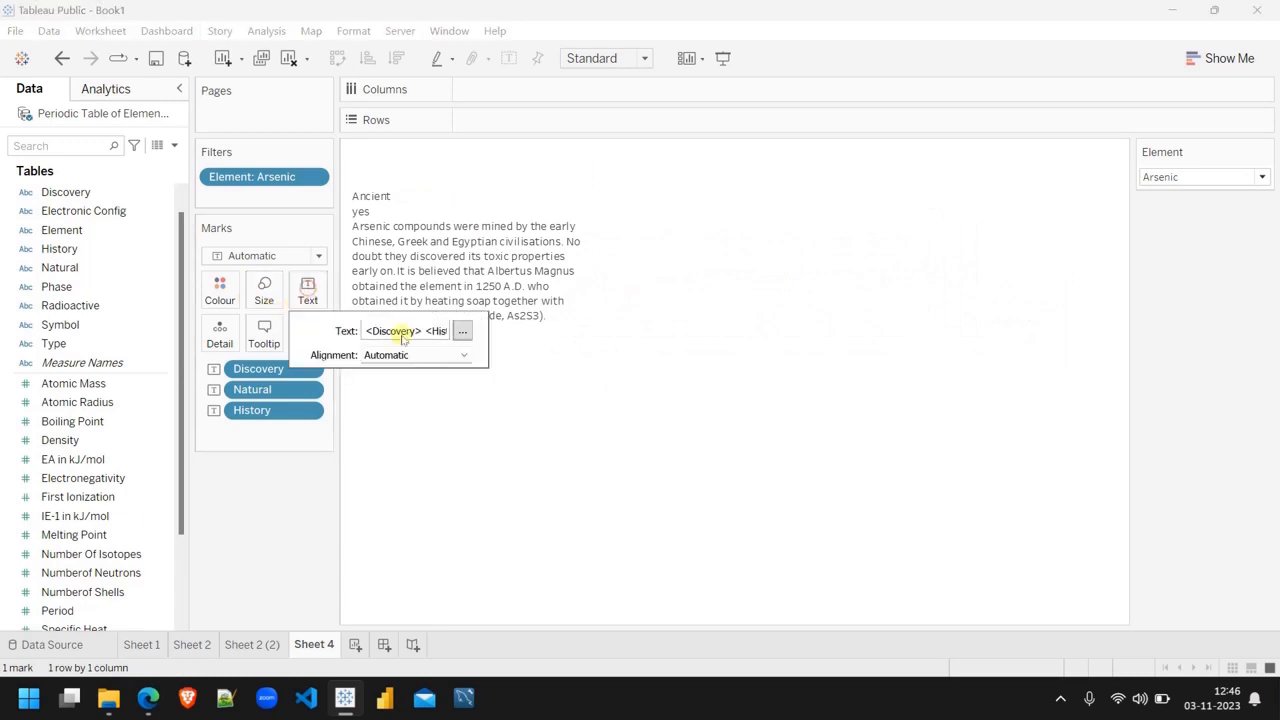
click(462, 331)
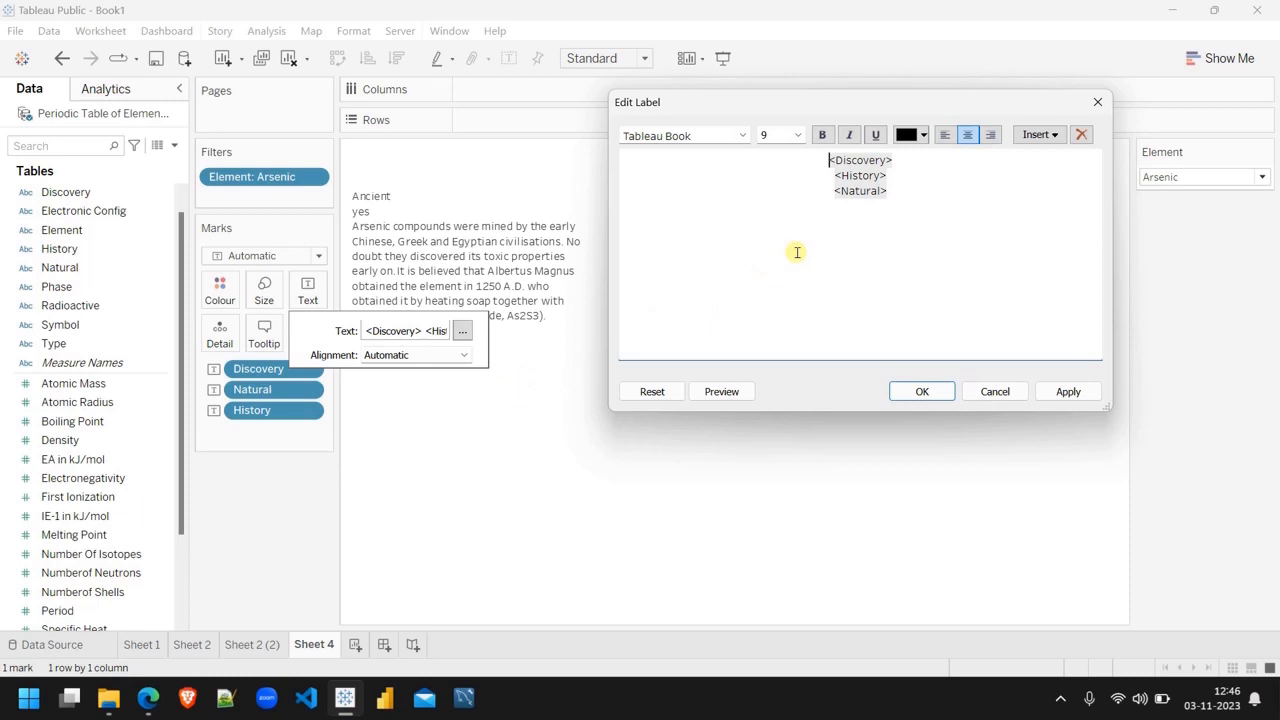
text(DDiscovery)
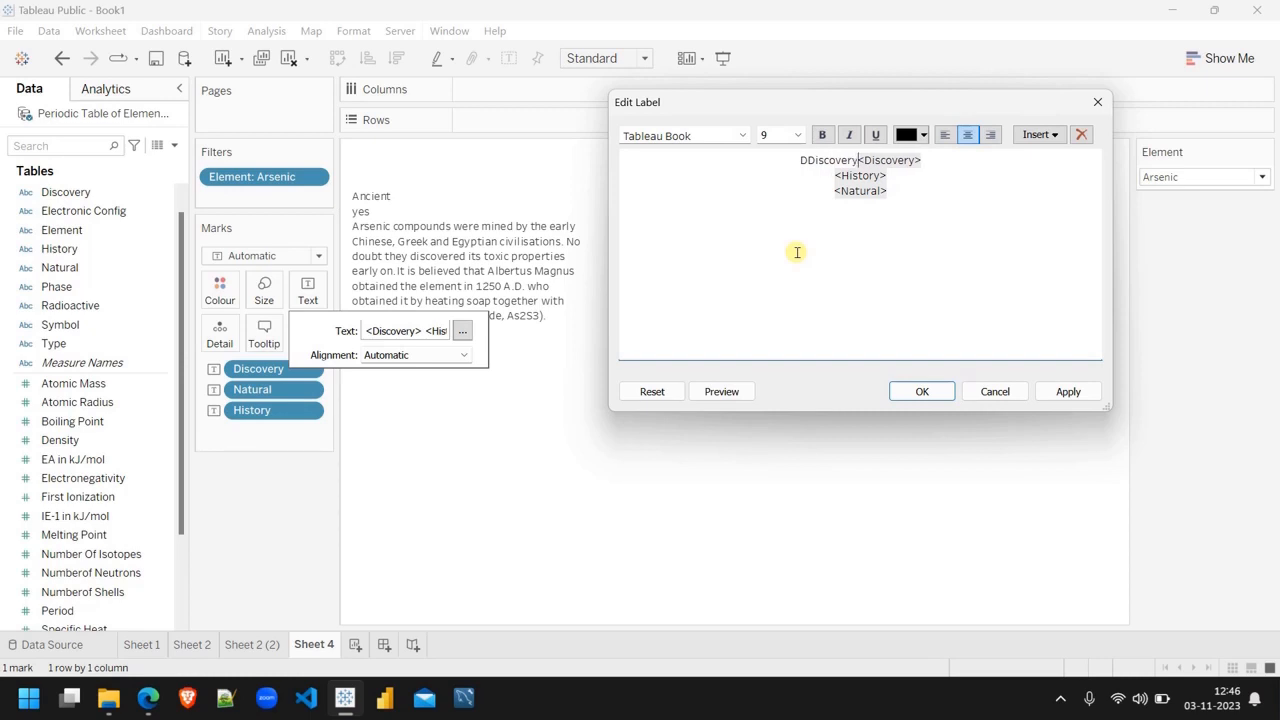
text(:)
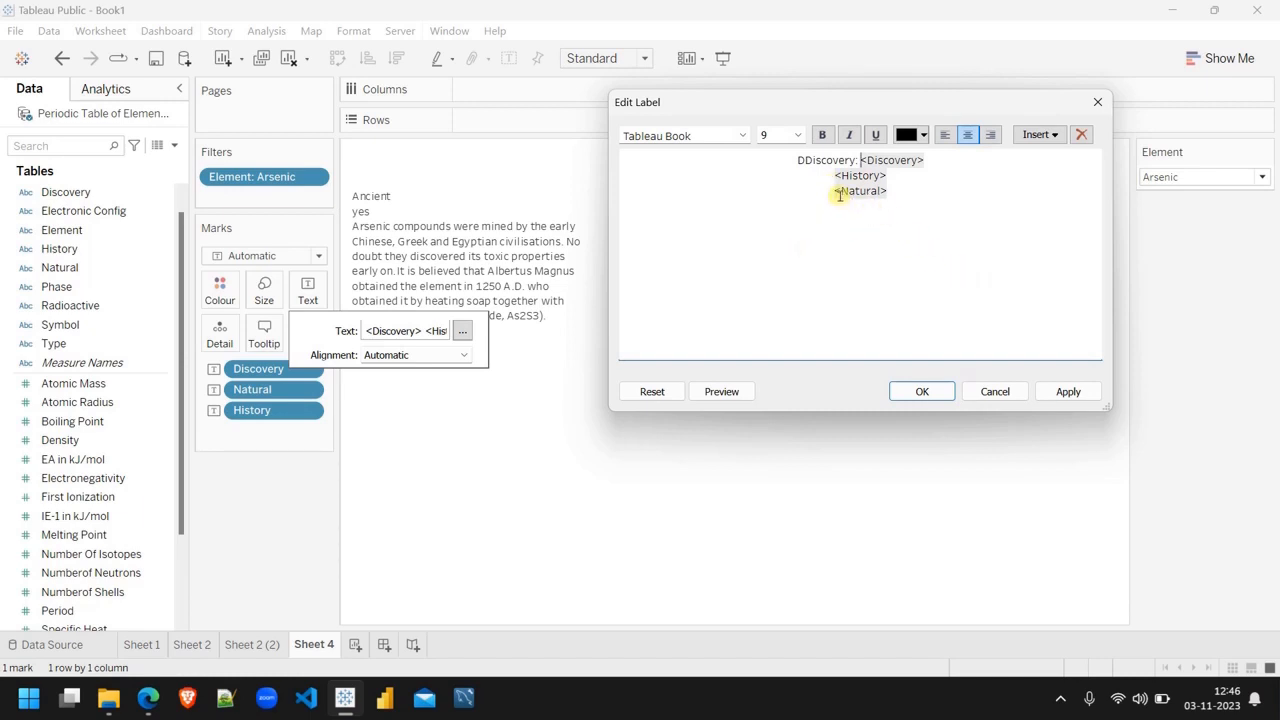
Step: Move the Natural field in the label onto its own line between Discovery and History
drag(891, 193, 834, 191)
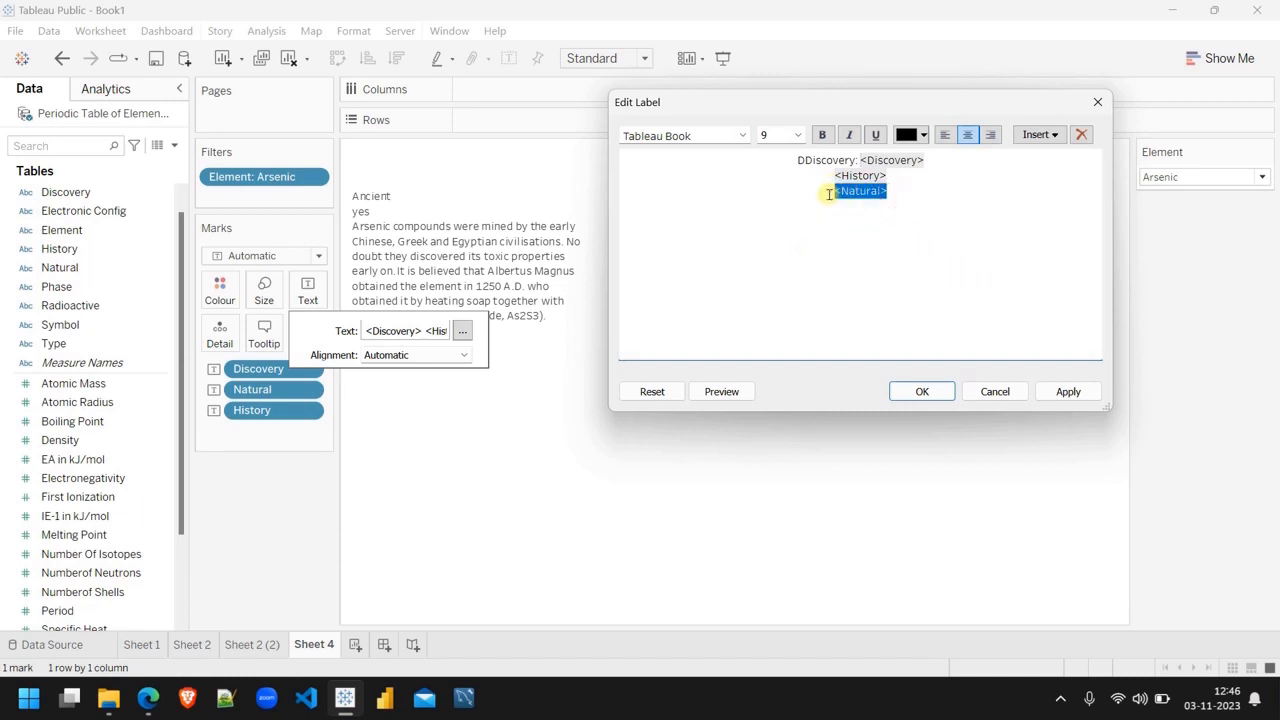
key(BackSpace)
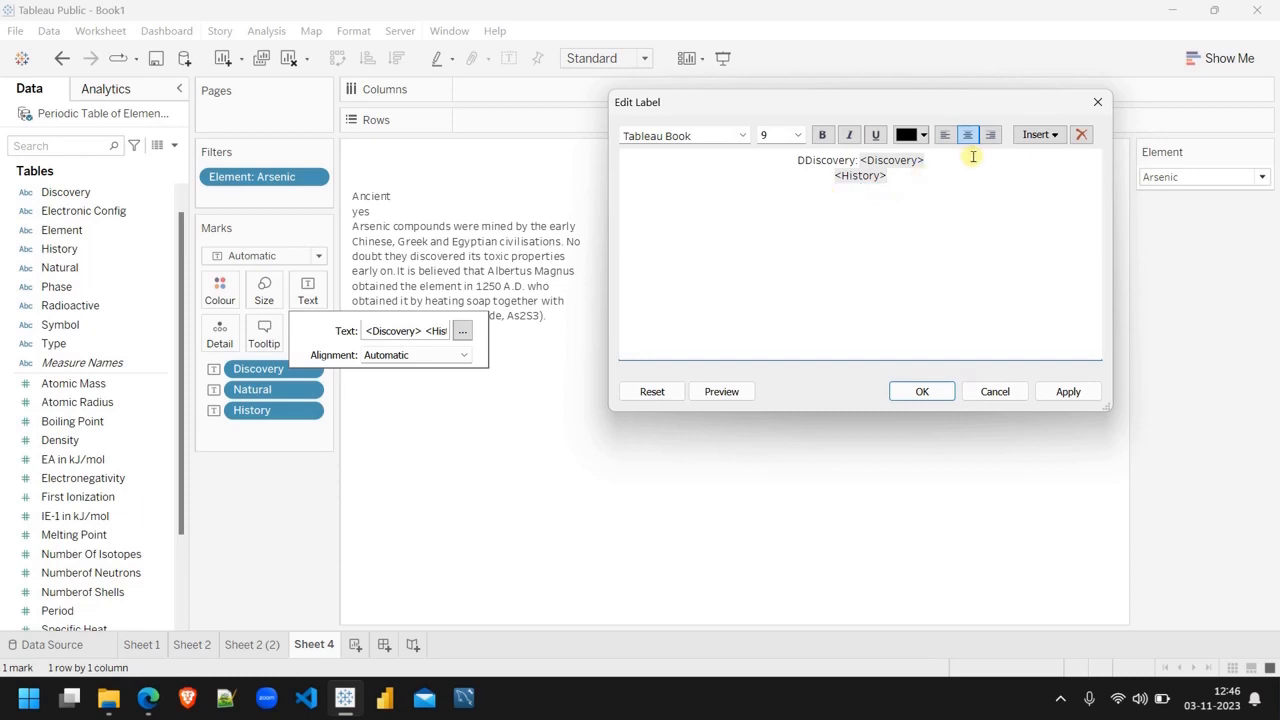
key(Return)
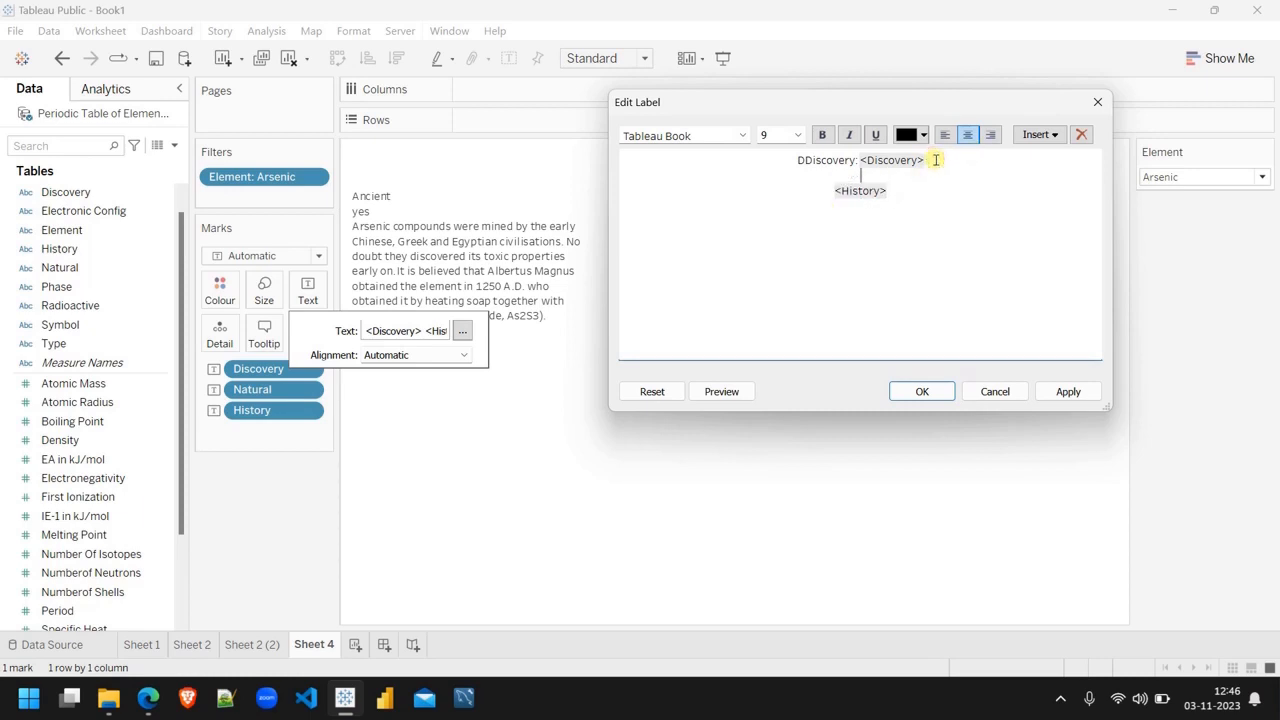
text(<Natural>)
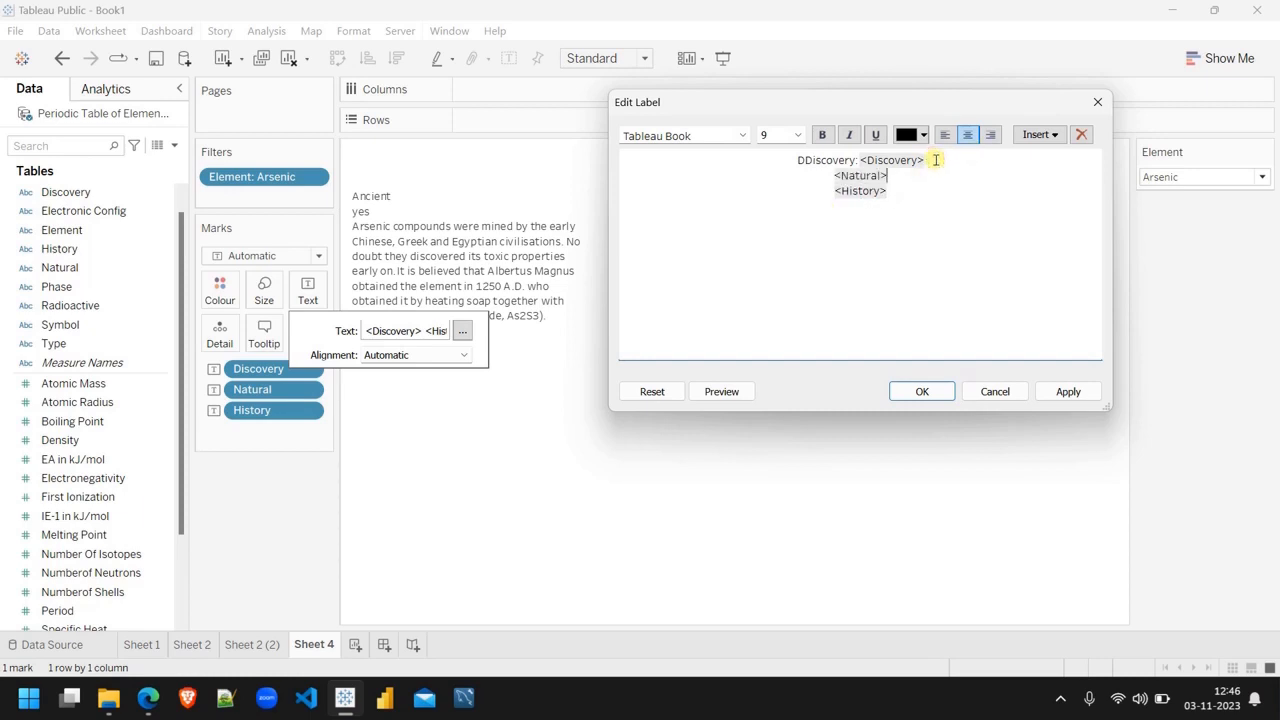
Step: Prefix the Natural field in the label with "Occurance: " and apply the label changes
click(833, 174)
text(Occur)
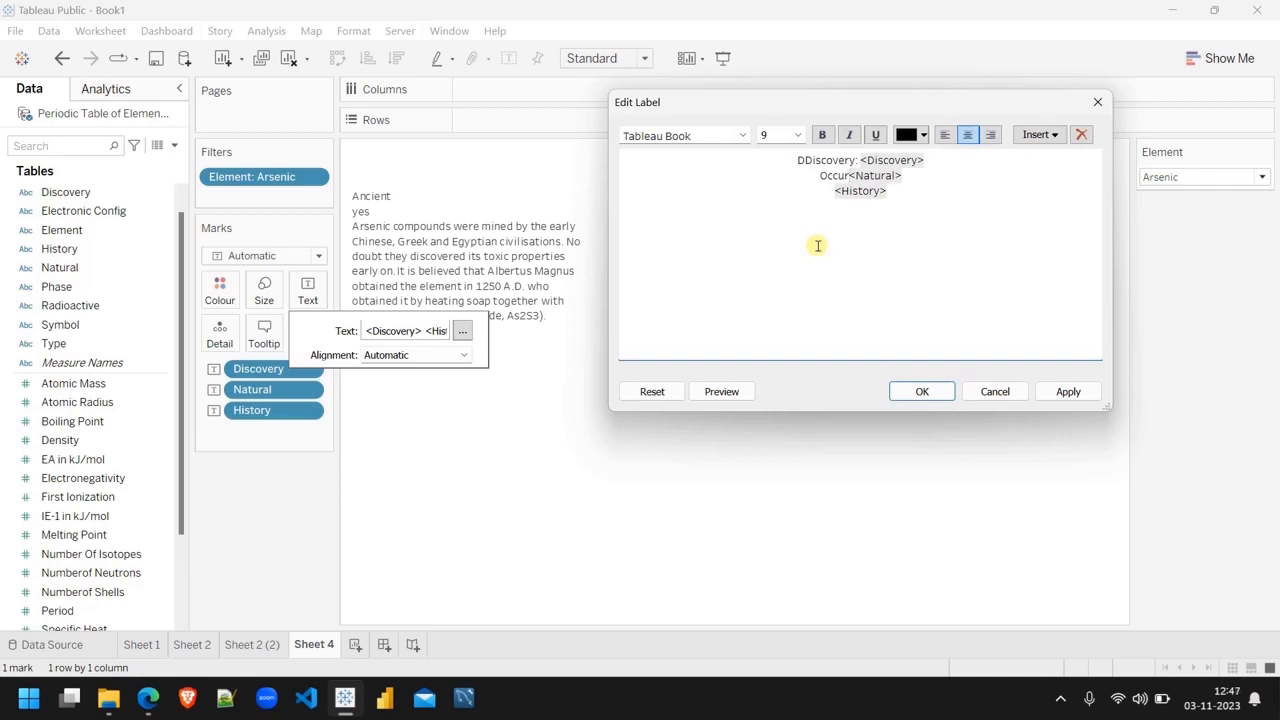
text(ance)
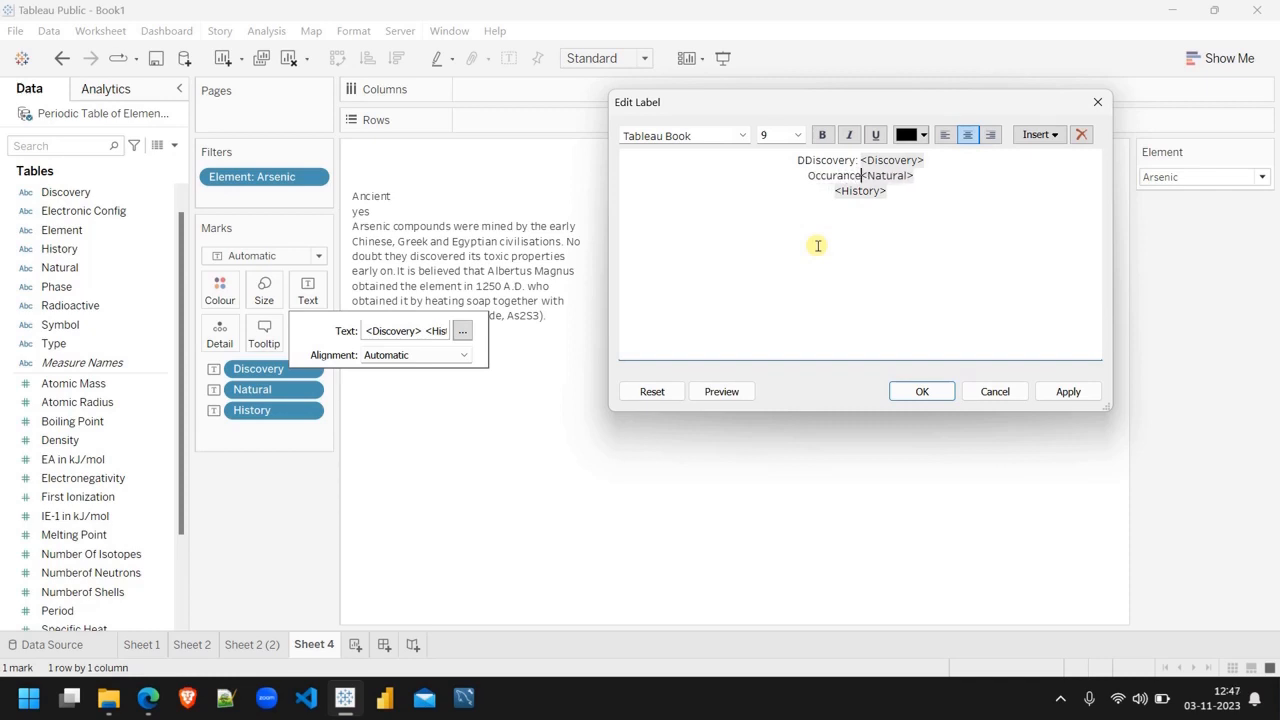
text(:)
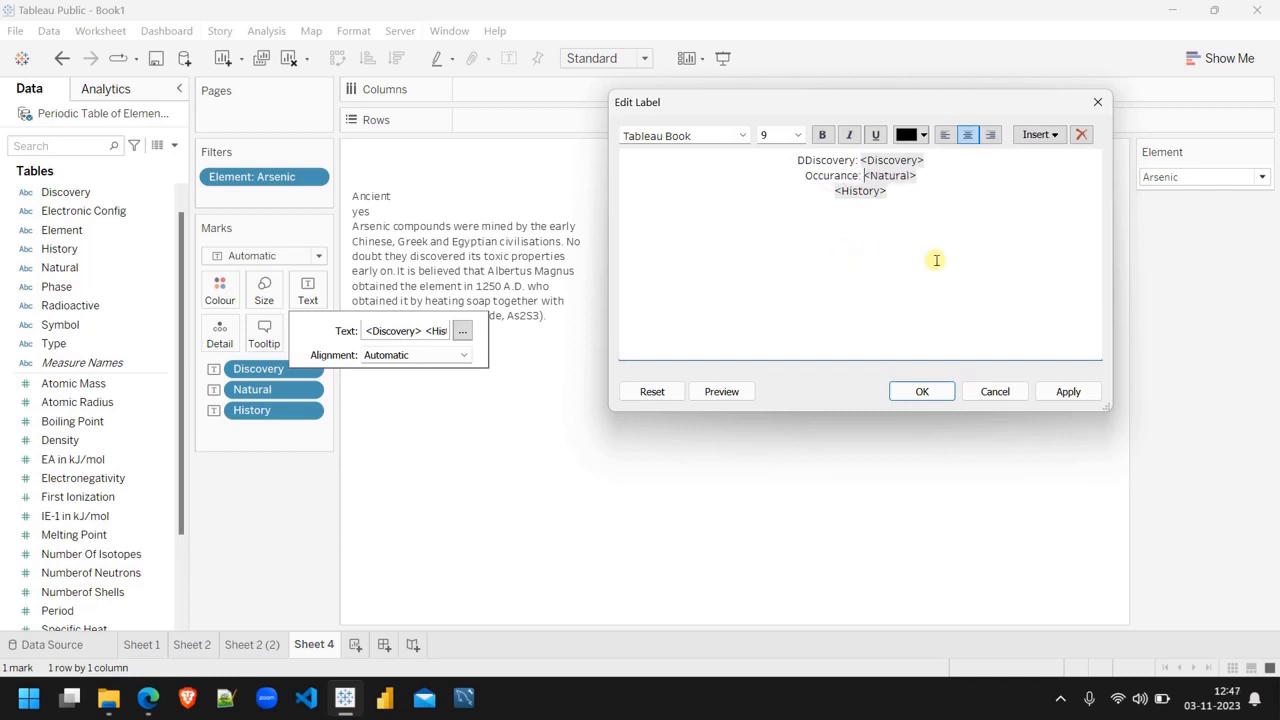
click(1068, 391)
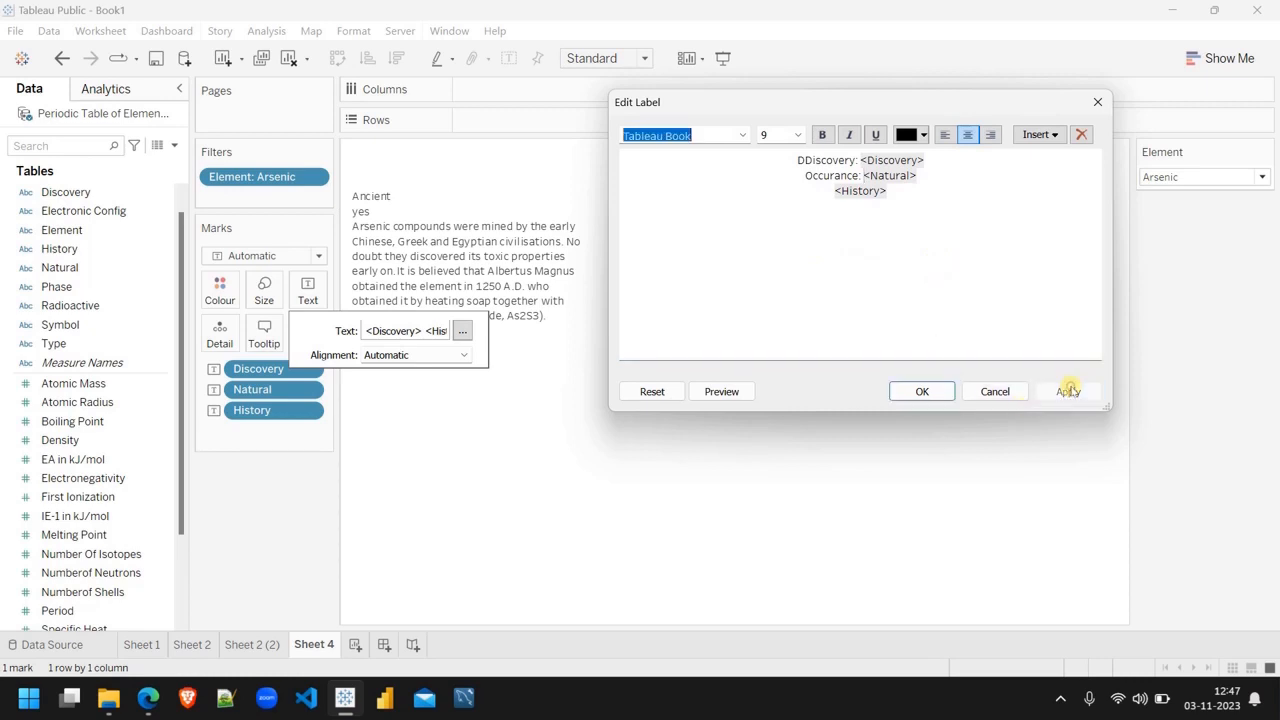
Step: Correct the first prefix in the label to "Discovery:" and save the label
click(803, 160)
key(BackSpace)
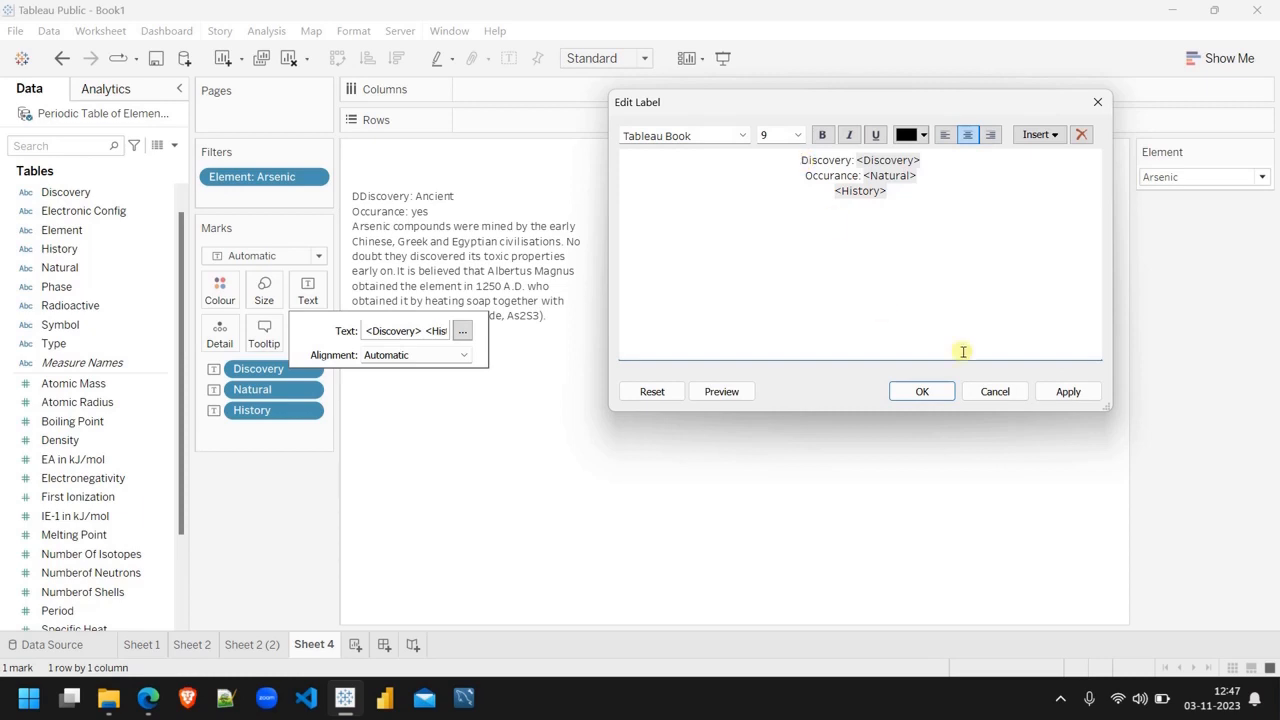
click(1065, 393)
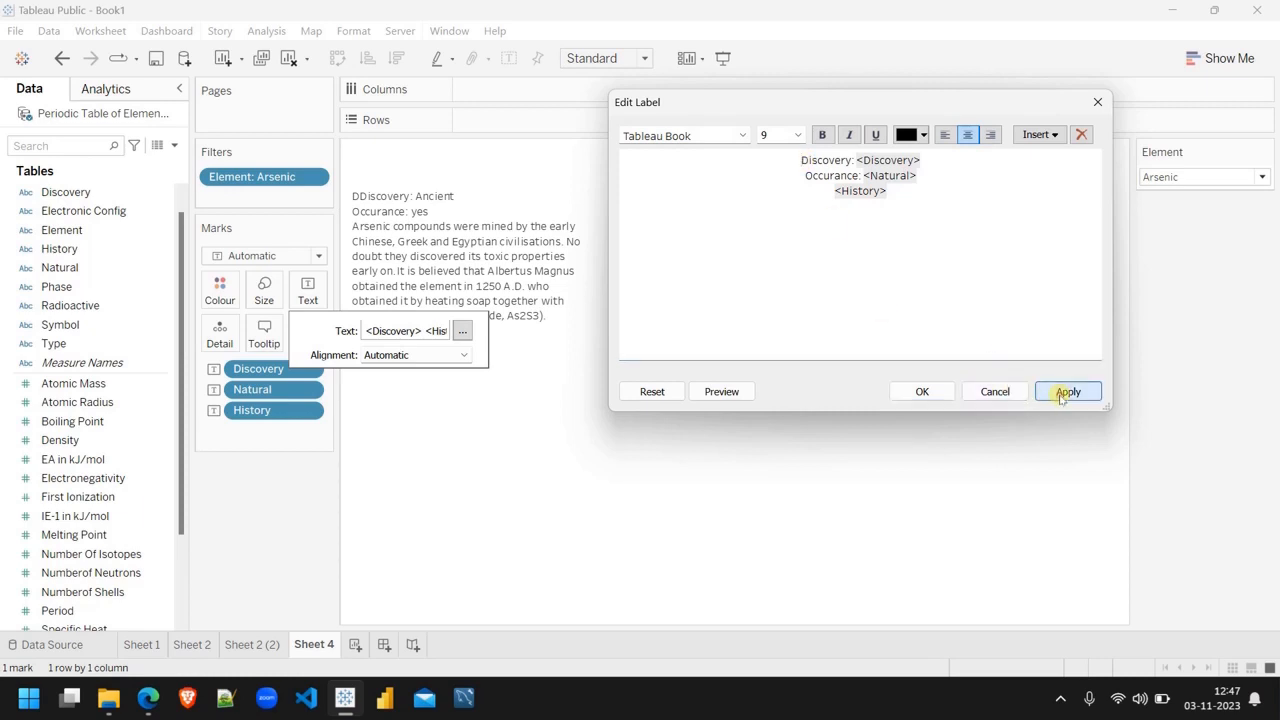
click(922, 391)
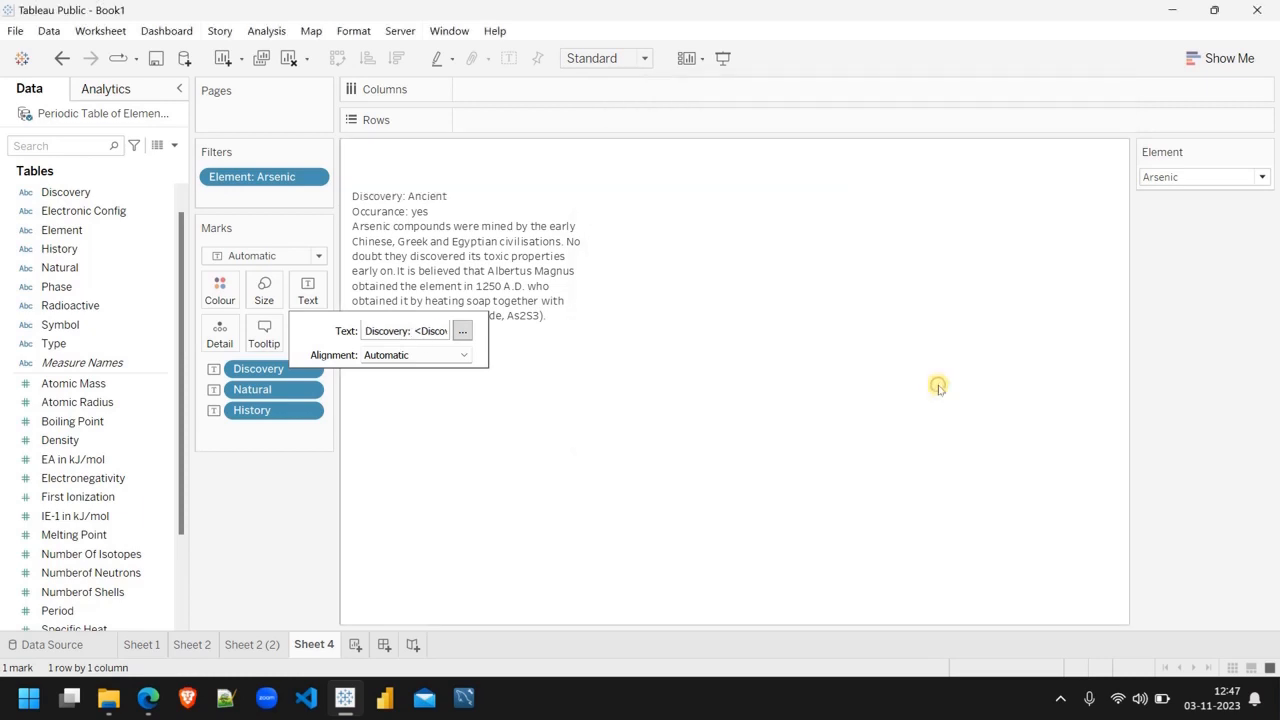
click(547, 446)
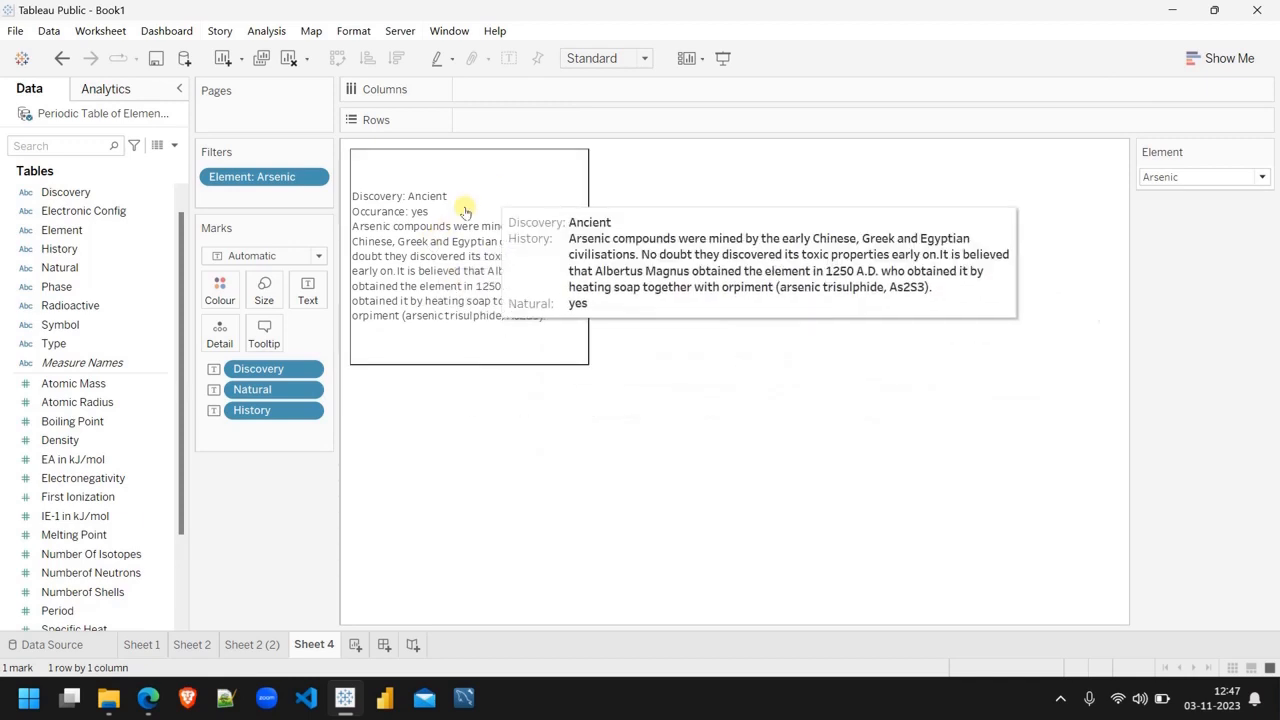
Step: Insert Sheet 4 into the Sheet 1 tooltip below the Sheet 2 and Sheet 2 (2) entries and save the tooltip
click(138, 644)
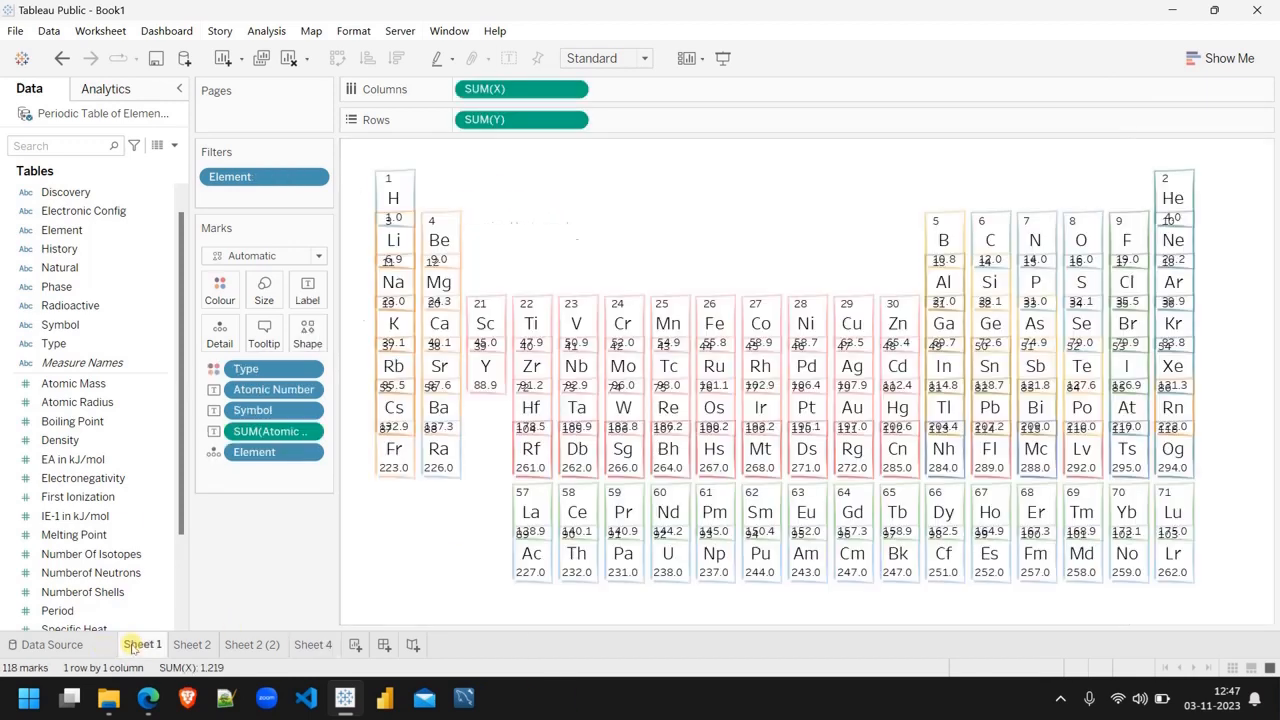
click(264, 337)
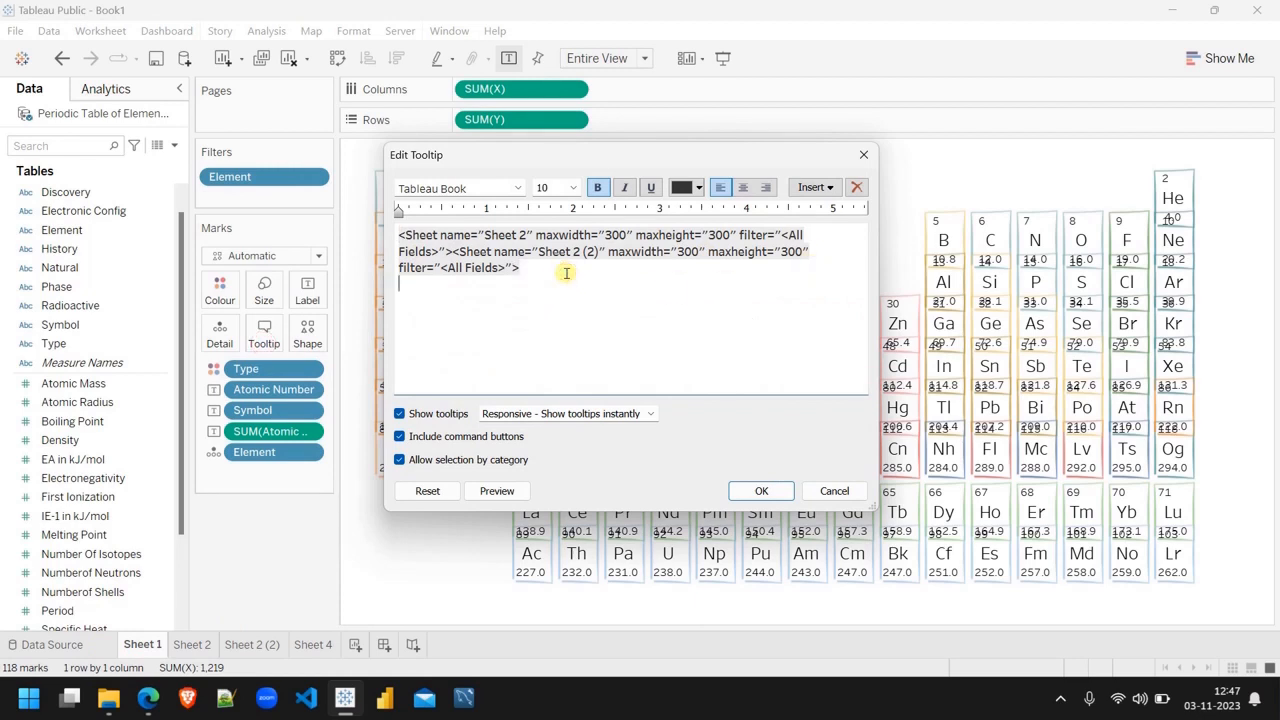
click(826, 188)
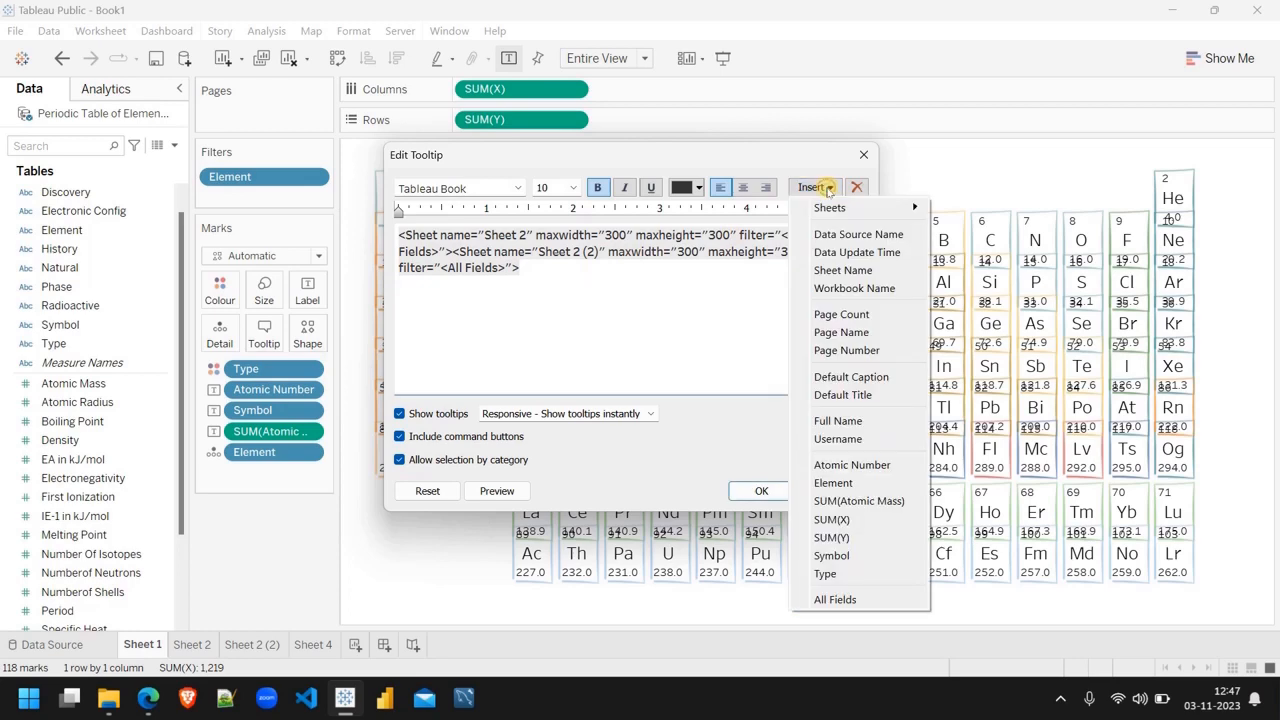
mouse_move(914, 207)
click(975, 246)
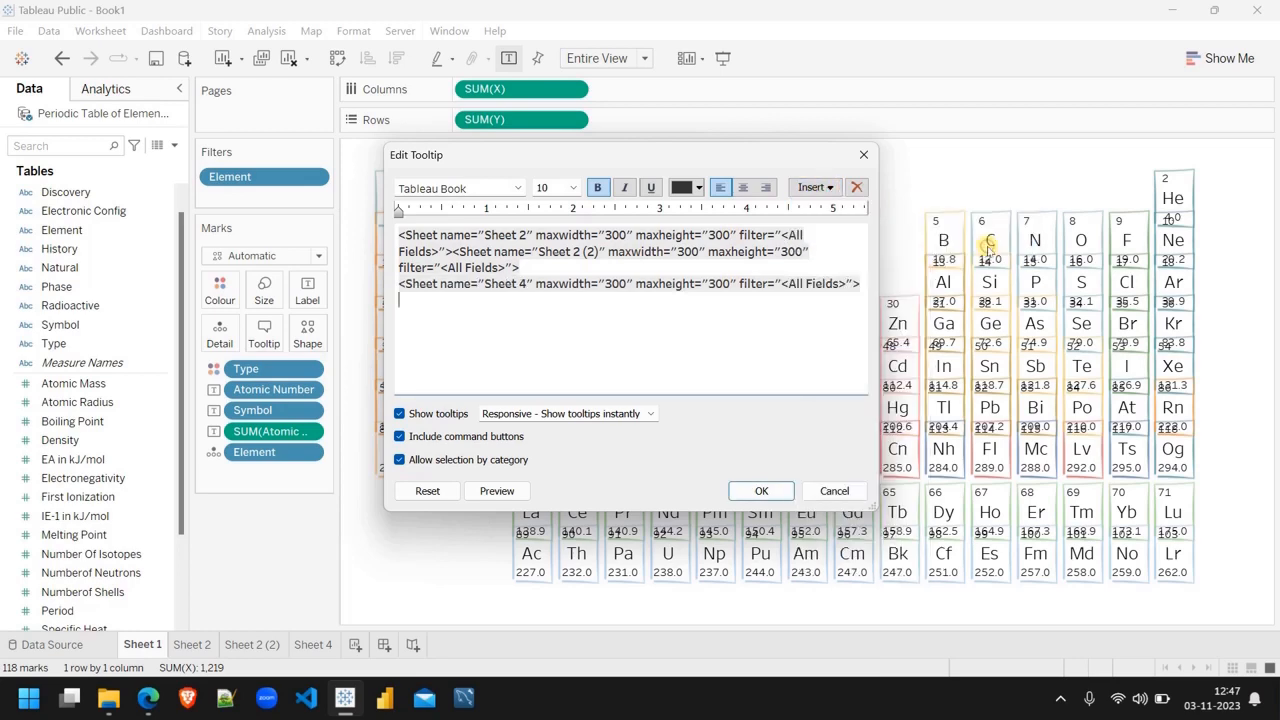
click(761, 490)
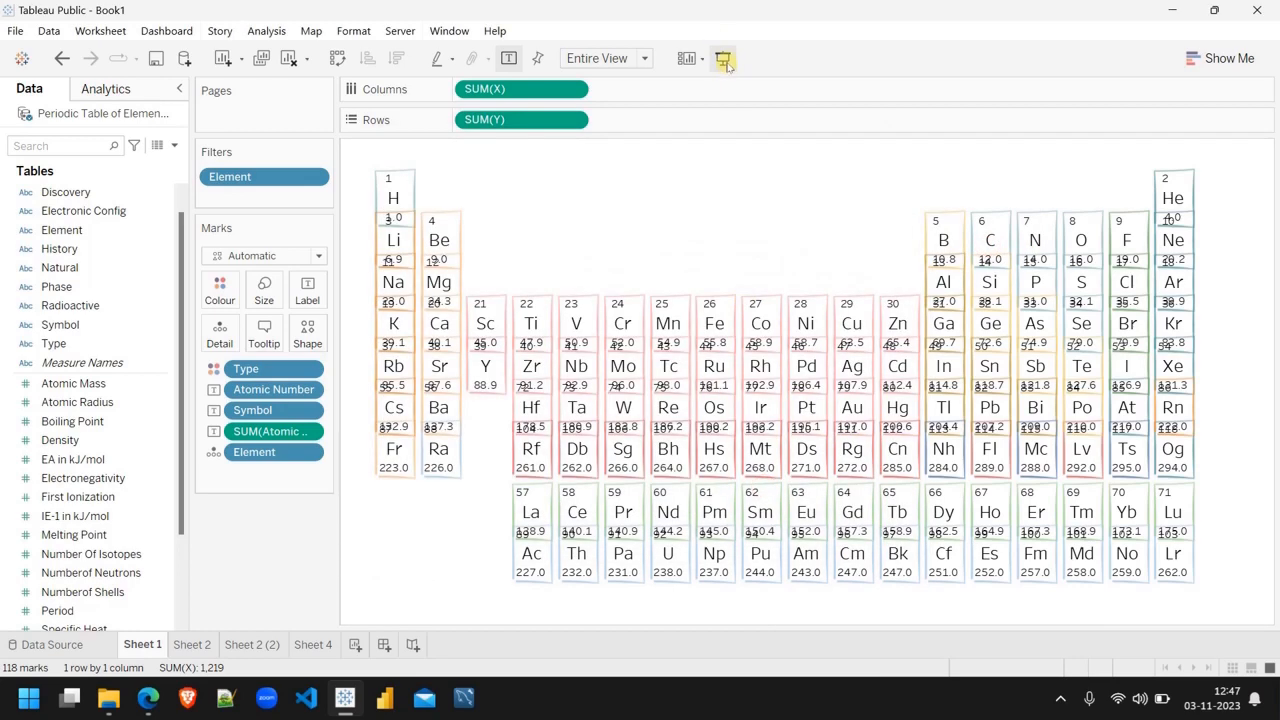
Step: Preview the periodic table in presentation mode and check the tooltips of arsenic, copper and cobalt
click(723, 59)
mouse_move(703, 262)
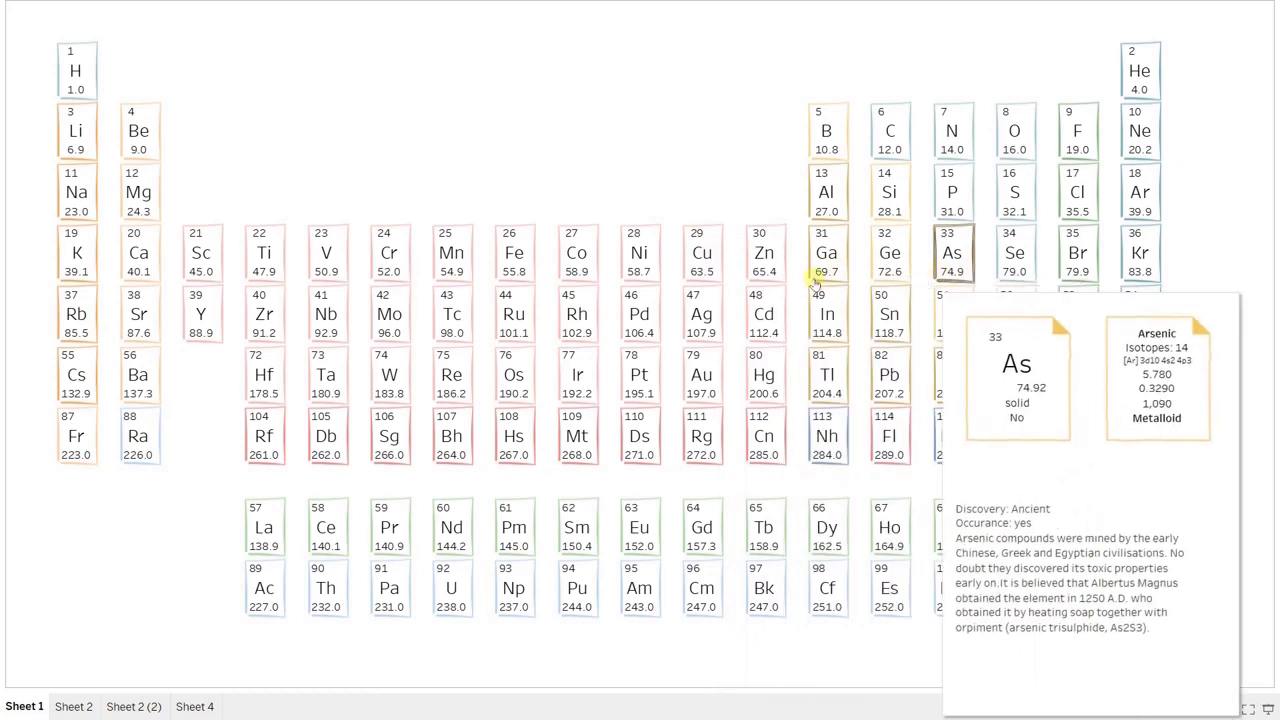
mouse_move(710, 280)
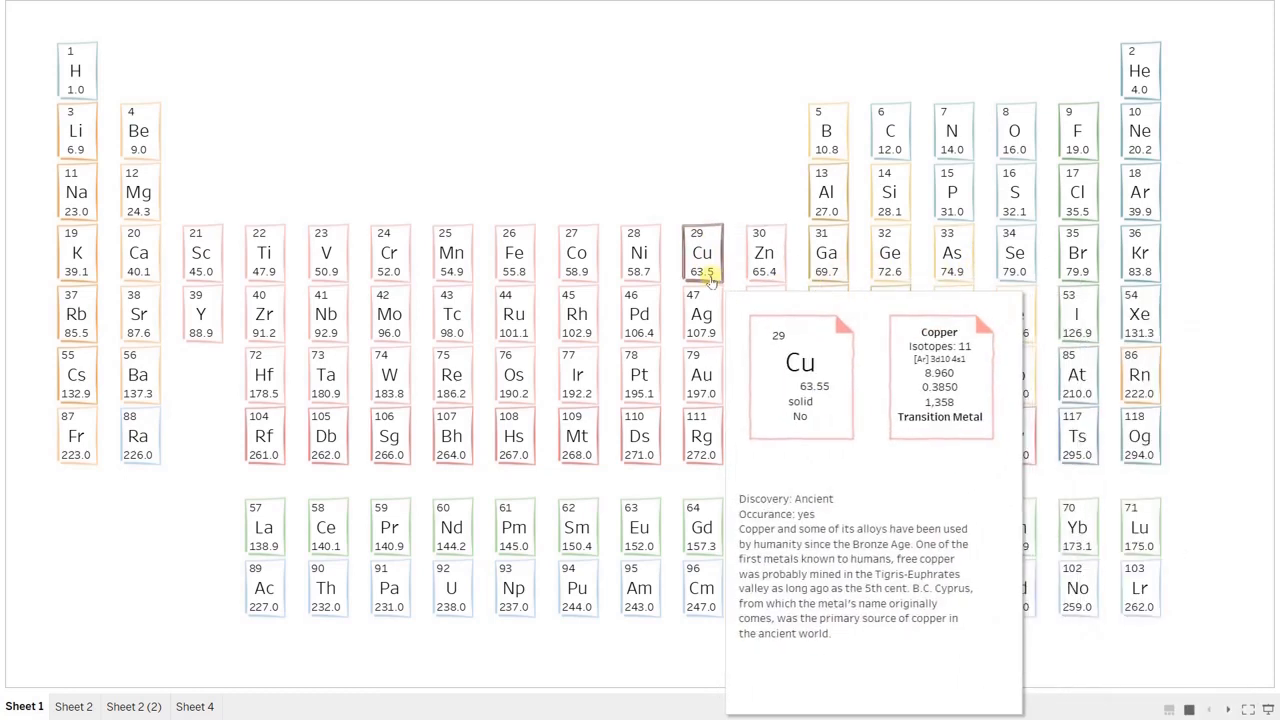
mouse_move(568, 258)
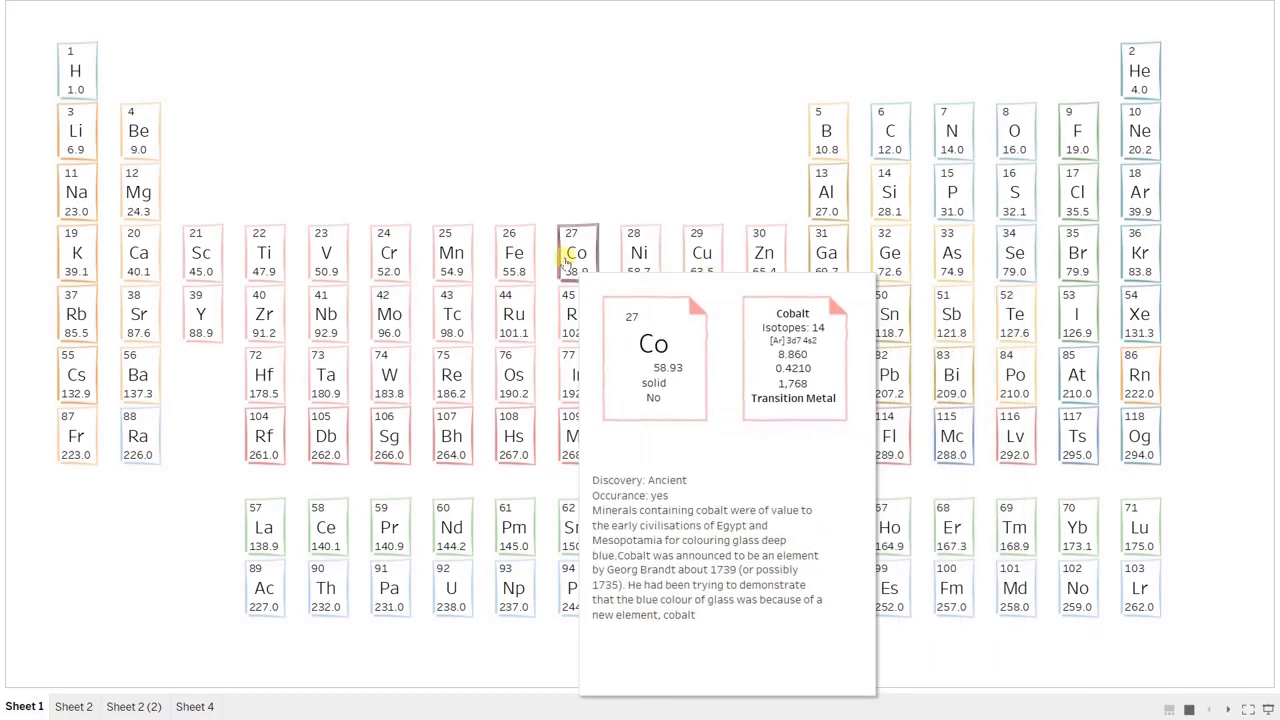
key(Escape)
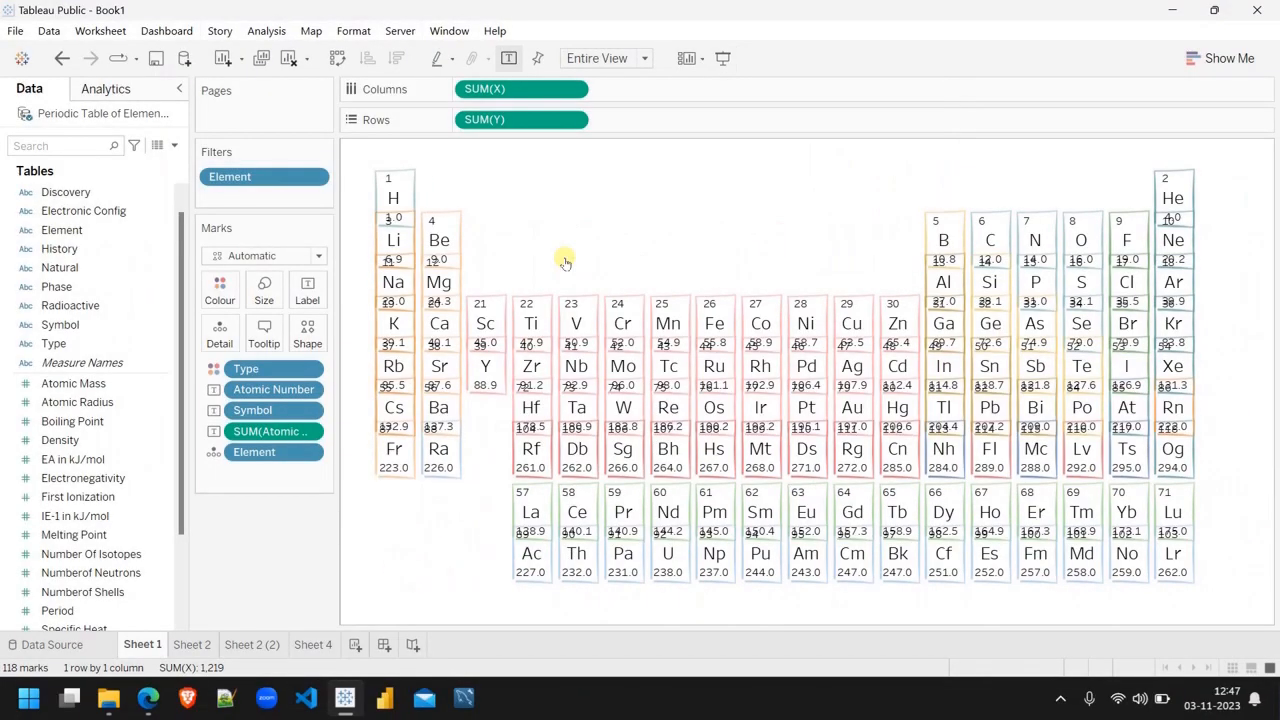
click(355, 645)
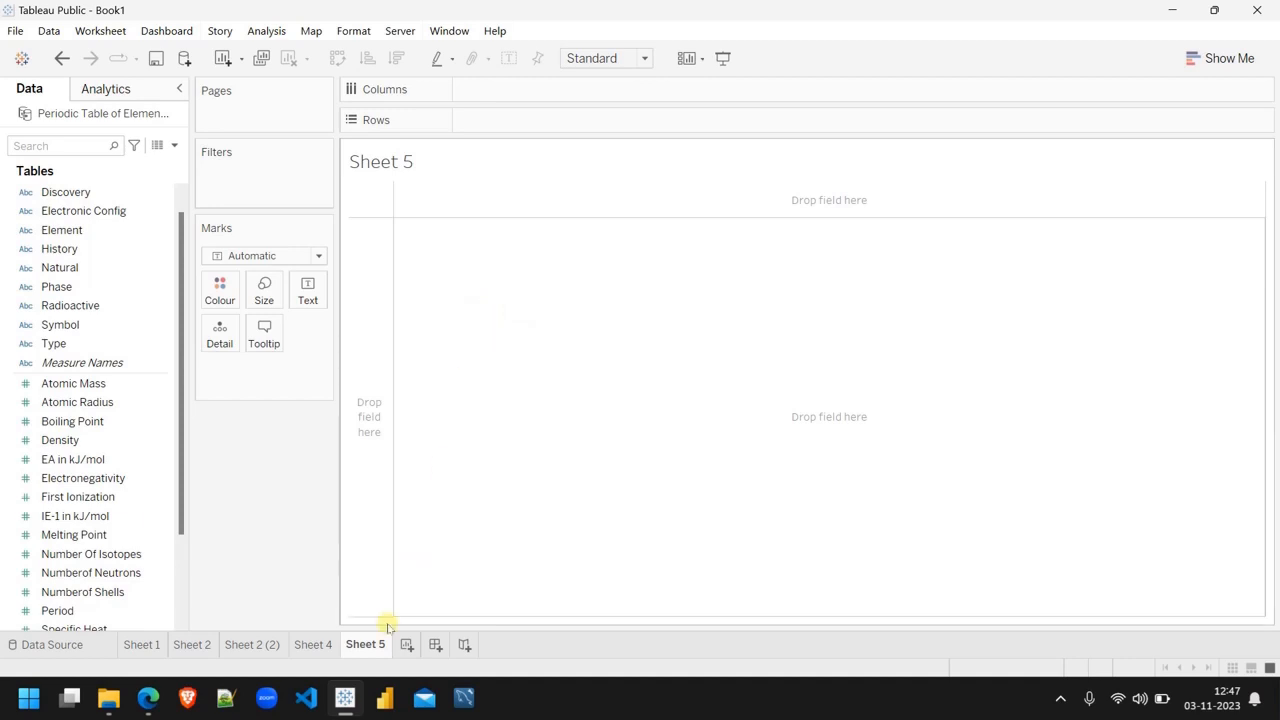
right_click(370, 649)
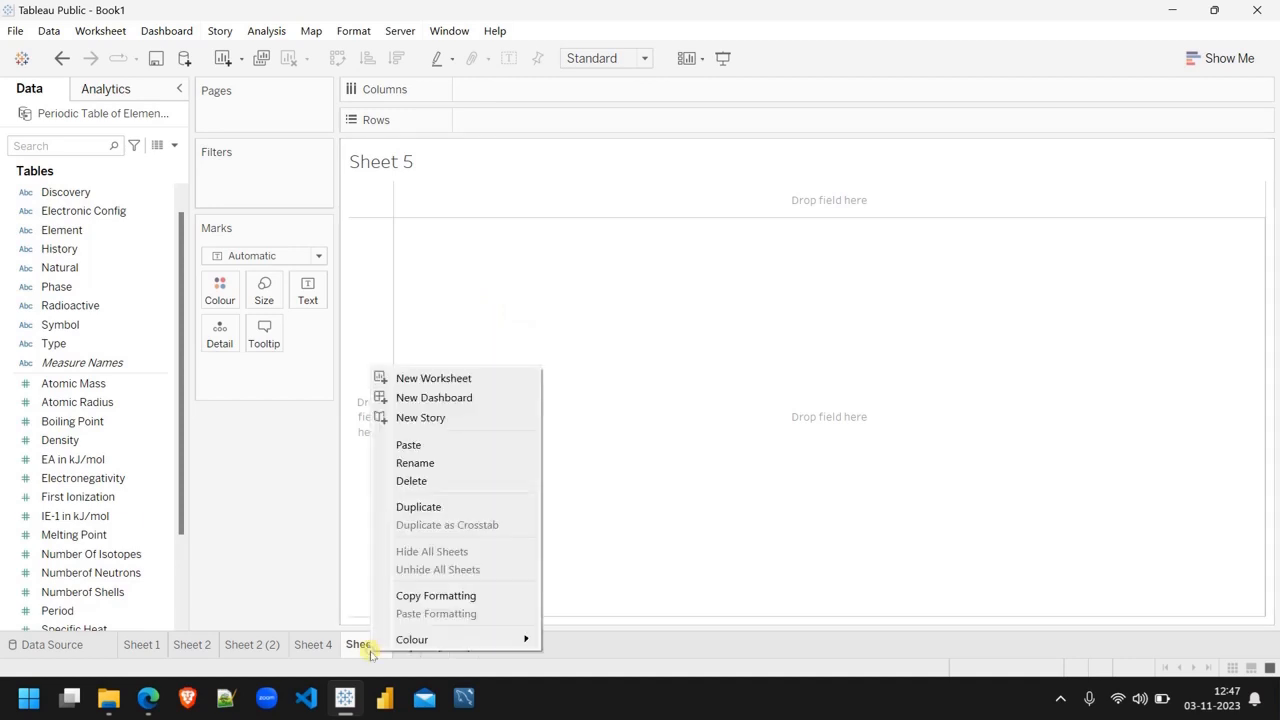
click(432, 481)
Step: Rename Sheet 1, which holds the periodic table, as Table_grid
click(150, 645)
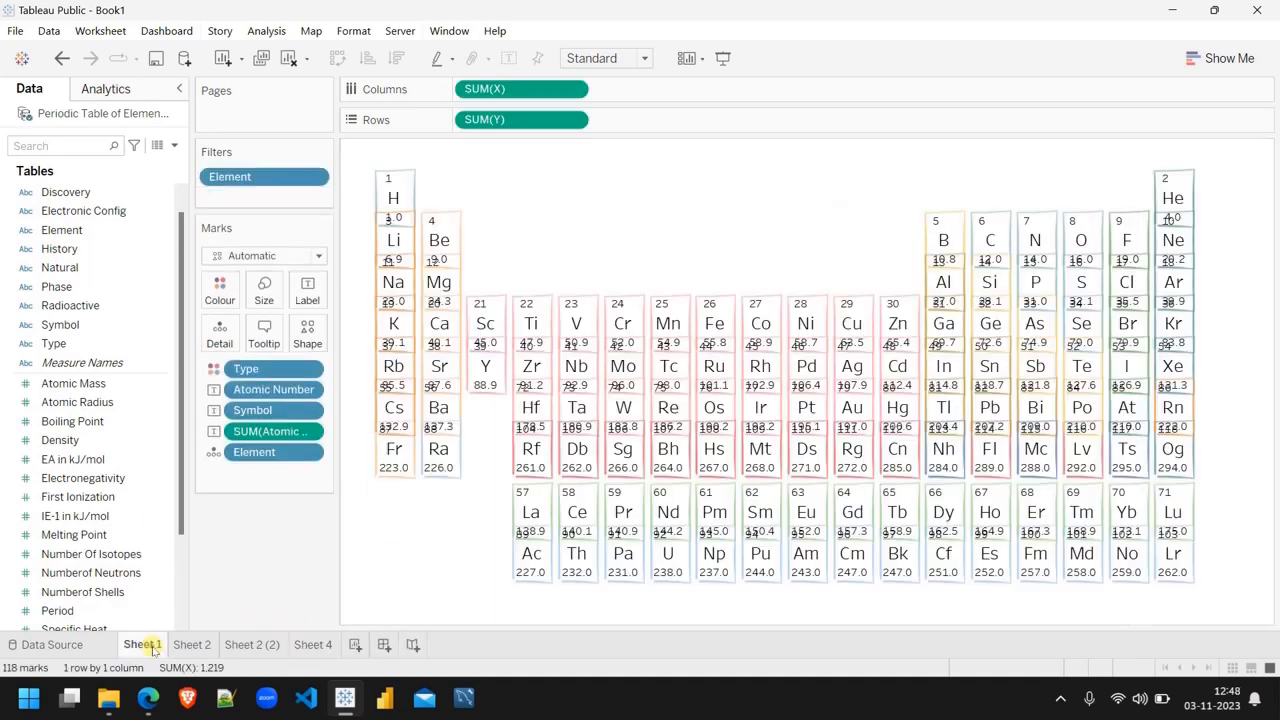
text(TB)
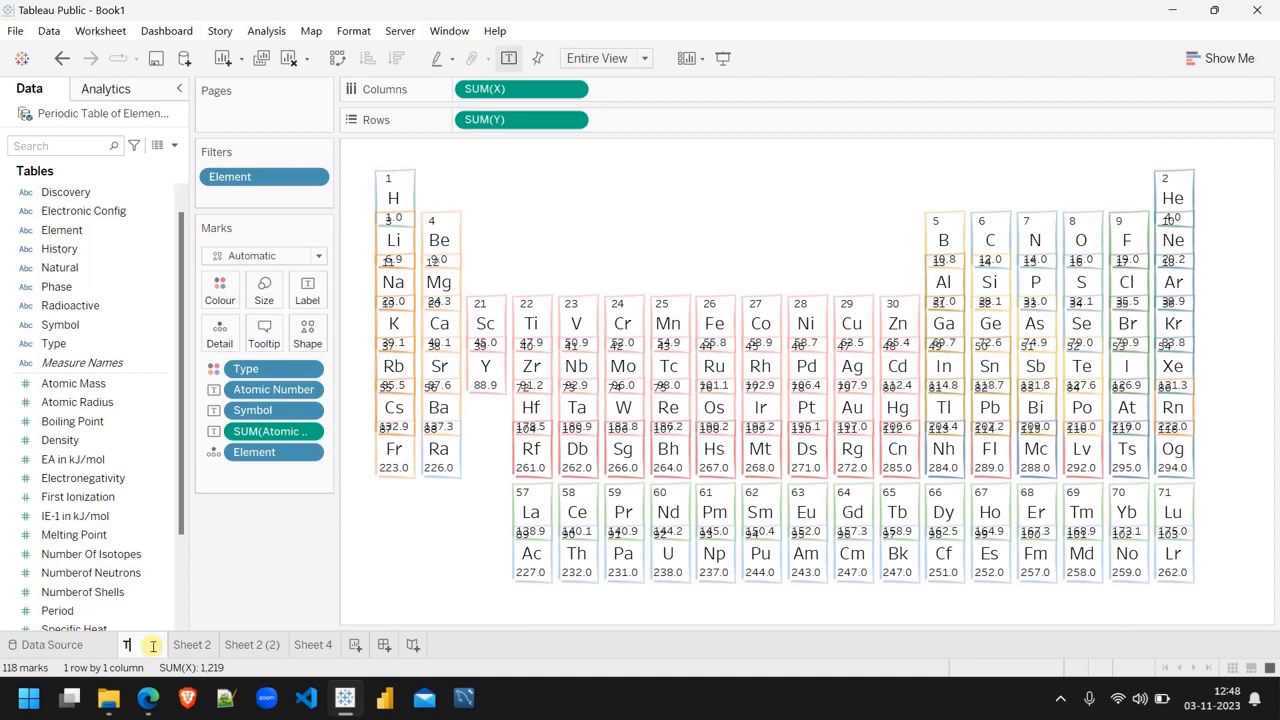
key(Caps_Lock)
key(BackSpace)
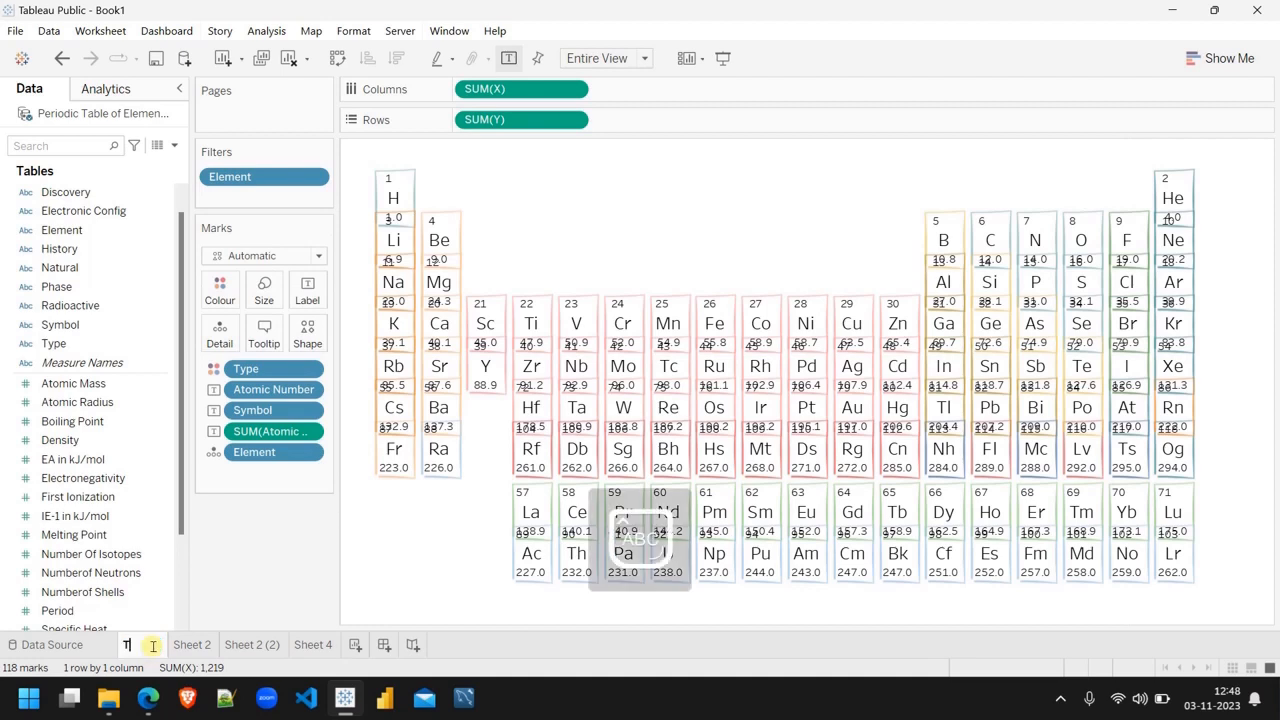
key(Caps_Lock)
text(able_grid)
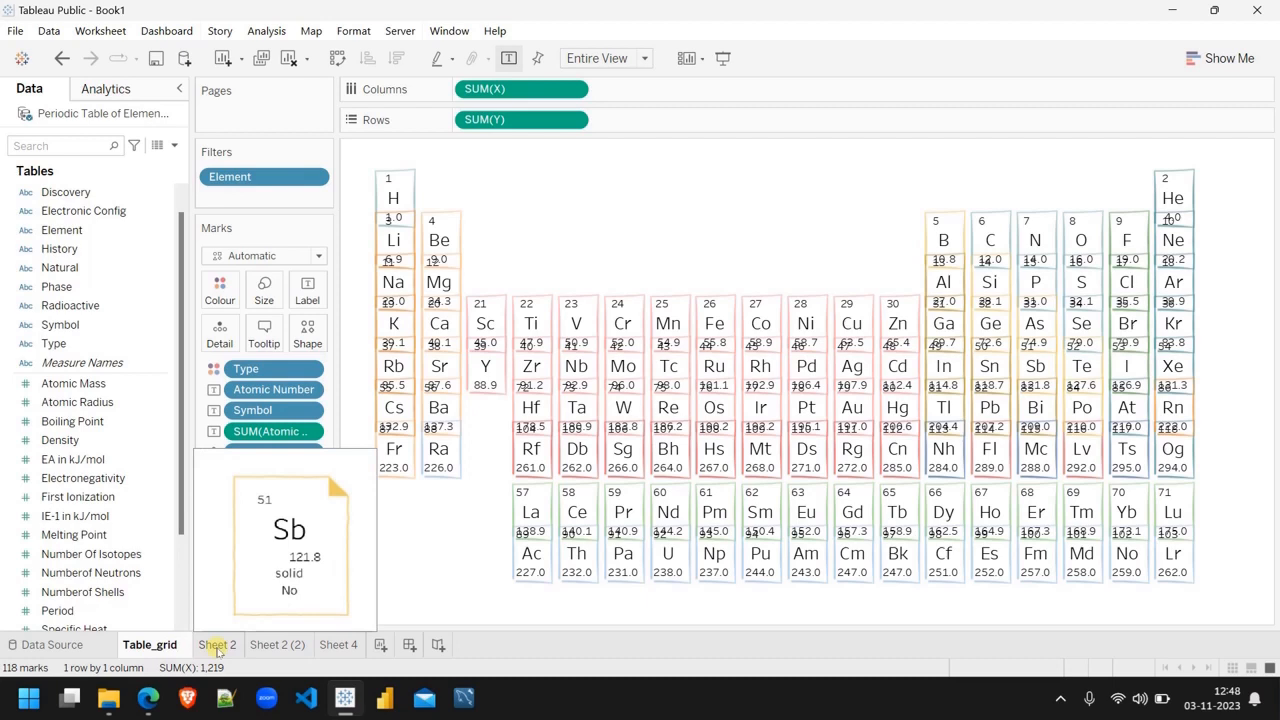
Step: Rename Sheet 2 as Tool_tip1
click(217, 646)
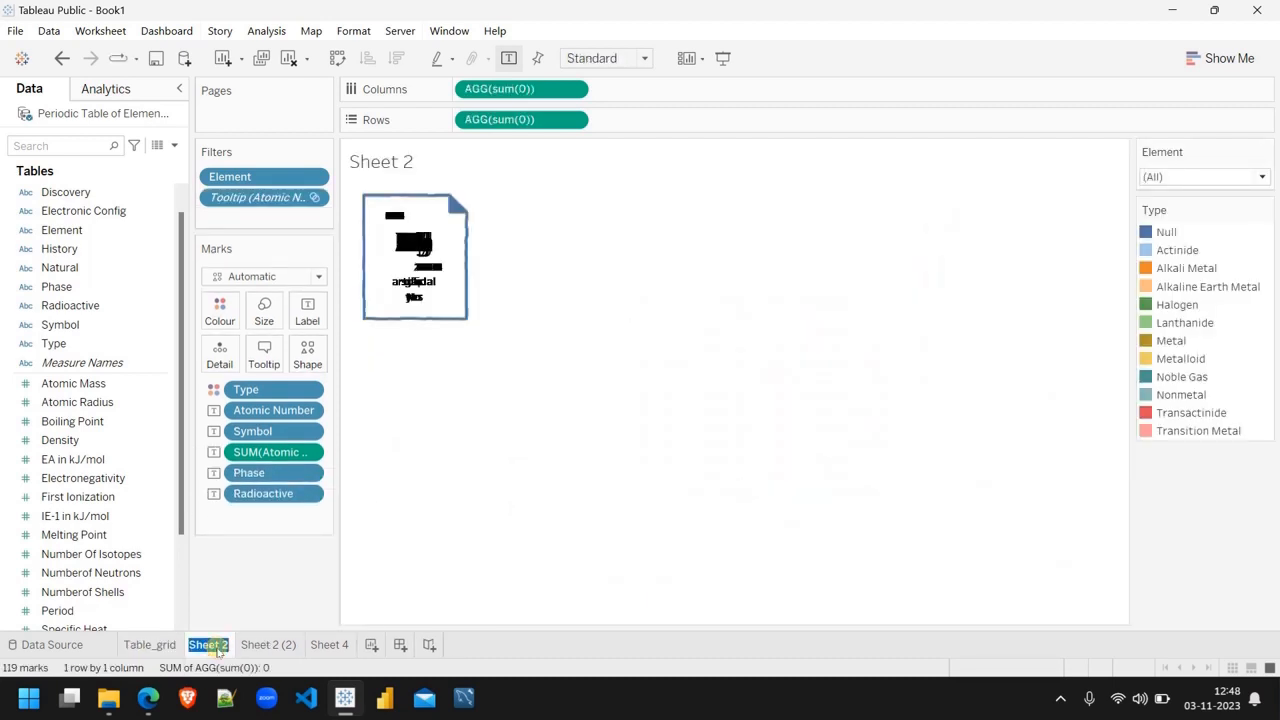
text(Tool_tip)
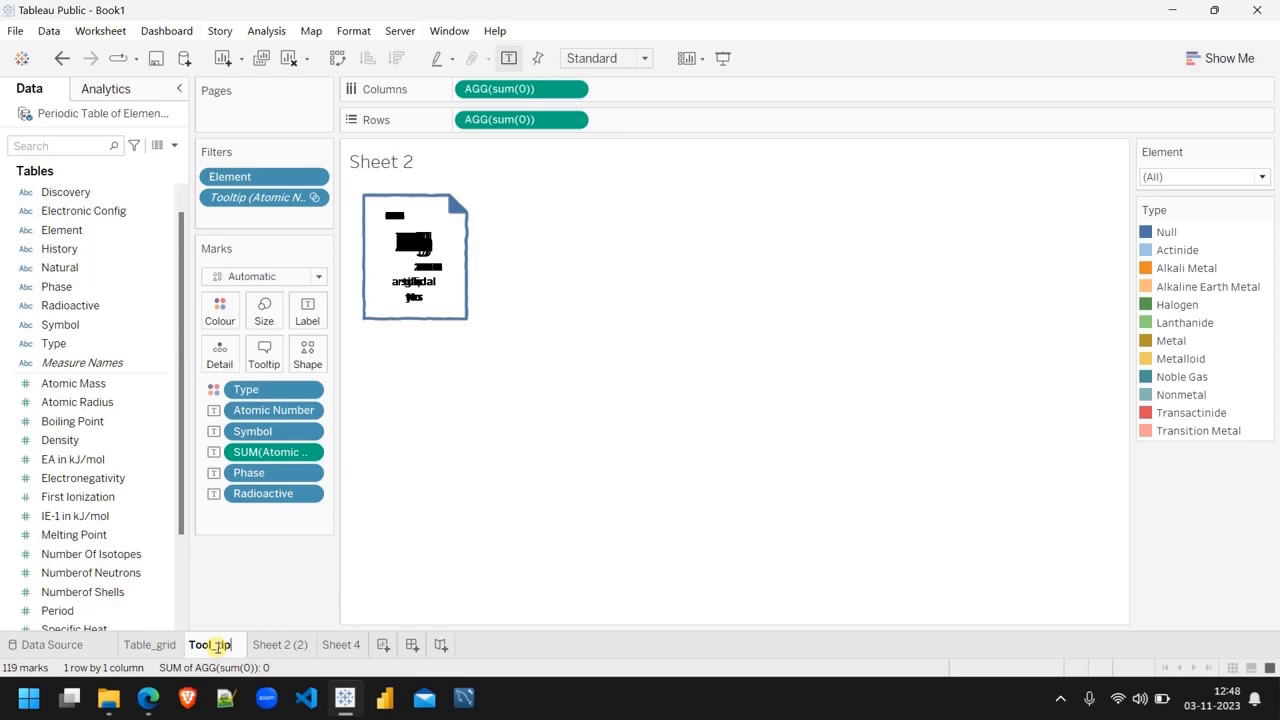
text(1)
key(Return)
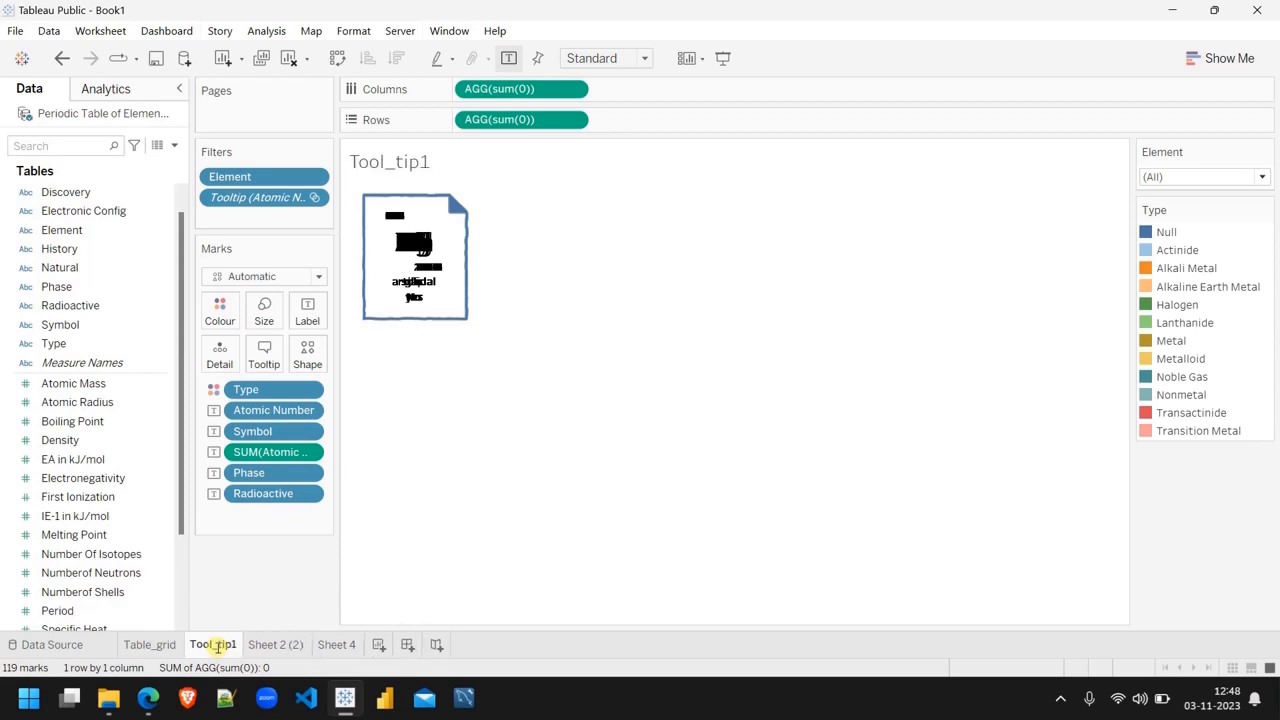
Step: Rename Sheet 2 (2) as Tool_tip2
double_click(268, 645)
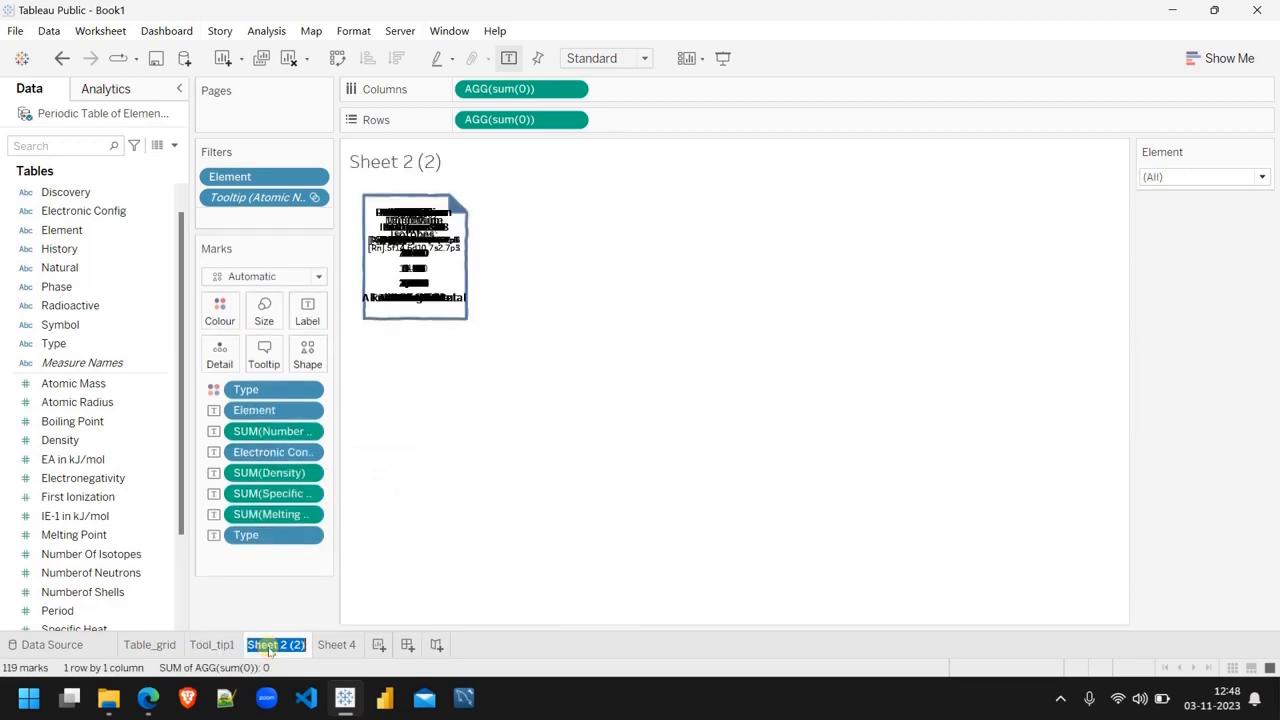
text(Tool)
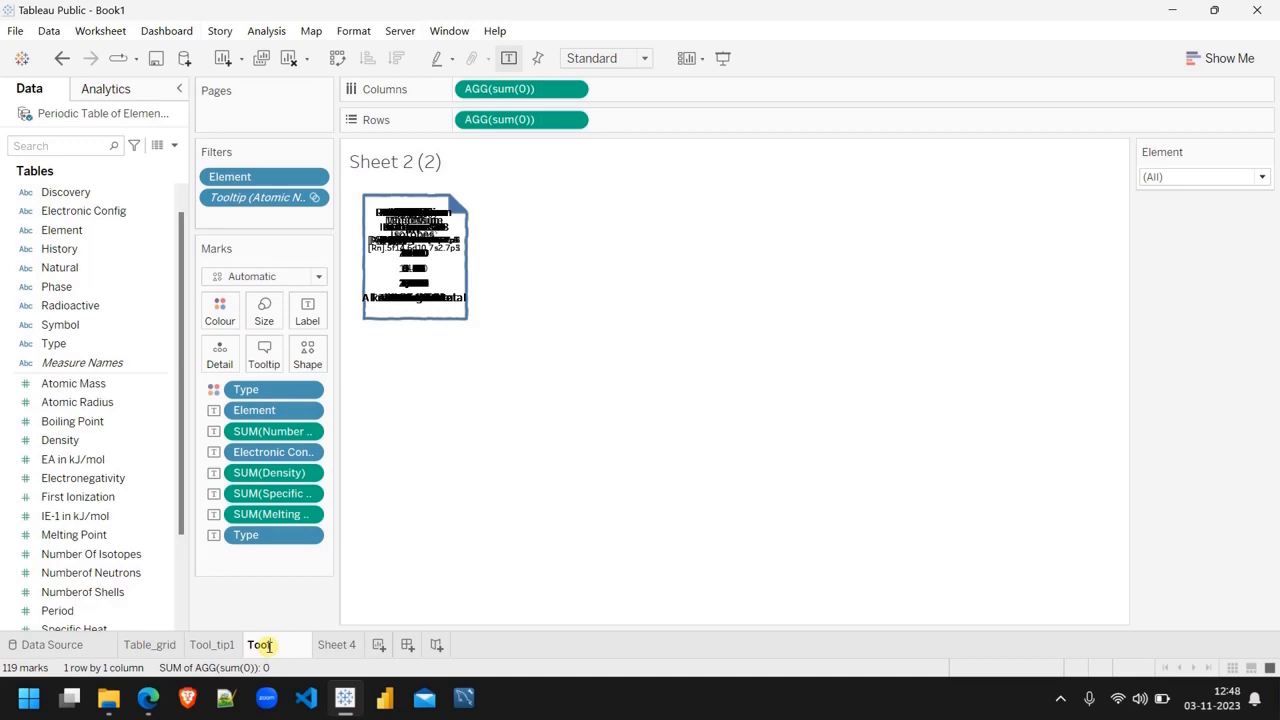
text(_tip2)
key(Return)
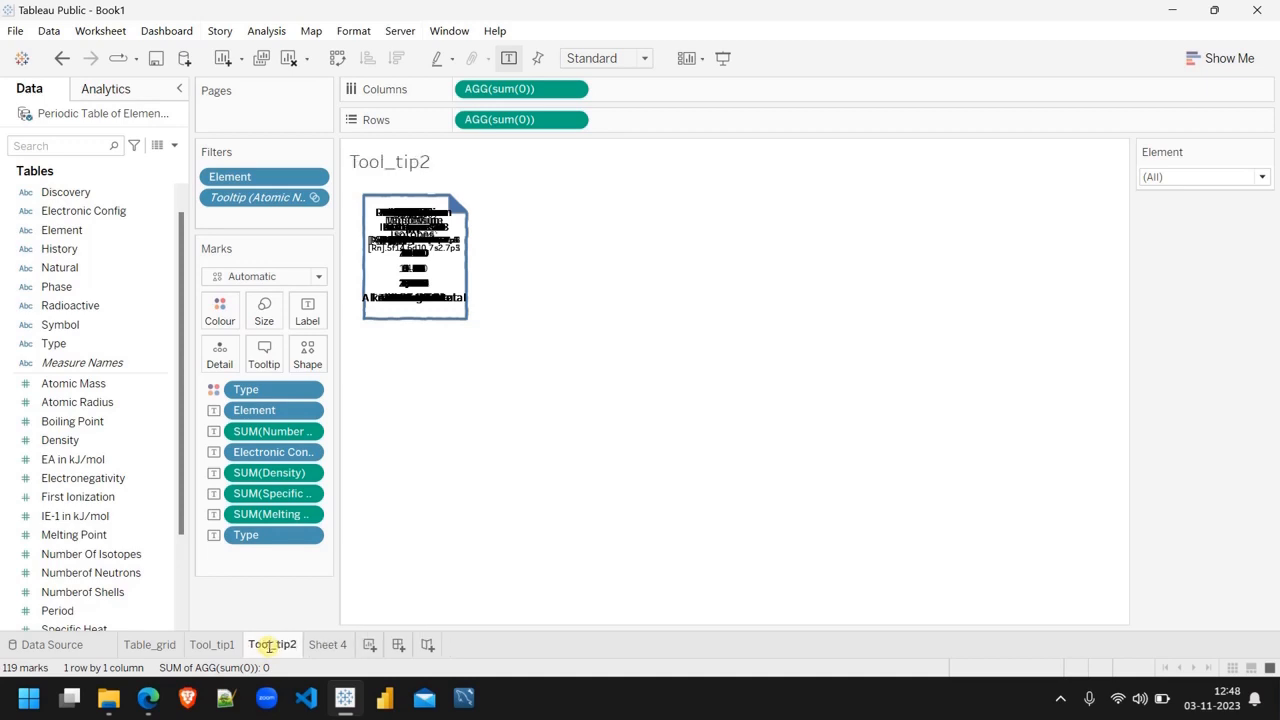
Step: Rename Sheet 4, which holds the discovery, occurrence and history text, as Tool_tip3
click(331, 646)
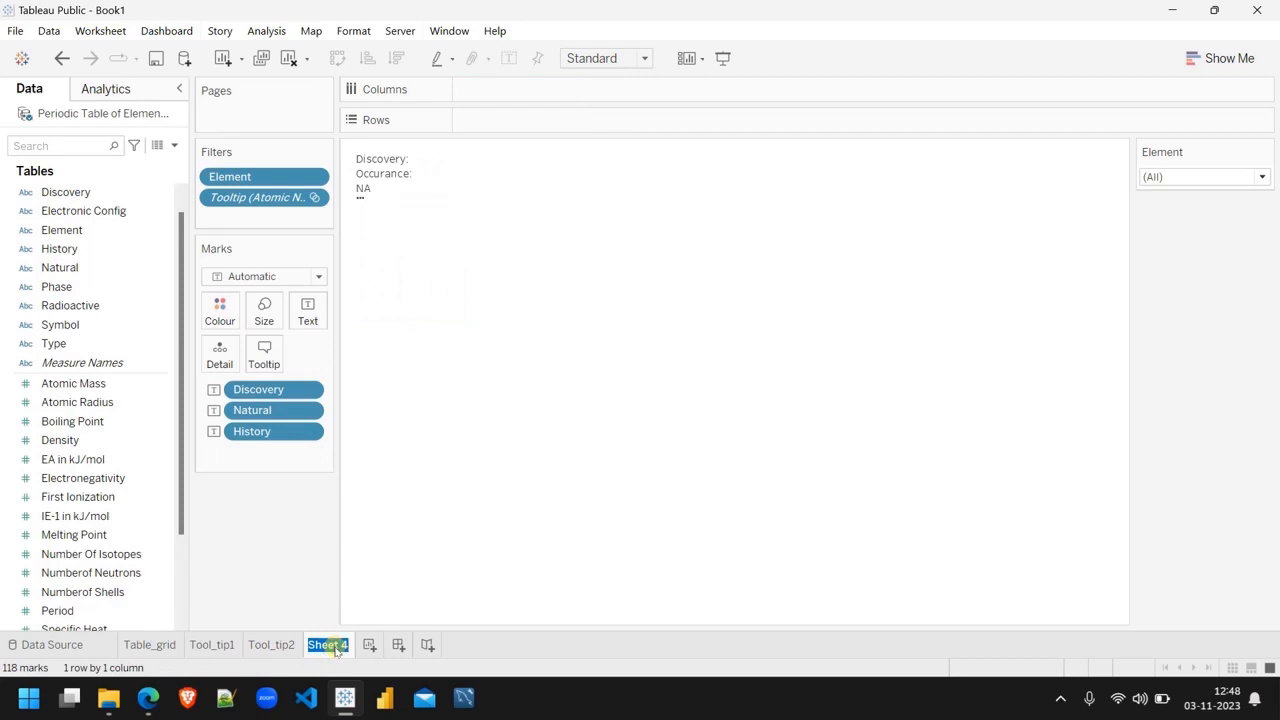
text(Tool_tip)
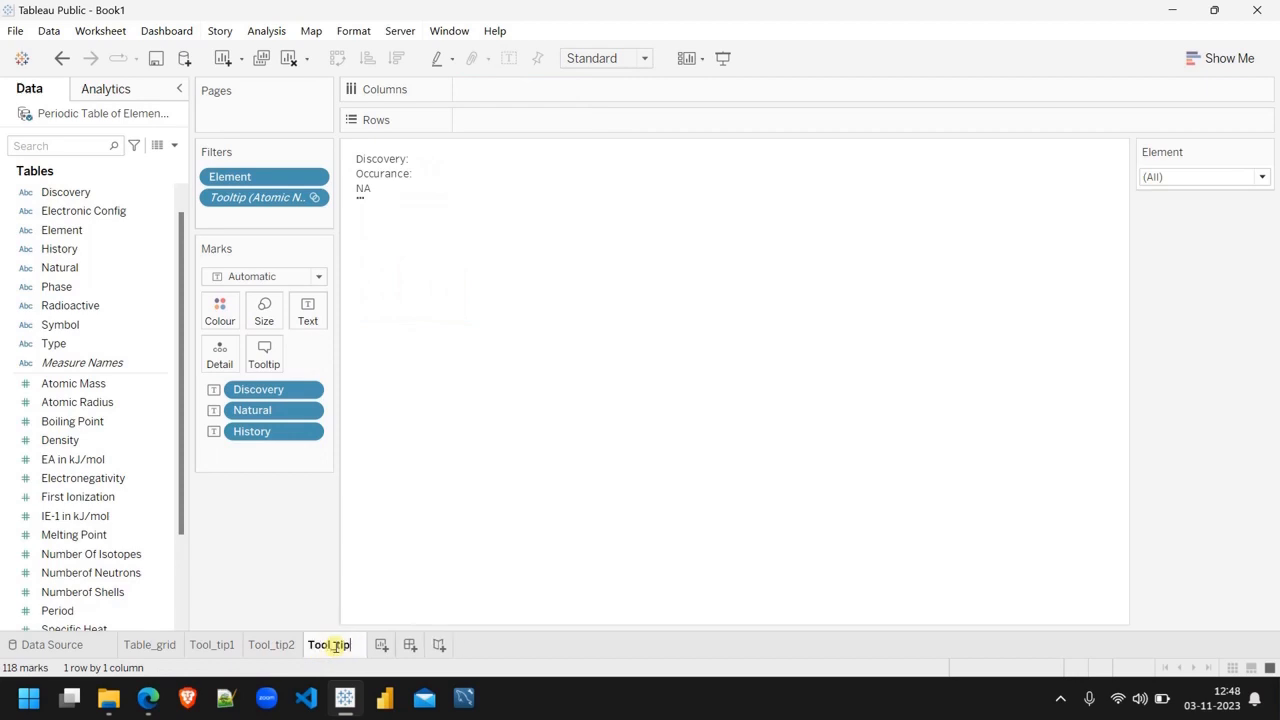
text(3)
key(Return)
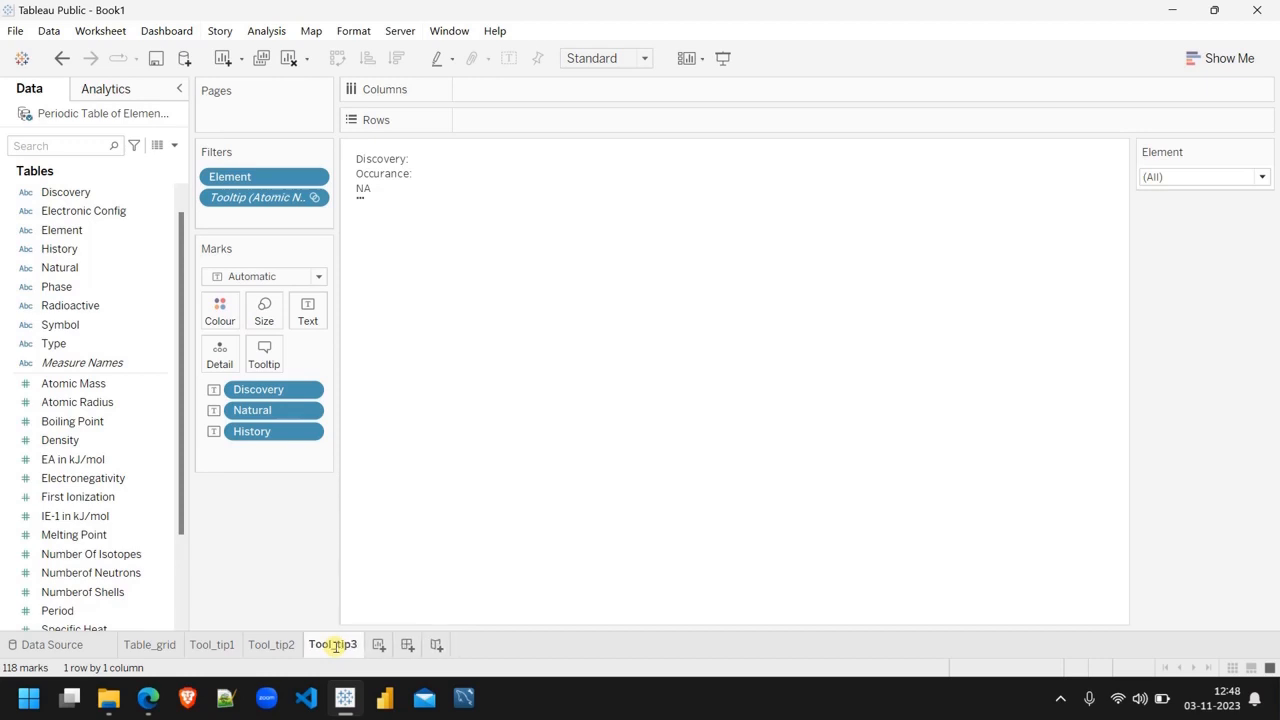
Step: Preview Table_grid in presentation mode and examine the tooltips of elements such as hydrogen, sodium, strontium, scandium and lanthanum
click(160, 645)
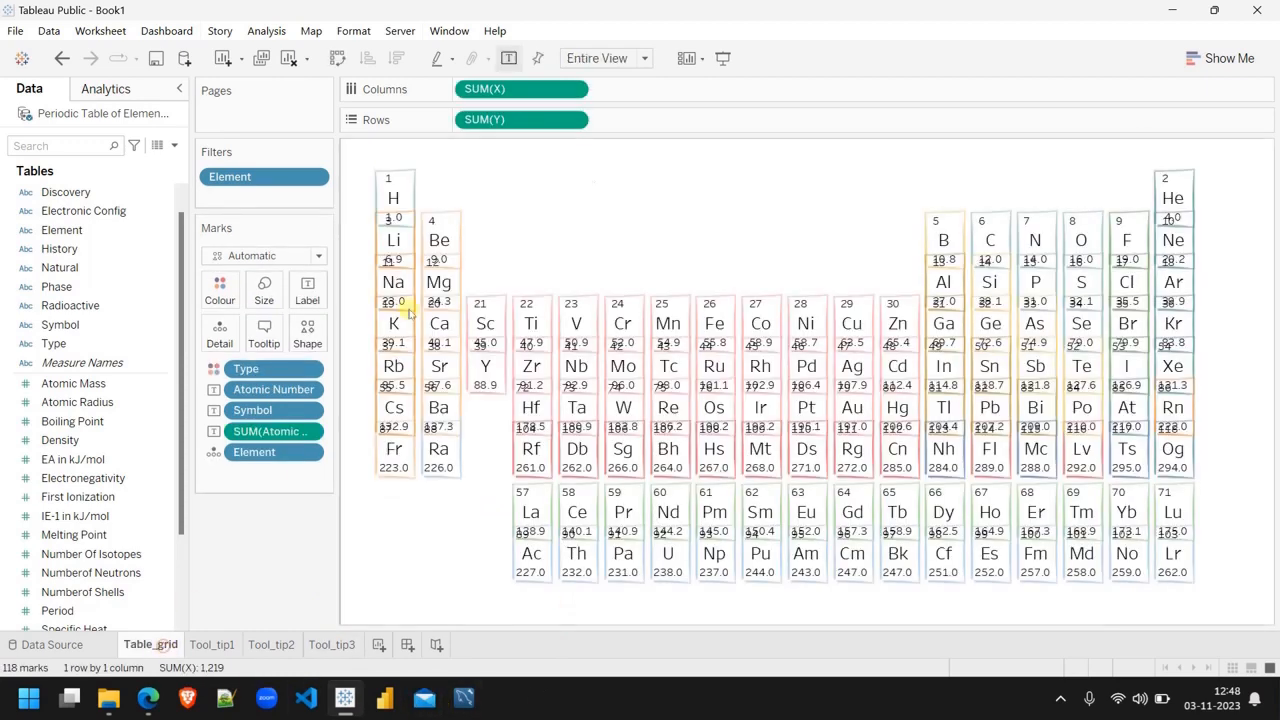
click(723, 59)
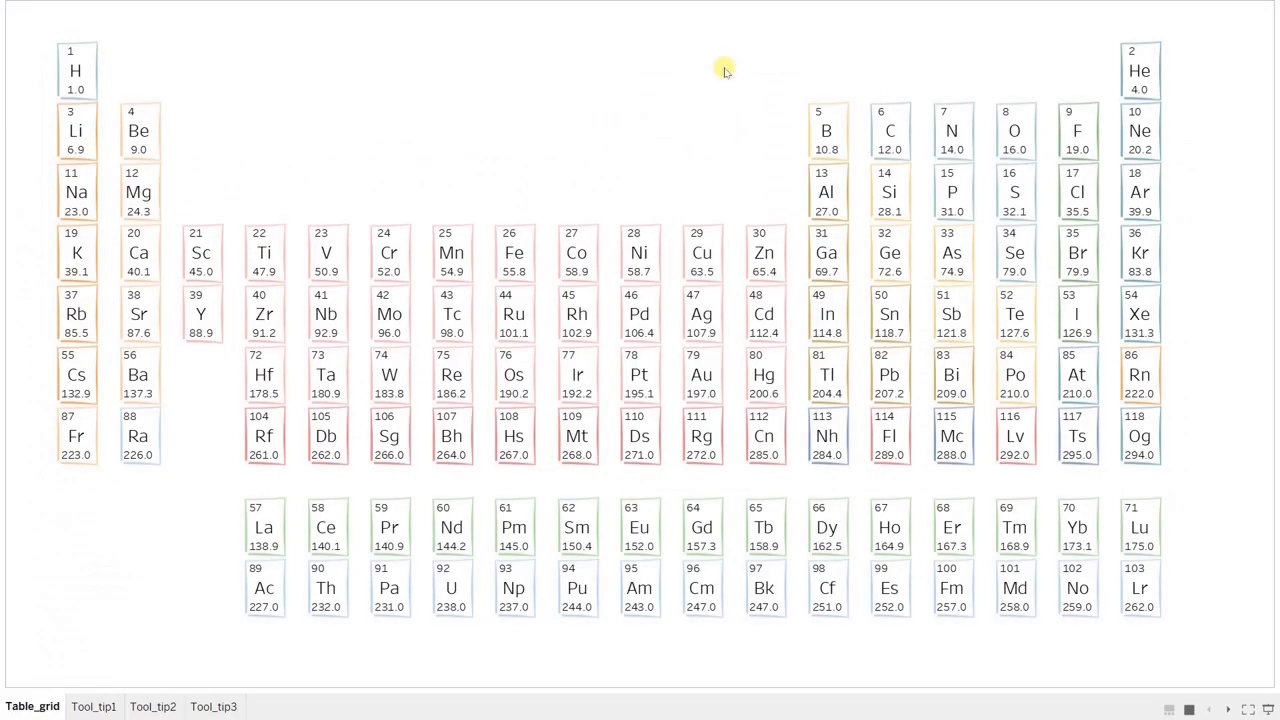
mouse_move(88, 70)
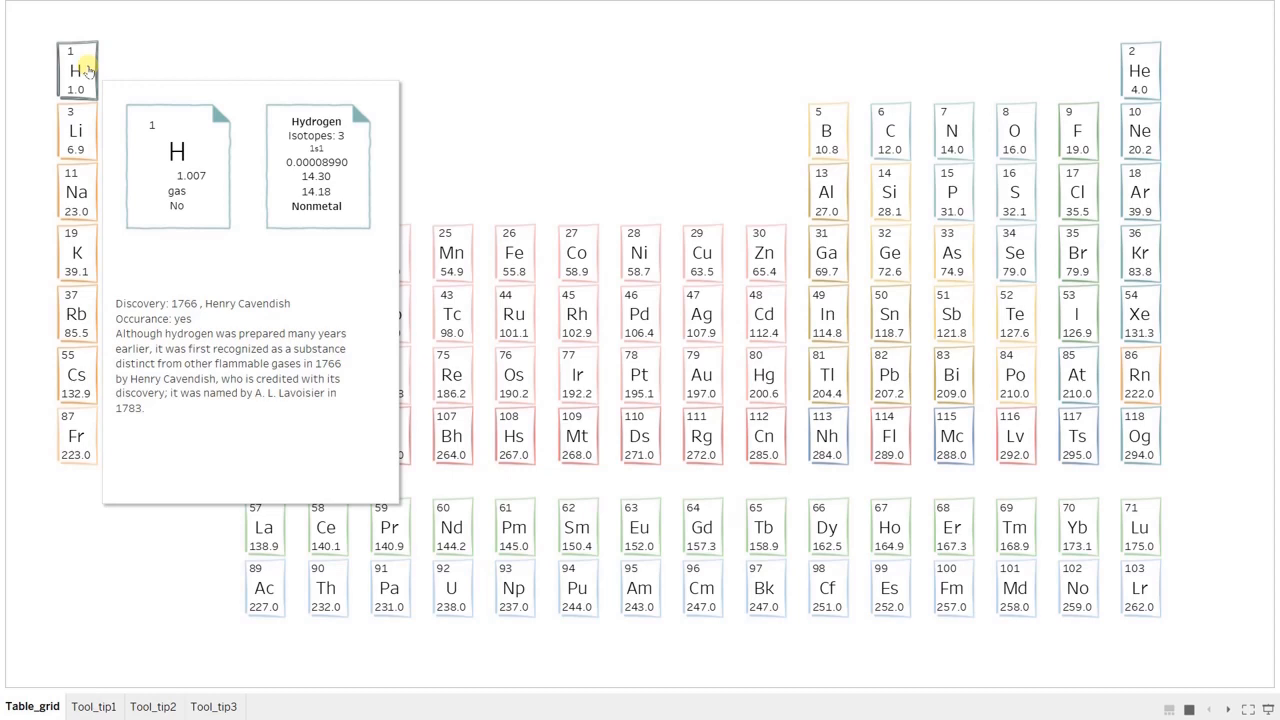
mouse_move(82, 206)
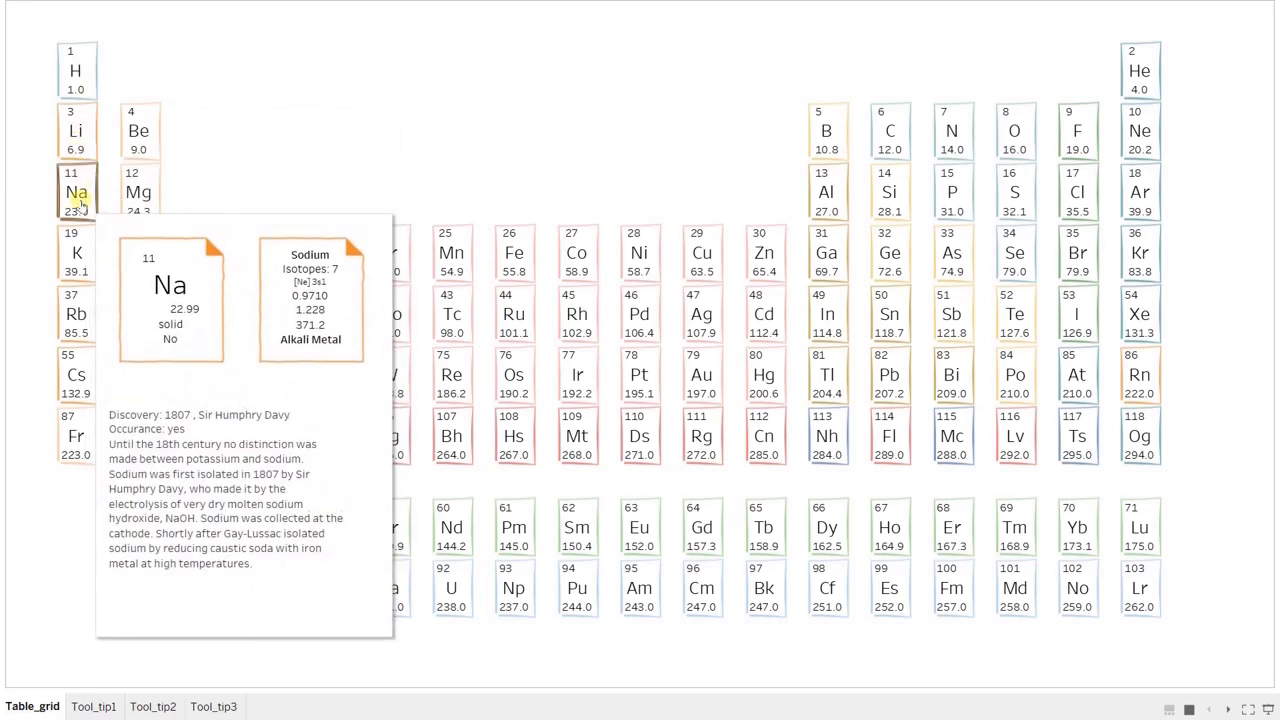
mouse_move(142, 294)
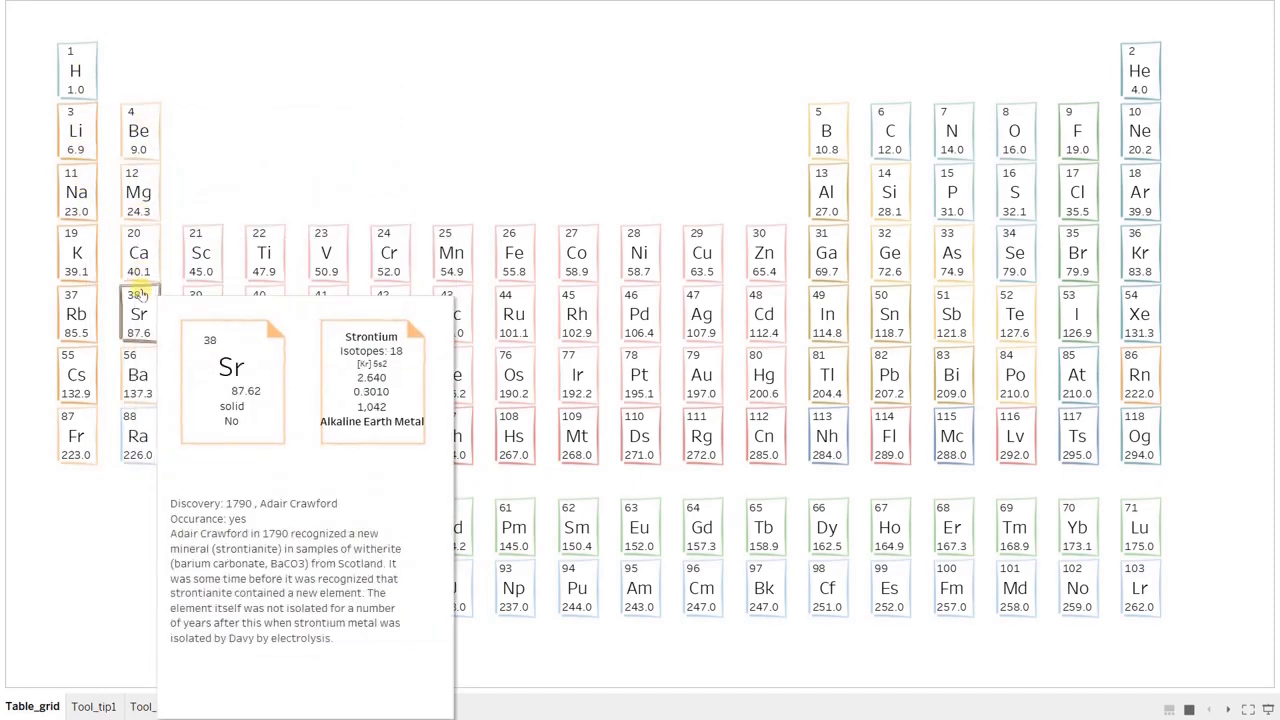
mouse_move(205, 256)
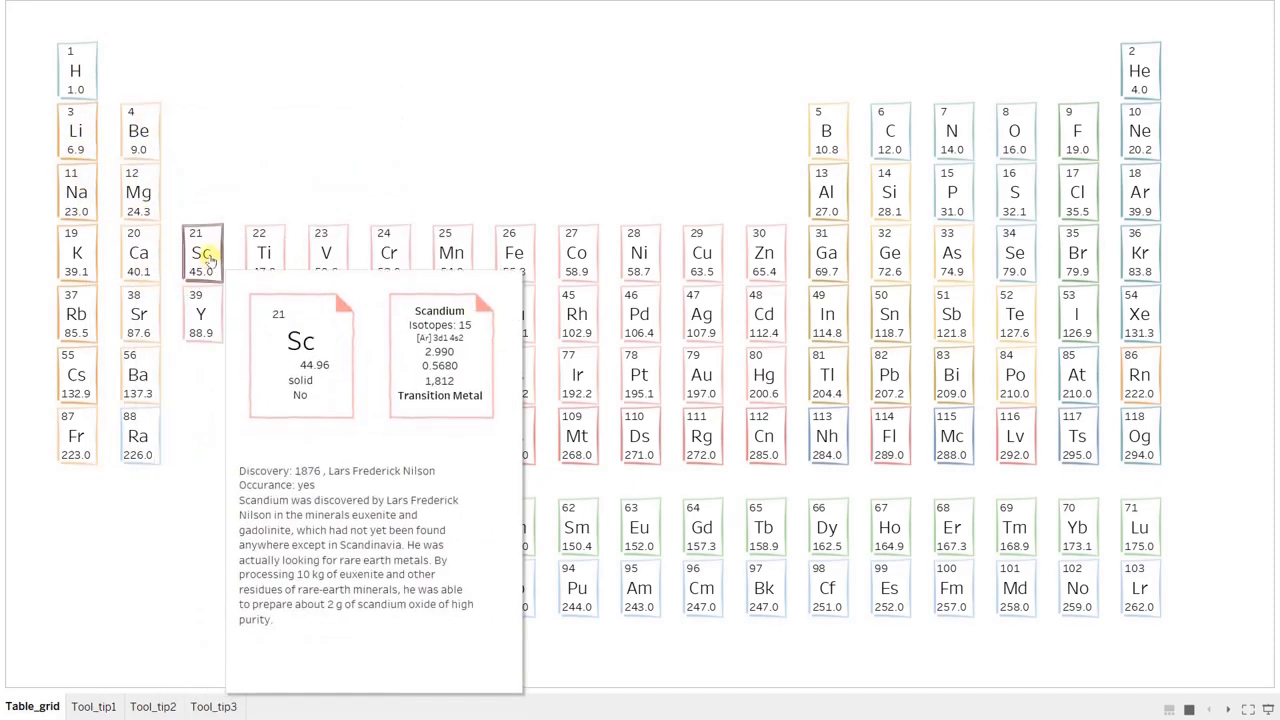
mouse_move(258, 508)
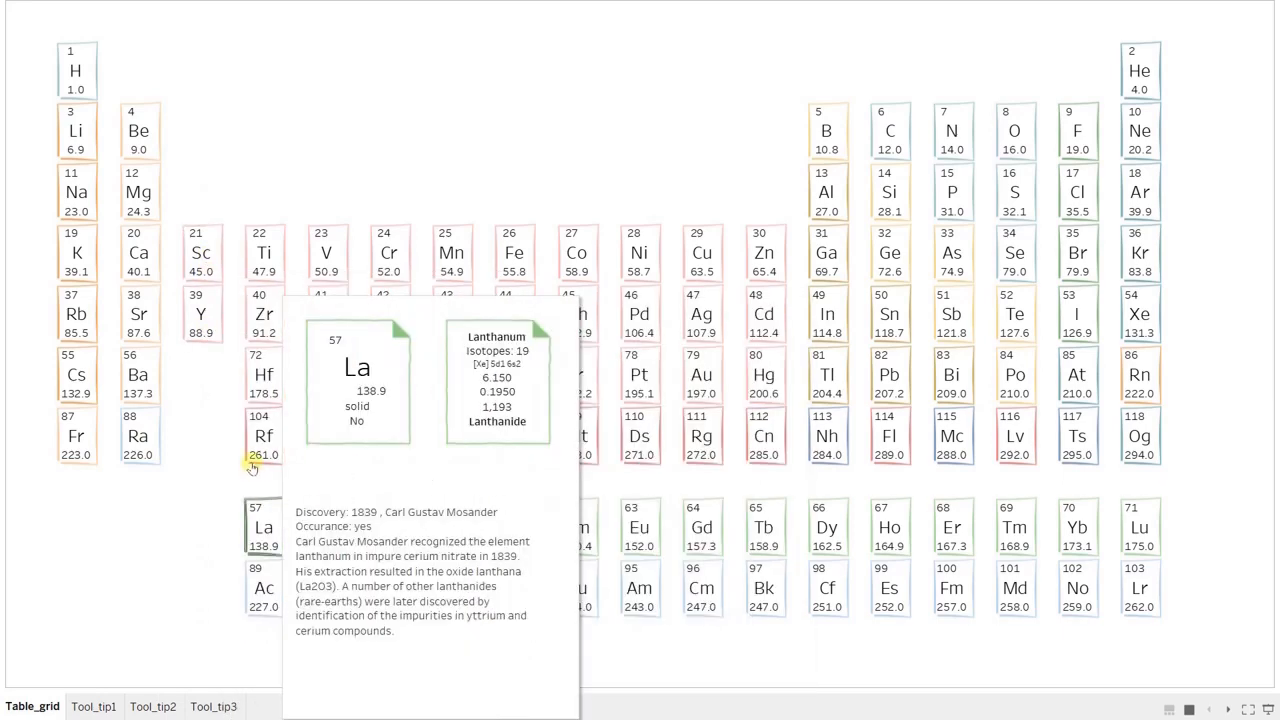
mouse_move(250, 368)
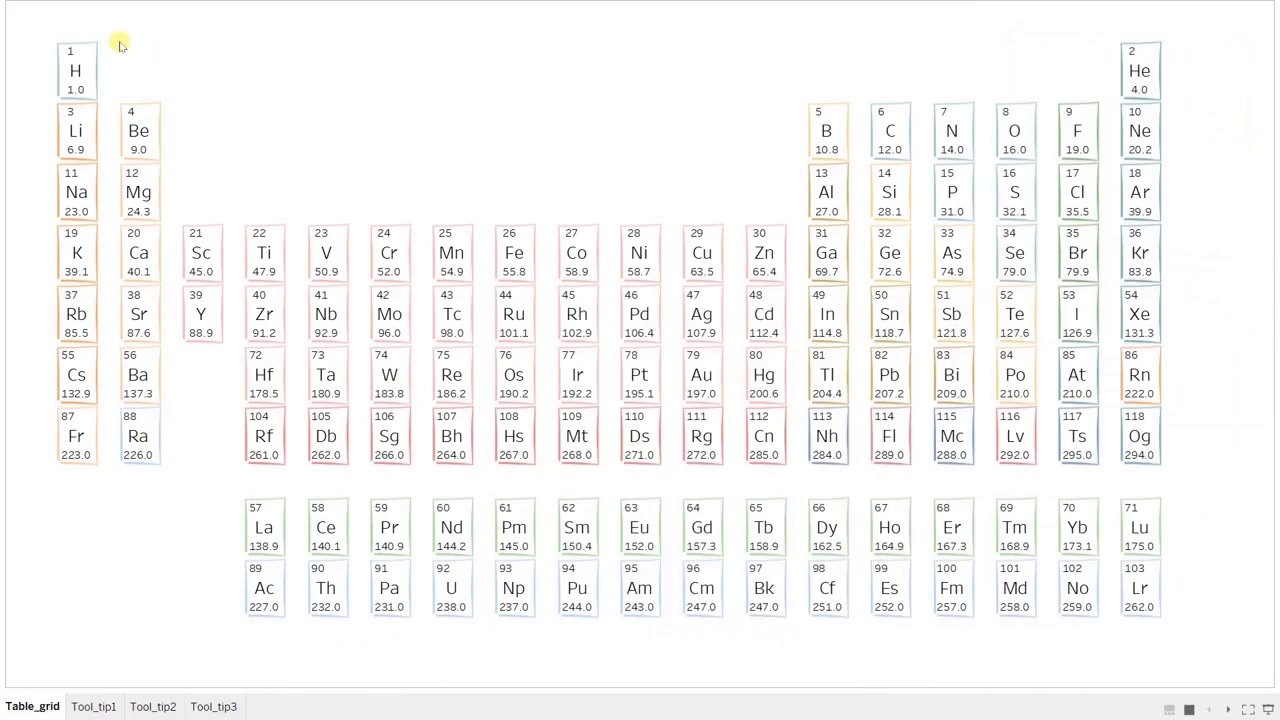
mouse_move(38, 170)
key(Escape)
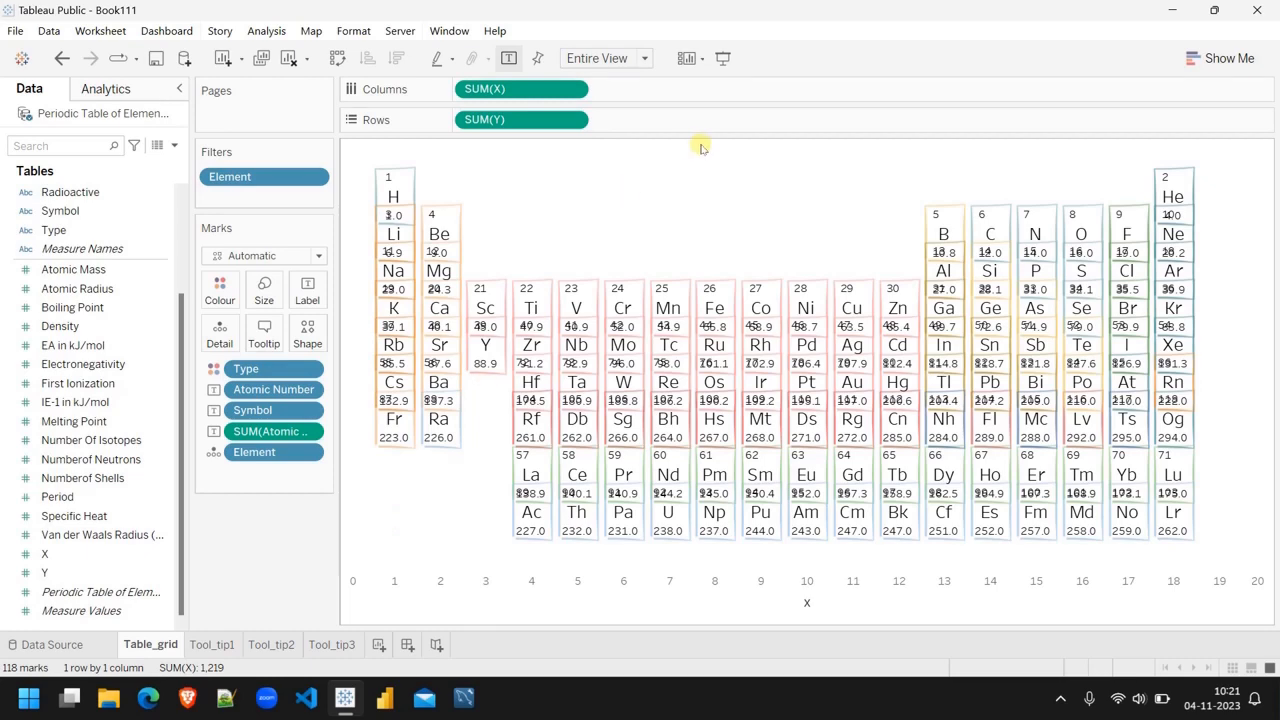
Step: Review the dark-styled element tooltips on Table_grid in presentation mode, such as magnesium's, and return to the worksheet
click(723, 58)
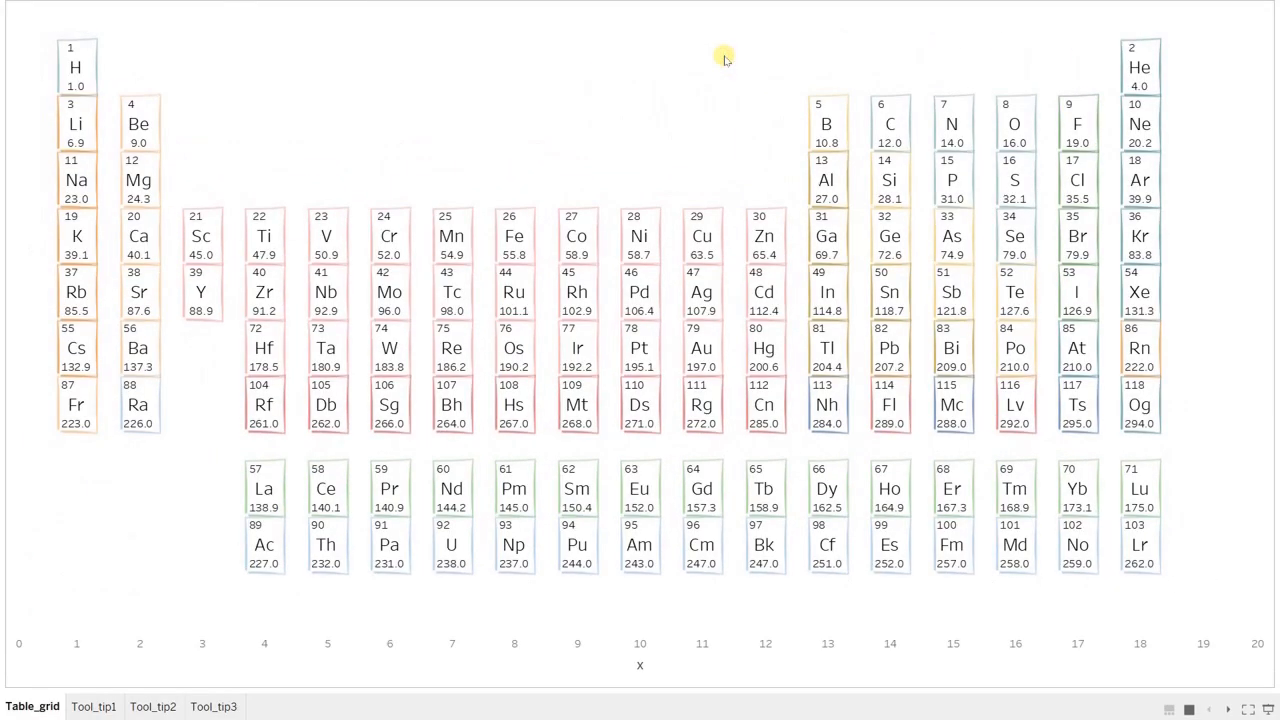
mouse_move(513, 250)
mouse_move(138, 172)
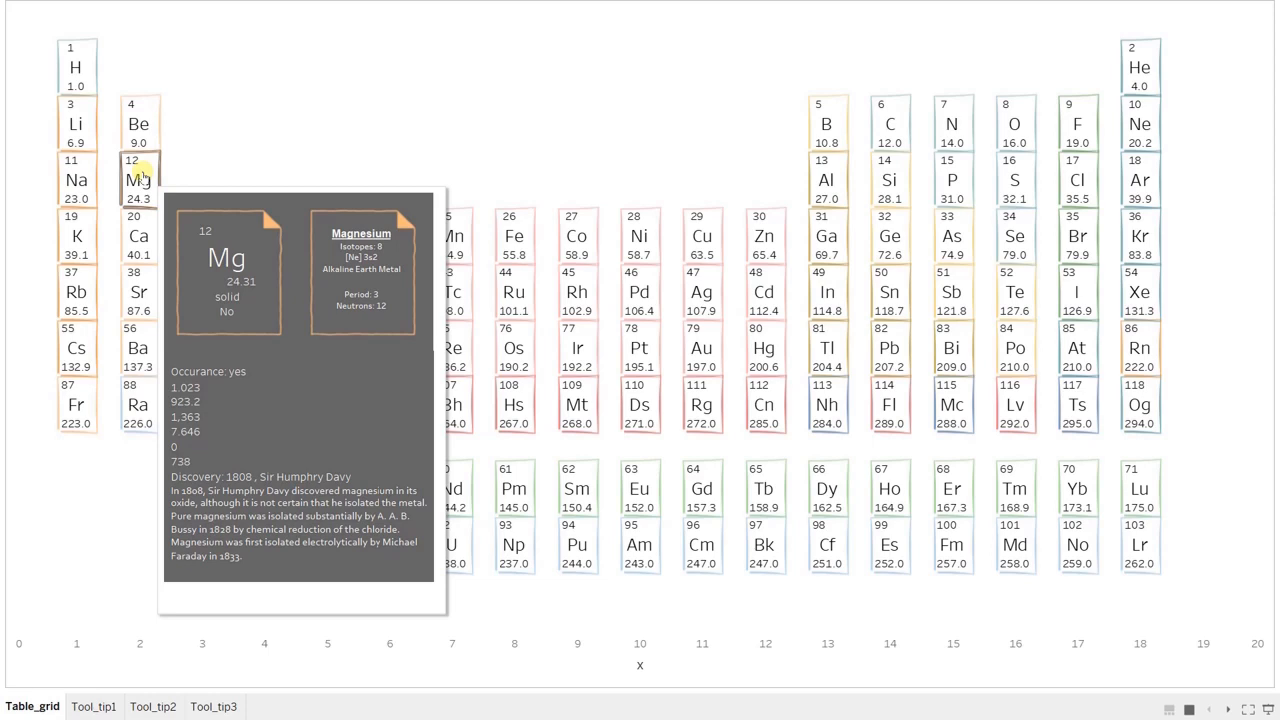
key(Escape)
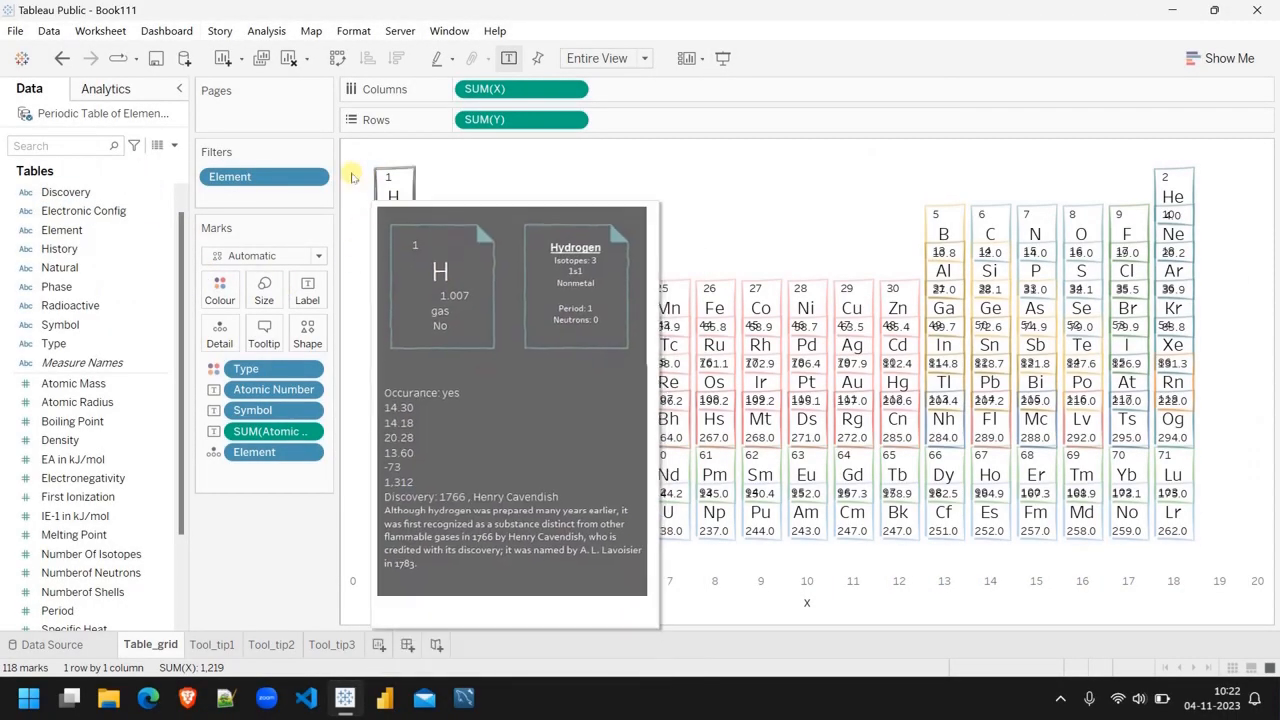
mouse_move(356, 220)
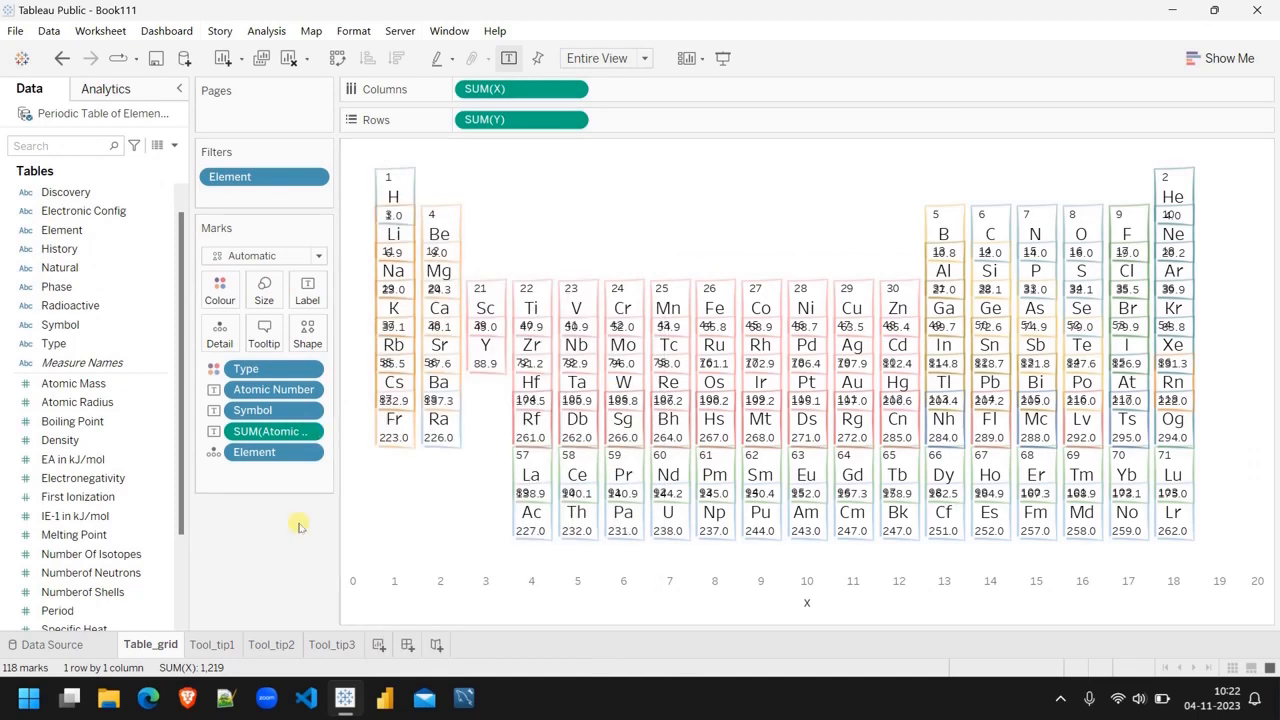
Step: Start a calculated field based on the X measure and name it X_Axis
scroll(118, 482, down, 2)
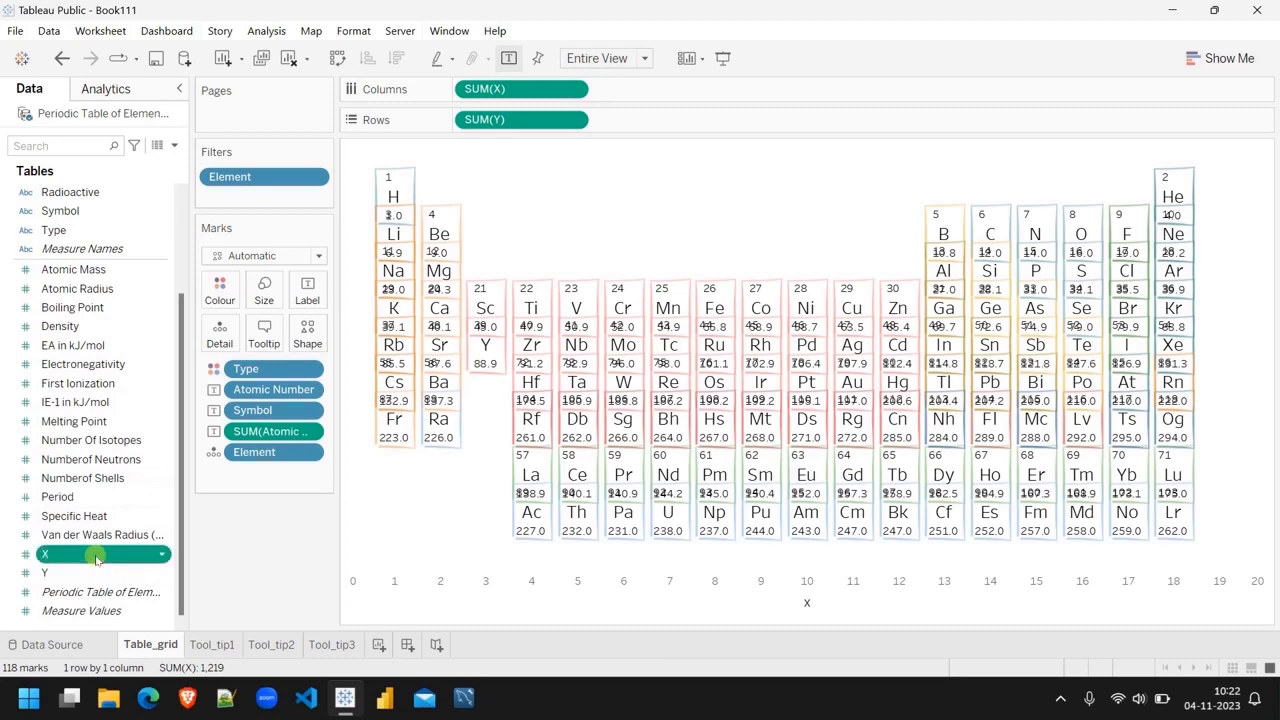
right_click(96, 556)
mouse_move(167, 334)
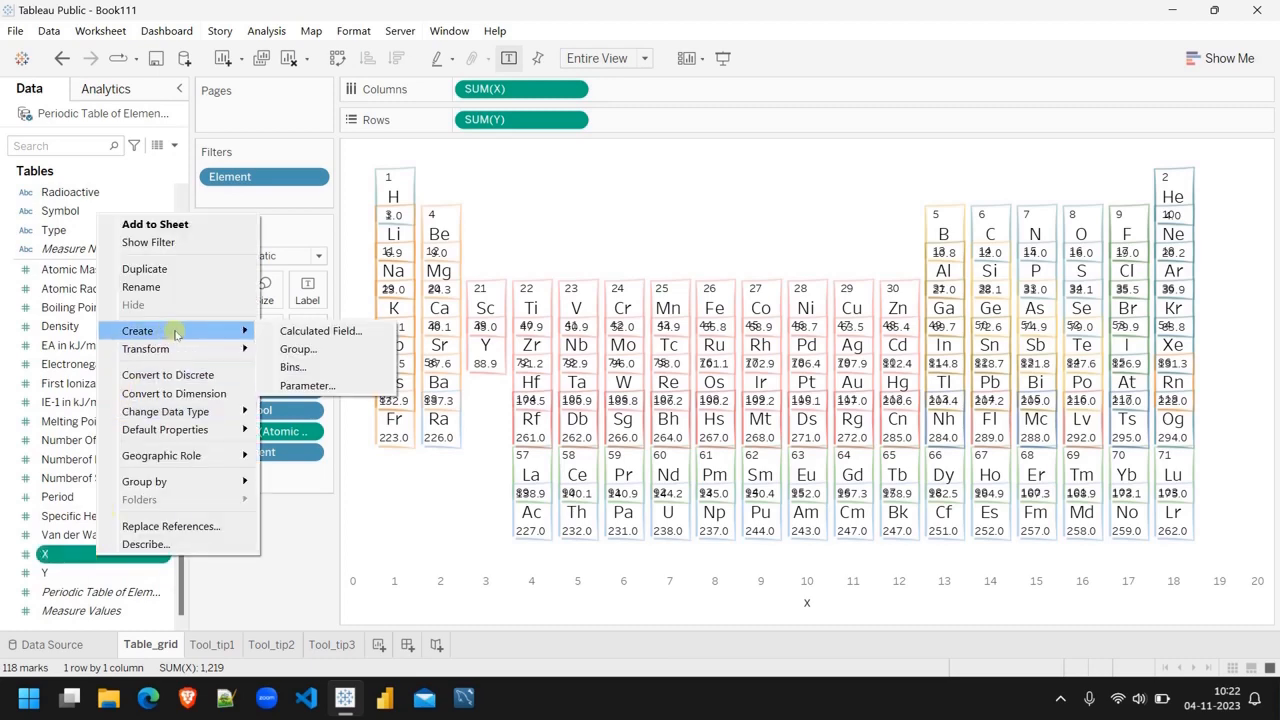
click(322, 334)
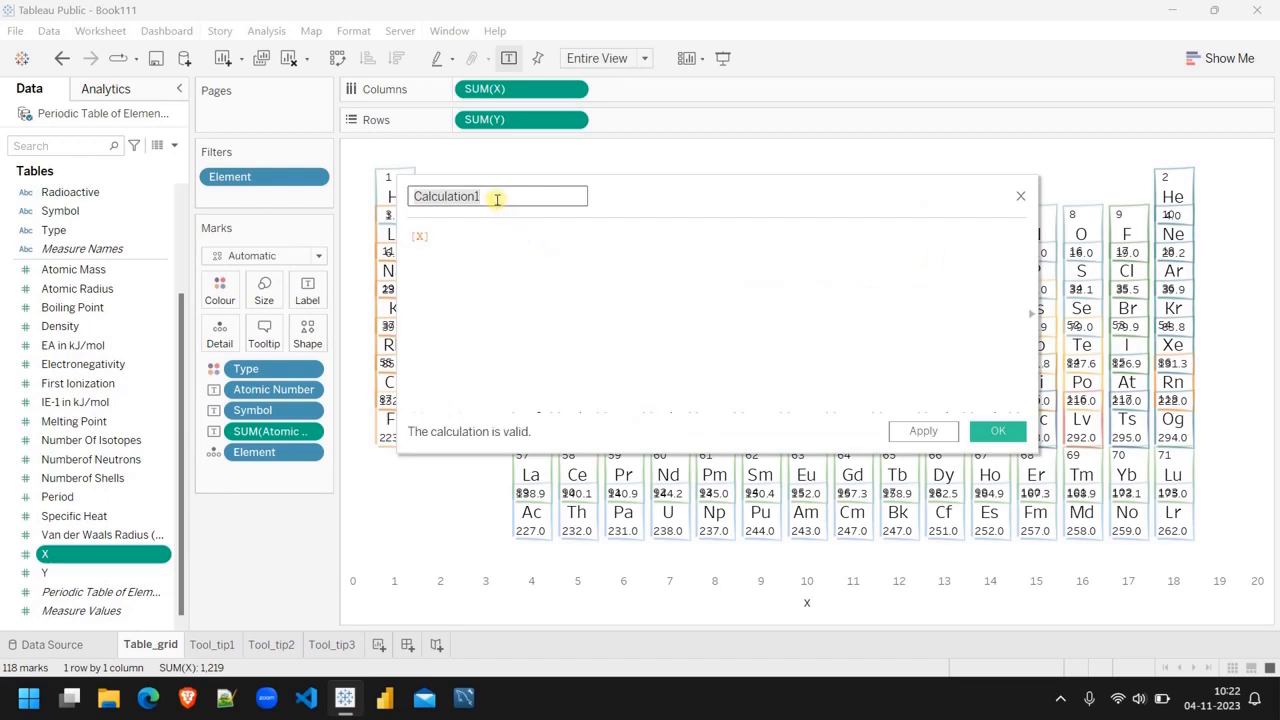
double_click(496, 197)
key(BackSpace)
text(X)
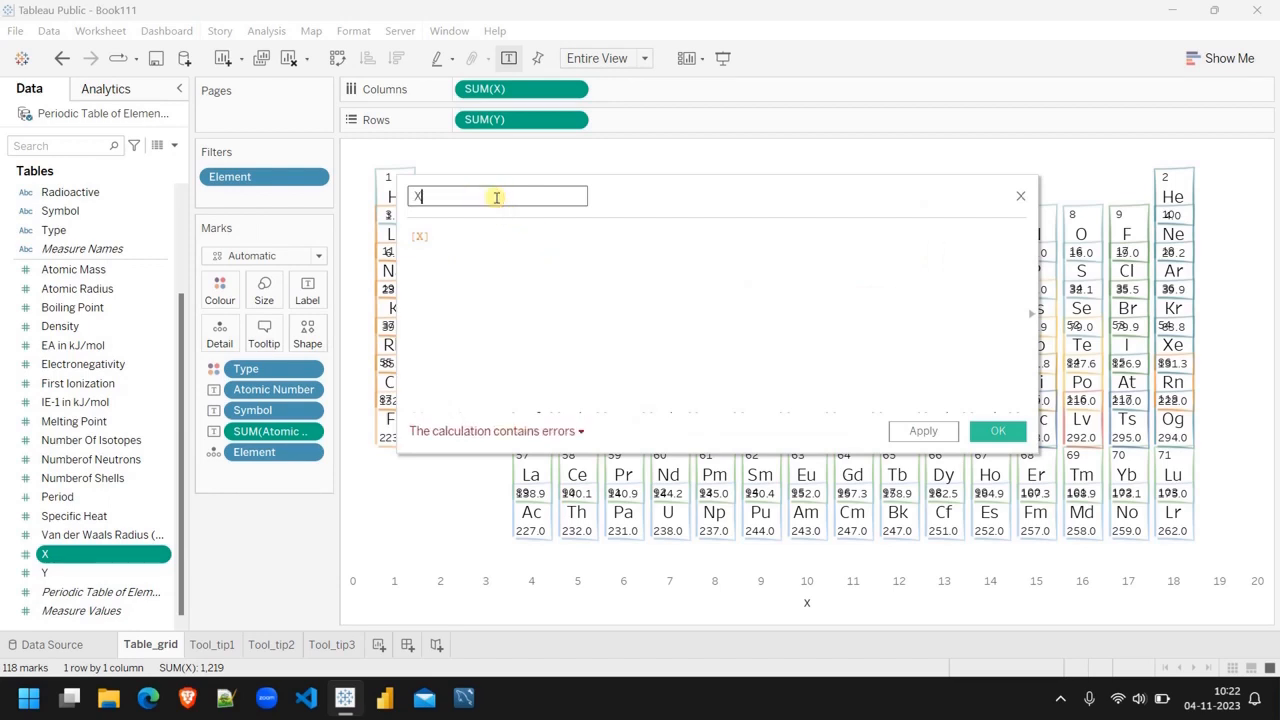
text(_Zxis)
click(432, 197)
key(BackSpace)
text(Ax)
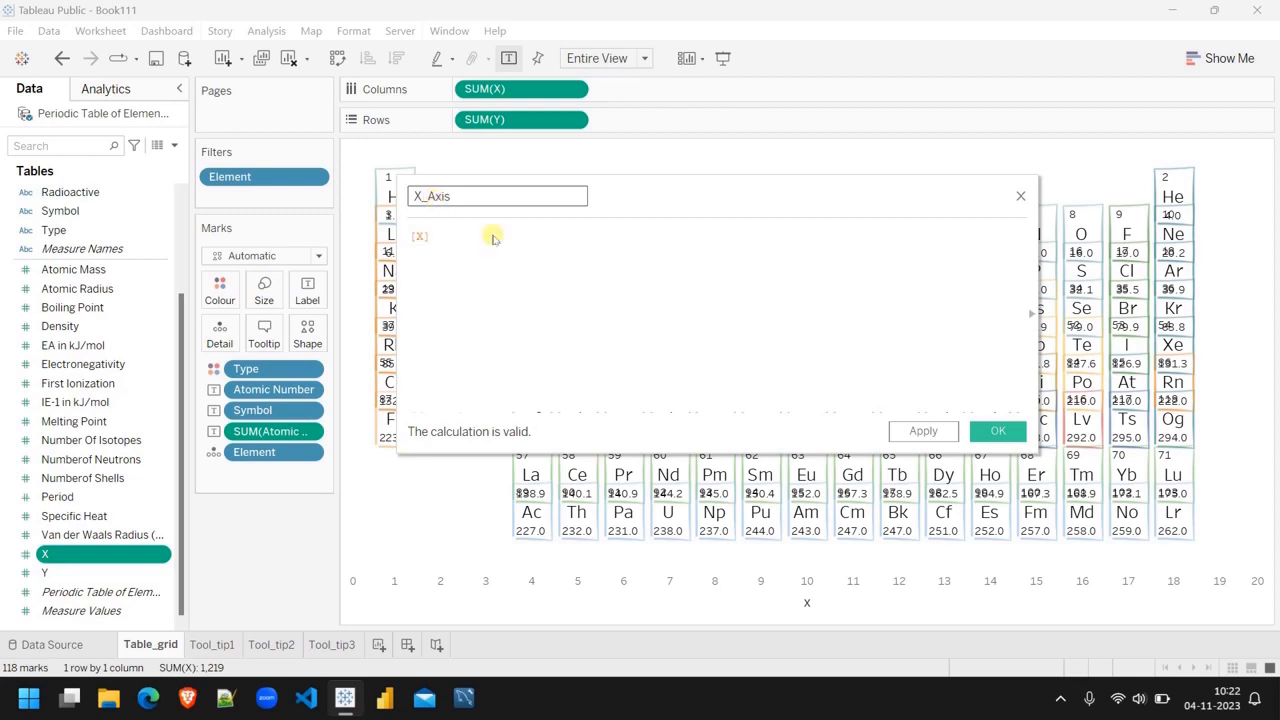
Step: Define the X_Axis formula as [X]+3 and save the calculated field
click(492, 242)
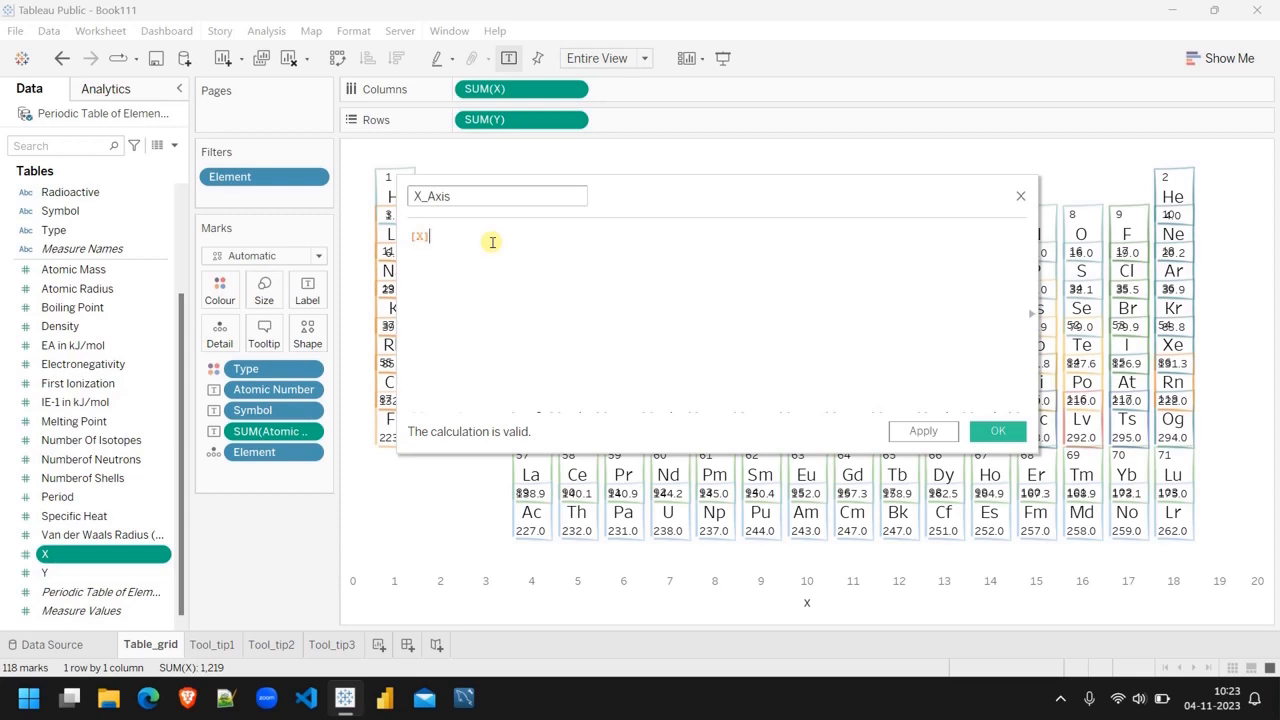
text(+)
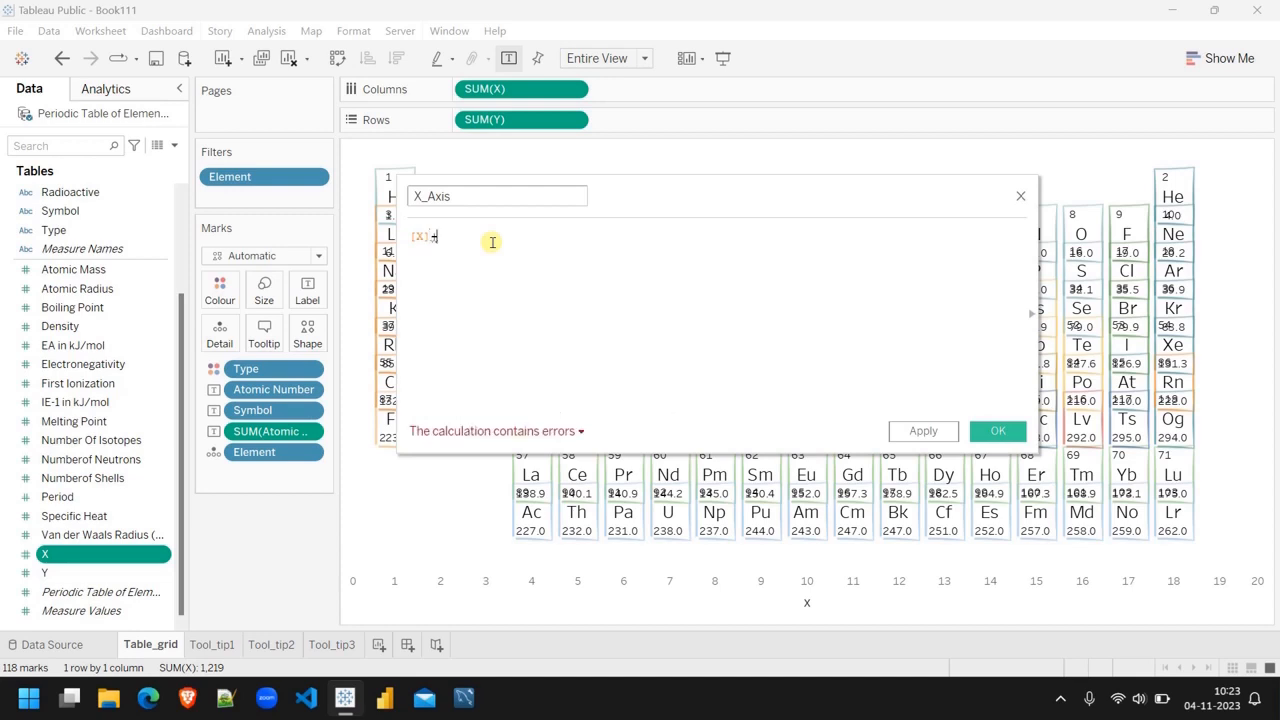
text(3)
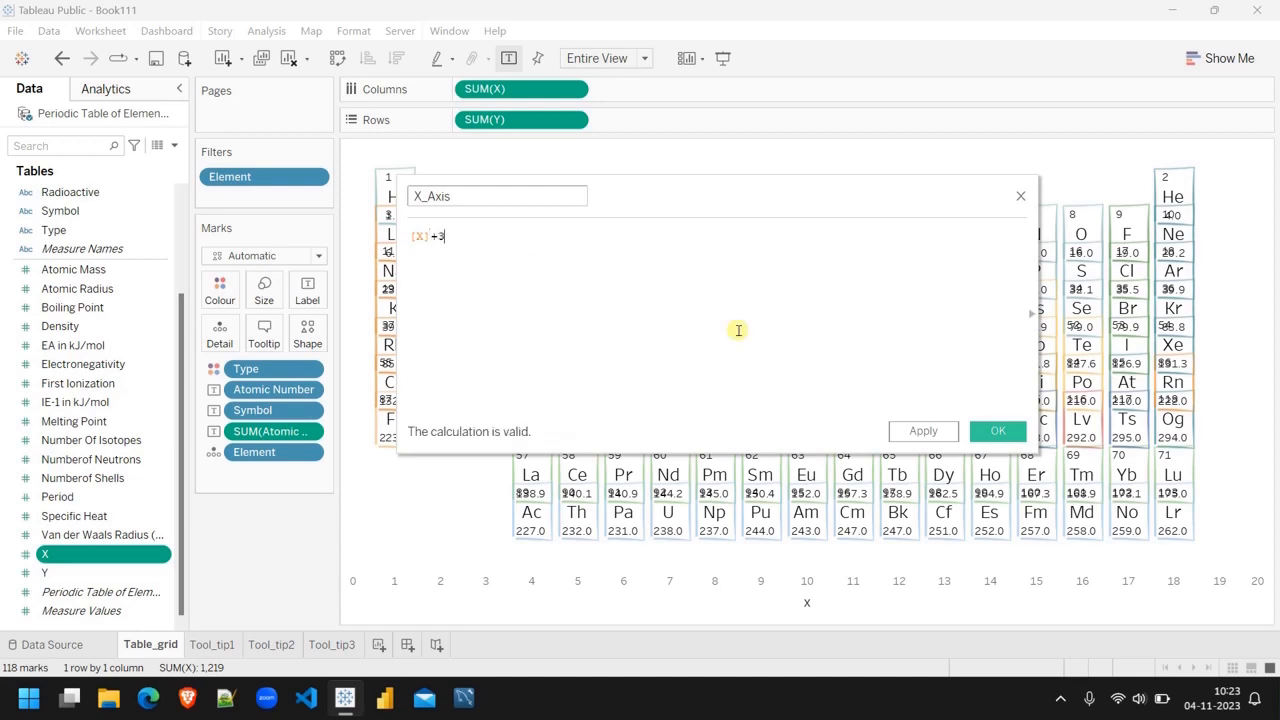
click(997, 438)
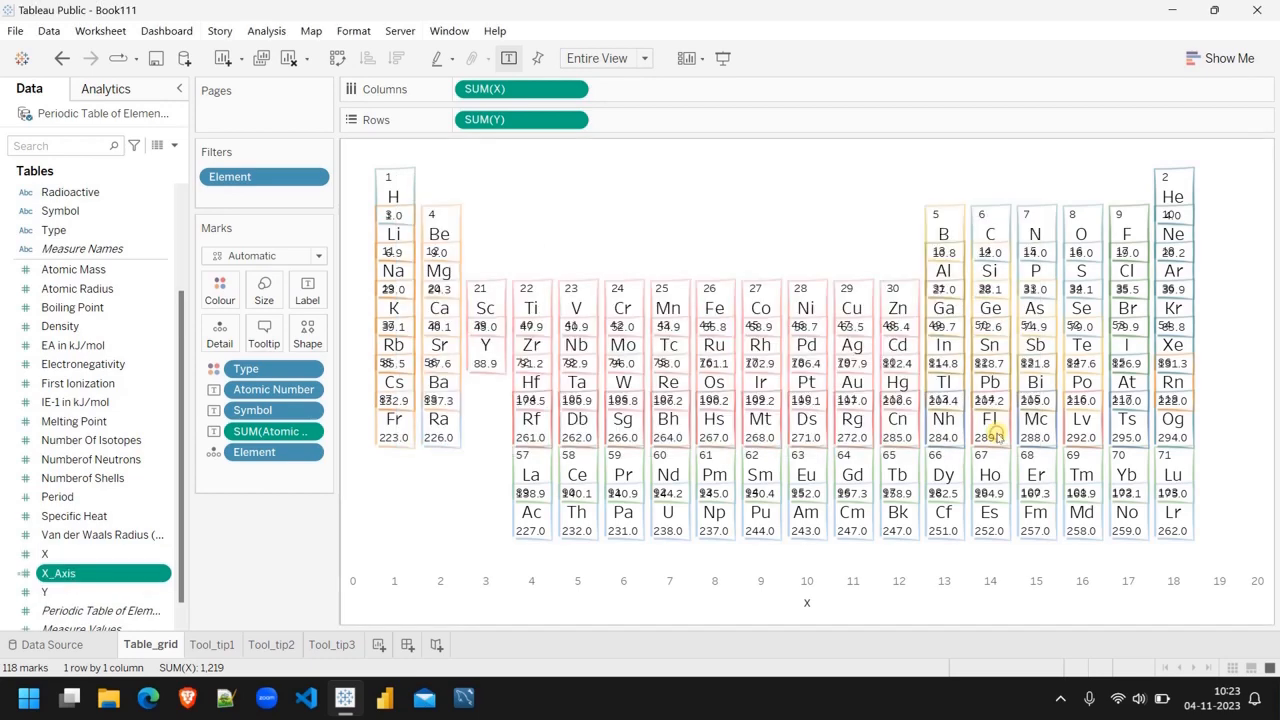
Step: Replace SUM(X) on the Columns shelf with the X_Axis calculated field
drag(531, 90, 300, 566)
click(88, 573)
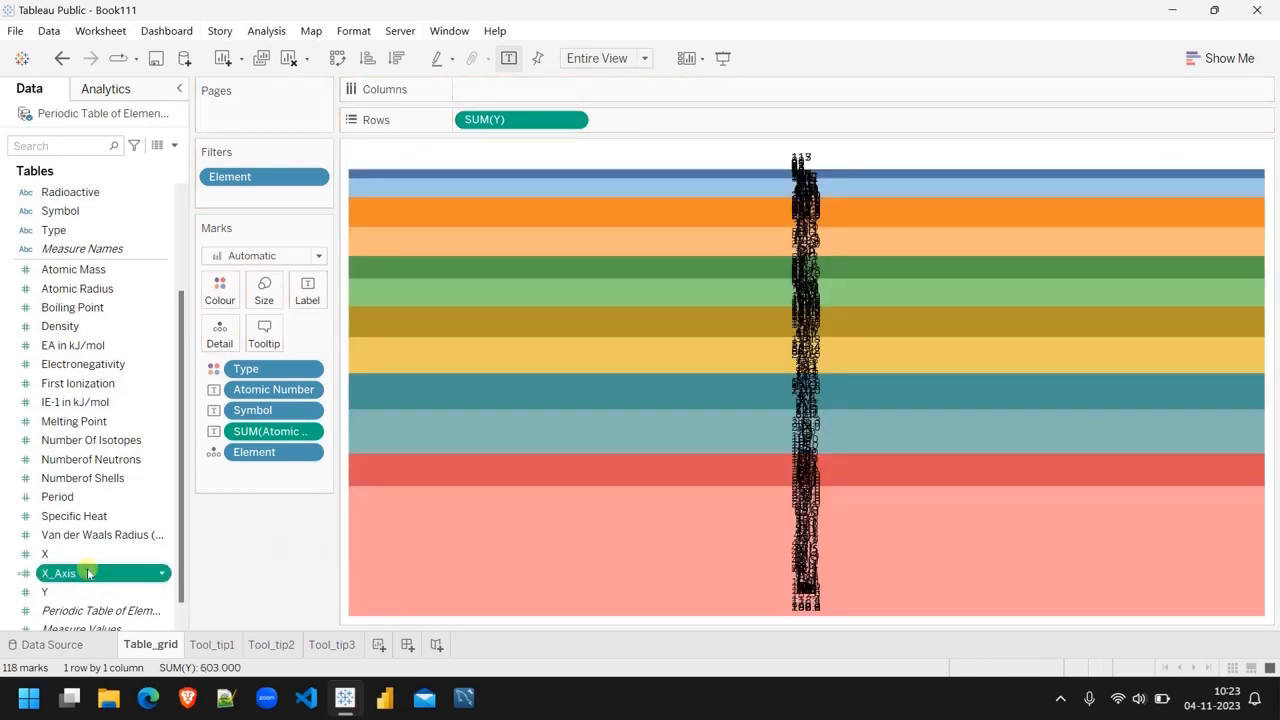
drag(88, 573, 520, 95)
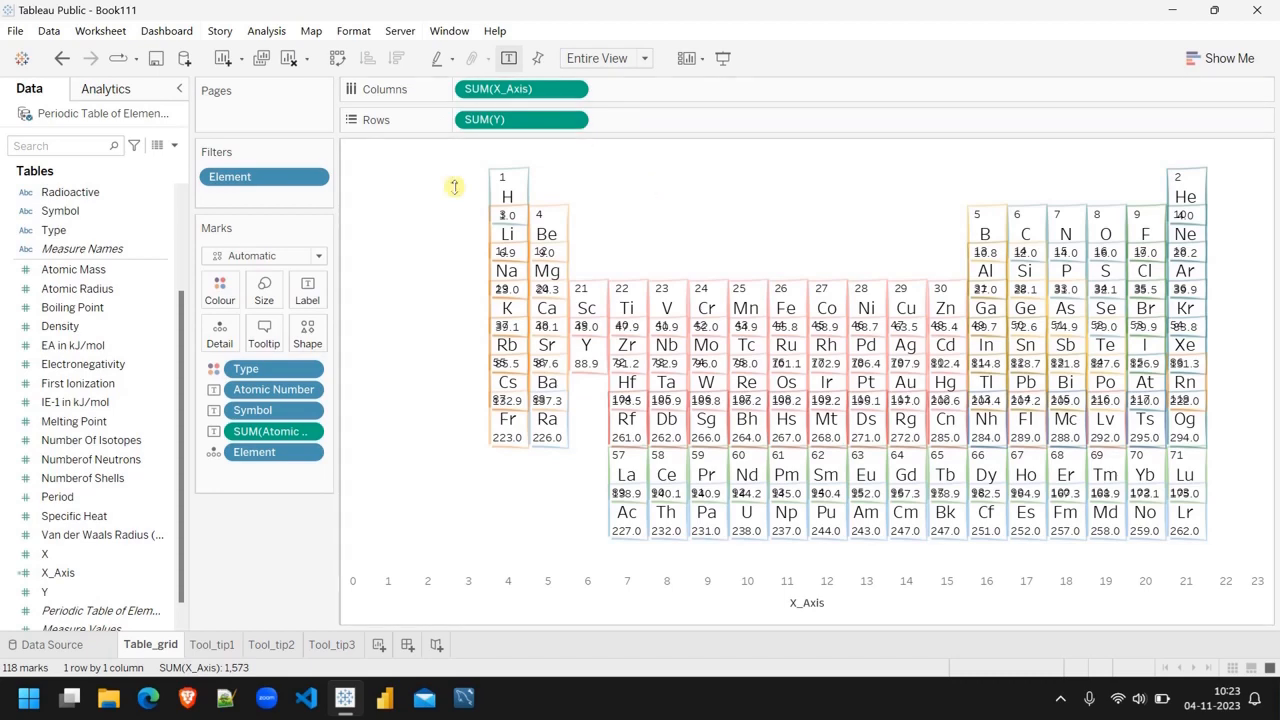
Step: Edit the X_Axis formula to [X]+.3 and check the grid's horizontal alignment in presentation mode
click(87, 580)
right_click(87, 578)
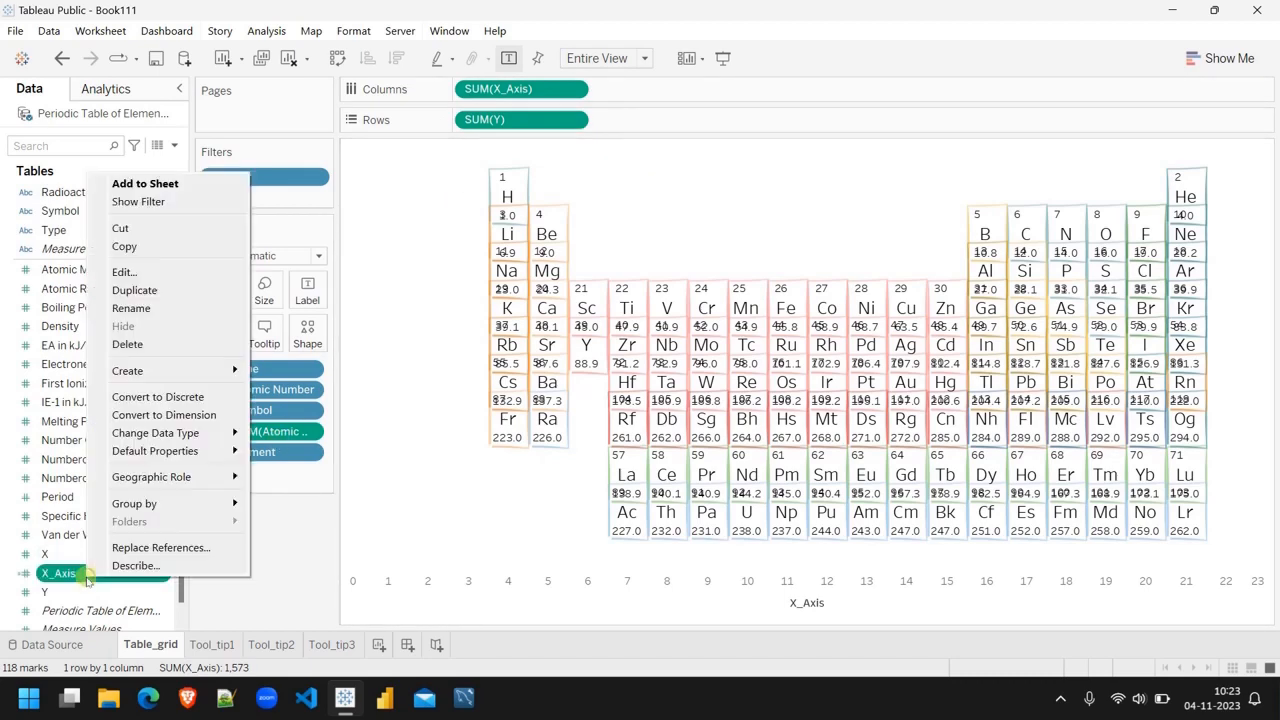
click(155, 272)
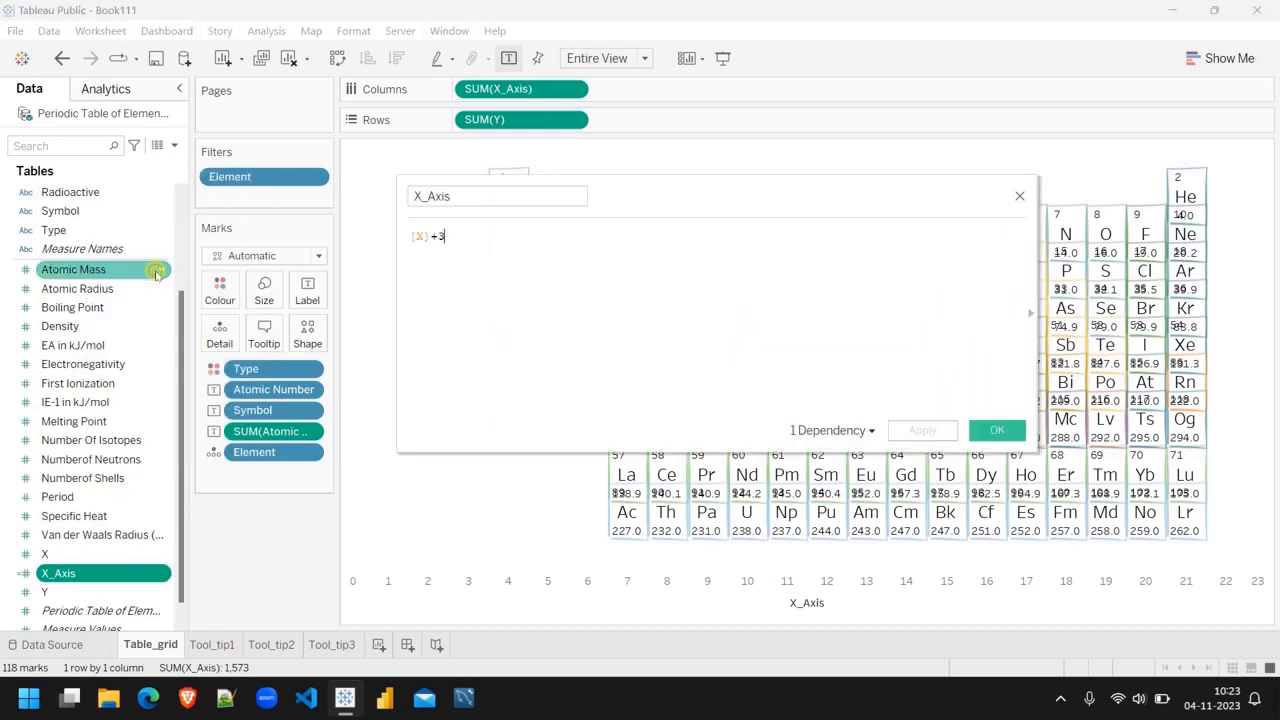
click(437, 235)
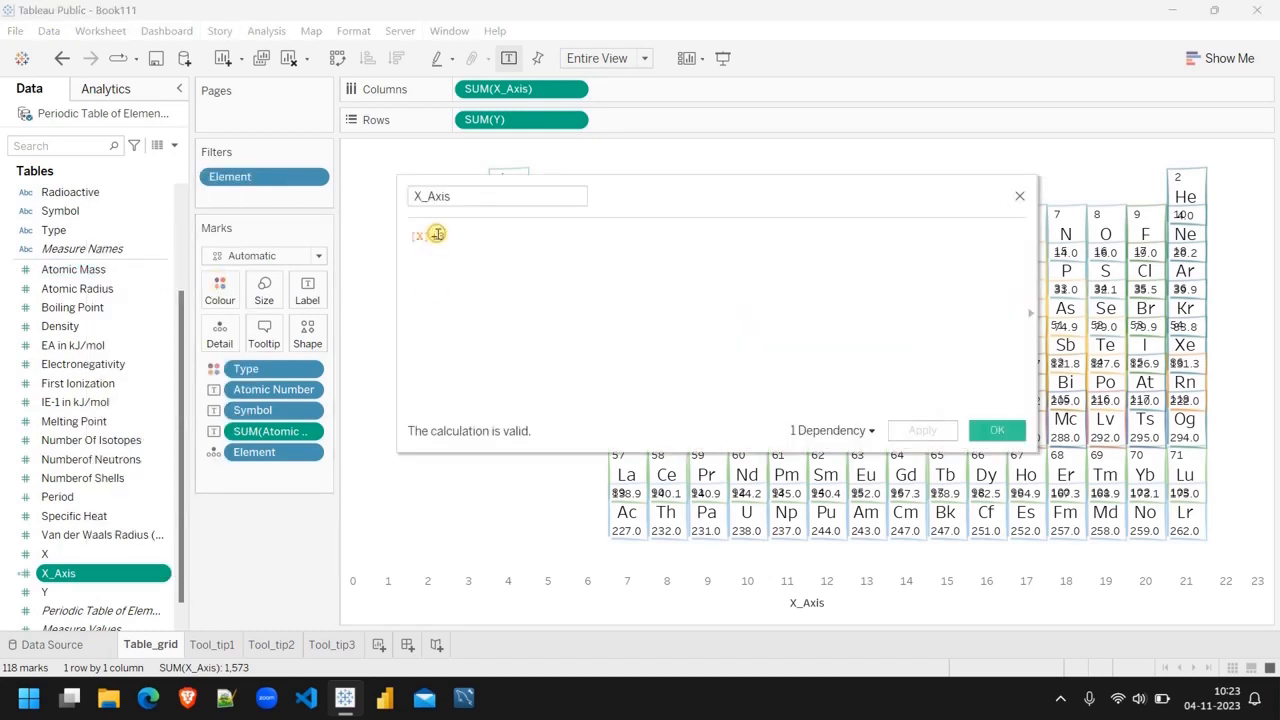
text(.3)
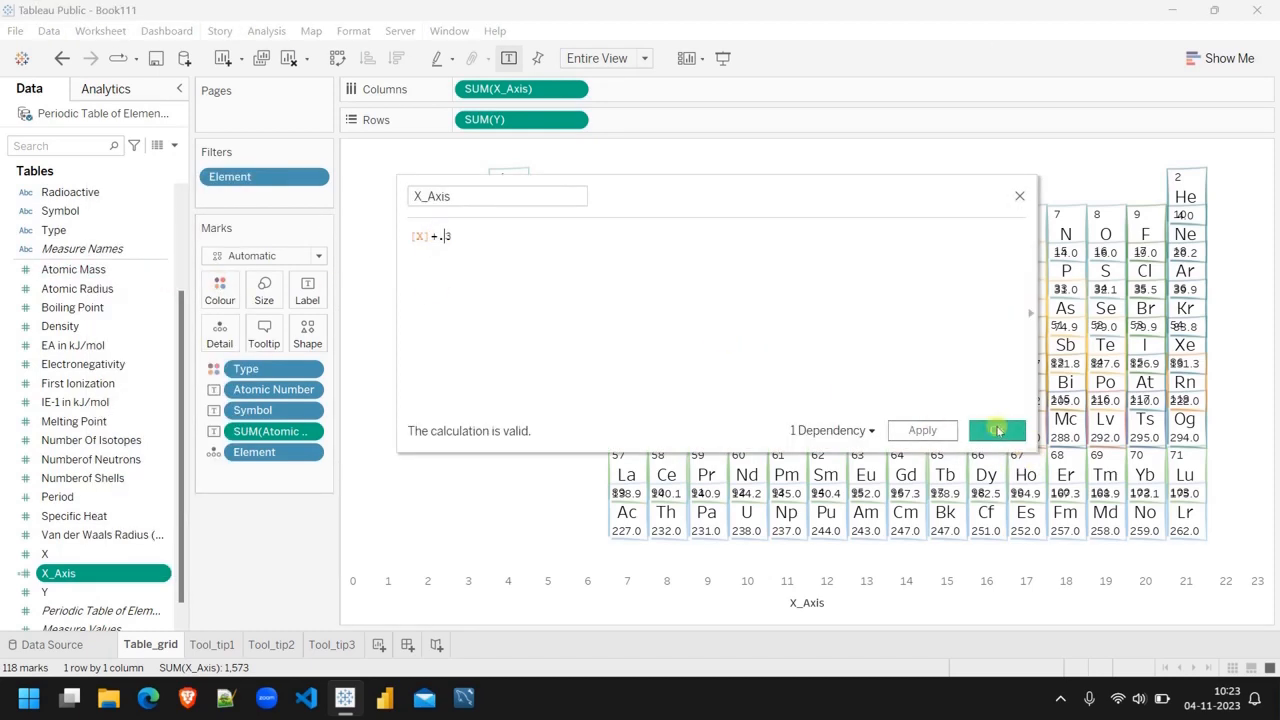
click(996, 430)
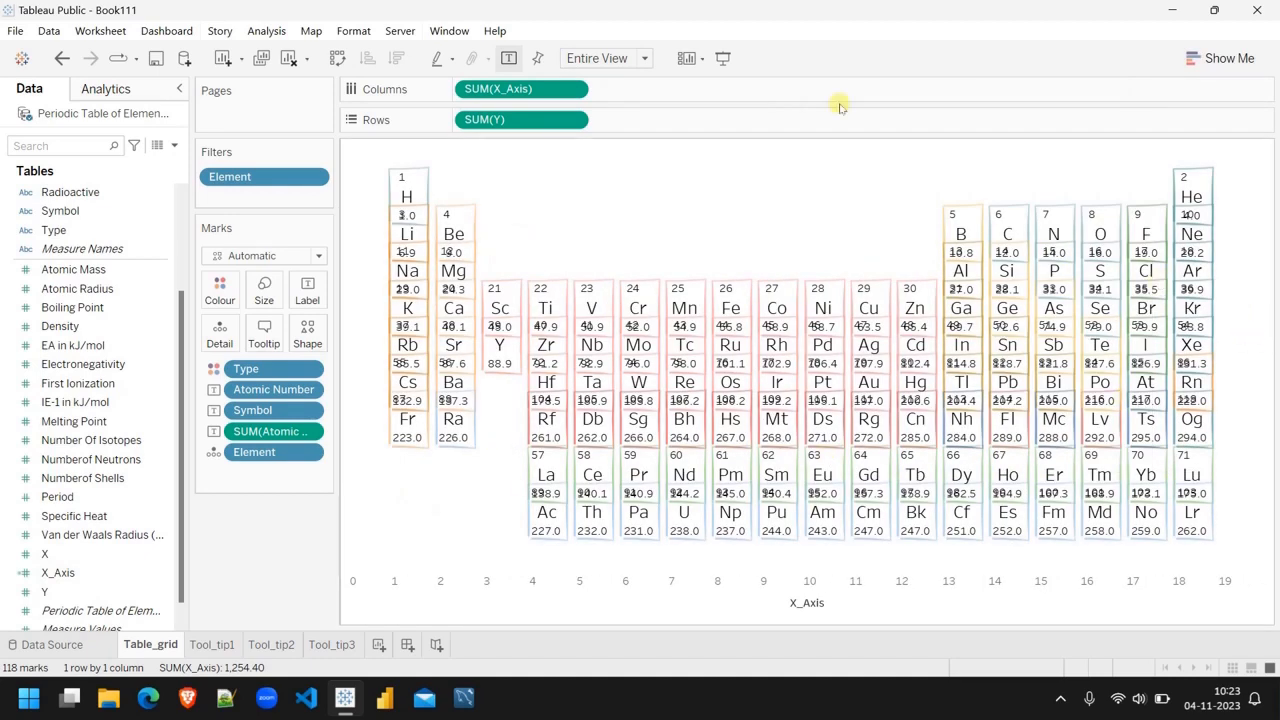
click(722, 58)
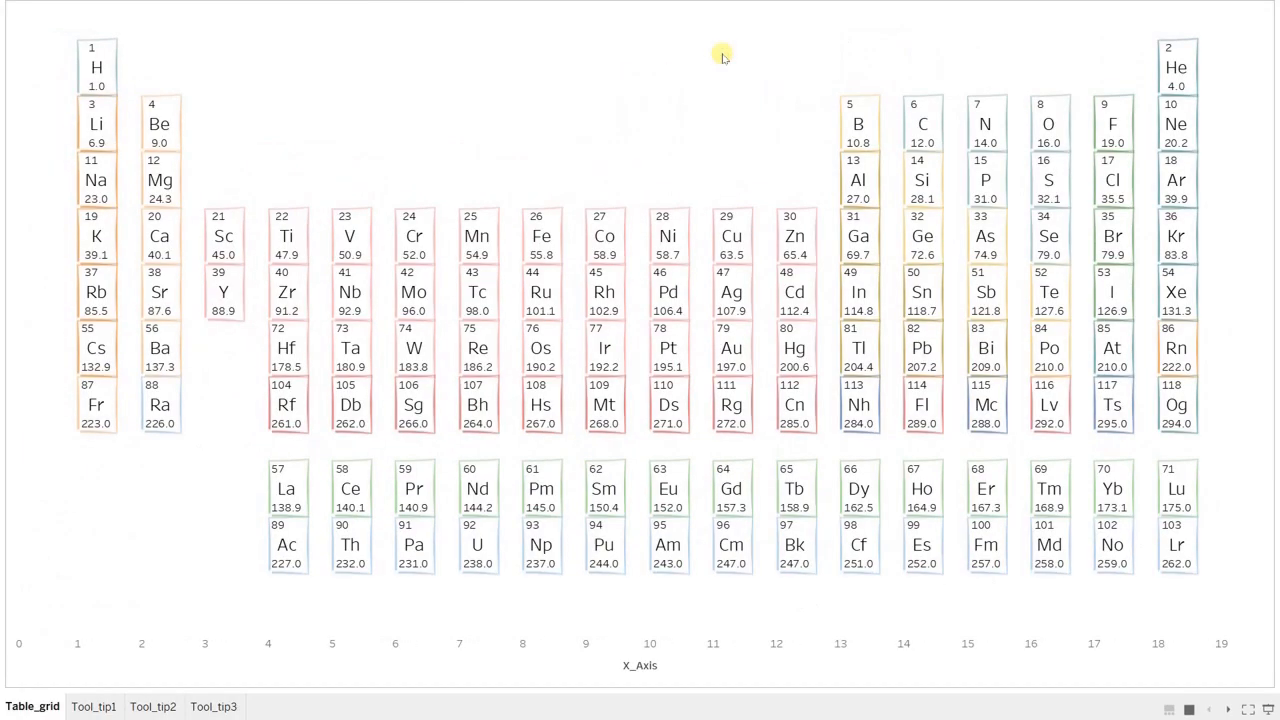
key(Escape)
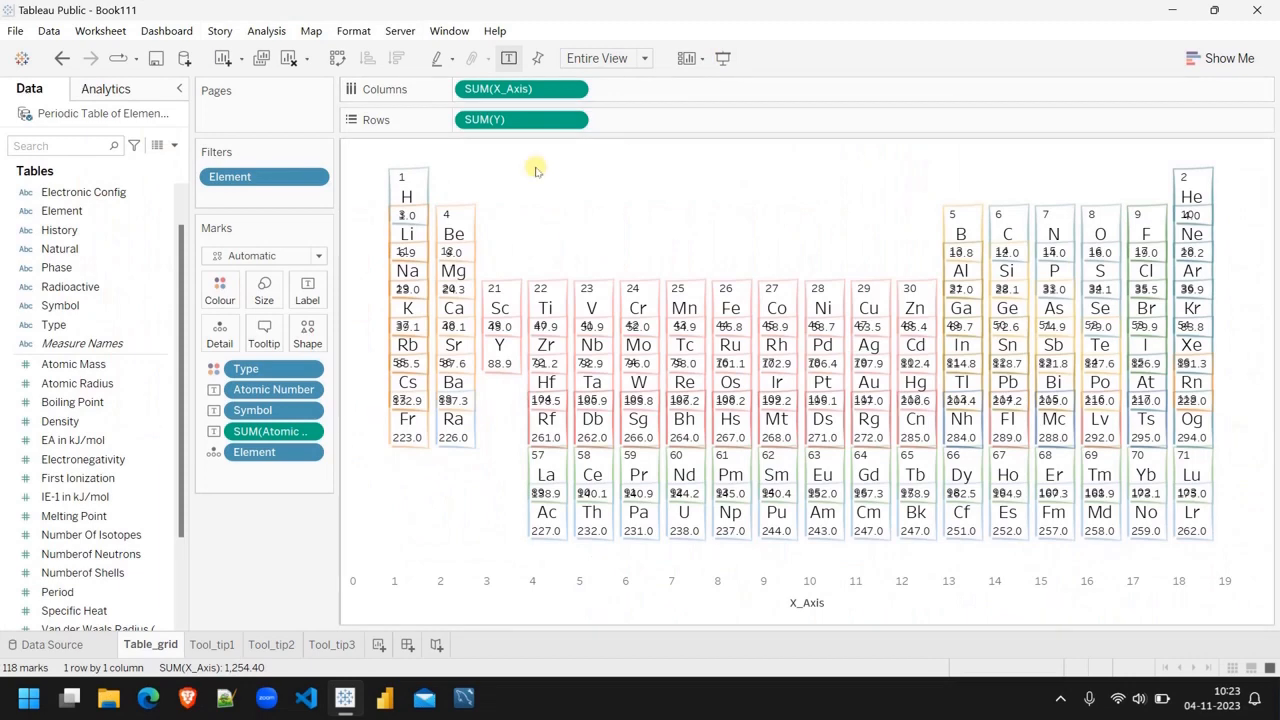
Step: Set the X_Axis formula to [X]+.45 and preview the shifted element boxes in presentation mode
scroll(100, 534, down, 3)
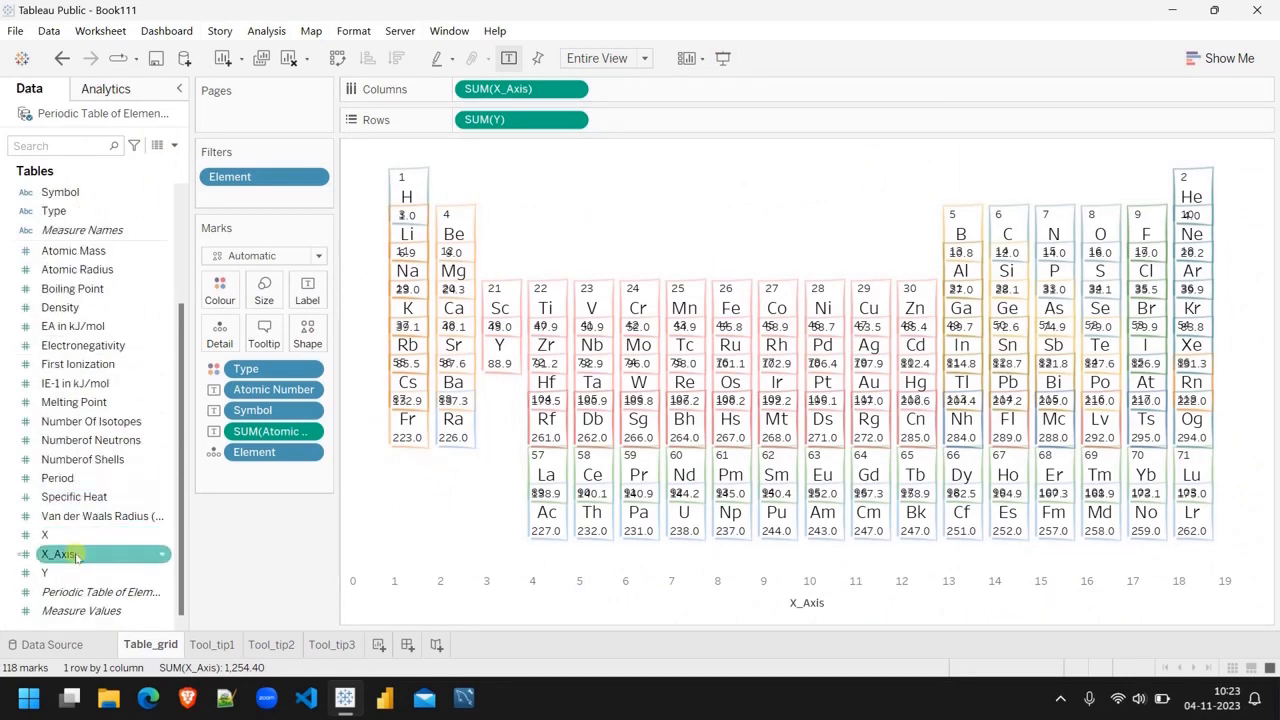
right_click(76, 556)
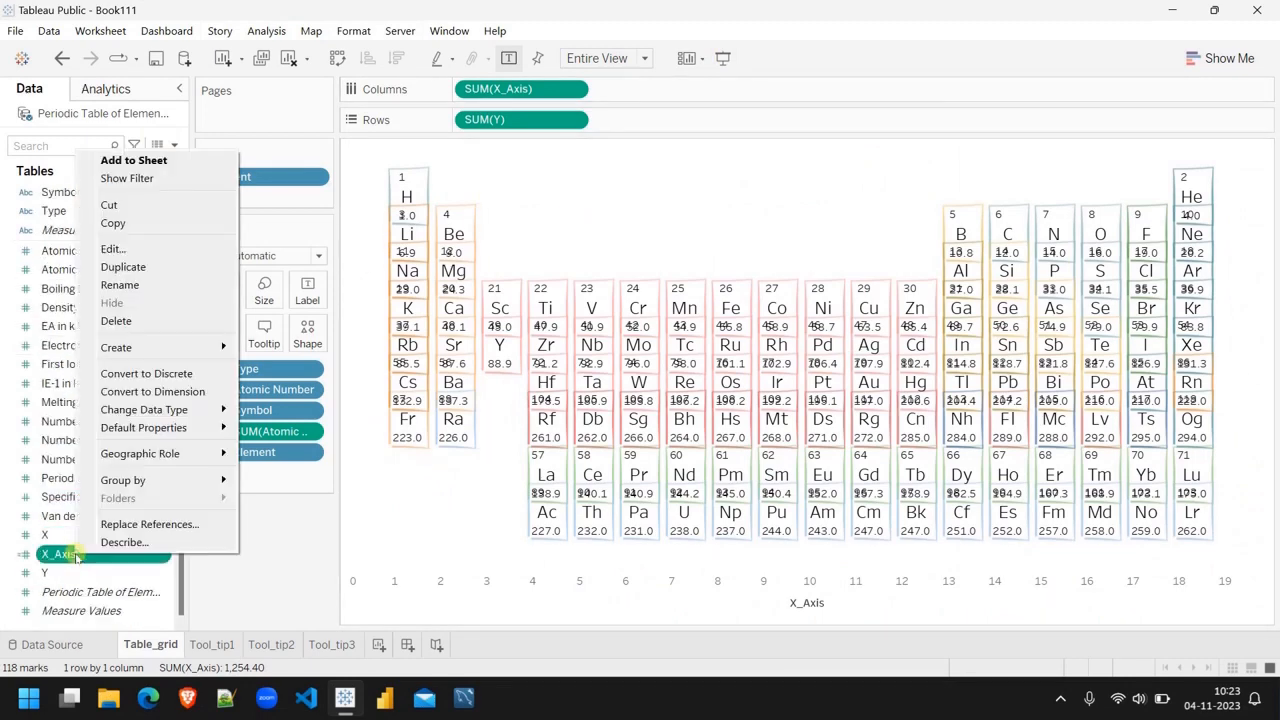
click(152, 249)
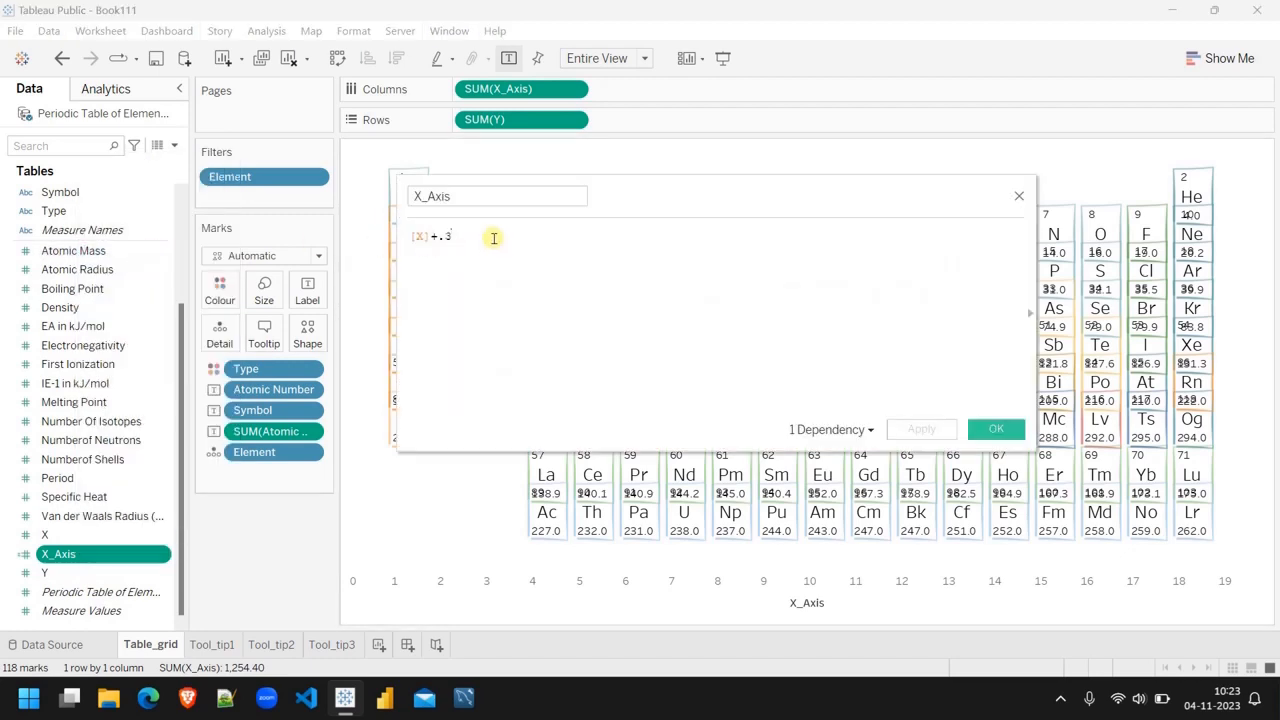
key(BackSpace)
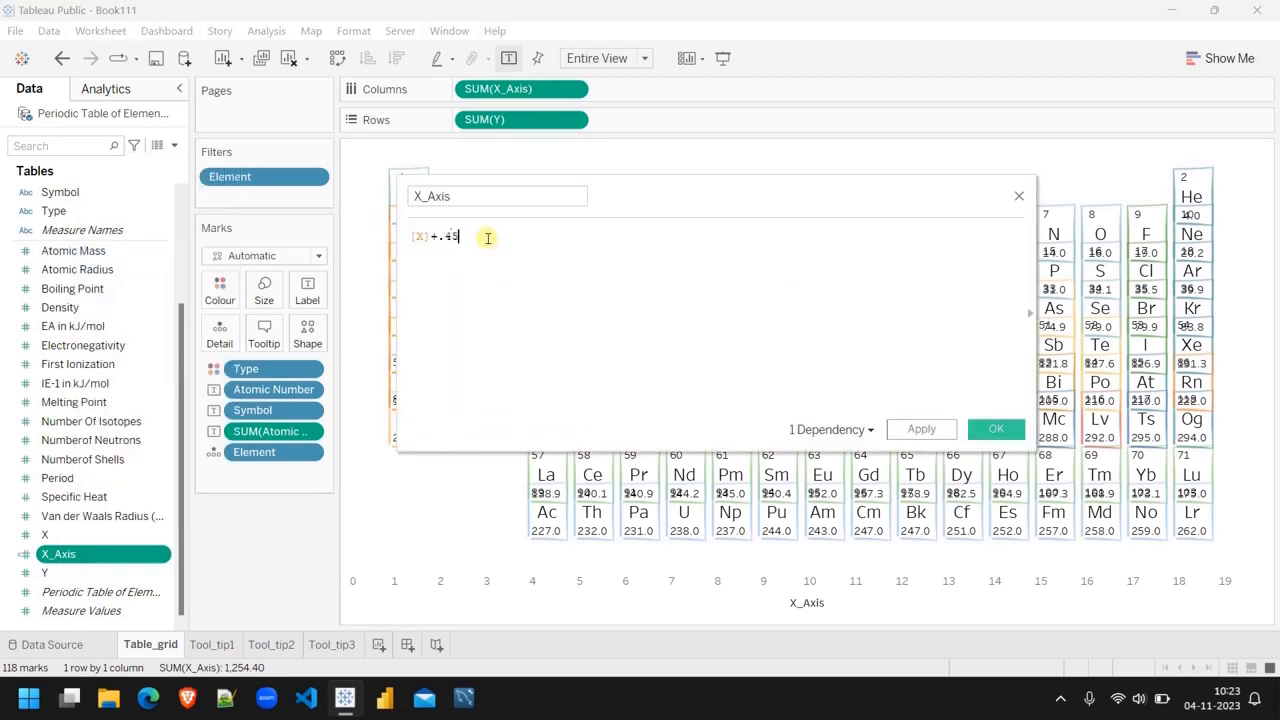
click(983, 428)
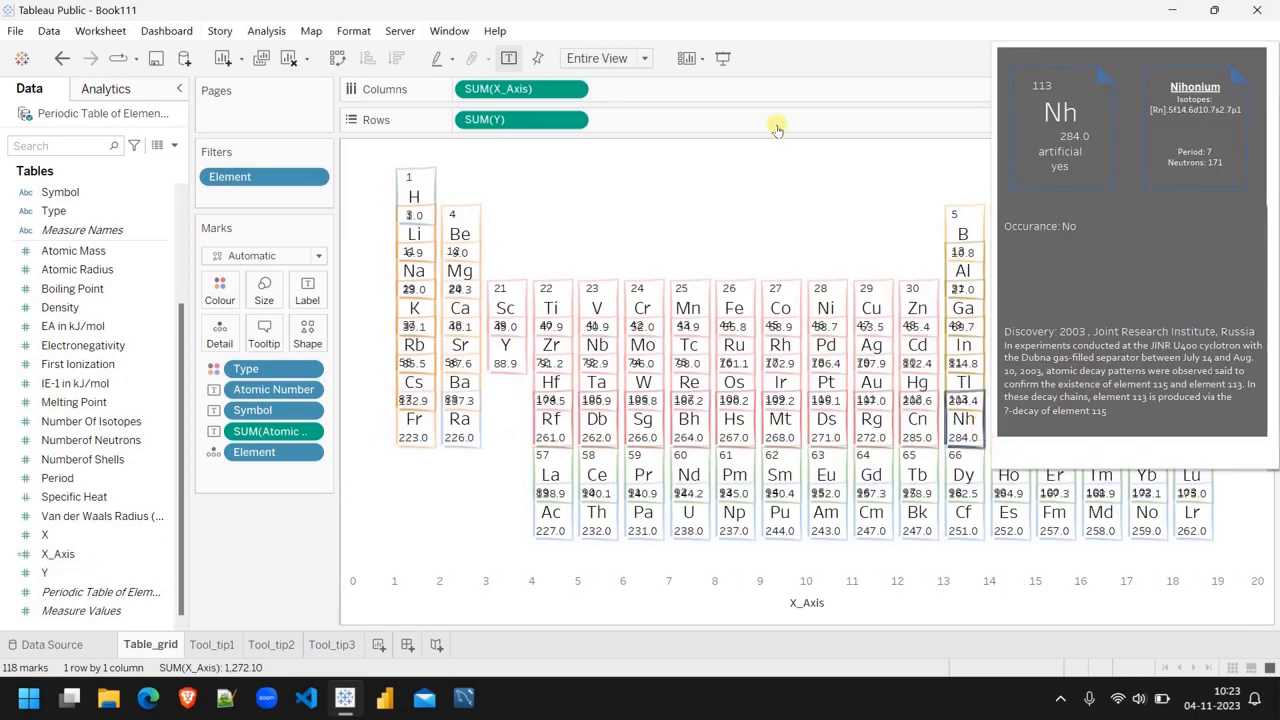
click(722, 57)
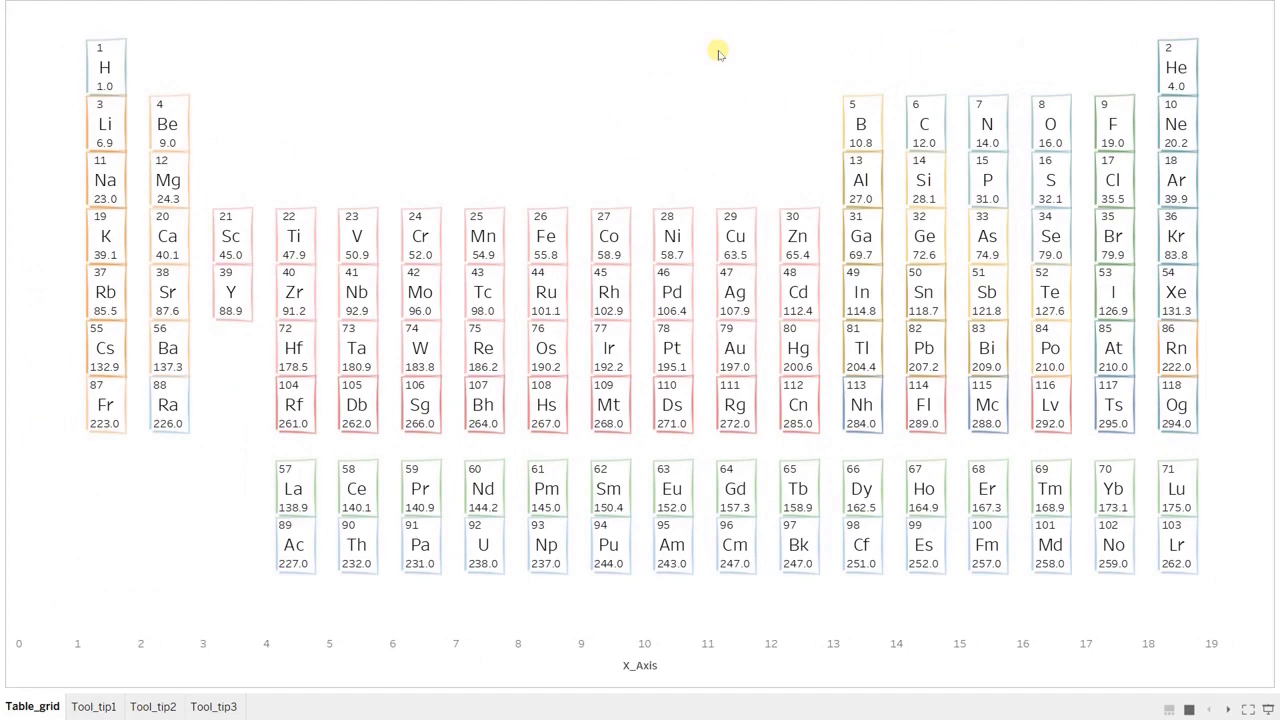
key(Escape)
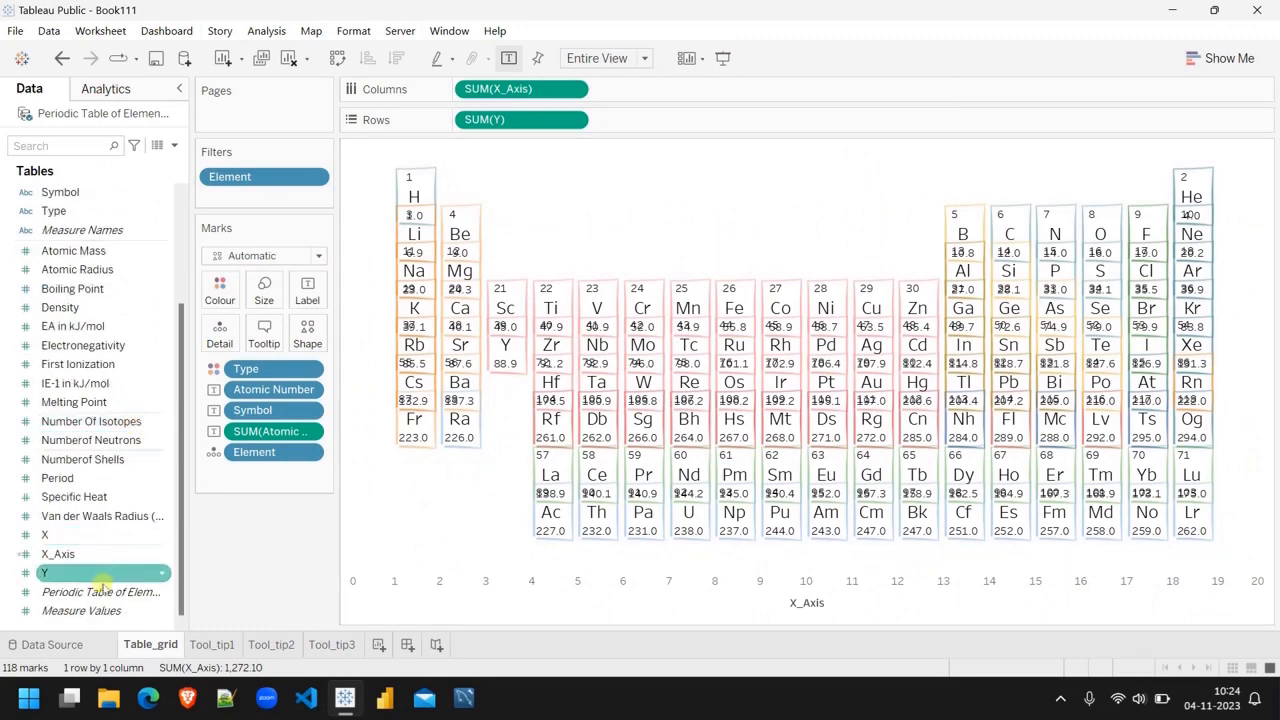
Step: Fine-tune the X_Axis formula to [X]+.425 and preview Table_grid in presentation mode
click(86, 554)
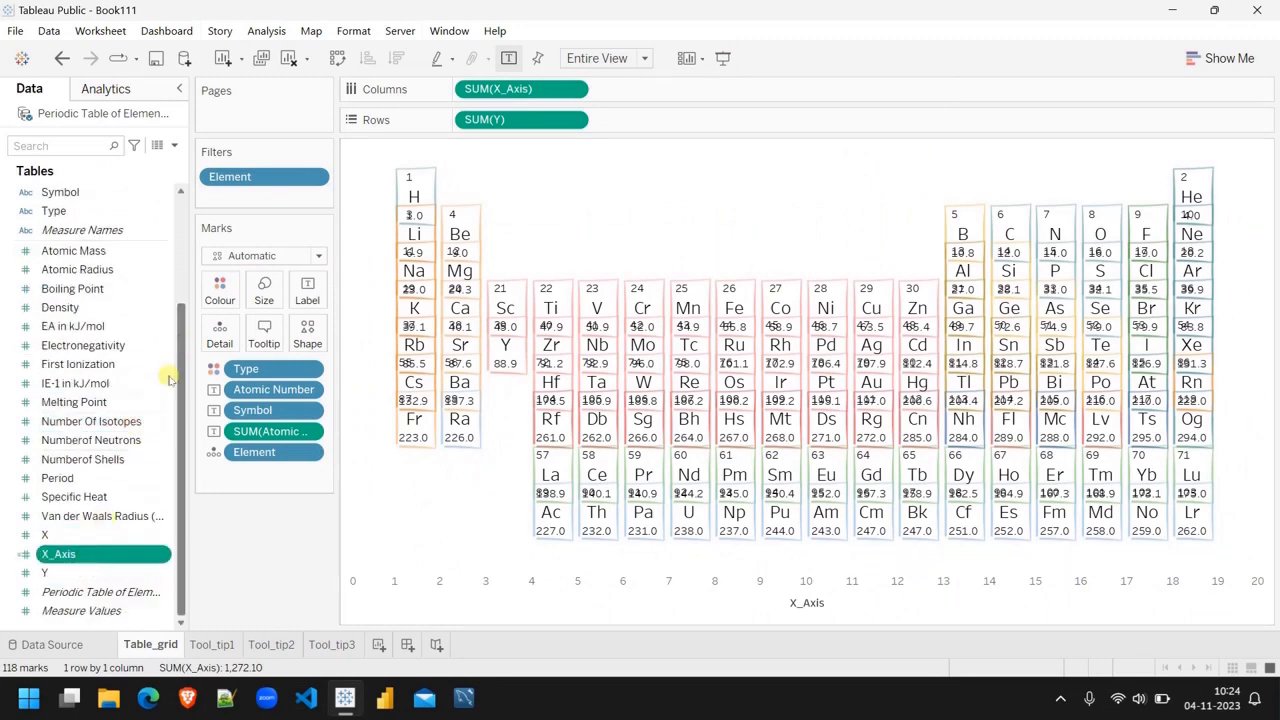
right_click(118, 554)
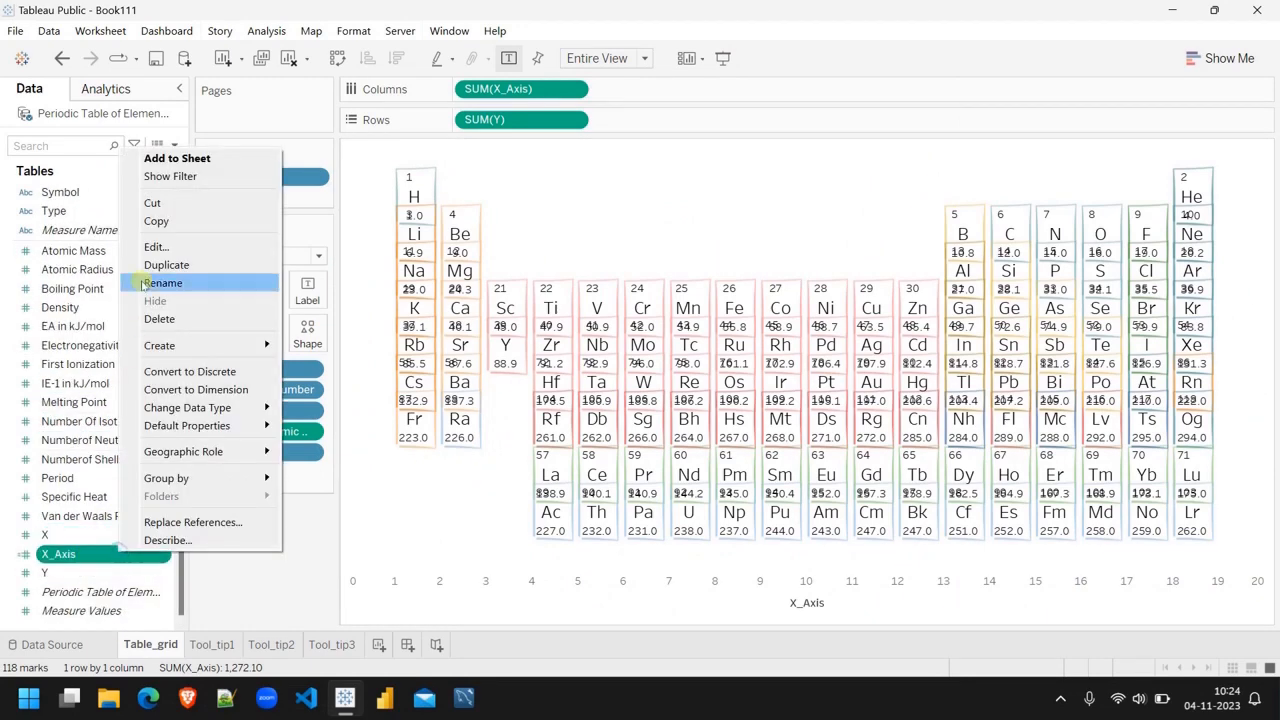
click(183, 249)
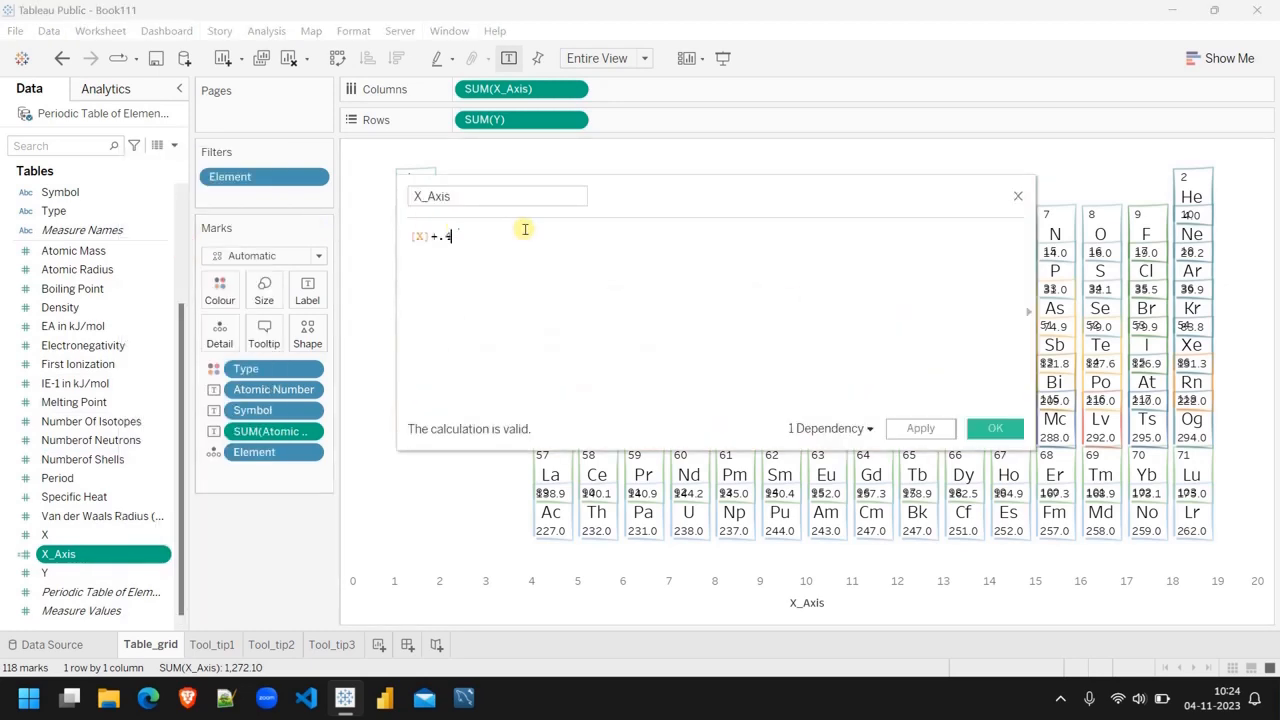
text(25)
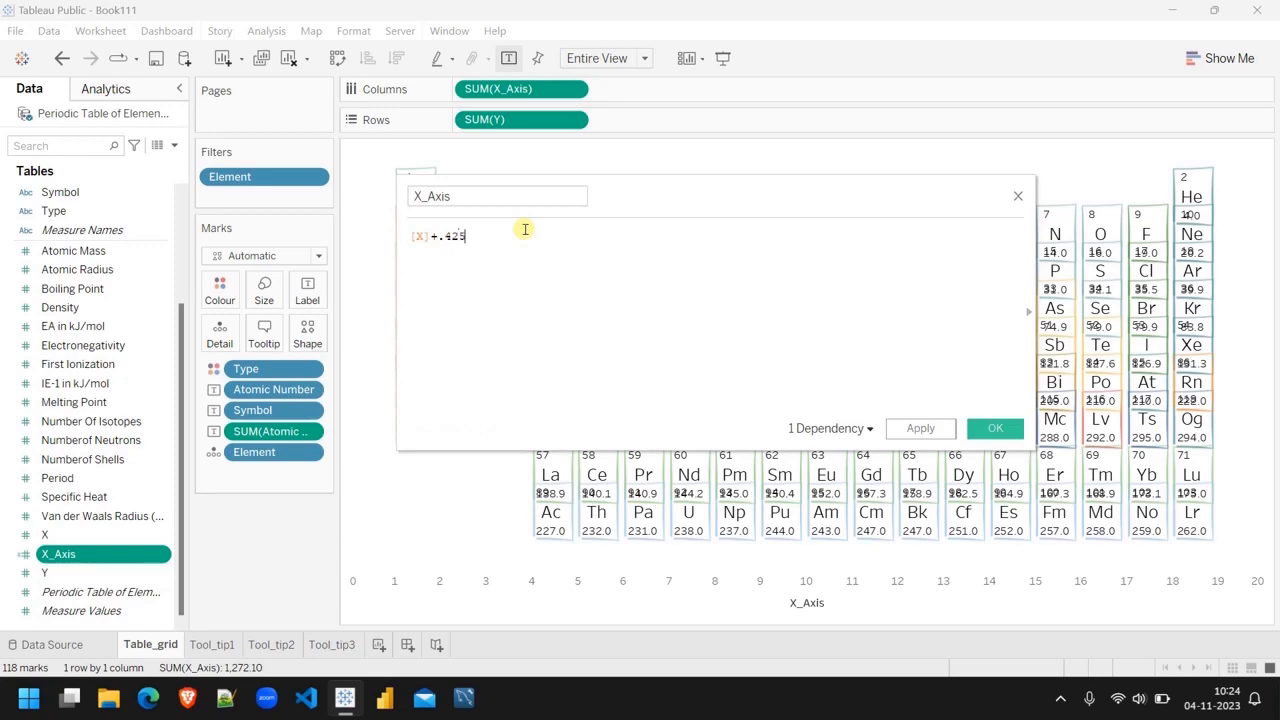
click(992, 428)
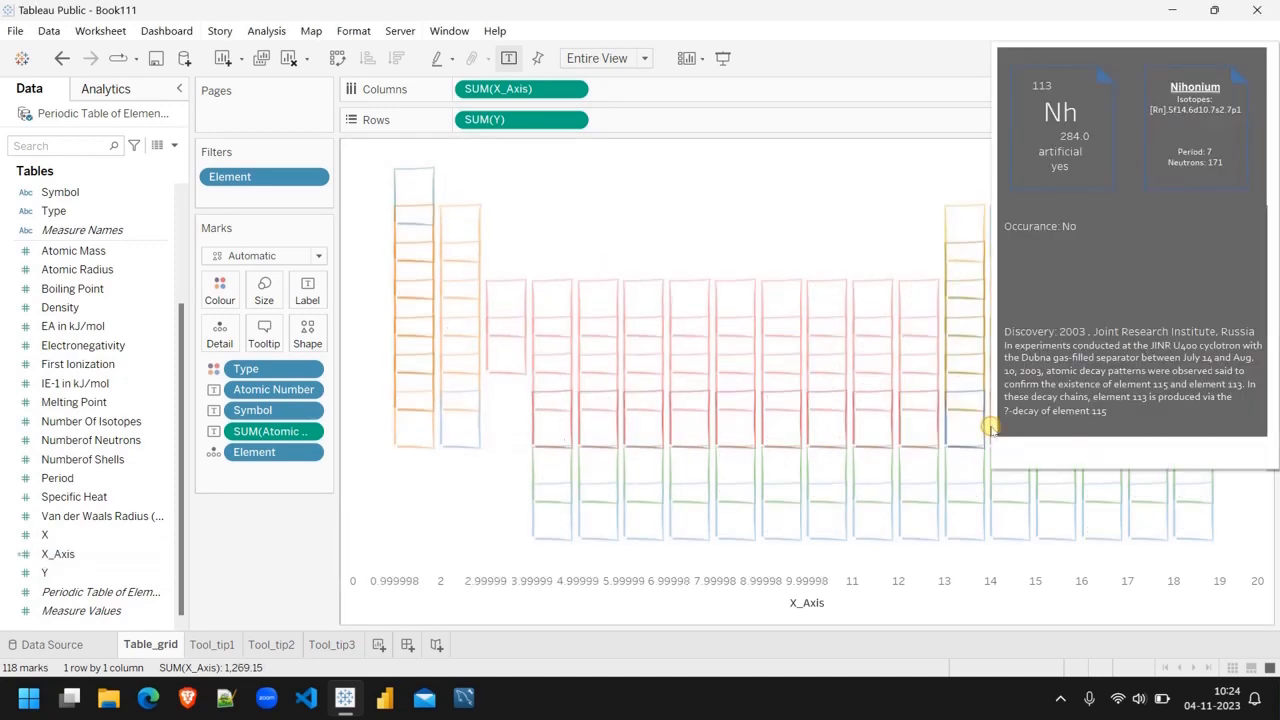
click(723, 58)
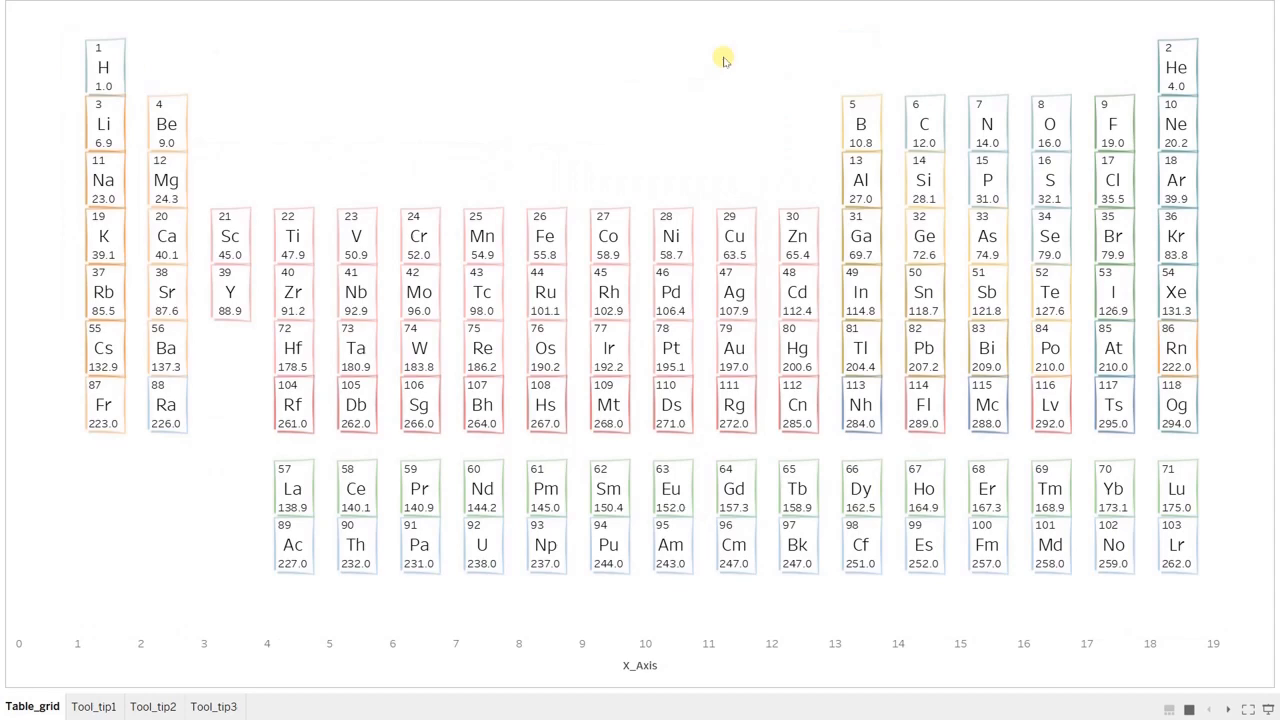
key(Escape)
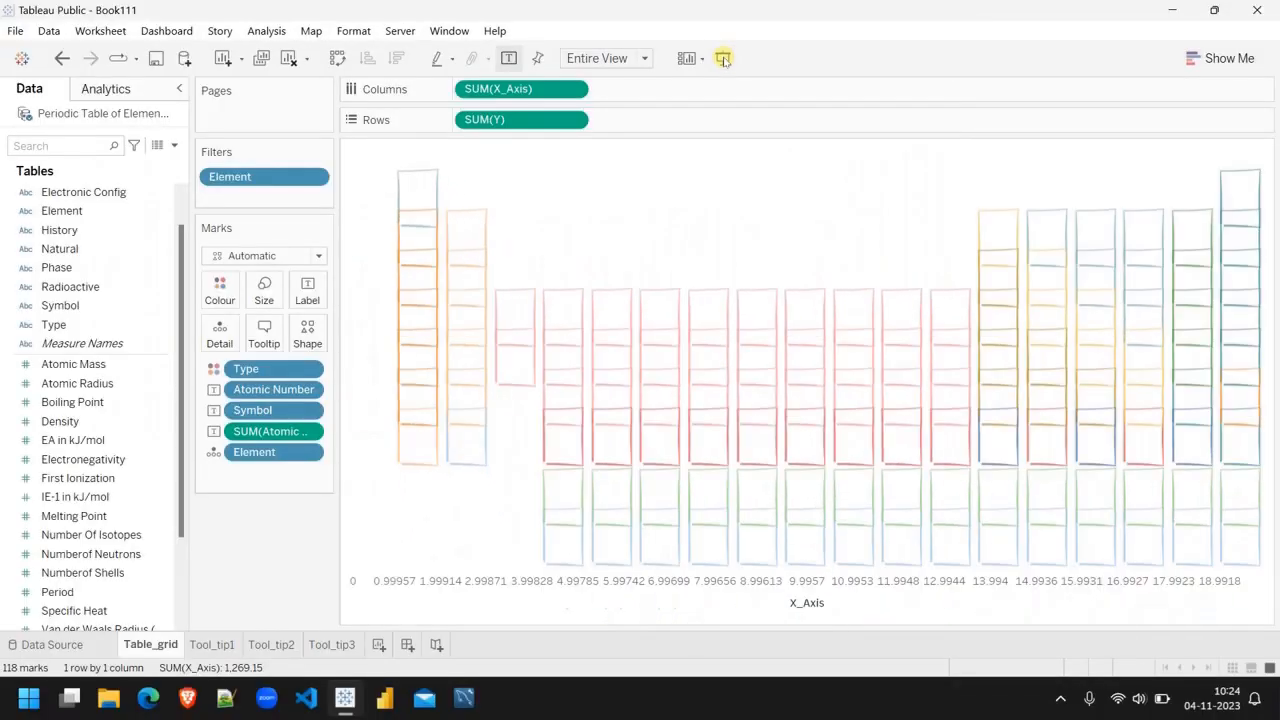
Step: Hide the X_Axis header below the periodic table grid
right_click(545, 594)
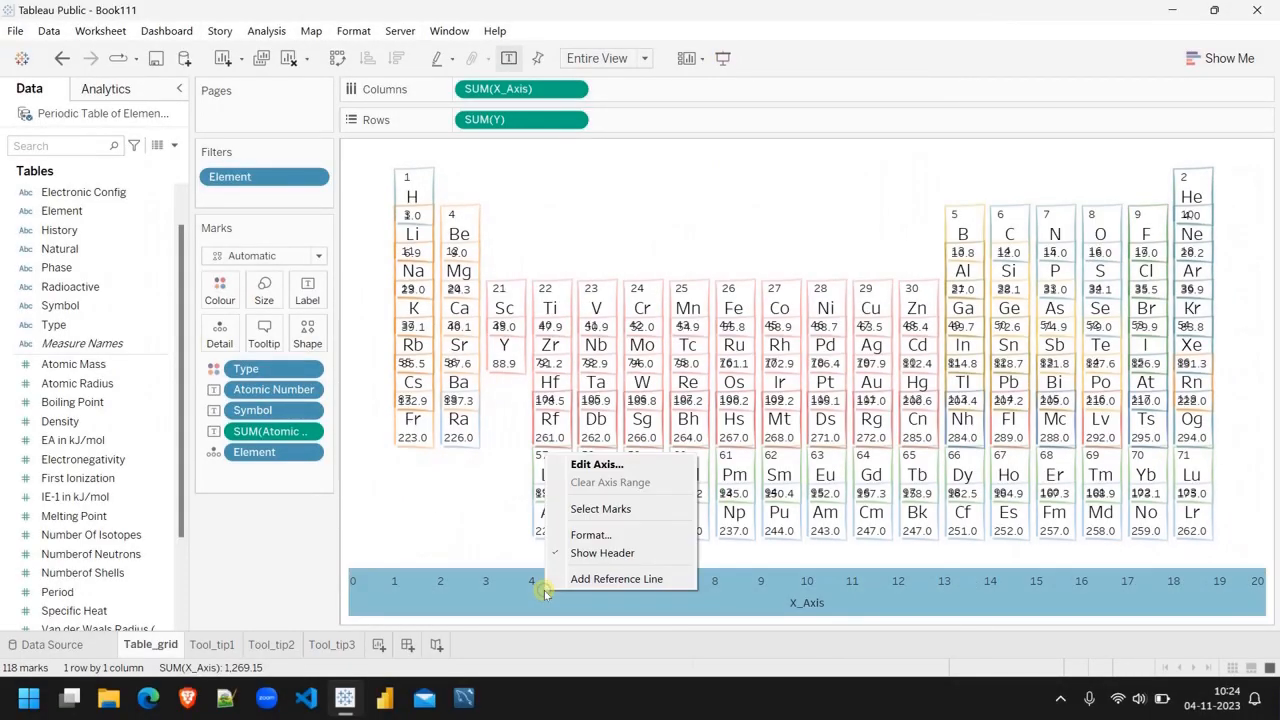
click(609, 556)
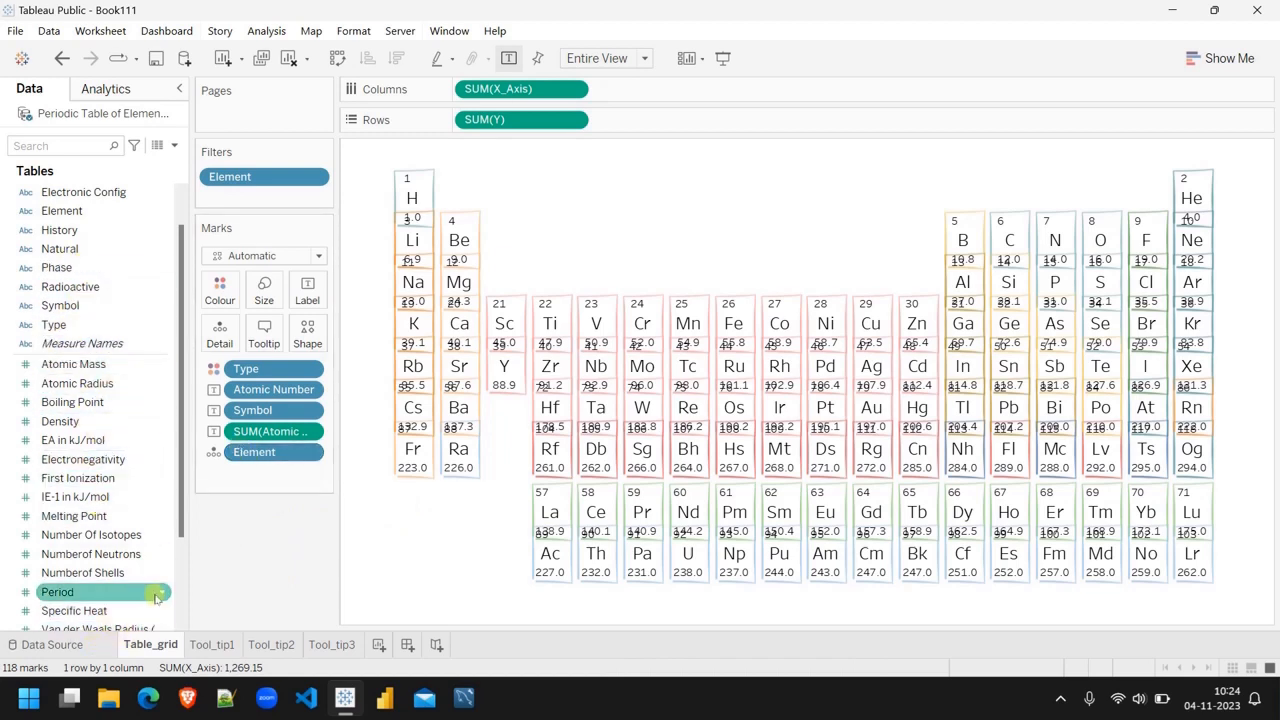
Step: In the data source, give the Phase field's artificial and gas members the aliases Artificial and Gas
click(52, 645)
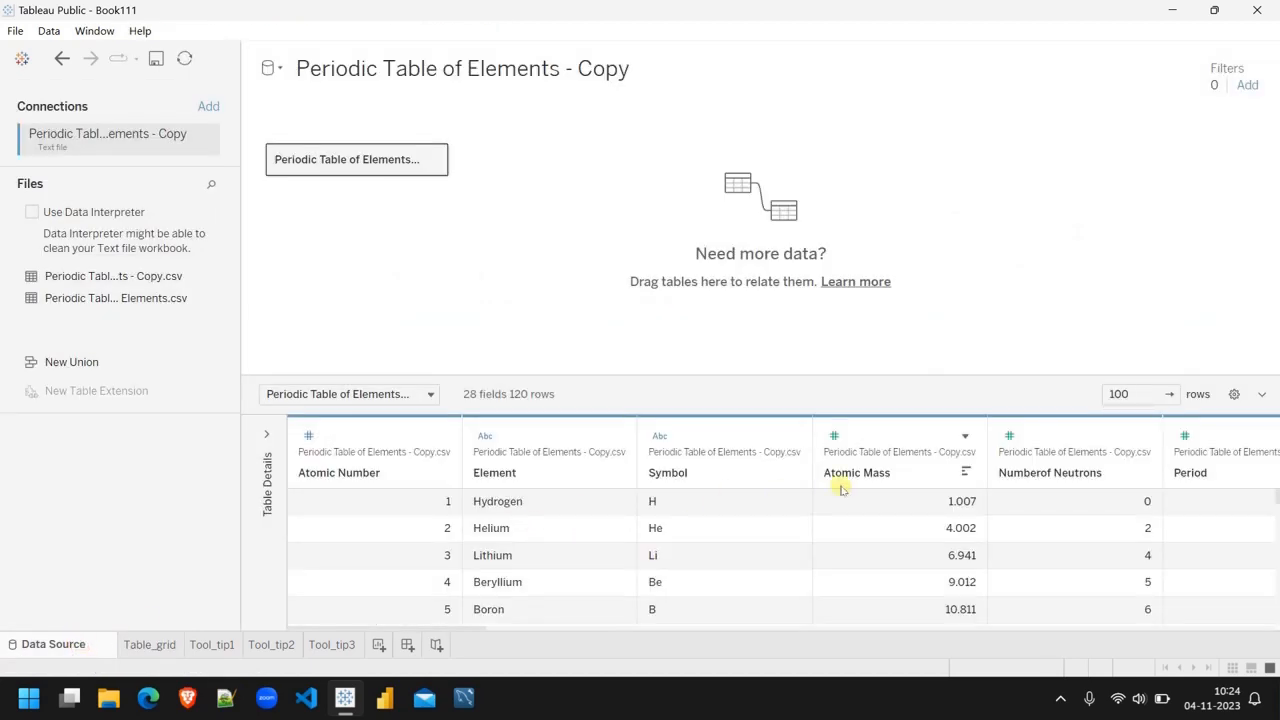
scroll(871, 528, right, 6)
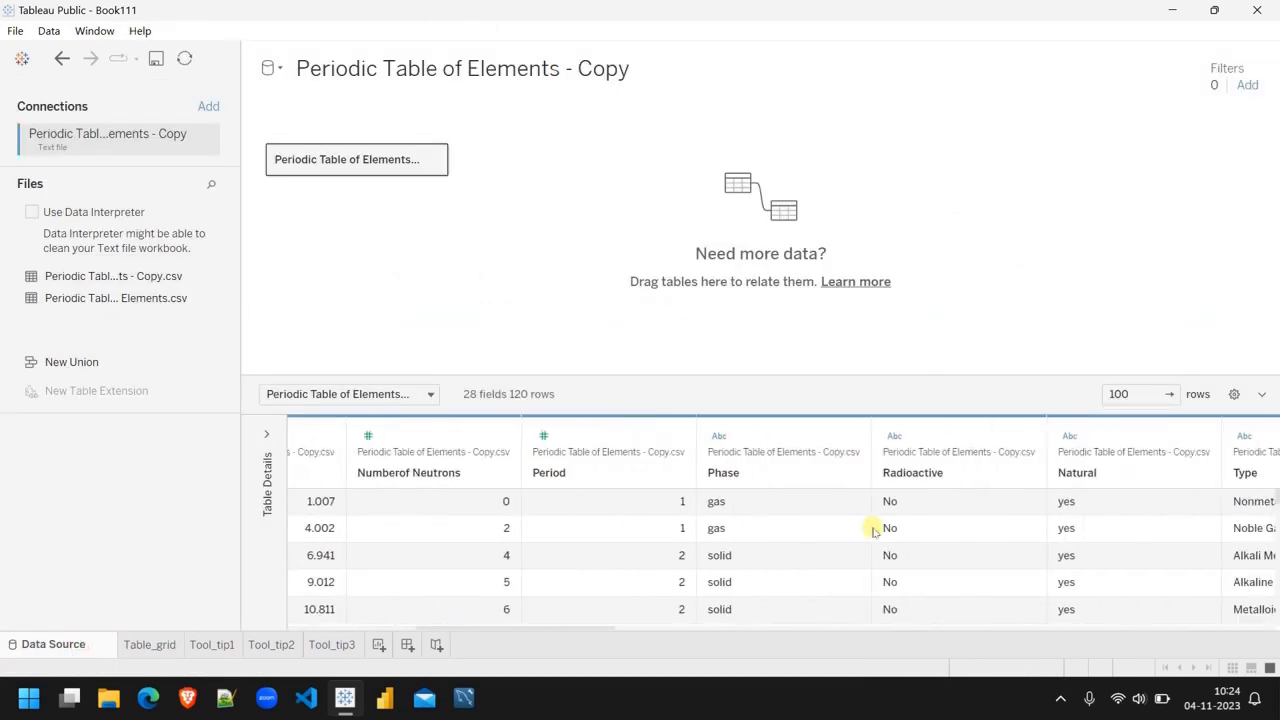
click(850, 437)
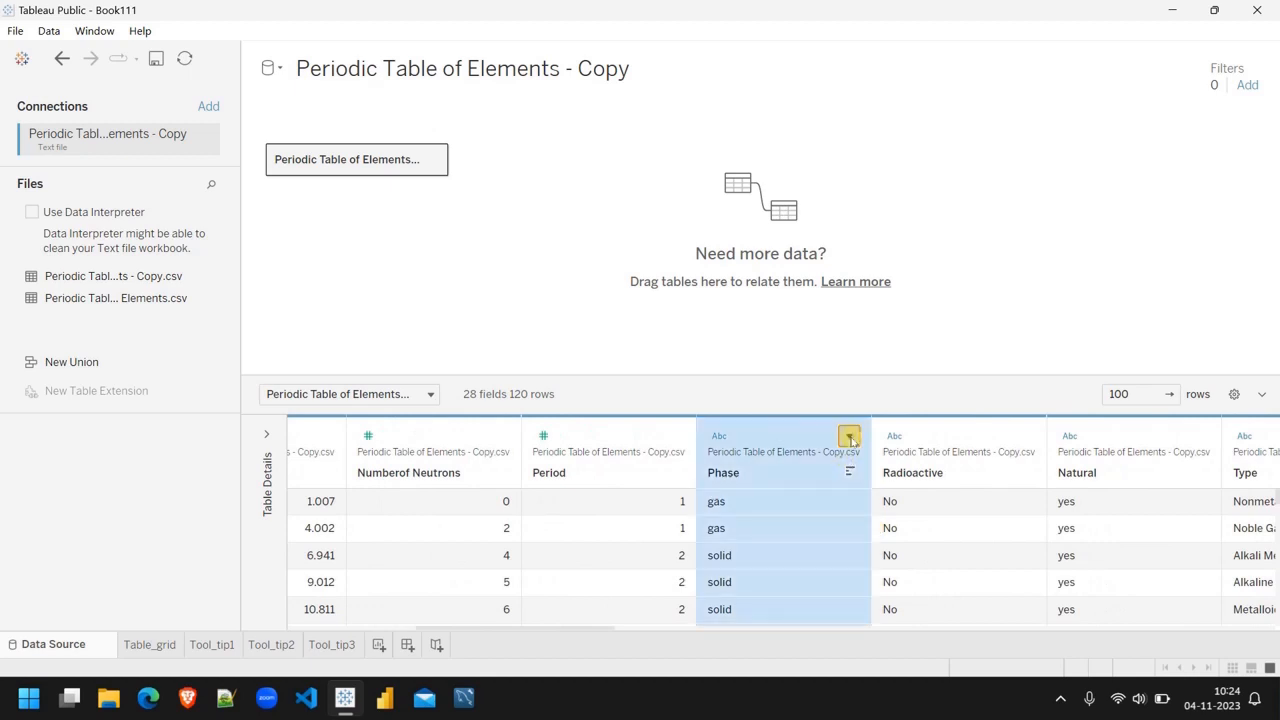
click(890, 287)
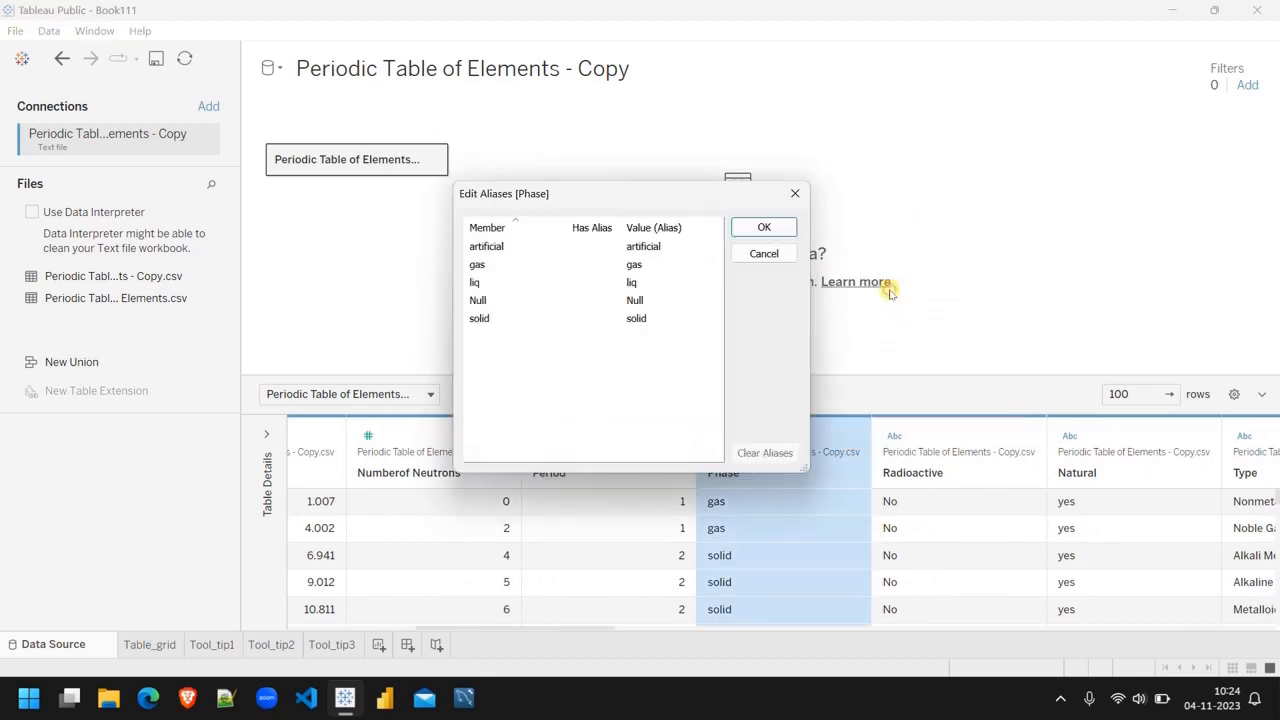
double_click(650, 246)
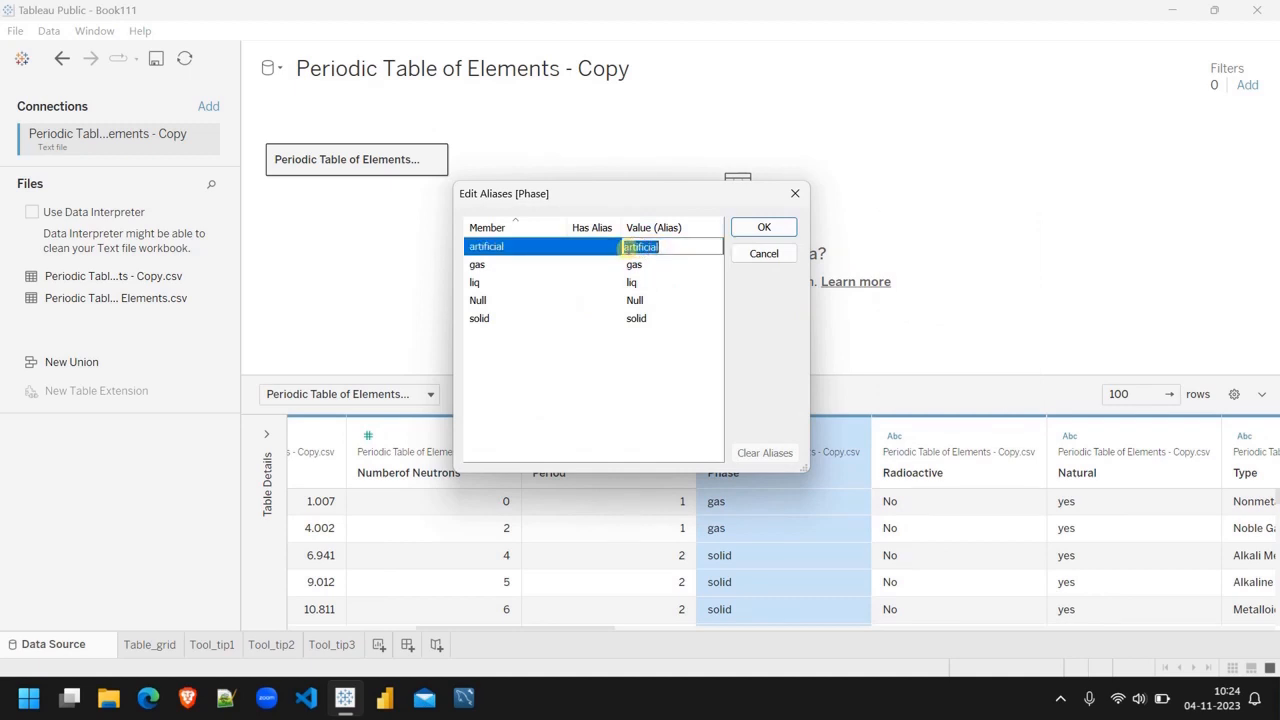
click(629, 247)
key(Delete)
text(A)
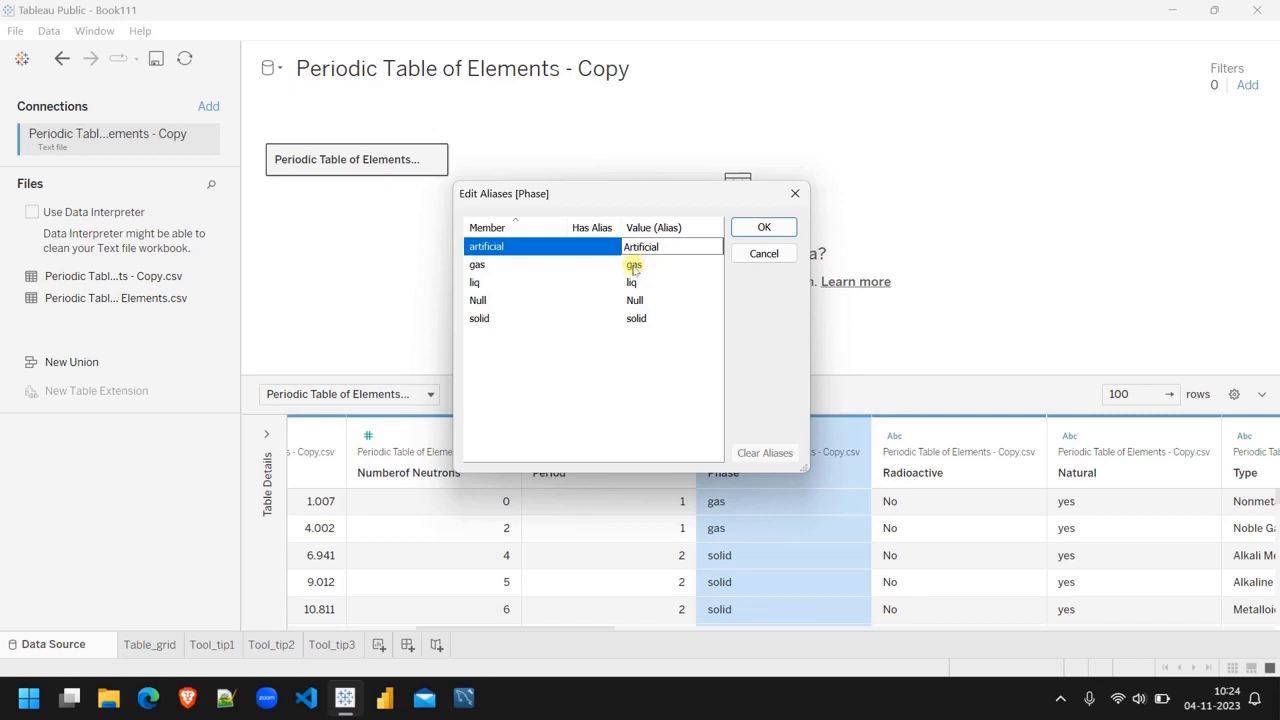
double_click(633, 265)
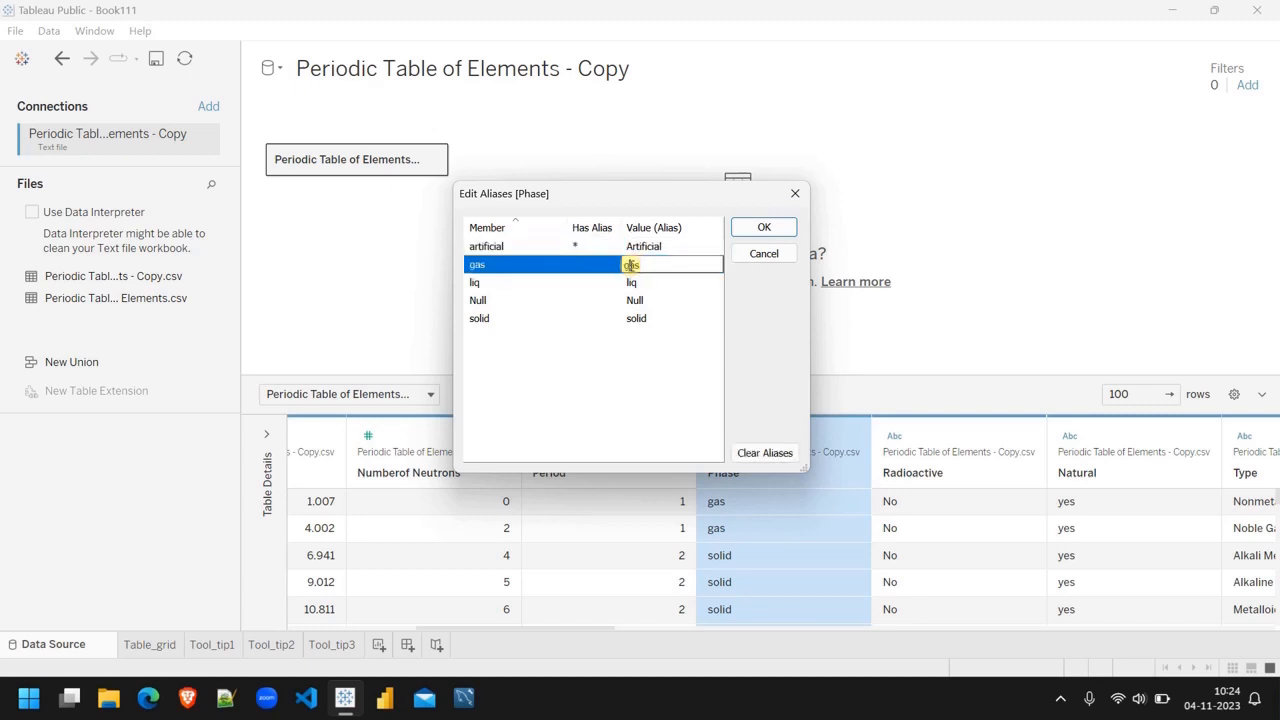
key(Delete)
text(G)
Step: Set the Phase aliases of liq to Liquid and solid to Solid, and apply the aliases
double_click(645, 284)
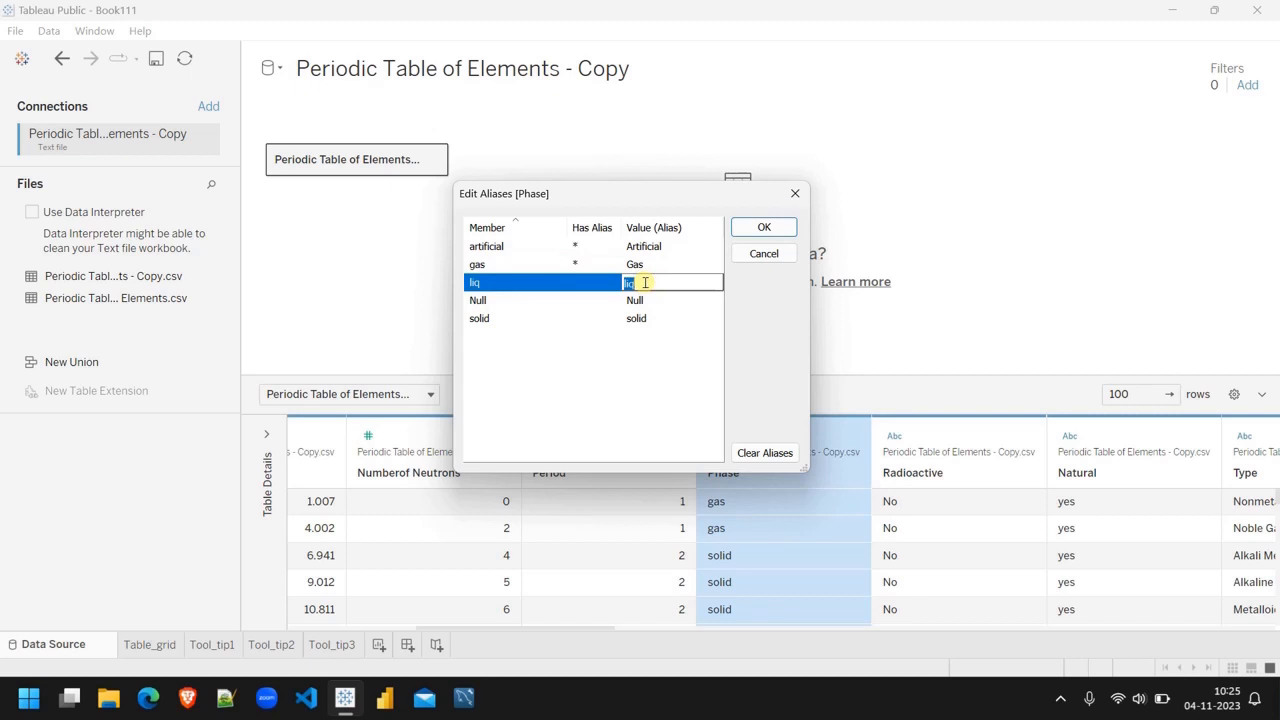
text(Liquid)
double_click(638, 319)
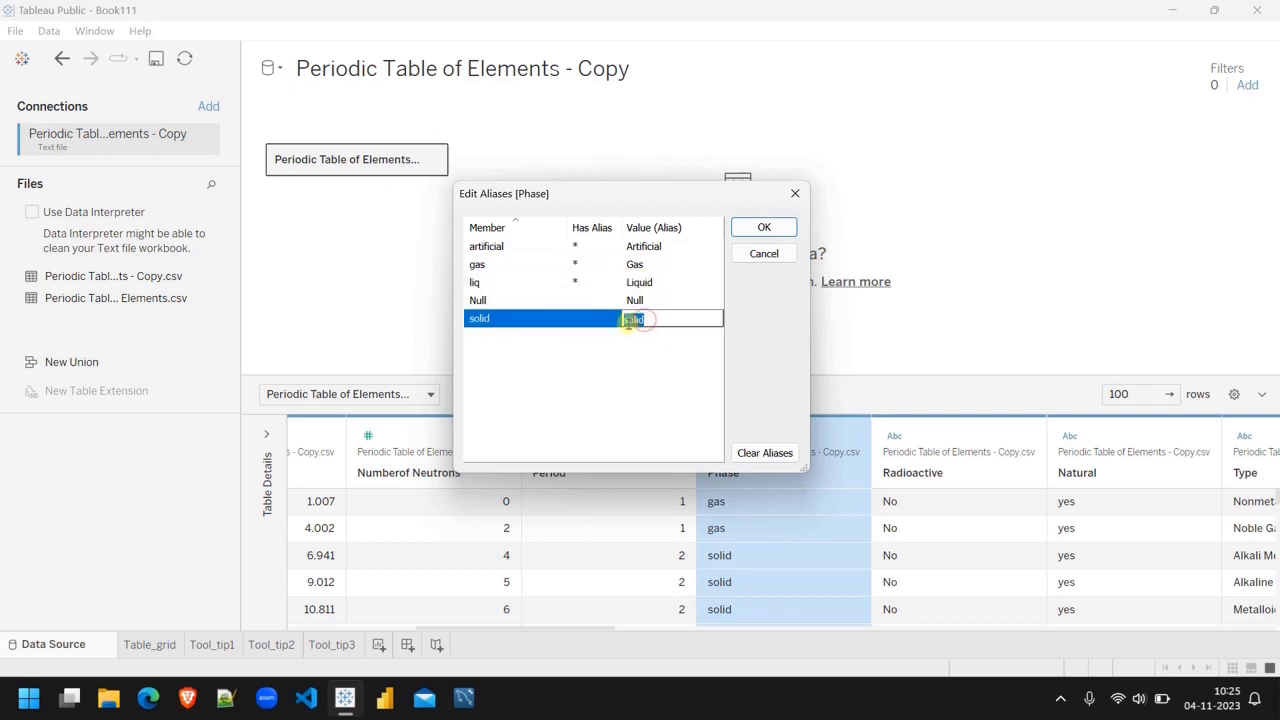
click(629, 320)
text(Soli)
click(764, 228)
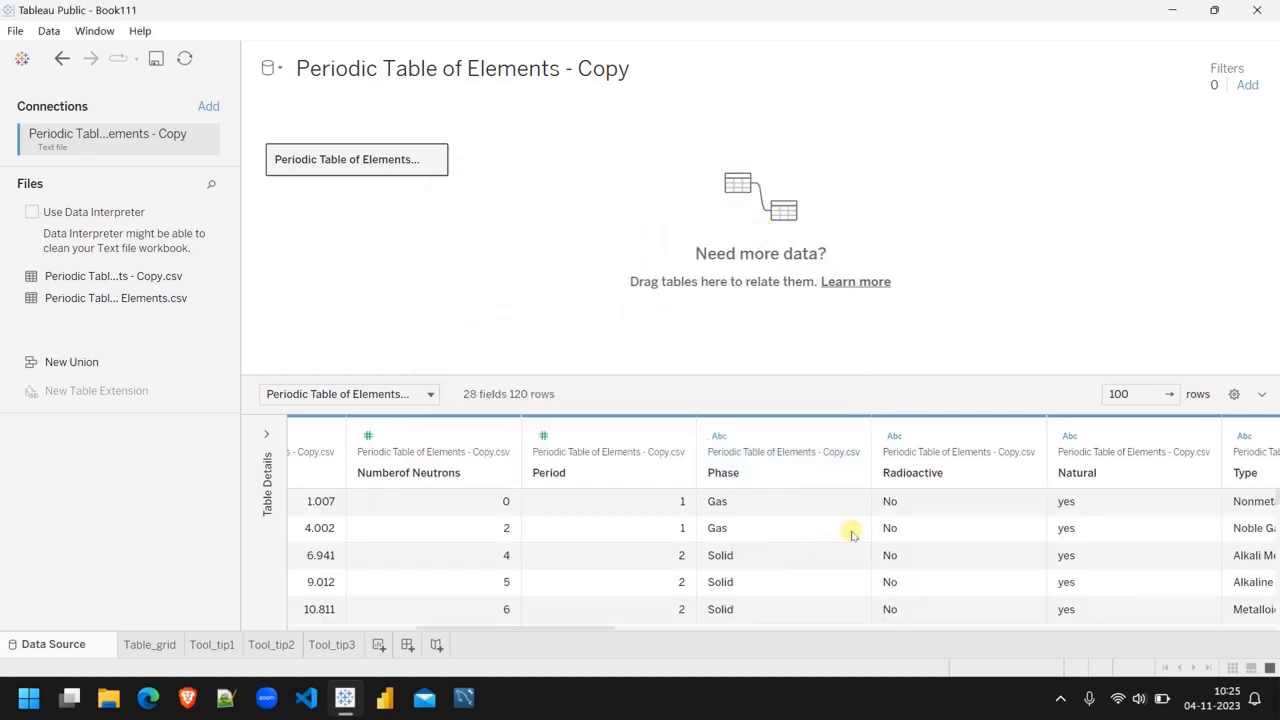
Step: Edit the Radioactive field's aliases, giving the member yes the alias Radioactive
scroll(850, 530, right, 3)
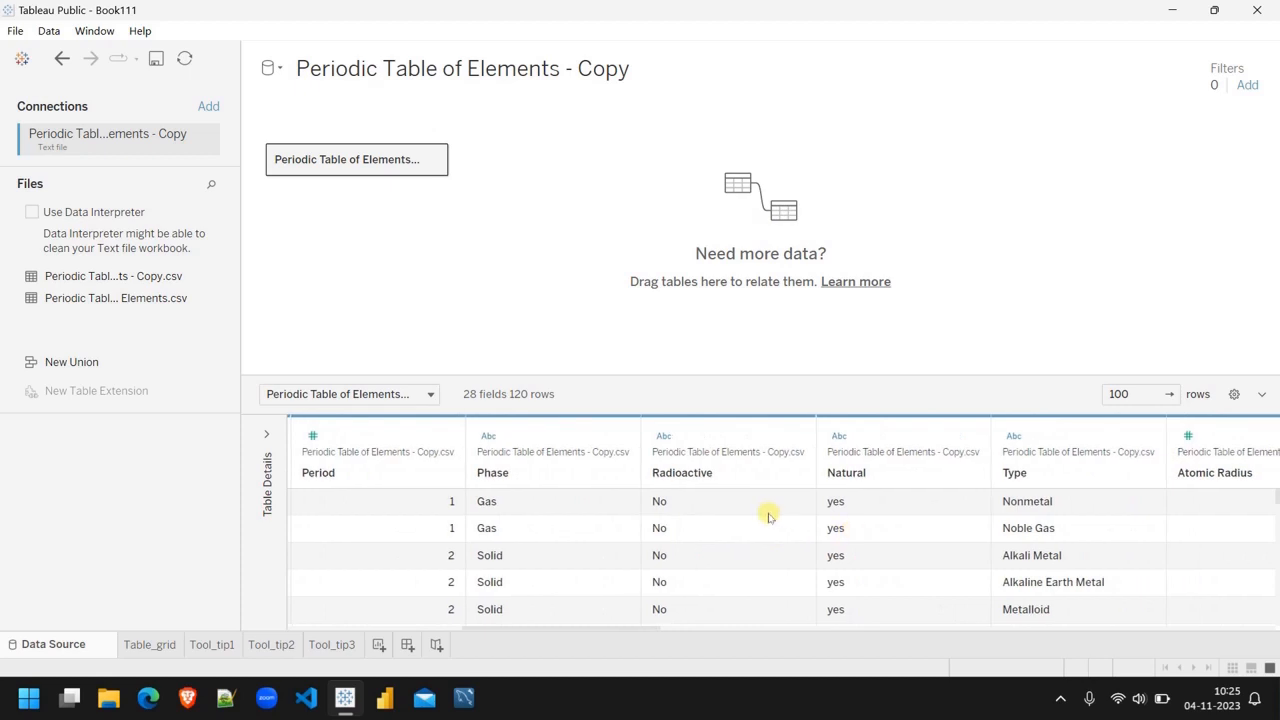
scroll(768, 515, down, 3)
scroll(768, 515, up, 3)
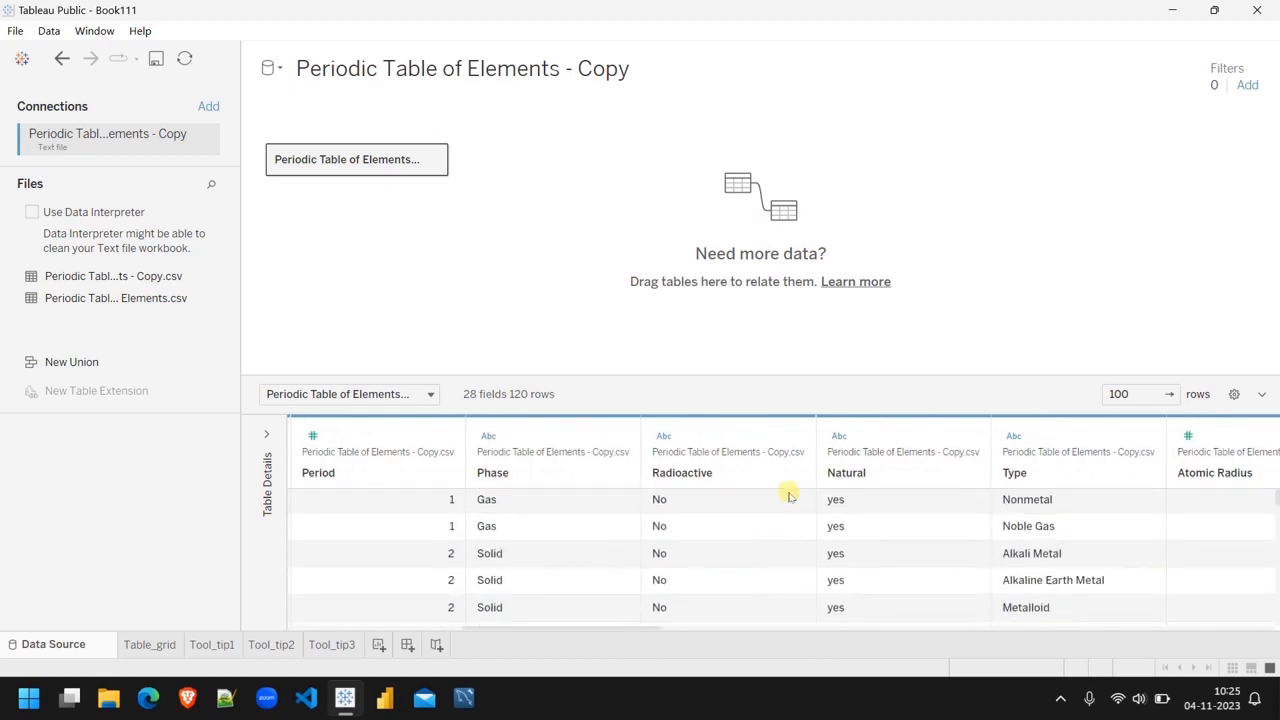
click(793, 436)
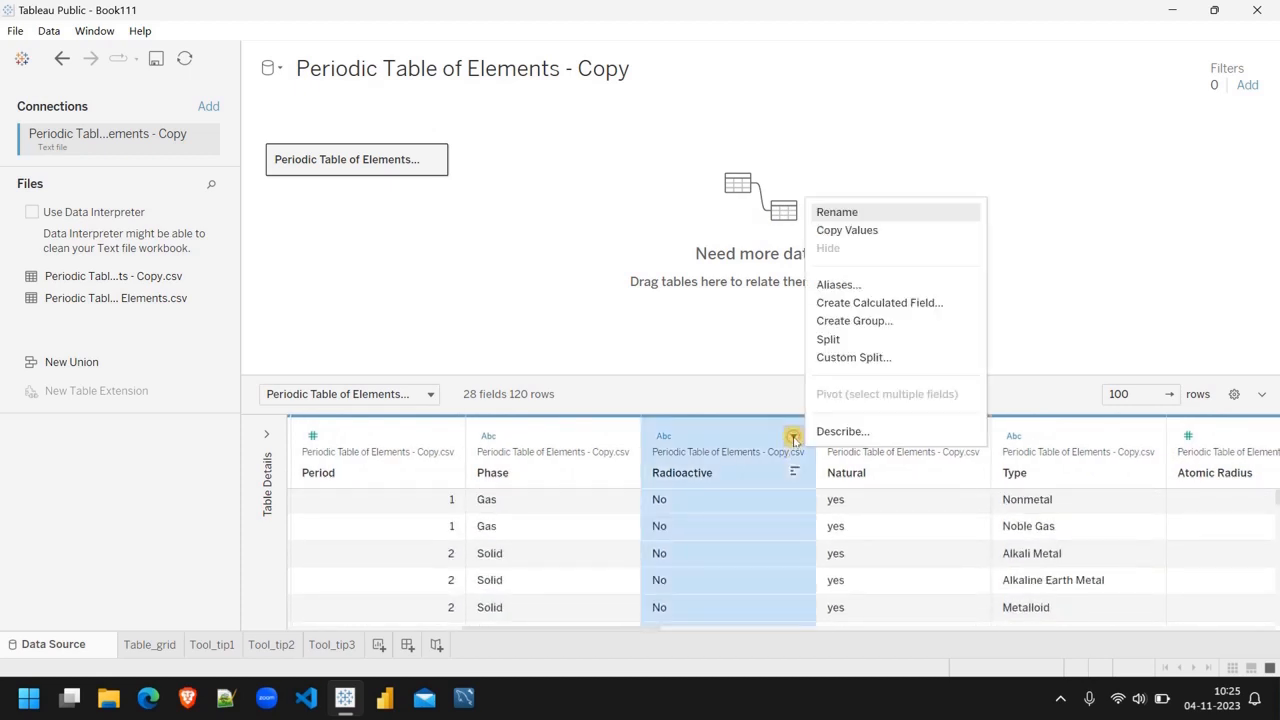
click(835, 288)
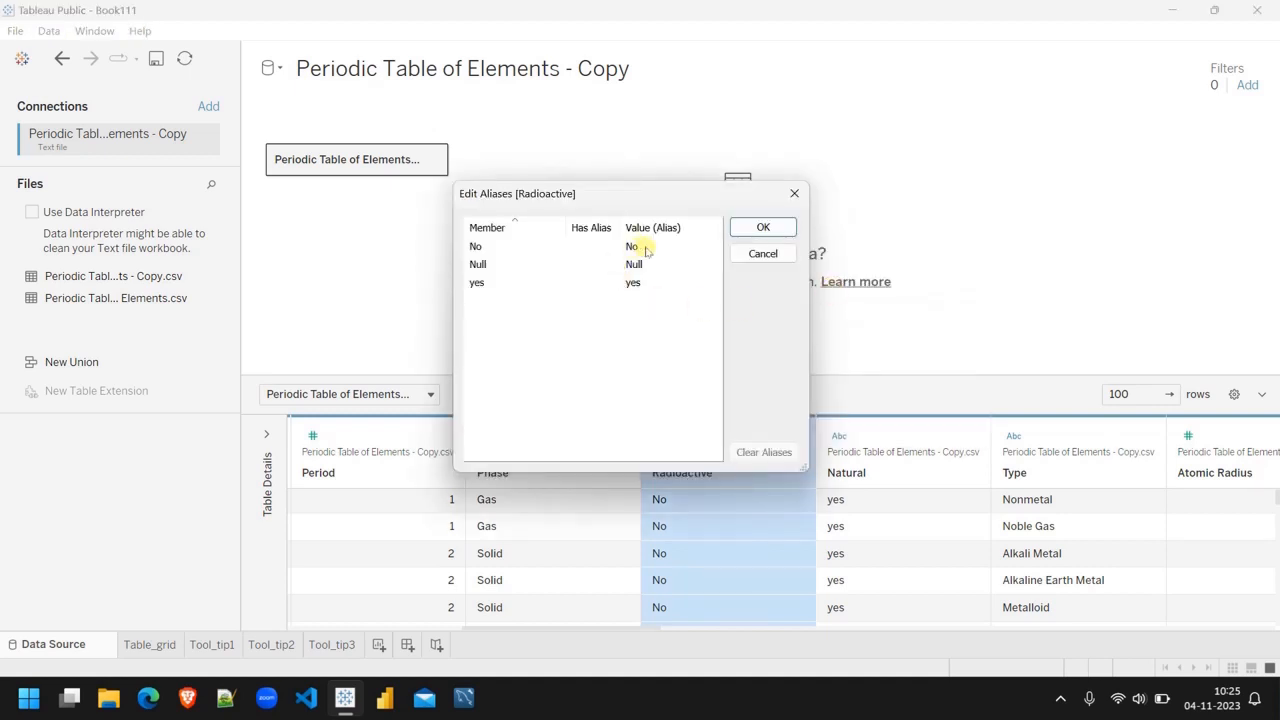
click(637, 283)
click(637, 283)
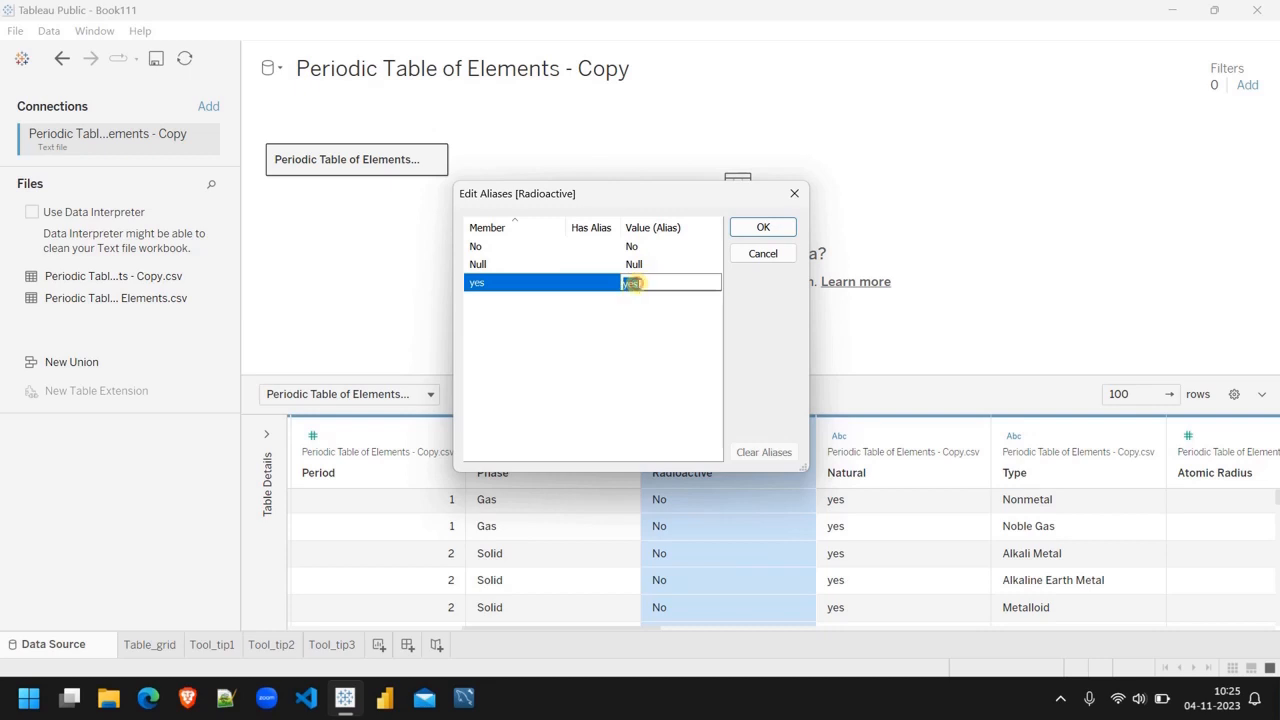
text(Radioactive)
Step: Give the Radioactive field's No member the alias Non-Radioactive and apply the aliases
click(632, 246)
click(638, 246)
click(644, 246)
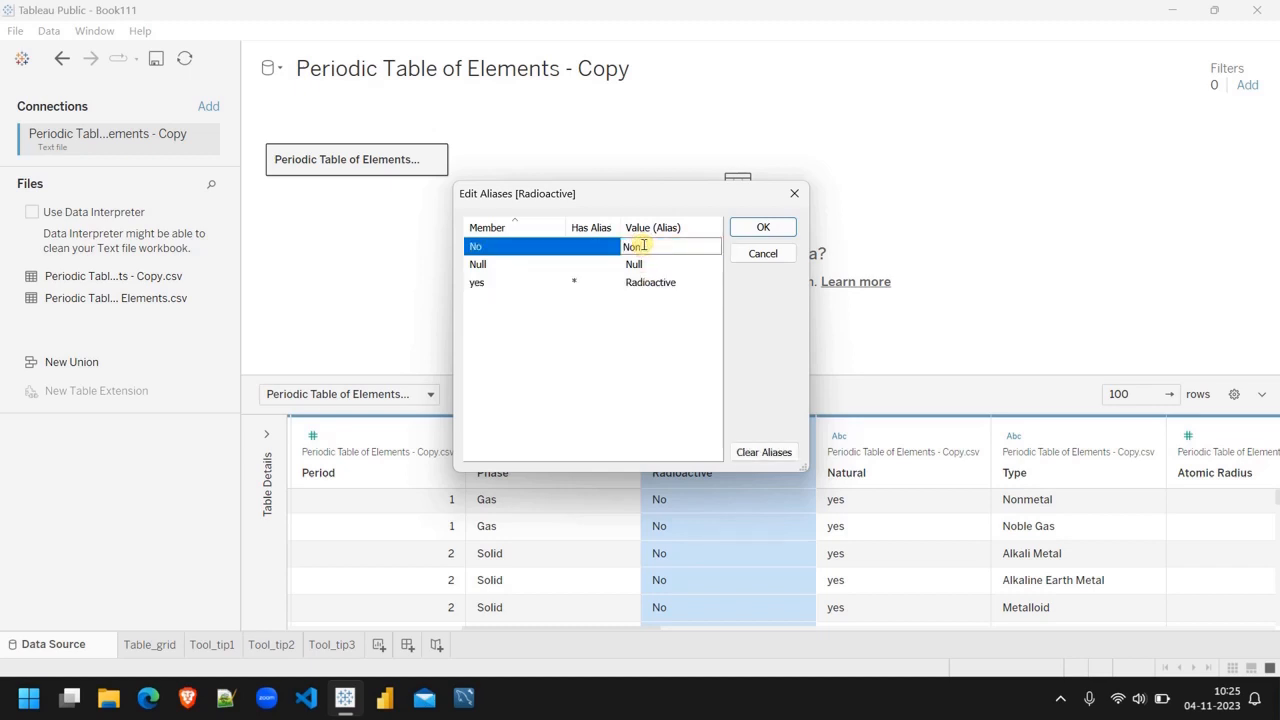
text(n-Radioactive)
click(762, 229)
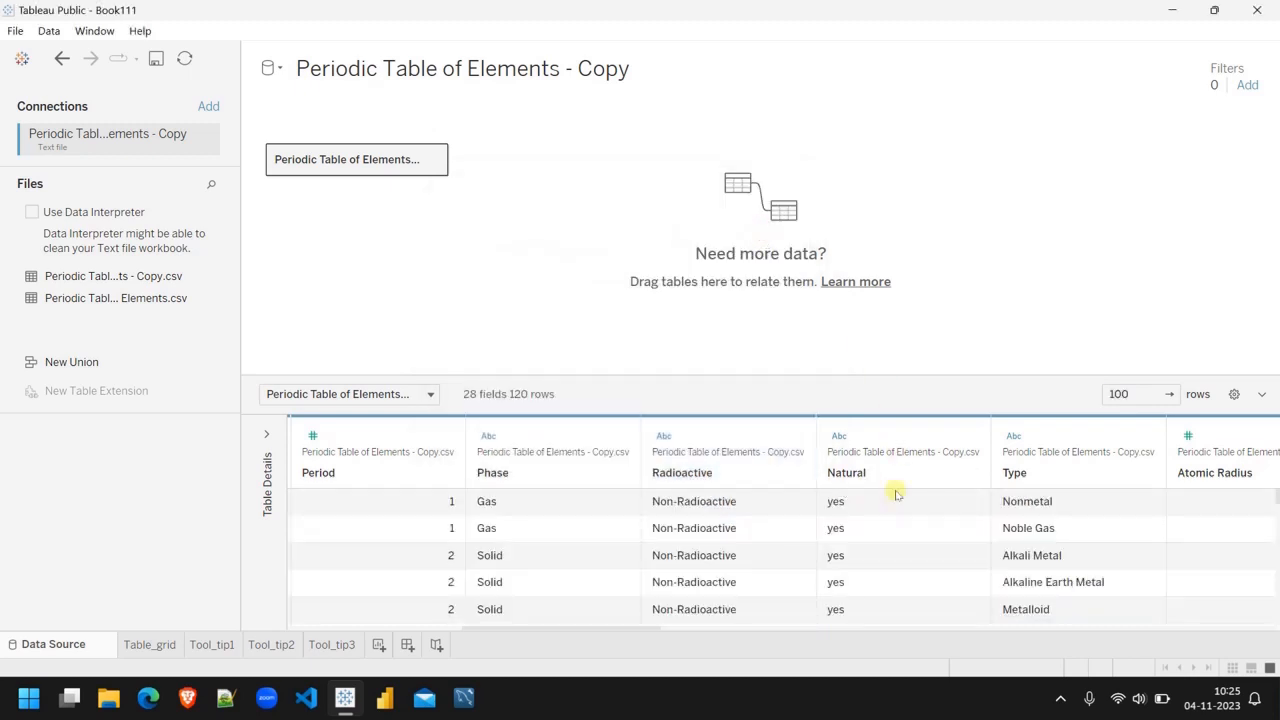
Step: On the Table_grid sheet, start a calculated field based on the Natural field and name it Occurance
scroll(888, 492, down, 2)
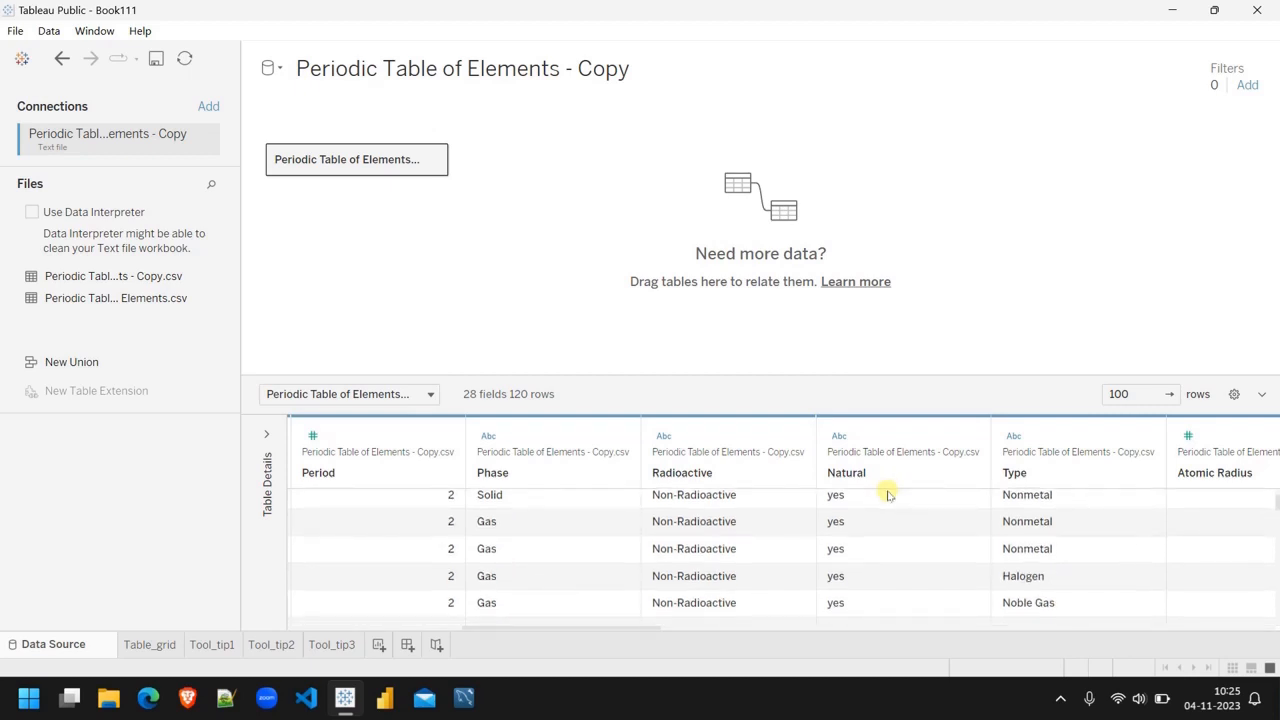
scroll(888, 494, up, 1)
scroll(888, 494, up, 1)
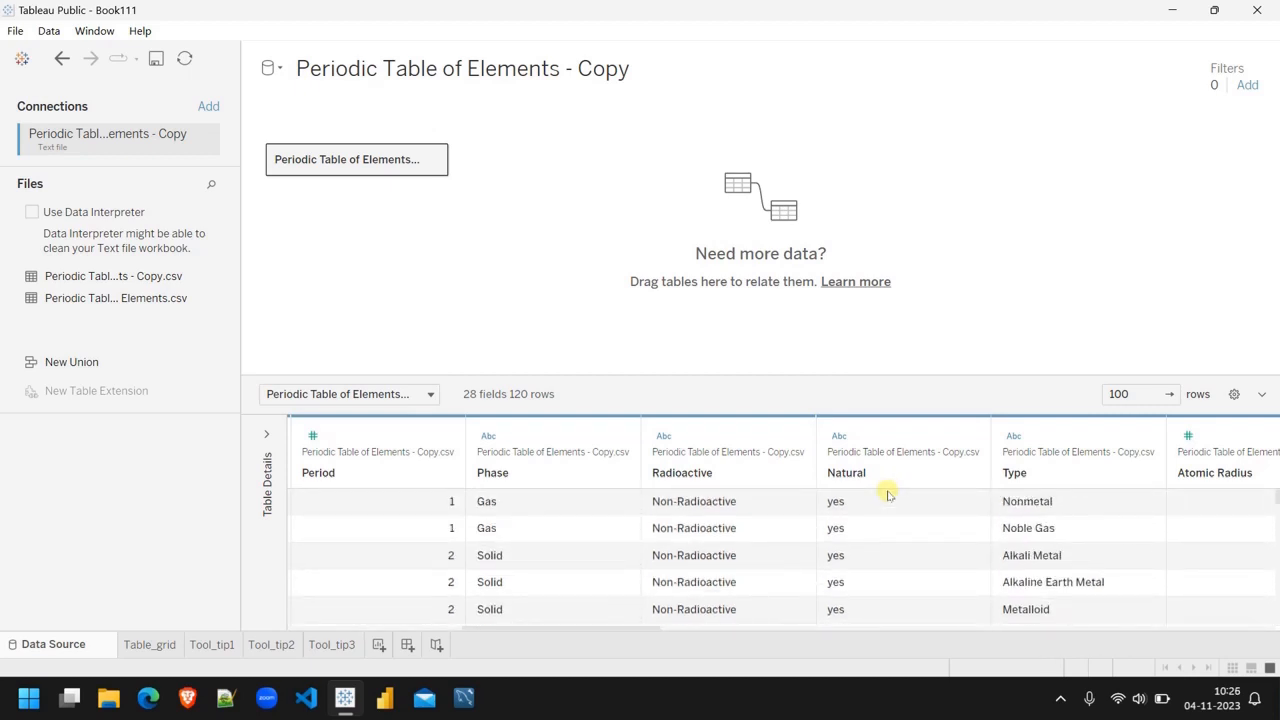
click(160, 645)
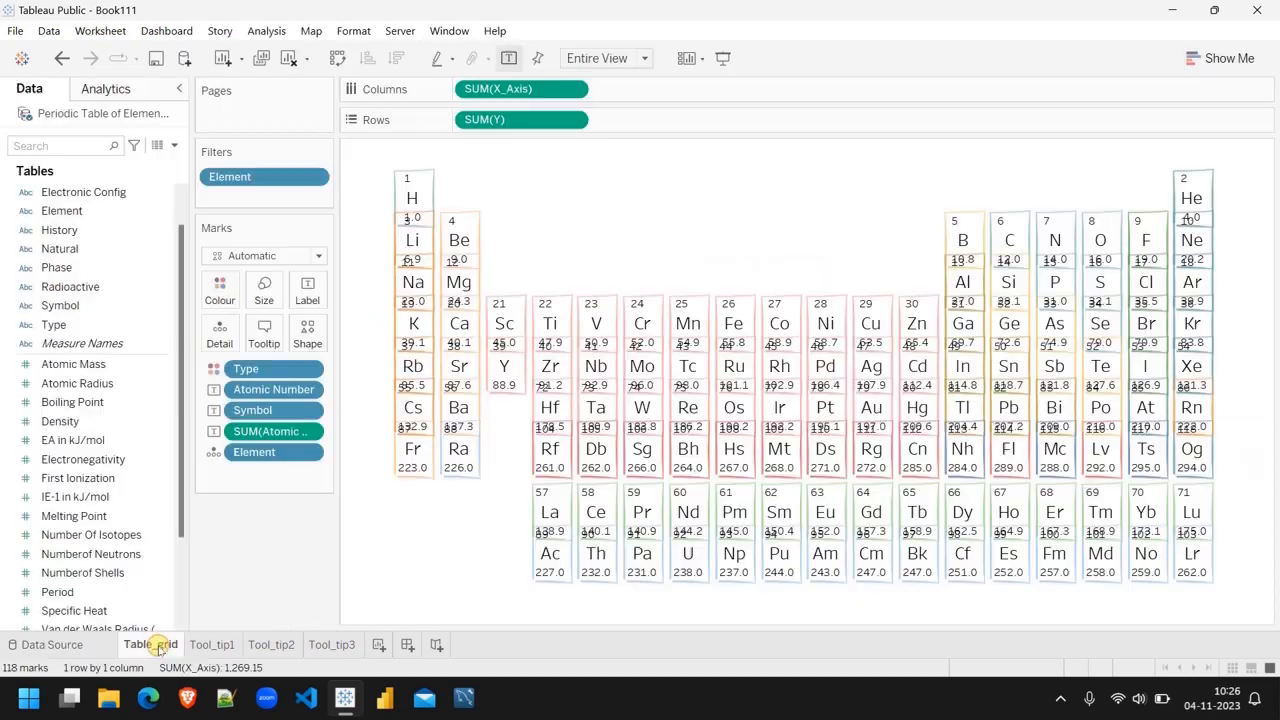
right_click(80, 257)
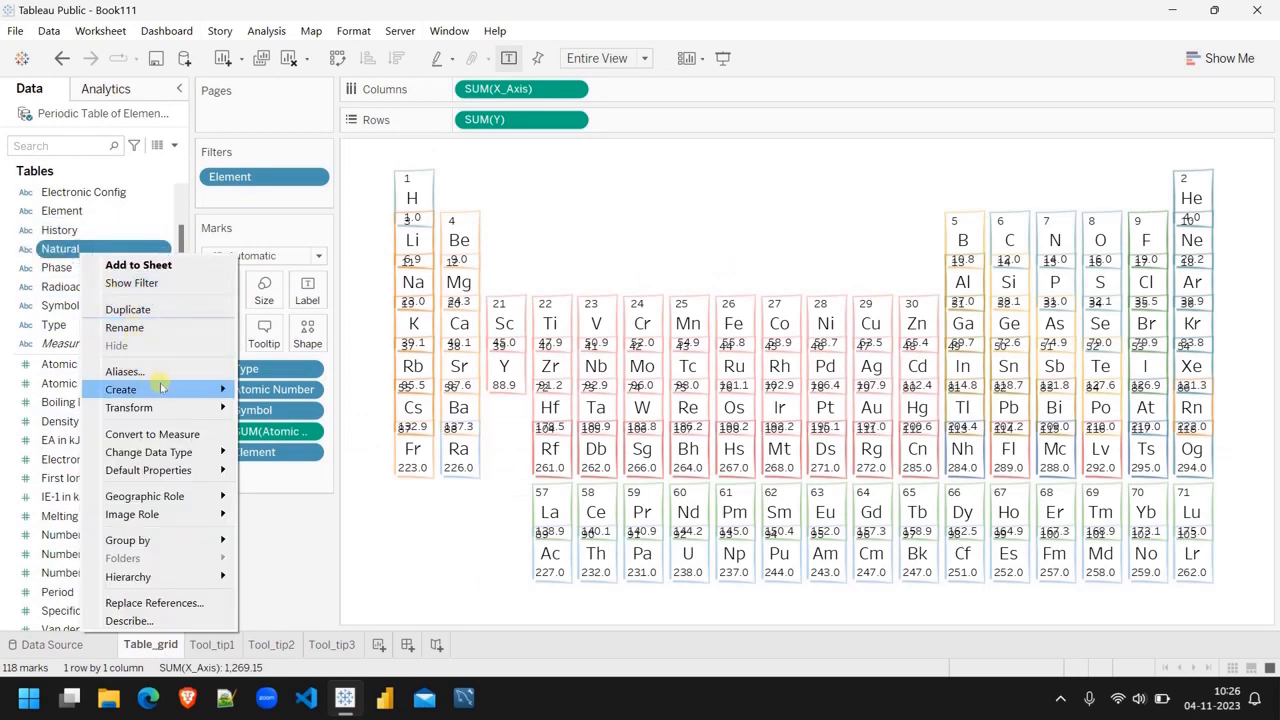
mouse_move(188, 396)
click(305, 390)
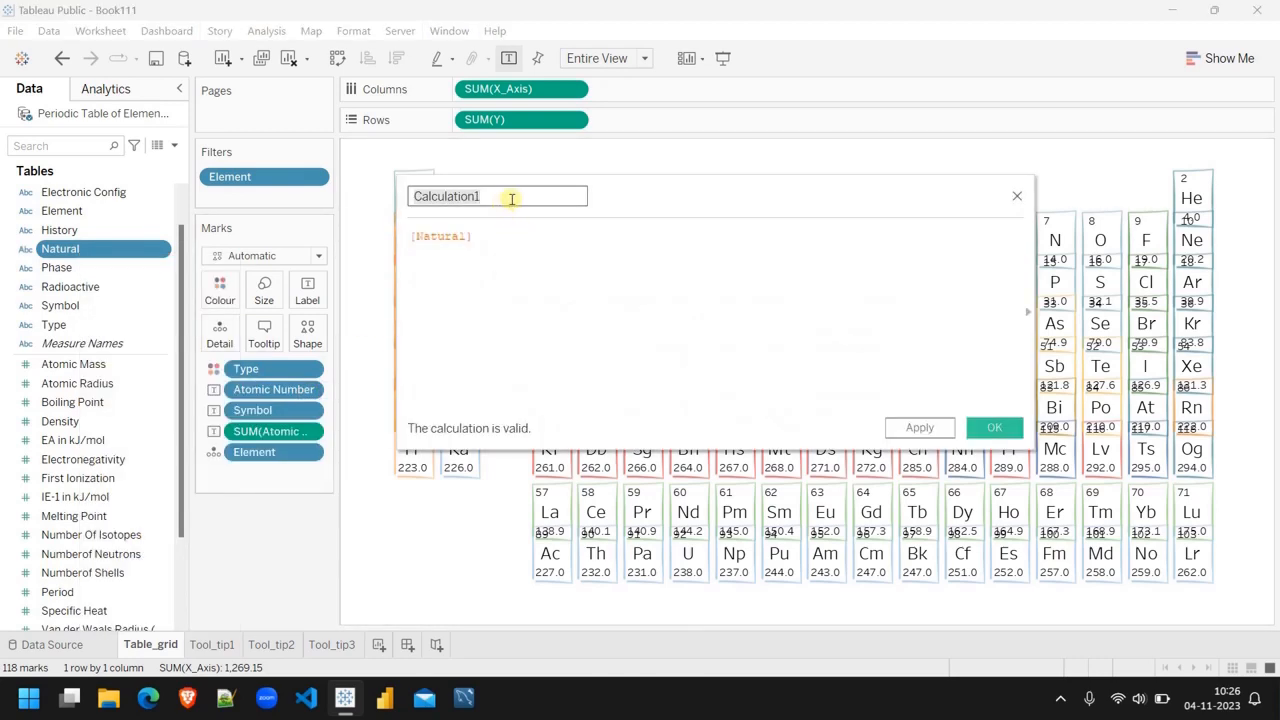
click(511, 199)
text(Occurance)
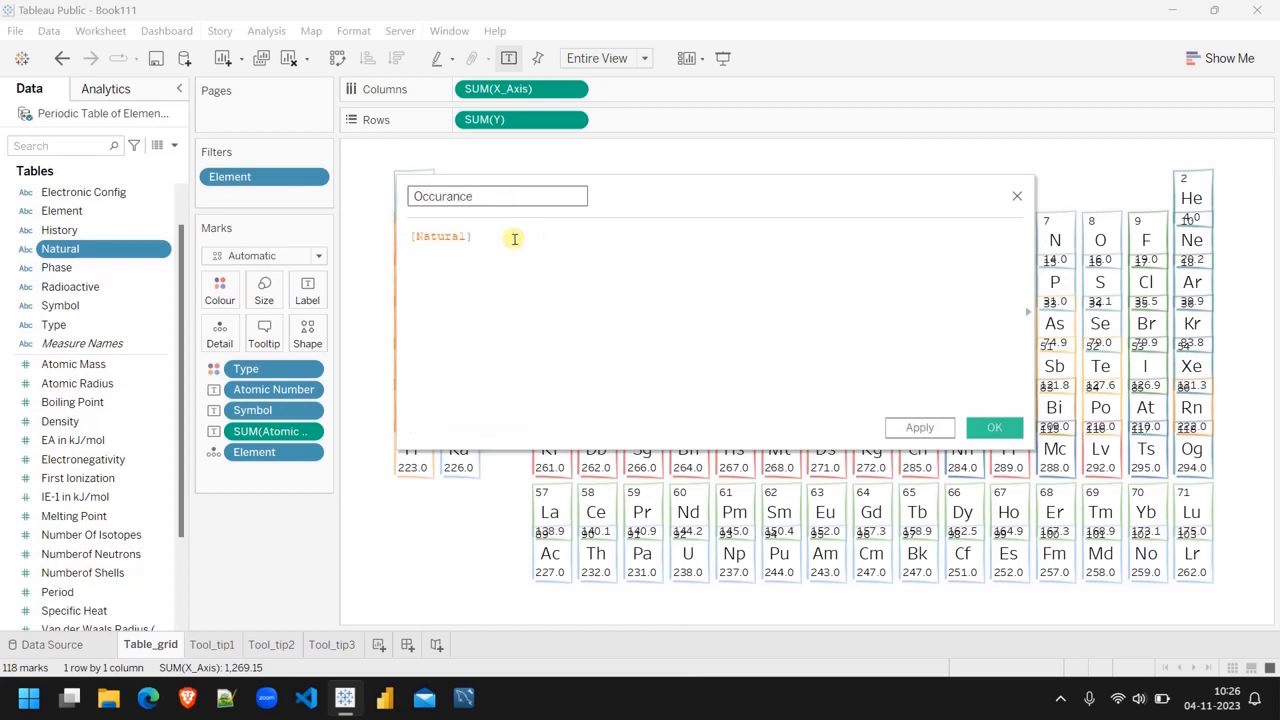
Step: Begin the Occurance formula with the condition if [Natural]= 'yes'
click(511, 237)
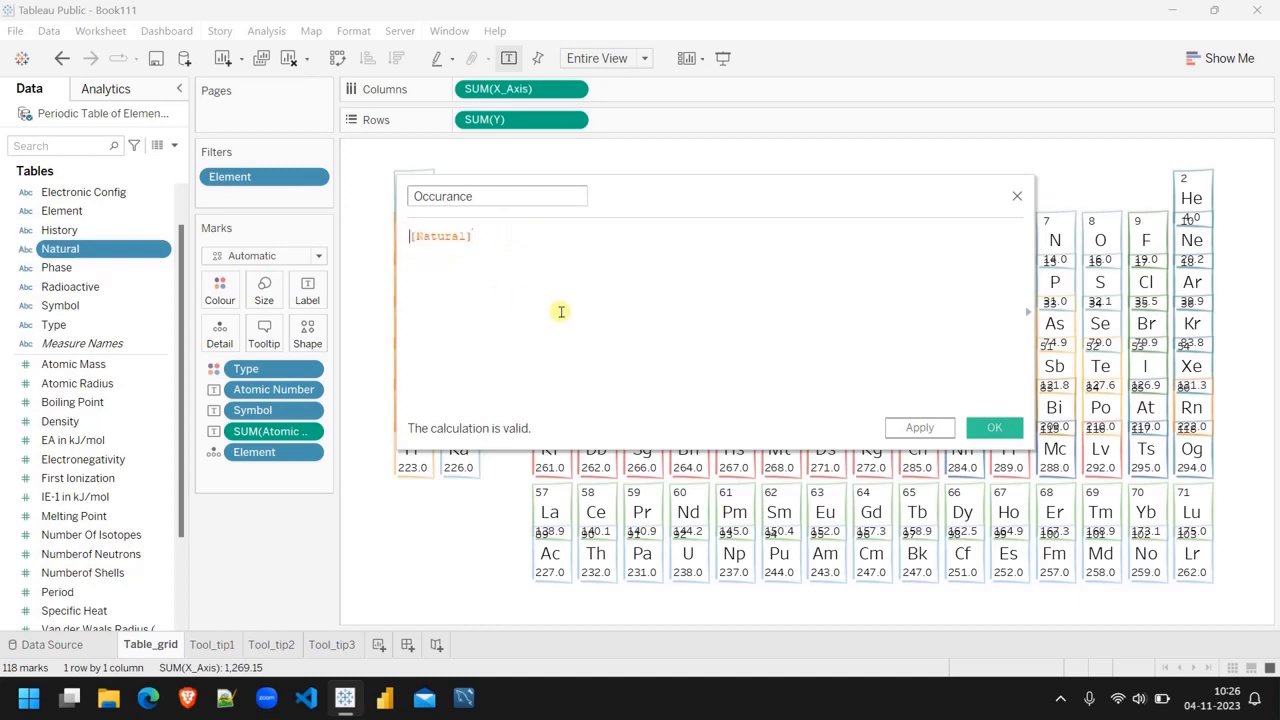
text(if [Natural])
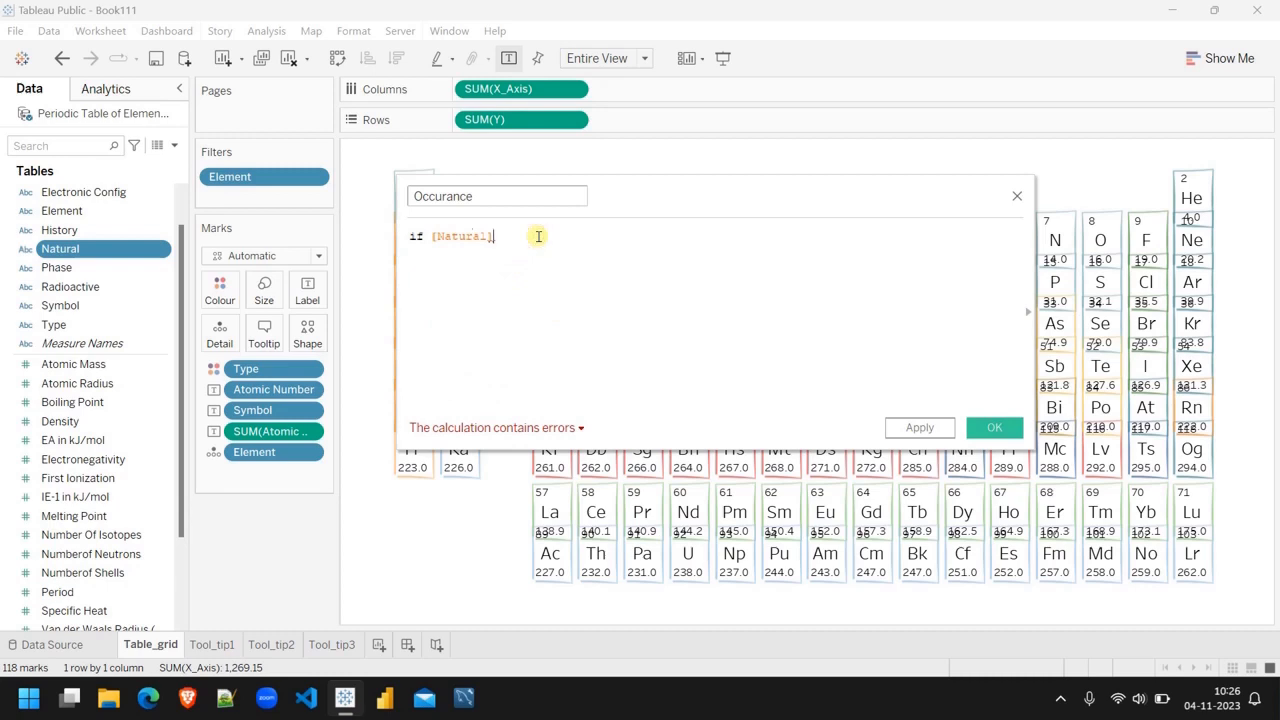
text(=)
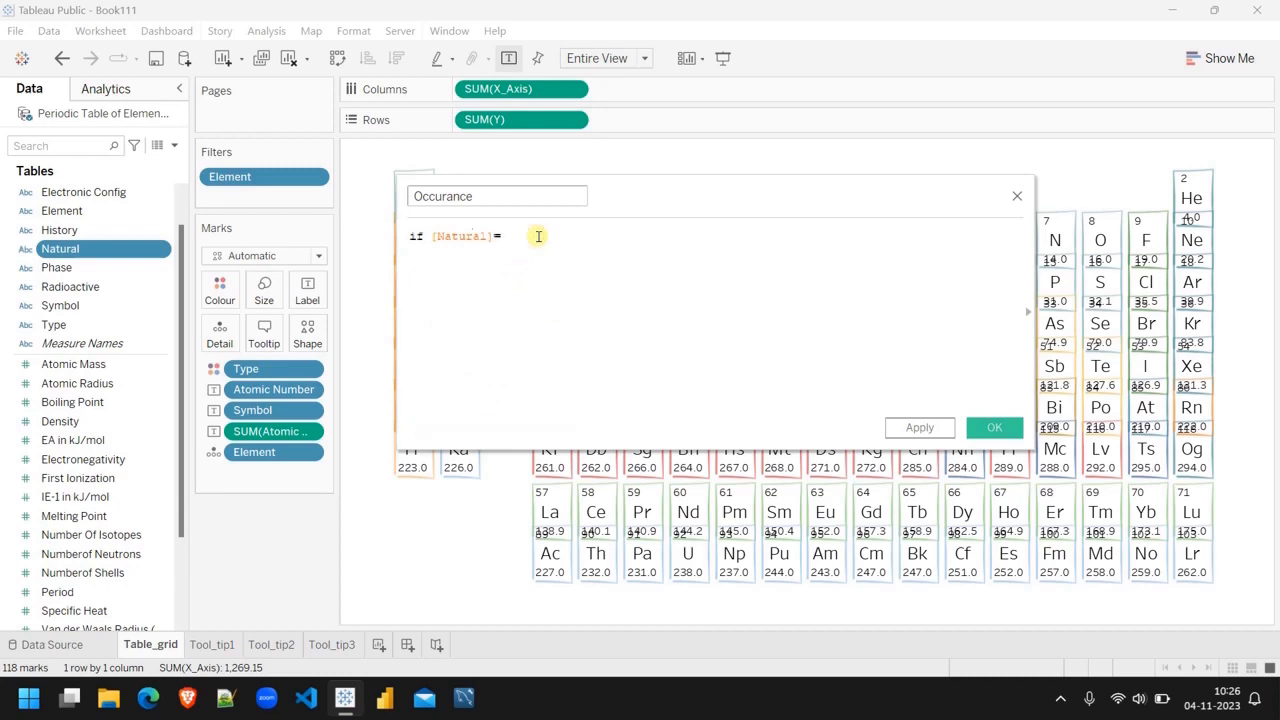
text( ')
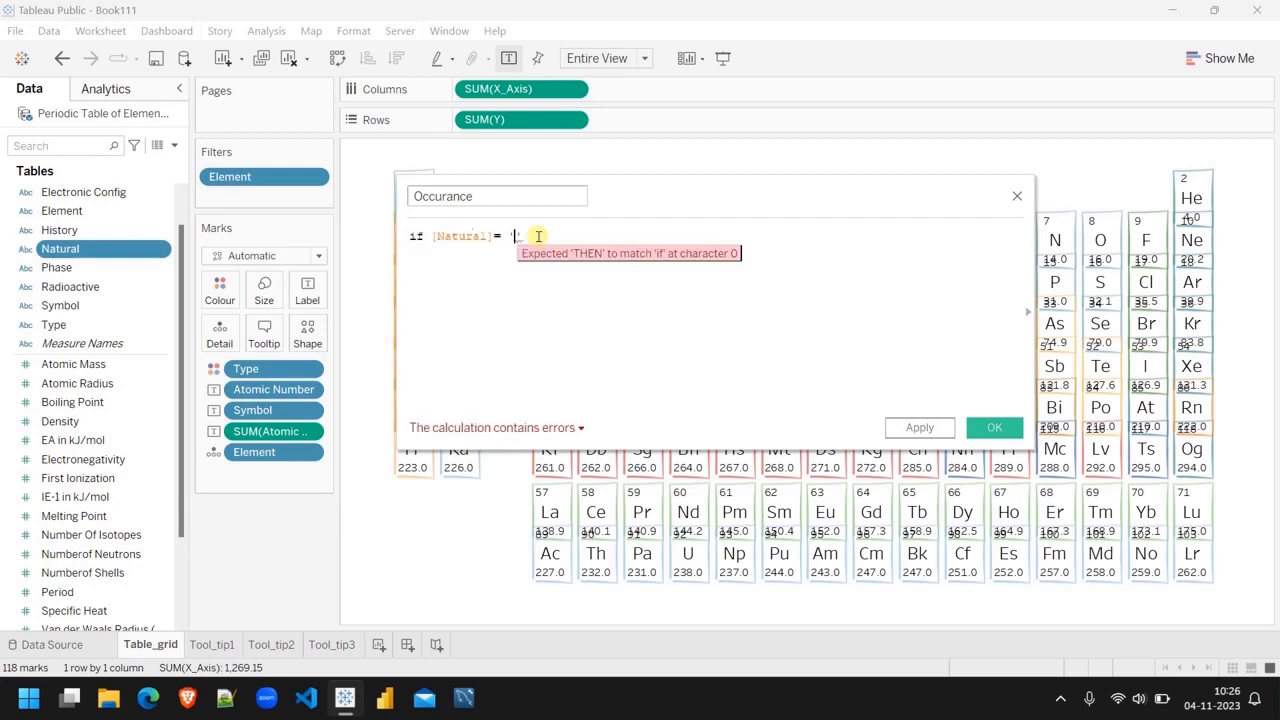
text(yes)
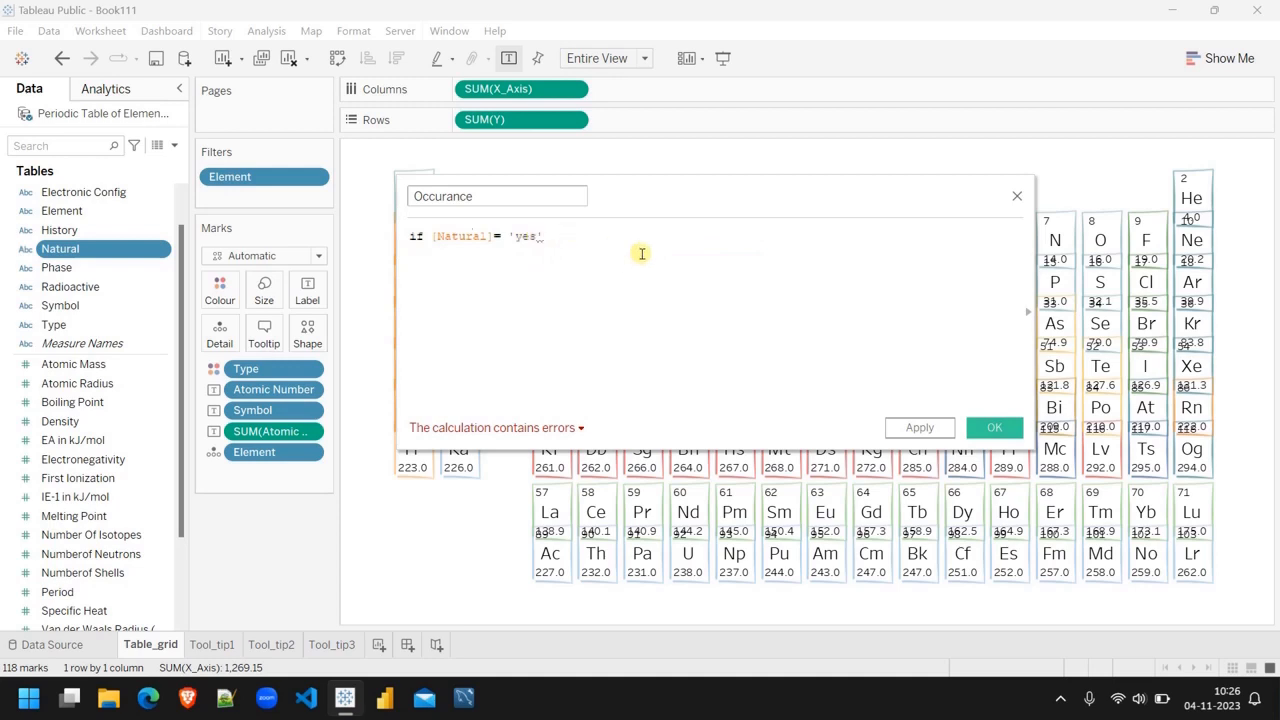
key(Return)
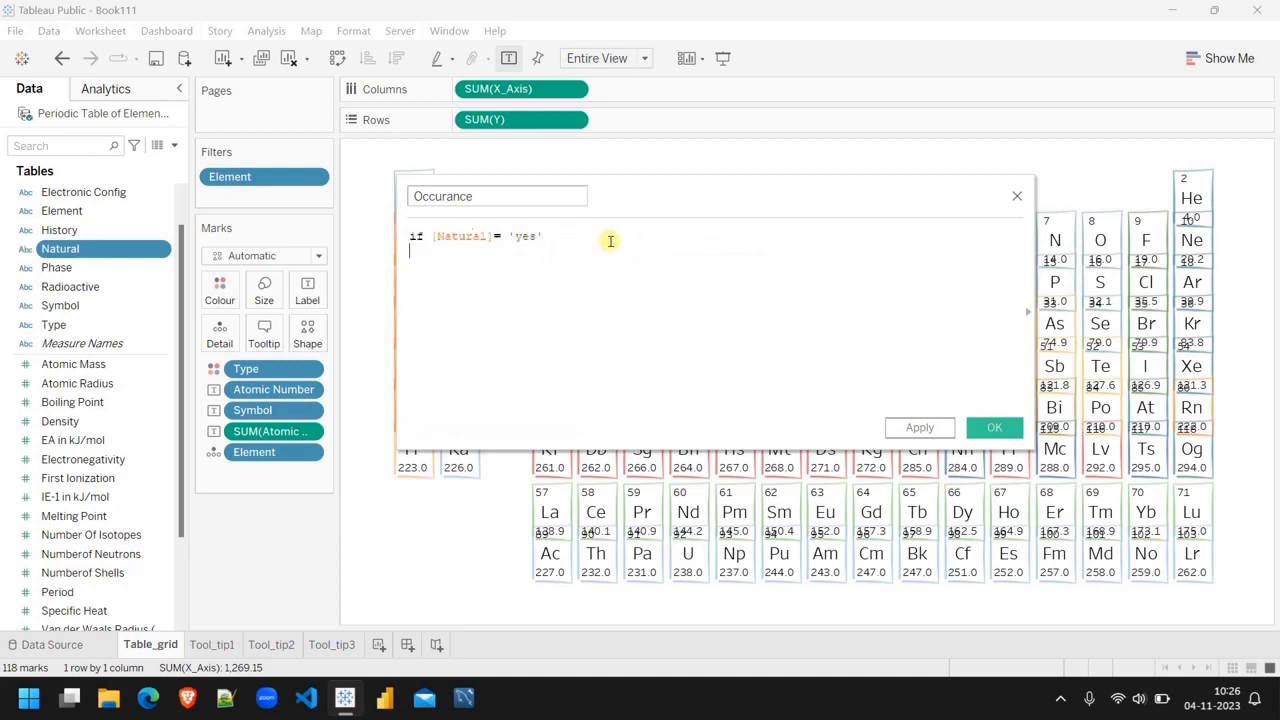
Step: Extend the Occurance formula with the line then 'Naturally occuring'
text(the)
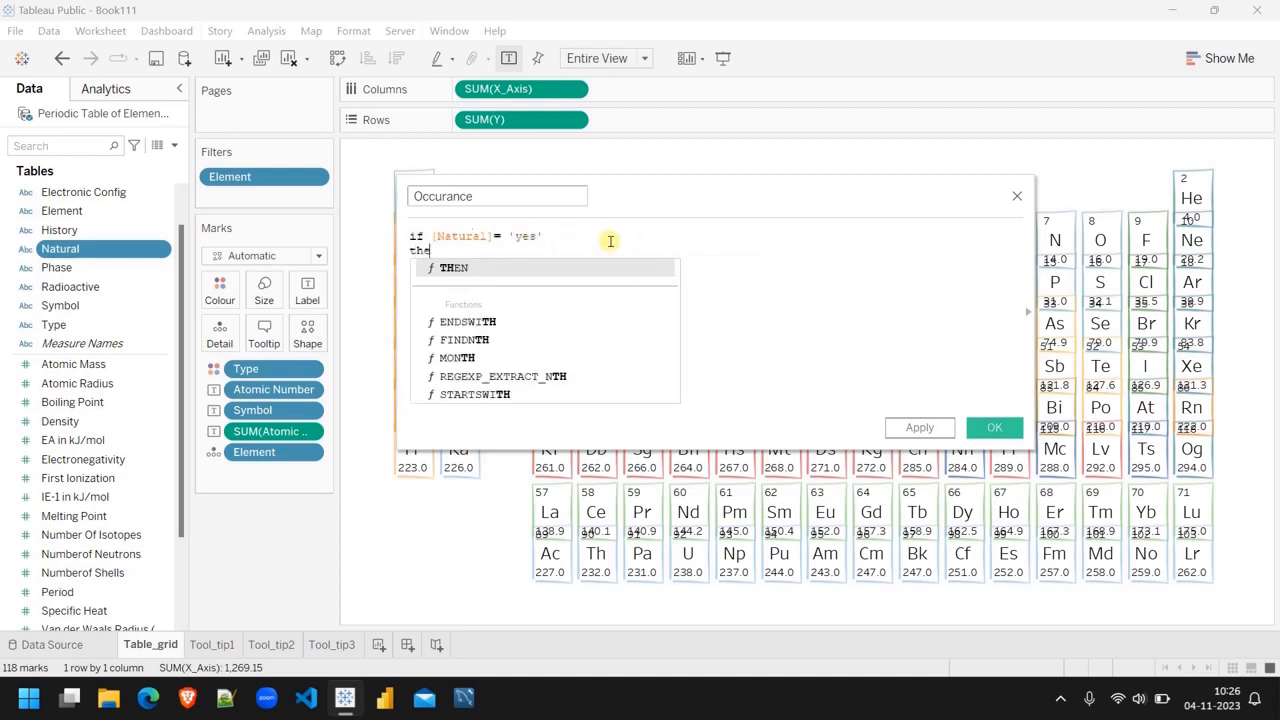
text(n)
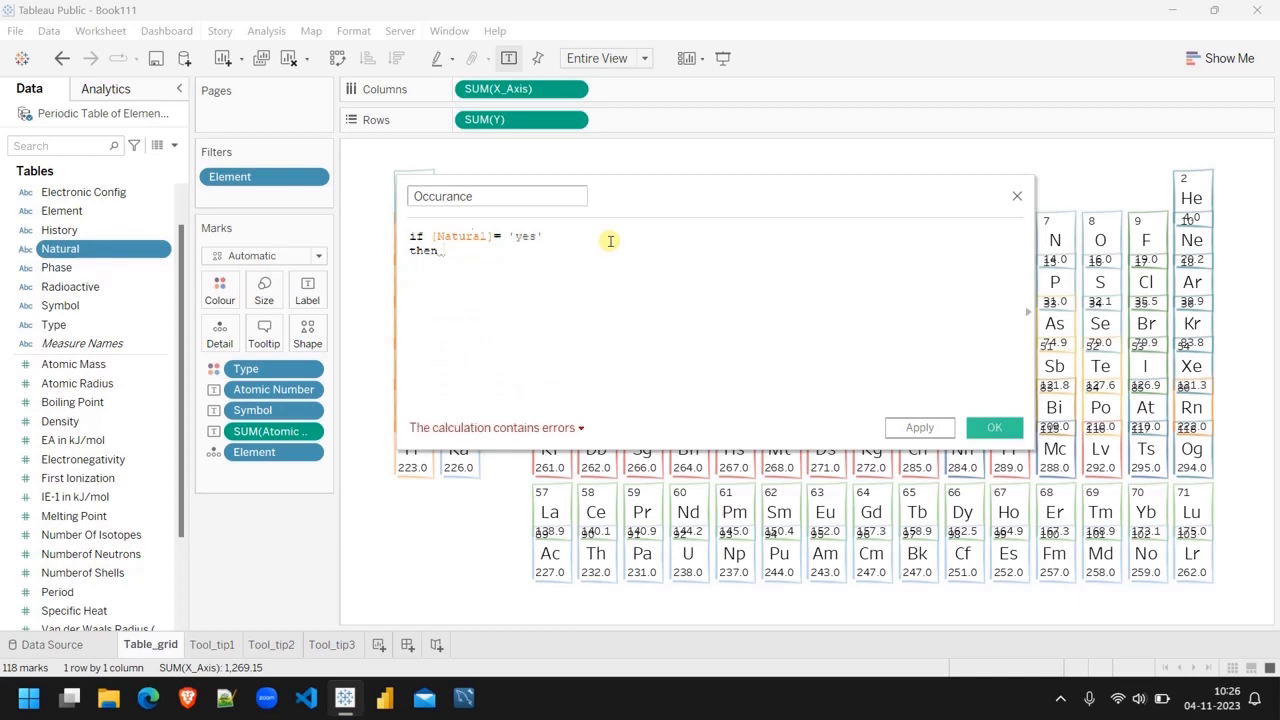
text( '')
text(N)
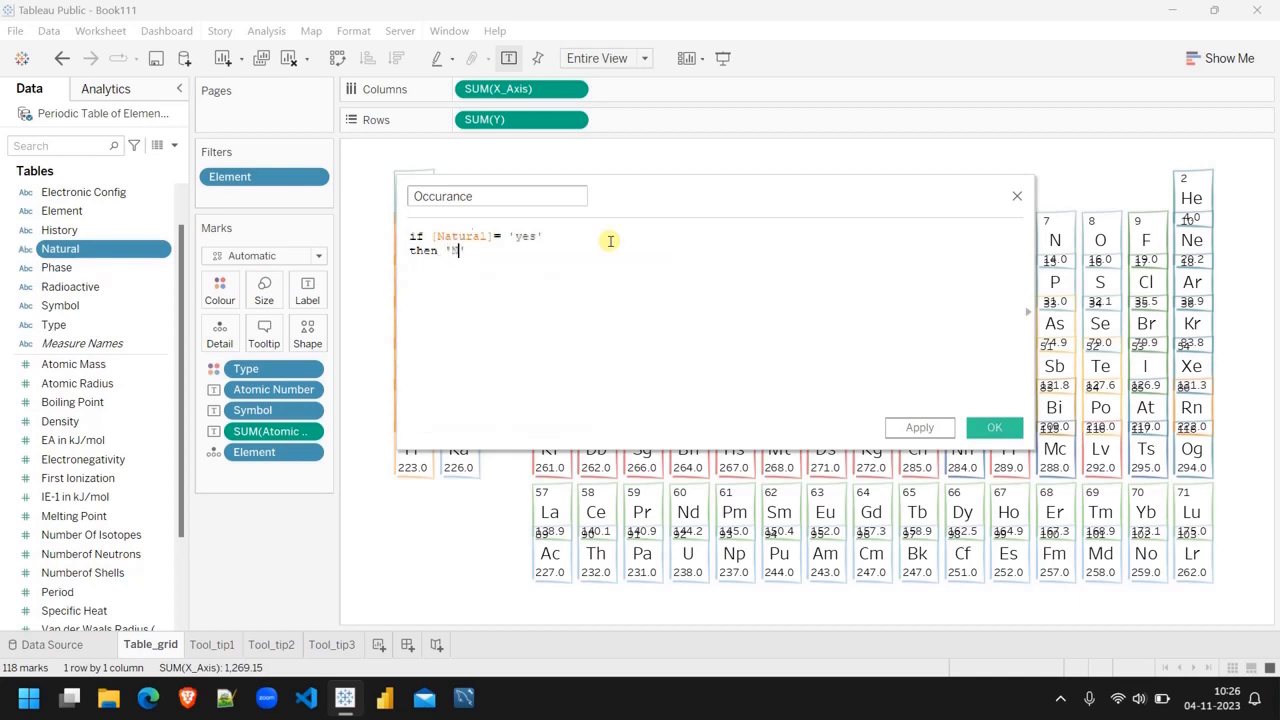
text(aturally occuring')
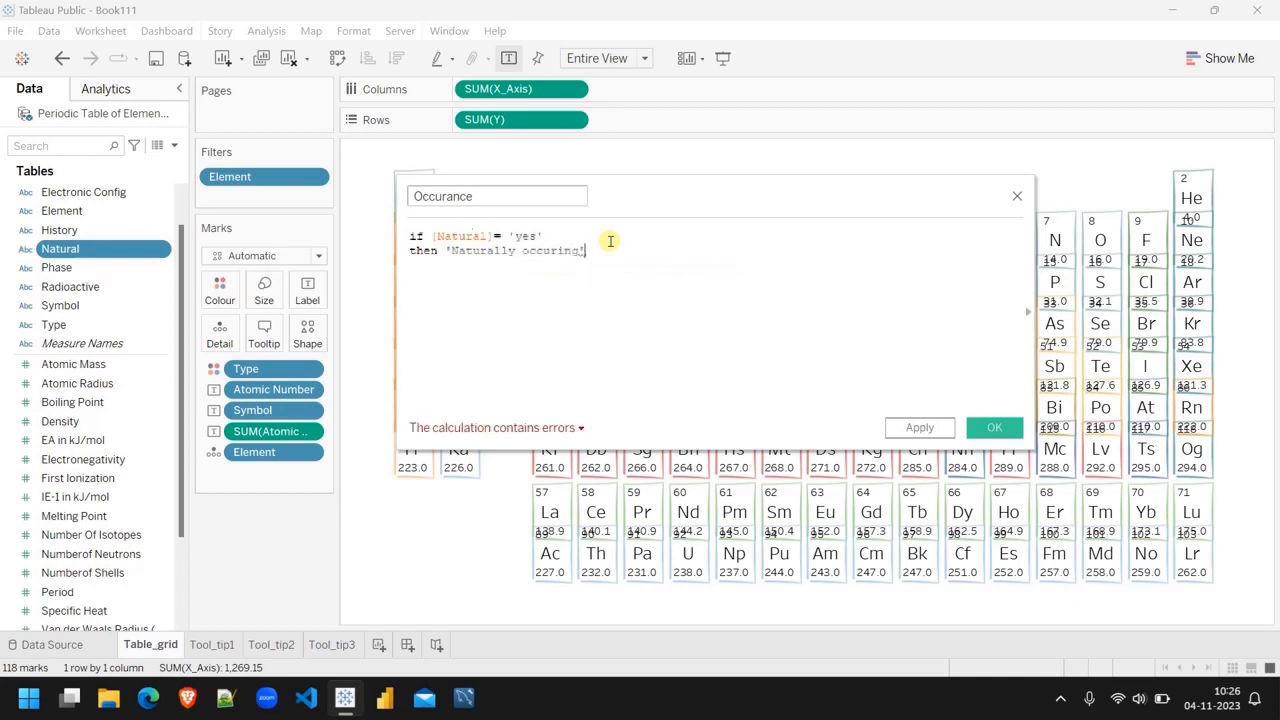
key(Return)
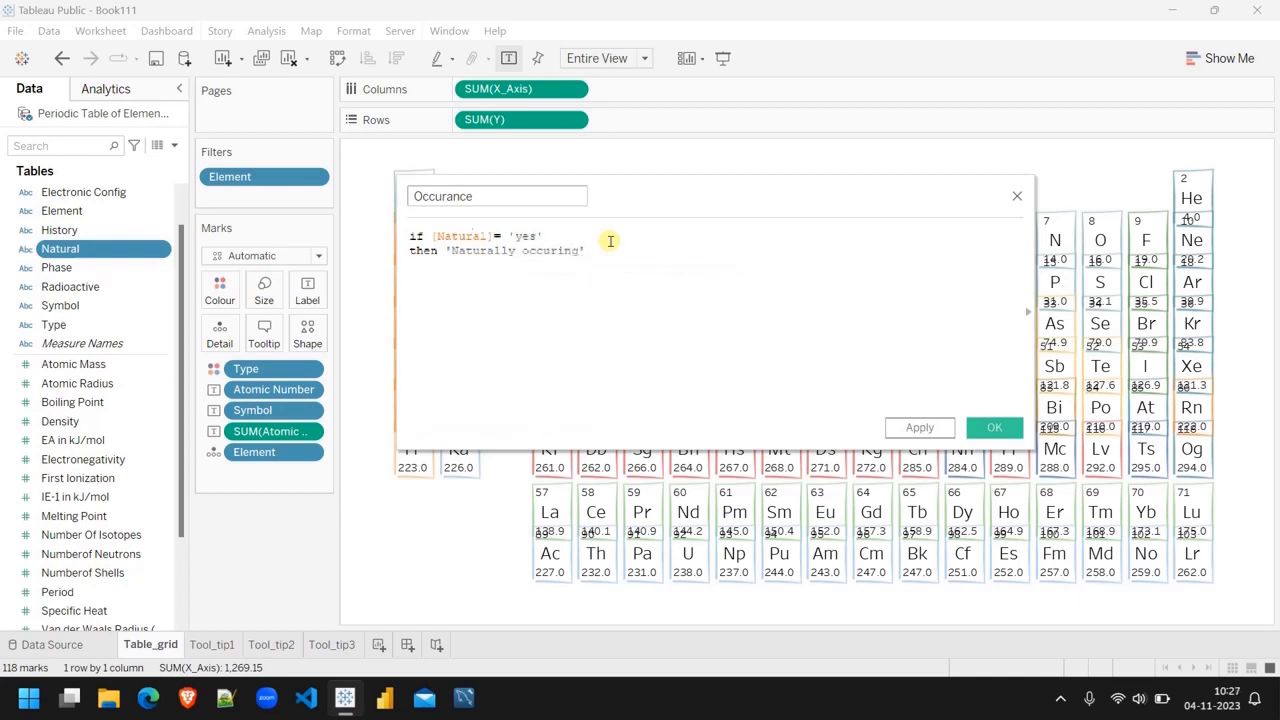
Step: Complete the Occurance formula with else 'Artificial' END and save the calculated field
text(else 'Artificial'end)
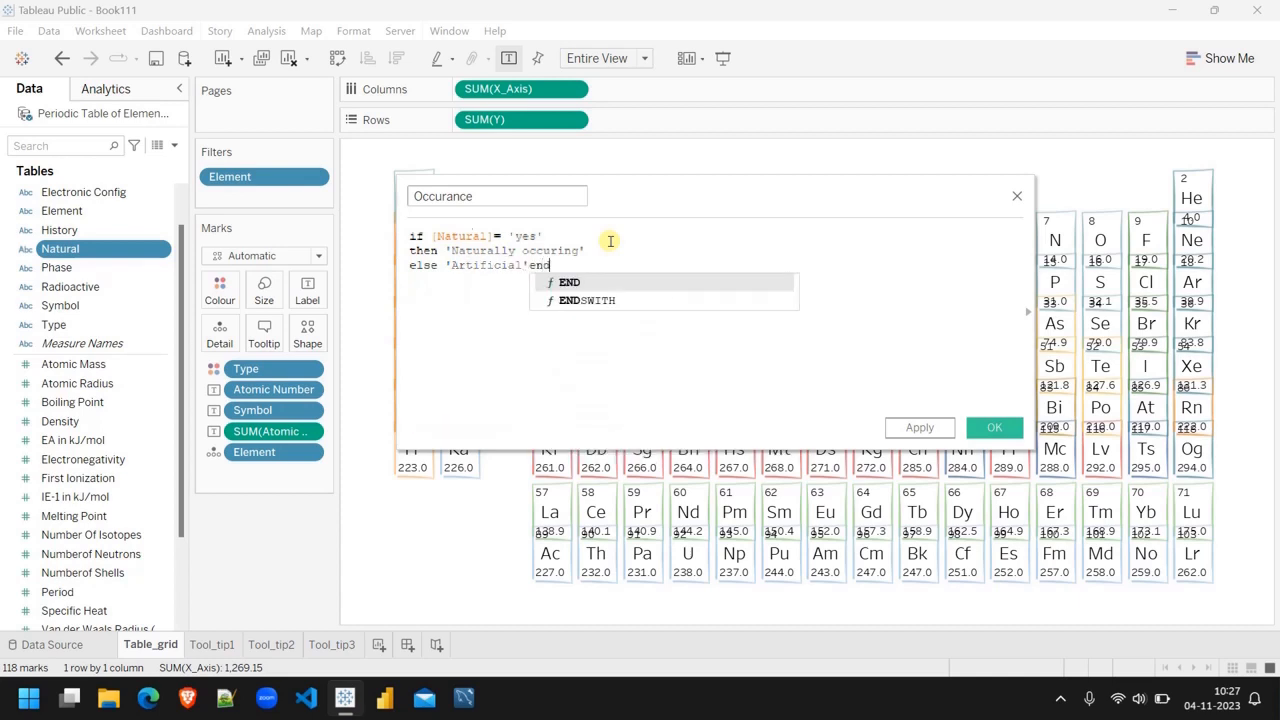
key(Return)
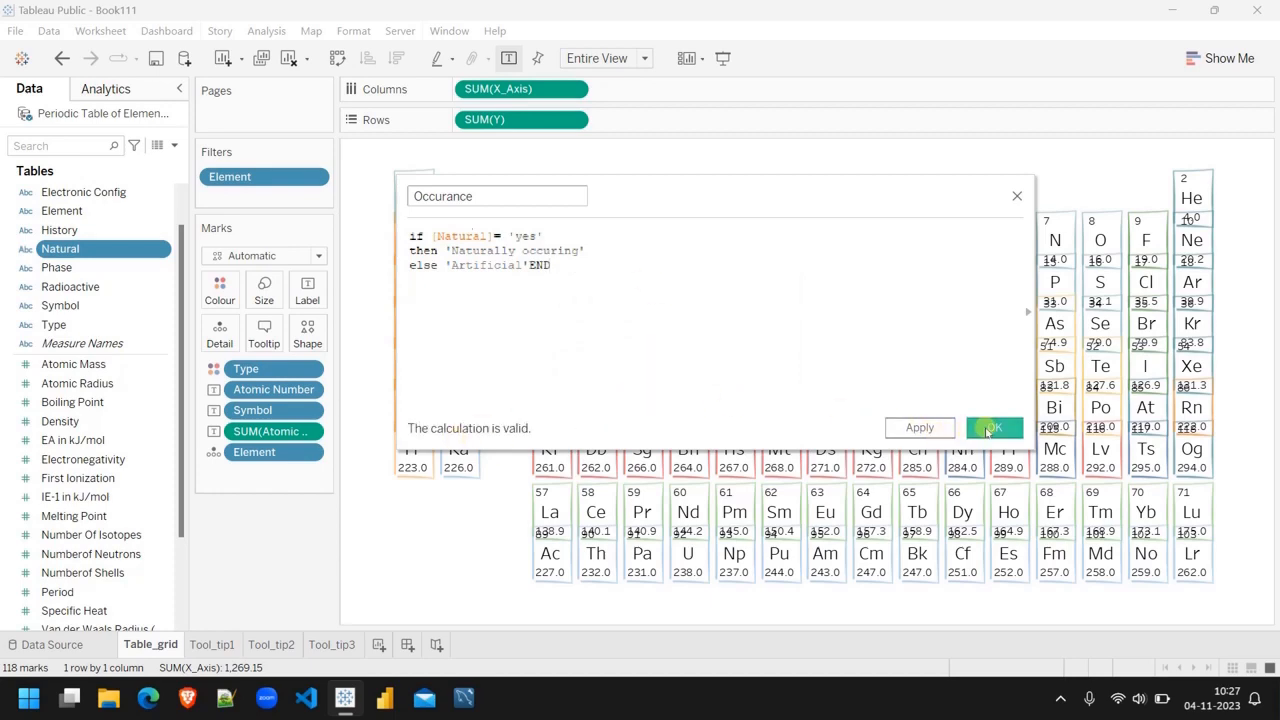
click(988, 428)
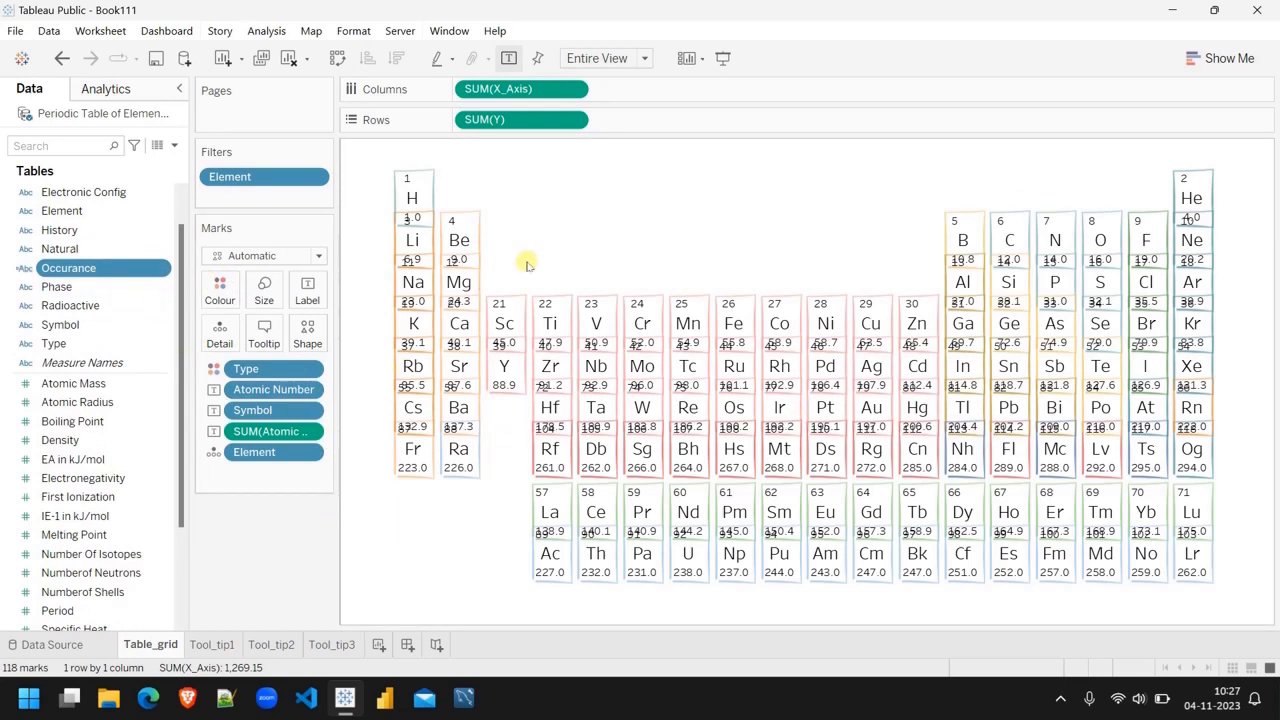
Step: On the Tool_tip1 sheet, hide the Type colour legend card
click(212, 645)
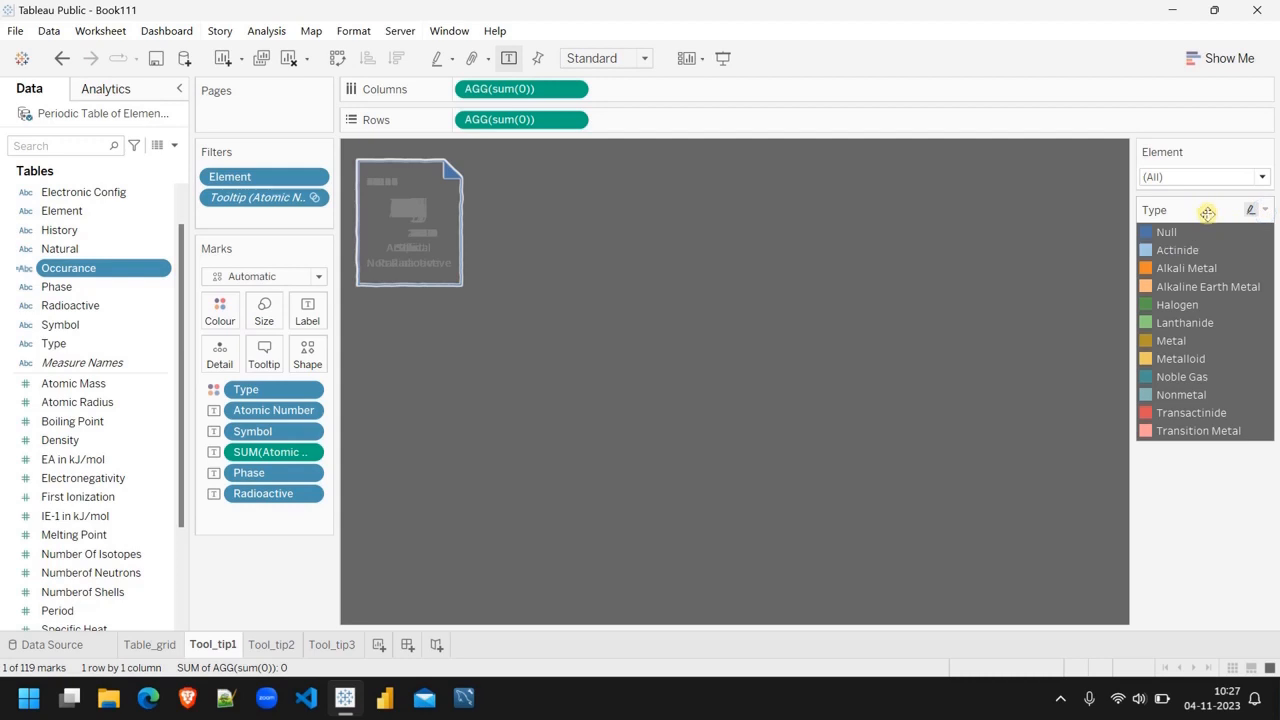
click(1265, 212)
click(1168, 358)
Step: Preview the Tool_tip1 card for single elements by filtering Element to Actinium and to Thorium
click(1262, 176)
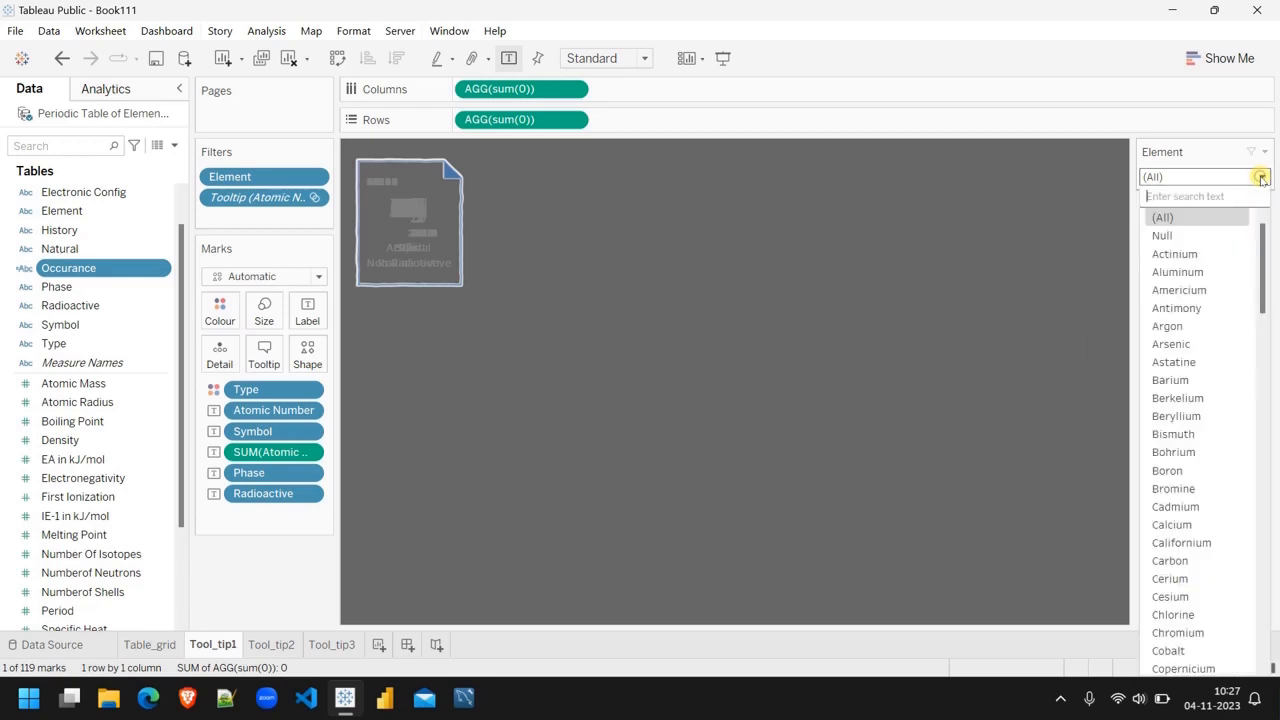
click(1194, 258)
mouse_move(410, 246)
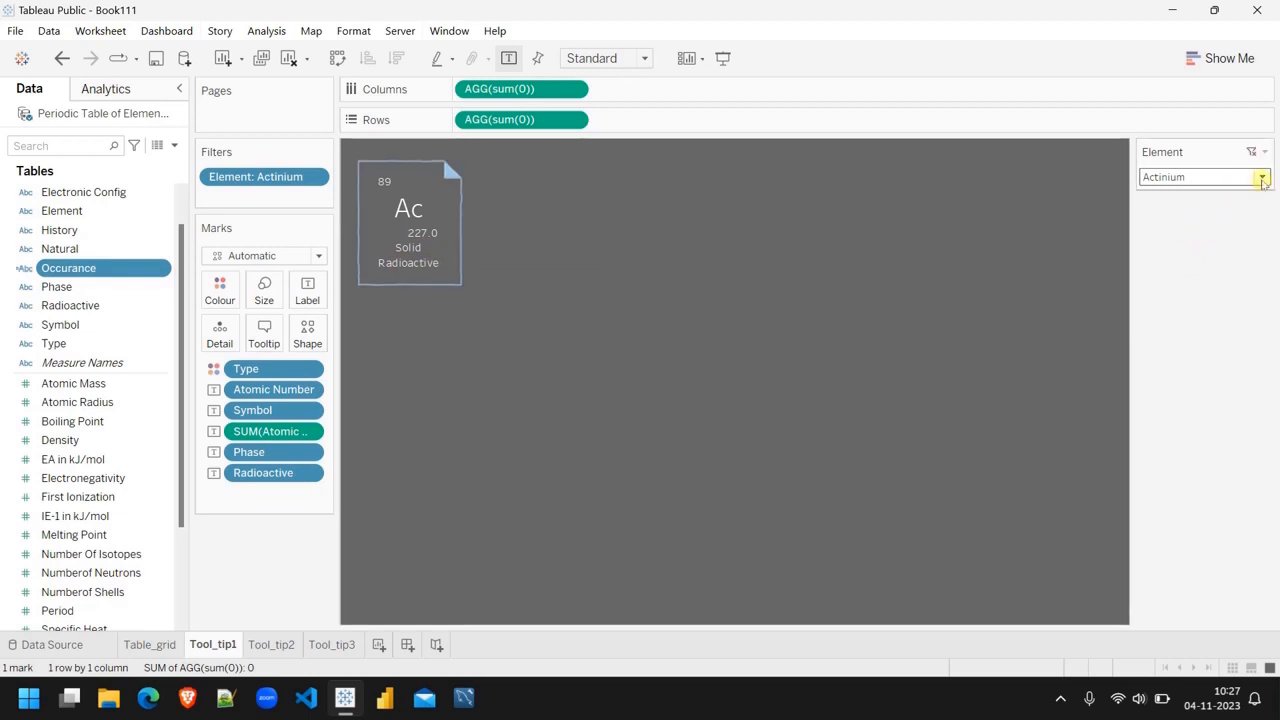
click(1262, 177)
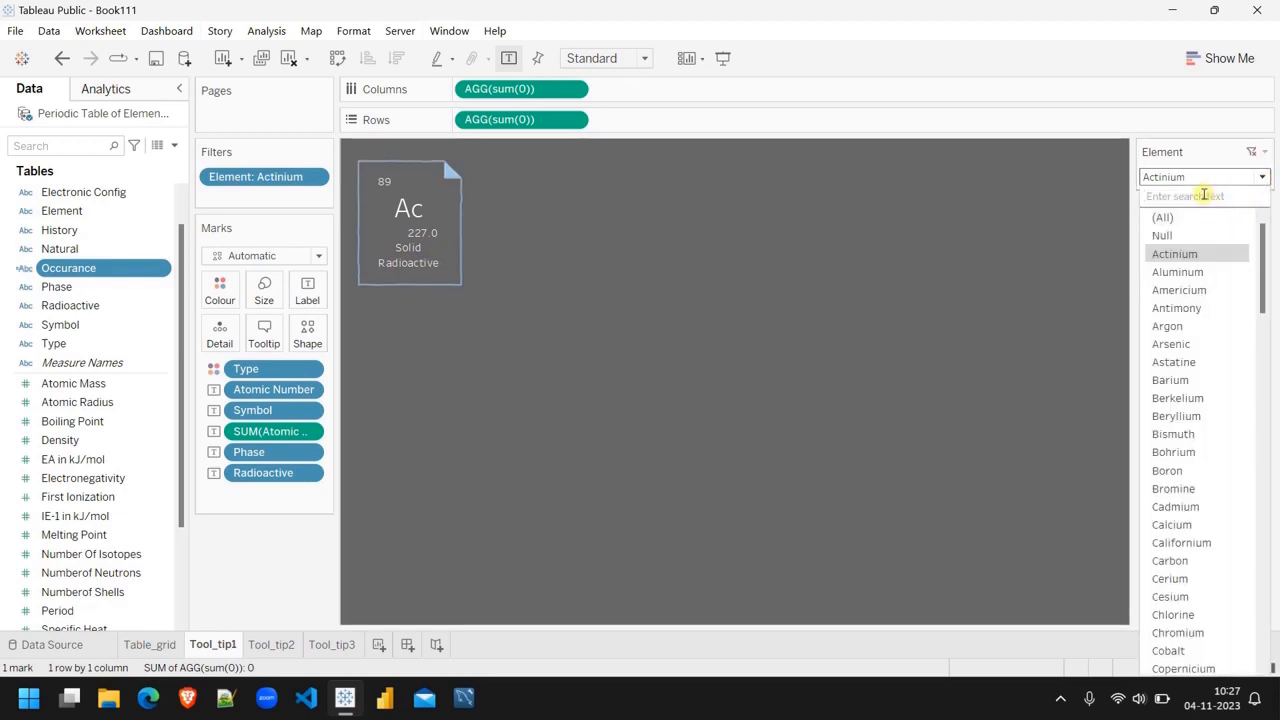
text(tho)
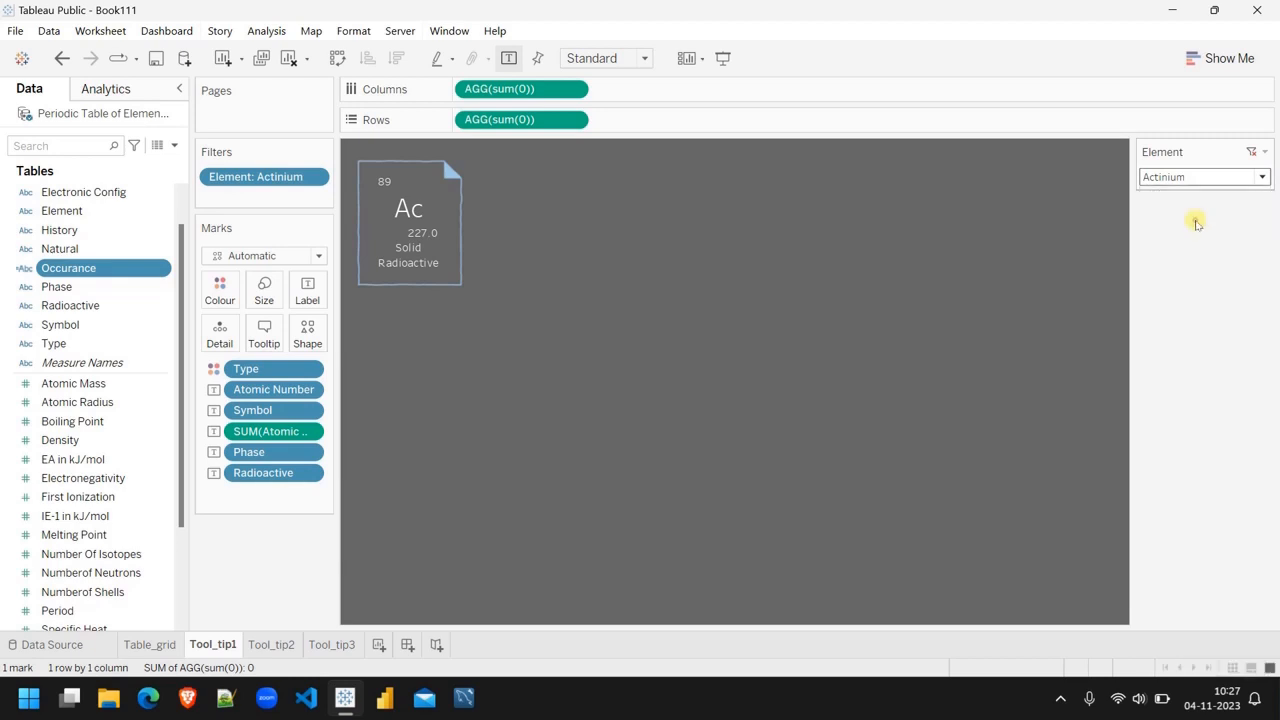
click(1172, 217)
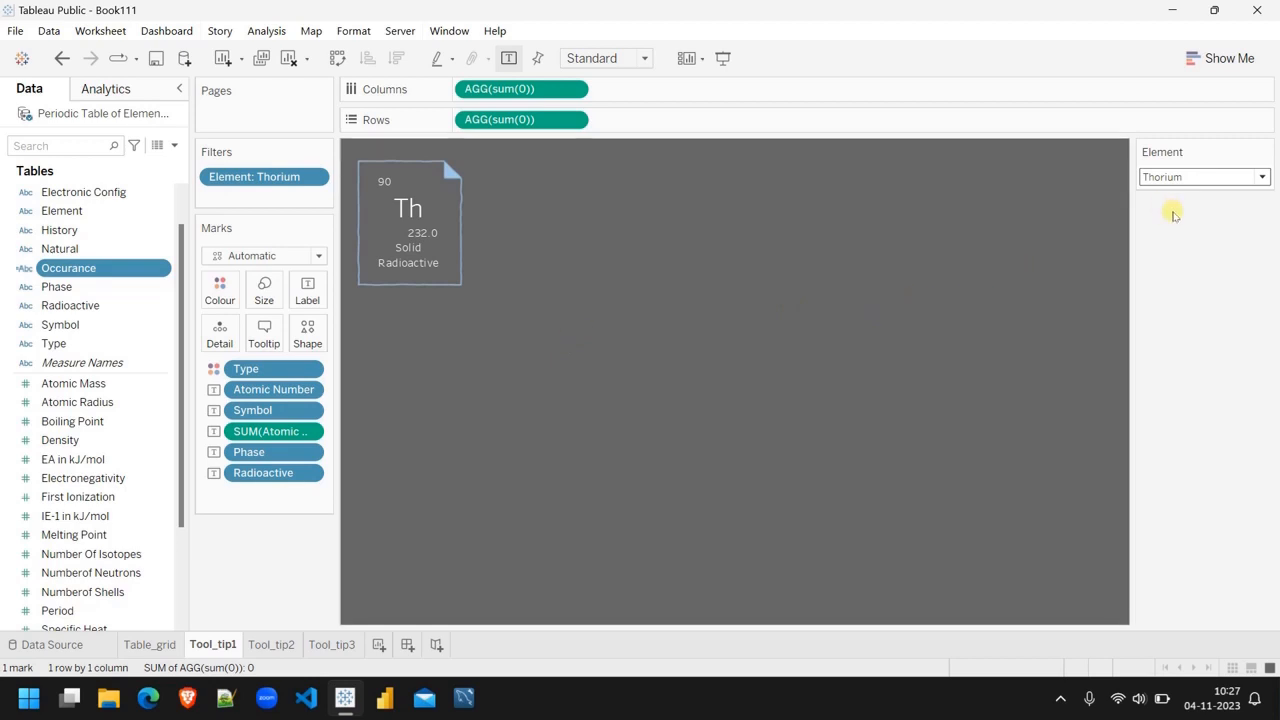
mouse_move(402, 272)
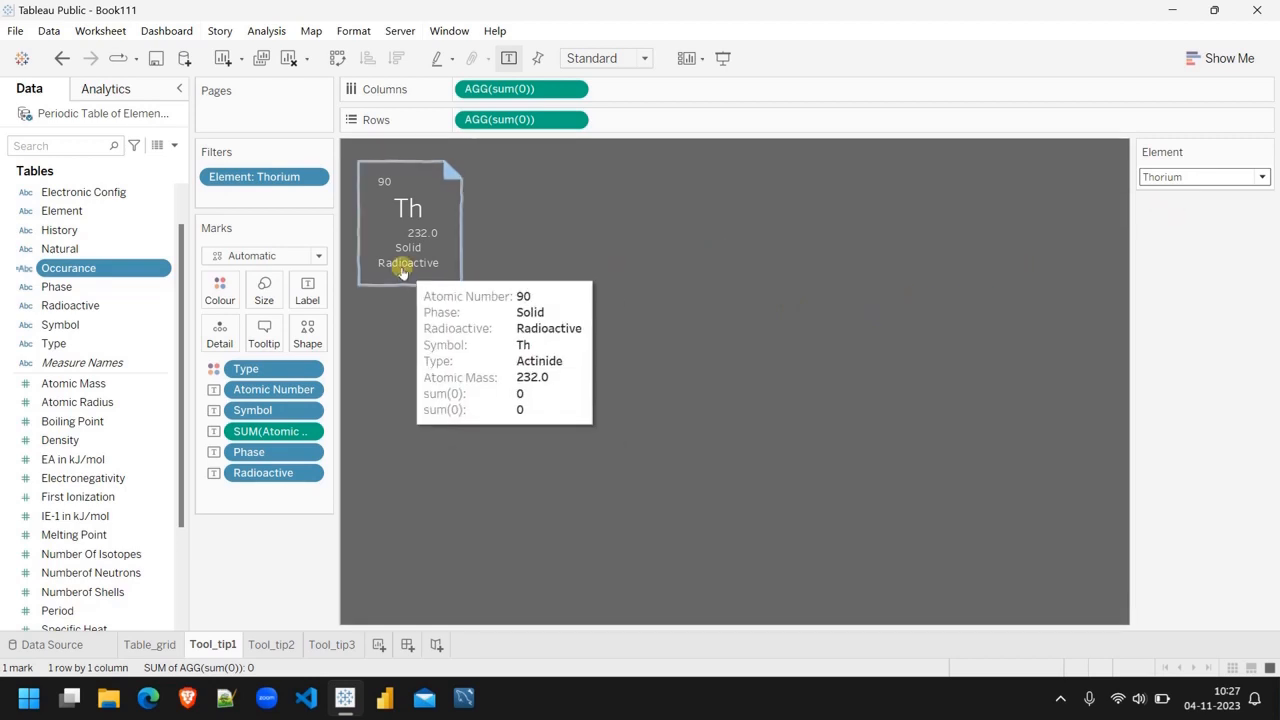
Step: Filter the Tool_tip1 sheet's Element to Carbon
click(1262, 178)
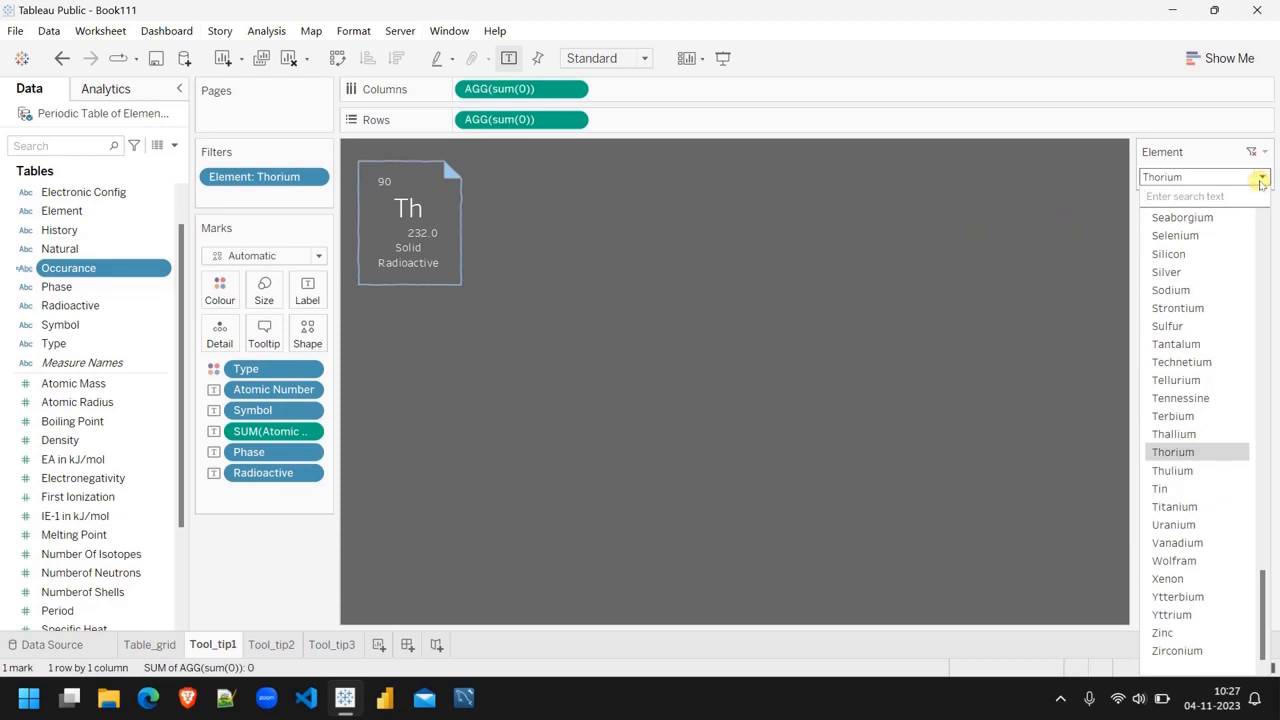
text(car)
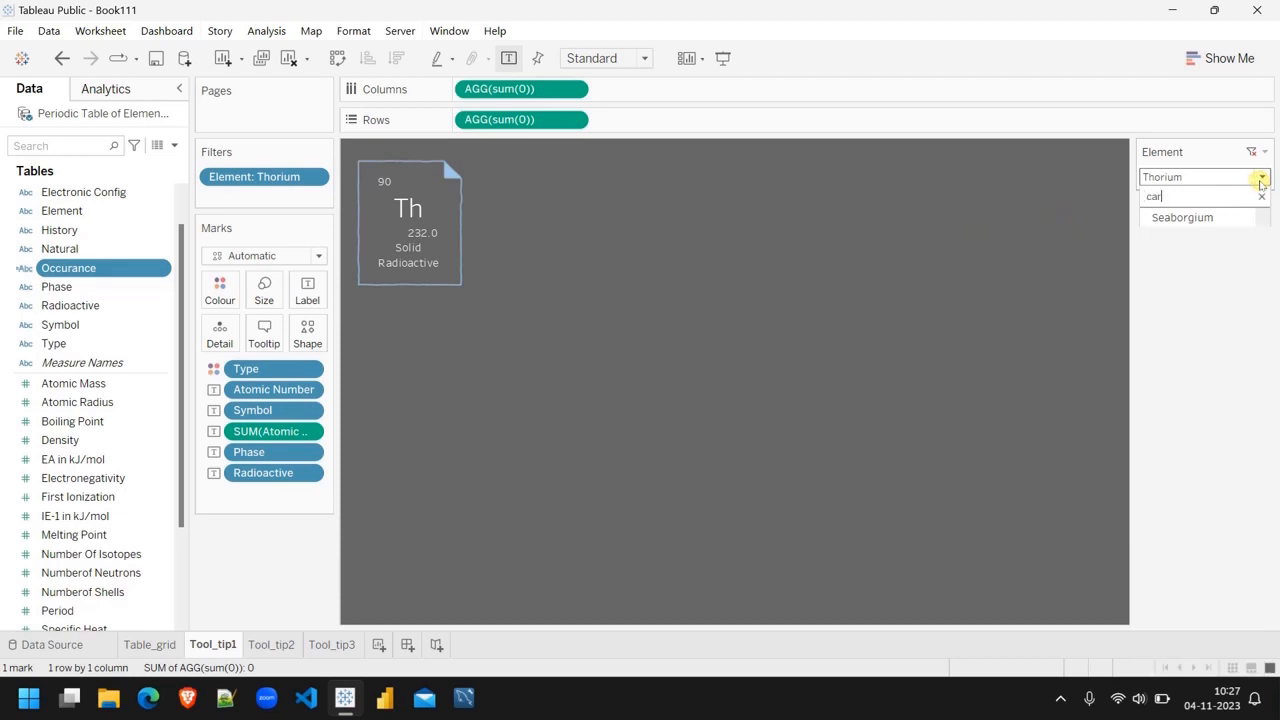
click(1172, 218)
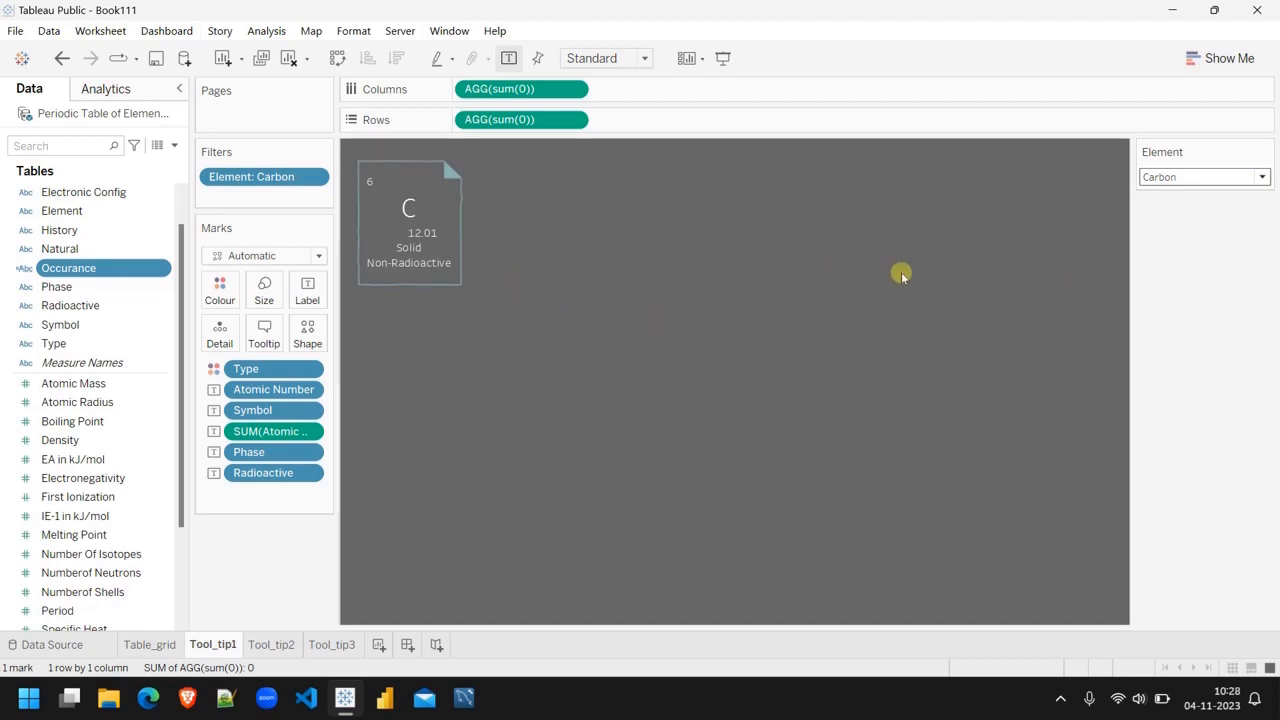
Step: On the Tool_tip2 sheet, filter Element to Actinium
click(271, 644)
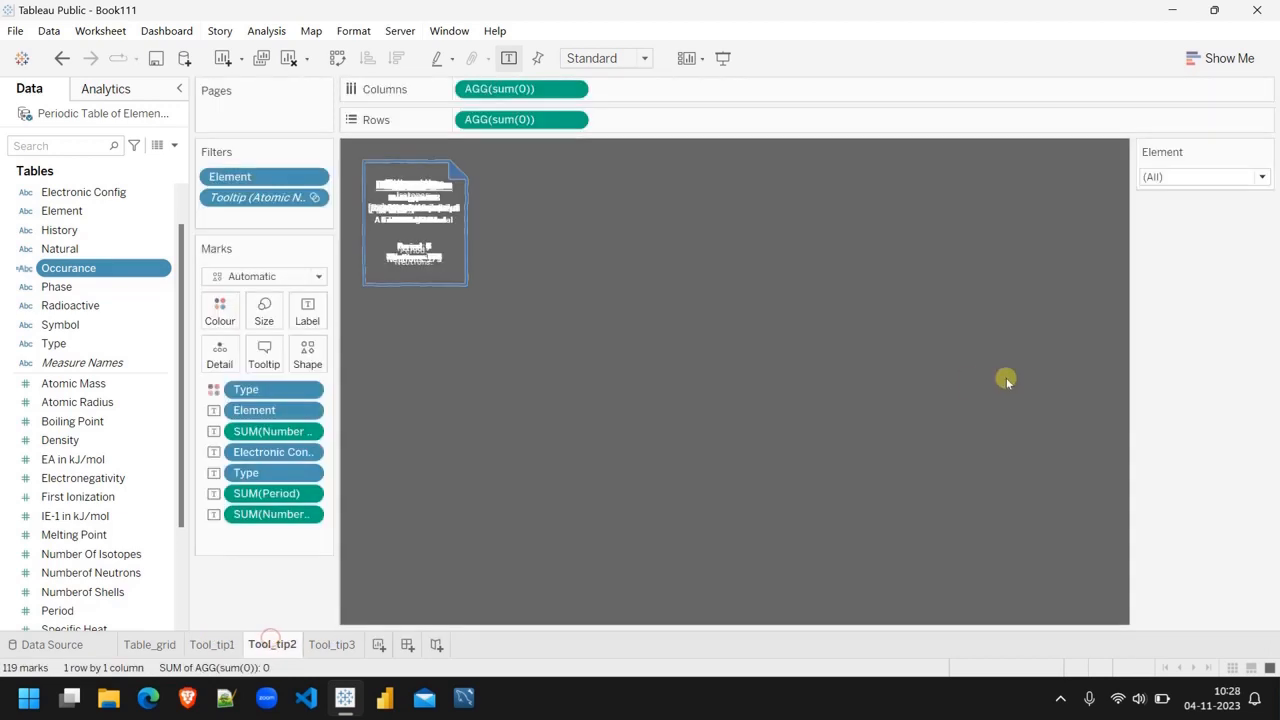
click(1243, 178)
click(1192, 250)
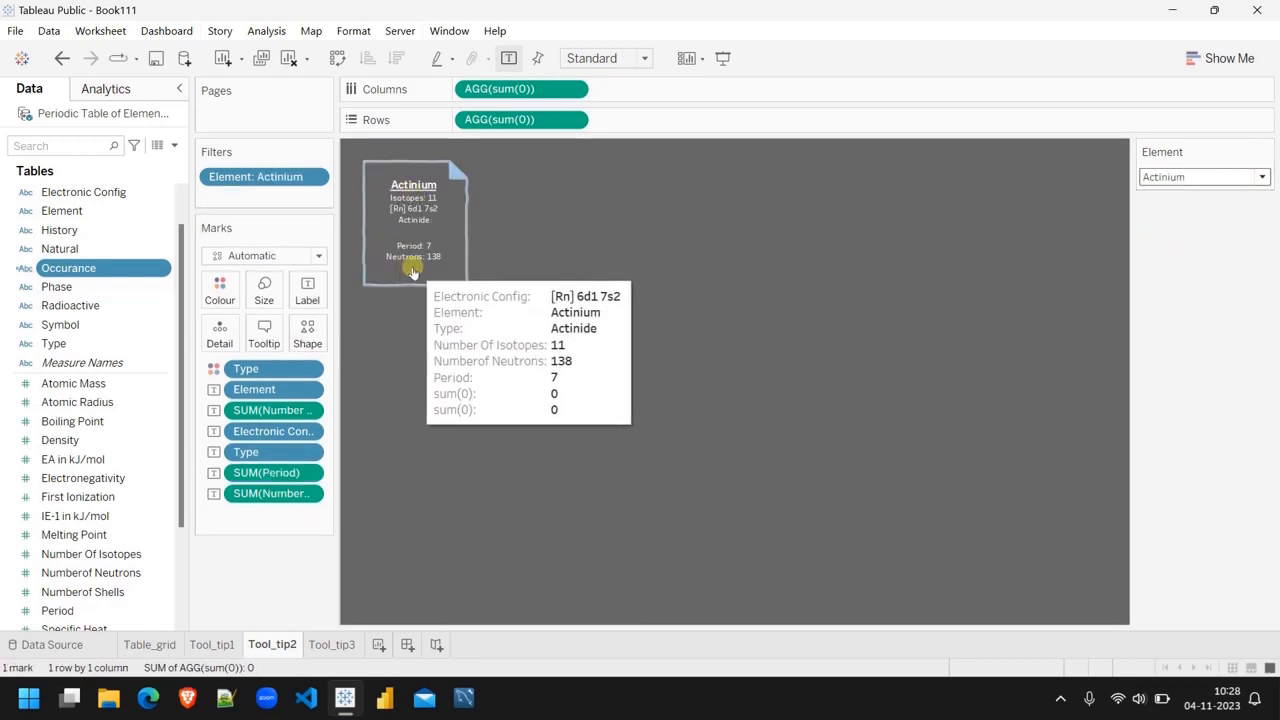
Step: On the Tool_tip3 sheet, check the details with Element filtered to Americium, and switch the filter to Actinium
click(333, 645)
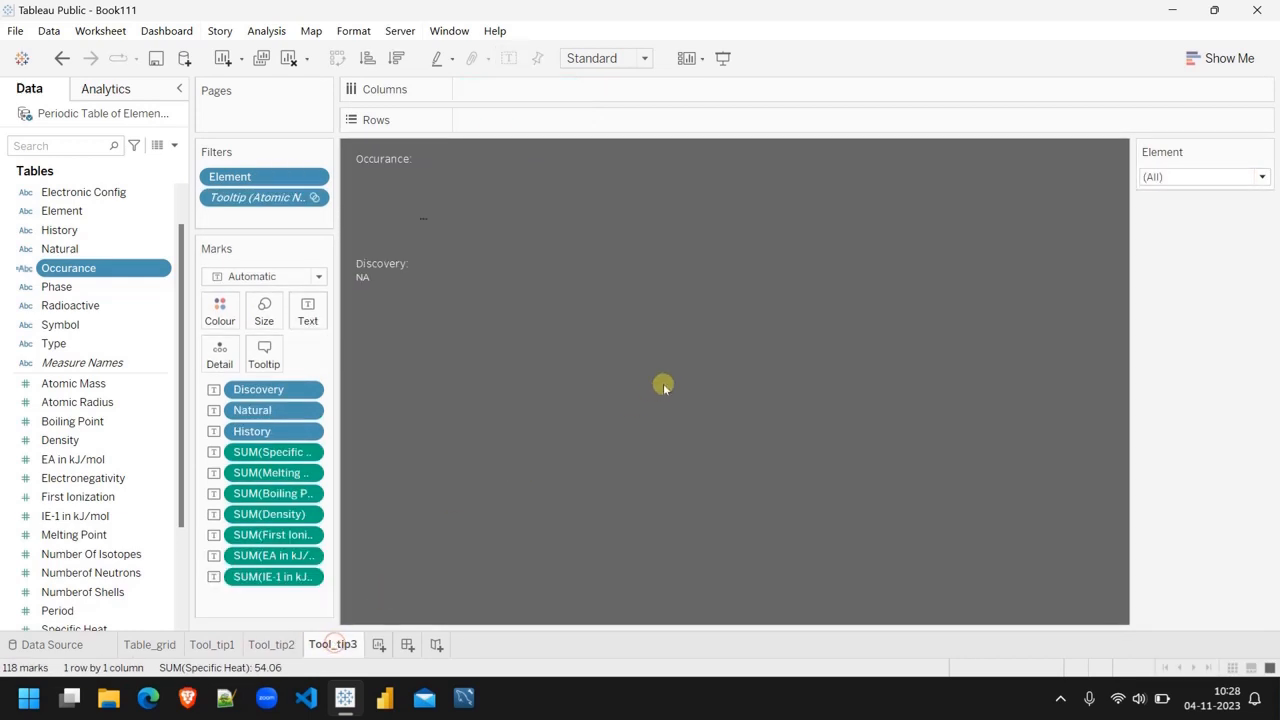
click(1258, 177)
click(1221, 292)
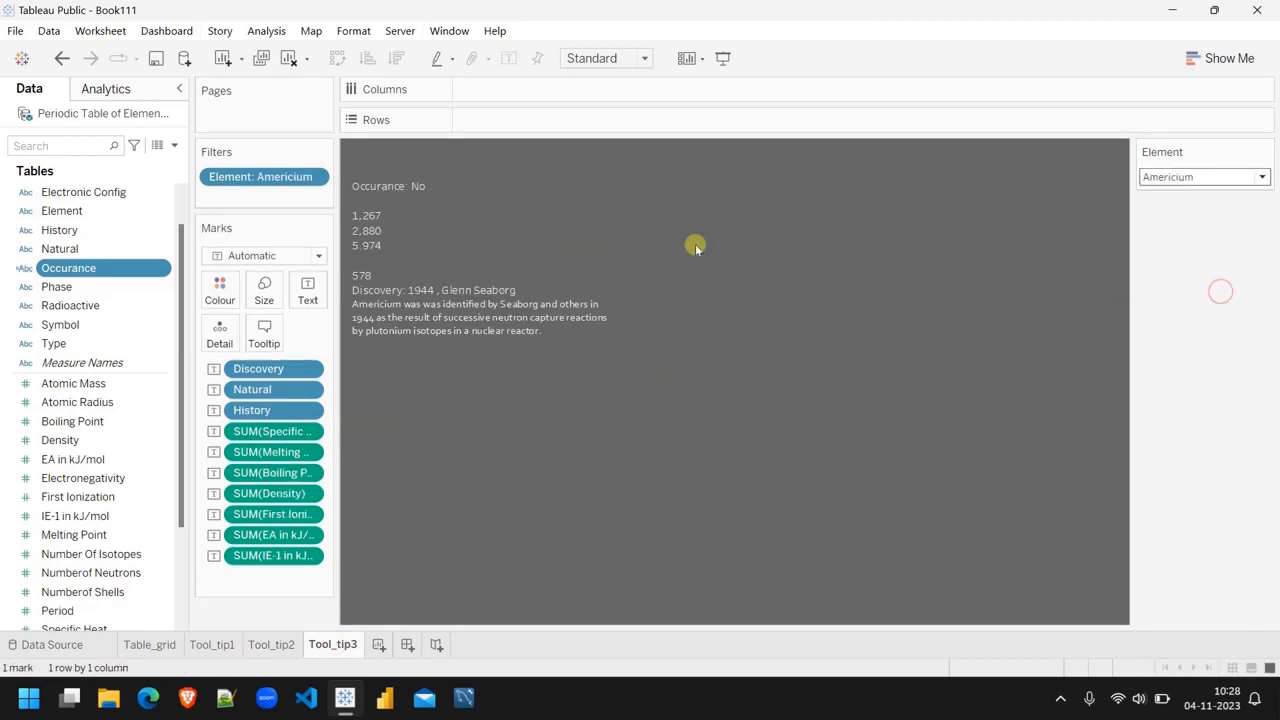
mouse_move(400, 185)
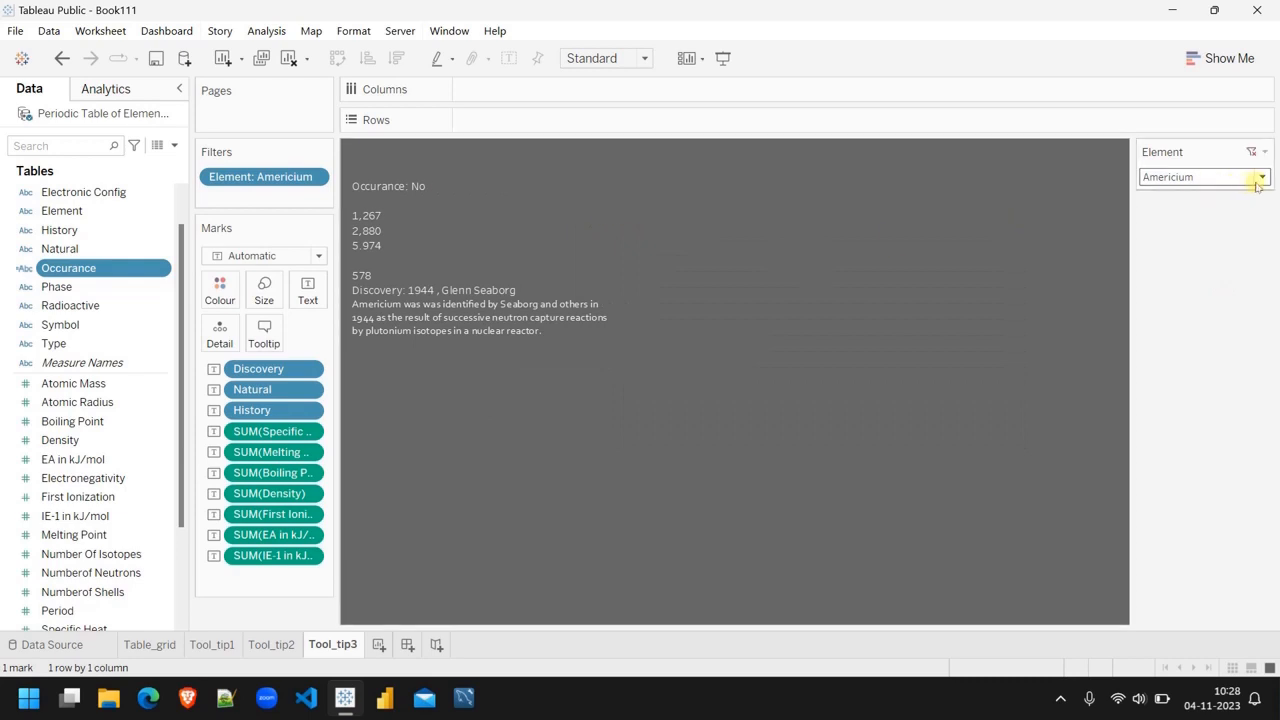
click(1260, 178)
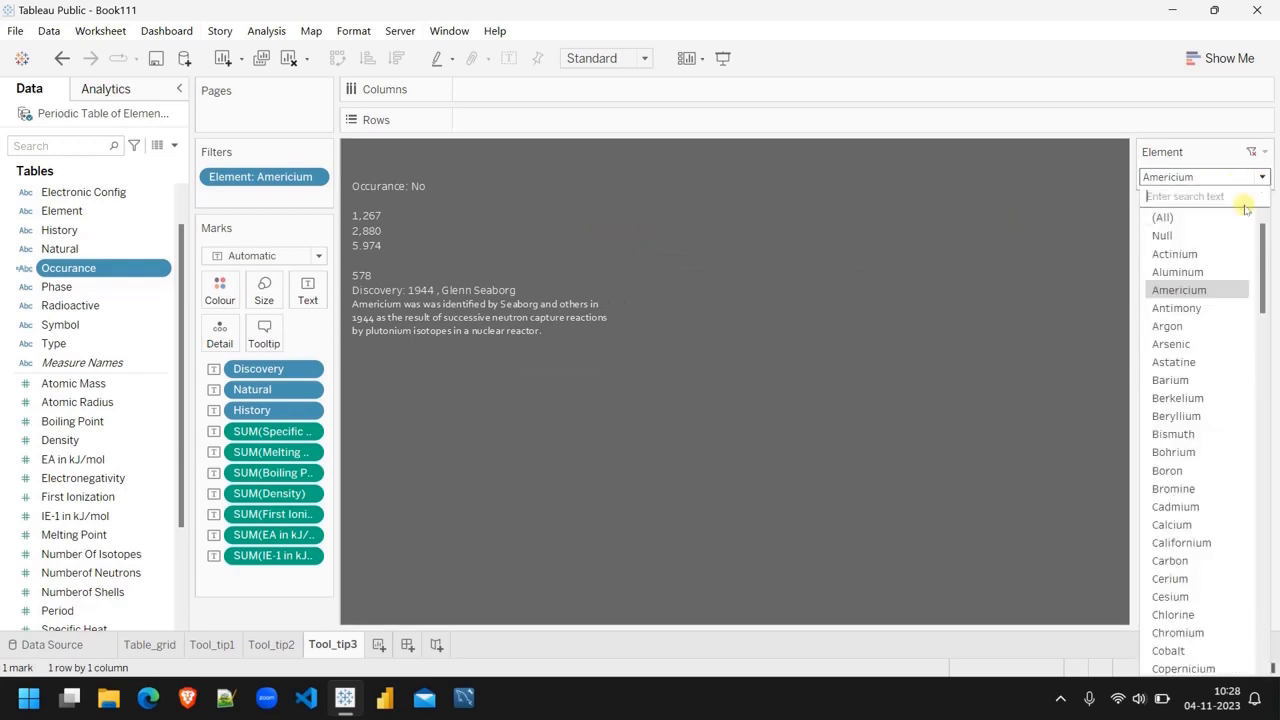
click(1180, 254)
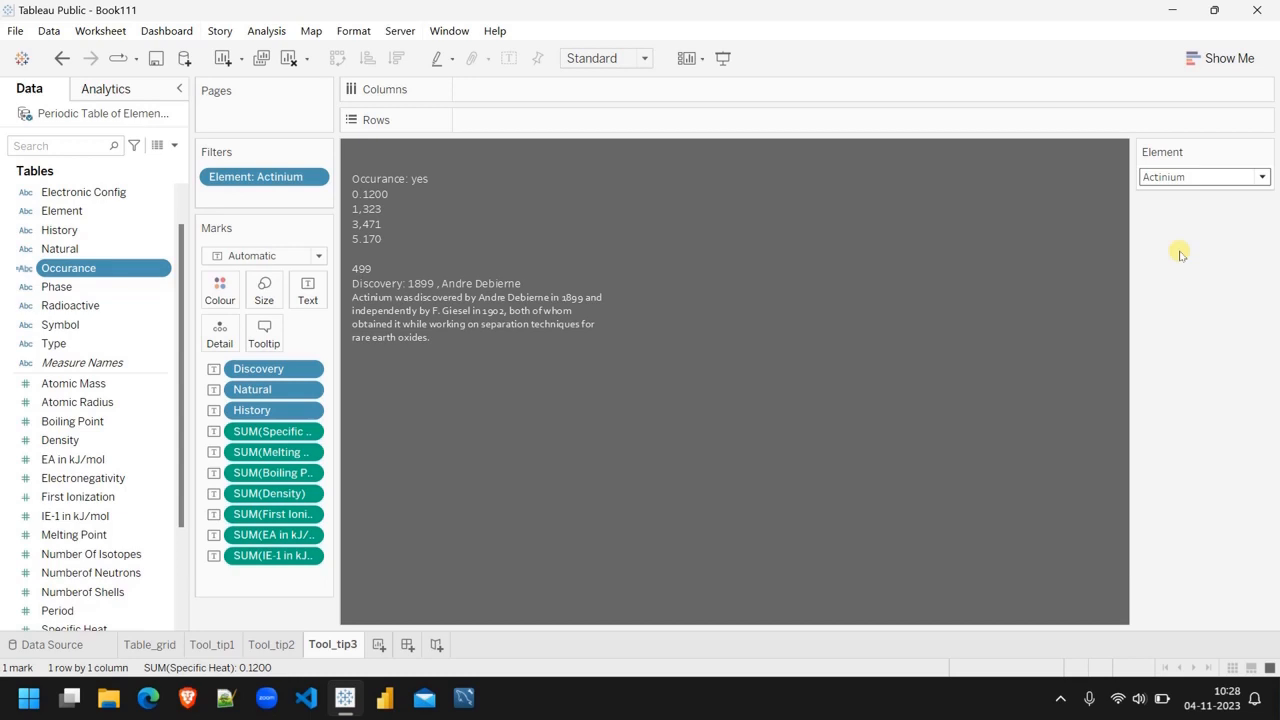
click(213, 645)
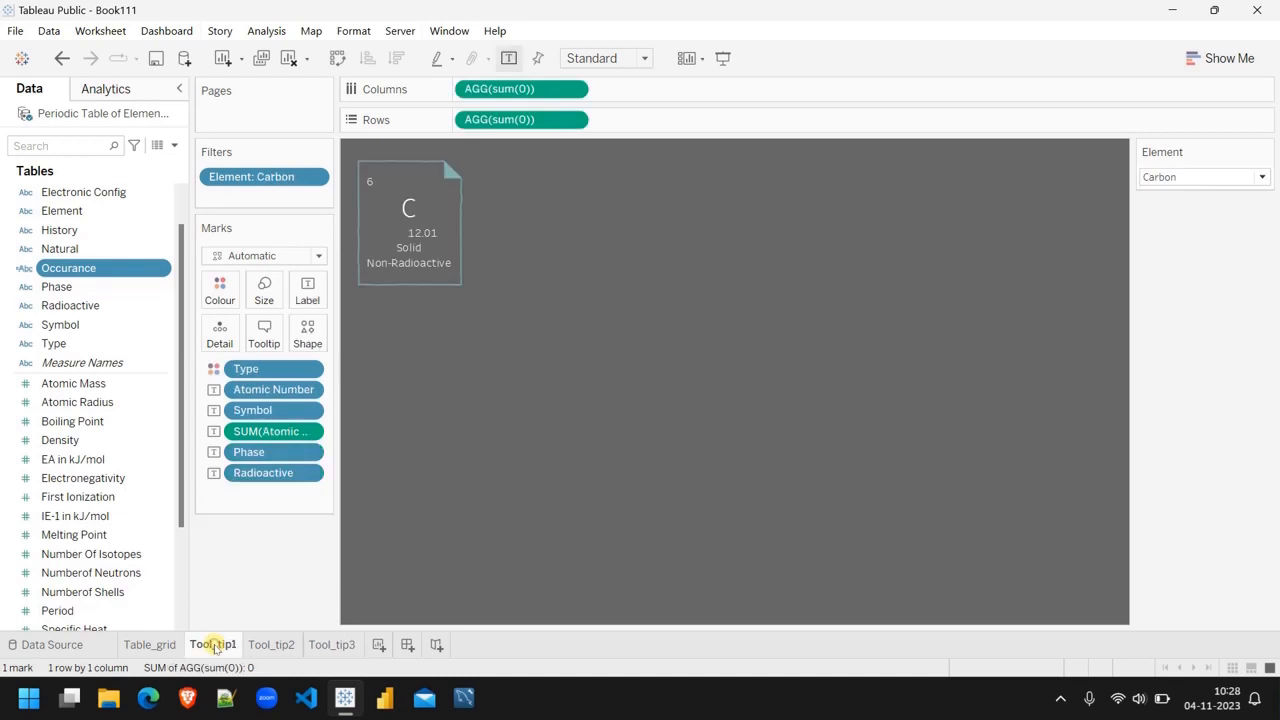
click(272, 644)
click(215, 645)
click(270, 645)
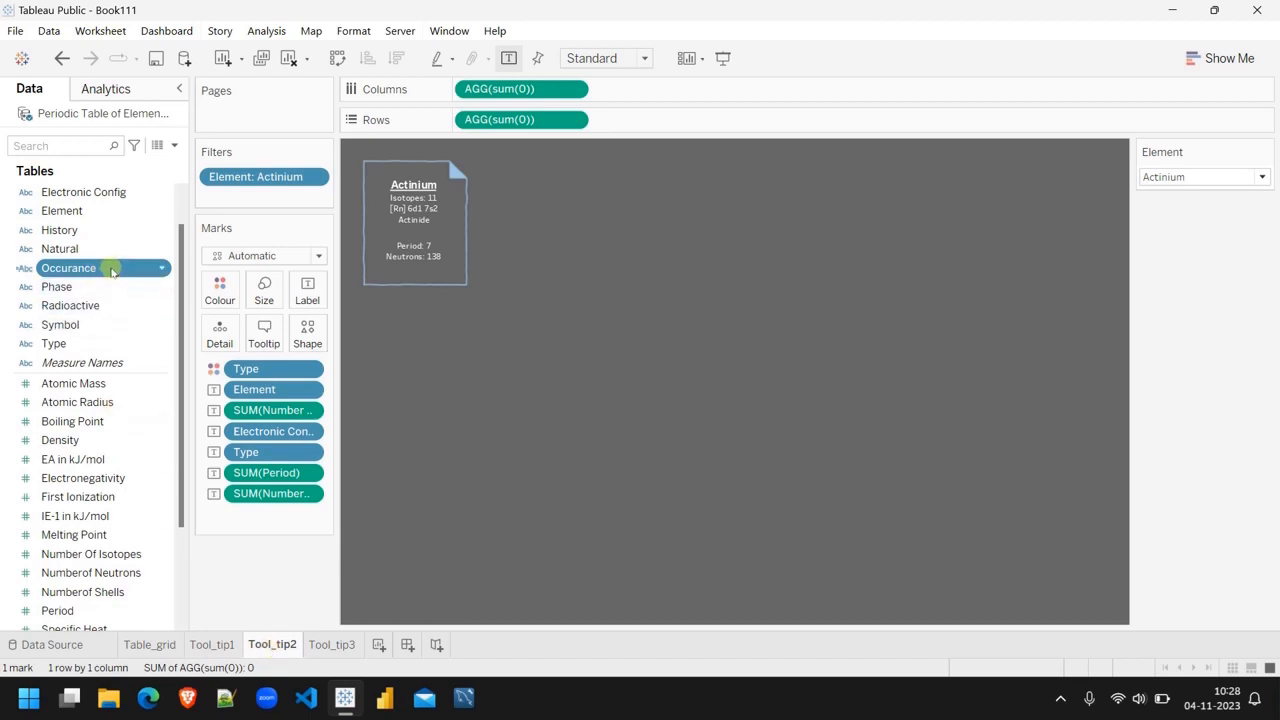
Step: On the Tool_tip3 sheet, remove the Natural field from the marks and add Occurance as text in its place
click(330, 645)
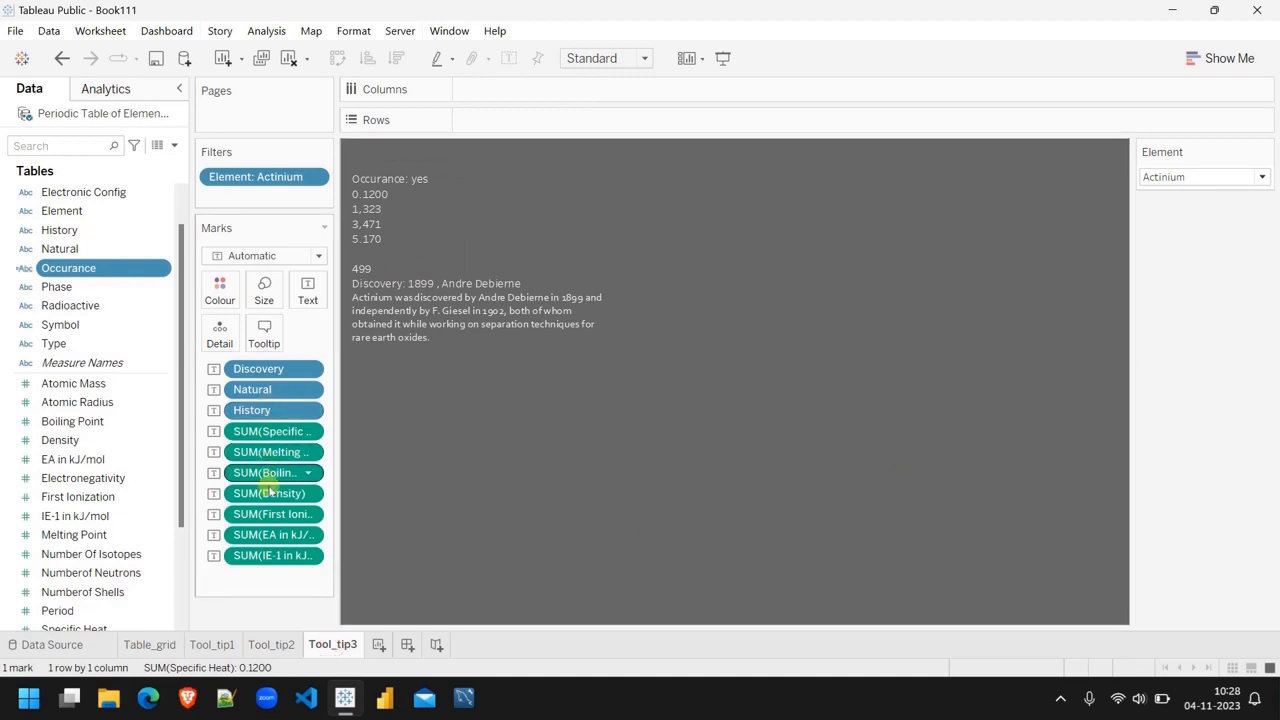
drag(269, 390, 262, 625)
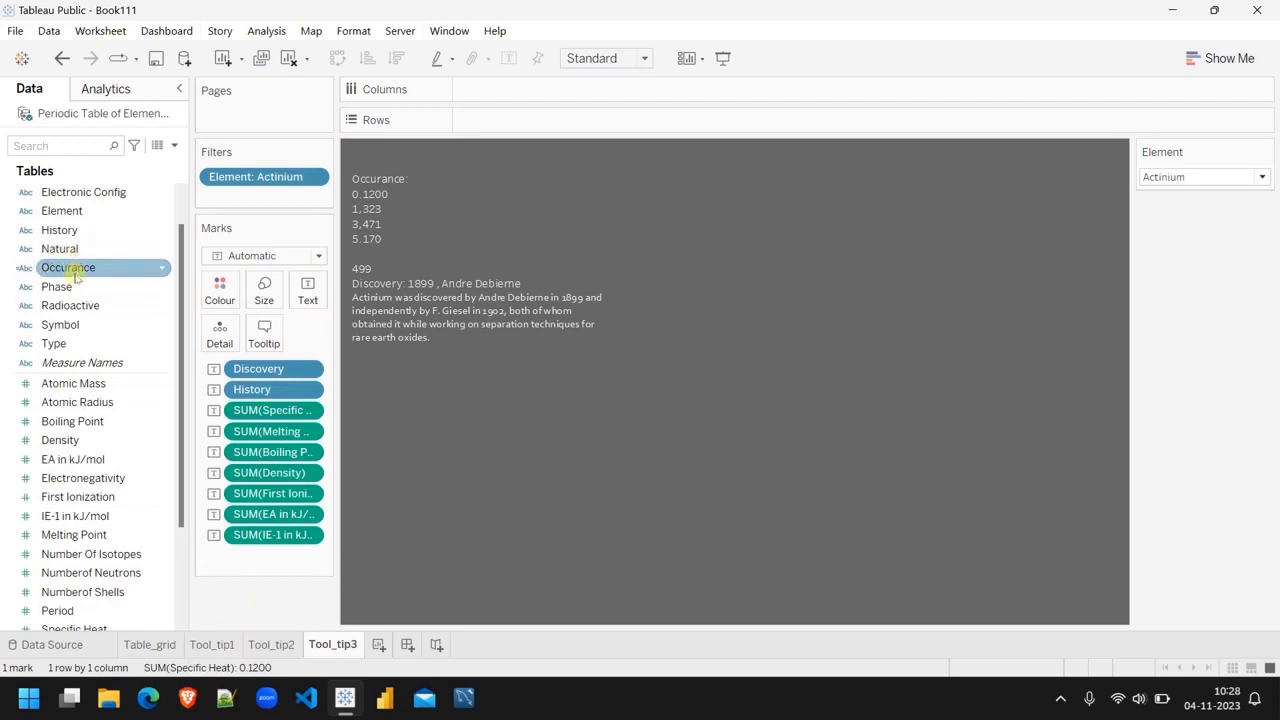
drag(78, 270, 310, 295)
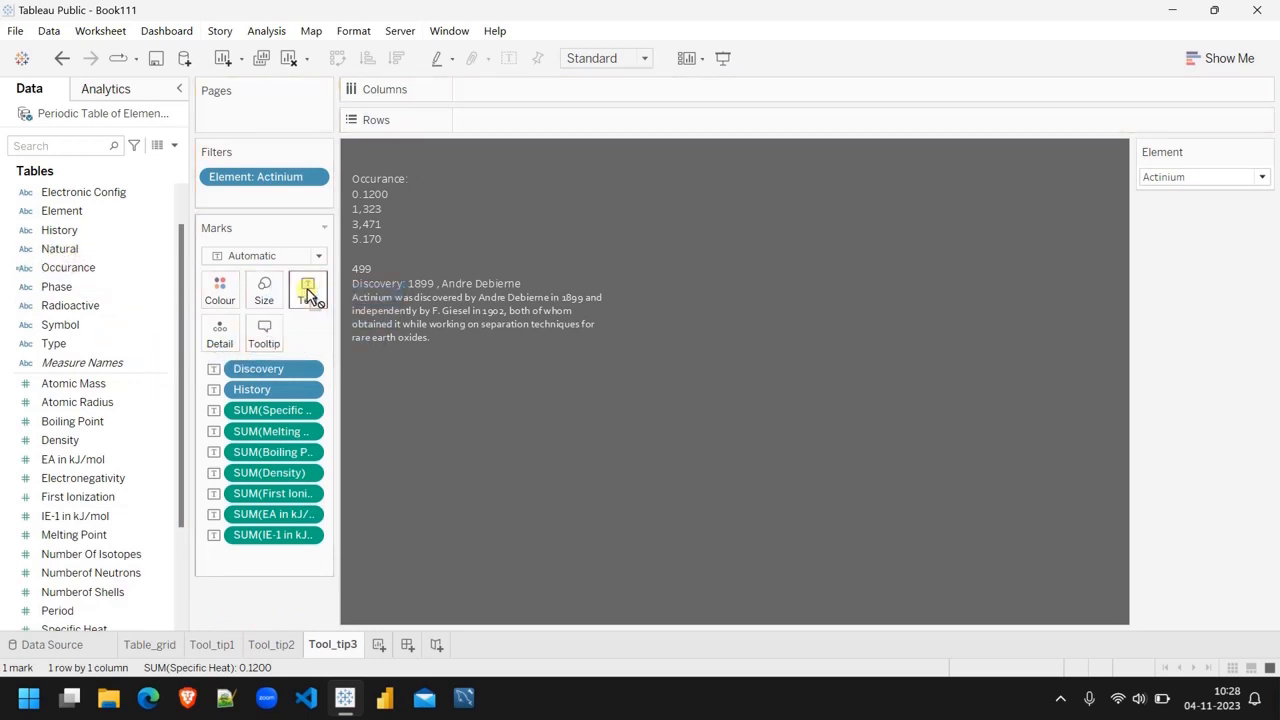
click(80, 270)
drag(80, 270, 315, 296)
mouse_move(423, 346)
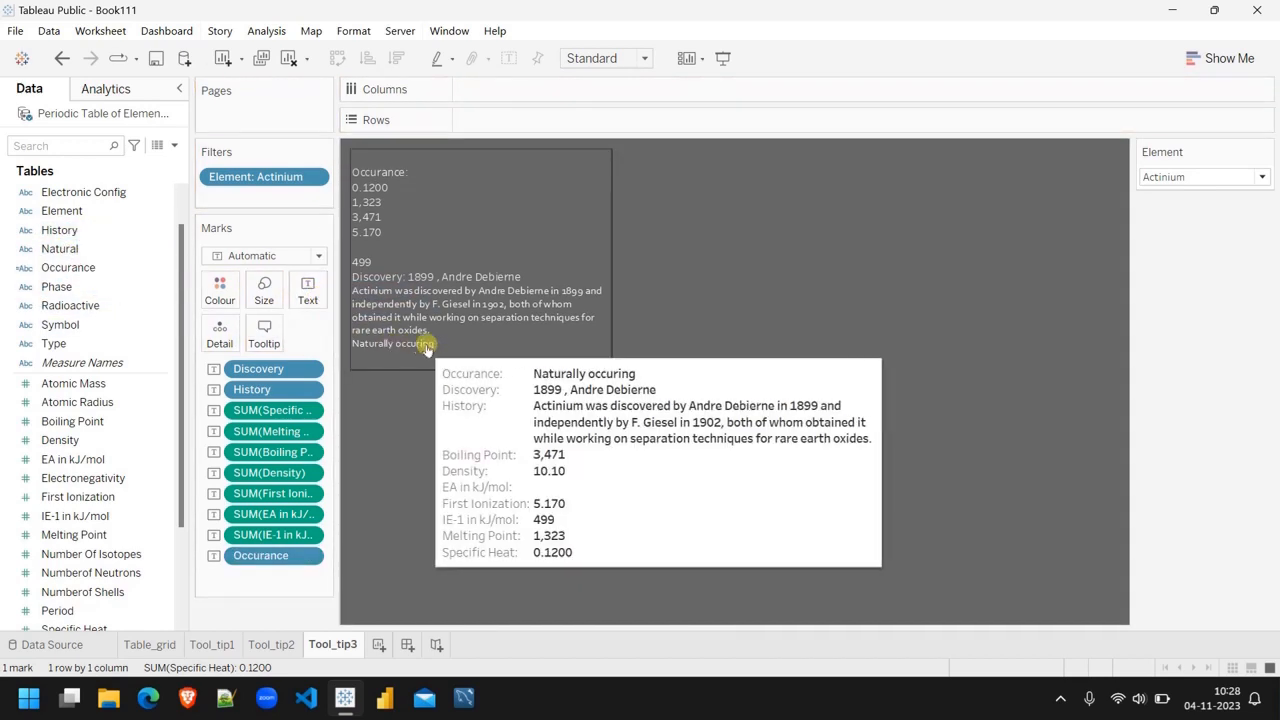
Step: Edit the Tool_tip3 label text and delete the <Occurance> placeholder from its last line
click(308, 292)
click(462, 330)
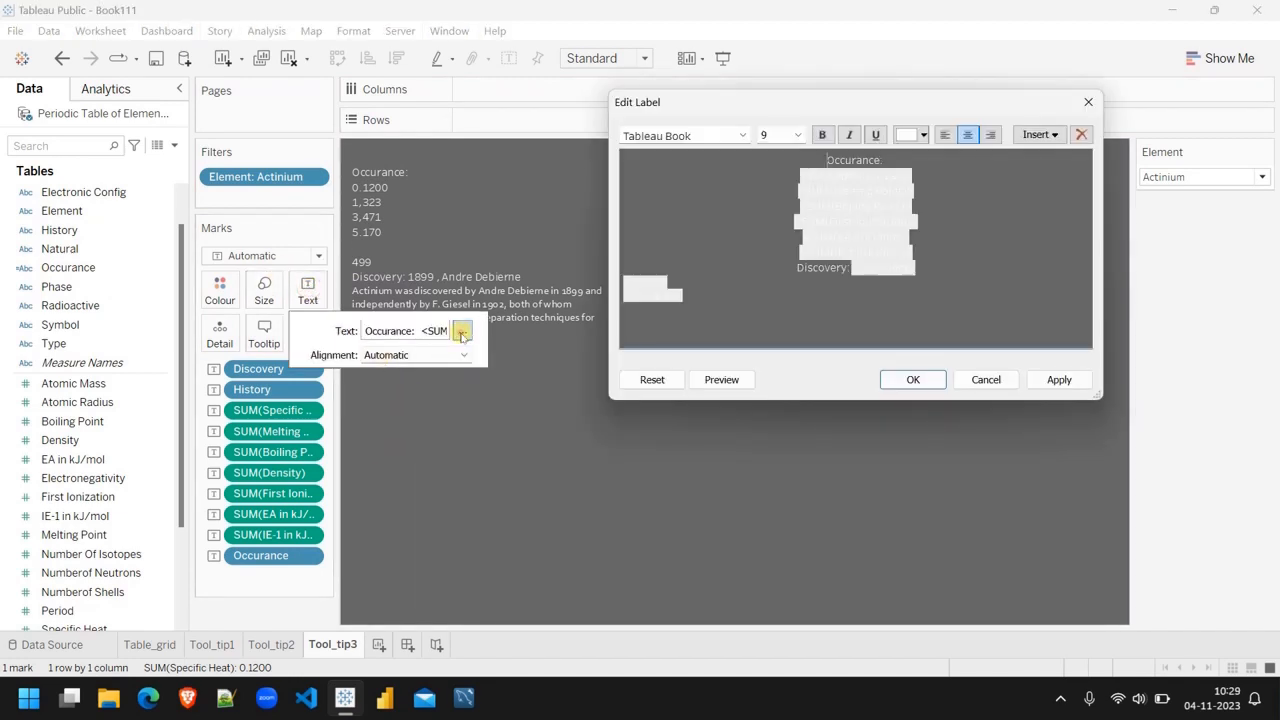
click(871, 314)
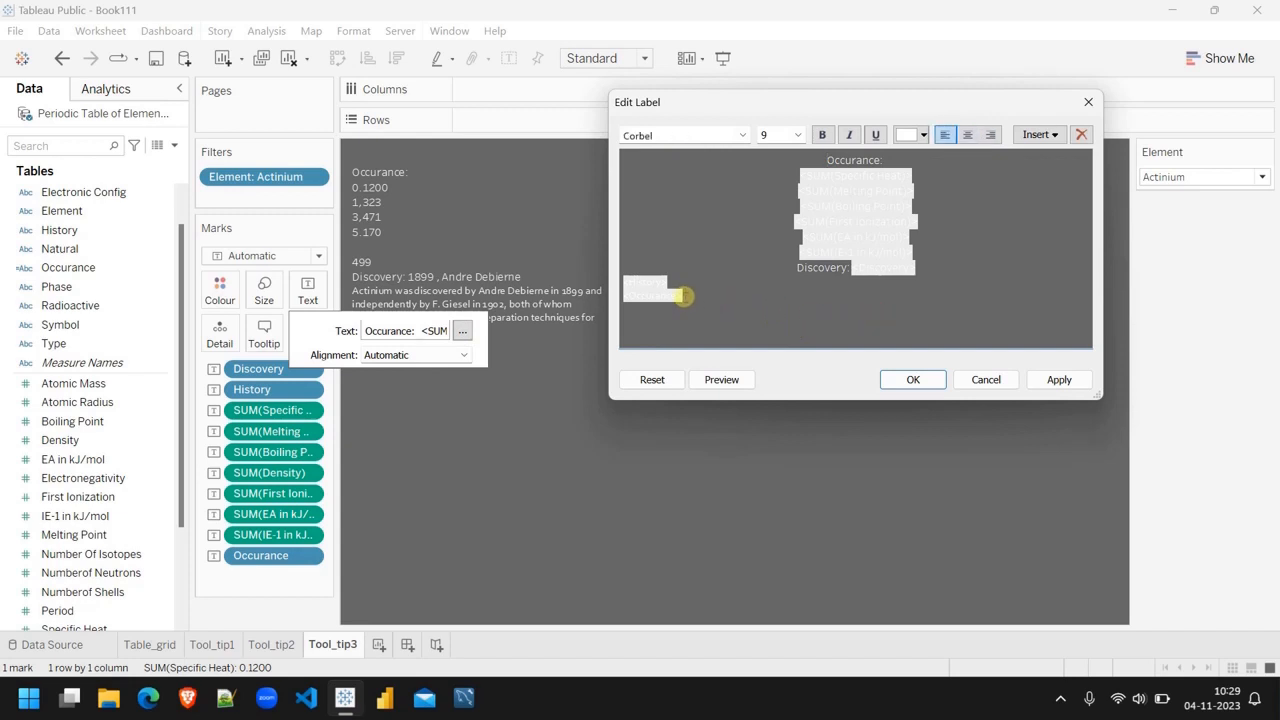
drag(683, 296, 622, 296)
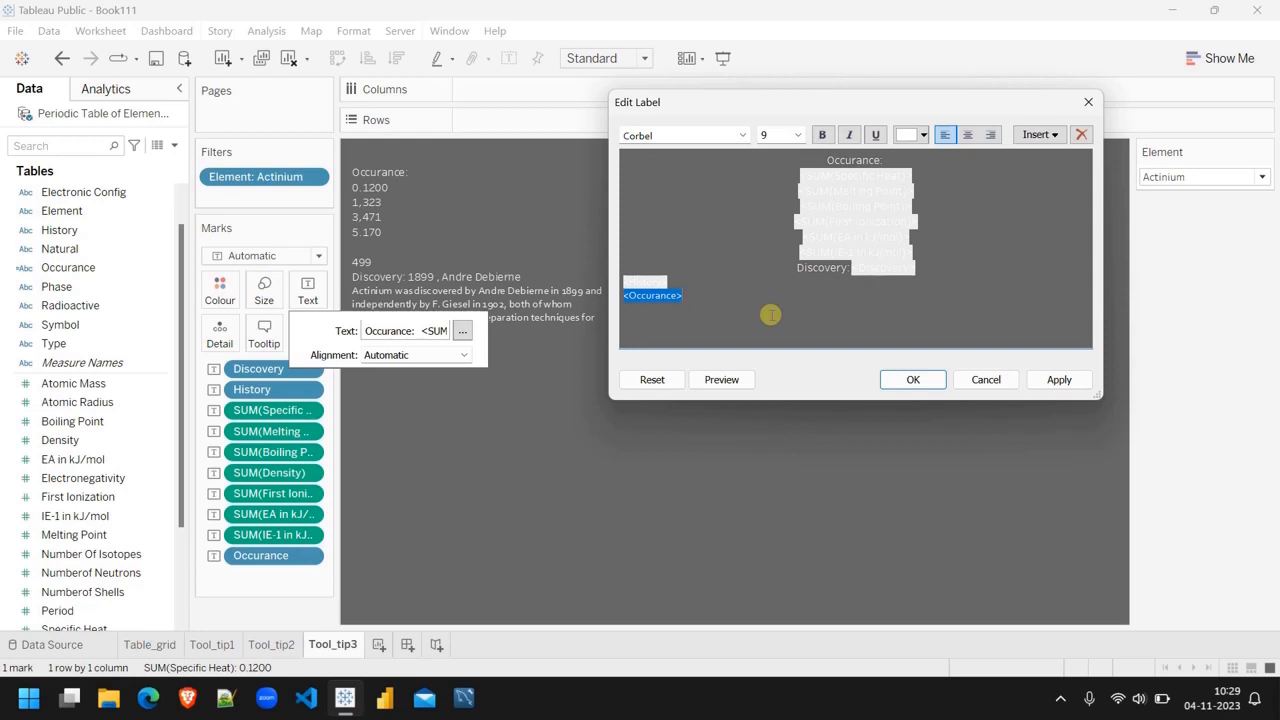
key(Delete)
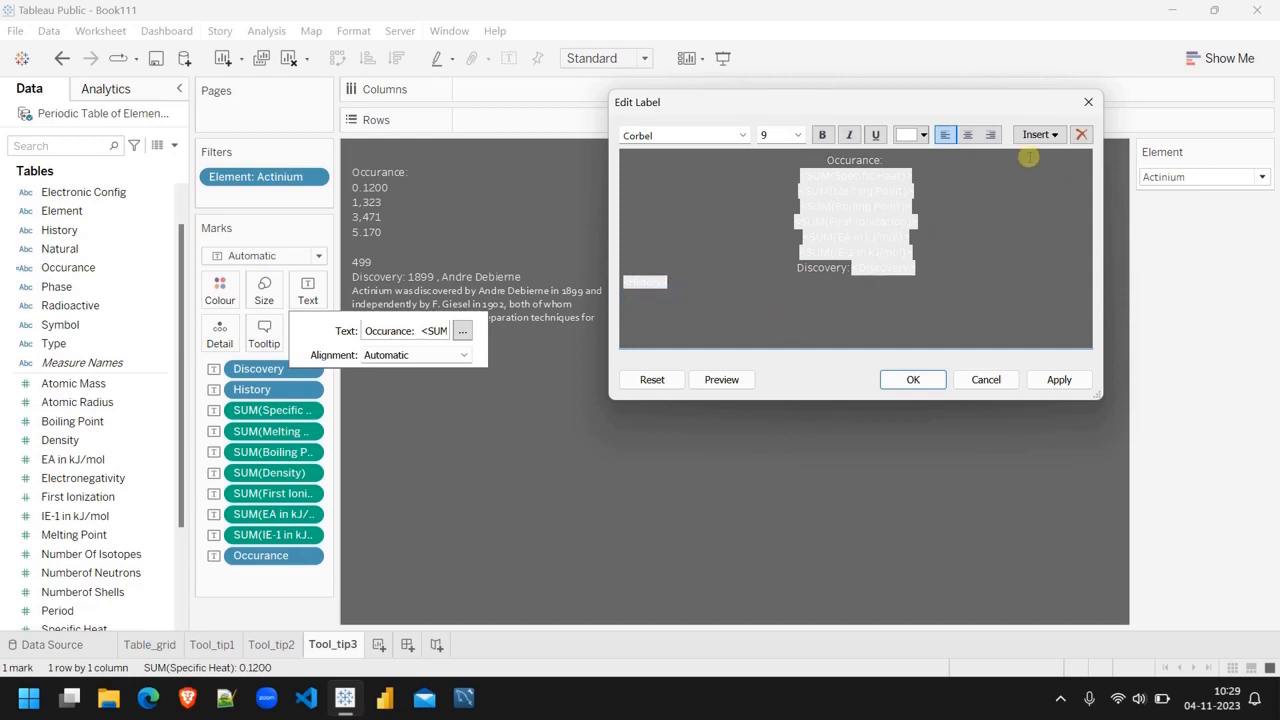
Step: Insert the <Occurance> field after "Occurance:" on the label's first line and apply the label changes
click(940, 160)
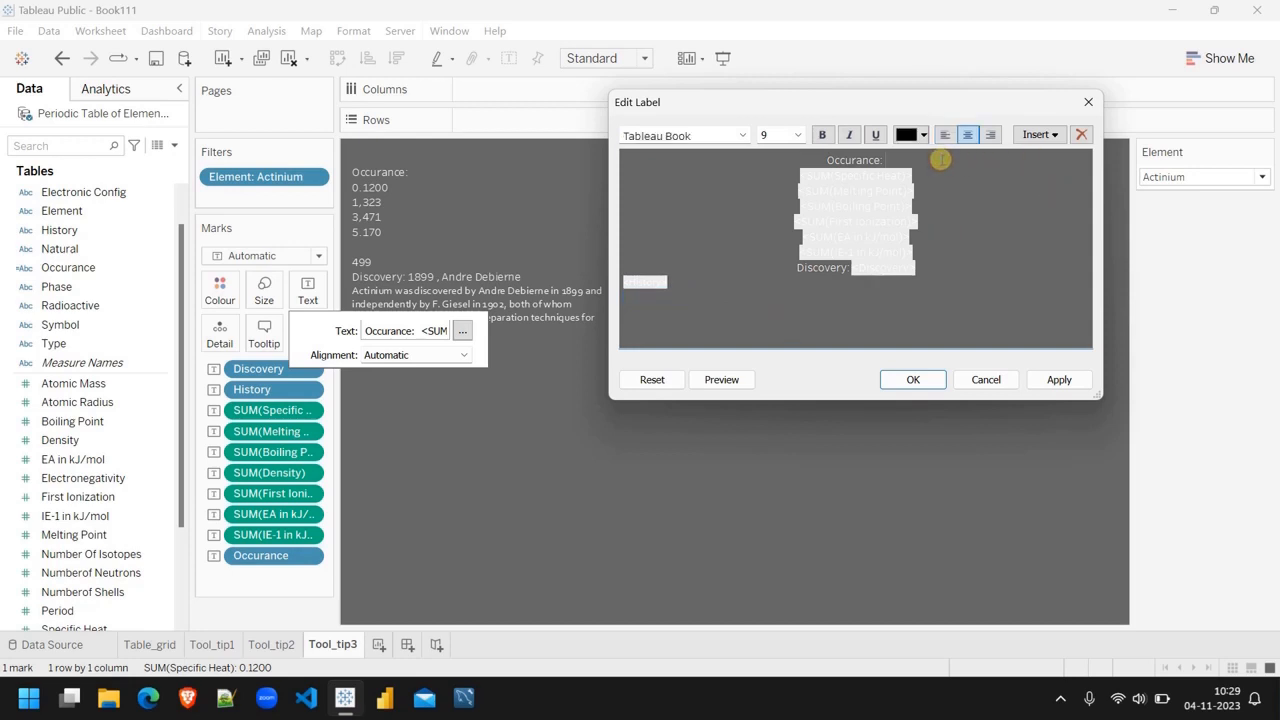
key(ctrl+a)
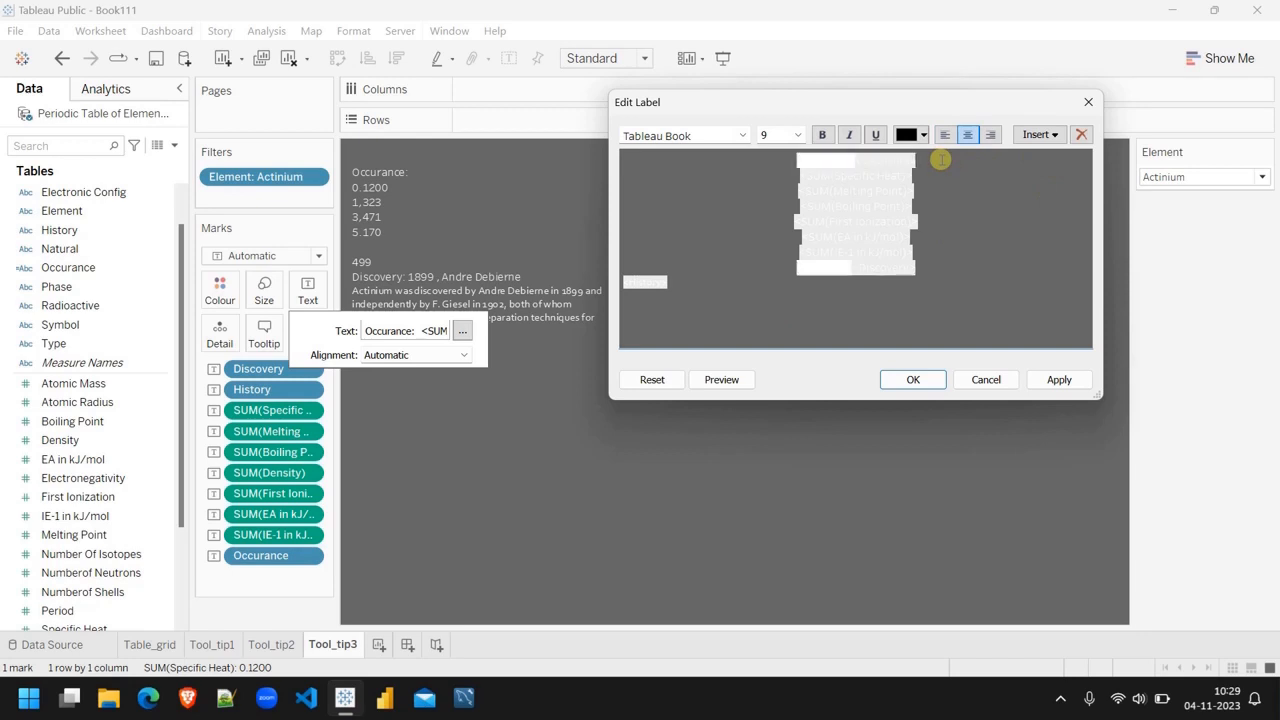
click(1058, 381)
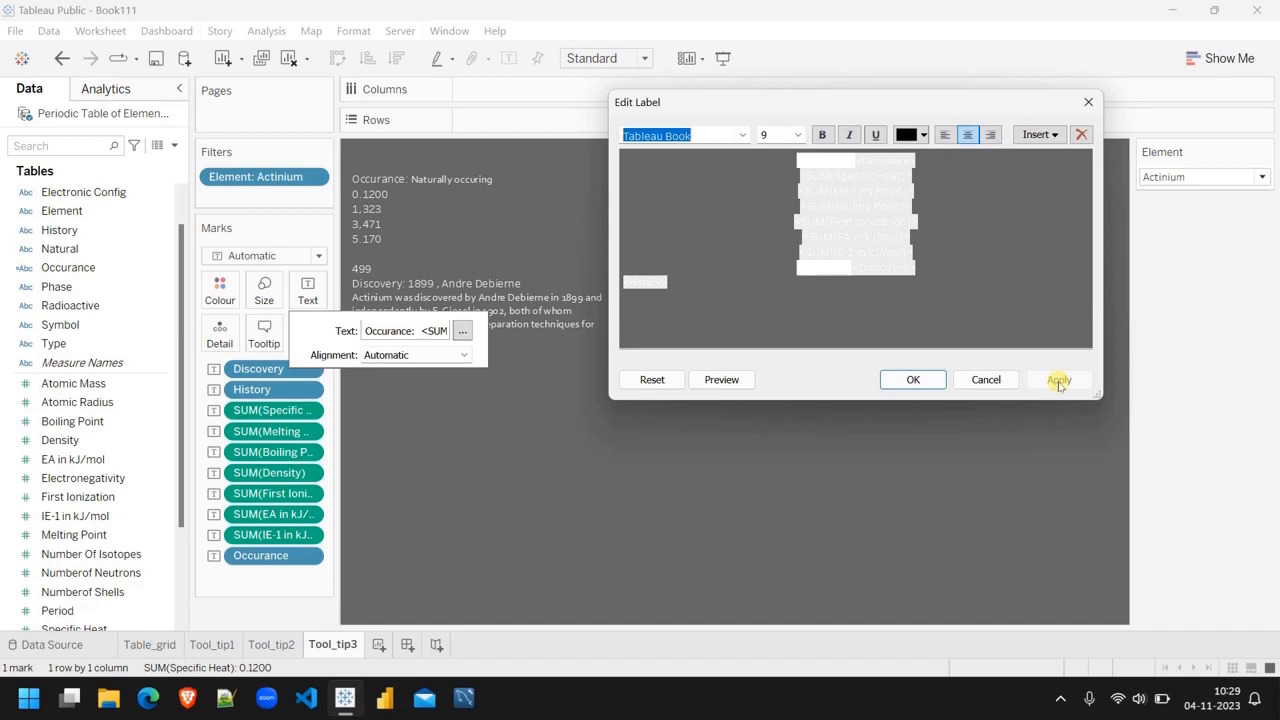
click(913, 380)
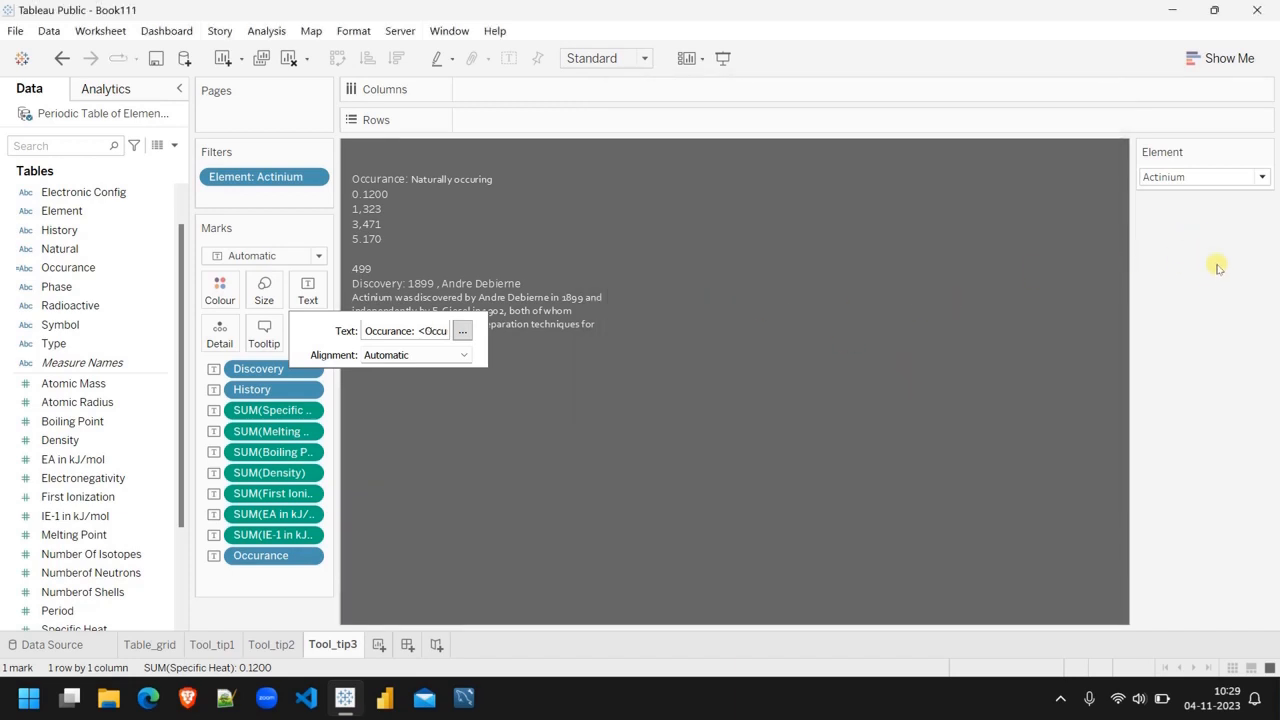
Step: On the Table_grid sheet, check the element tooltips, such as Beryllium, Gallium and Chromium, in presentation mode
click(150, 645)
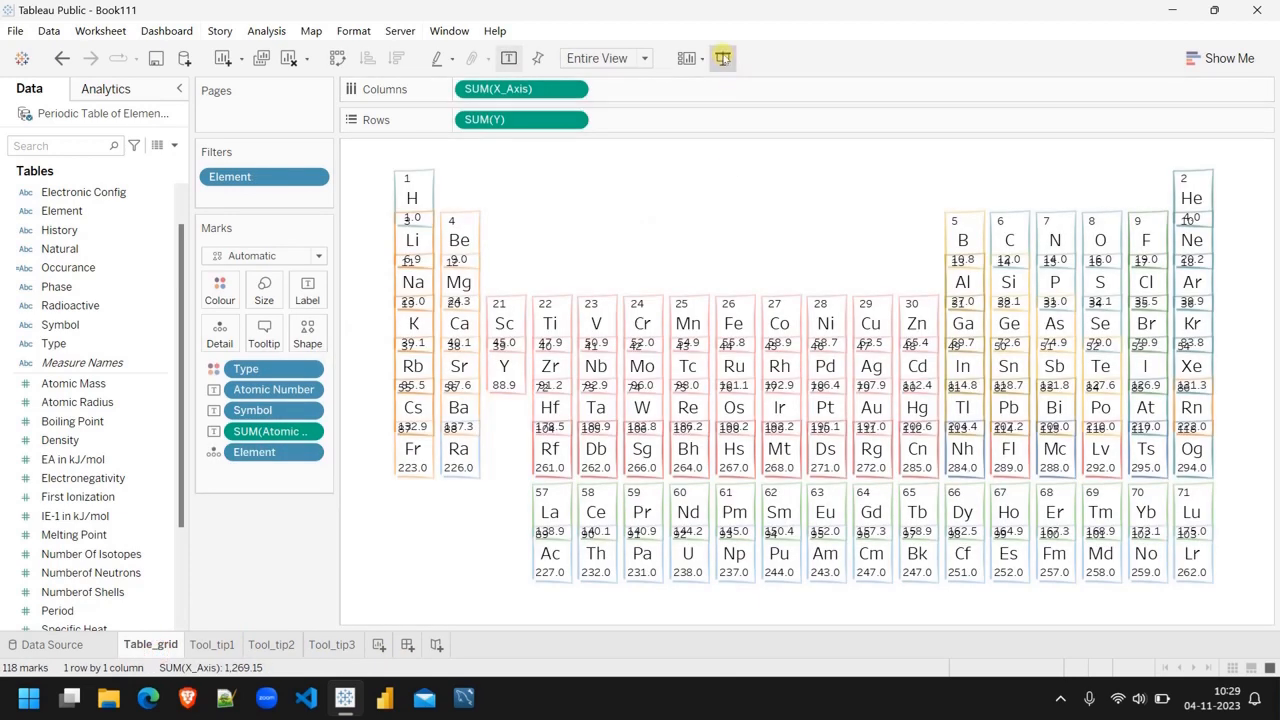
click(723, 57)
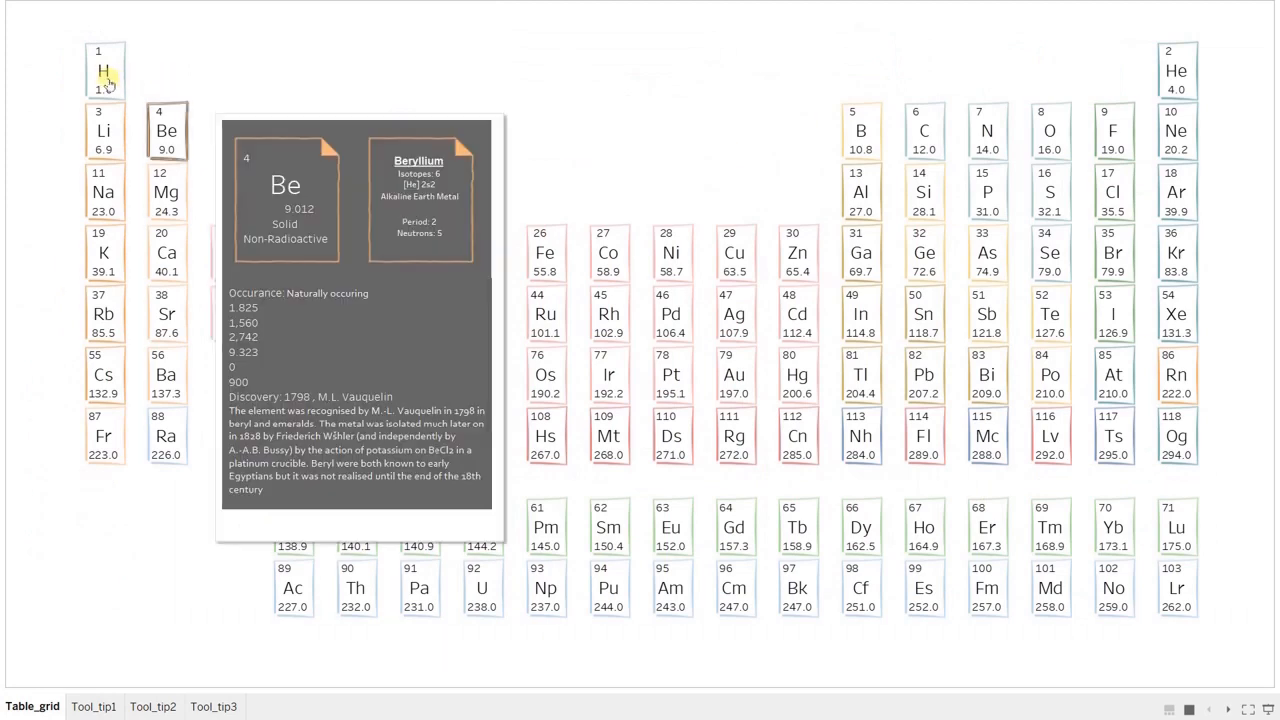
mouse_move(106, 80)
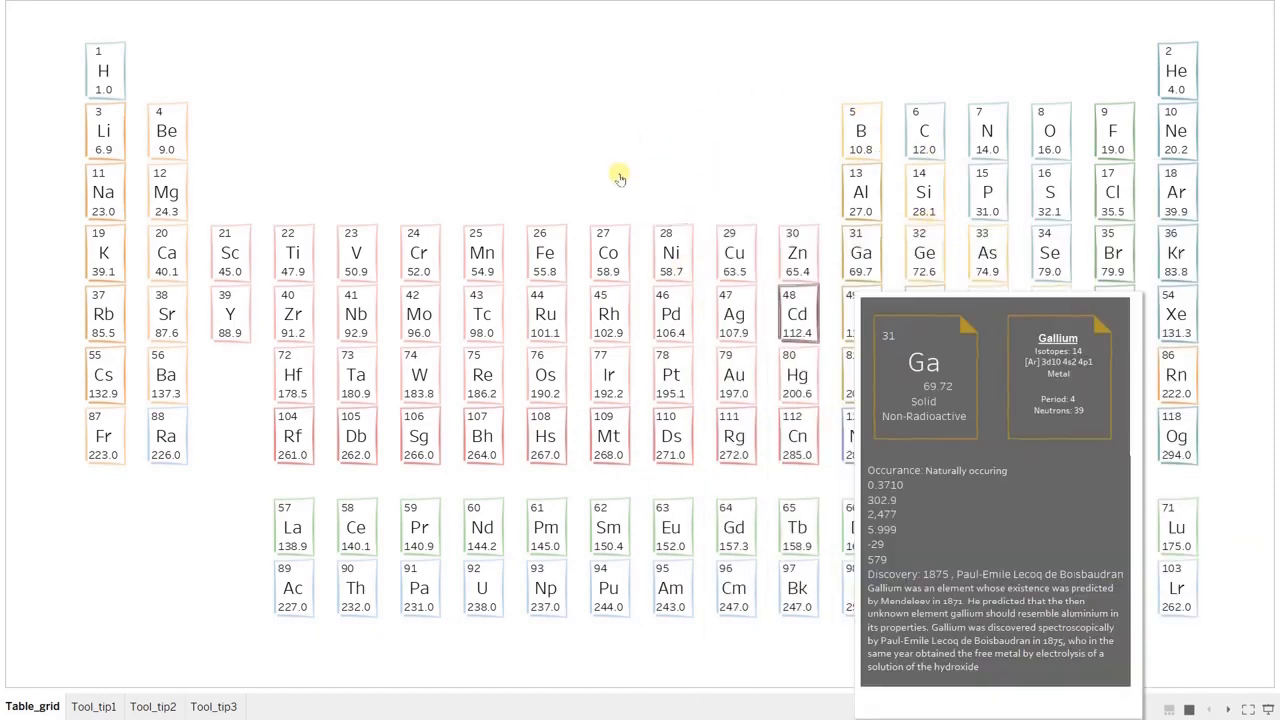
key(Escape)
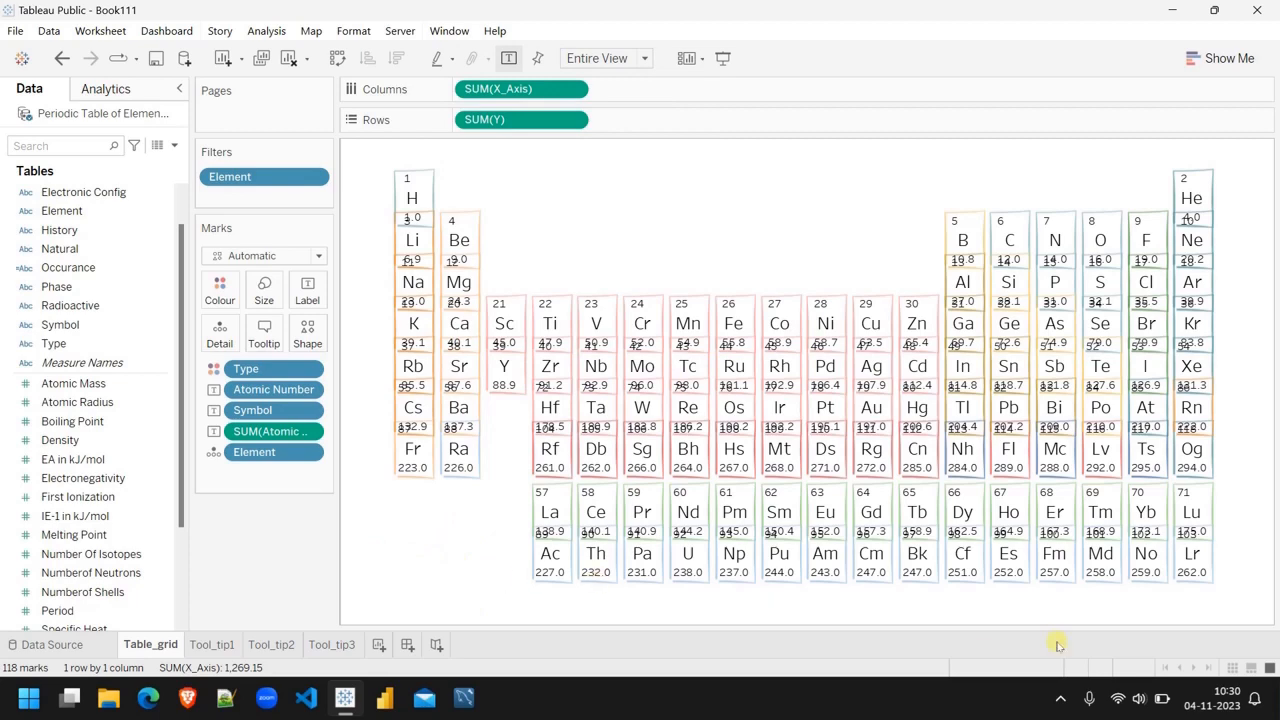
click(724, 58)
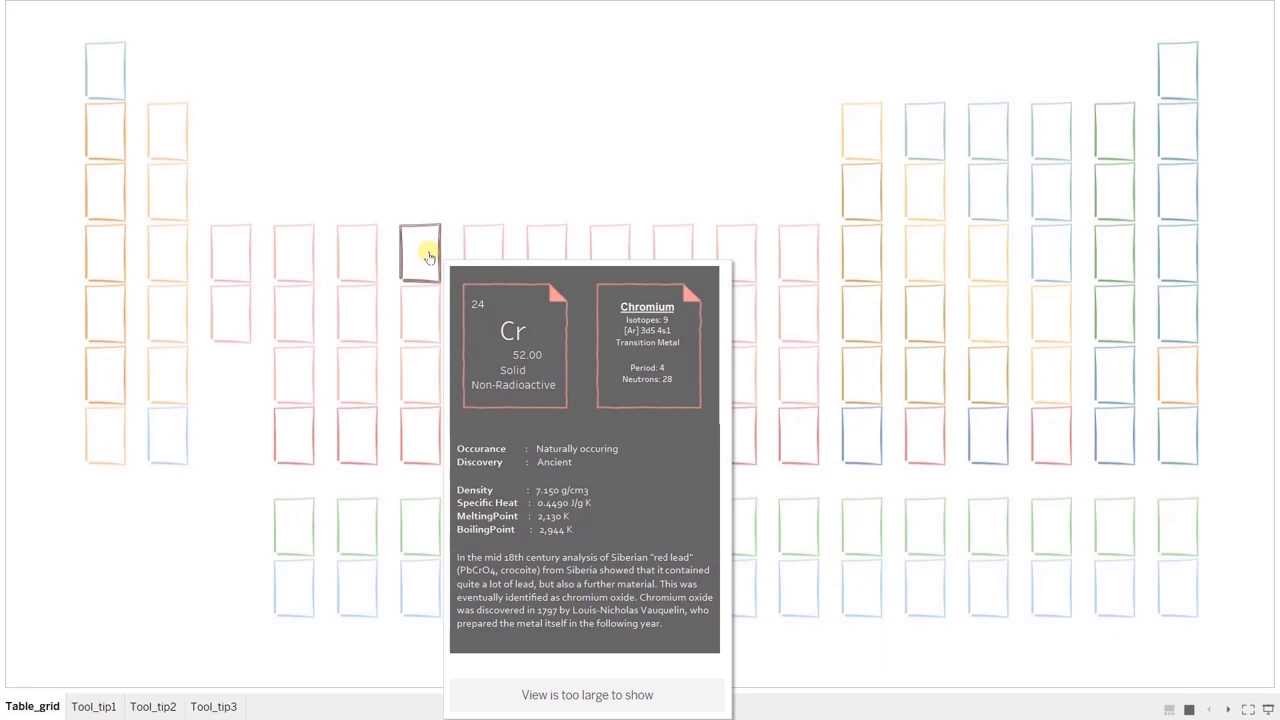
key(Escape)
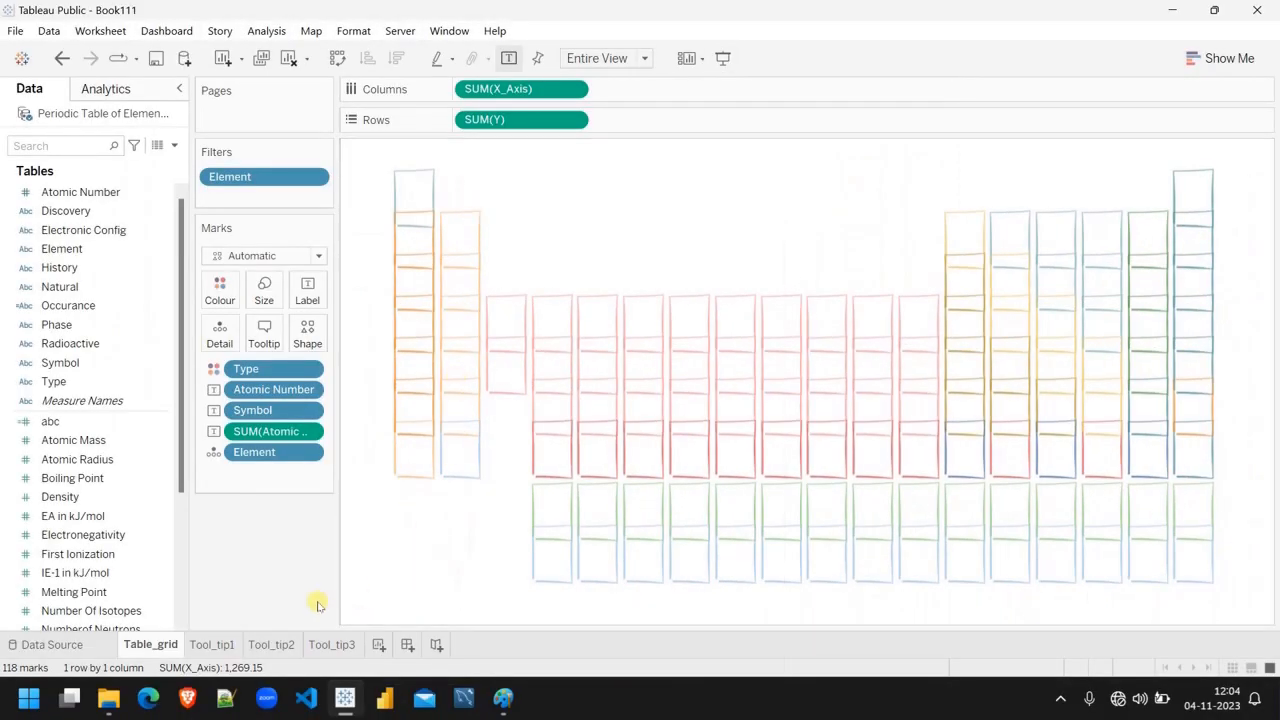
Step: Create a new dashboard and set its size to Automatic
click(408, 646)
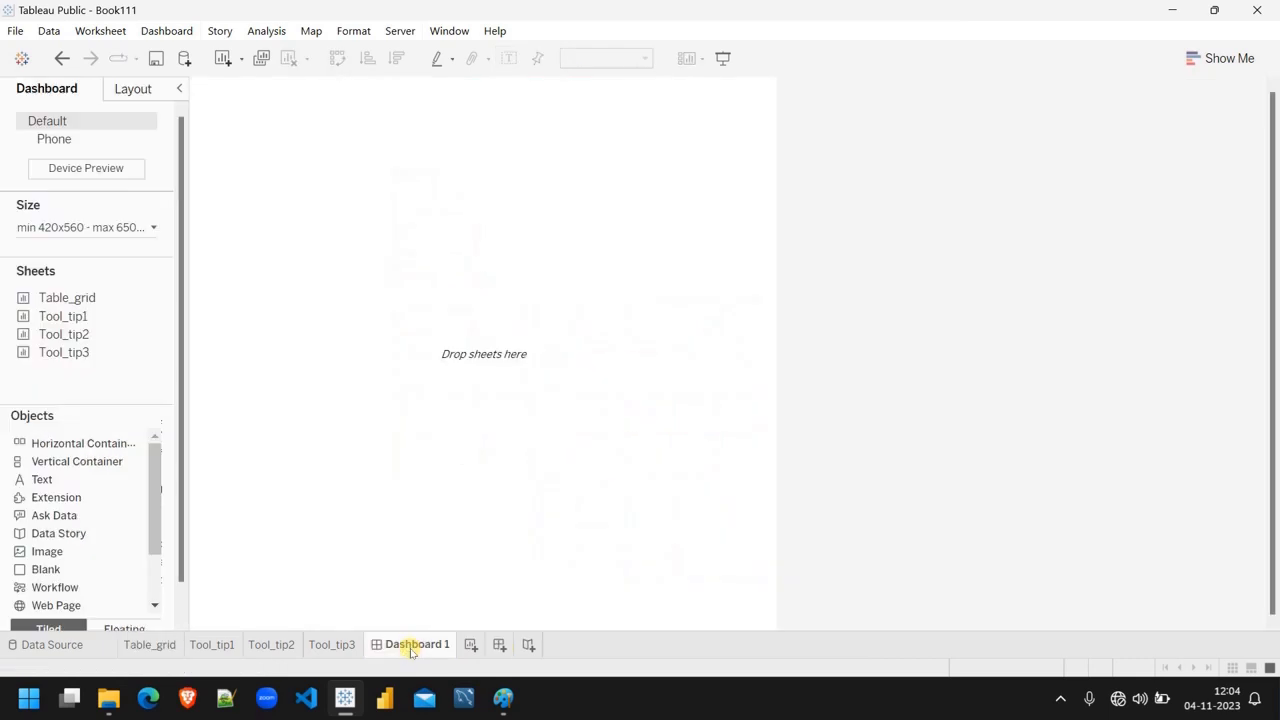
click(153, 227)
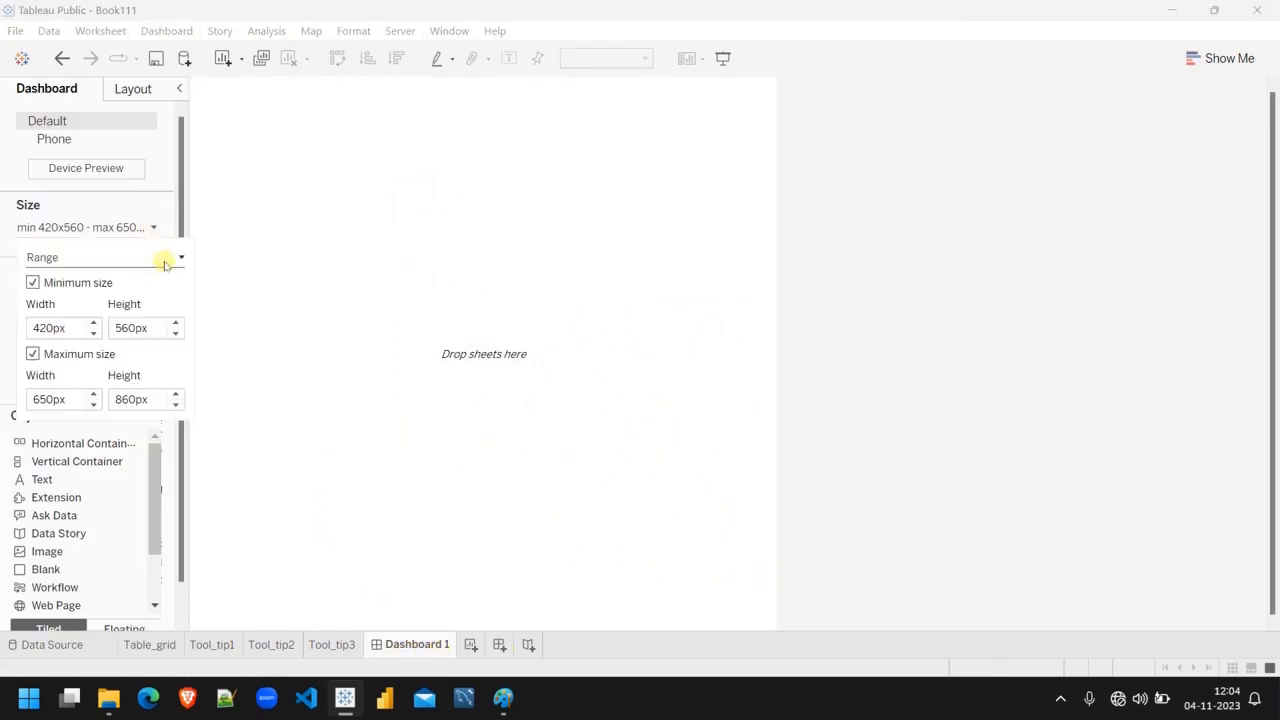
click(166, 258)
click(114, 290)
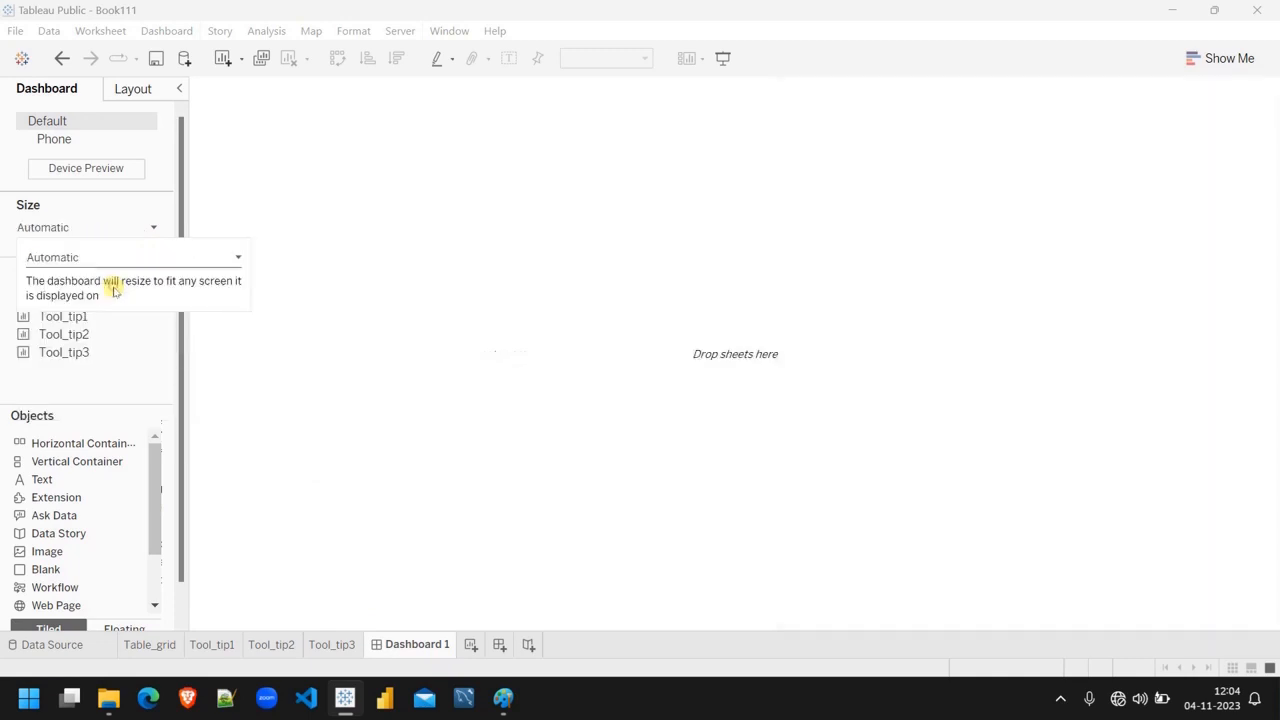
click(538, 365)
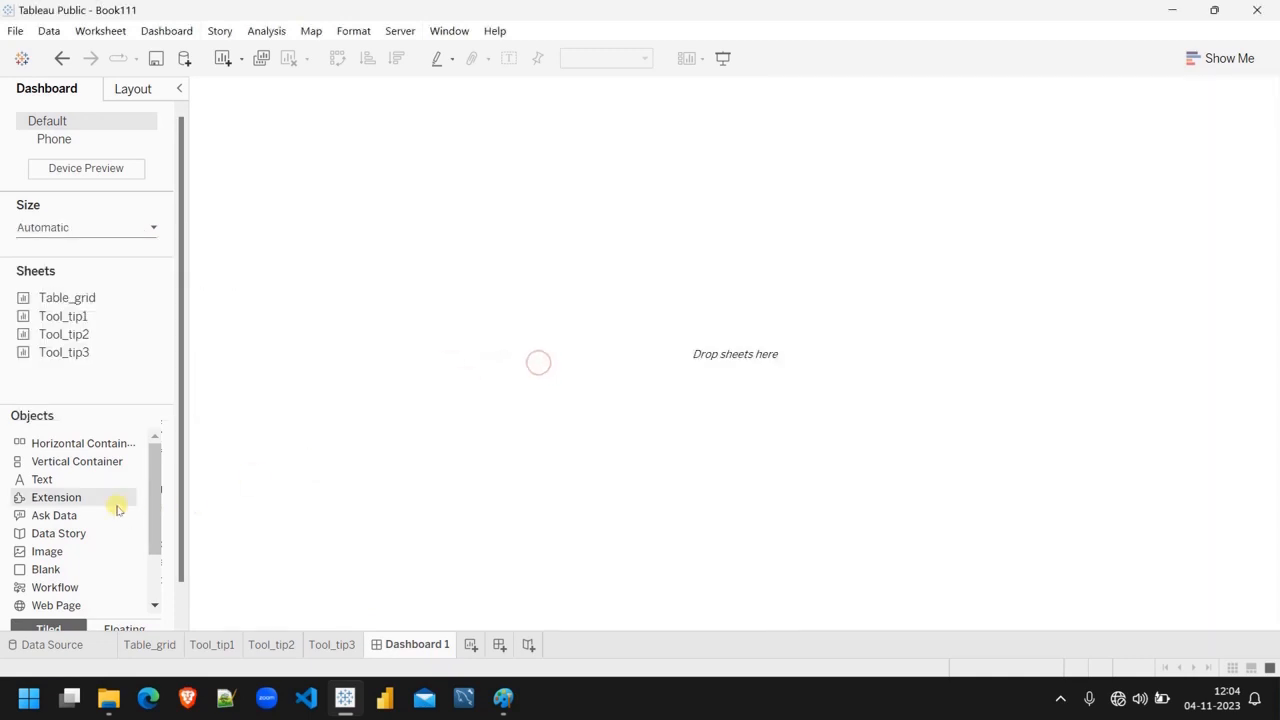
Step: Add an image object with background.jpg from the Desktop to the dashboard, fitted and centred, and preview it in presentation mode
drag(57, 550, 406, 316)
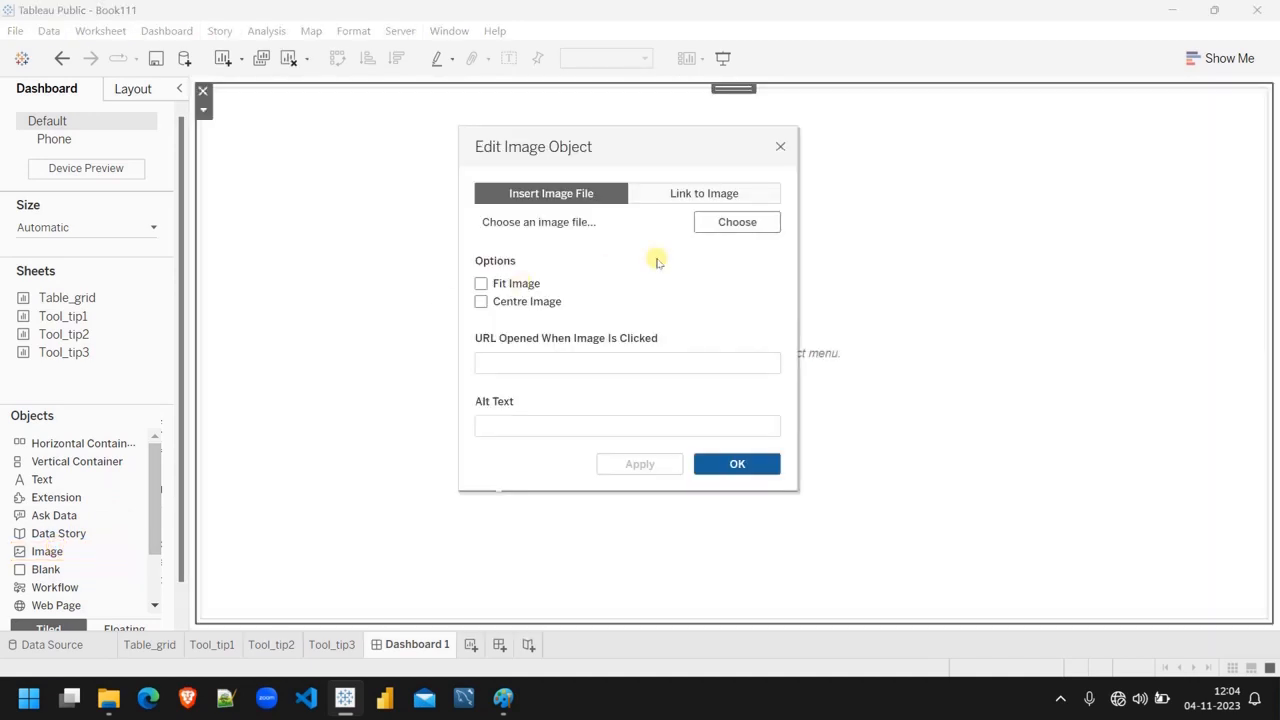
click(717, 223)
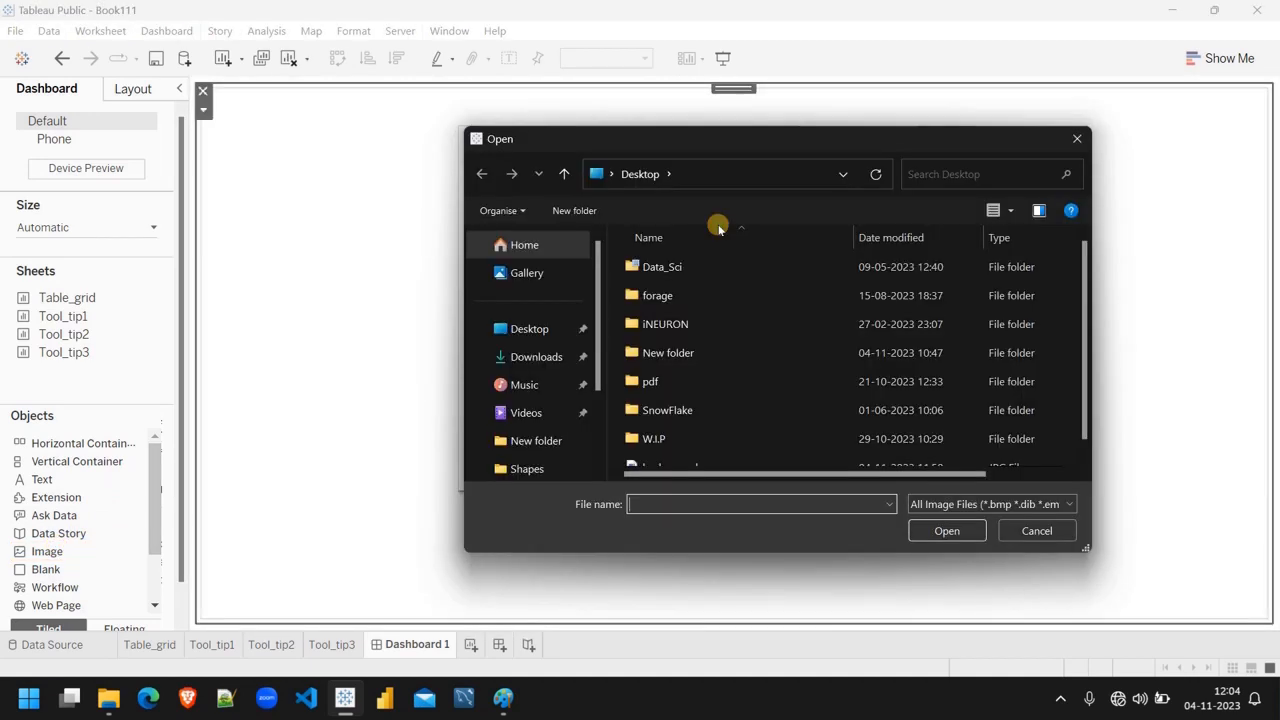
scroll(734, 385, down, 1)
click(688, 453)
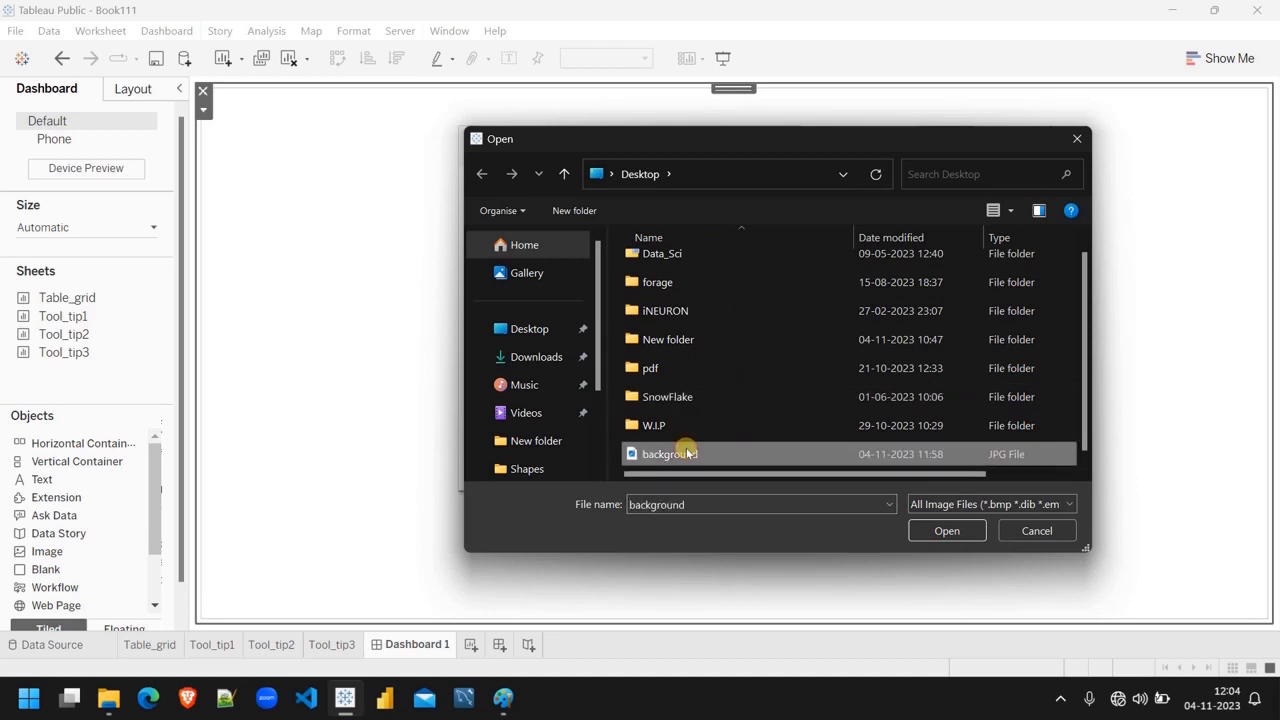
click(944, 532)
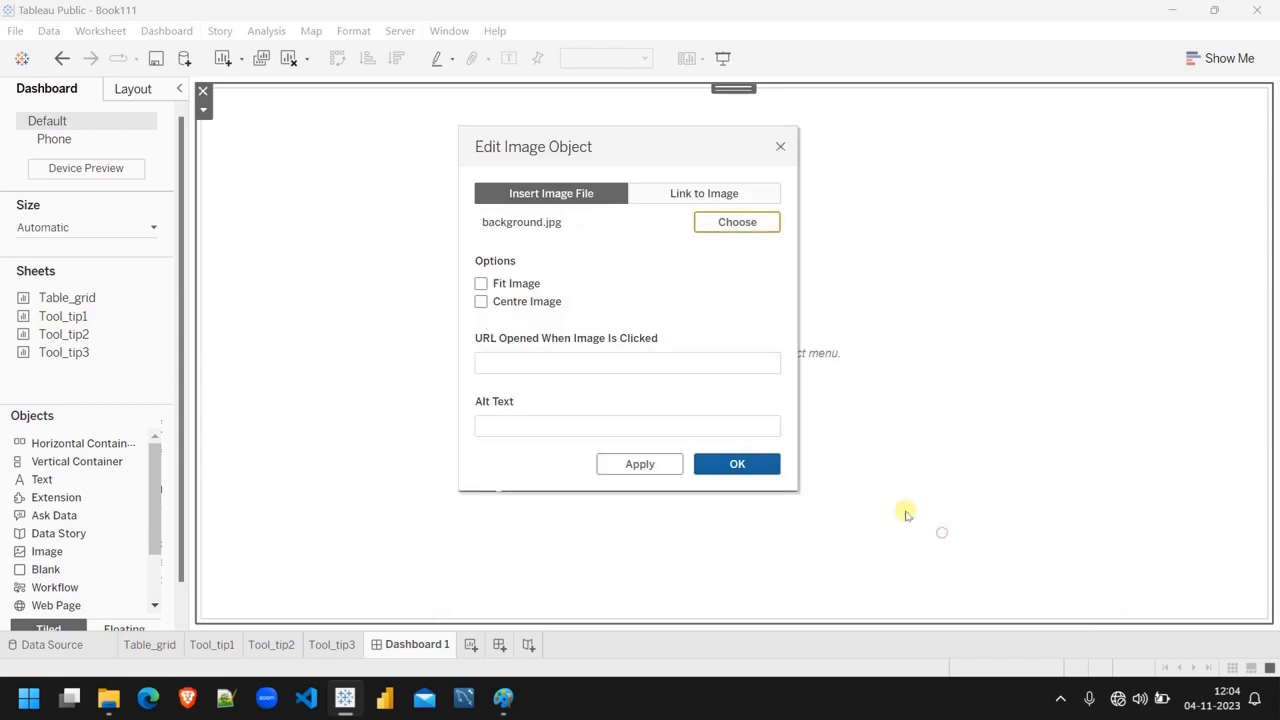
click(499, 284)
click(481, 302)
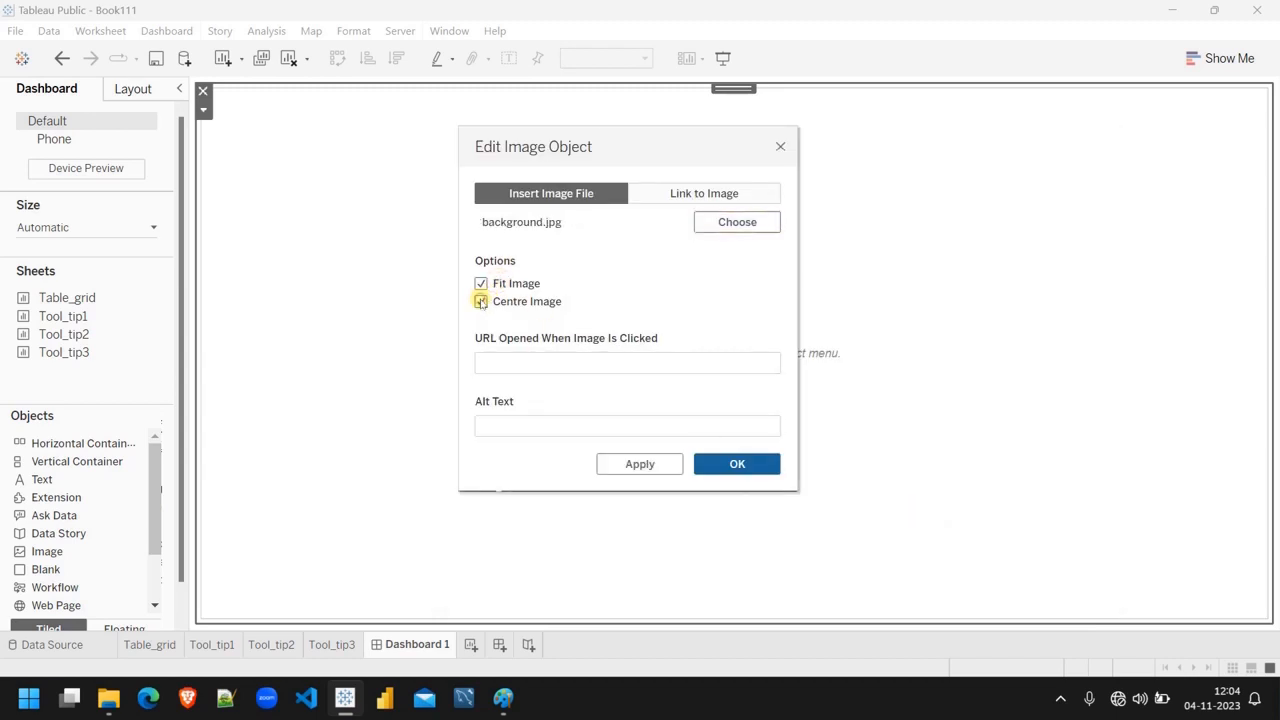
click(736, 463)
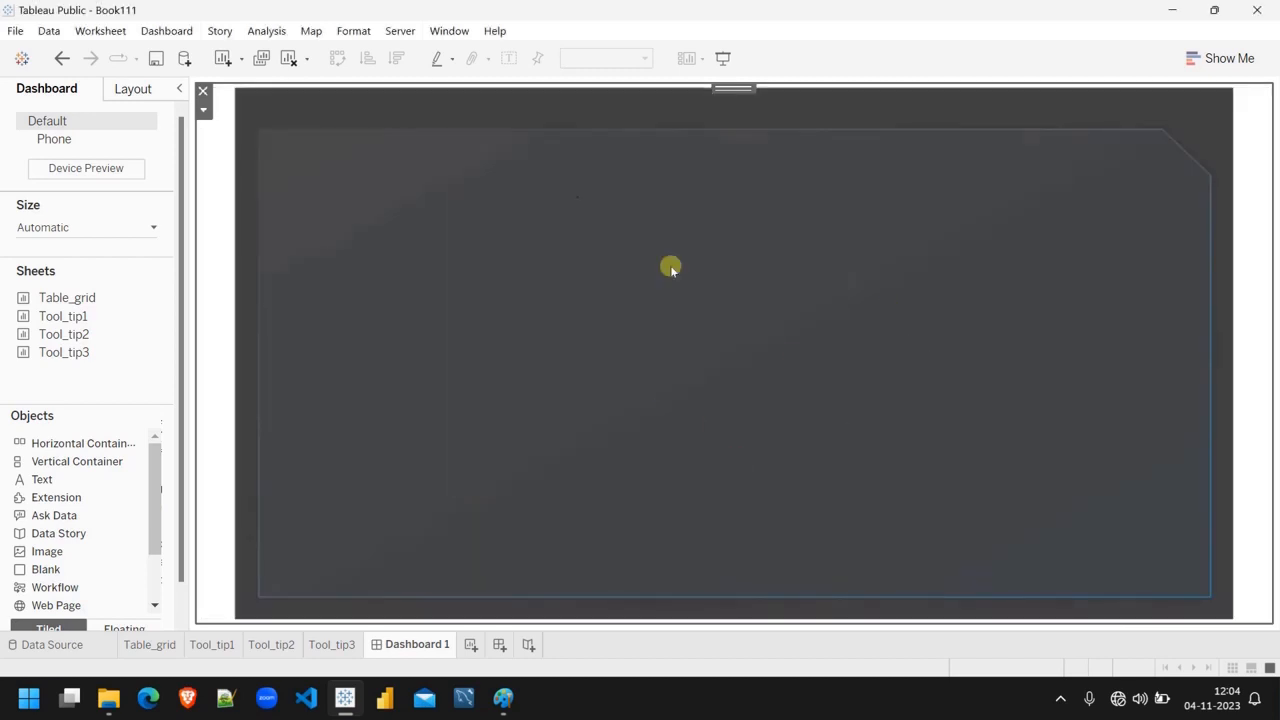
click(723, 57)
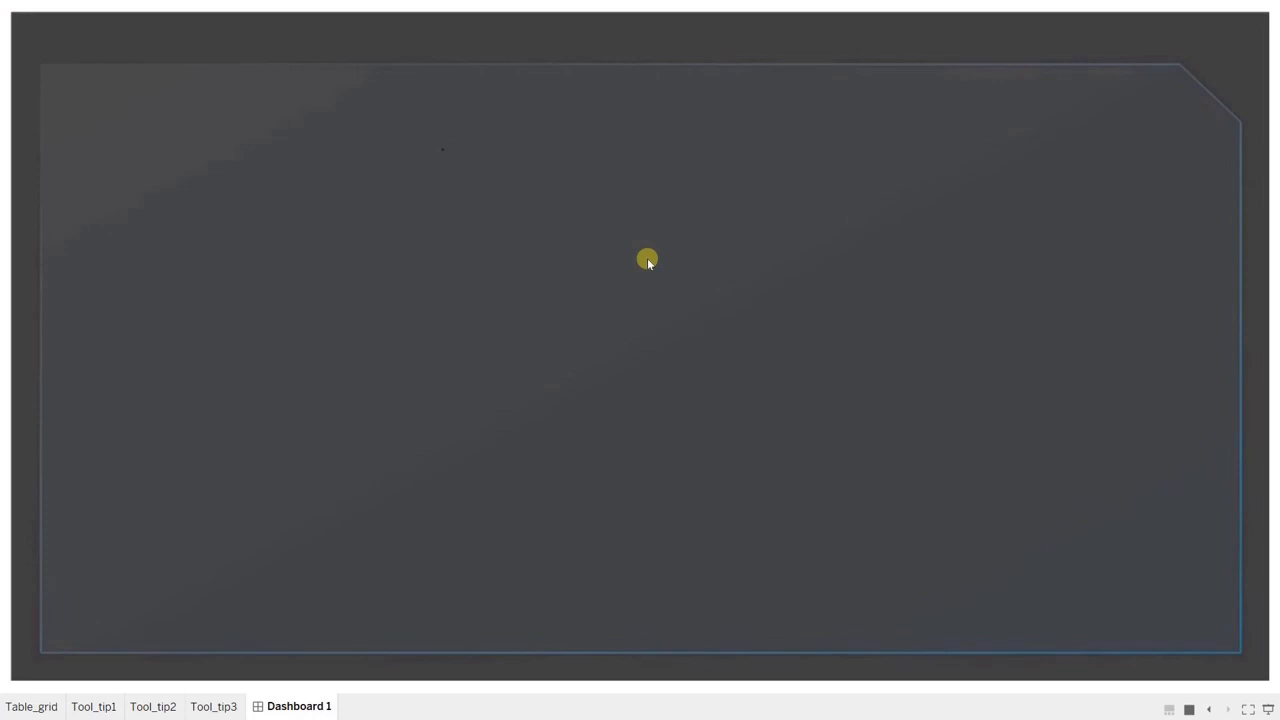
key(Escape)
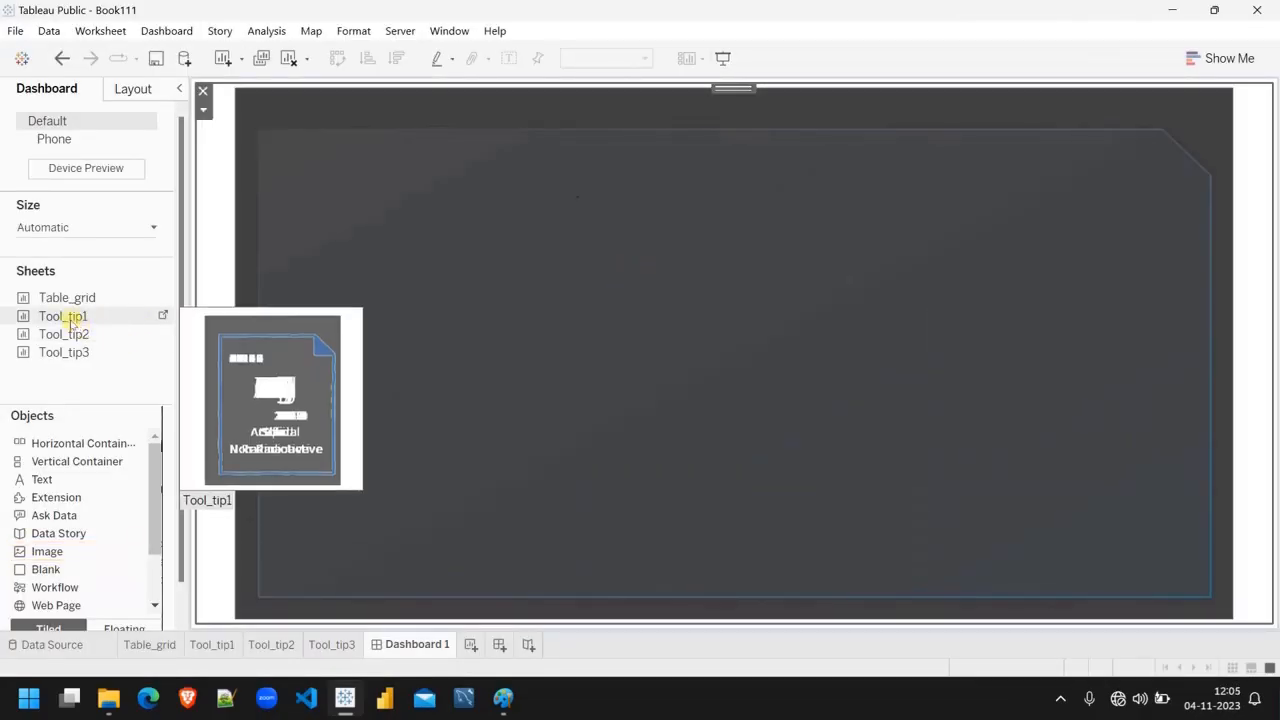
Step: Place the Table_grid sheet on the dashboard as a floating object and enlarge it to fill the background image's inner frame
drag(155, 285, 260, 131)
click(125, 628)
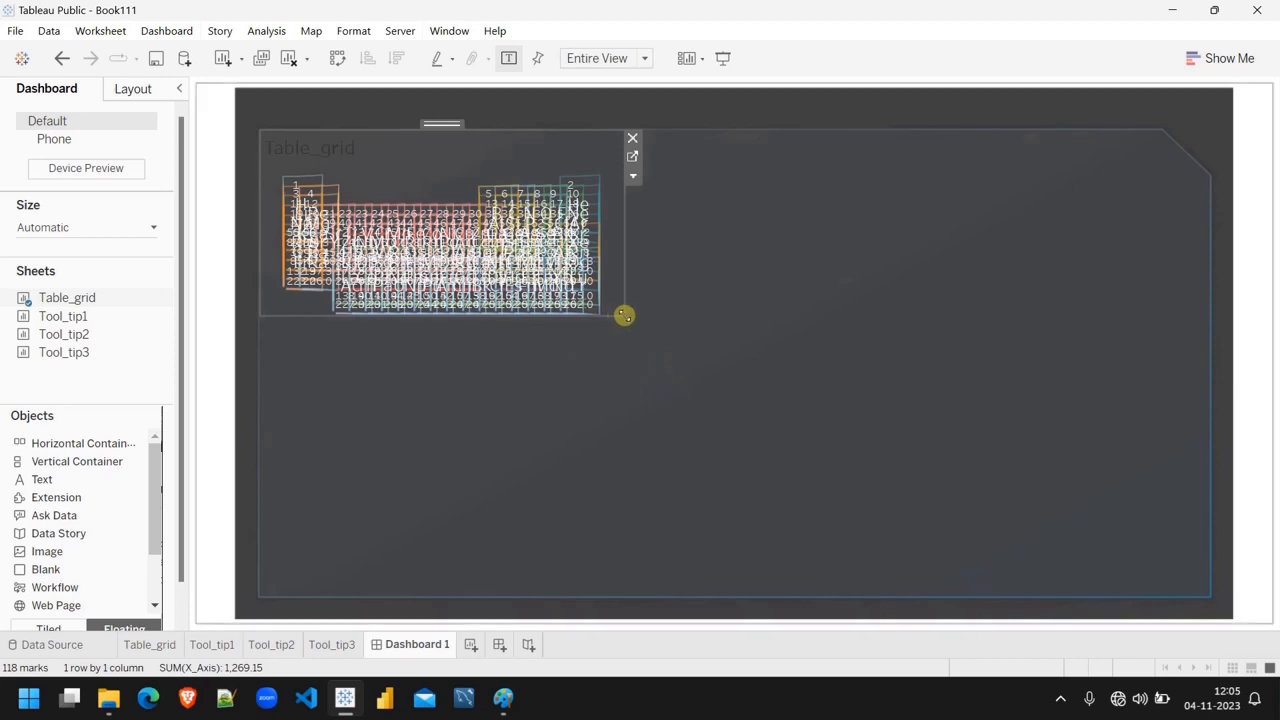
drag(624, 316, 1210, 600)
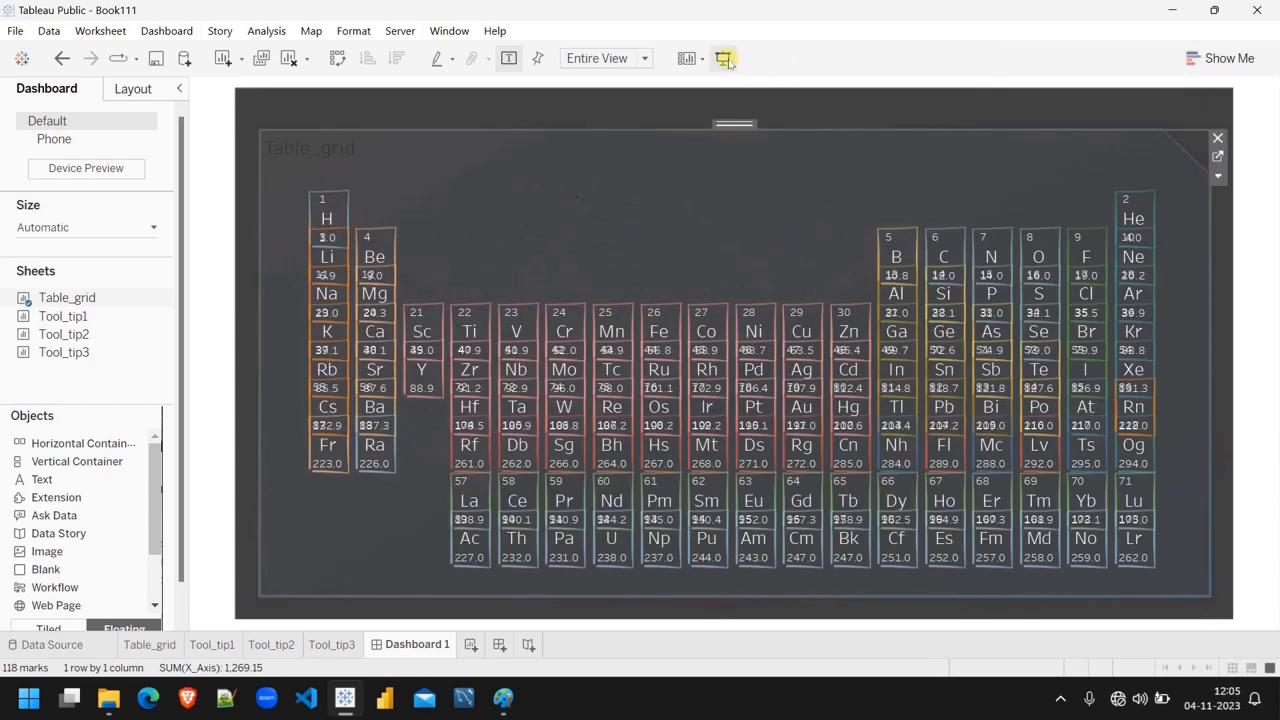
Step: Hide the Table_grid title while previewing the dashboard in presentation mode
click(724, 59)
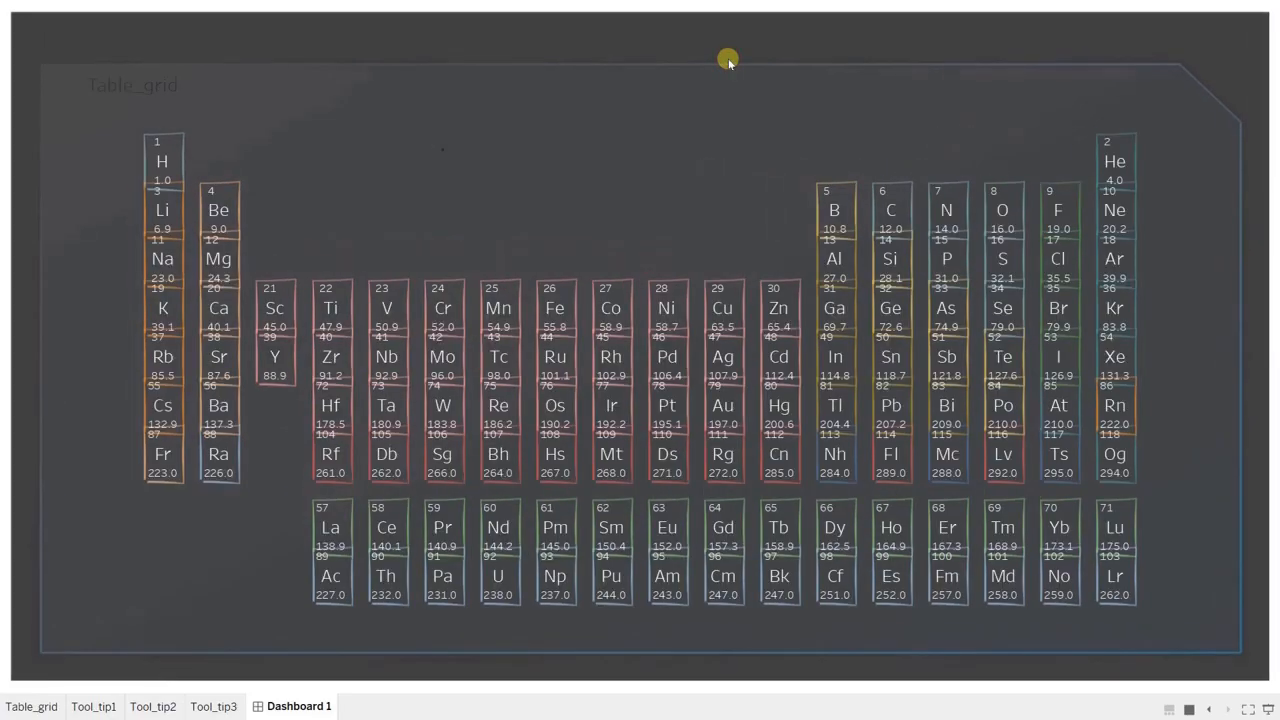
right_click(148, 92)
click(214, 136)
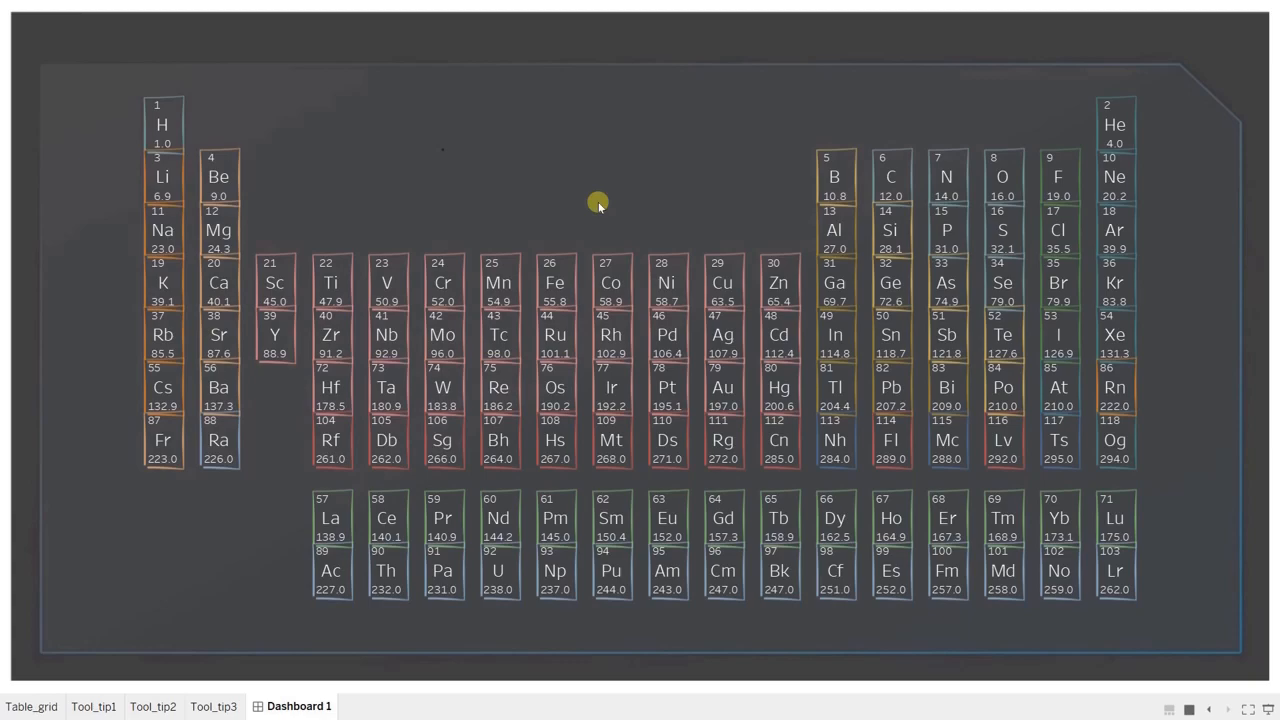
key(Escape)
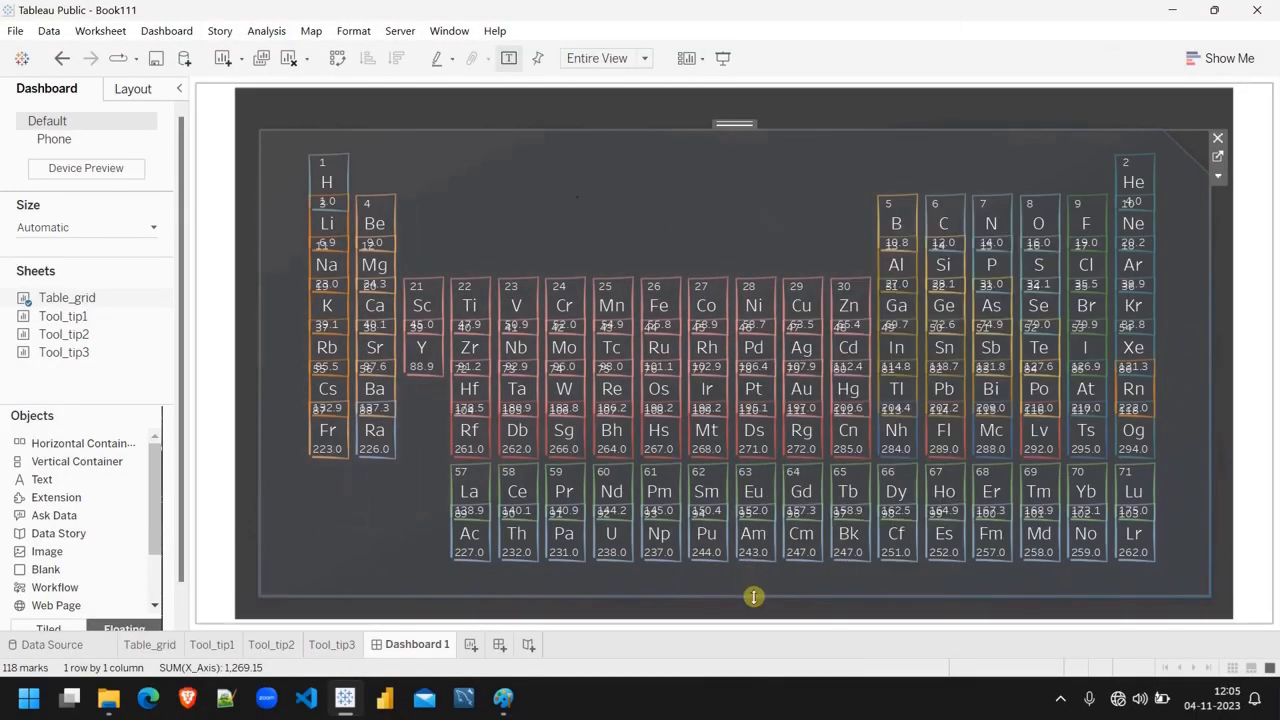
Step: Stretch the floating Table_grid vertically slightly past the frame's upper and lower edges, and check the box spacing in presentation mode
drag(754, 597, 760, 634)
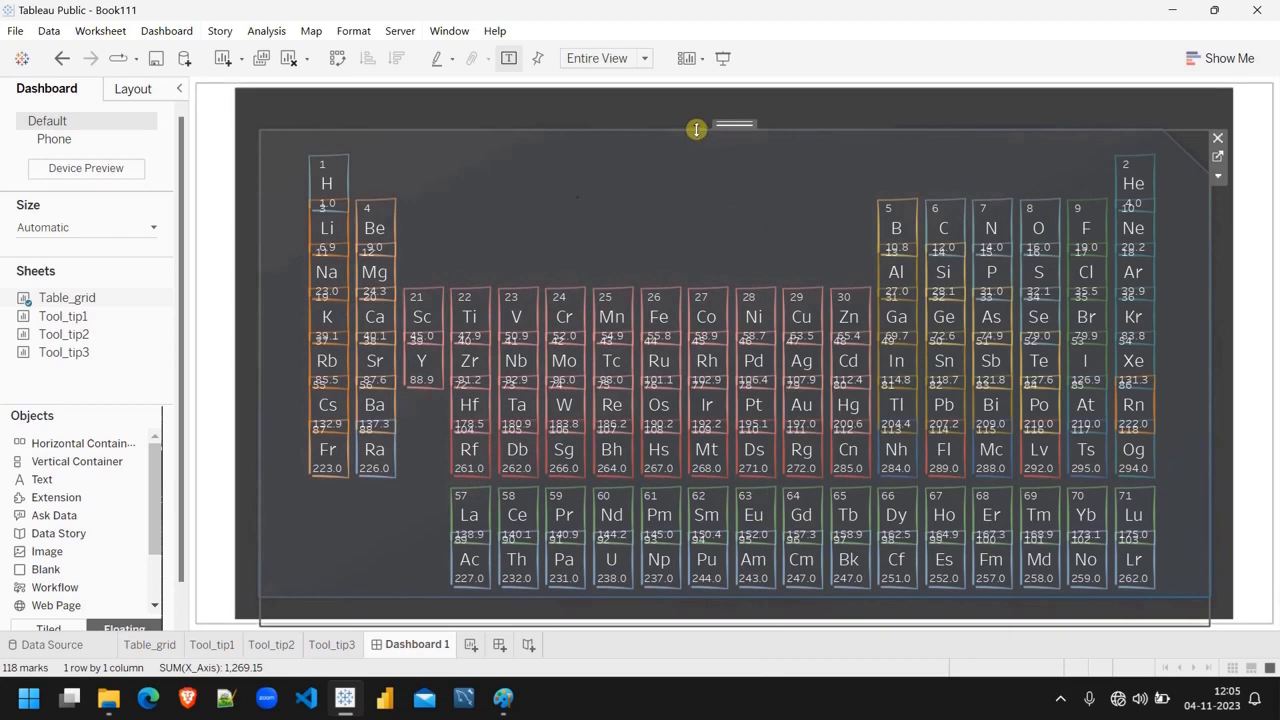
drag(696, 129, 697, 110)
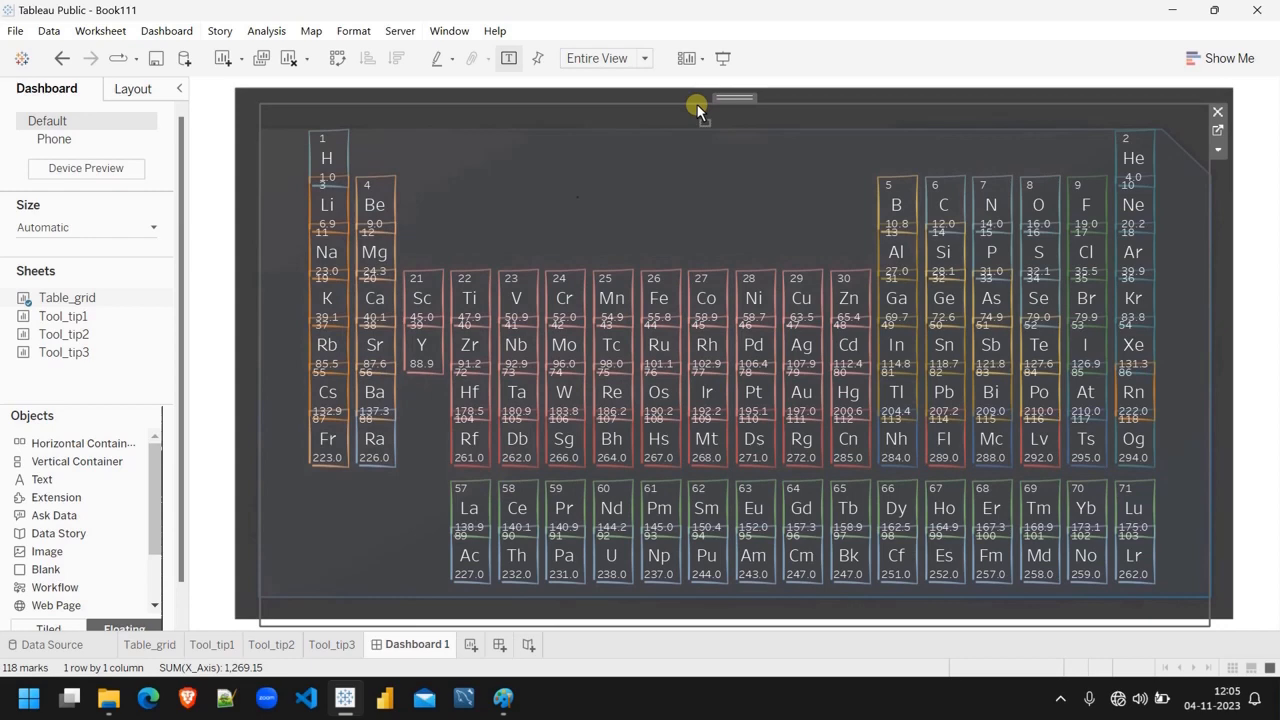
drag(697, 106, 699, 116)
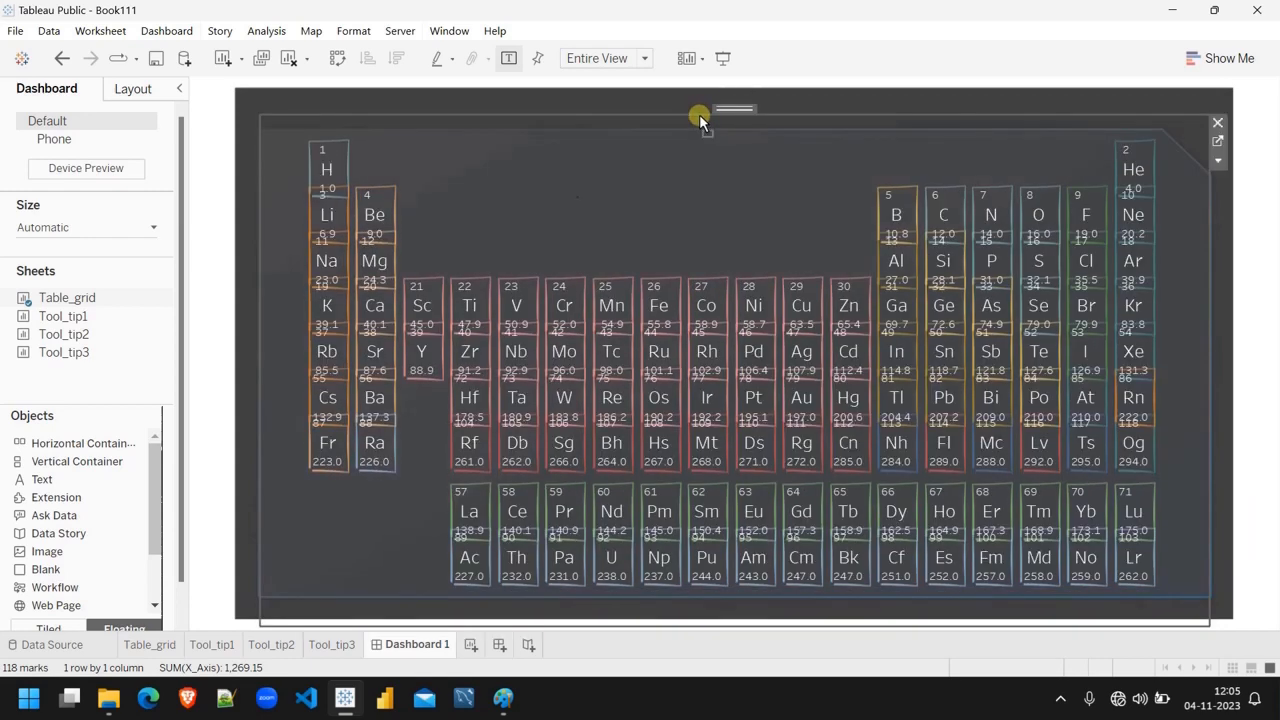
click(723, 58)
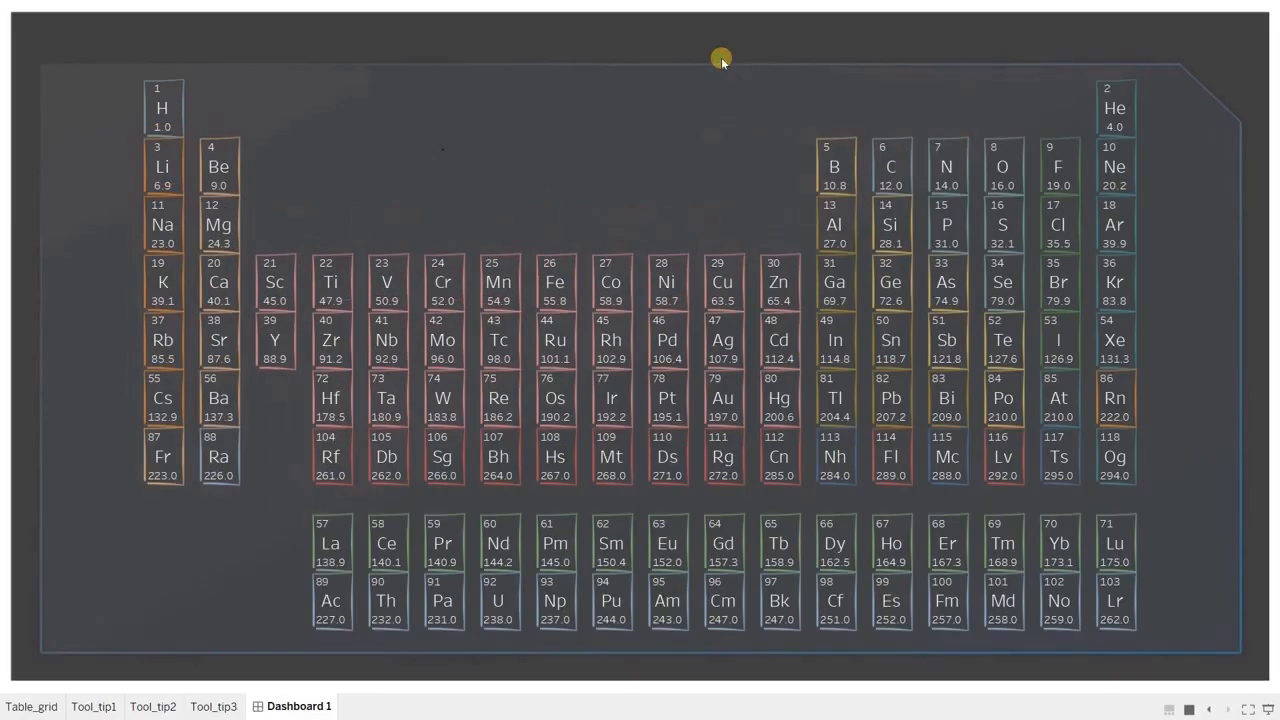
key(Escape)
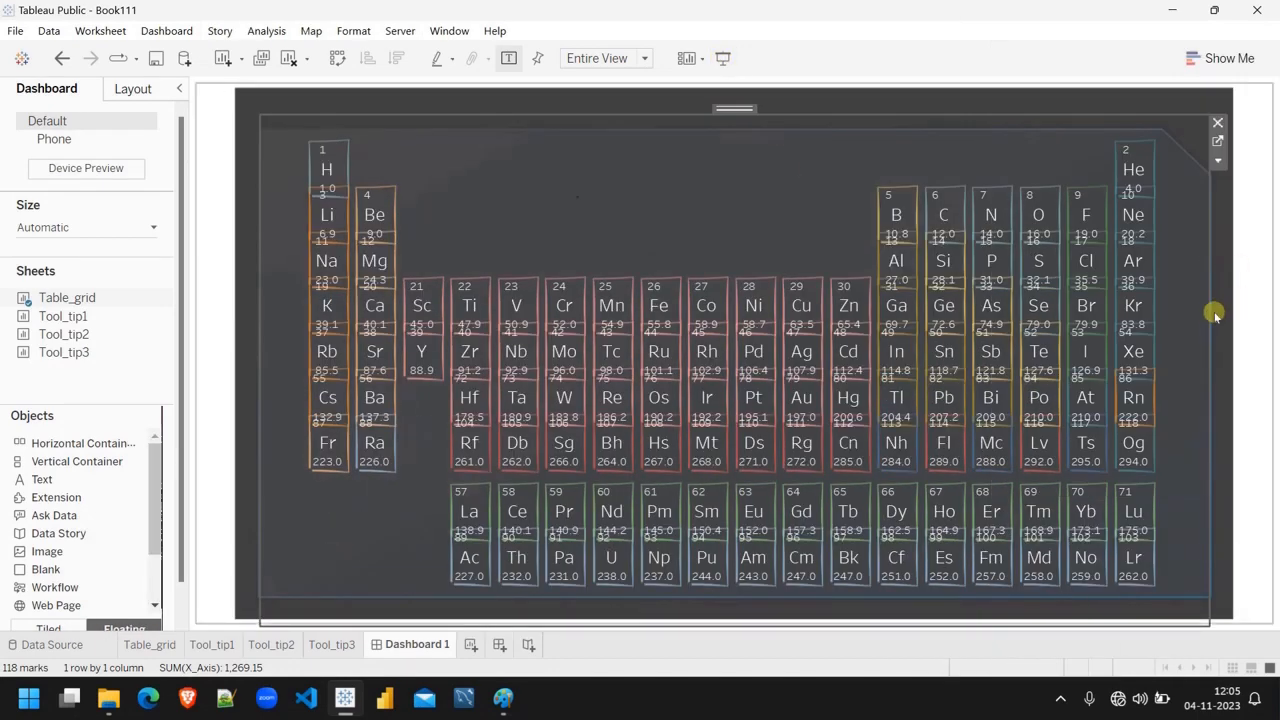
Step: Widen the floating Table_grid on both sides beyond the background frame, and preview the dashboard in presentation mode
drag(1209, 314, 1250, 318)
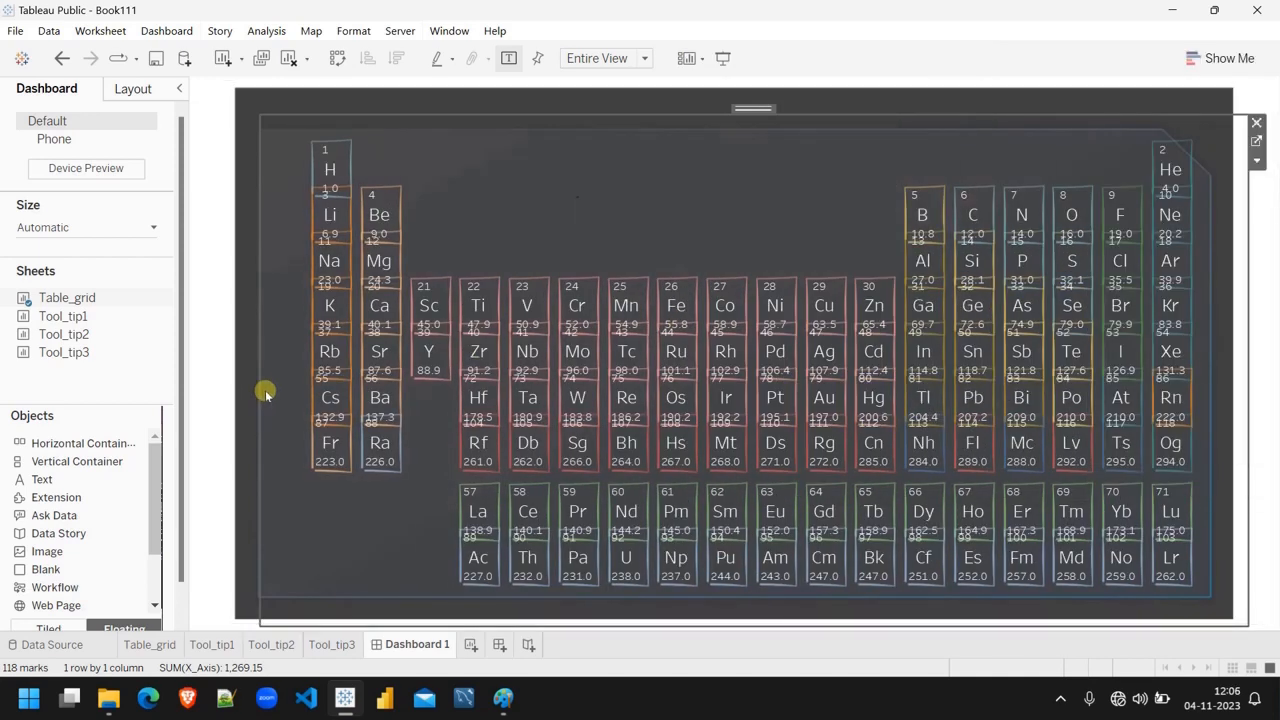
drag(257, 388, 209, 389)
mouse_move(255, 385)
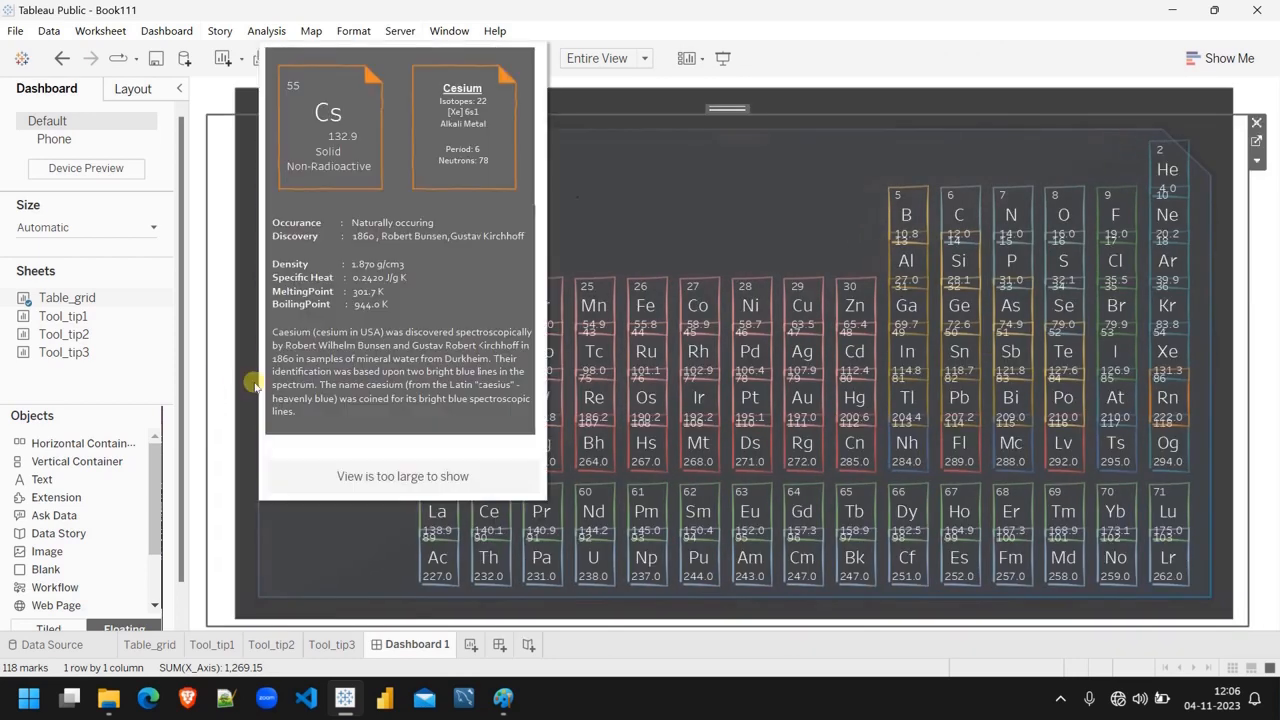
click(720, 58)
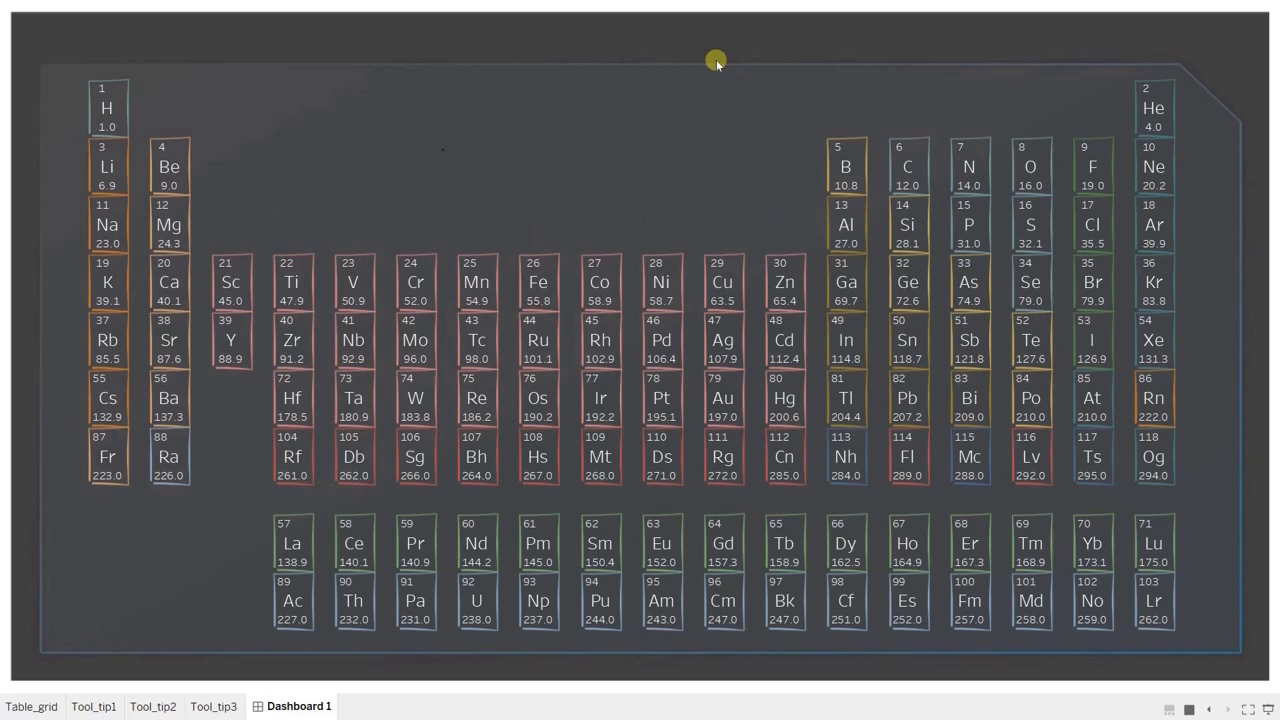
Step: Narrow the floating Table_grid by moving its left edge inward to about the background image's edge, and preview the dashboard in presentation mode
key(Escape)
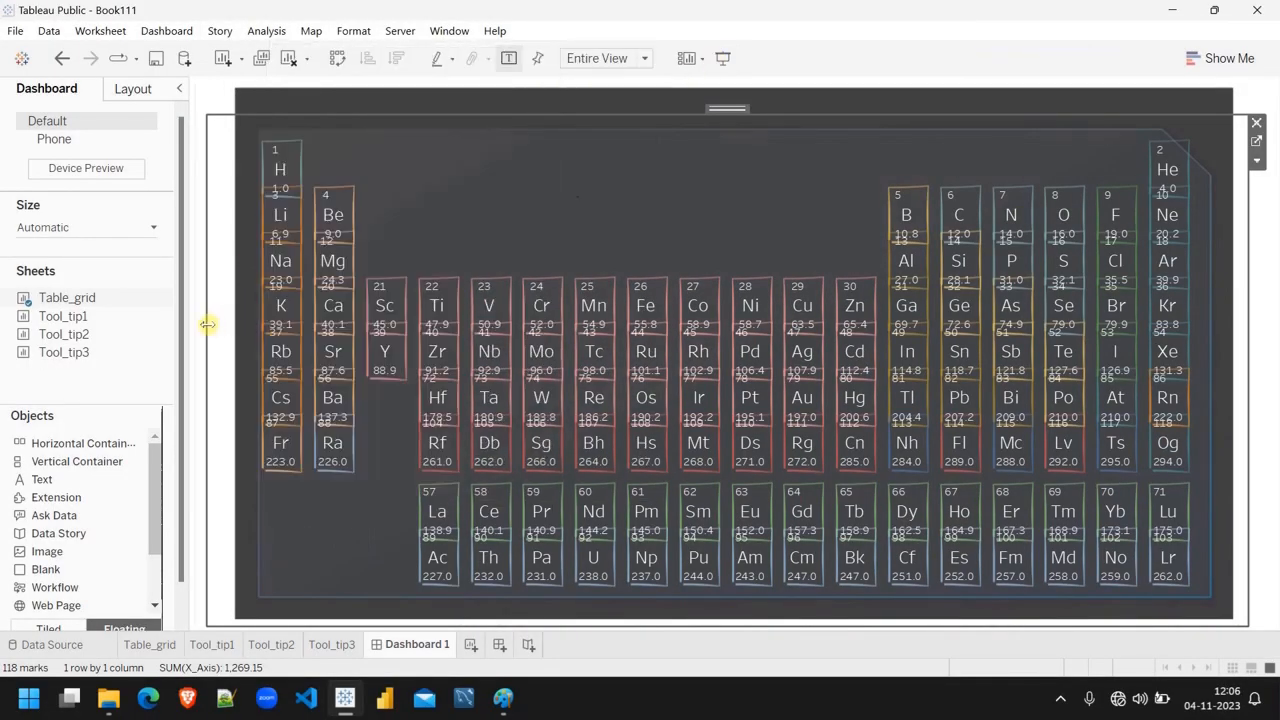
drag(207, 324, 229, 324)
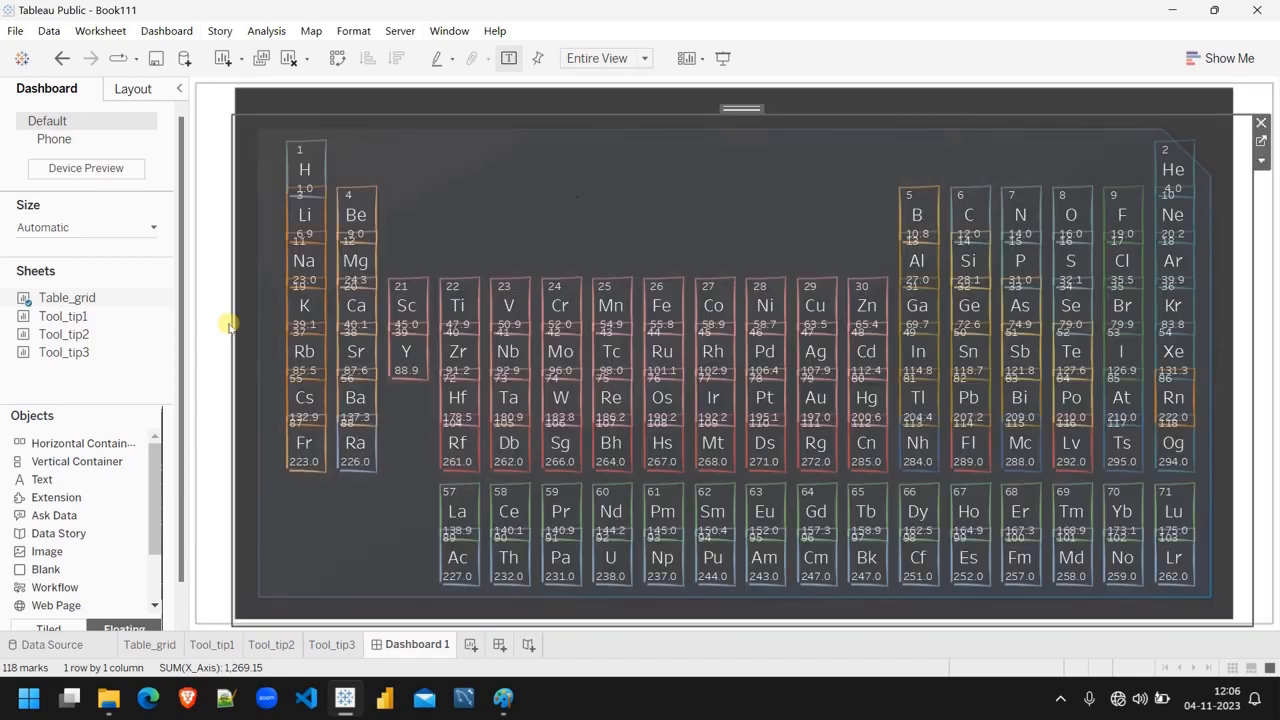
click(720, 58)
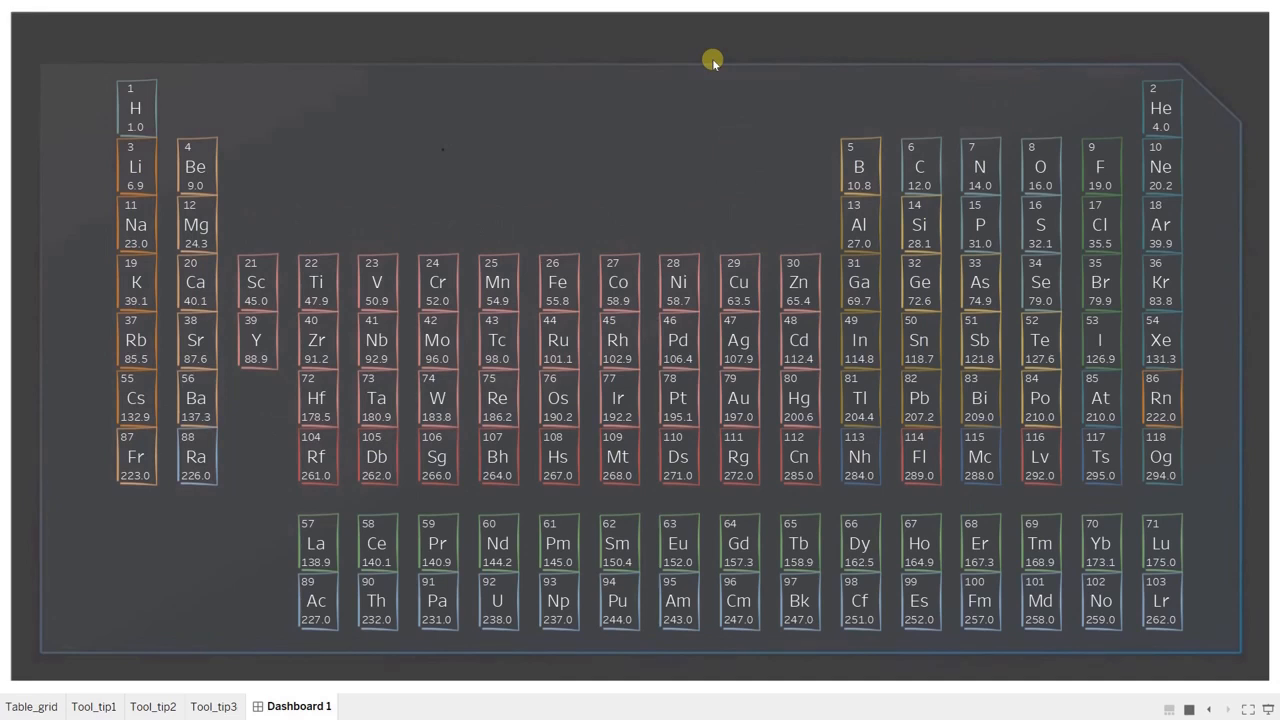
key(Escape)
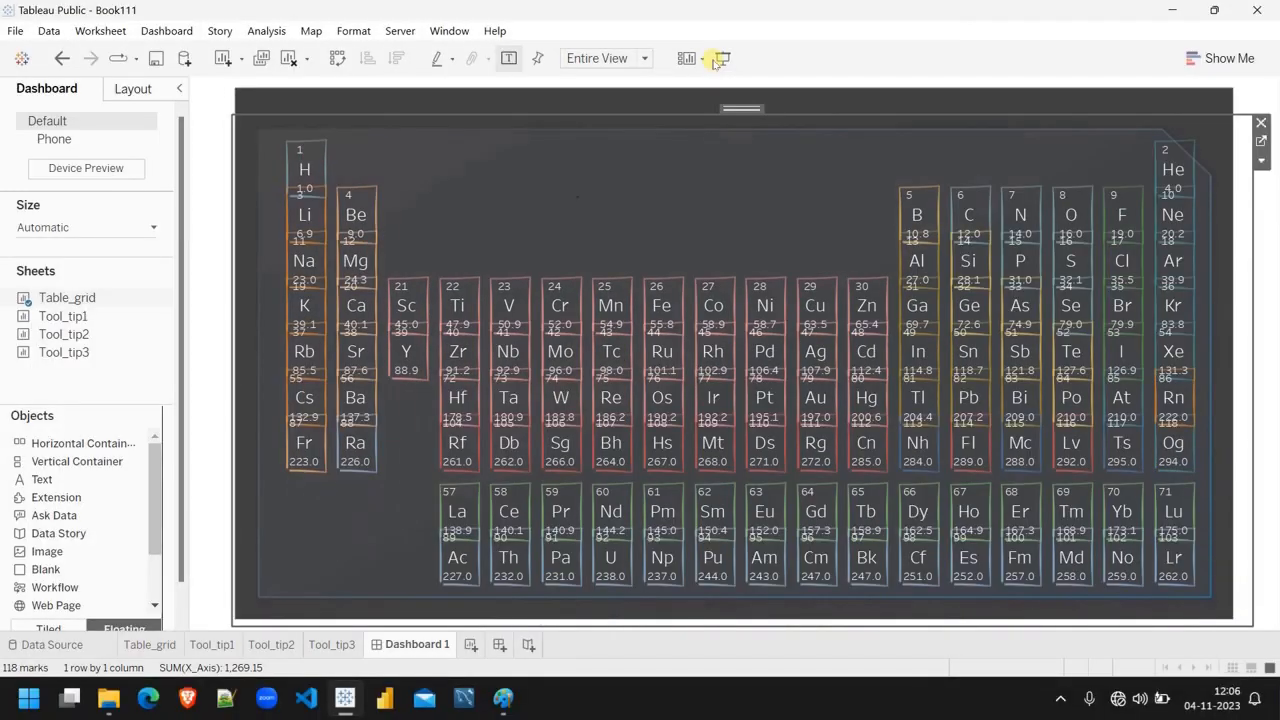
Step: Undo the last change and, back on Dashboard 1, nudge the floating Table_grid slightly left, checking it in presentation mode
key(ctrl+z)
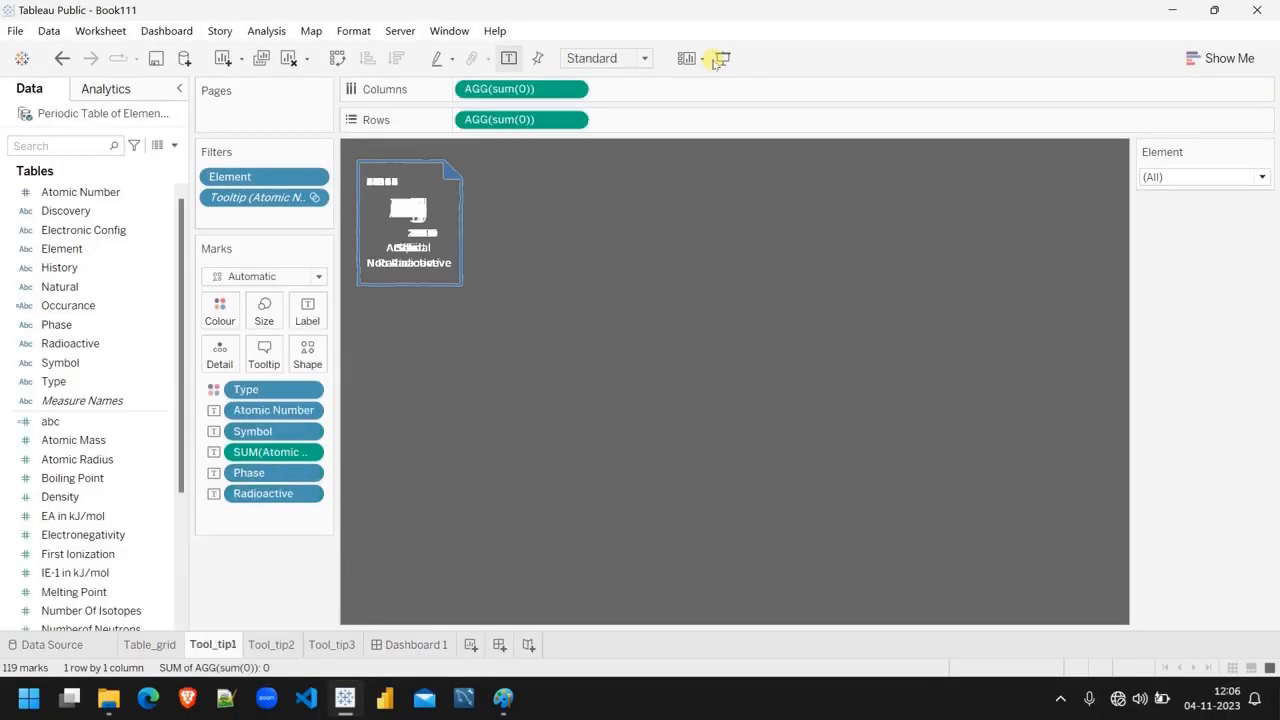
click(416, 645)
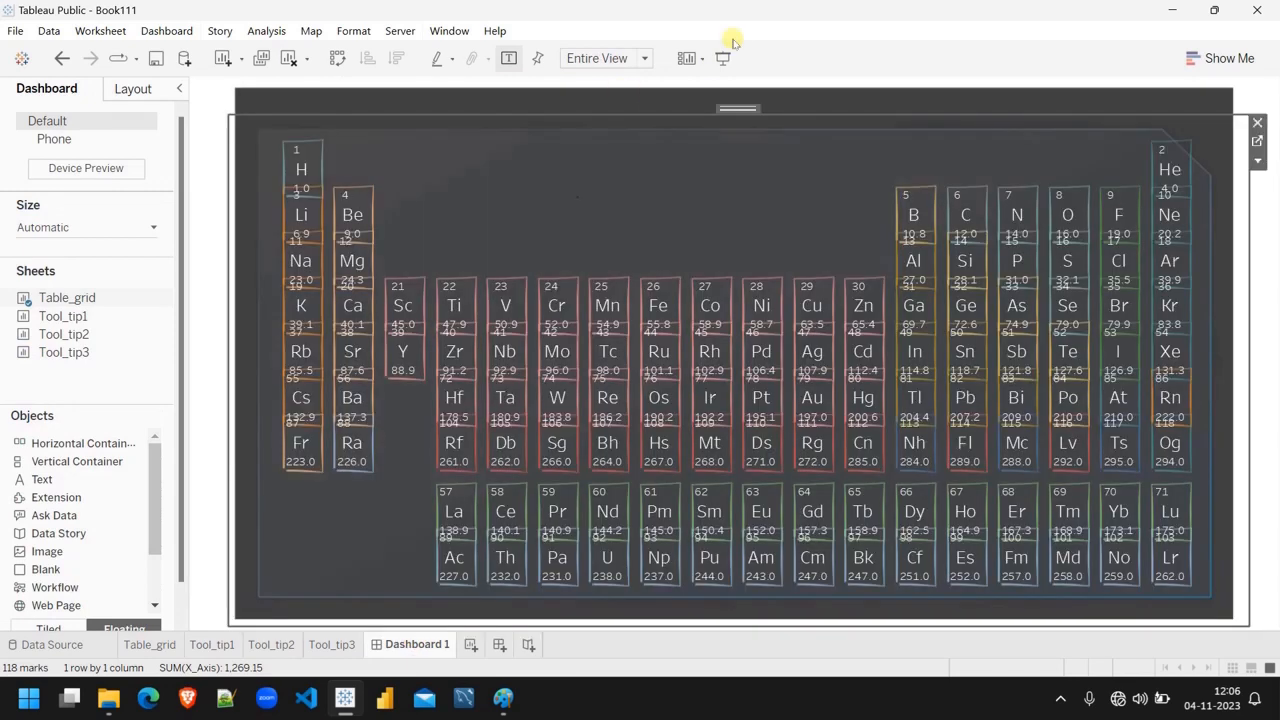
click(722, 58)
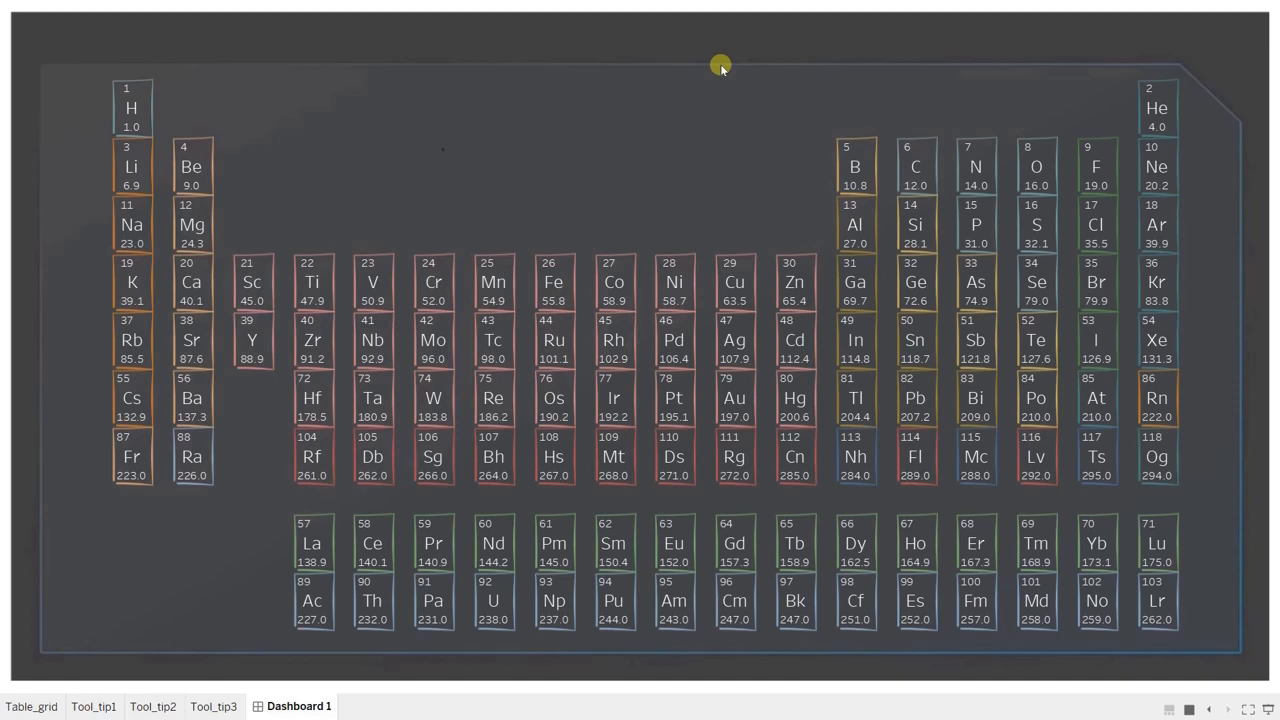
key(Escape)
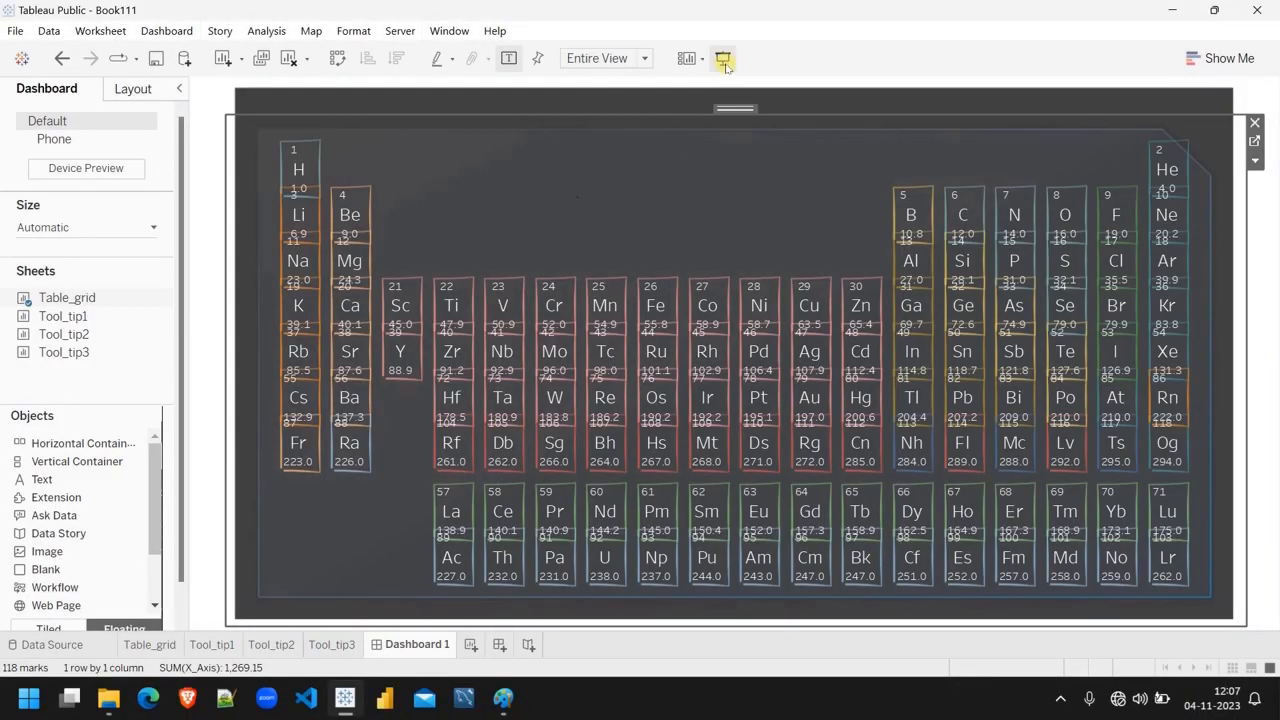
Step: Move the floating Table_grid slightly downward within the background frame and check its position in presentation mode
click(724, 61)
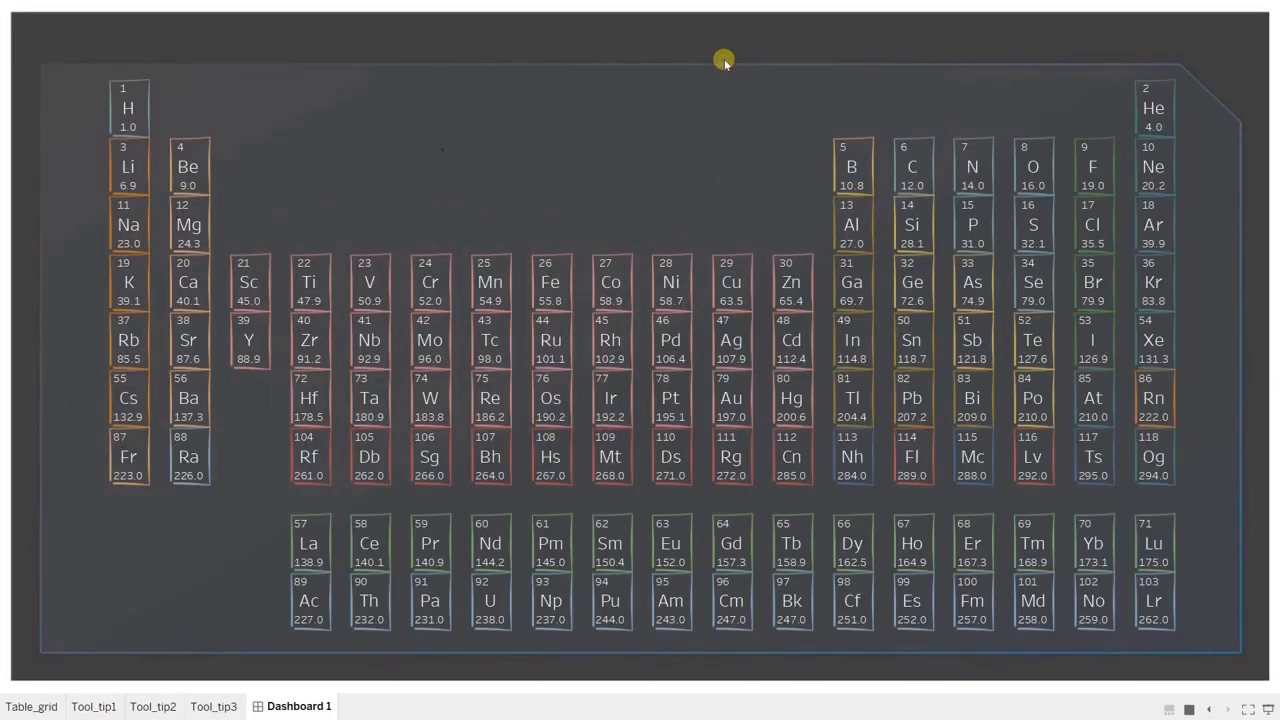
key(Escape)
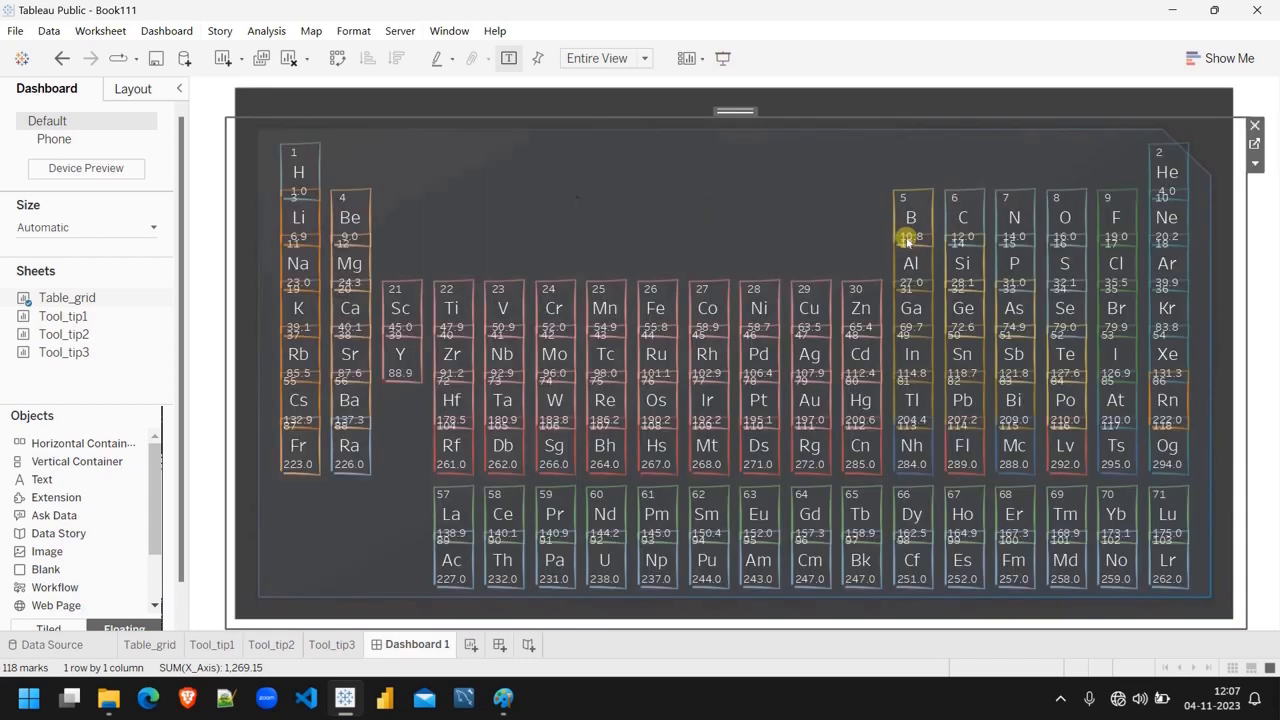
click(724, 58)
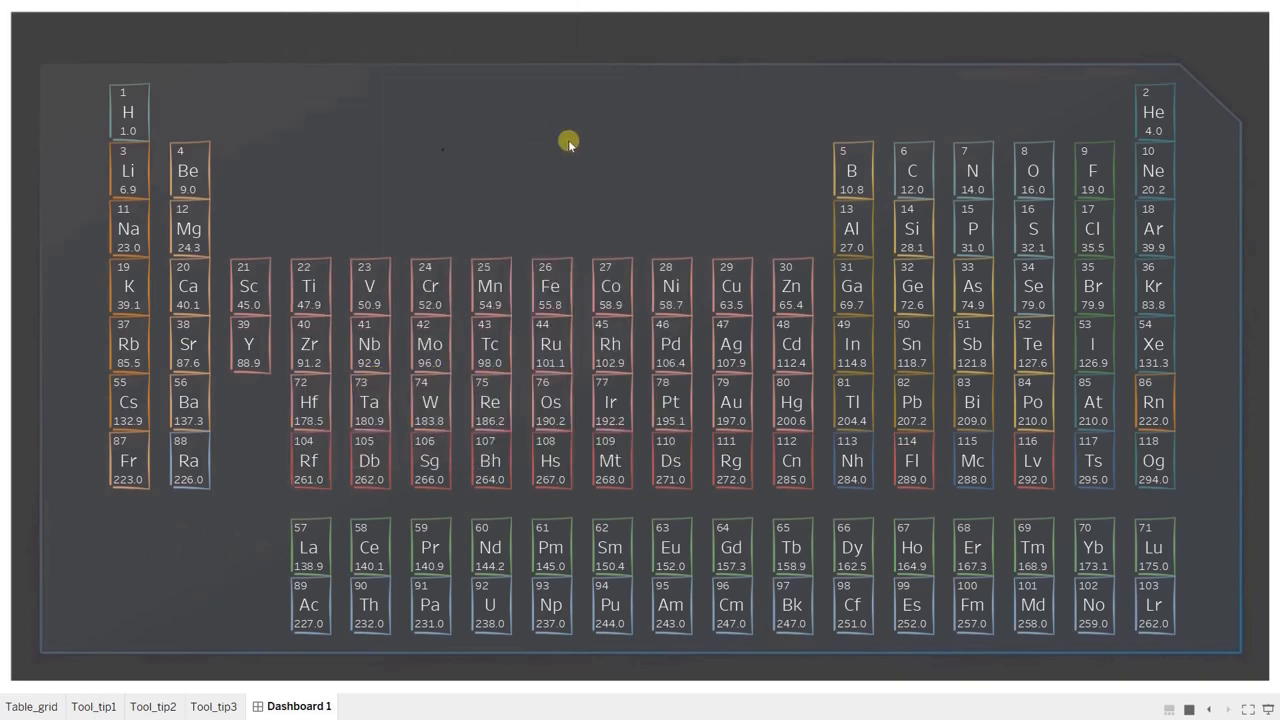
key(Escape)
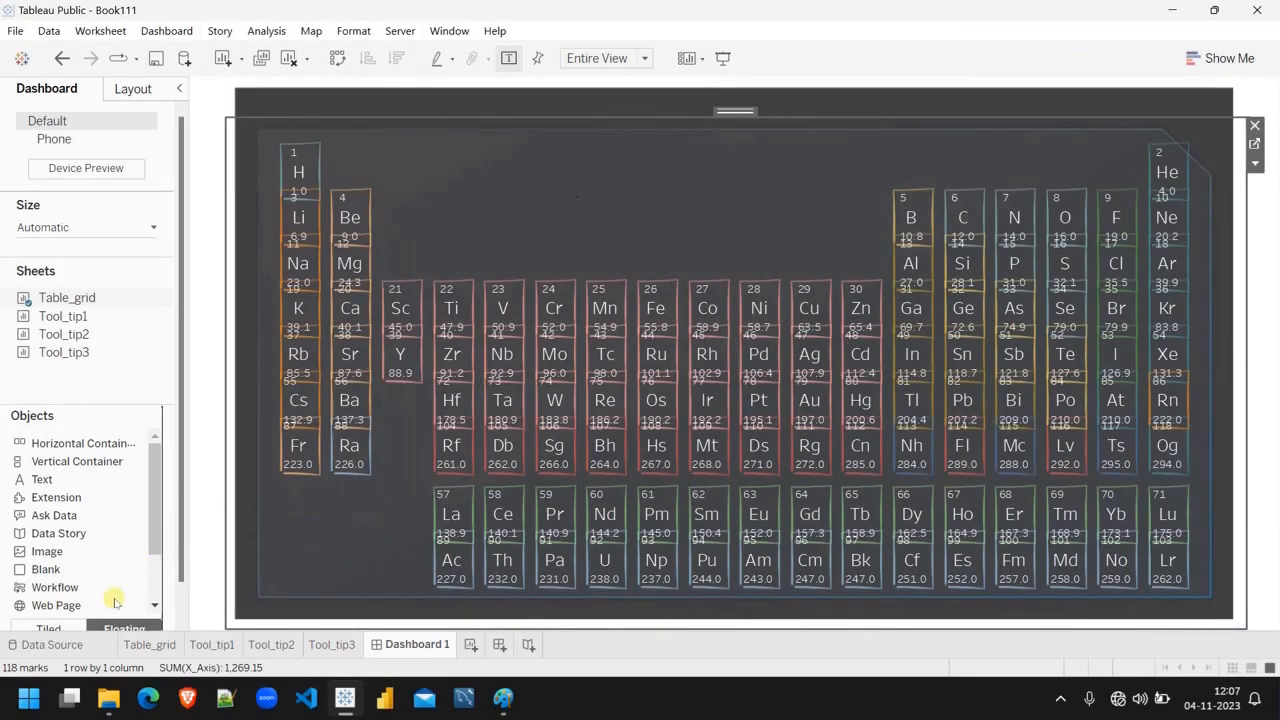
Step: Place a floating text object above the element grid and enter "Periodic Table" as its text
click(57, 480)
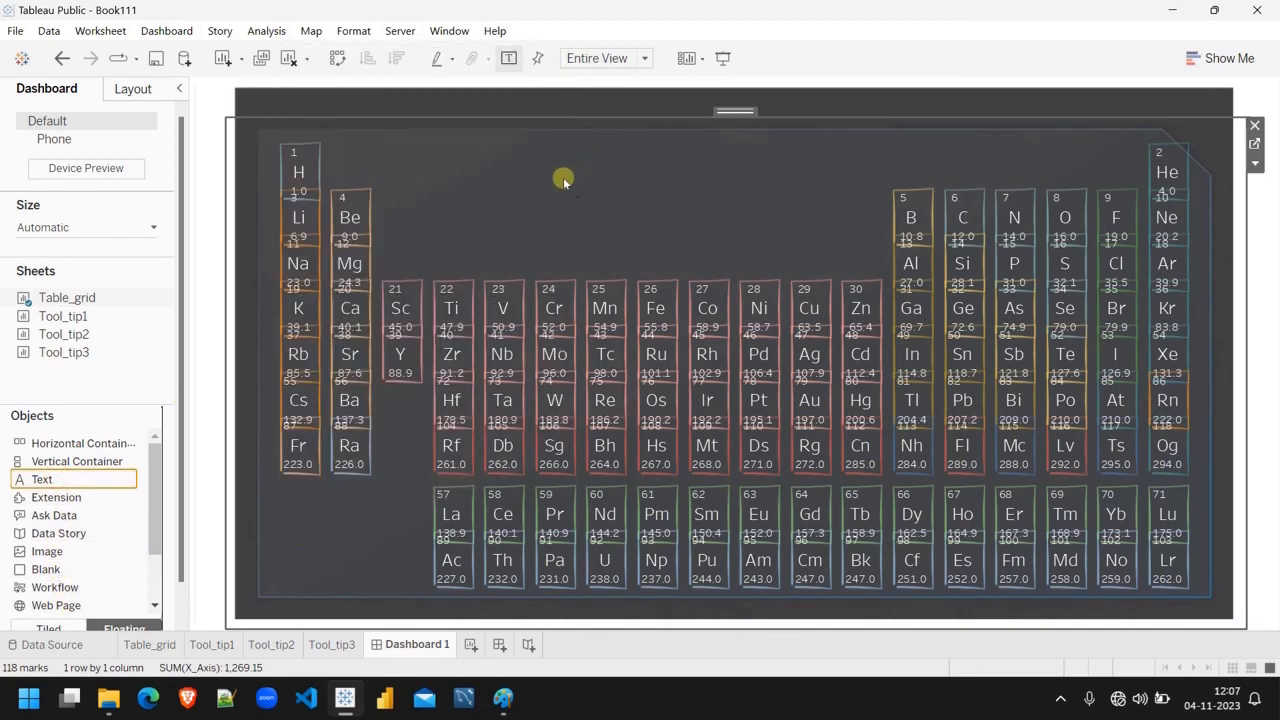
drag(82, 481, 571, 111)
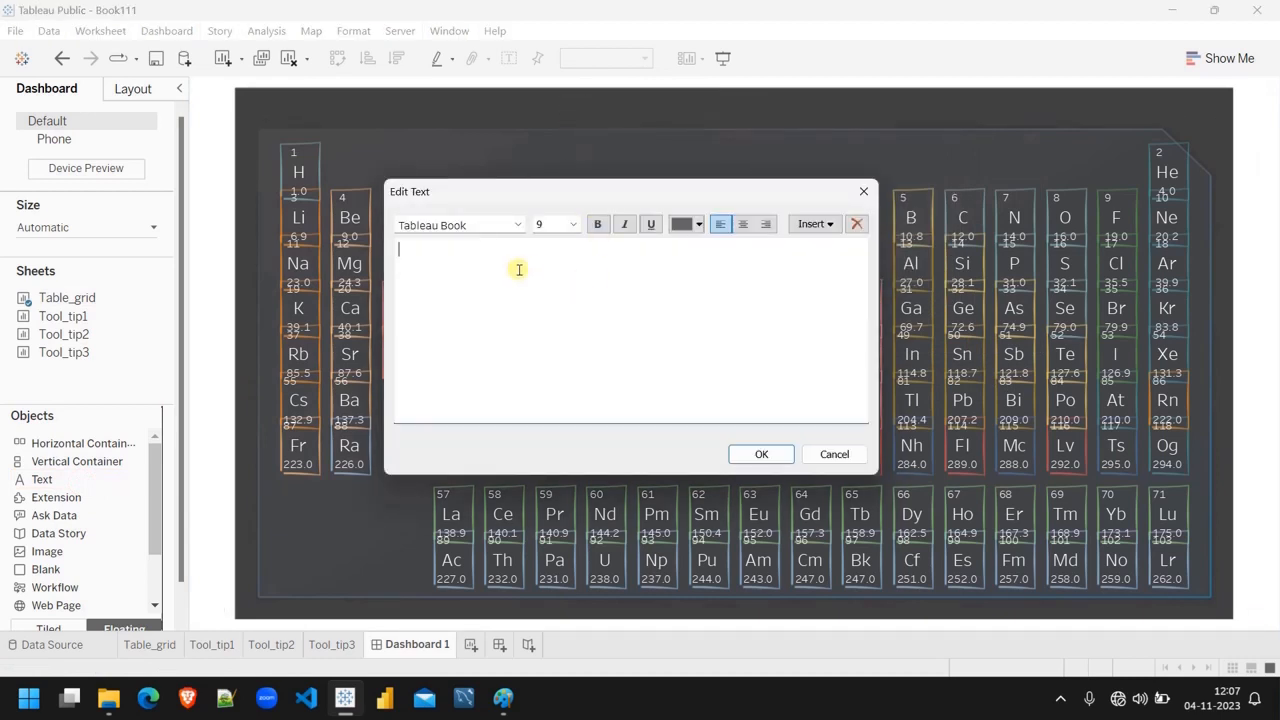
text(Periodic Table)
Step: Format the "Periodic Table" text as Tableau Bold, size 16, in white, and apply it
key(ctrl+shift+Left)
key(ctrl+shift+Left)
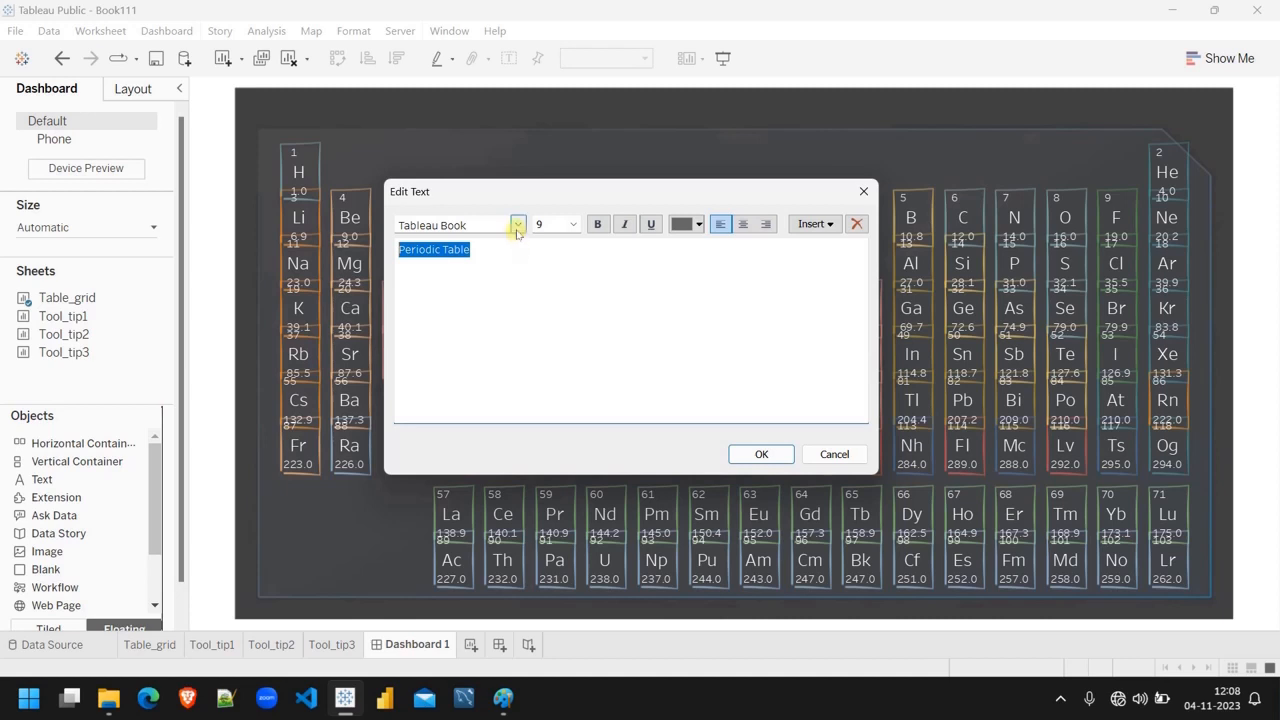
click(517, 224)
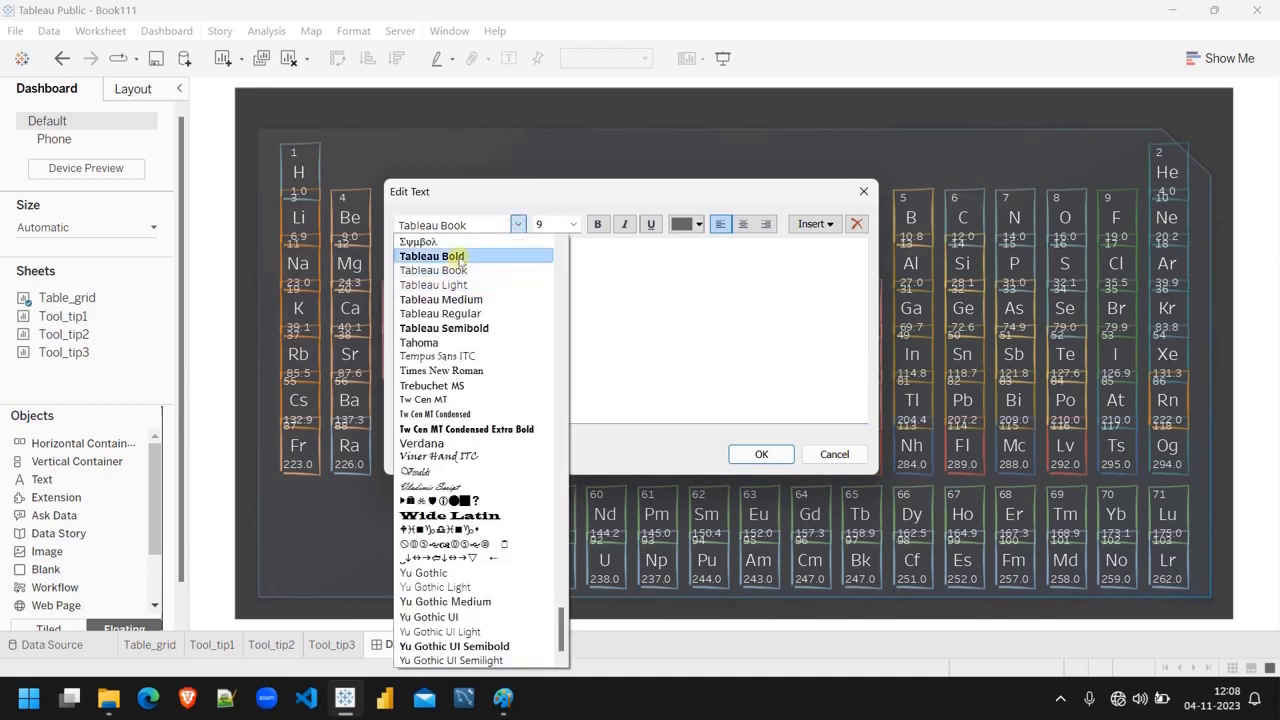
click(459, 257)
click(572, 225)
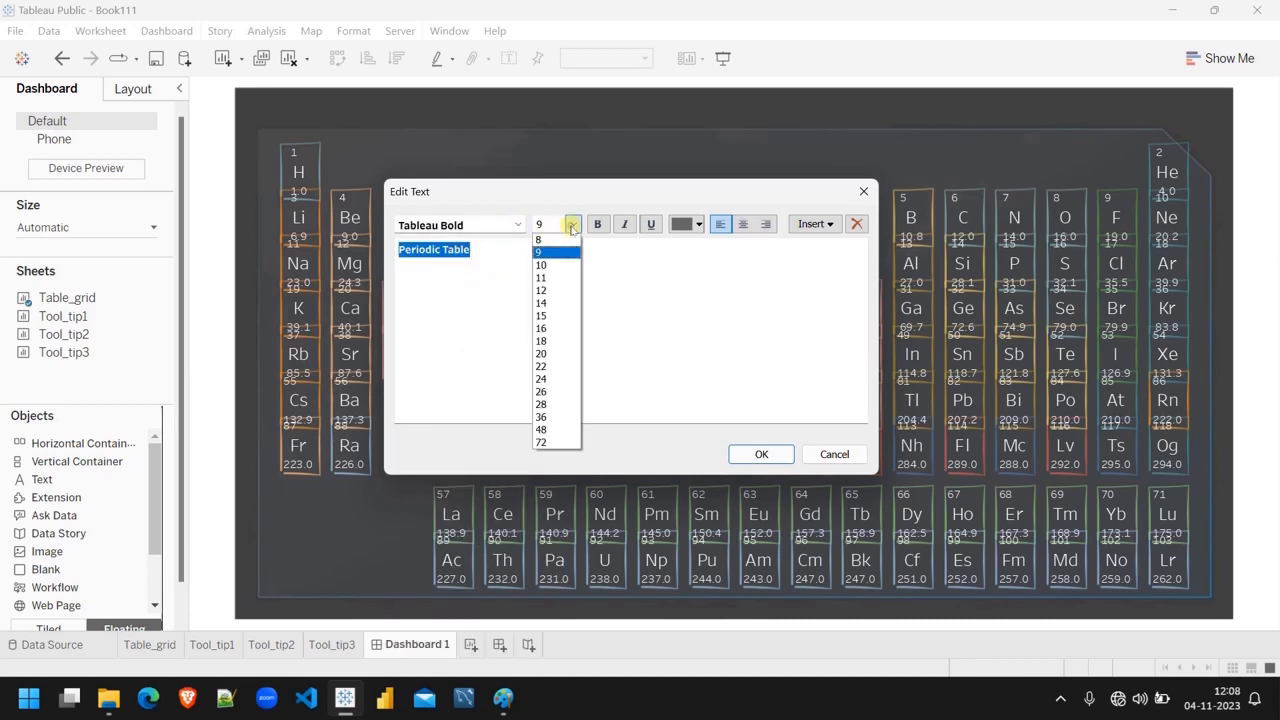
click(541, 329)
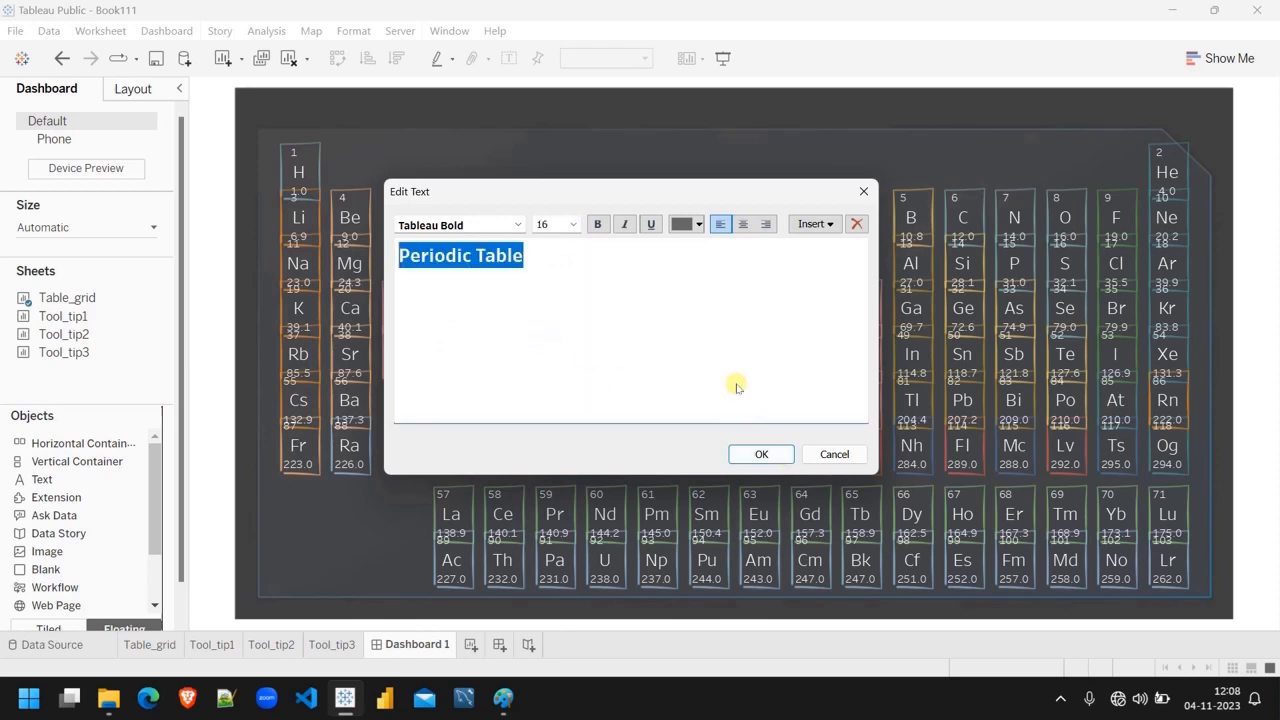
click(699, 225)
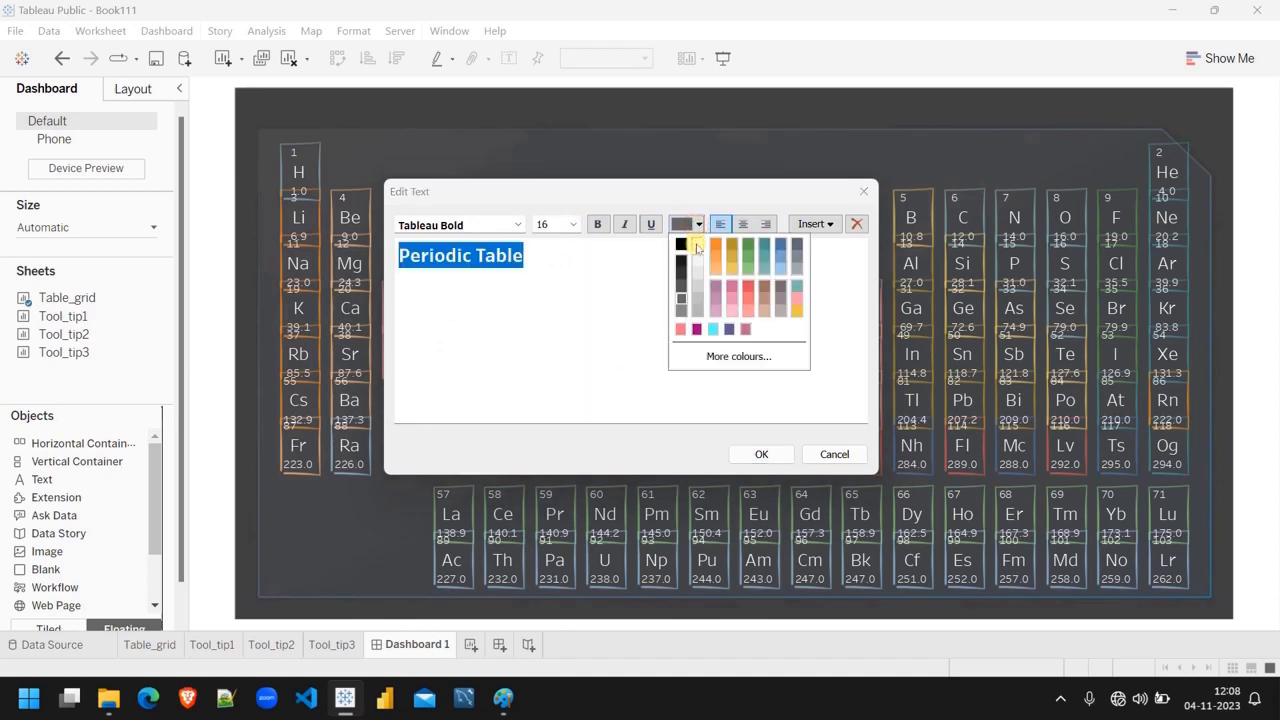
click(695, 244)
click(763, 453)
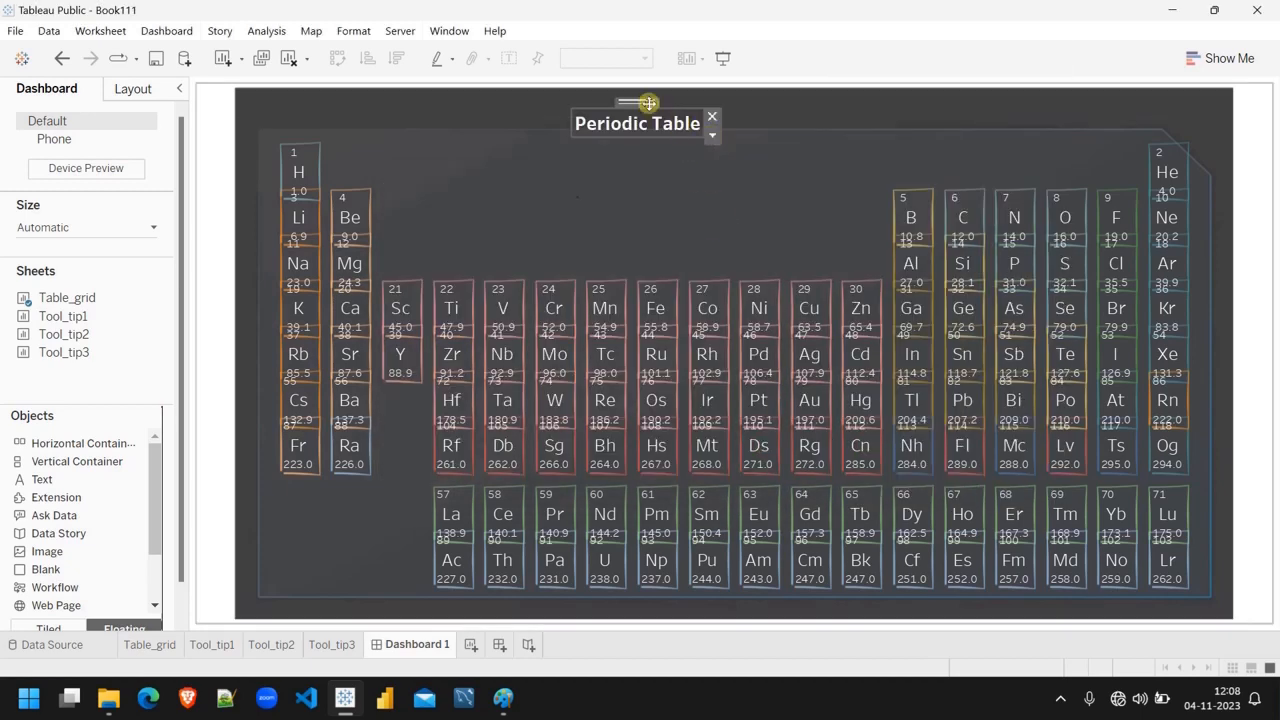
Step: Move the Periodic Table title to the middle of the band above the background frame and preview the dashboard in presentation mode
drag(645, 100, 718, 90)
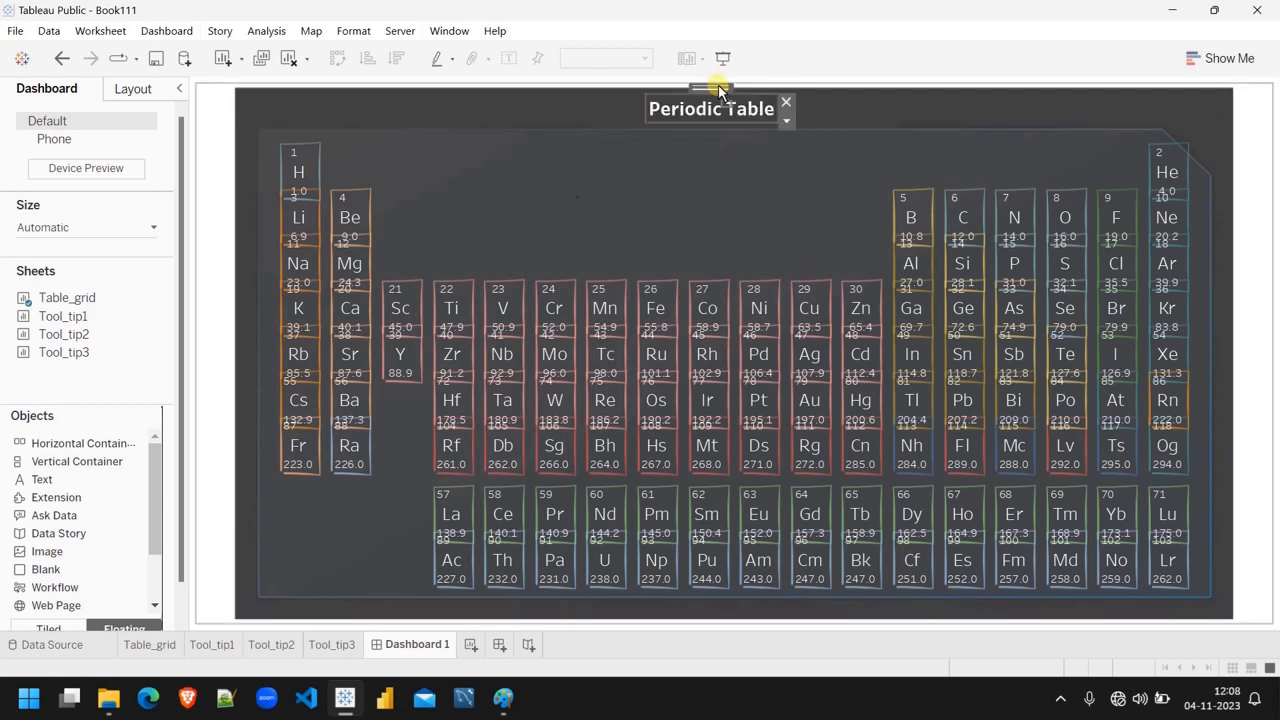
click(734, 176)
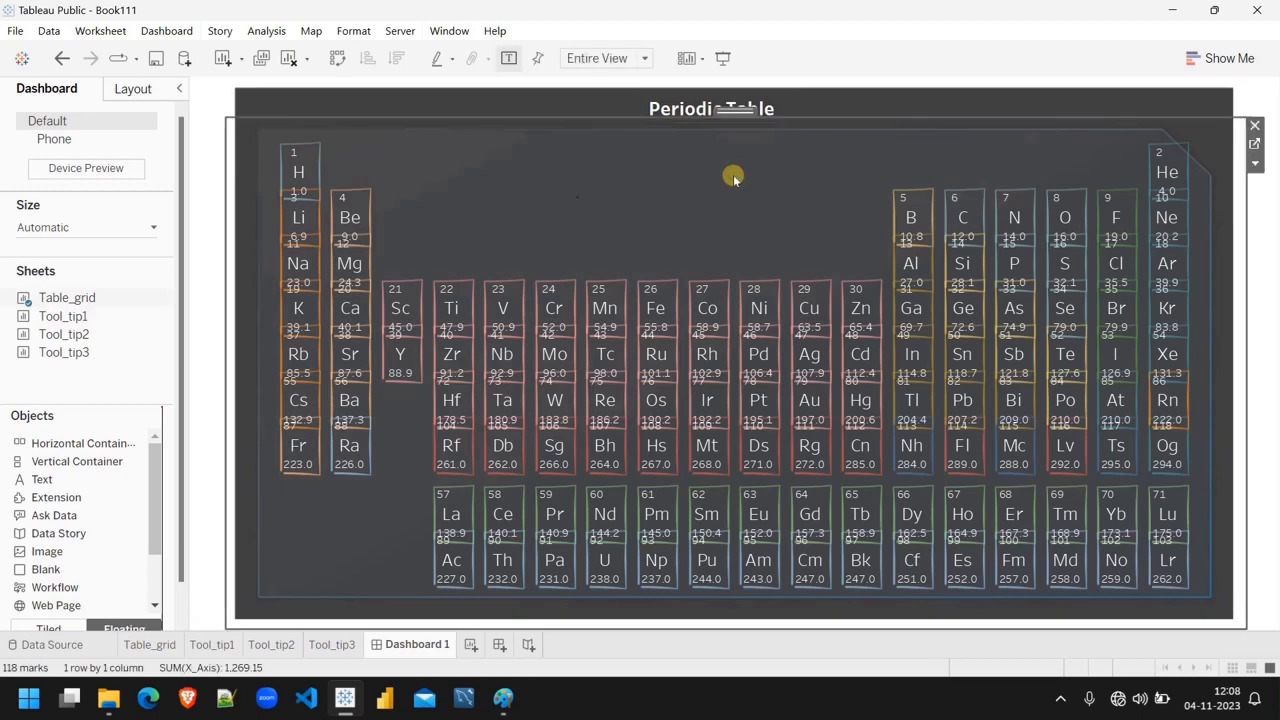
click(724, 58)
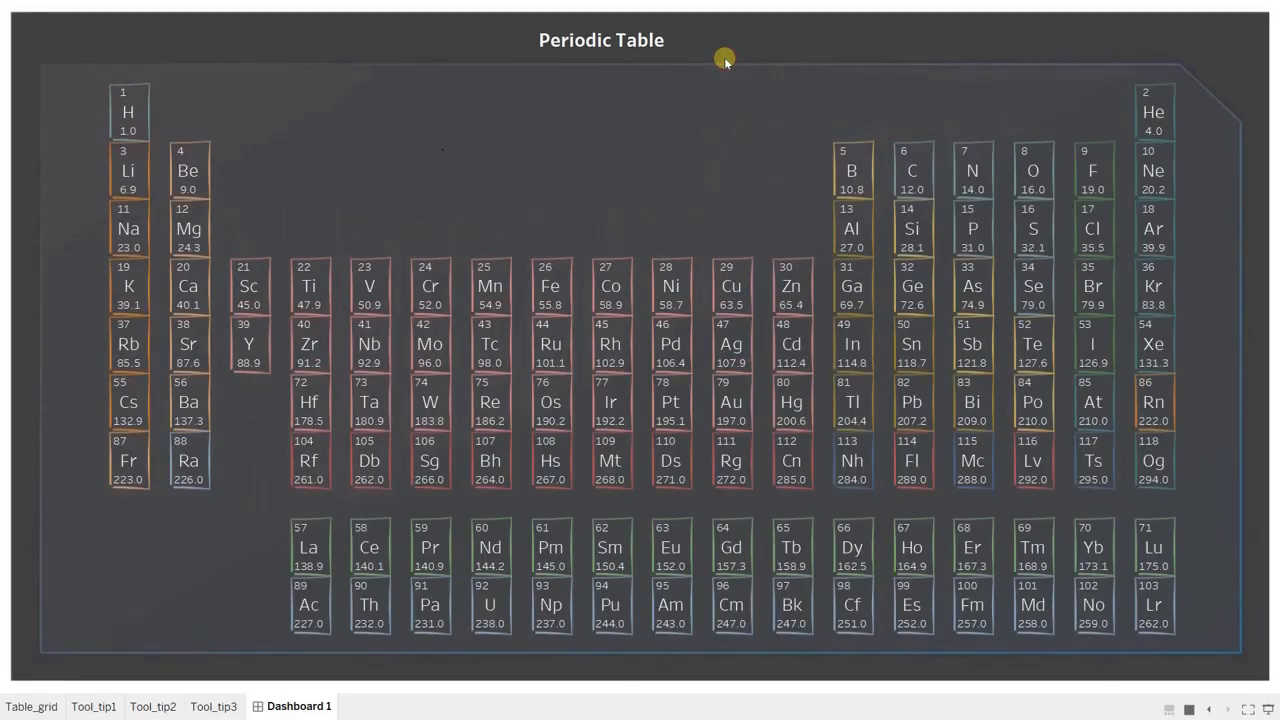
key(Escape)
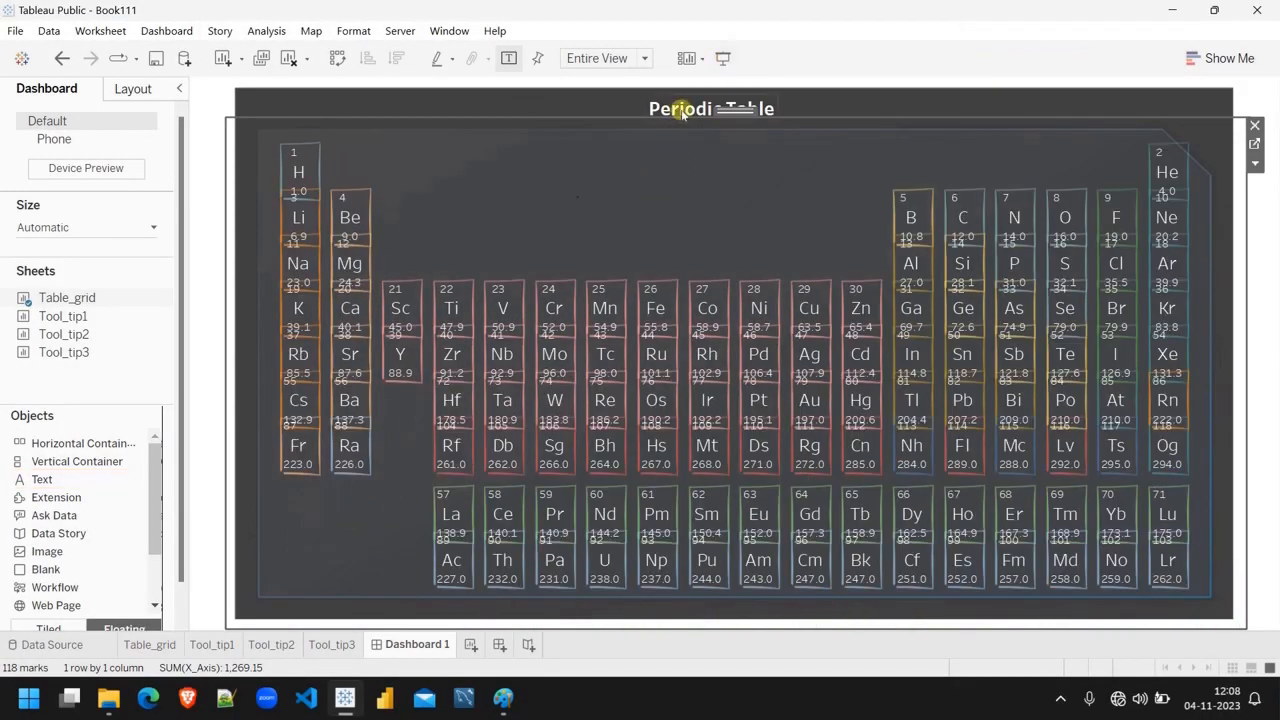
Step: Set the Periodic Table title's font size to 22
double_click(681, 108)
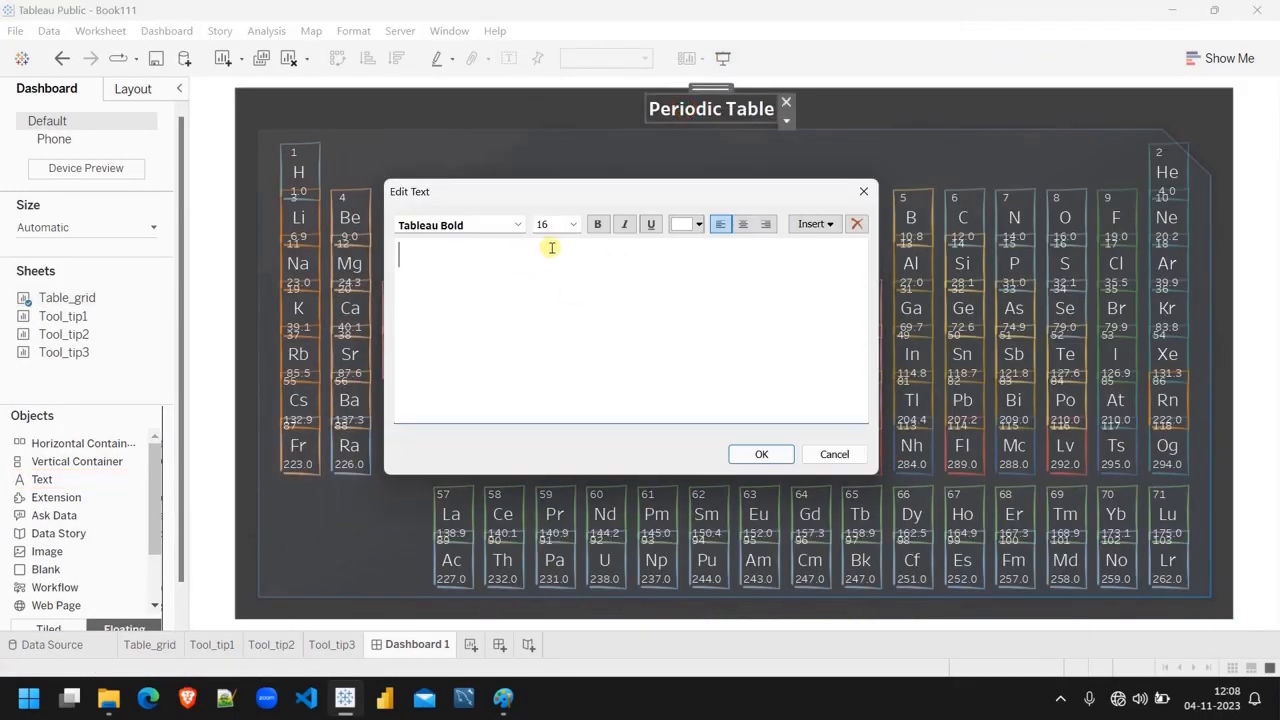
drag(551, 249, 400, 252)
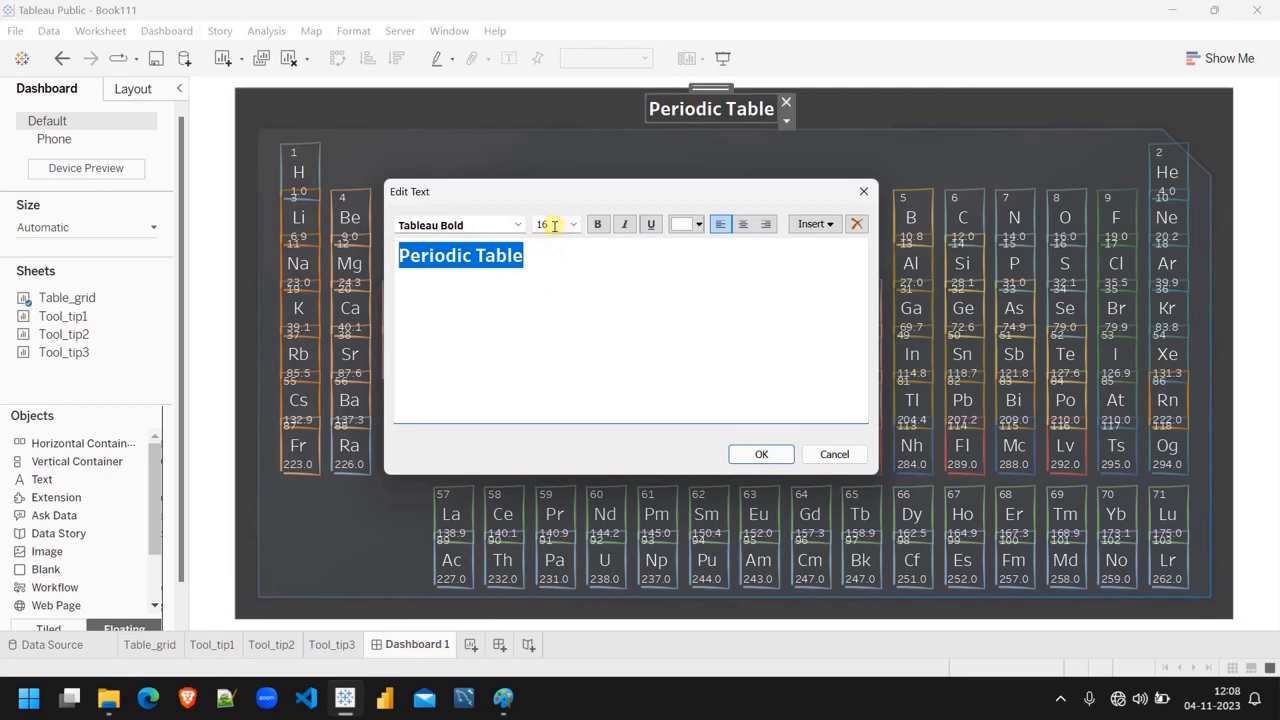
double_click(550, 224)
text(22)
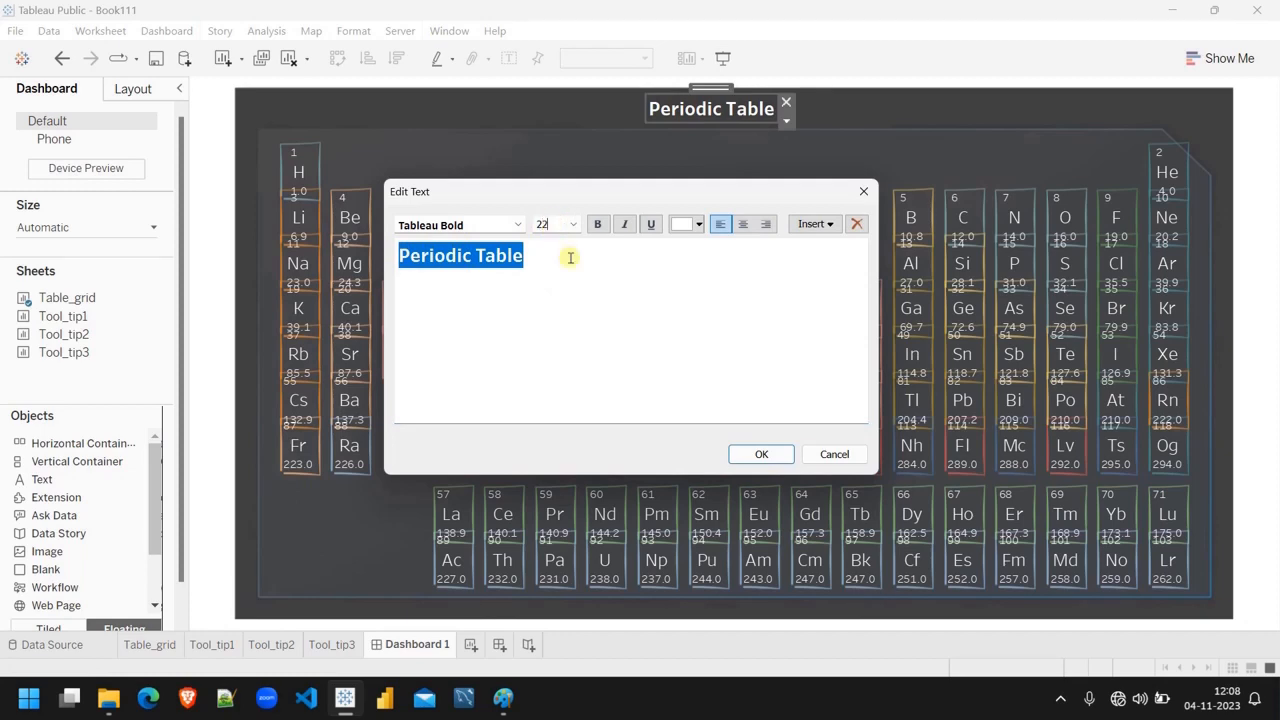
click(761, 454)
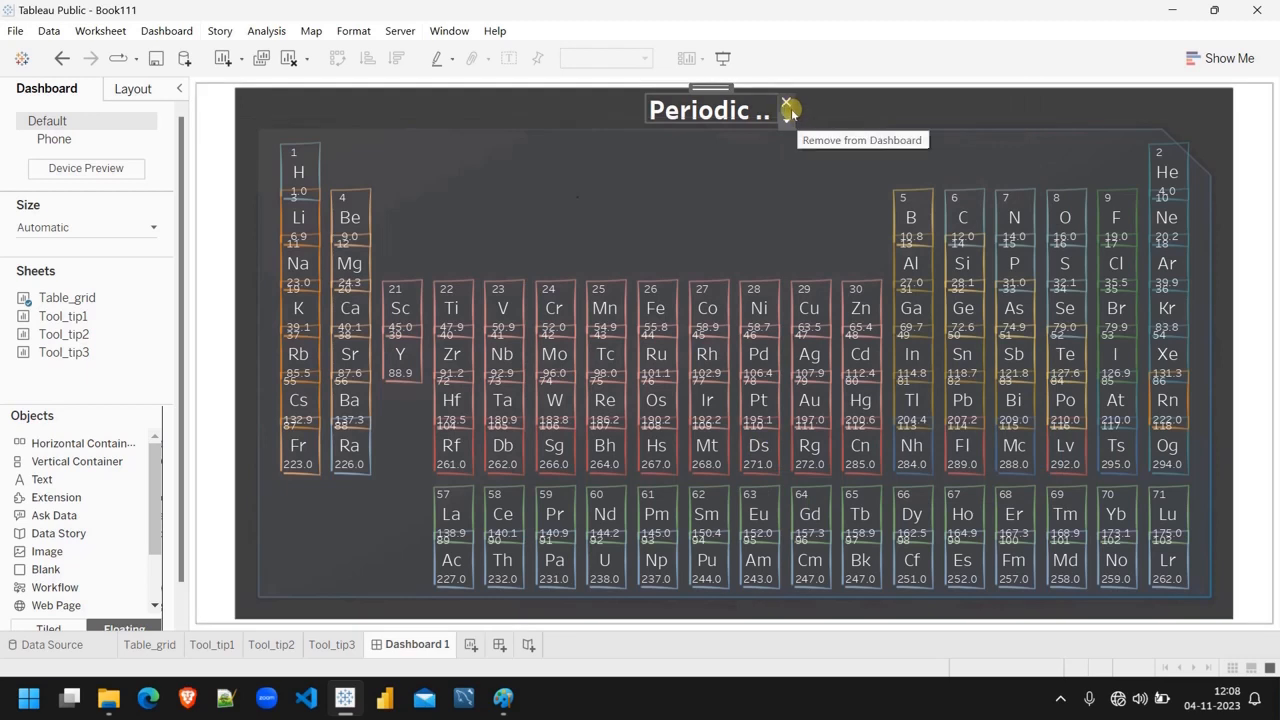
Step: Widen the title's text box to fit "Periodic Table" in full, shift it slightly left, and check it in presentation mode
drag(791, 110, 849, 106)
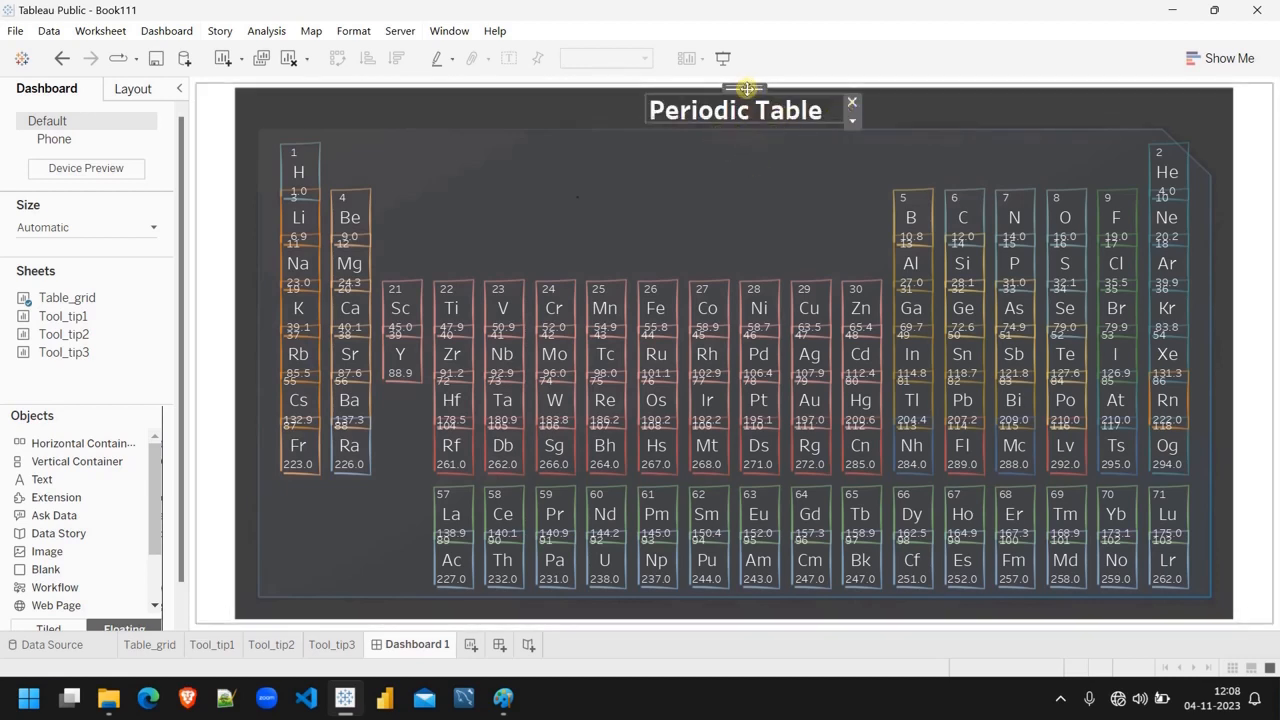
drag(747, 89, 741, 88)
click(722, 60)
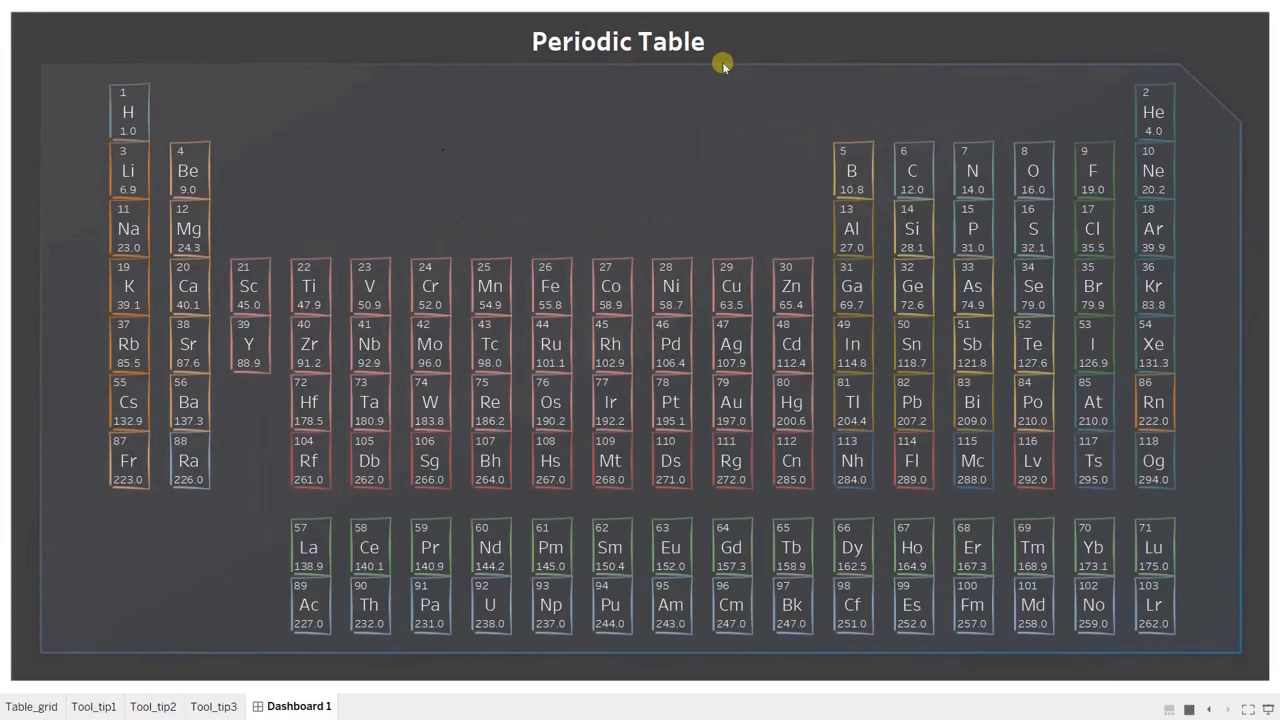
key(Escape)
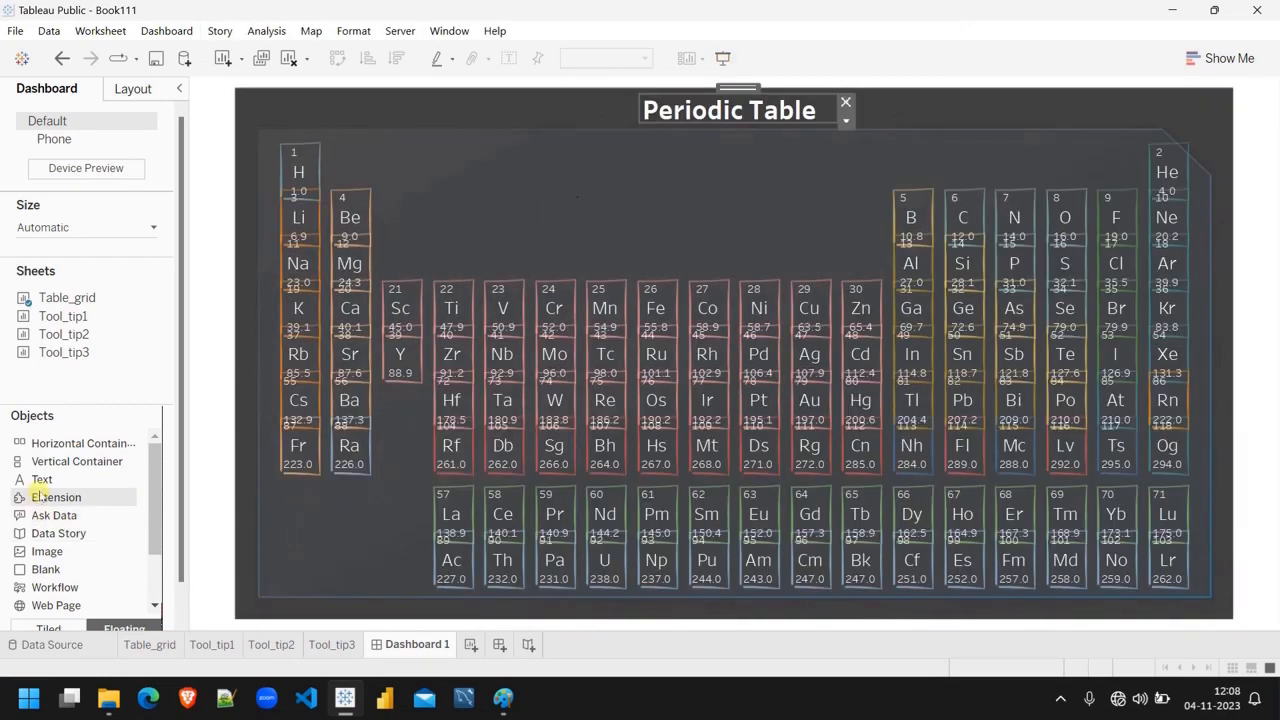
Step: Add a floating text object reading "Lanthanide Series" to the dashboard, formatted in bold white
drag(37, 492, 445, 198)
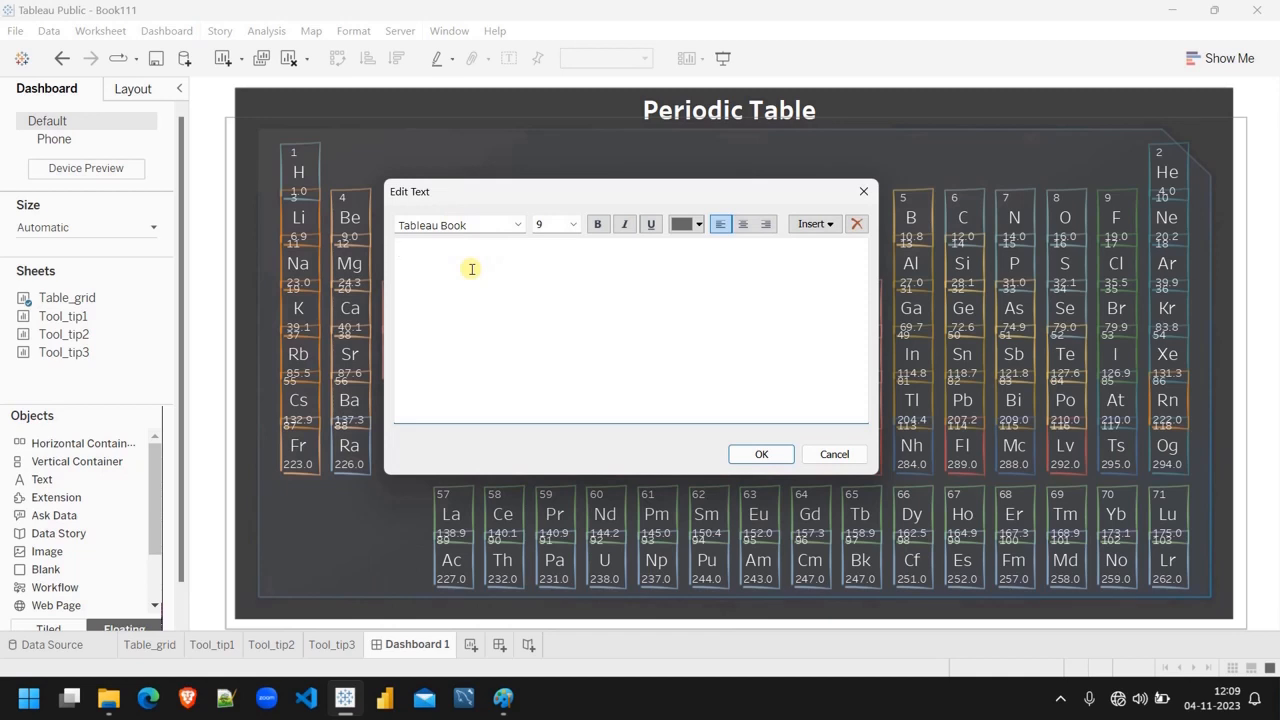
text(Lanthanide Series)
key(shift+Left)
key(shift+Left)
key(shift+Left)
key(shift+Left)
key(shift+Left)
key(shift+Left)
key(shift+Left)
key(shift+Left)
key(shift+Left)
key(shift+Left)
key(shift+Left)
key(shift+Left)
key(shift+Left)
key(shift+Left)
key(shift+Left)
key(shift+Left)
key(shift+Left)
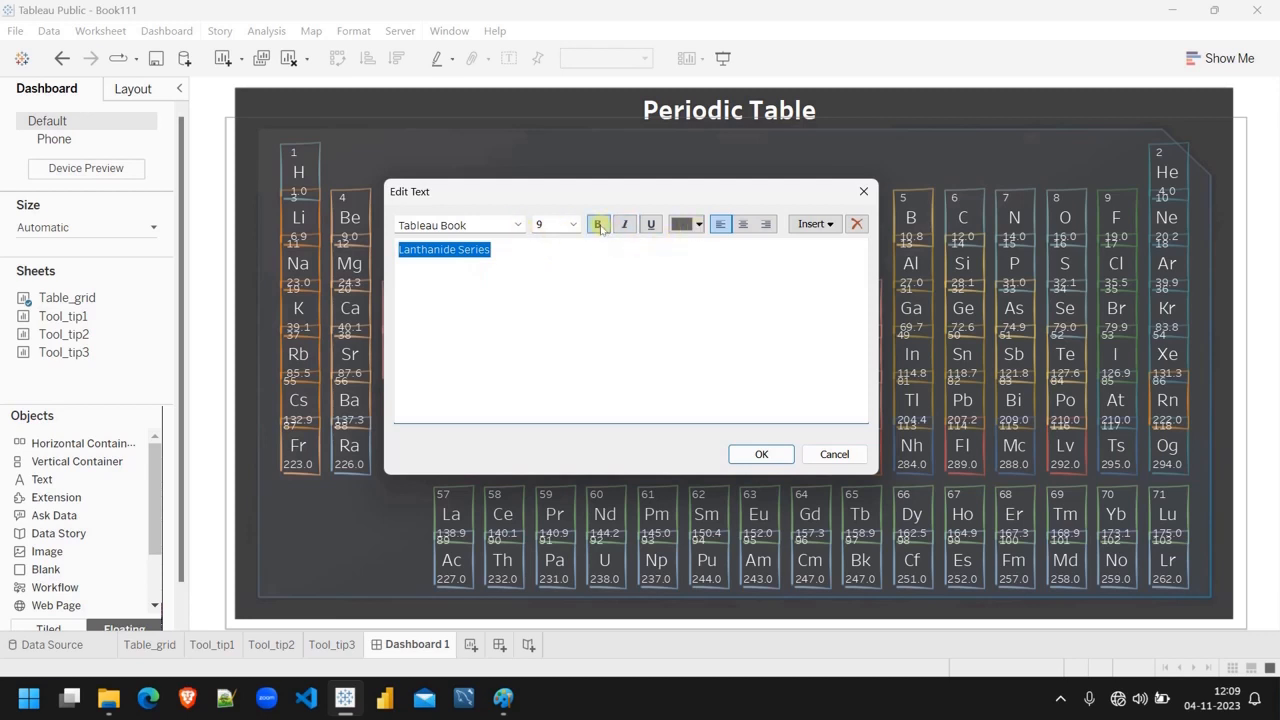
click(597, 224)
click(697, 226)
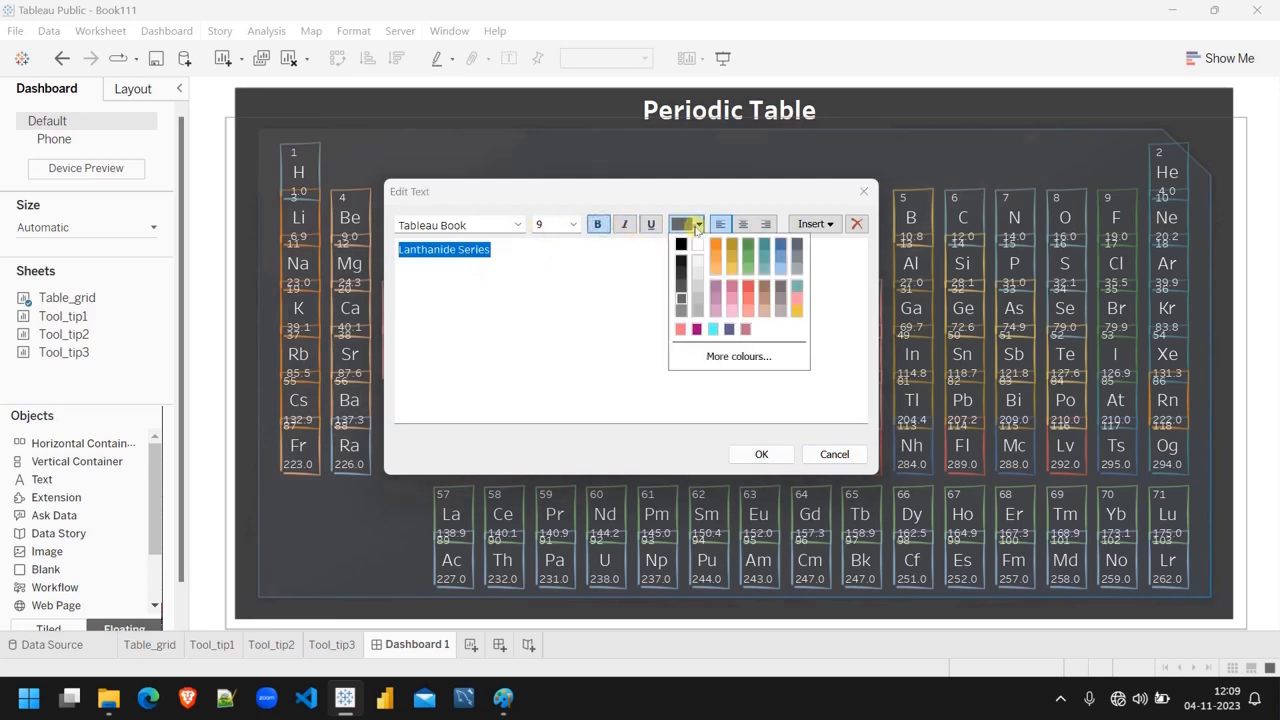
click(695, 248)
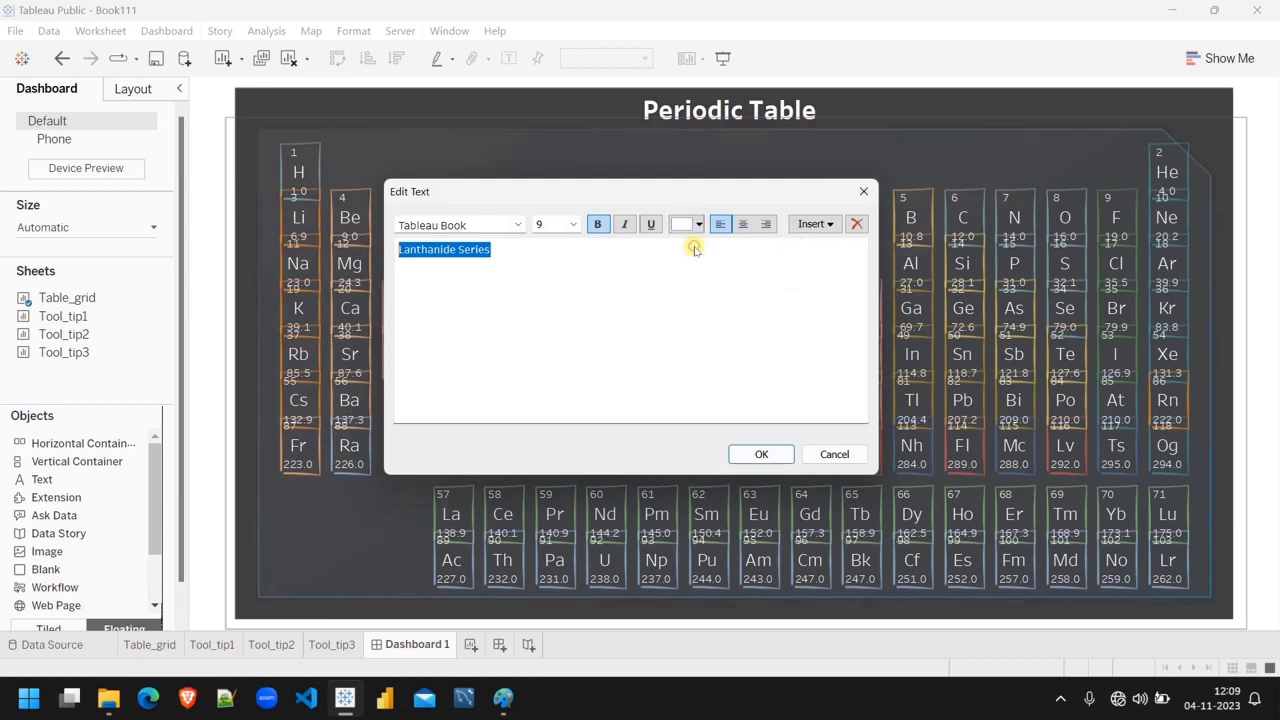
click(760, 454)
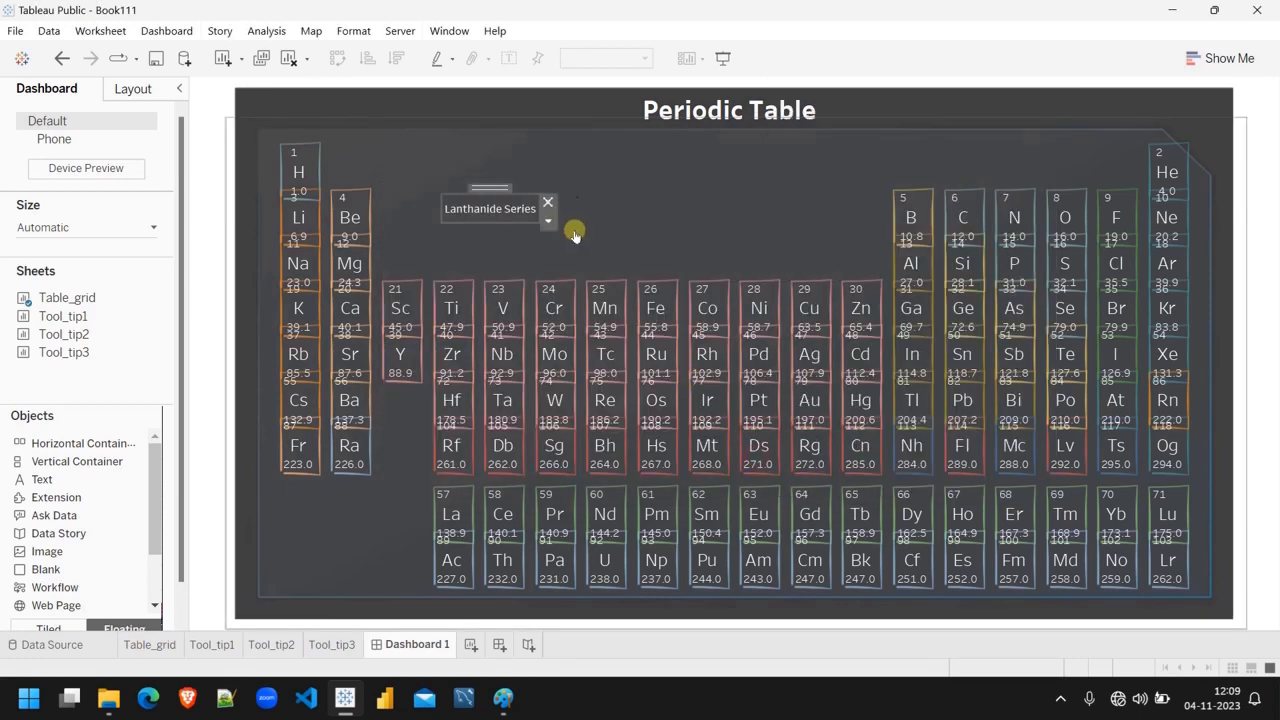
Step: Move the Lanthanide Series label just before the La row and place a copy of it just before the Ac row
drag(492, 188, 388, 491)
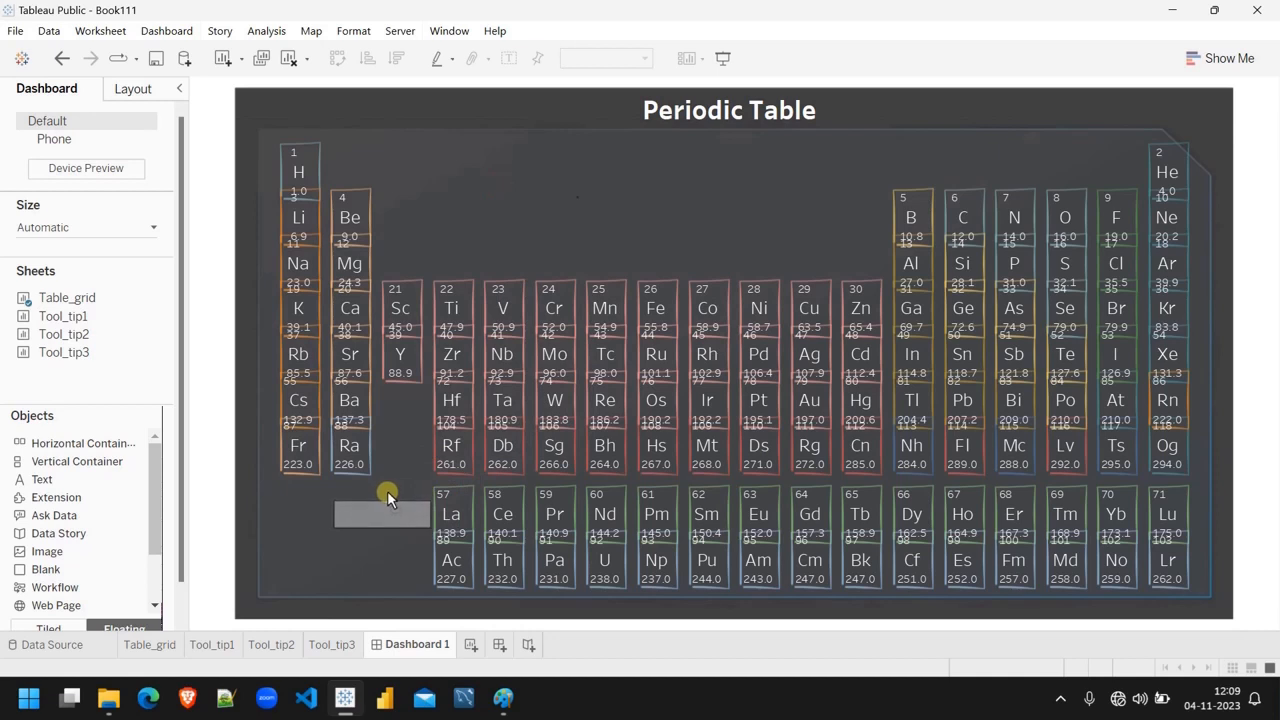
click(438, 530)
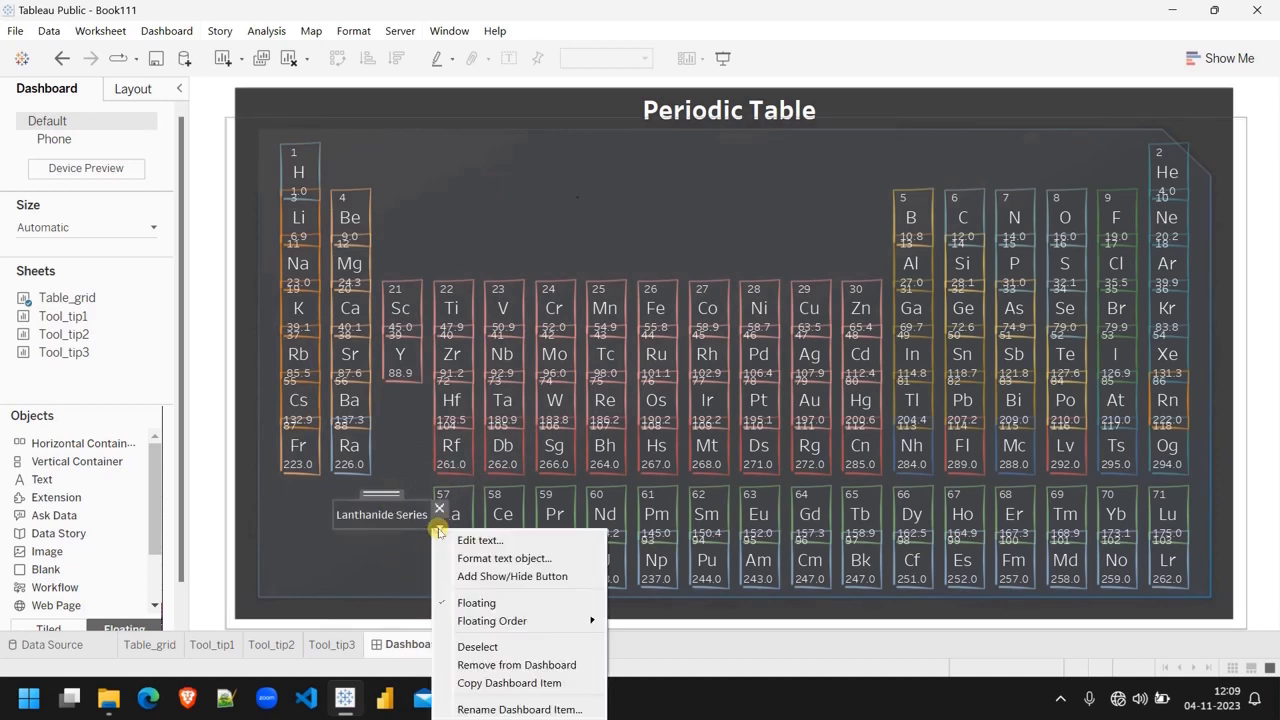
click(524, 684)
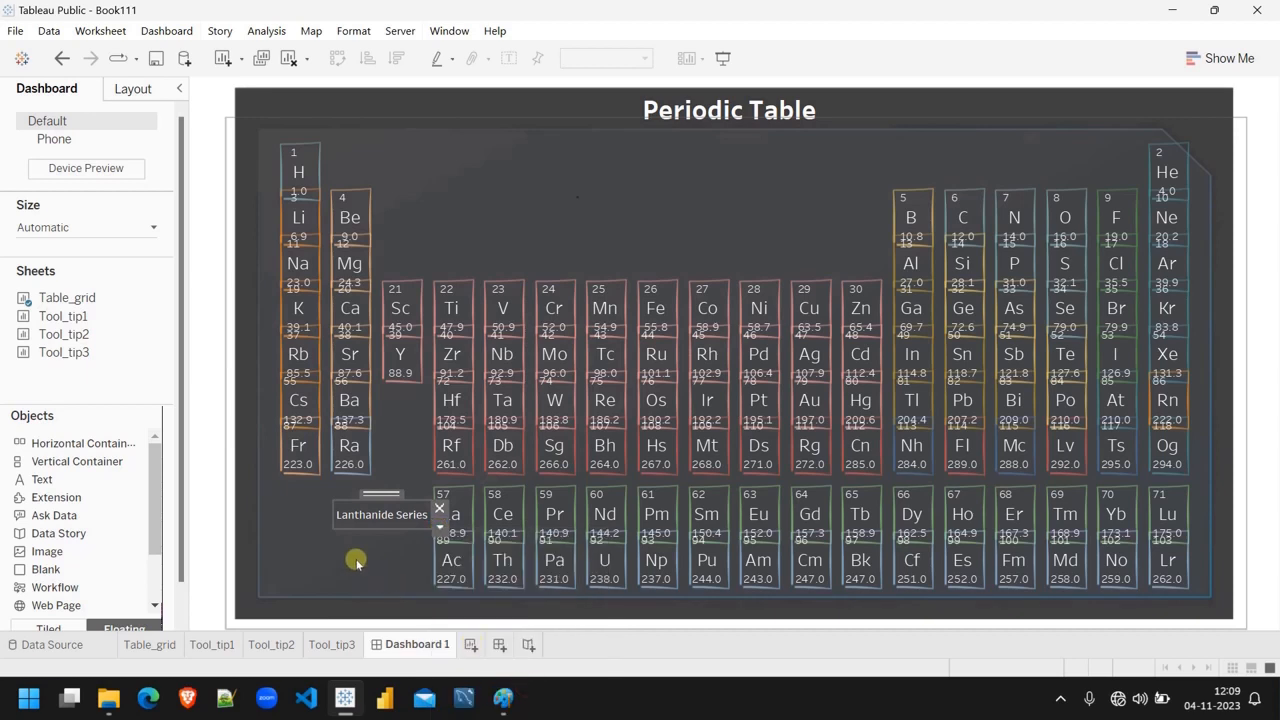
key(ctrl+v)
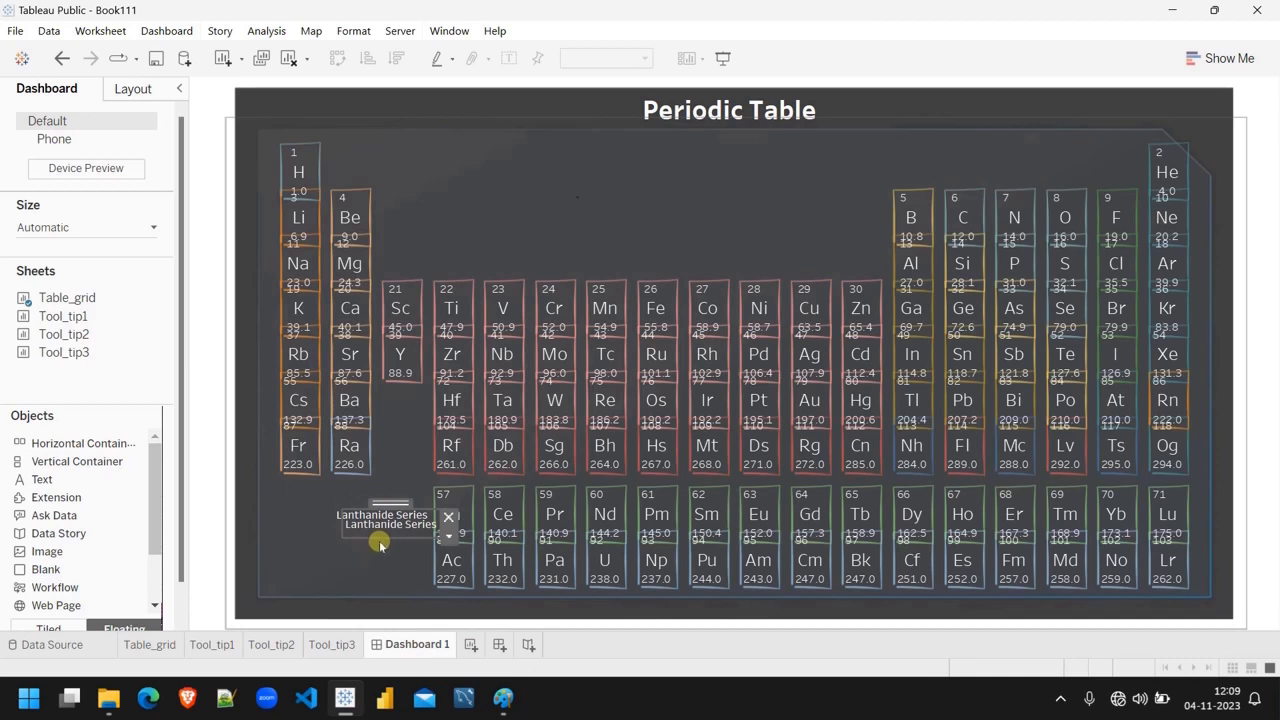
key(Down)
key(Down)
key(Down)
key(Down)
key(Down)
key(Down)
key(Down)
key(Down)
key(Down)
key(Down)
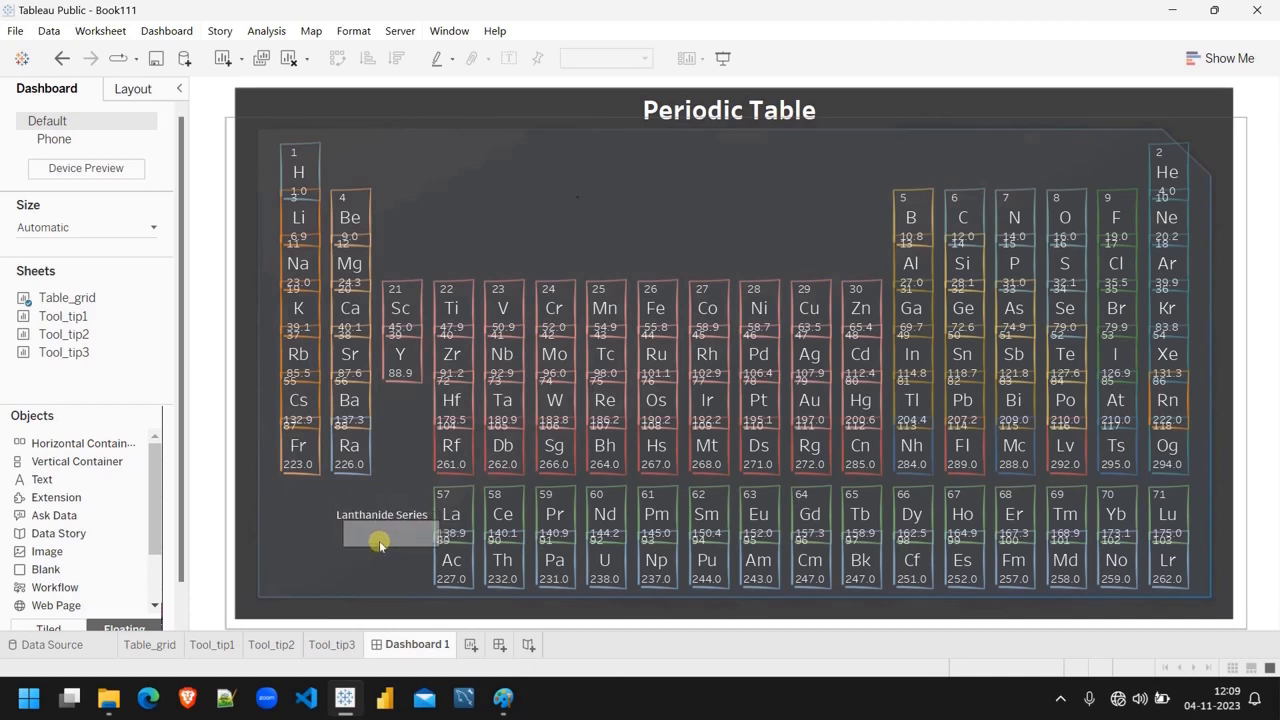
key(Down)
key(Down)
key(Down)
key(Down)
key(Left)
key(Left)
key(Left)
key(Left)
key(Left)
key(Left)
key(Left)
key(Left)
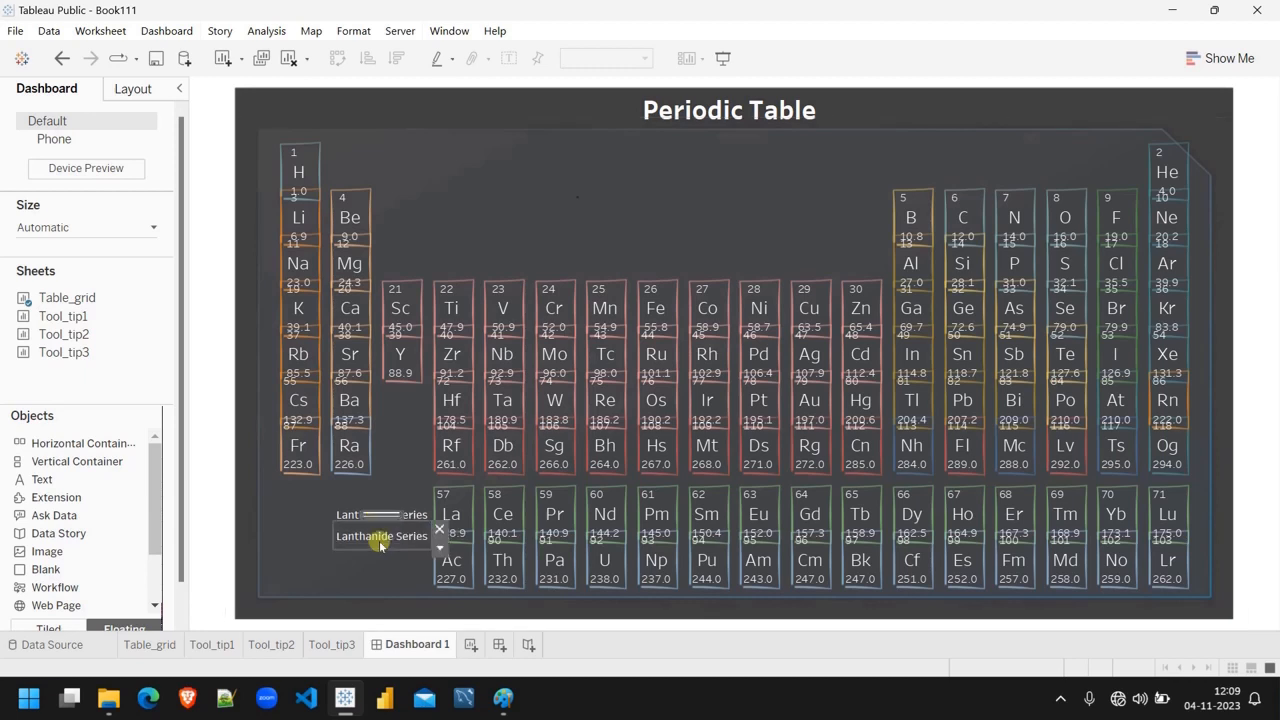
key(Down)
key(Down)
key(Down)
key(Down)
key(Down)
key(Down)
key(Down)
key(Down)
key(Down)
key(Down)
key(Down)
key(Down)
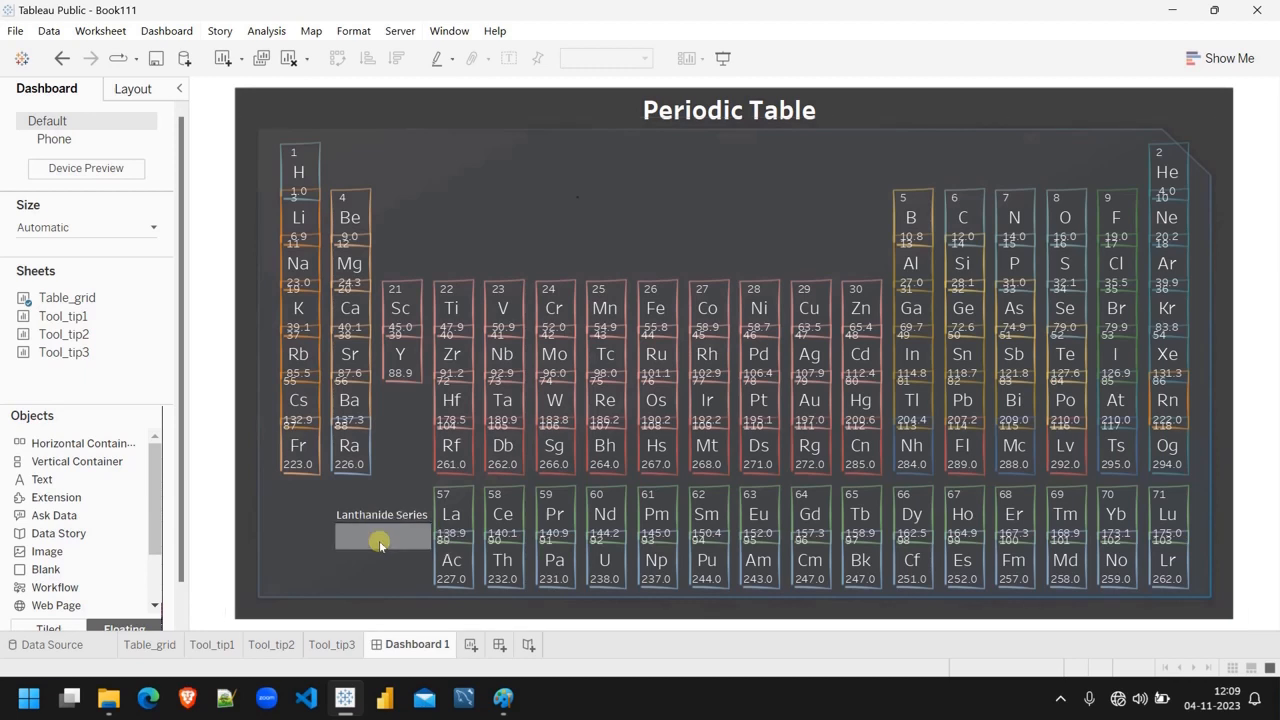
key(Down)
key(Down)
key(Down)
key(Down)
key(Down)
key(Down)
key(Down)
key(Down)
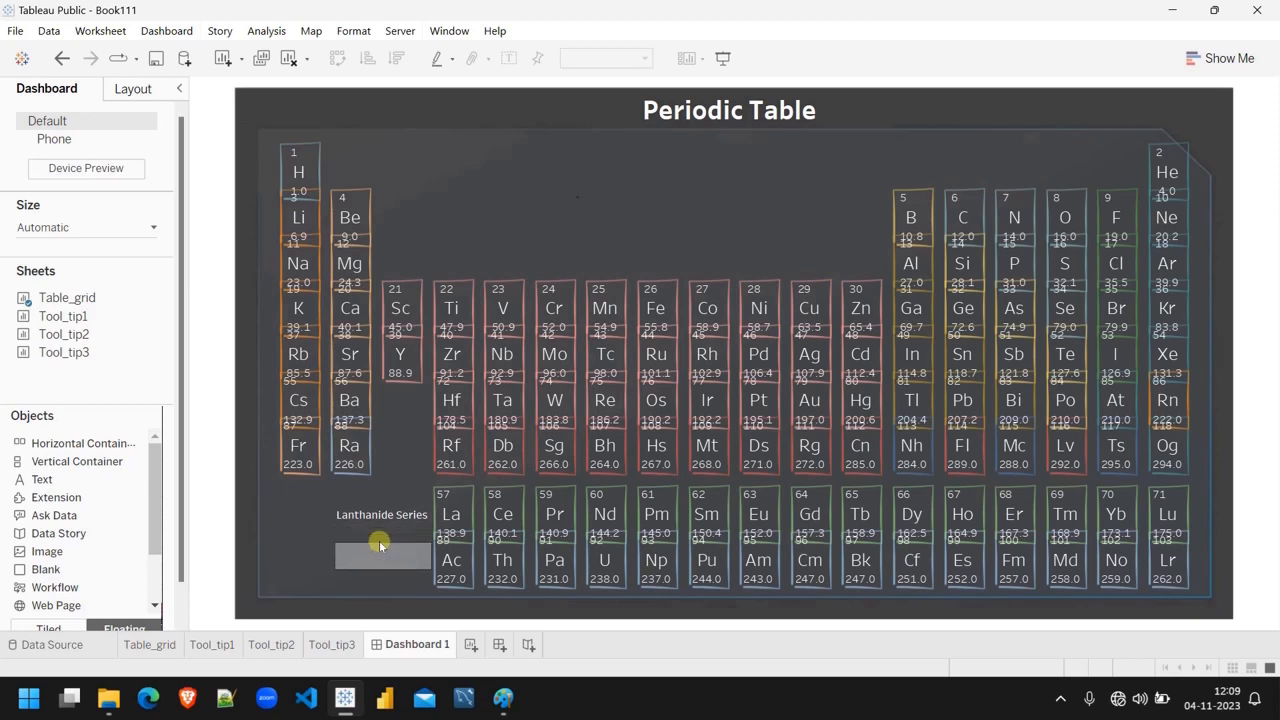
Step: Replace the text of the copied label beside the Ac row with "Actinide Series"
double_click(380, 548)
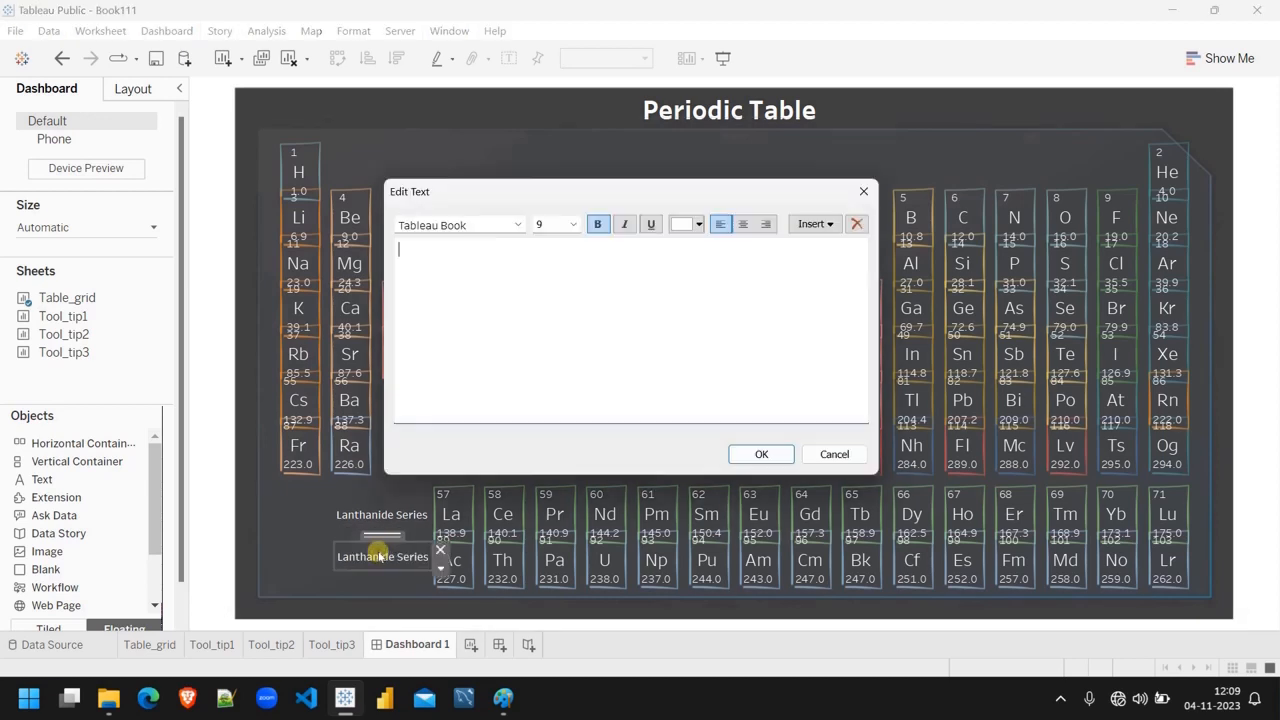
click(512, 254)
drag(510, 254, 392, 250)
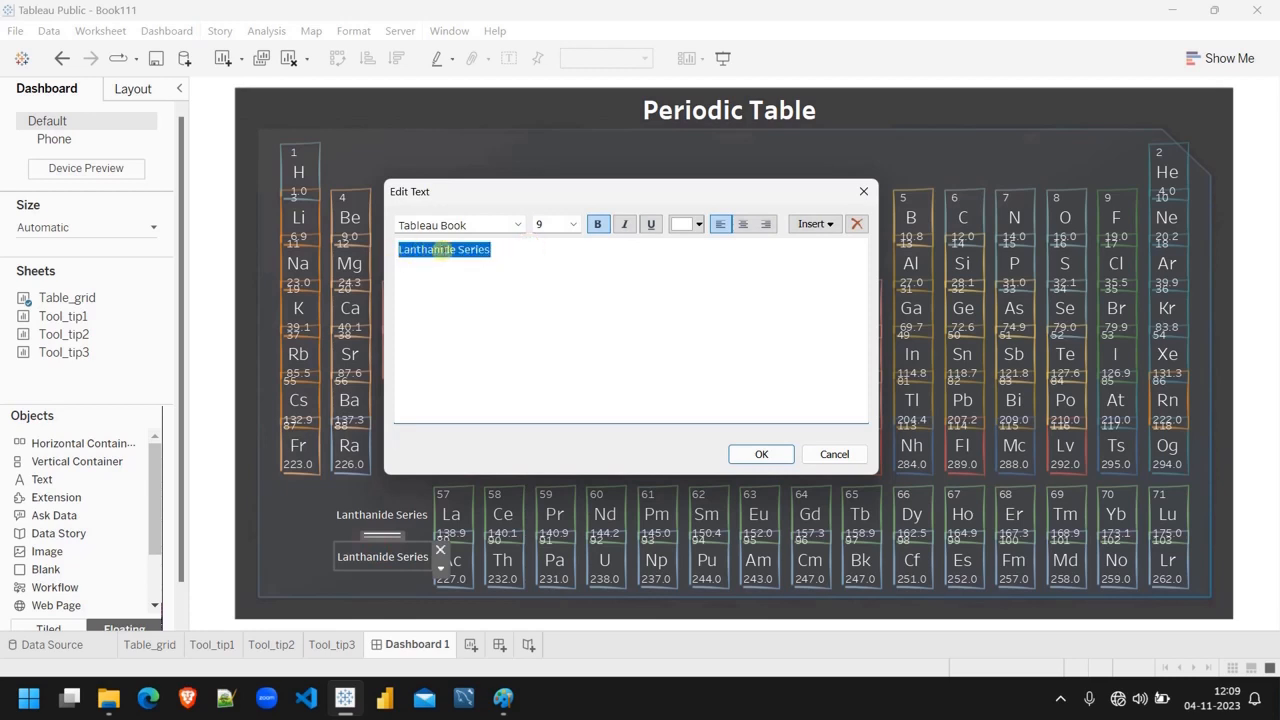
click(433, 250)
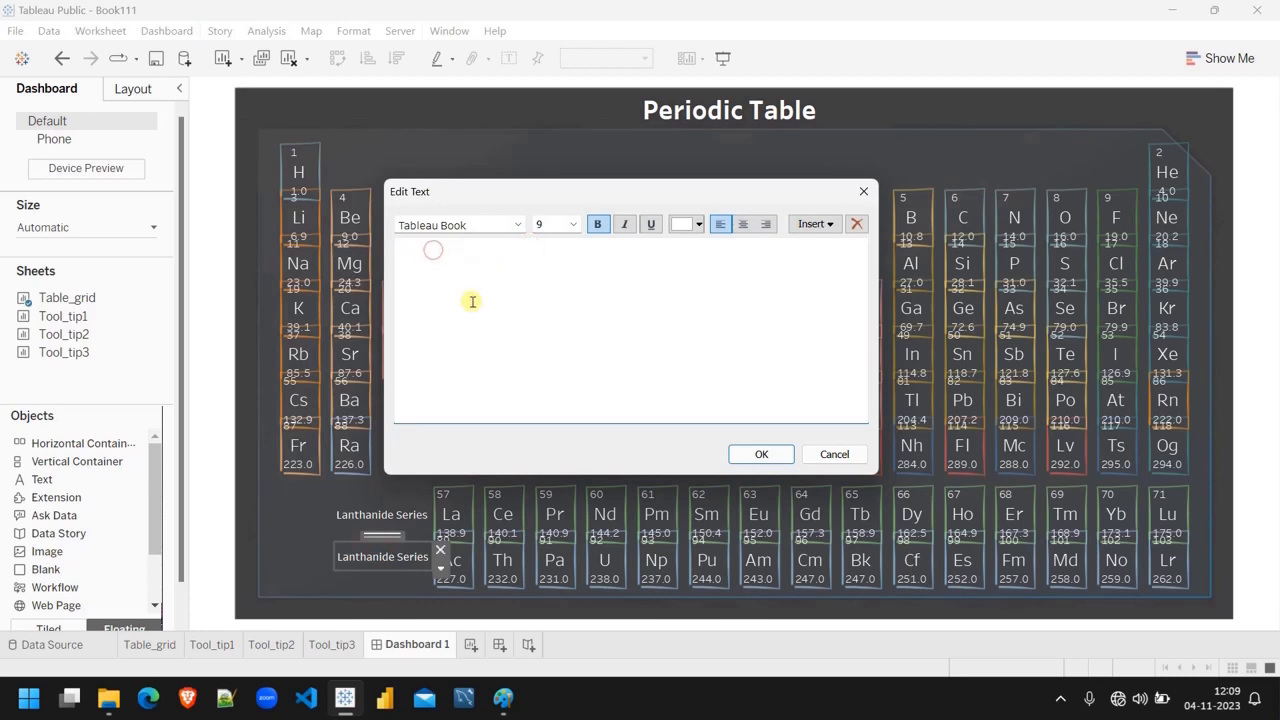
key(BackSpace)
key(BackSpace)
key(BackSpace)
key(BackSpace)
key(BackSpace)
key(BackSpace)
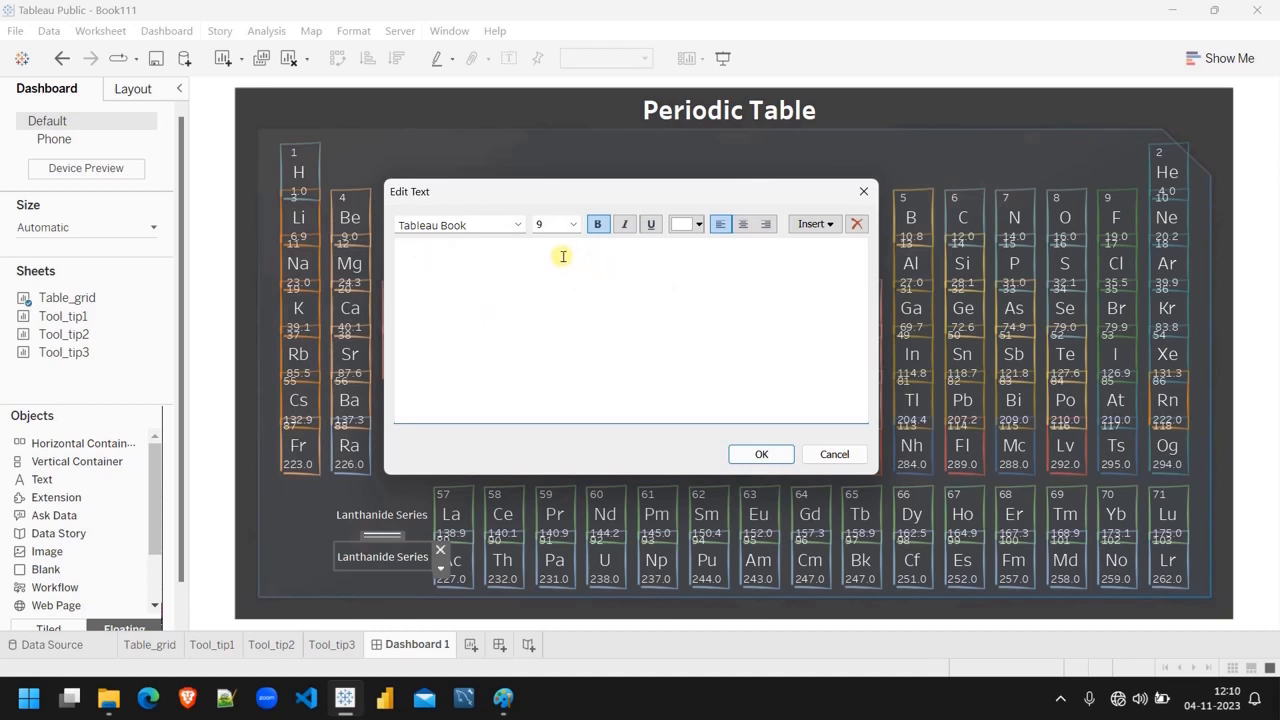
drag(563, 256, 395, 255)
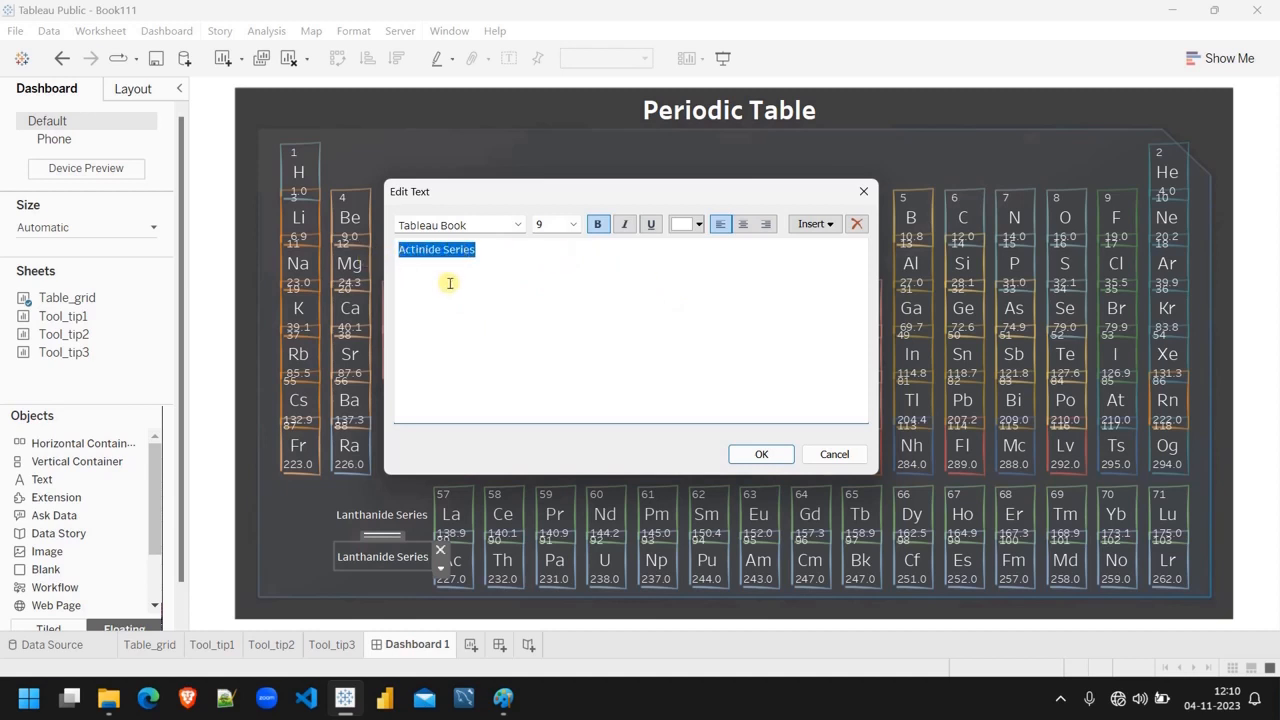
click(760, 454)
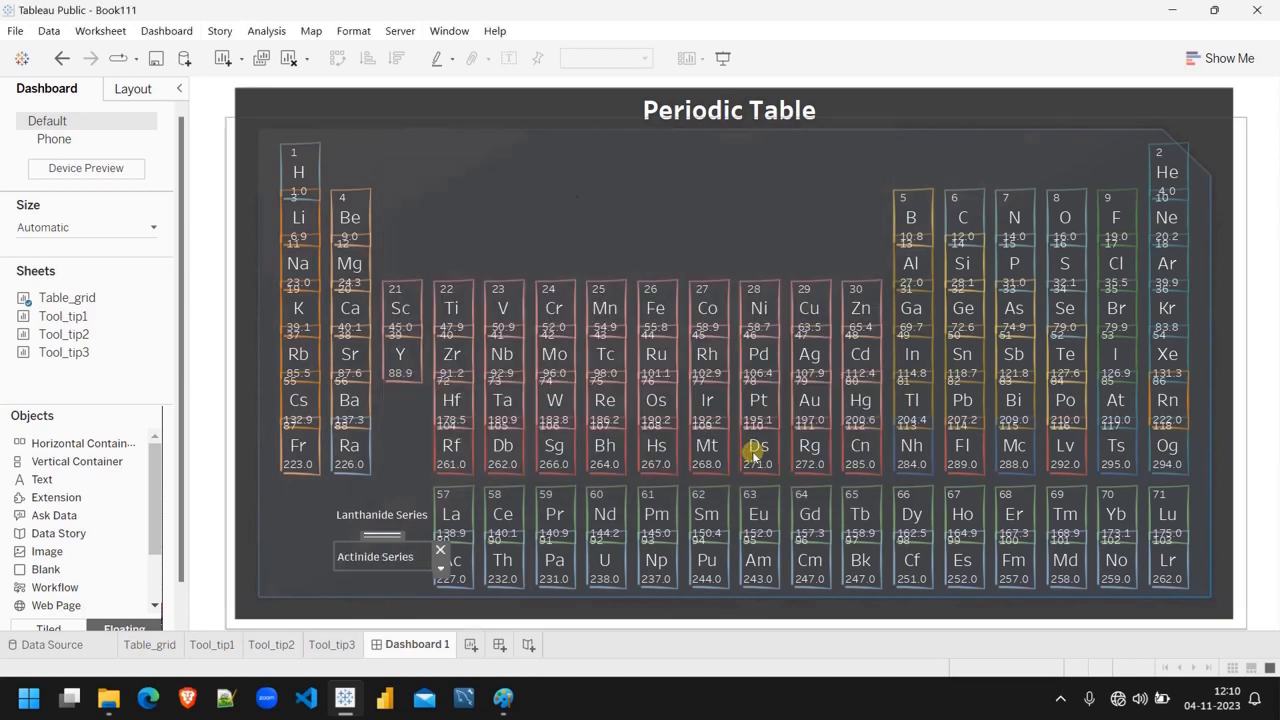
Step: Check the series labels against the La and Ac tooltips, and examine element tooltips across the whole table in presentation mode
mouse_move(465, 518)
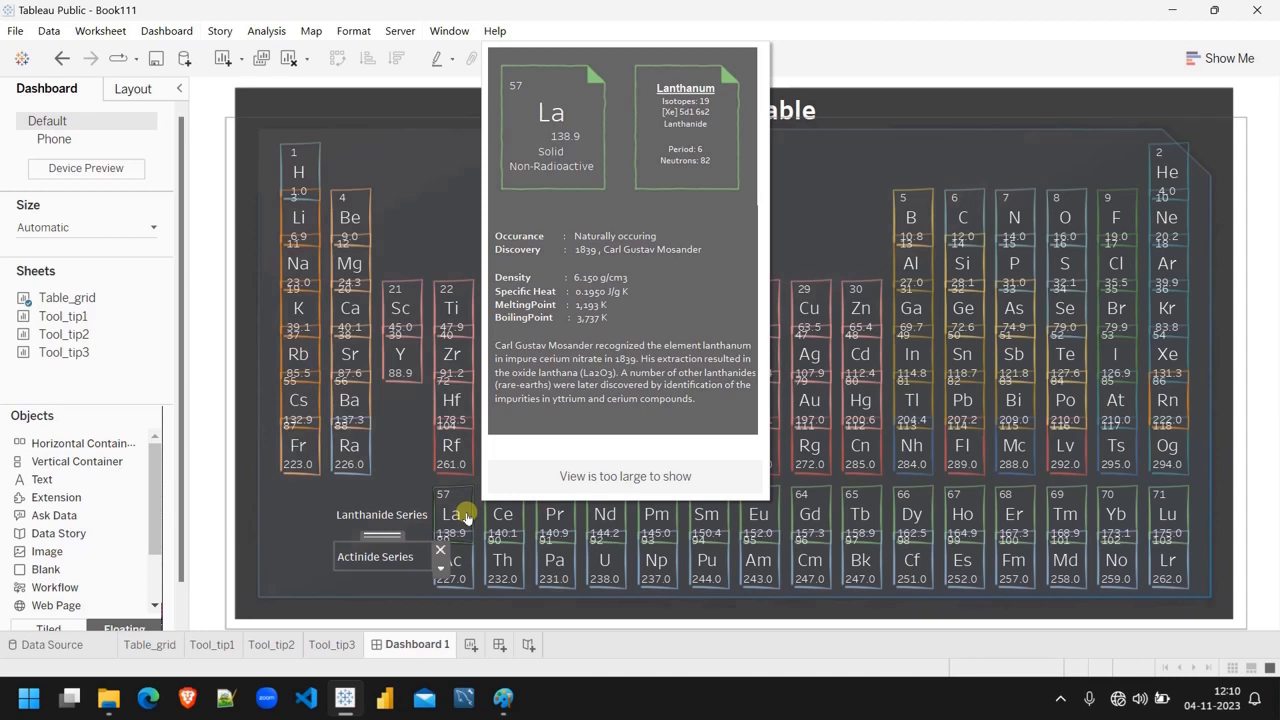
mouse_move(462, 560)
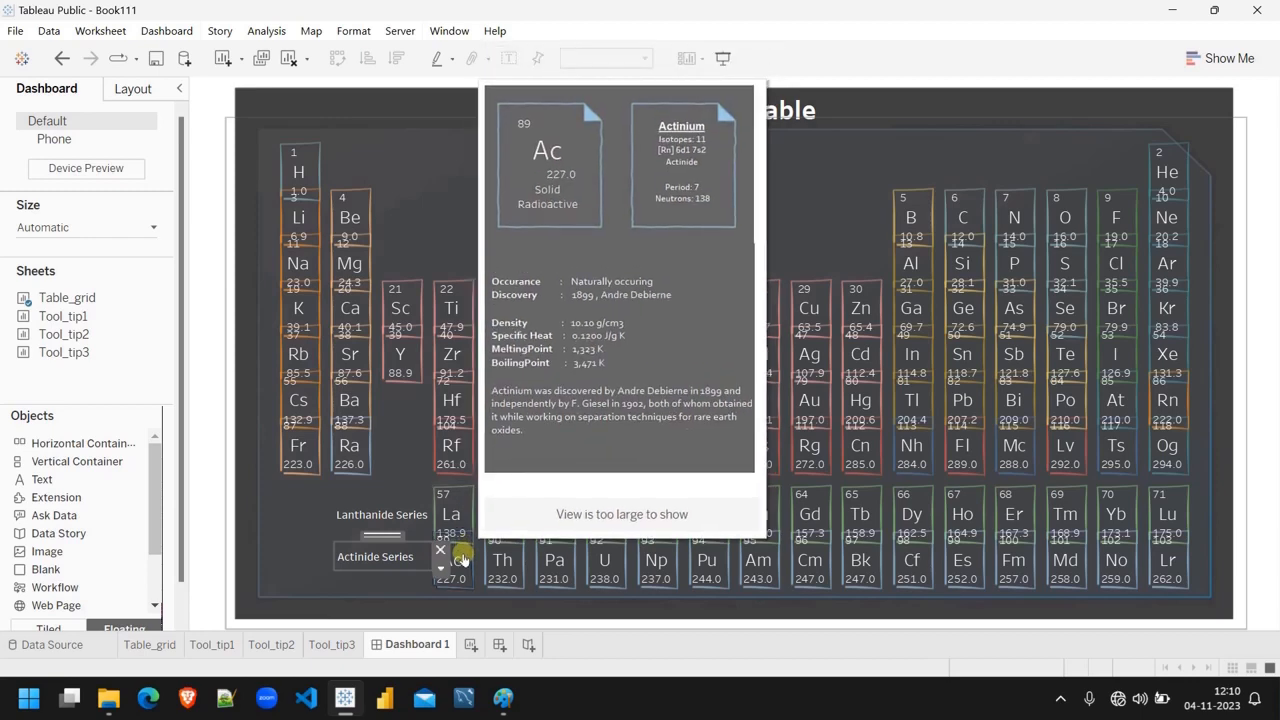
click(723, 58)
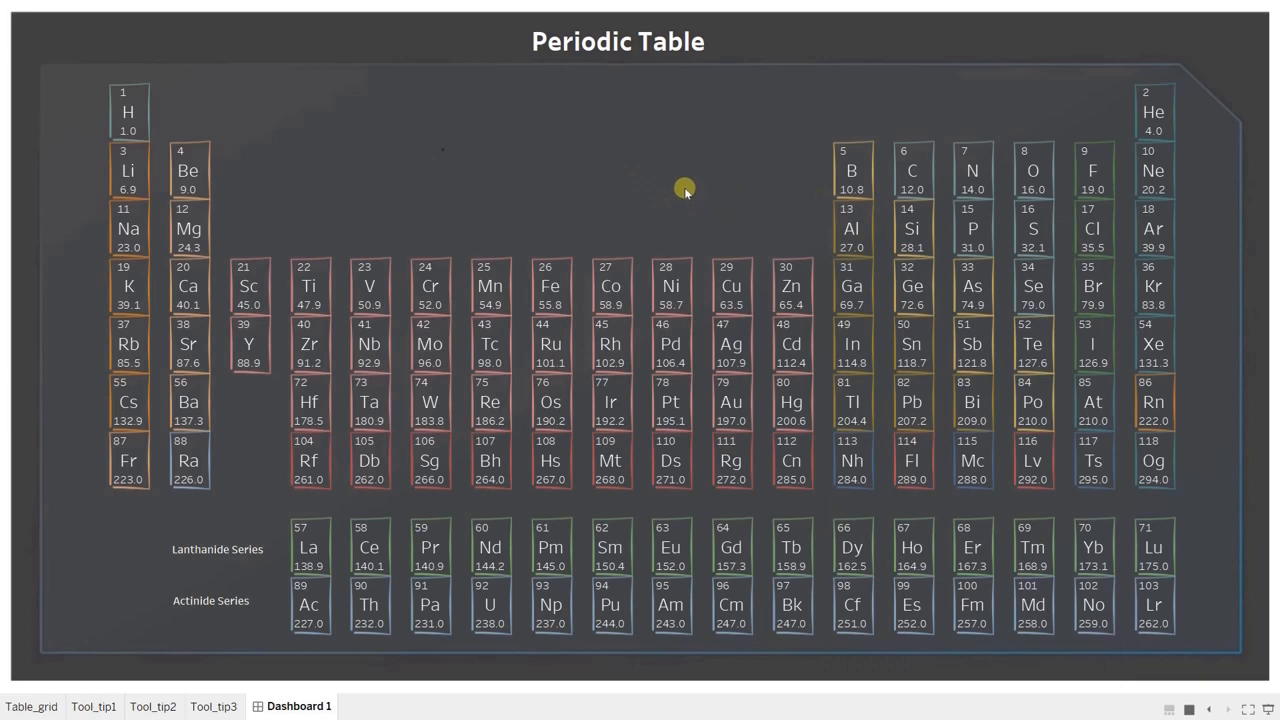
mouse_move(140, 111)
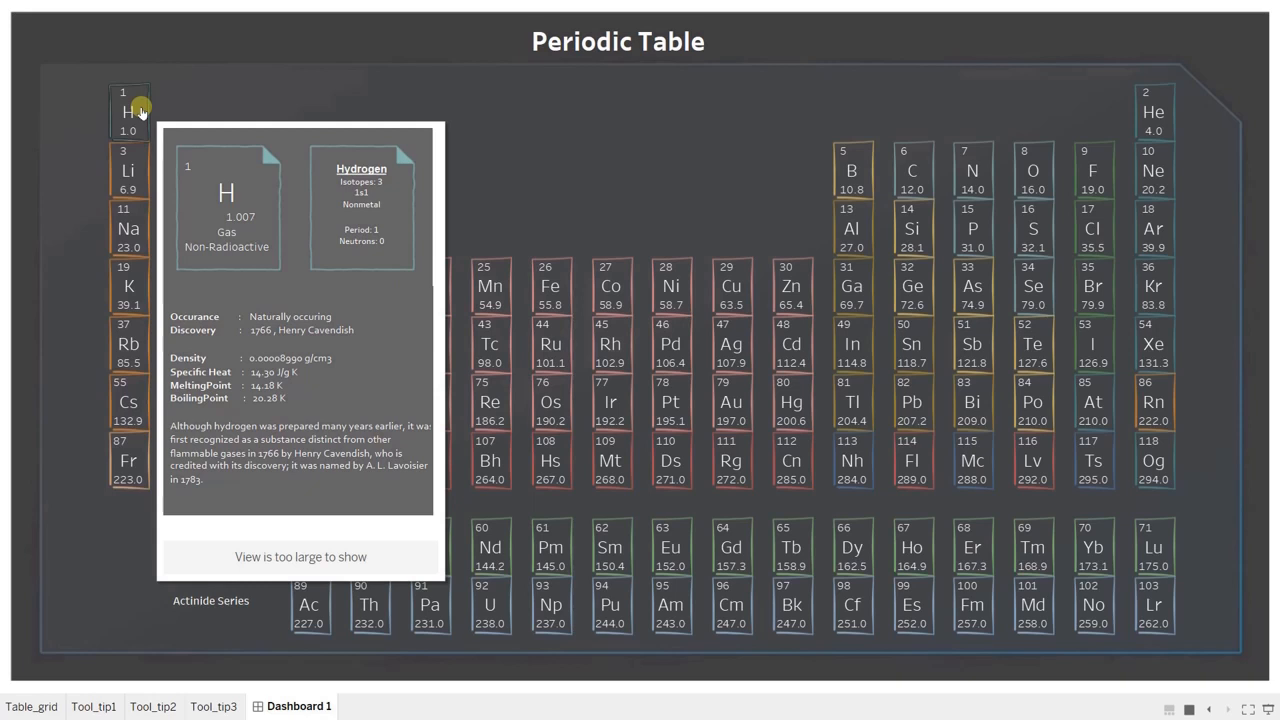
mouse_move(190, 229)
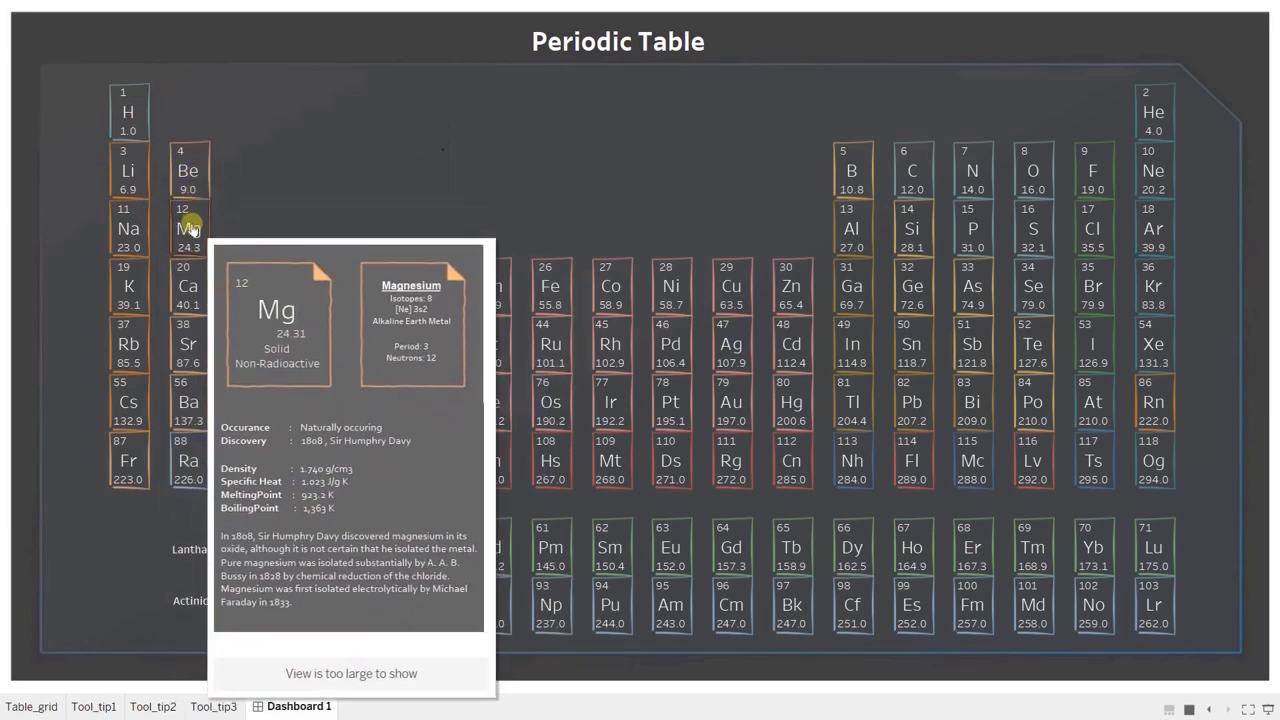
mouse_move(128, 229)
mouse_move(316, 288)
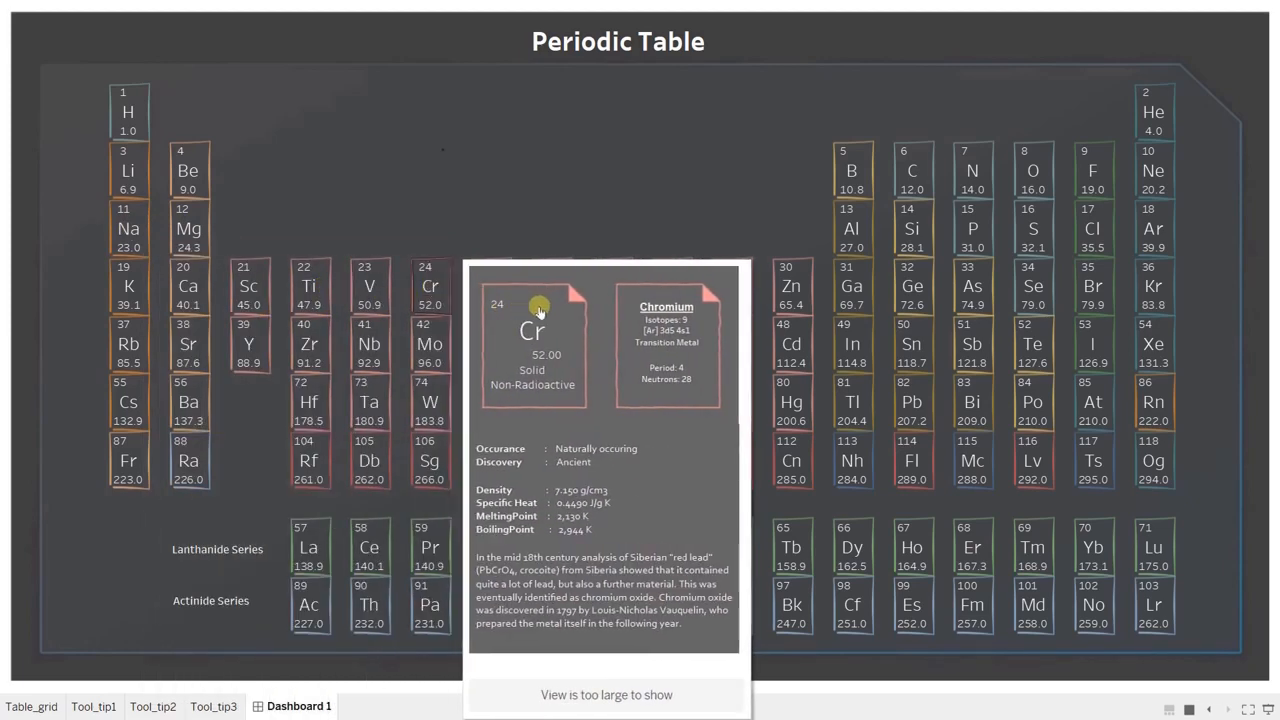
mouse_move(577, 312)
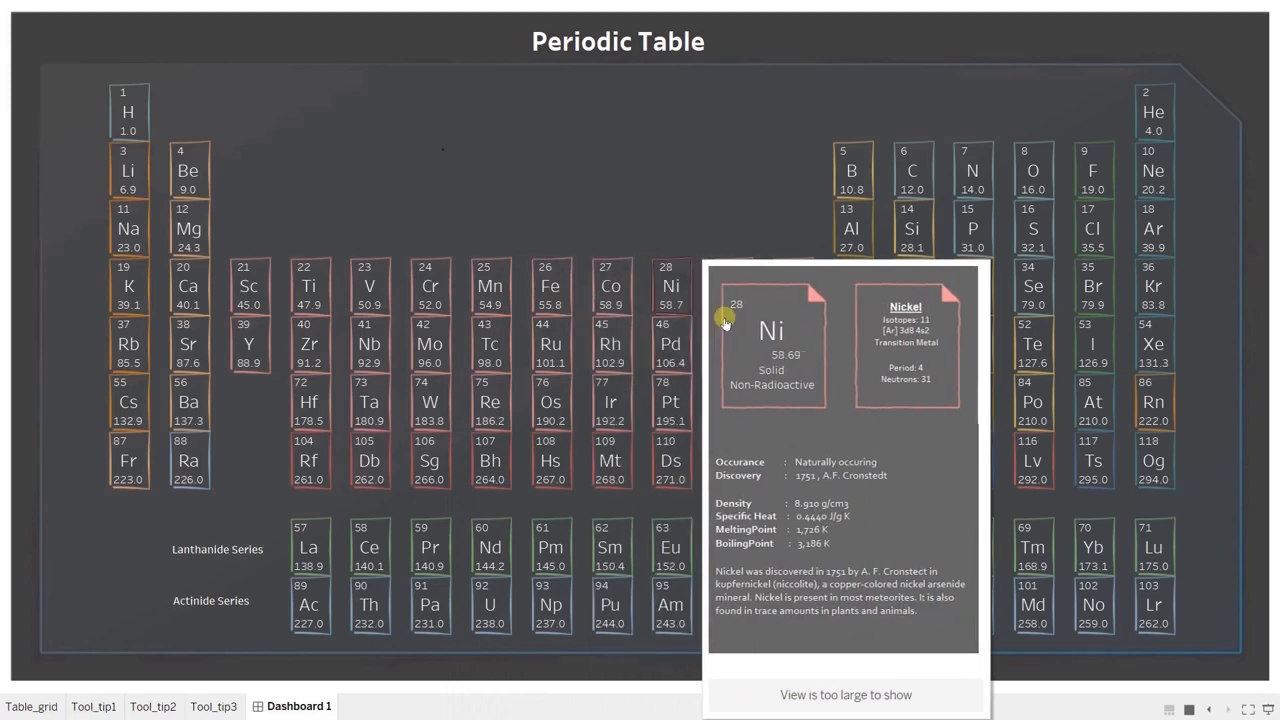
mouse_move(728, 330)
mouse_move(742, 444)
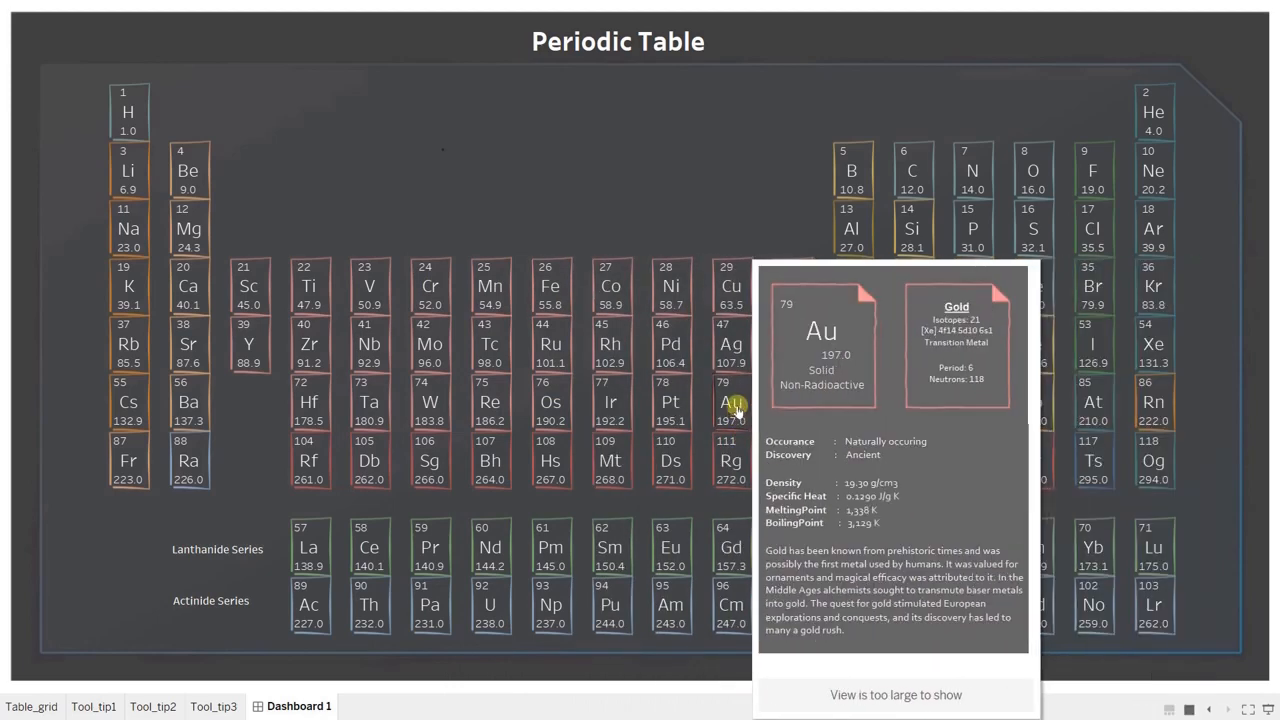
mouse_move(975, 290)
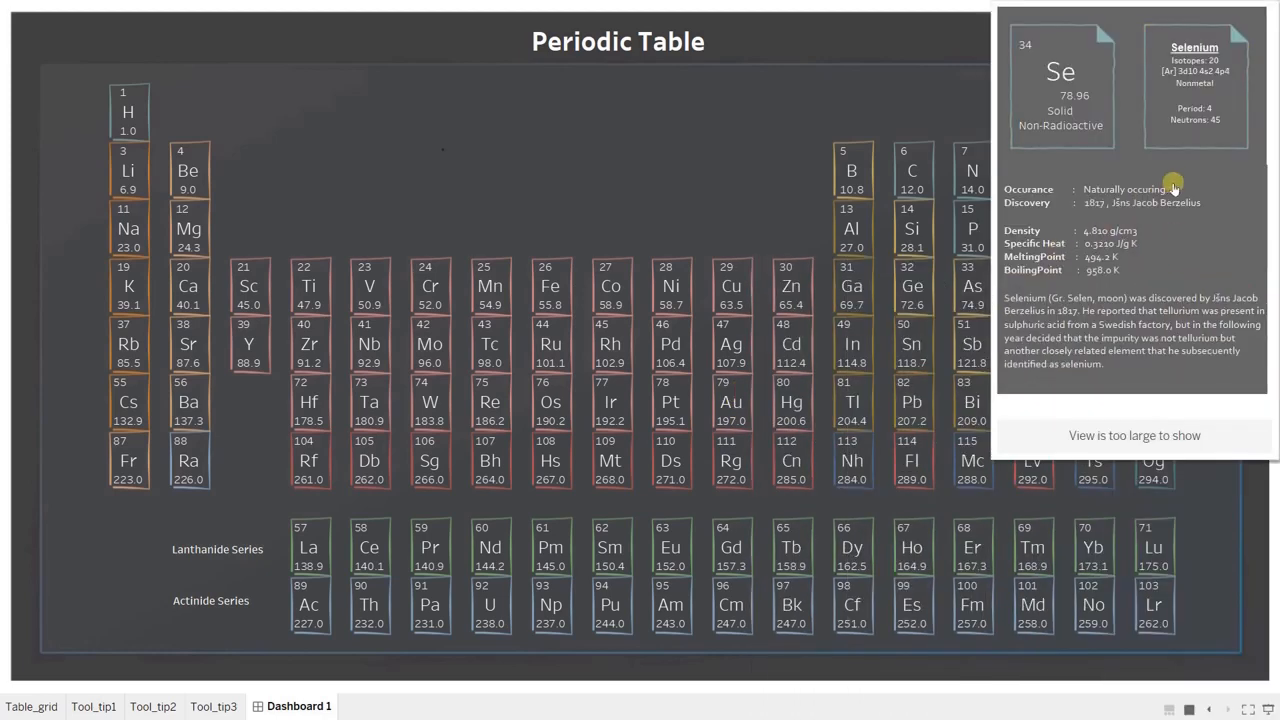
mouse_move(1154, 98)
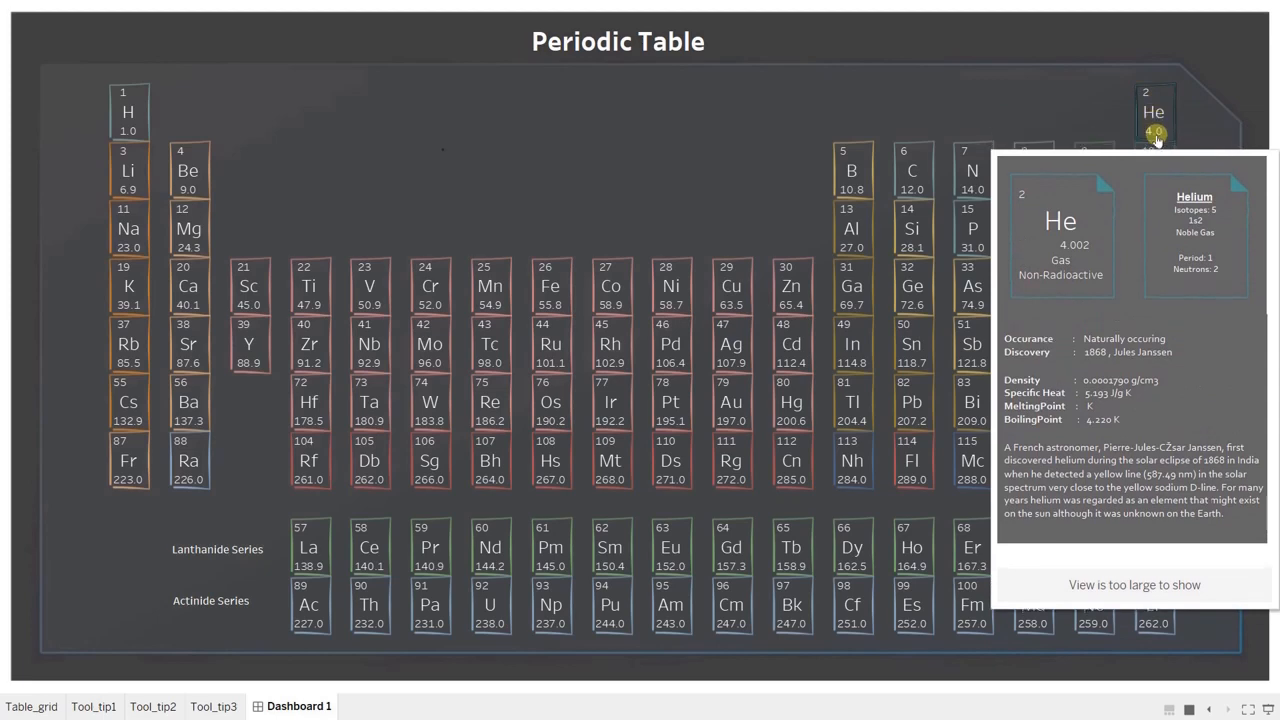
mouse_move(1160, 160)
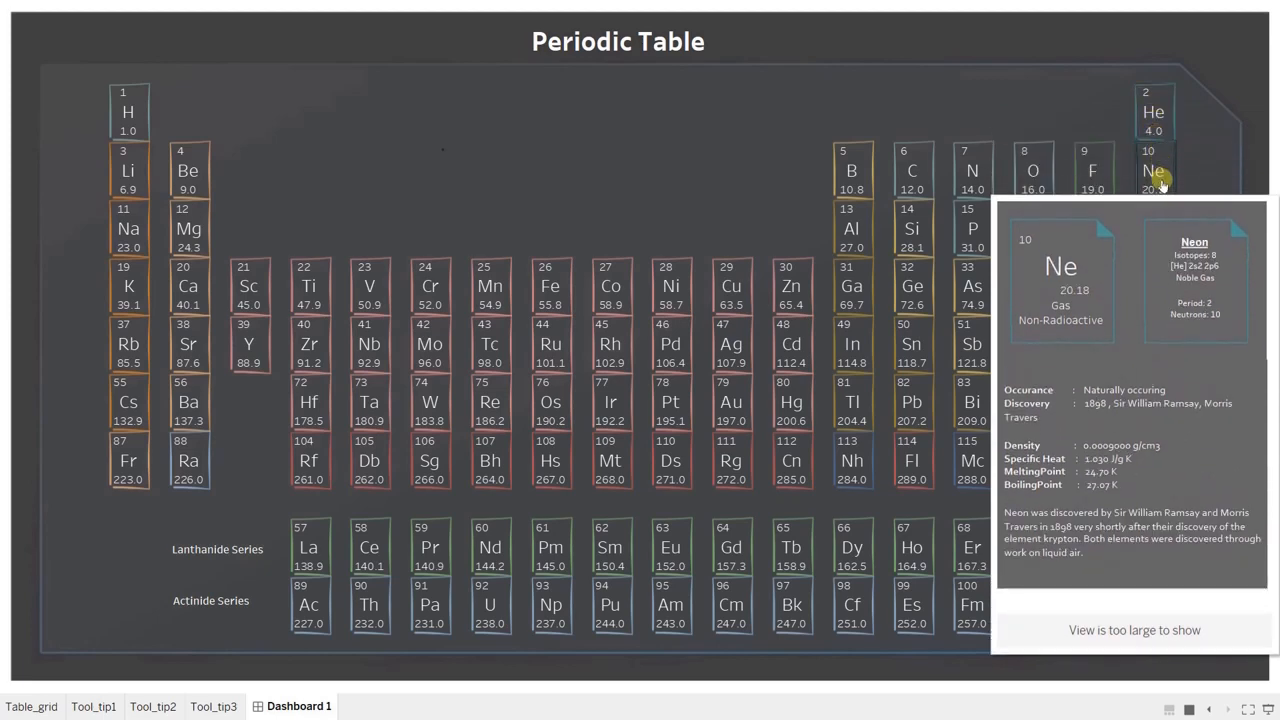
mouse_move(1164, 206)
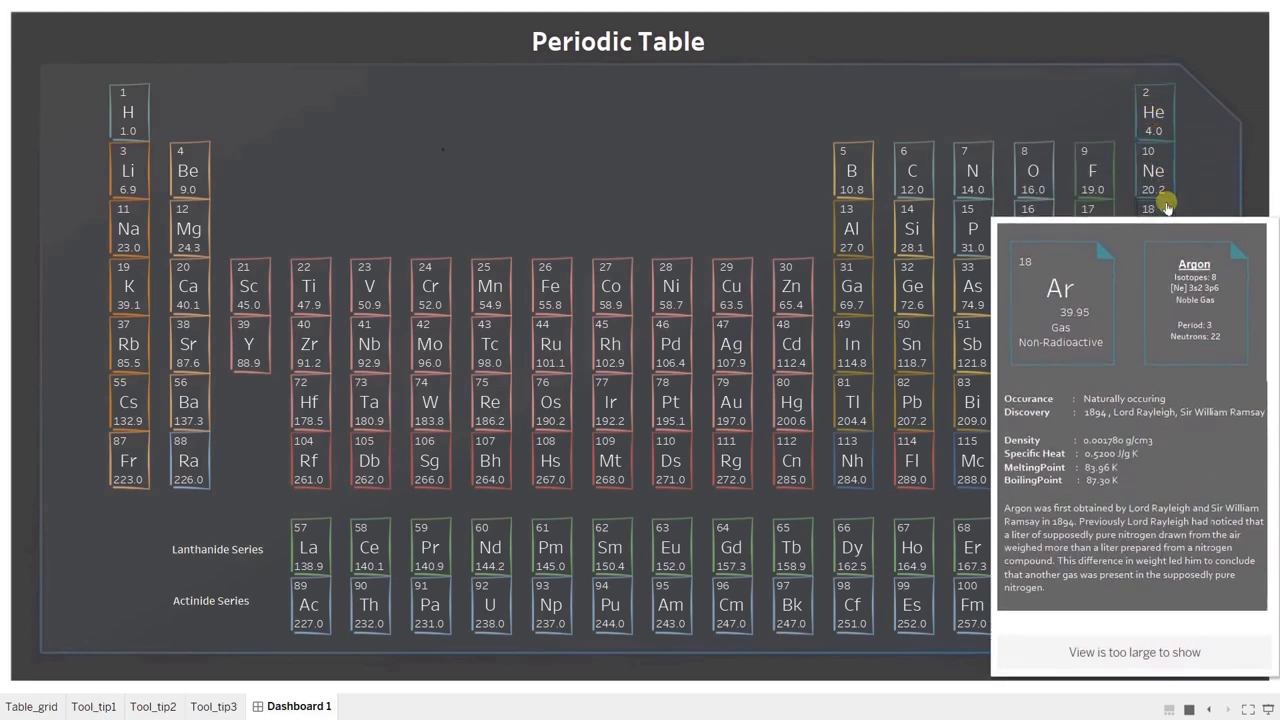
mouse_move(1169, 282)
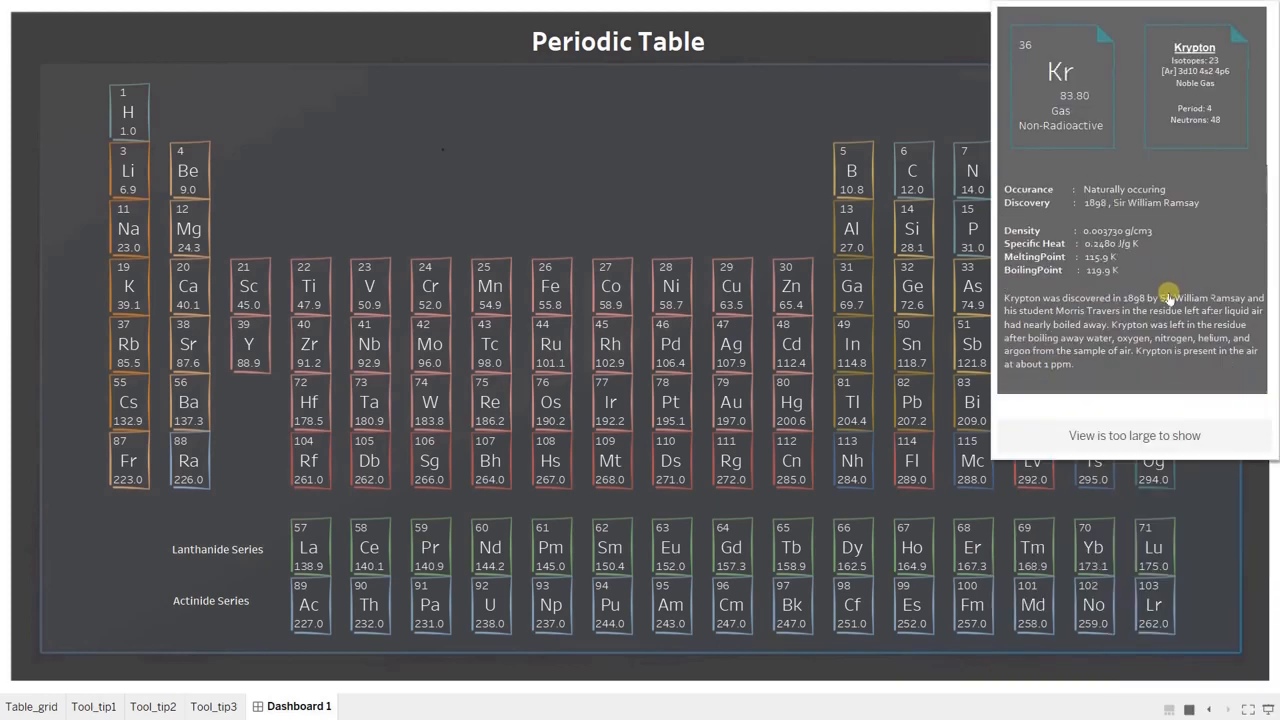
mouse_move(1106, 168)
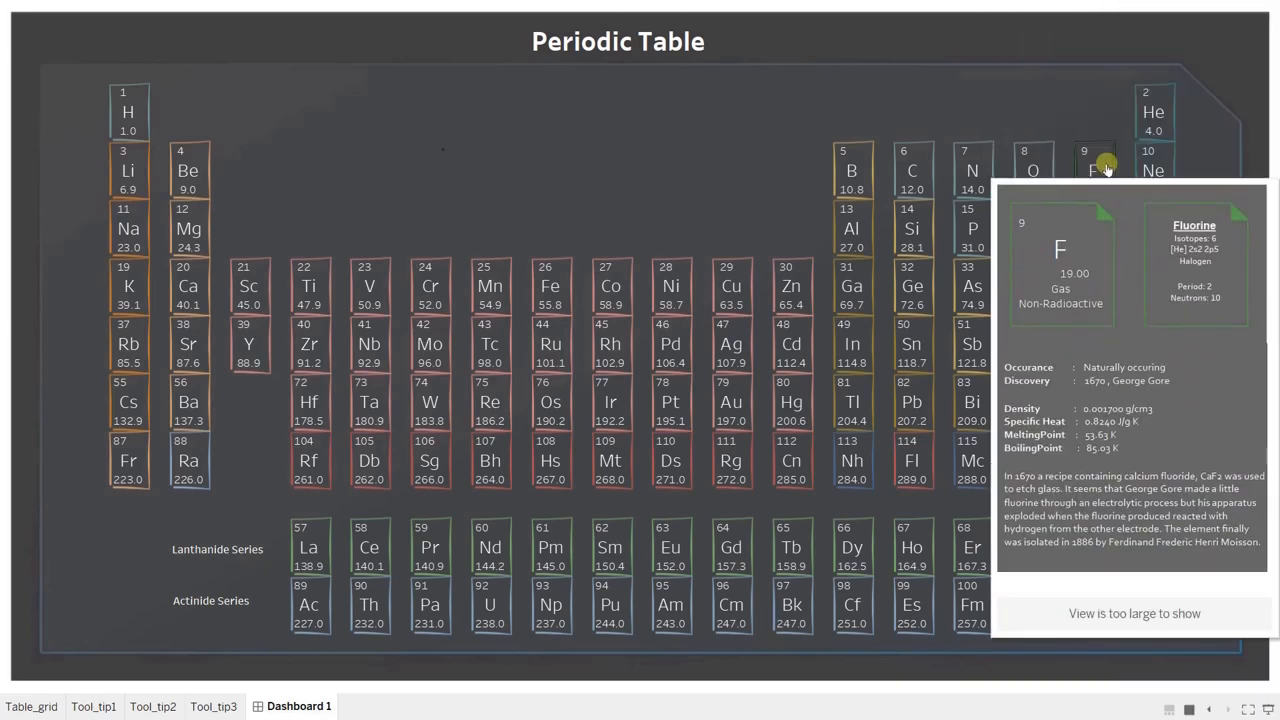
mouse_move(1038, 158)
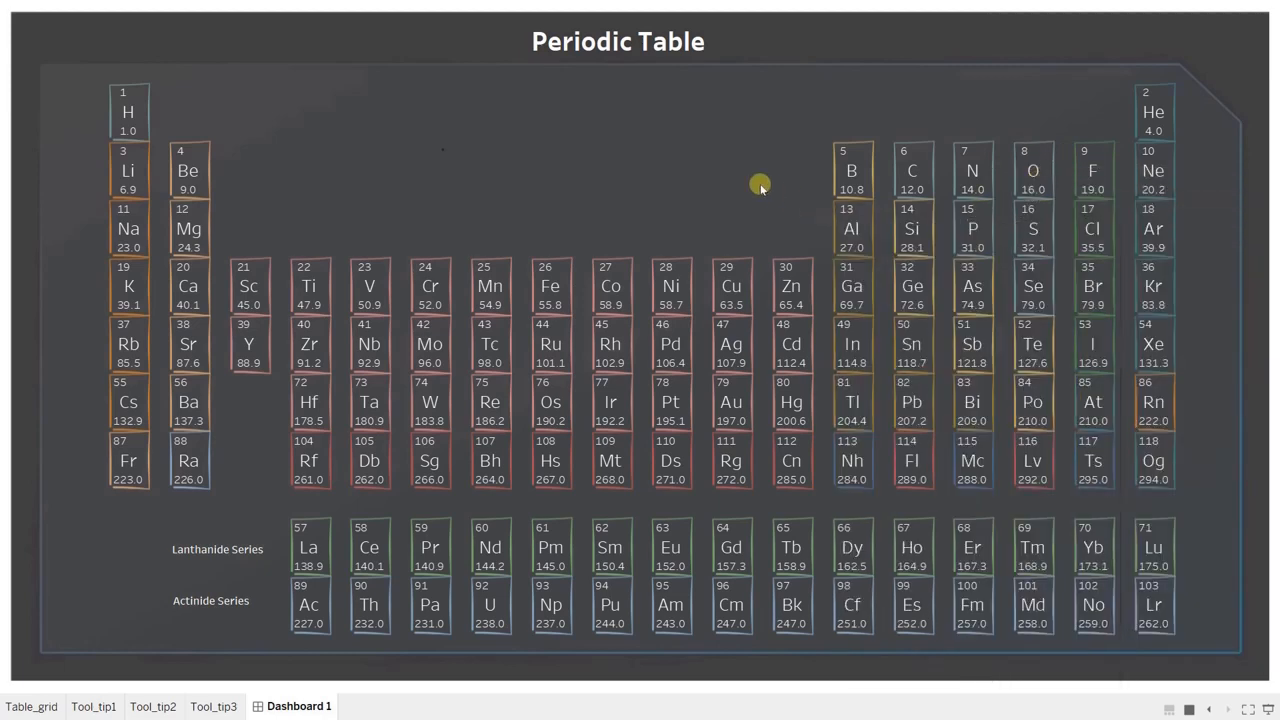
mouse_move(850, 175)
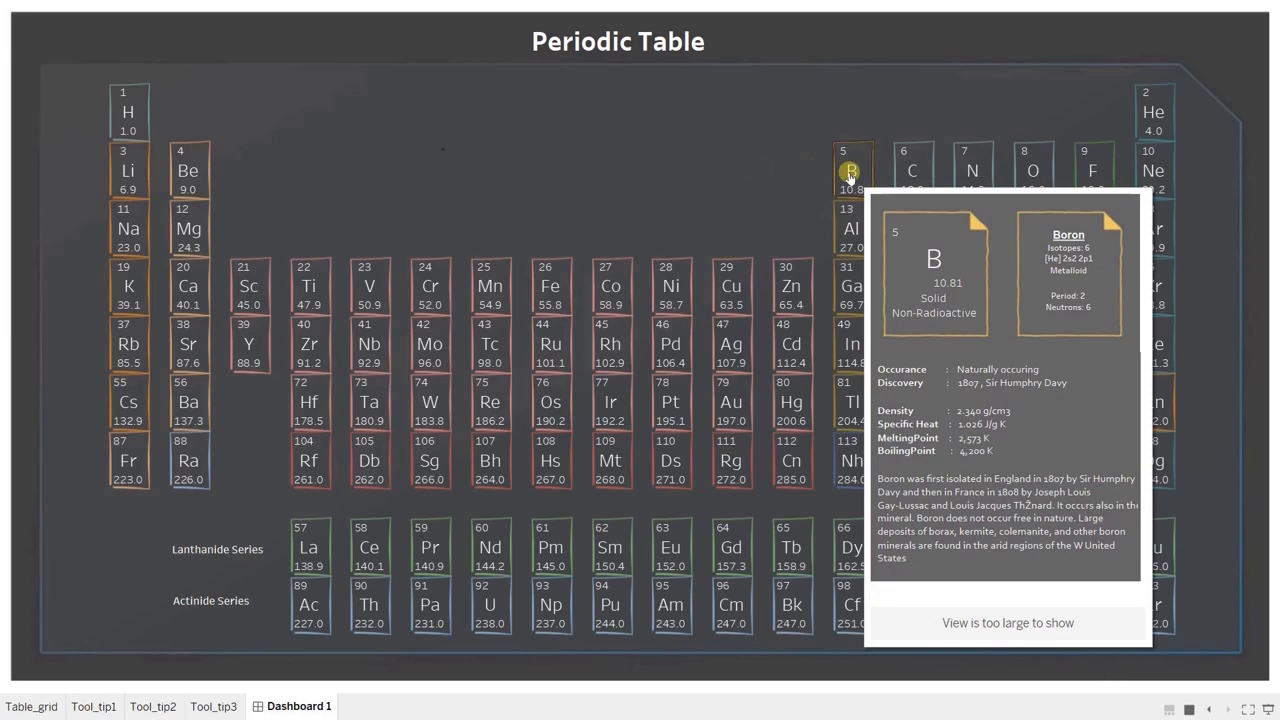
mouse_move(910, 235)
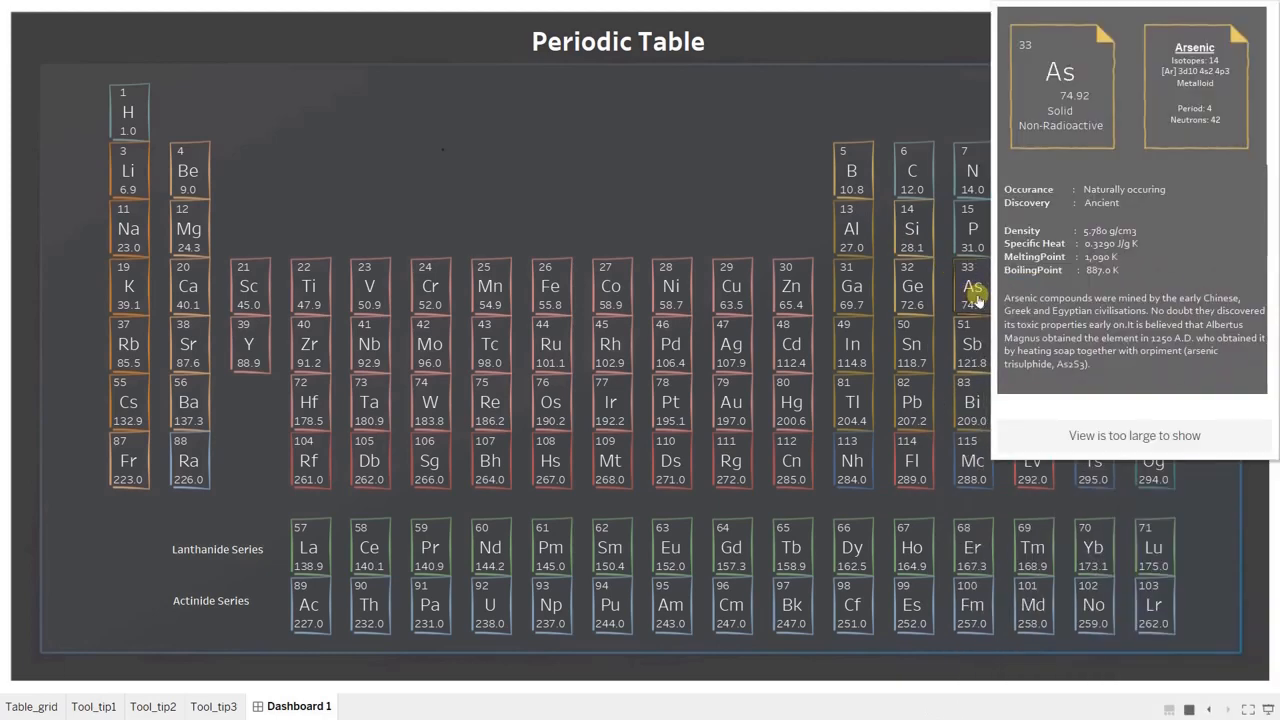
mouse_move(1032, 348)
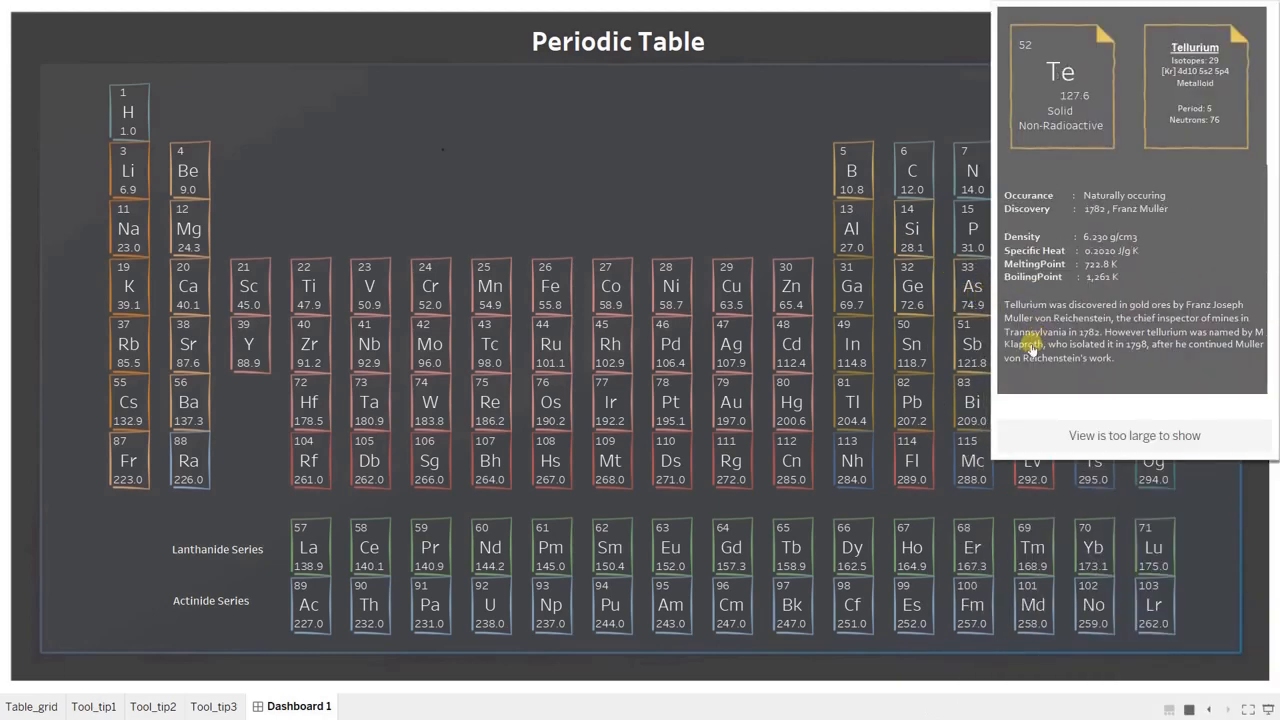